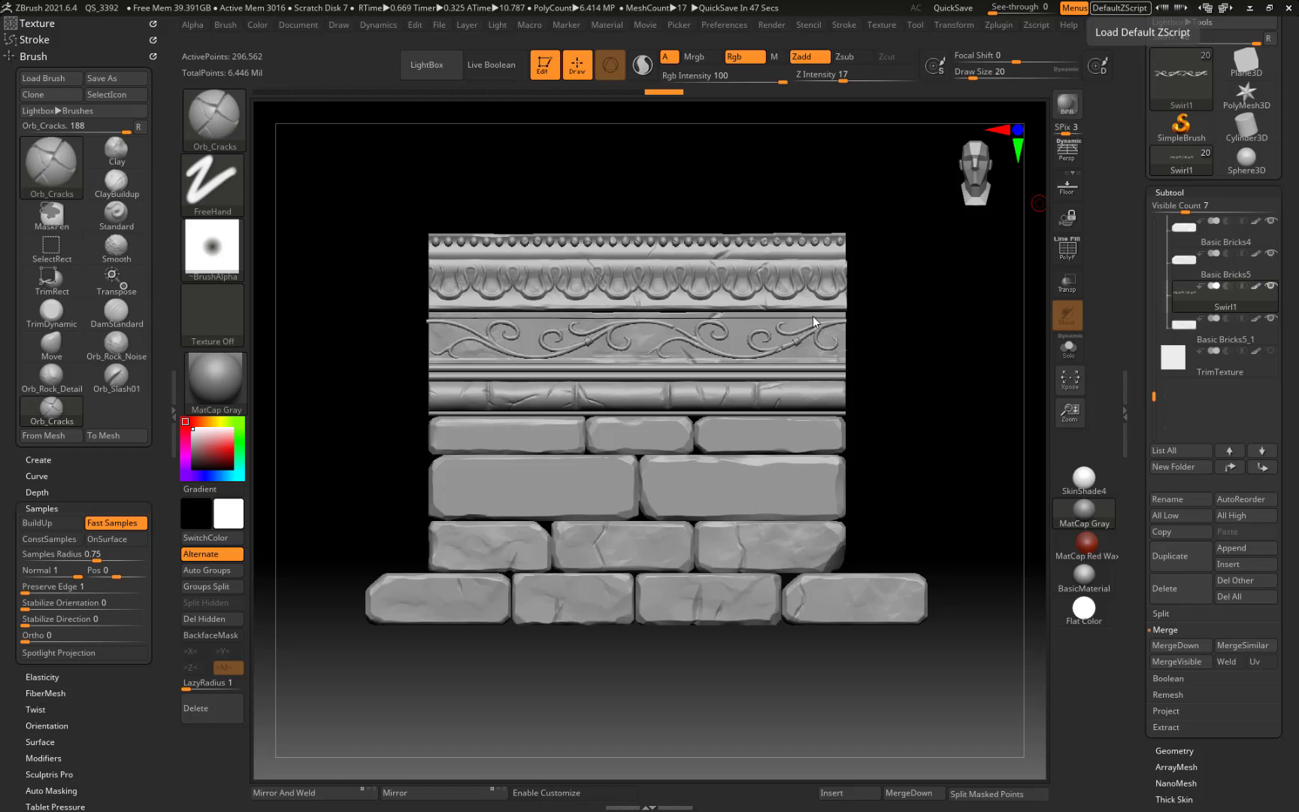
Step: Turn on polyframe display and select individual bricks in the lower rows to examine how they are divided into subtools
left_click(769, 482, "alt")
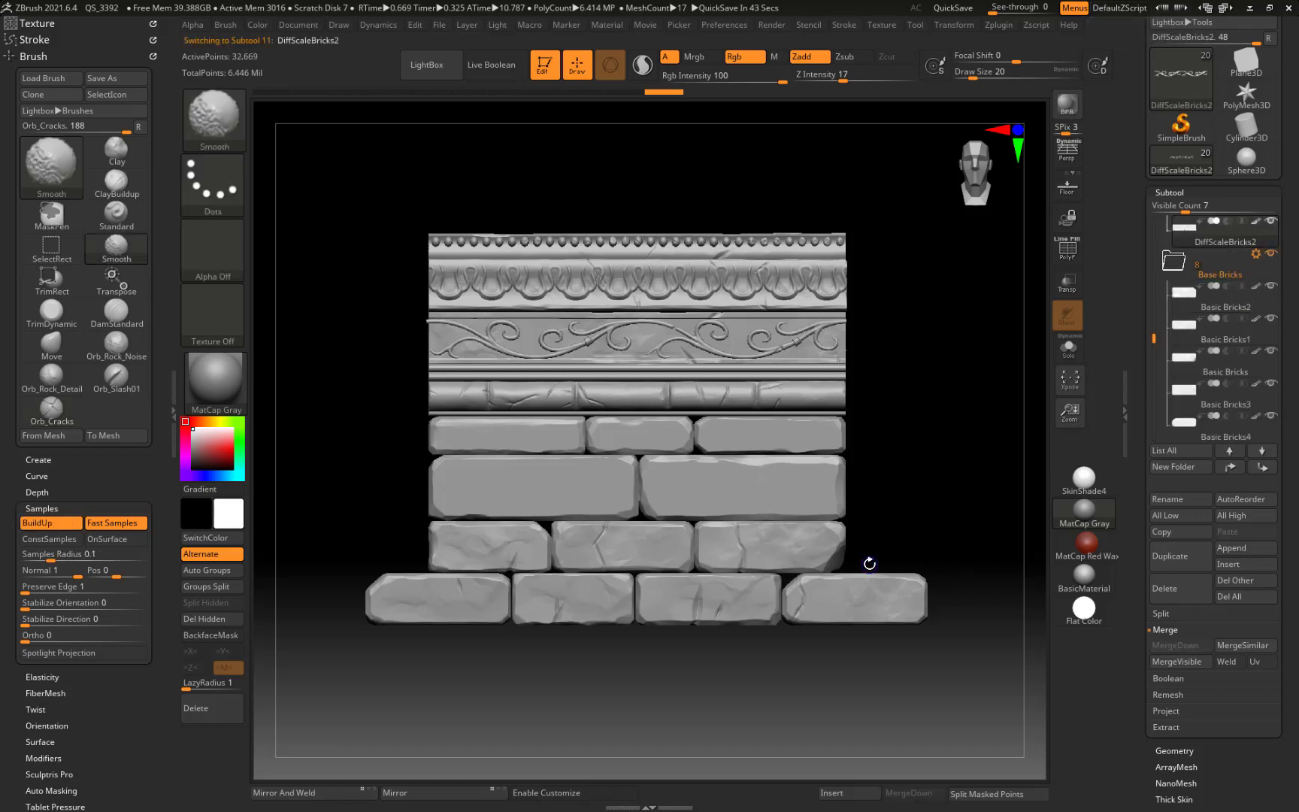
key("shift+f")
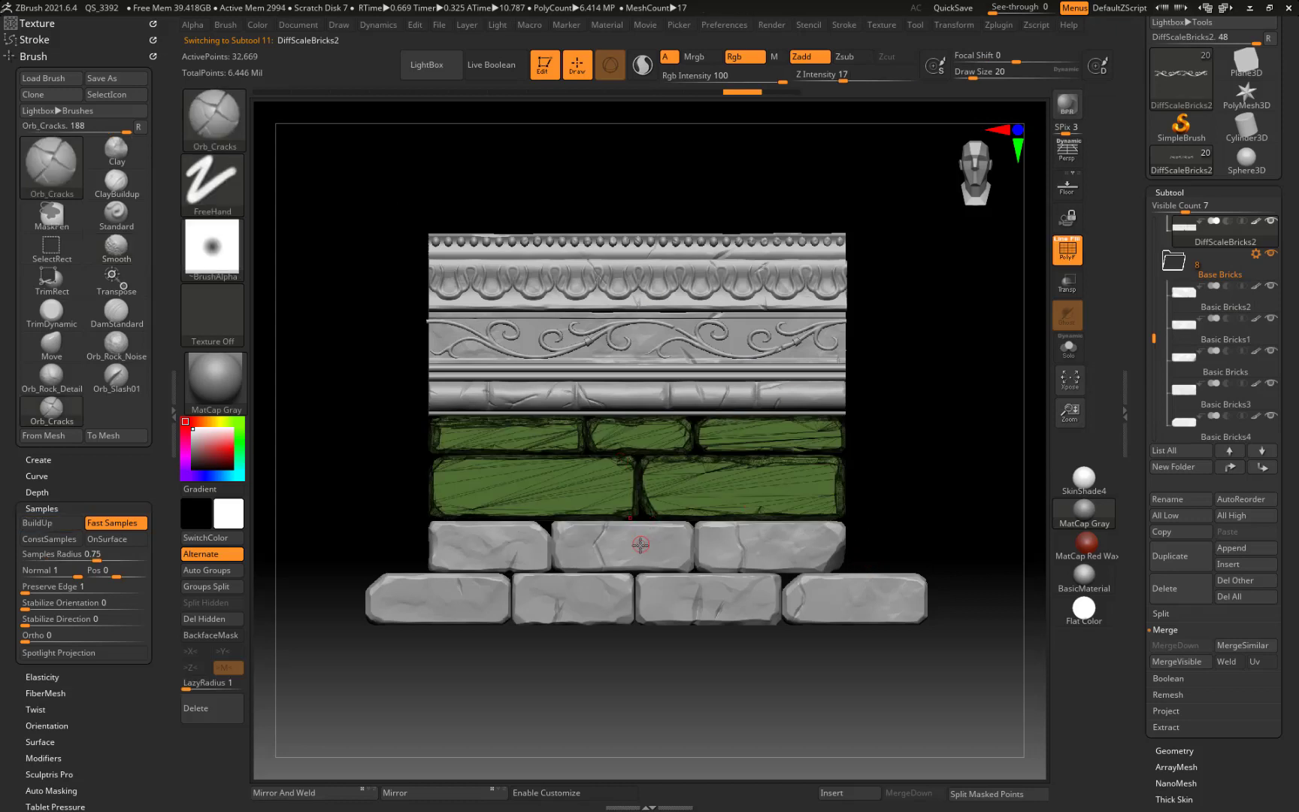
left_click(641, 544, "alt")
left_click(599, 581, "alt")
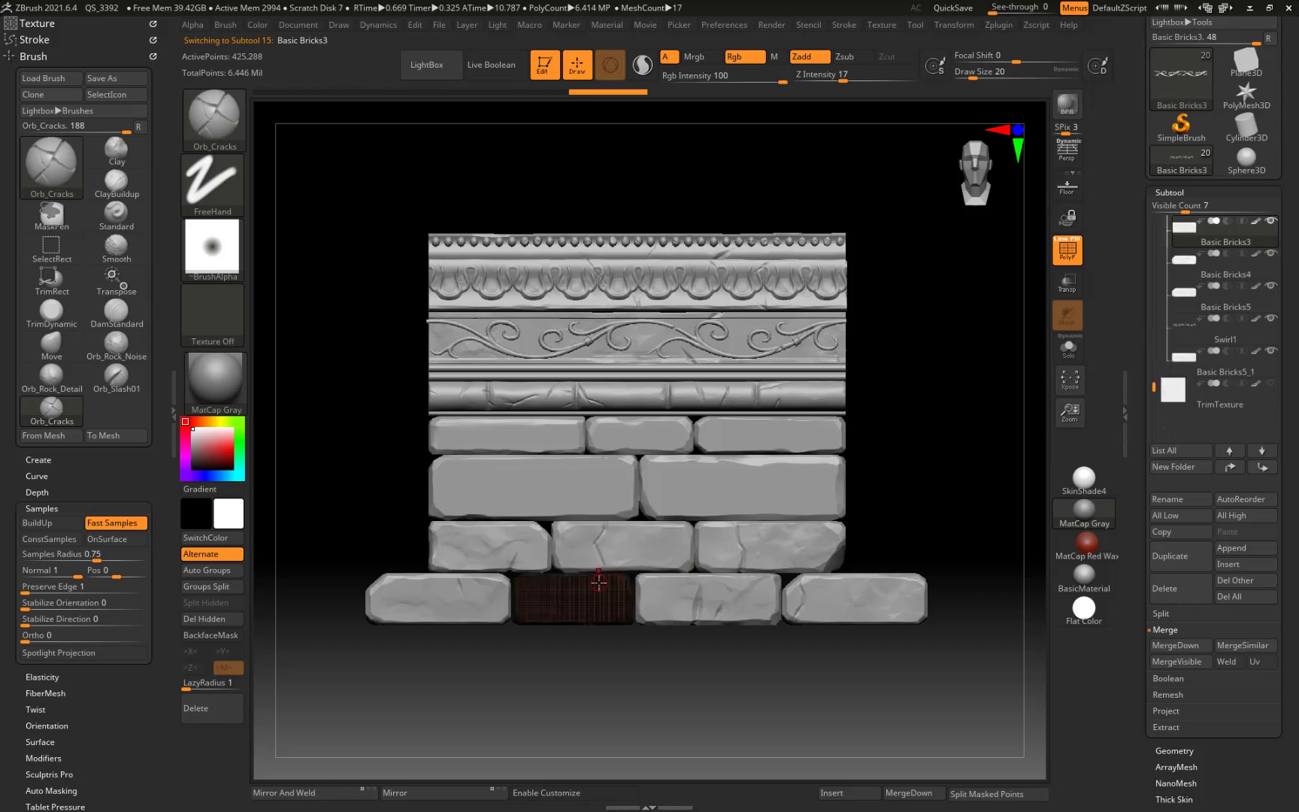
left_click(500, 539, "alt")
left_click(473, 586, "alt")
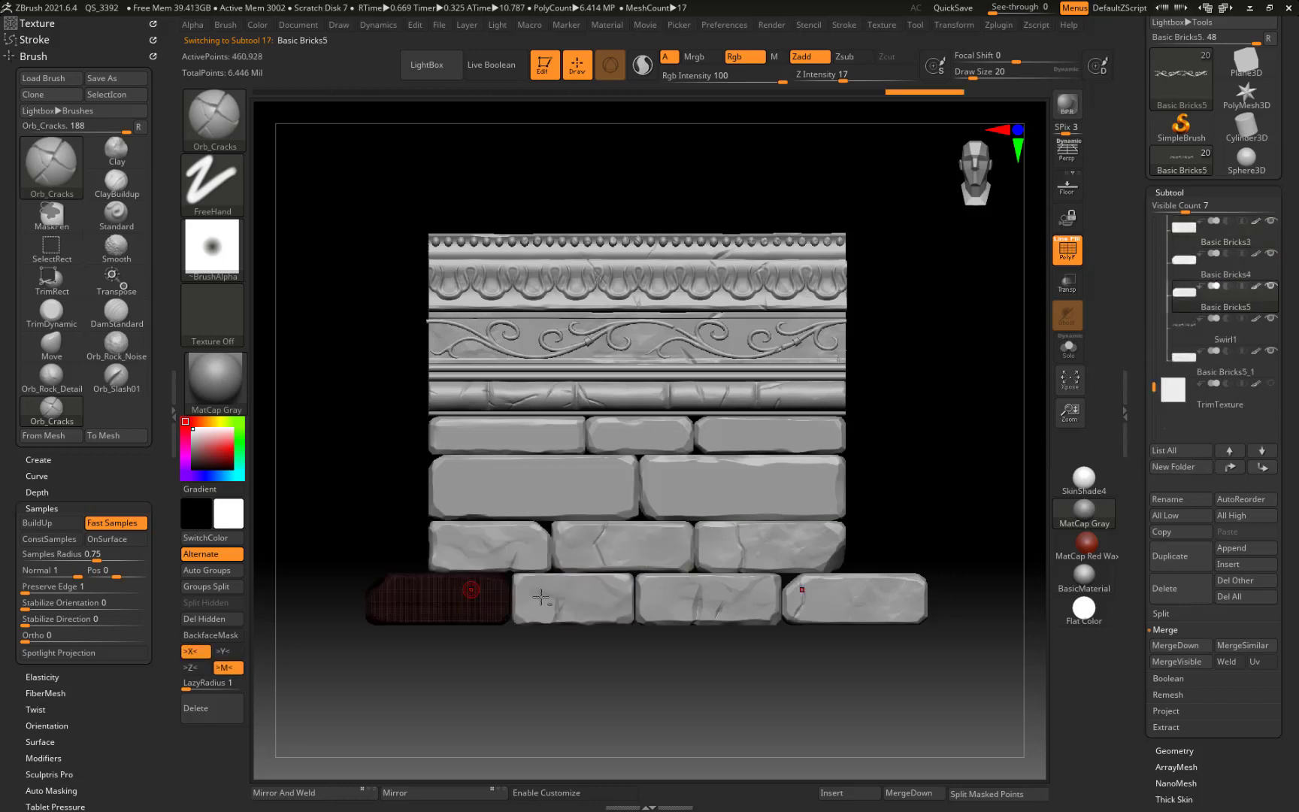
left_click(710, 599, "alt")
left_click(703, 553, "alt")
left_click(639, 548, "alt")
left_click(896, 614, "alt")
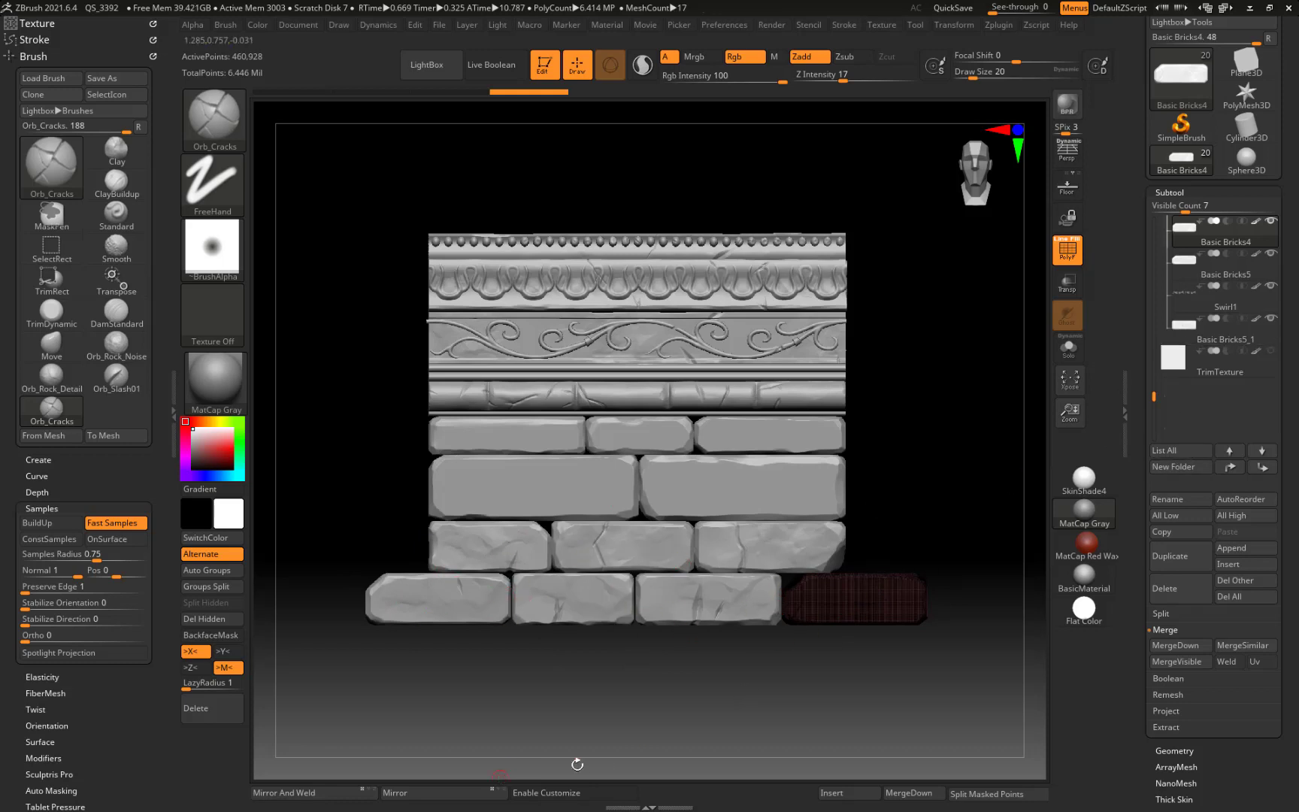
Step: Move the Swirl1 subtool out of the Base Bricks folder and into the FlatBorder folder
left_click(1152, 364)
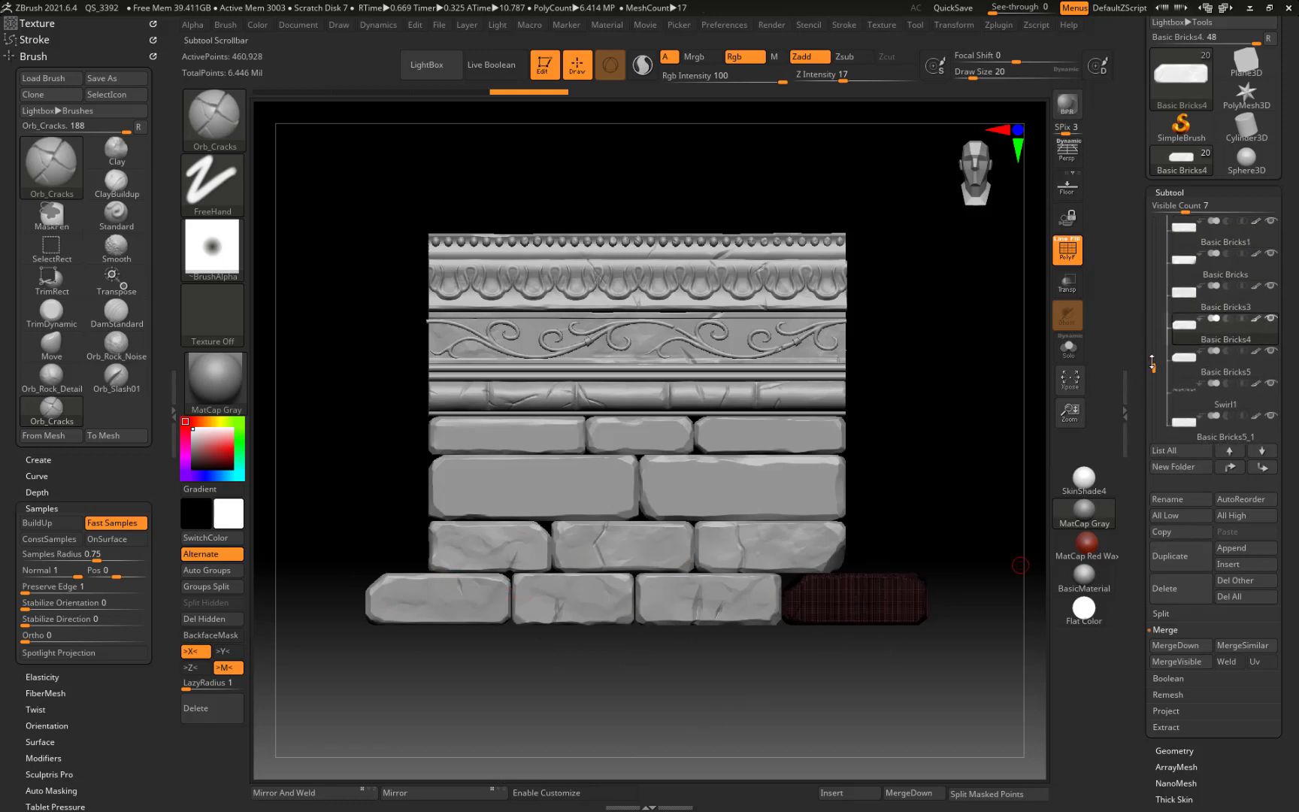
left_click_drag(1152, 364, 1153, 325)
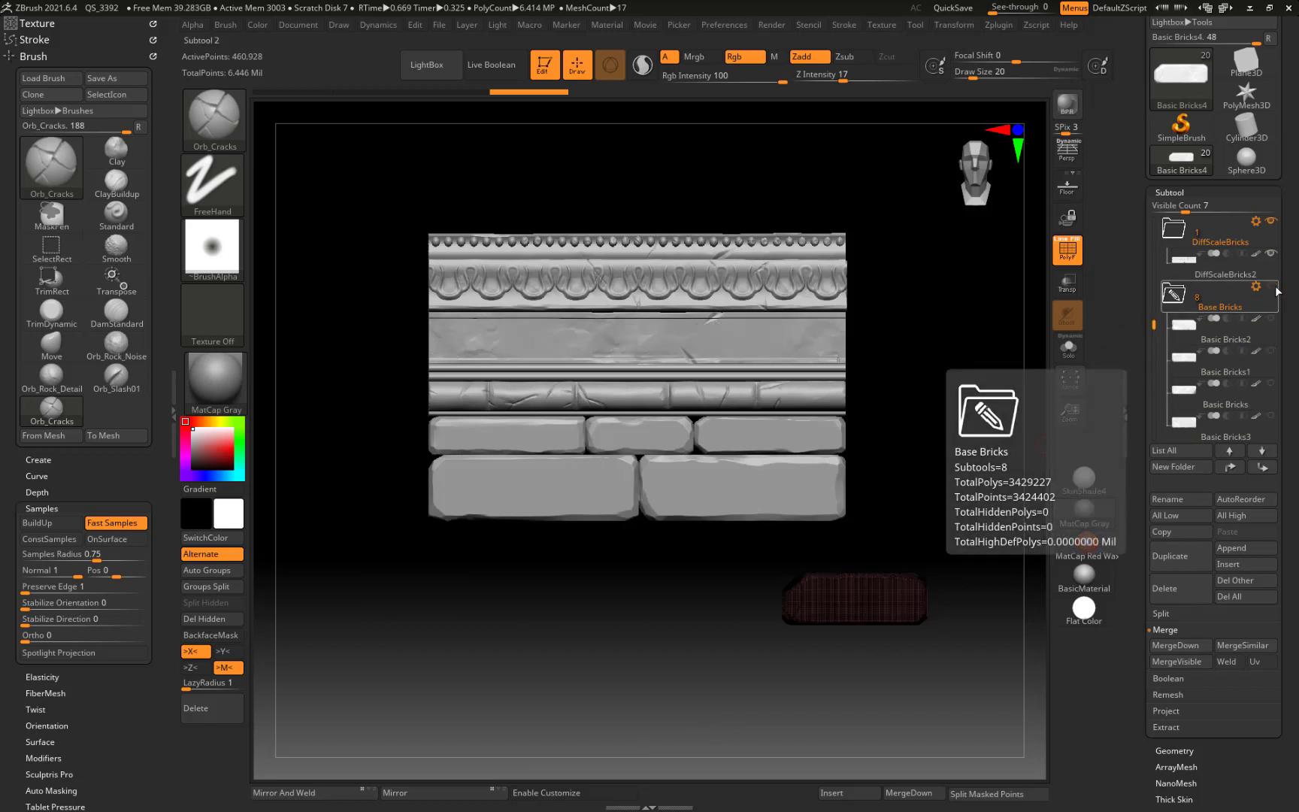
mouse_move(1275, 234)
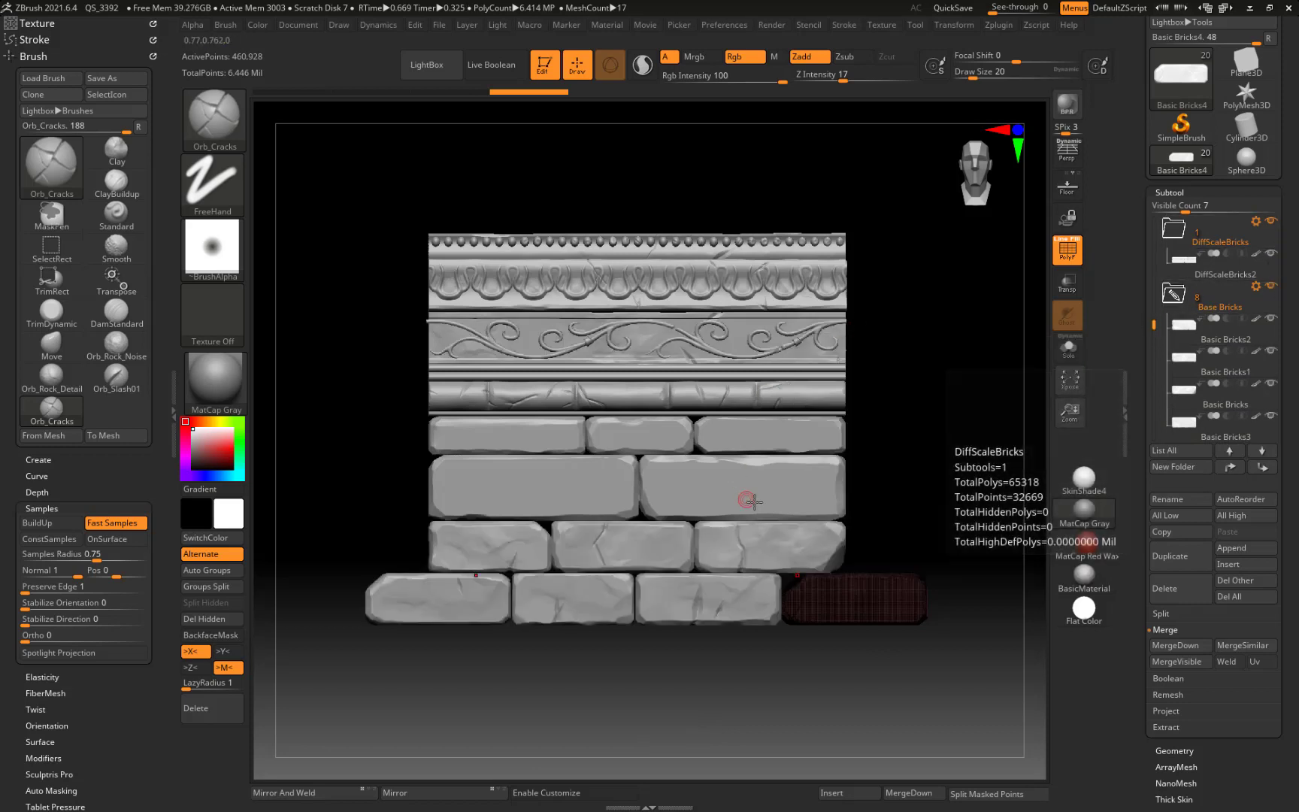
left_click_drag(1154, 325, 1164, 365)
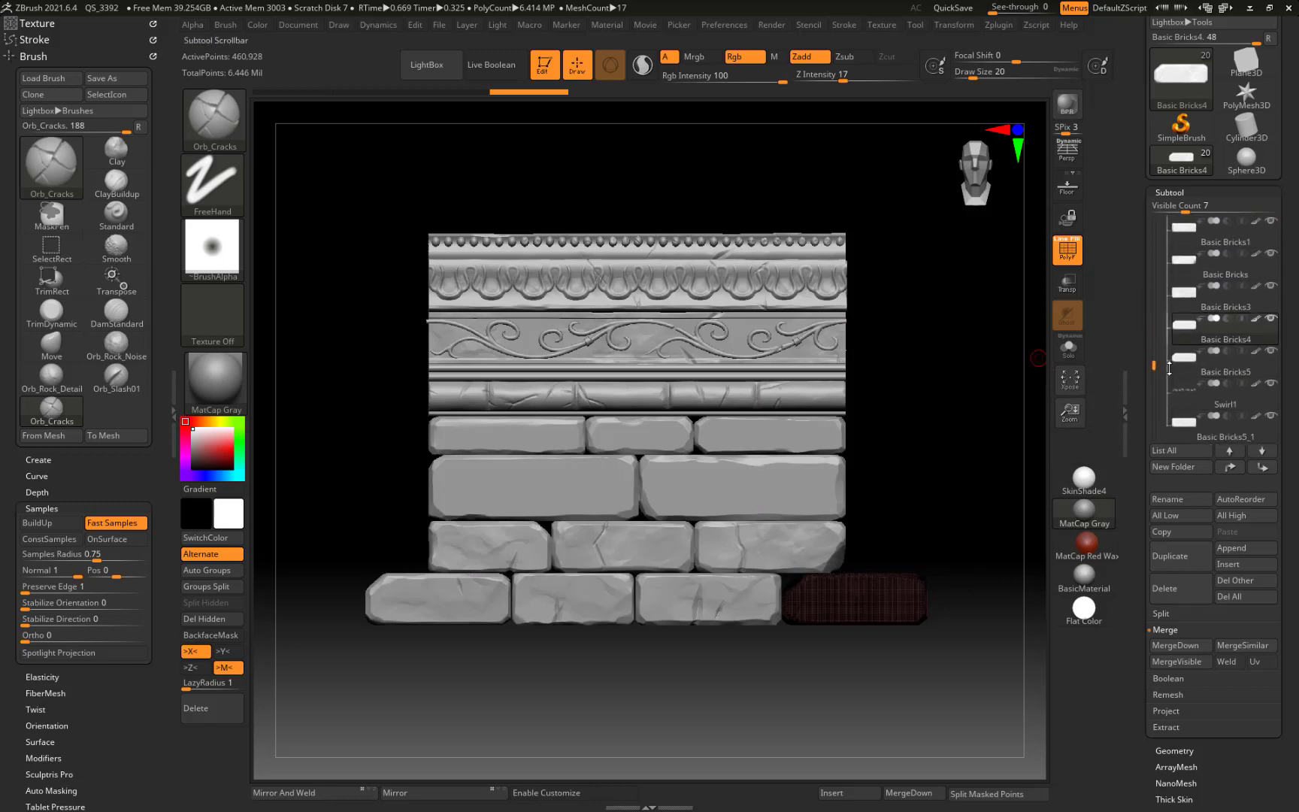
scroll(1206, 391, "up", 2)
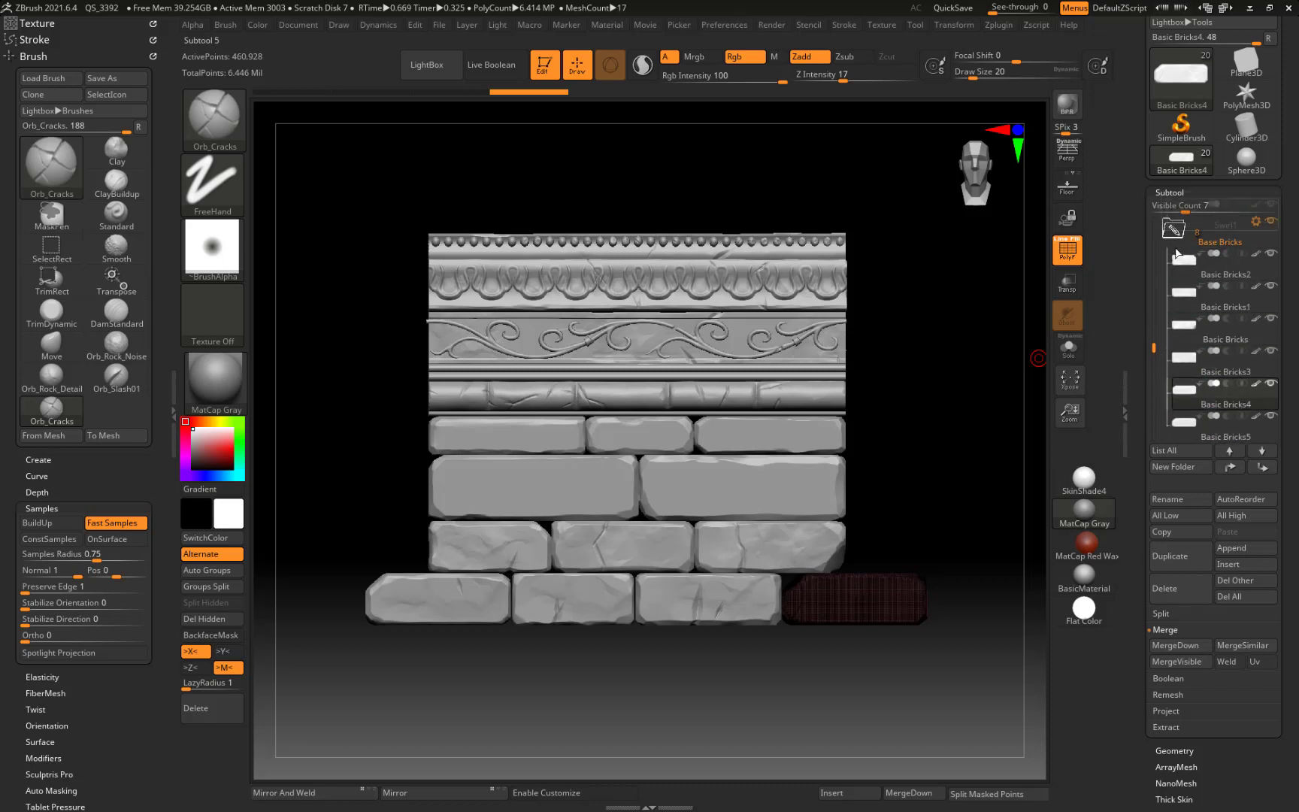
scroll(1176, 253, "up", 5)
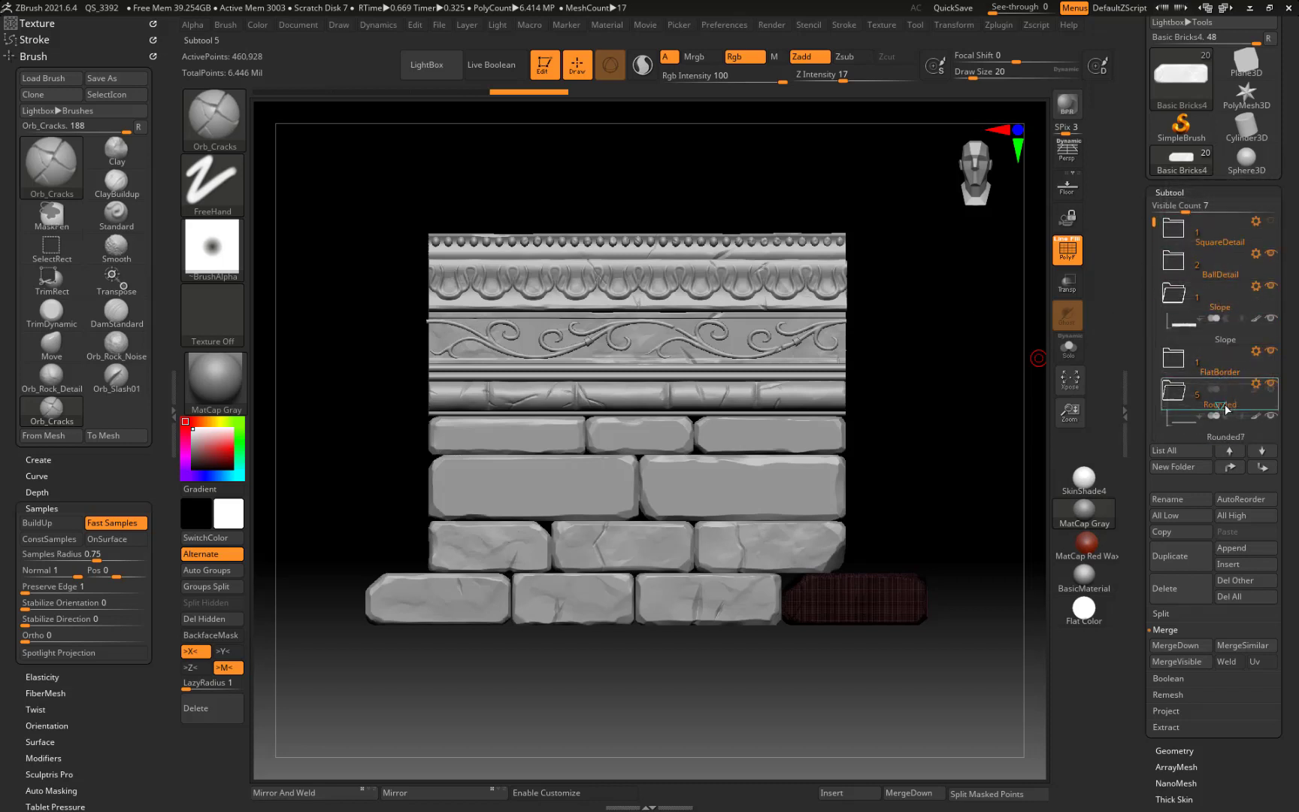
left_click_drag(1225, 408, 1215, 371)
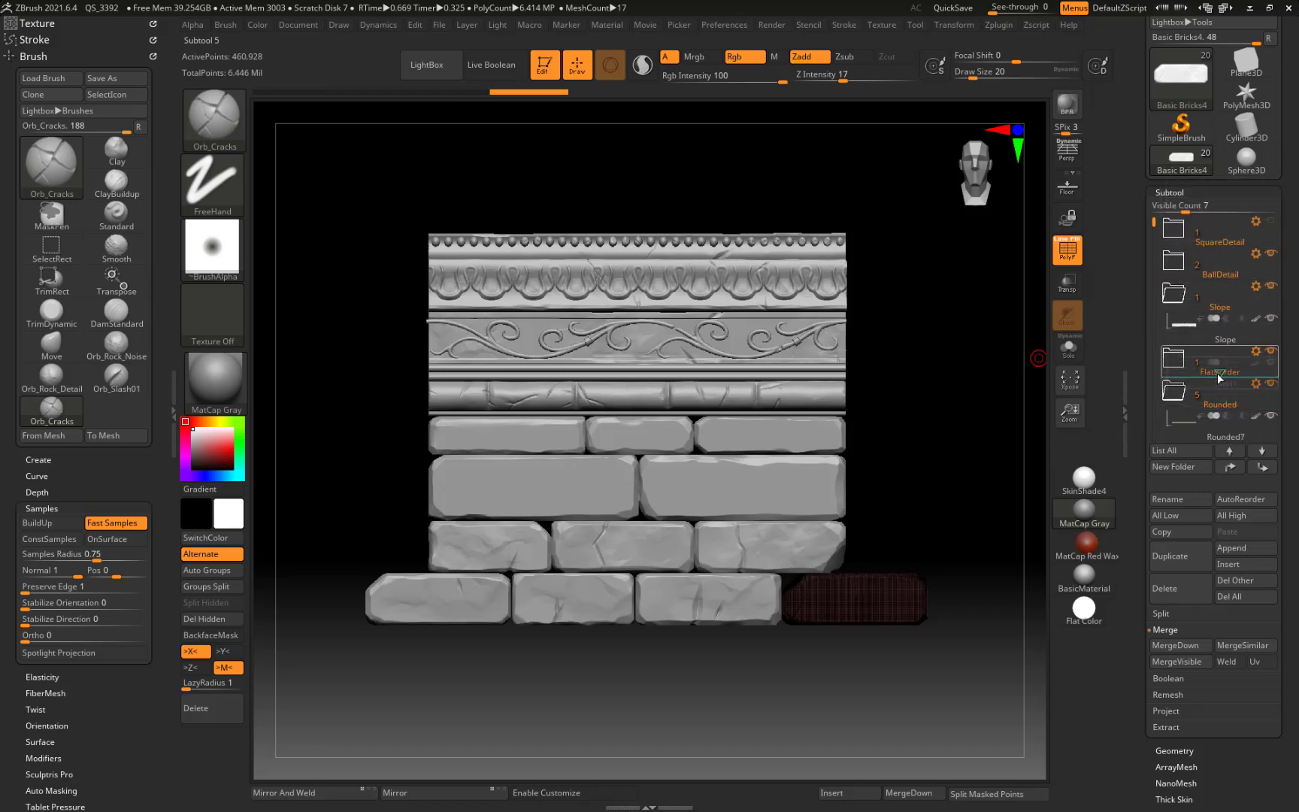
Step: Hide the FlatBorder, Slope and BallDetail folders and collapse the Slope folder
left_click(1270, 350)
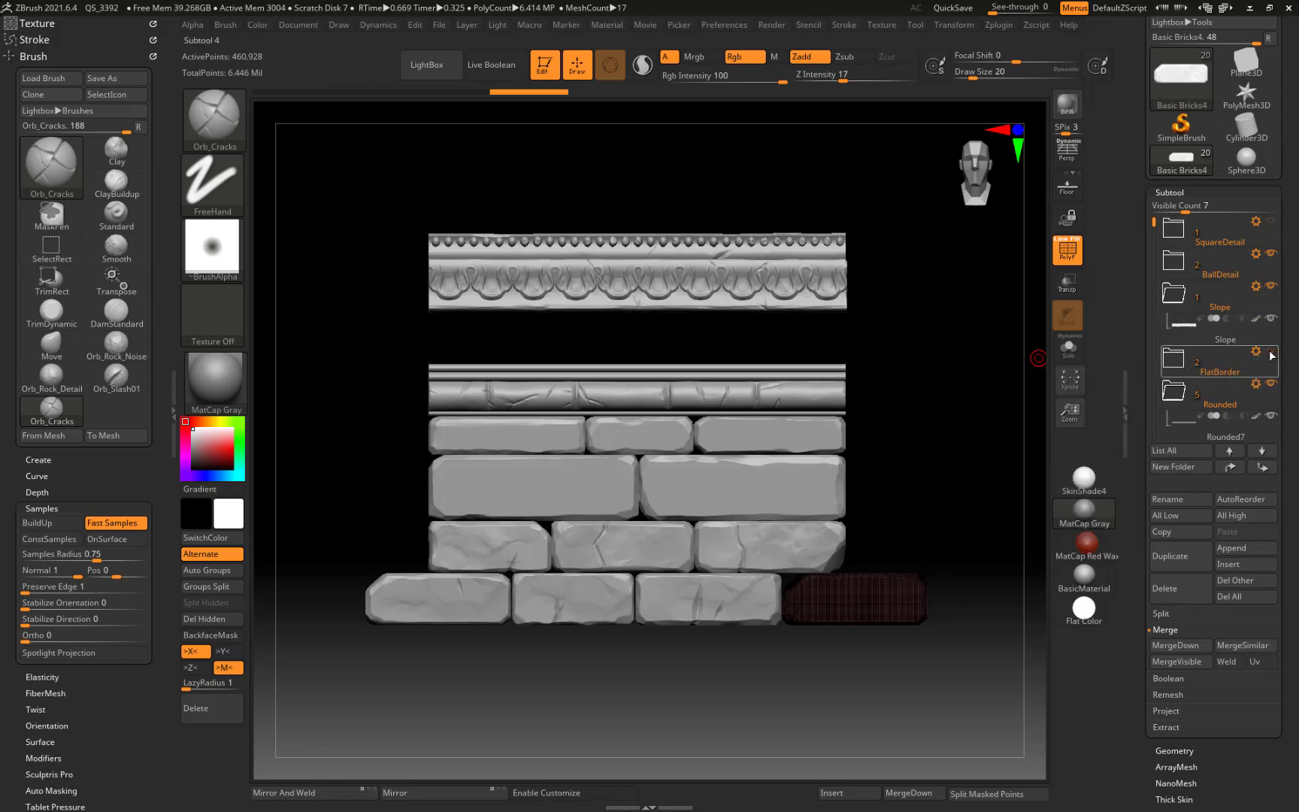
left_click(1271, 286)
left_click(1270, 253)
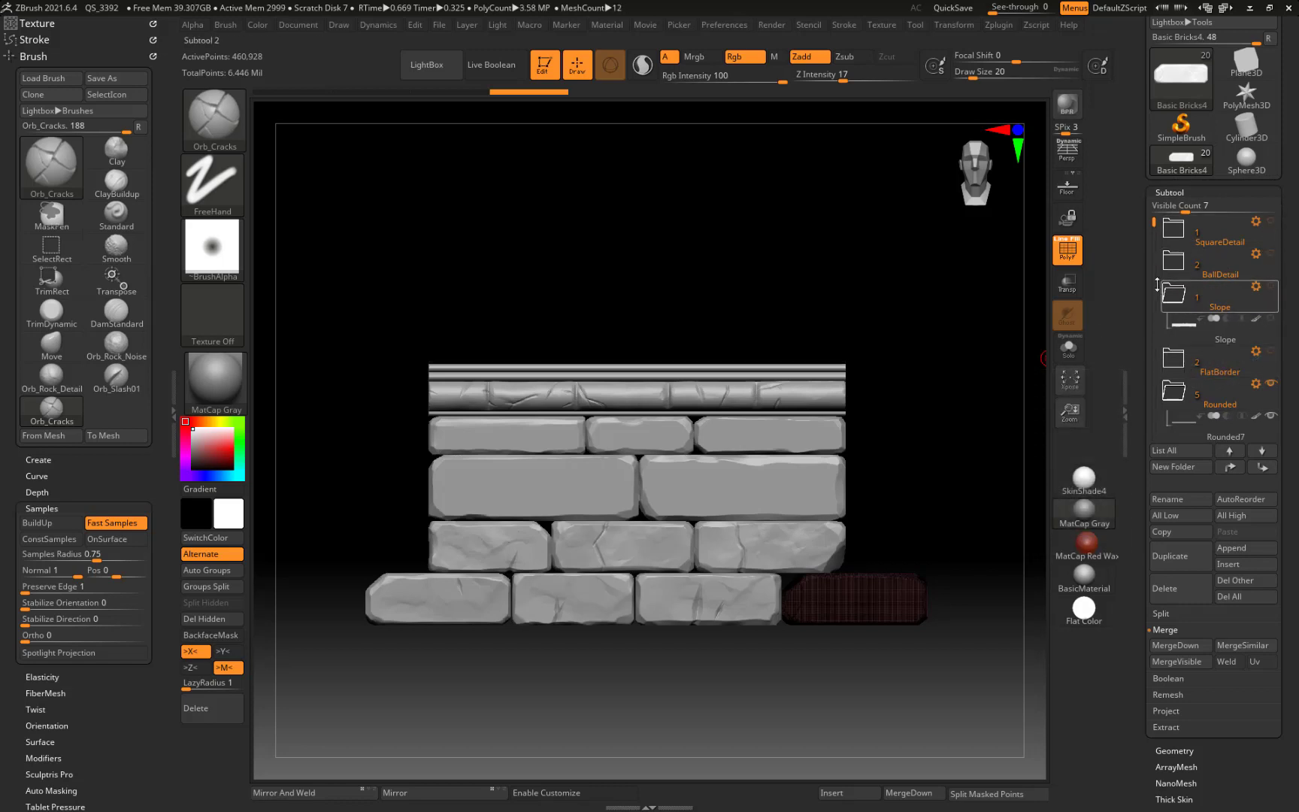
scroll(1161, 278, "down", 2)
mouse_move(1165, 246)
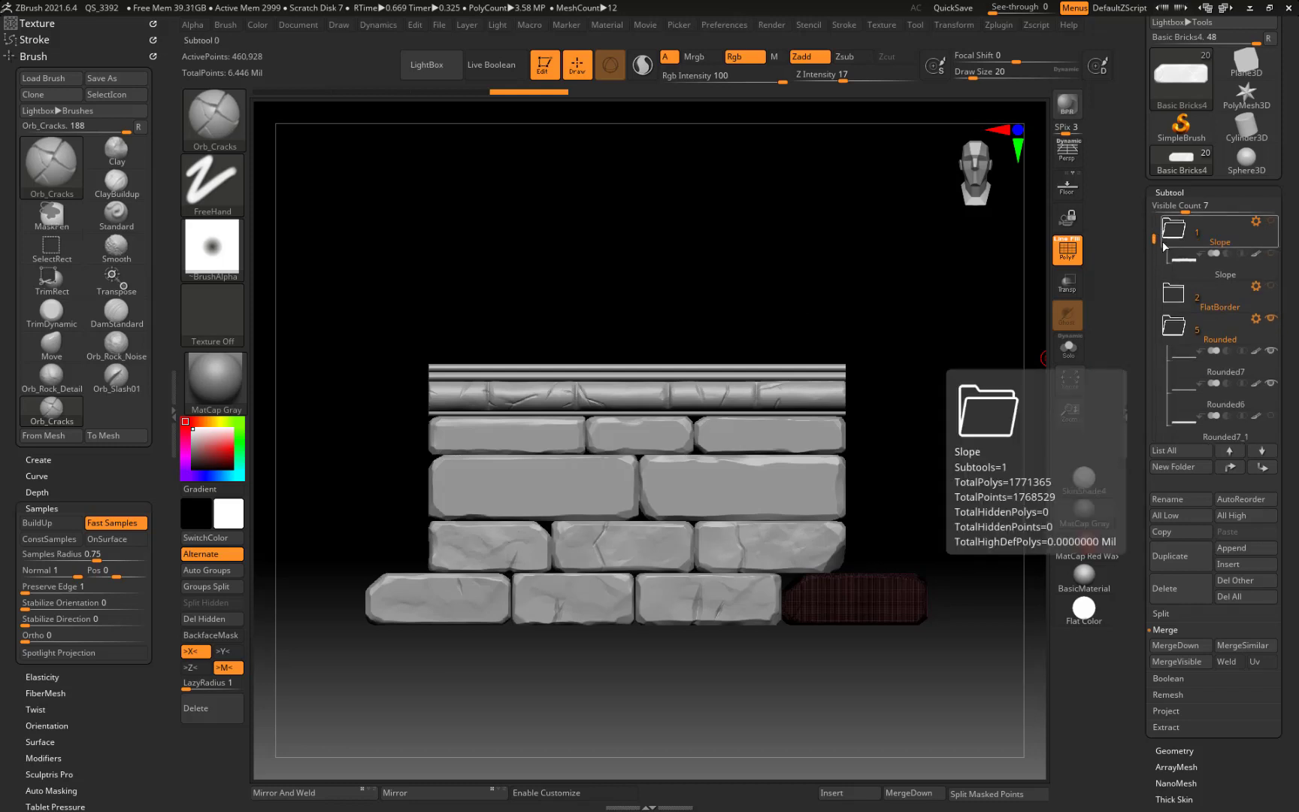
left_click(1174, 229)
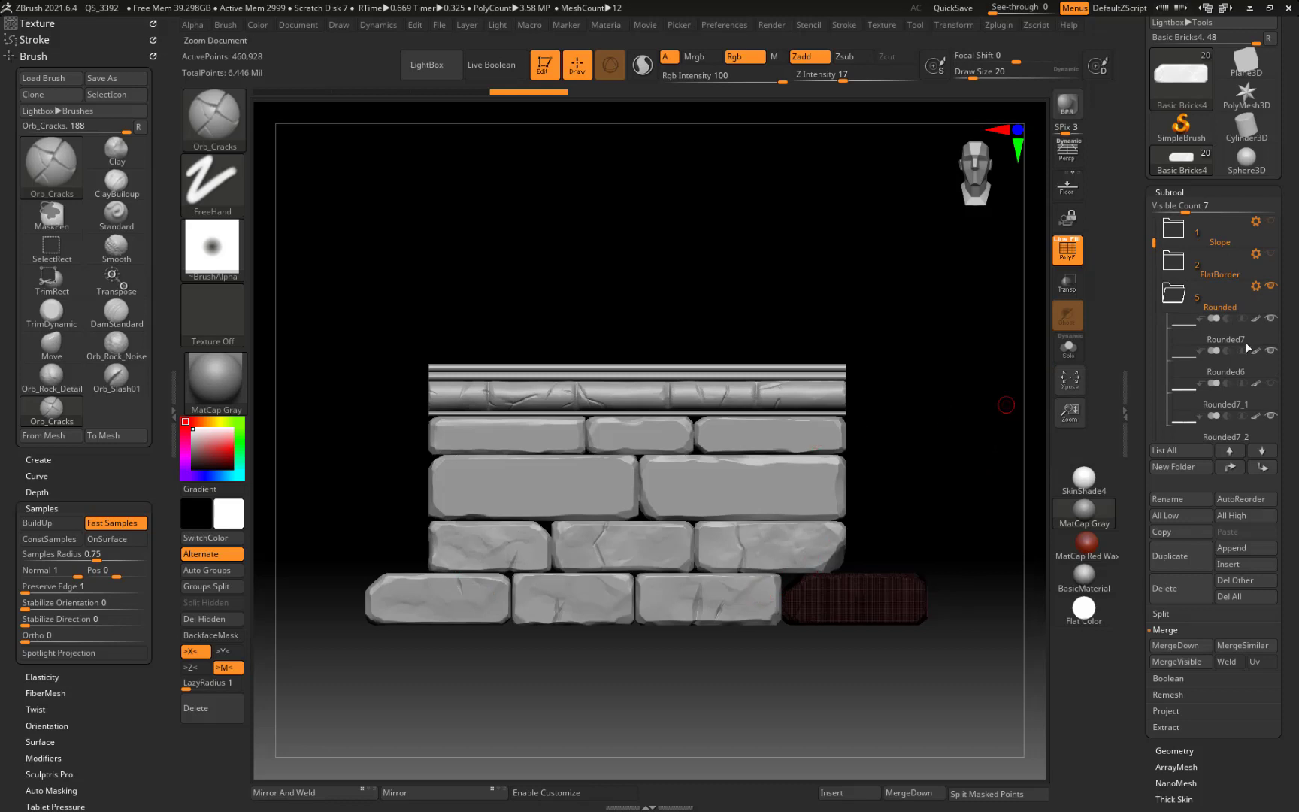
Step: Collapse the Rounded folder and hide it together with the DiffScaleBricks folder
mouse_move(1243, 389)
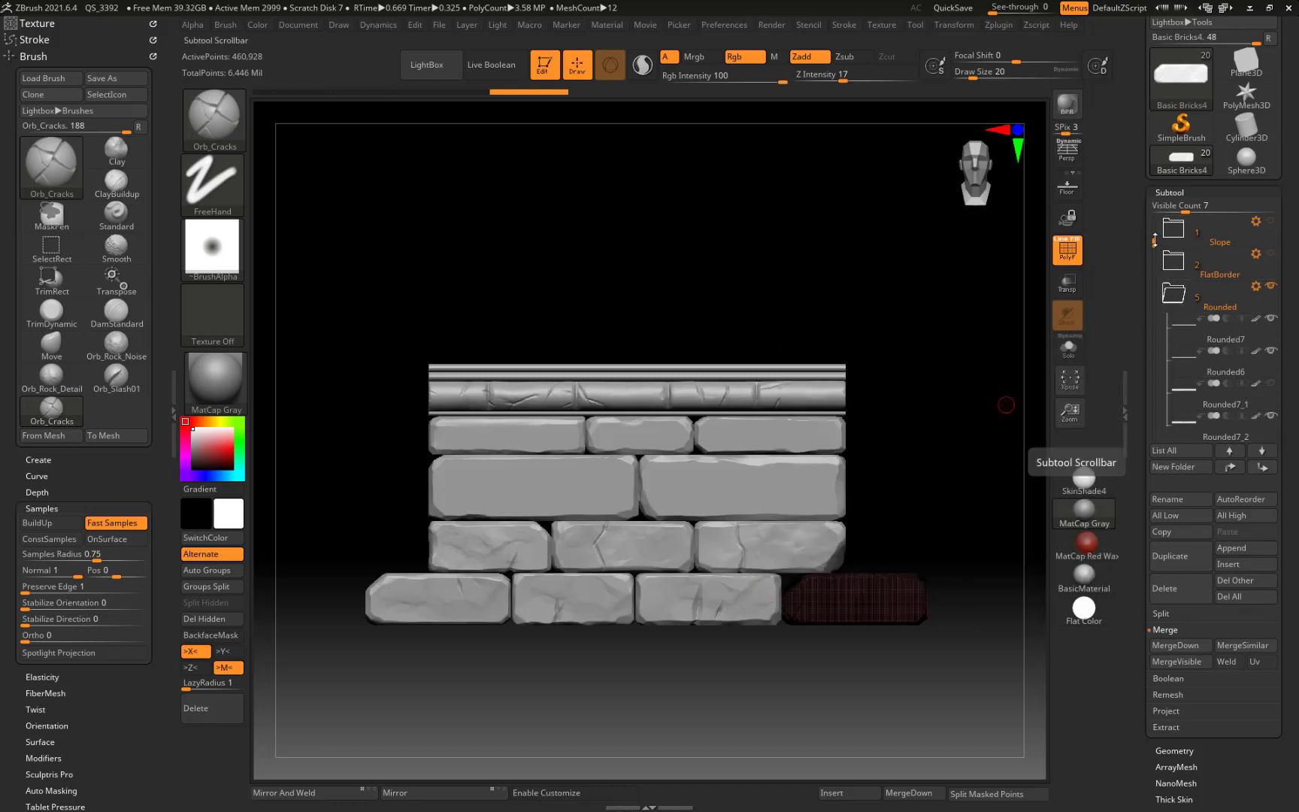
left_click(1224, 301)
left_click(1270, 286)
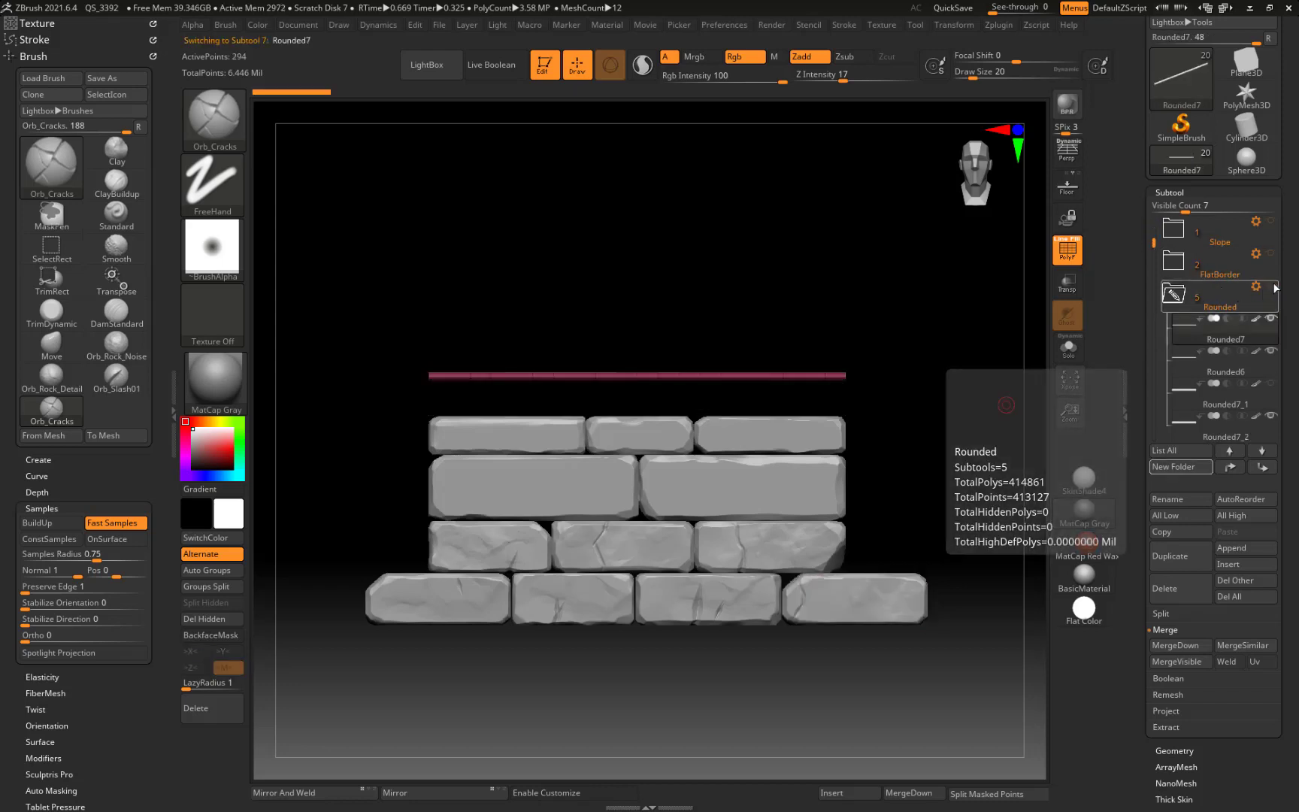
left_click(1180, 296)
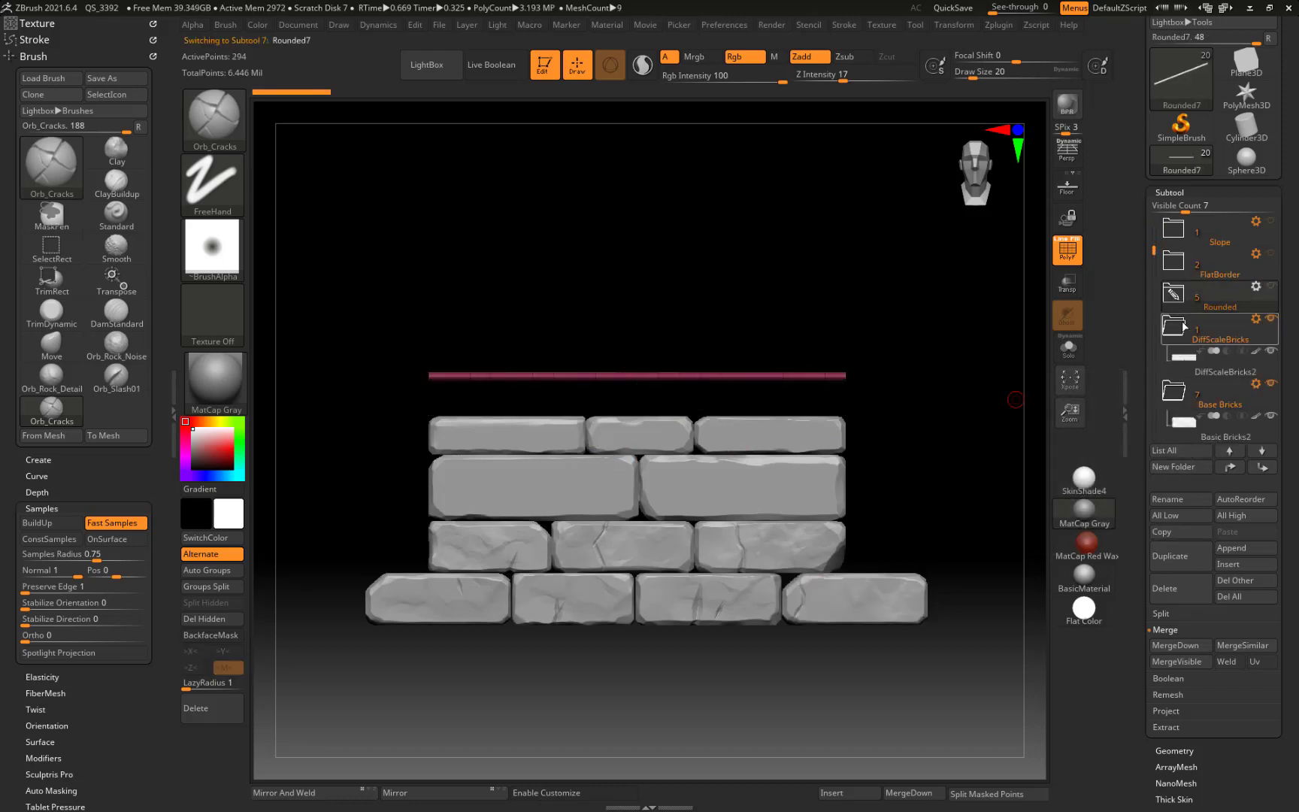
left_click(1202, 353)
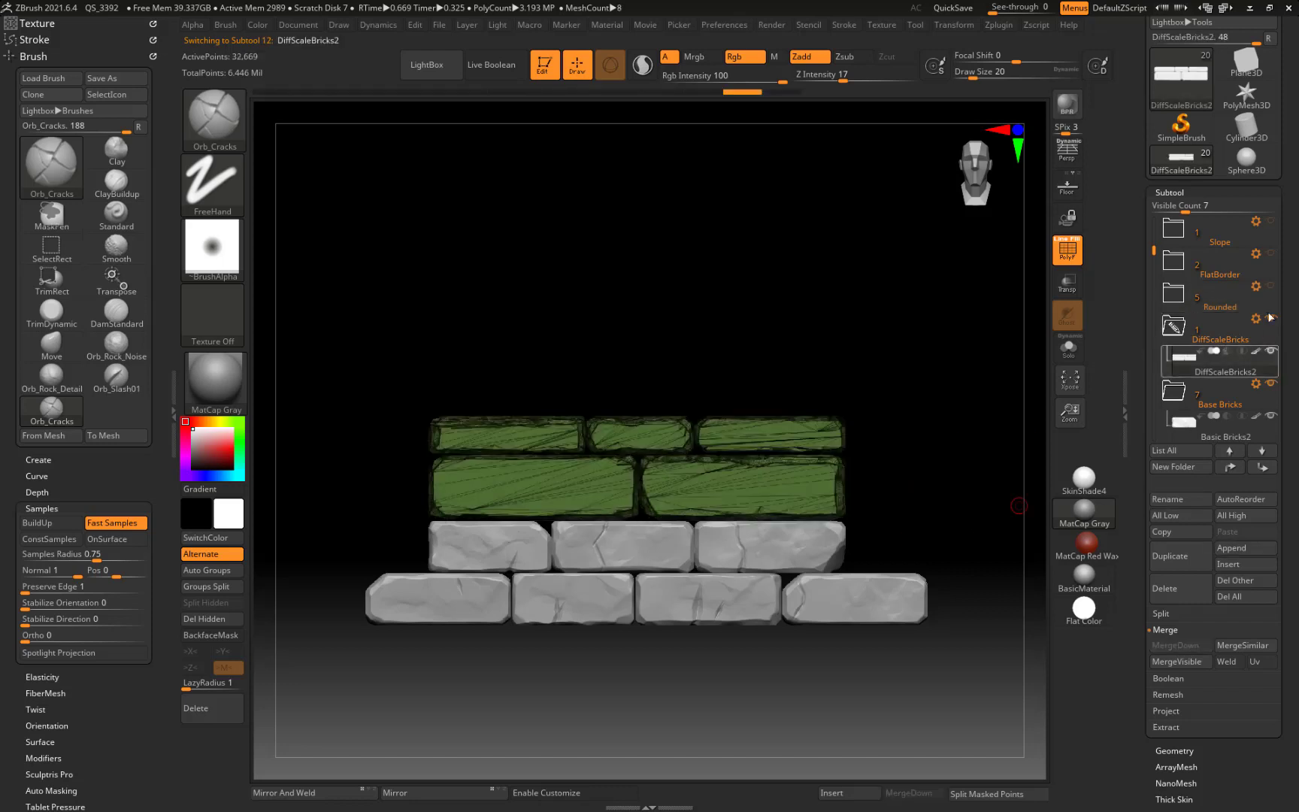
Step: Select the Base Bricks folder and set the subtool list's visible count to 10 to show all its bricks
left_click(1243, 394)
left_click_drag(1154, 252, 1154, 310)
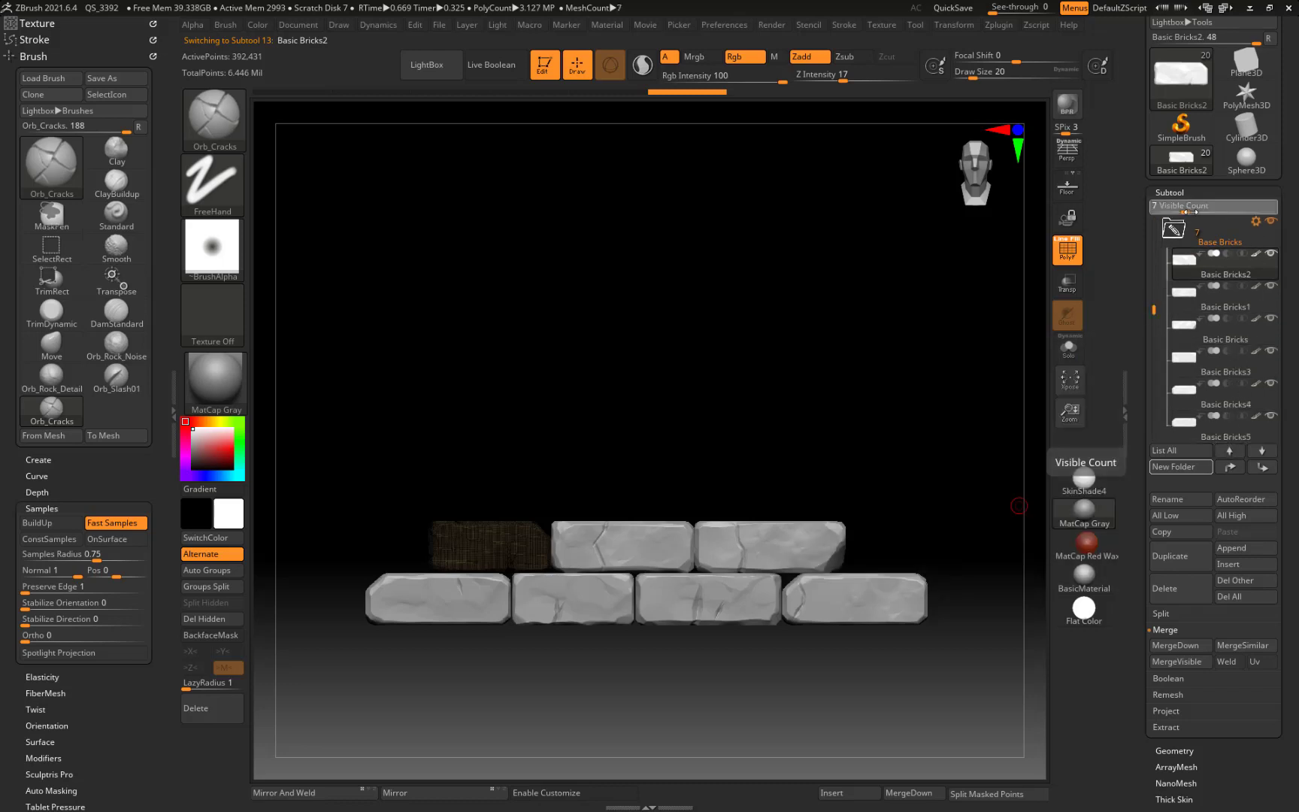
left_click_drag(1190, 212, 1200, 212)
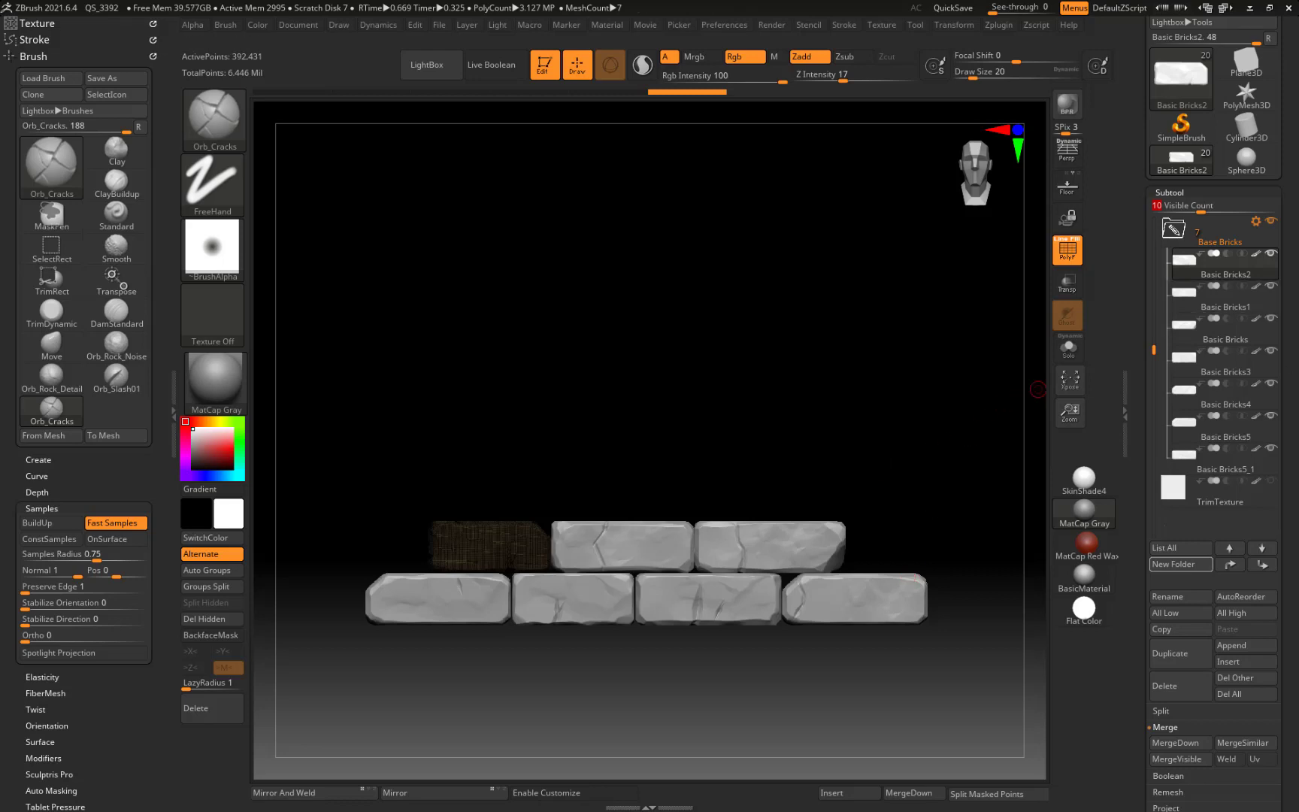
Step: Save the project as a new version named Trimstart06.ZPR in the Orb Brushes folder
left_click(1256, 226)
key("ctrl+s")
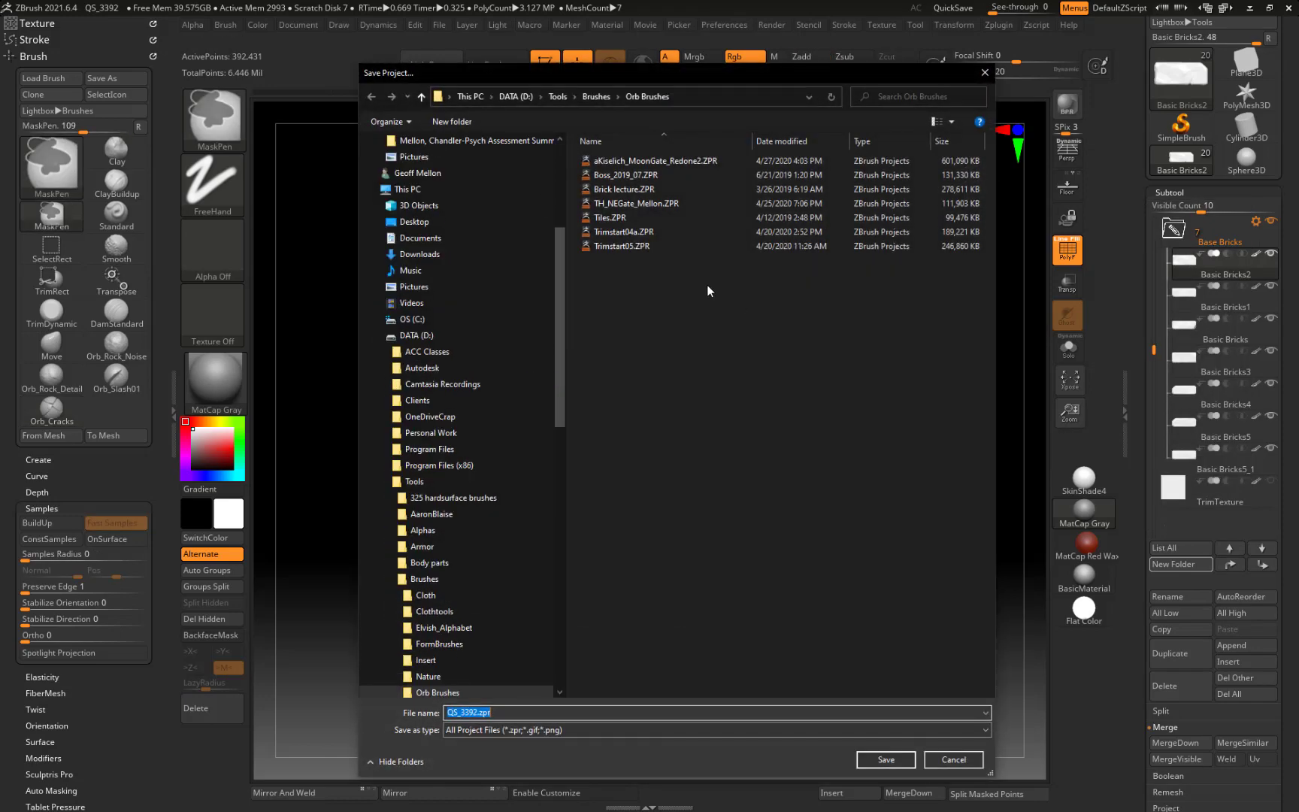
left_click(612, 245)
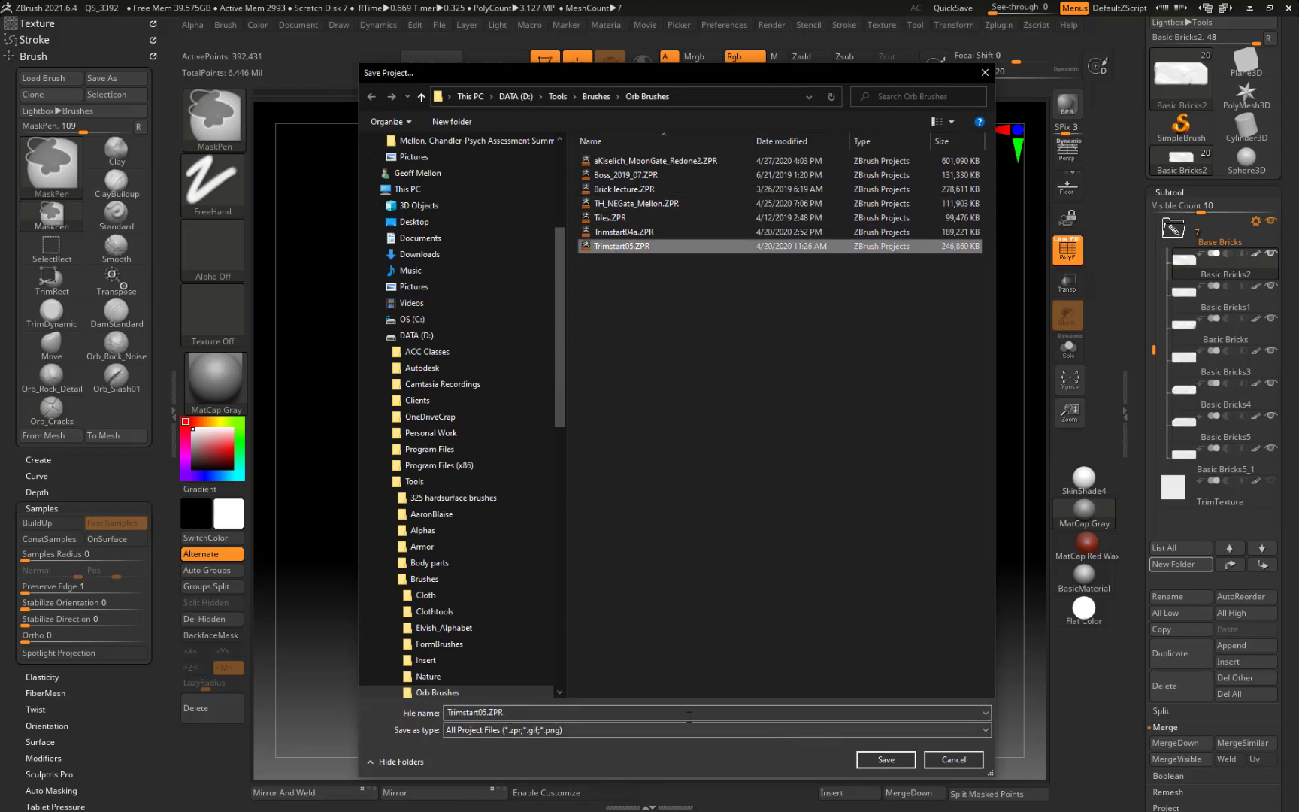
left_click(484, 713)
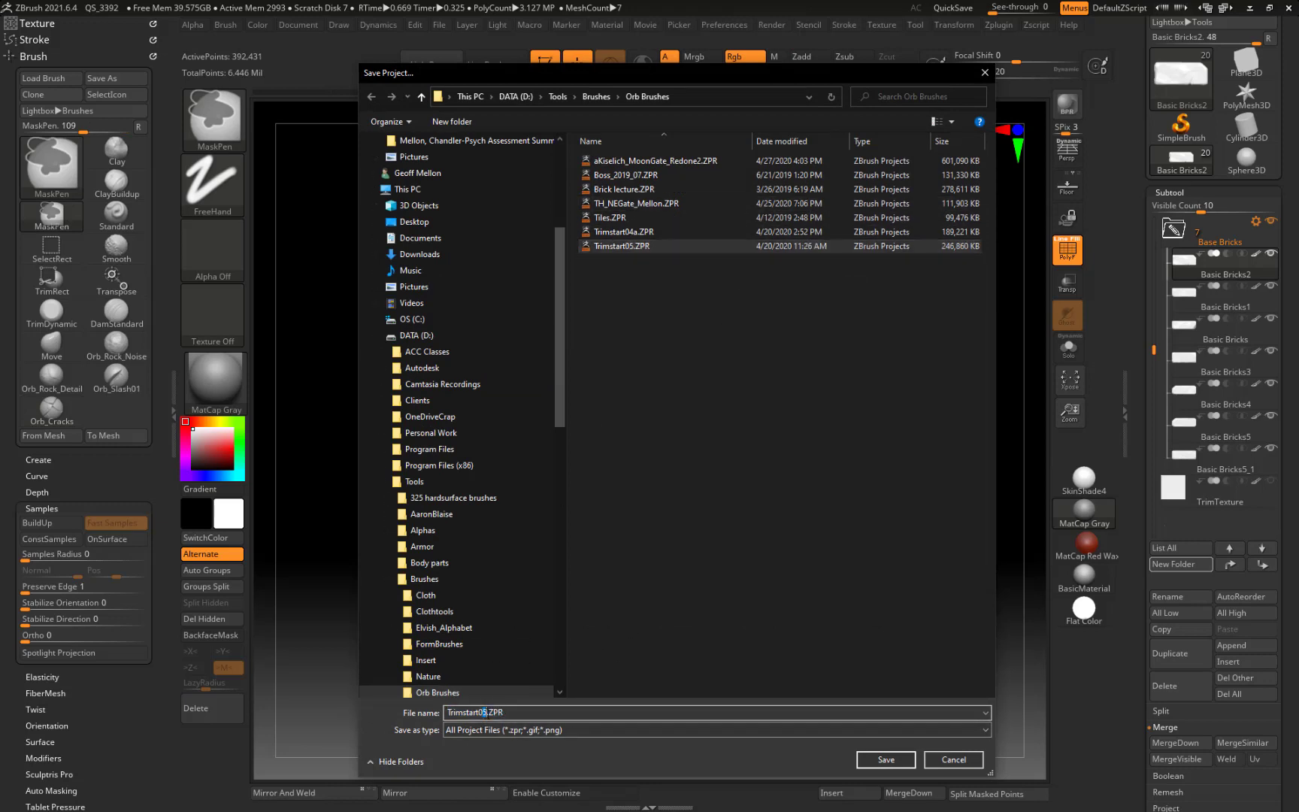
key("BackSpace")
type("6")
left_click(911, 762)
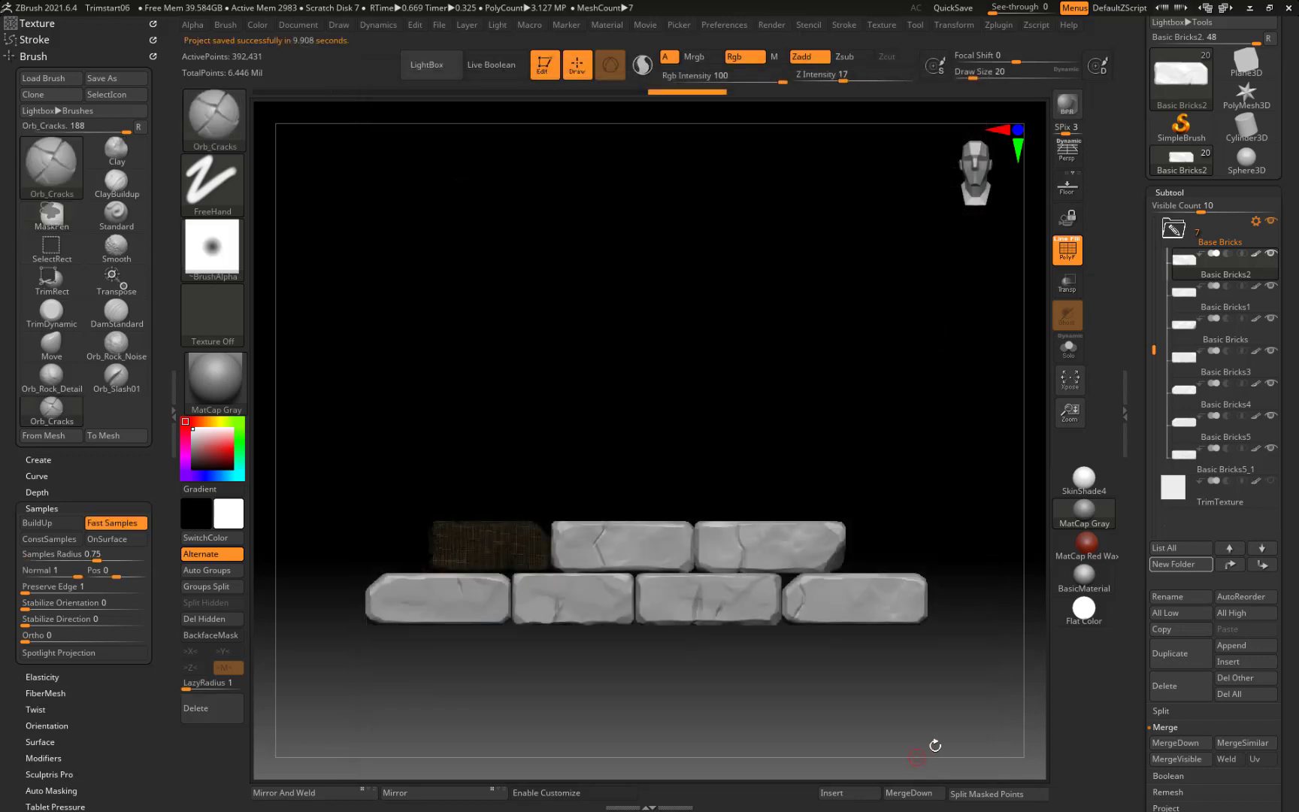
Step: Merge the Base Bricks folder into a single subtool and select the merged subtool on its own
left_click(1255, 221)
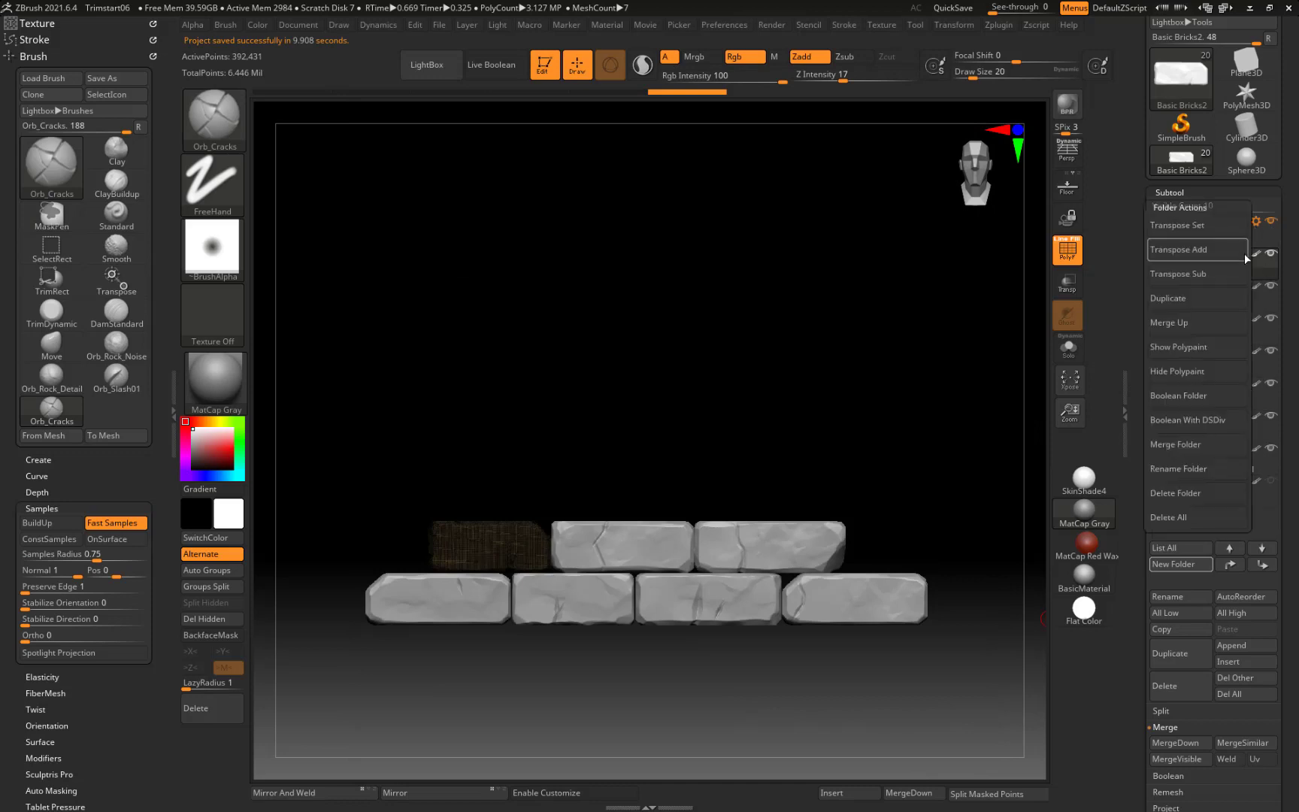
left_click(1178, 444)
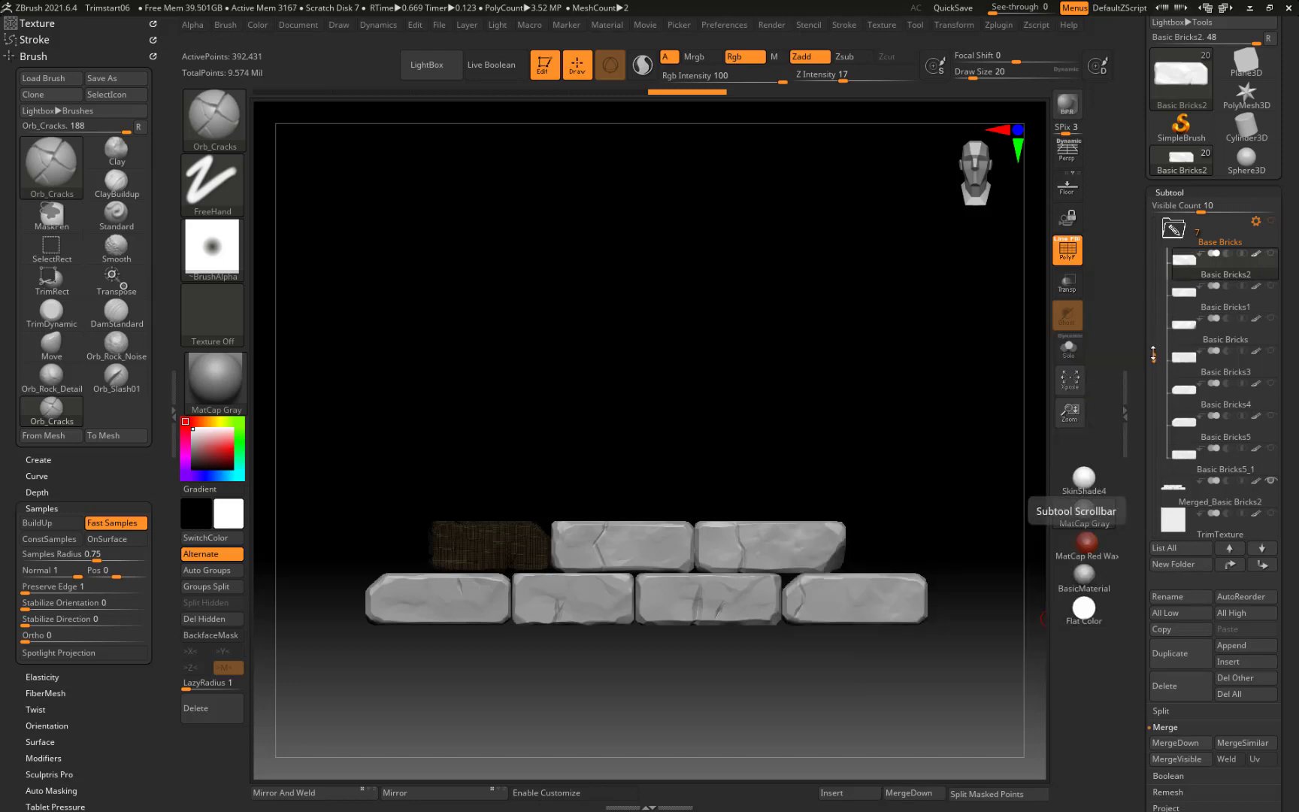
mouse_move(1272, 455)
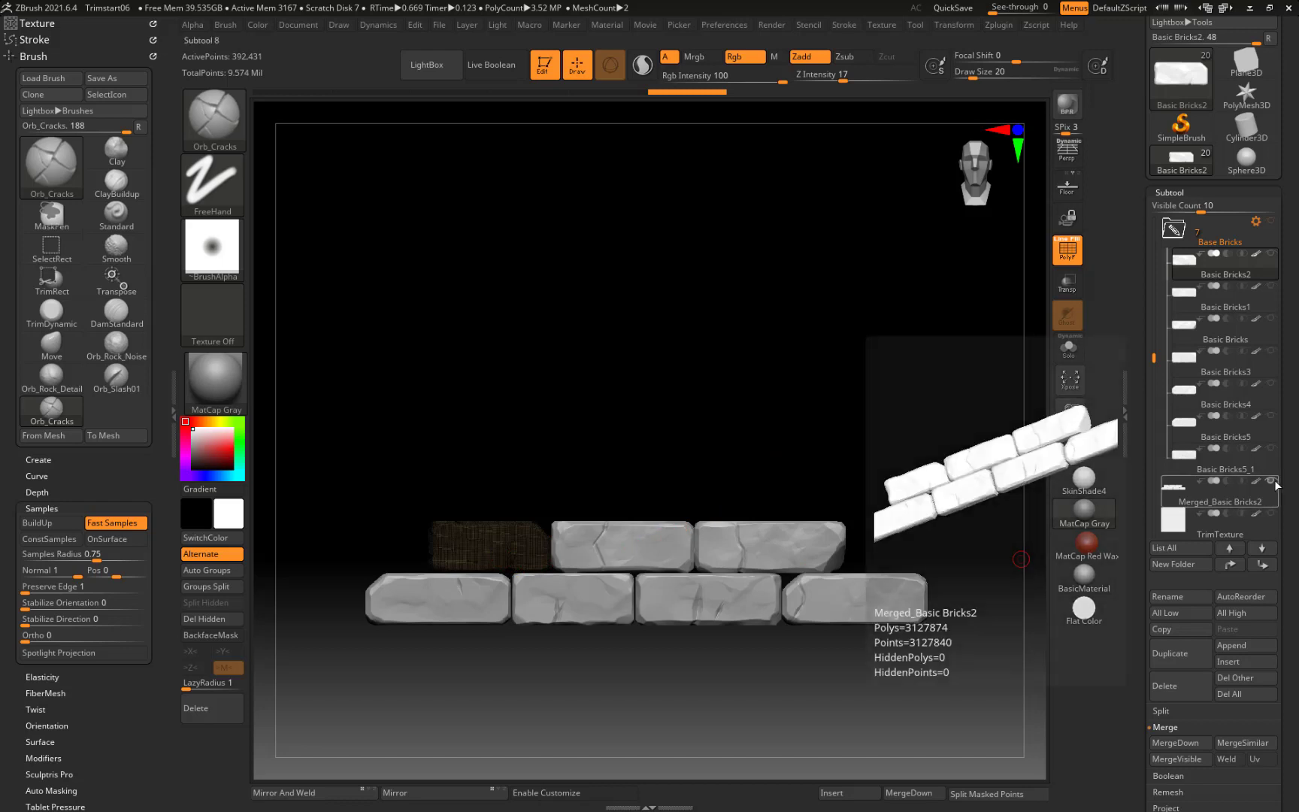
left_click(1270, 513)
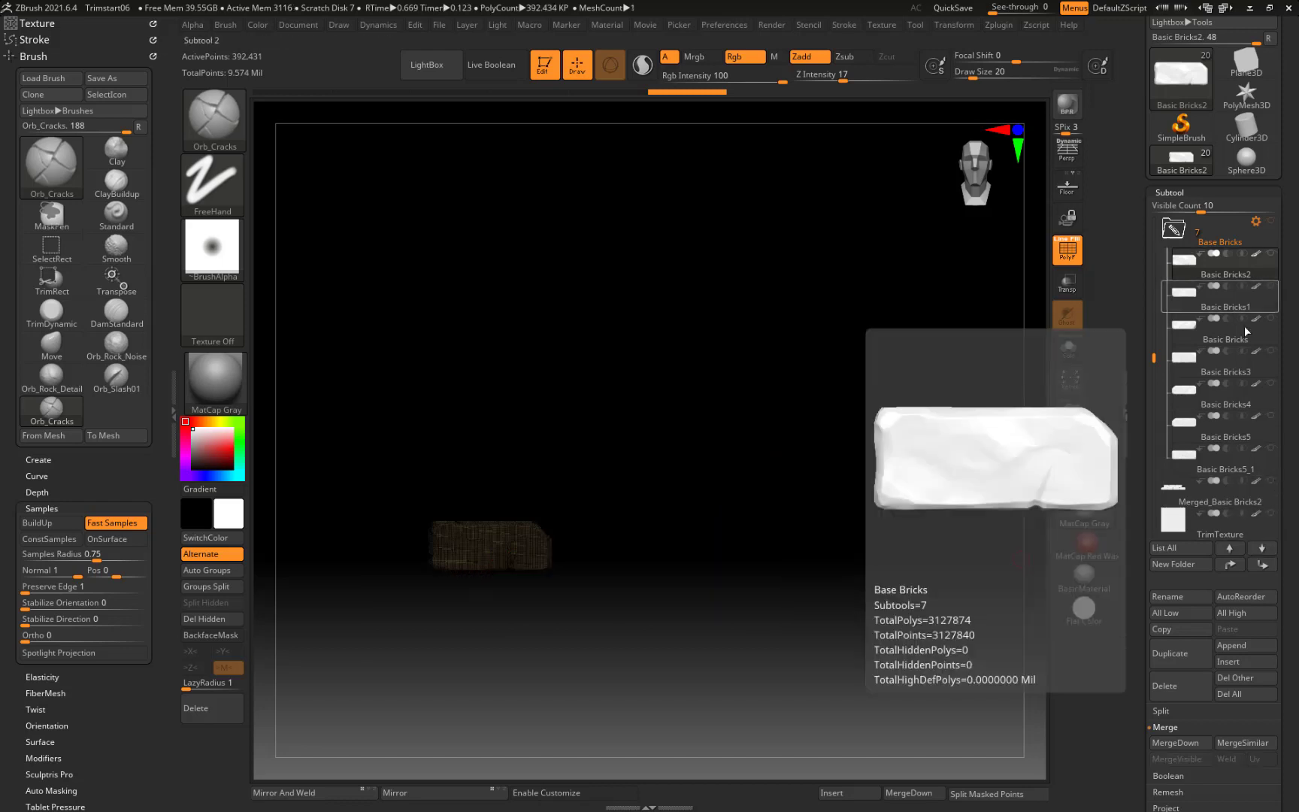
left_click(1254, 502)
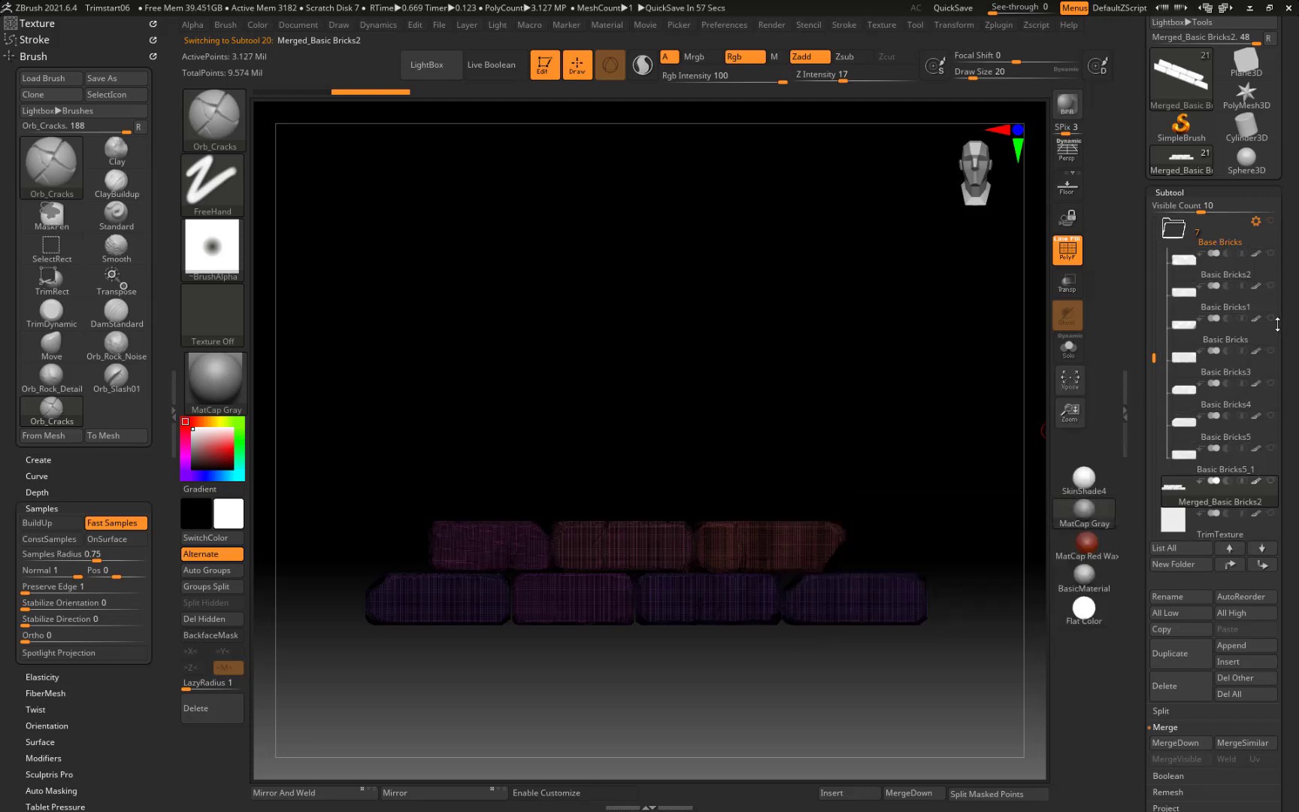
Step: Show the Base Bricks folder with its separate bricks and select it in place of the merged subtool
left_click(1174, 228)
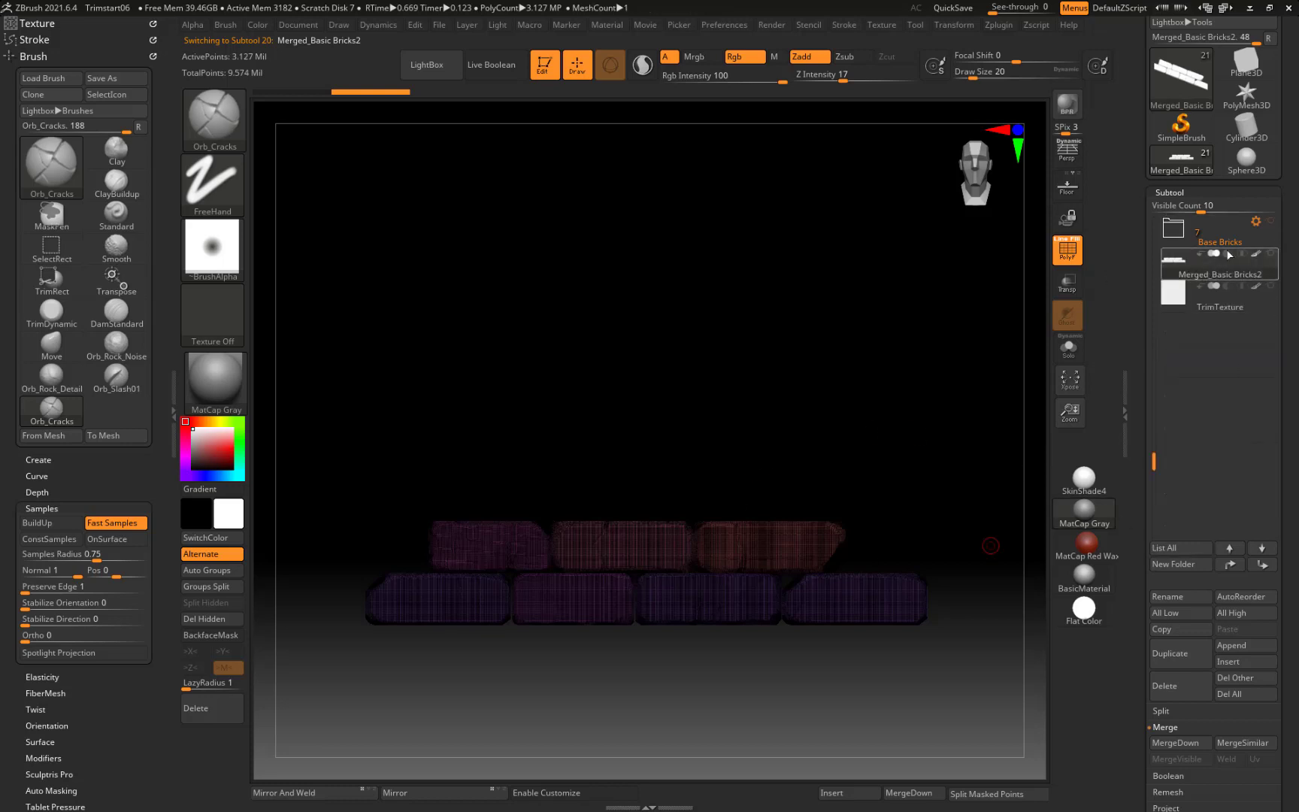
left_click(1270, 221)
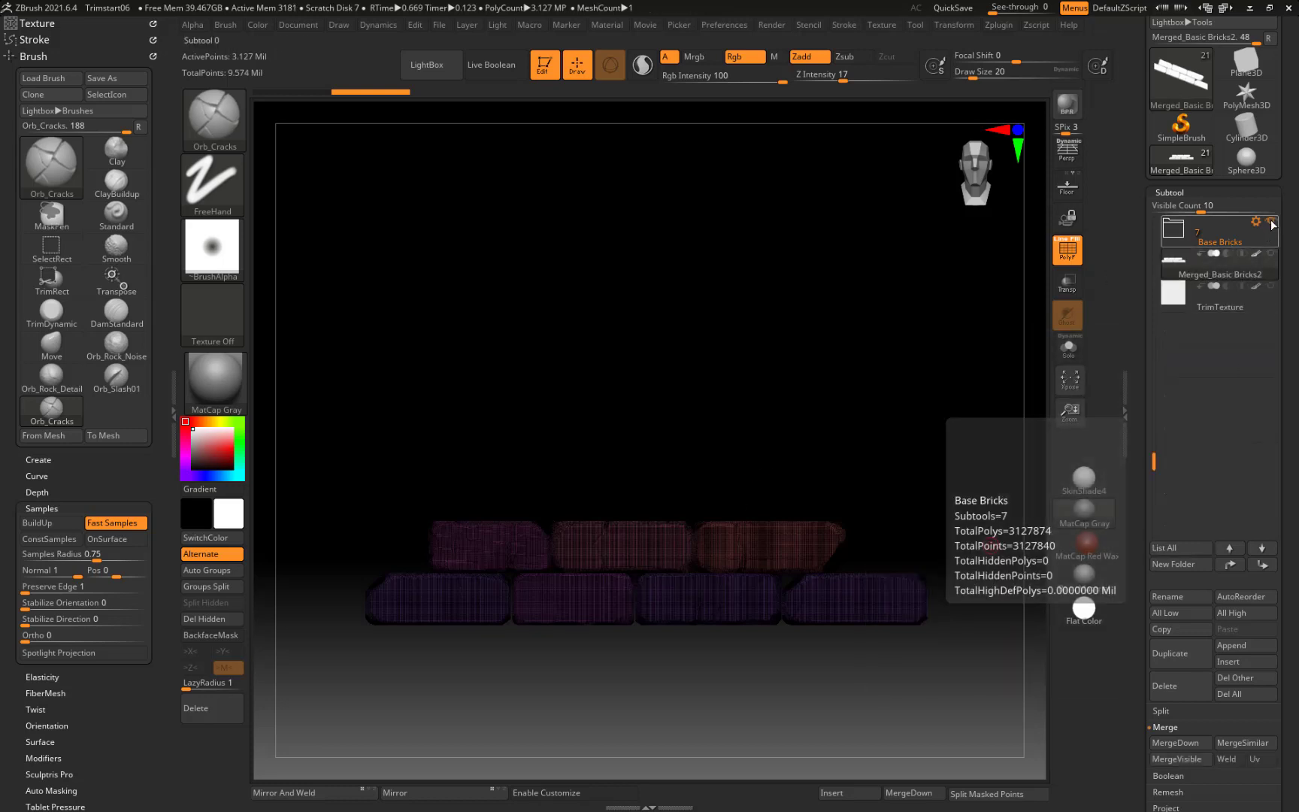
left_click(1266, 236)
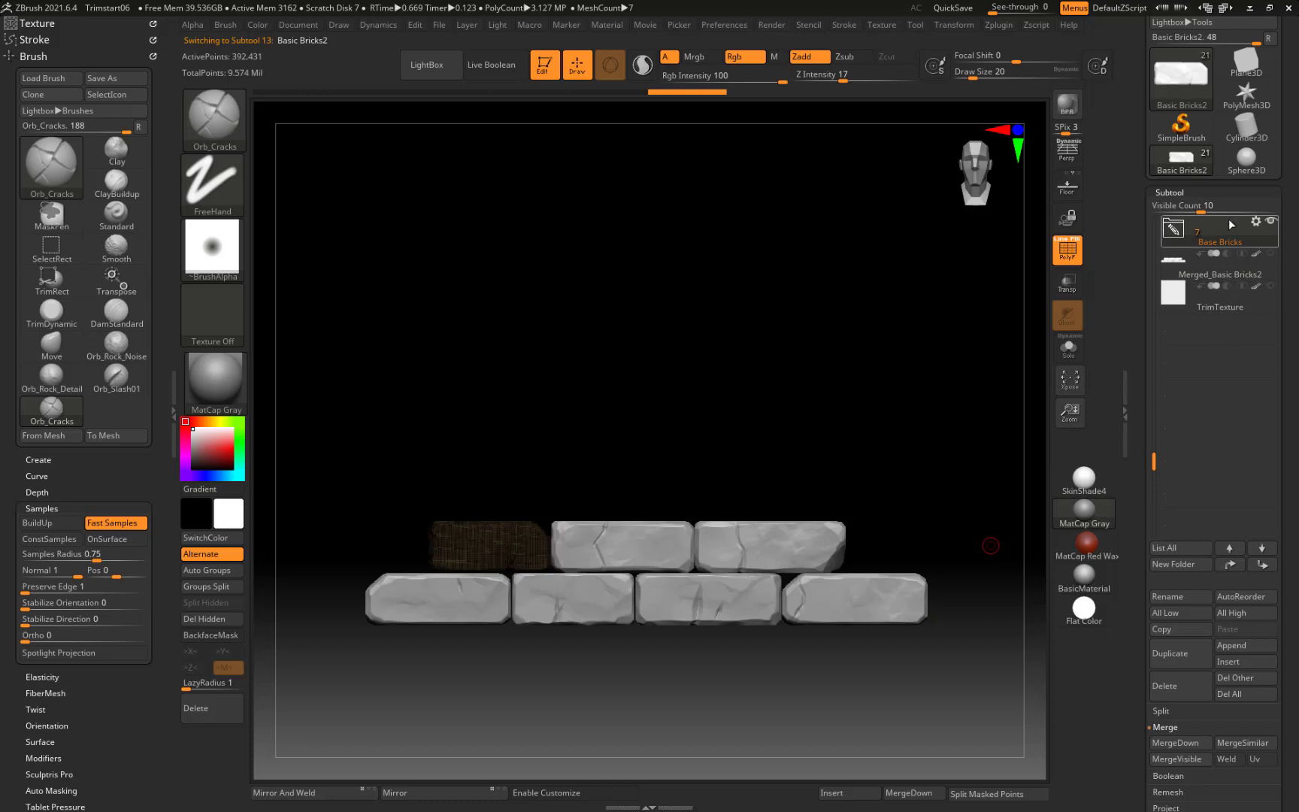
left_click(1174, 229)
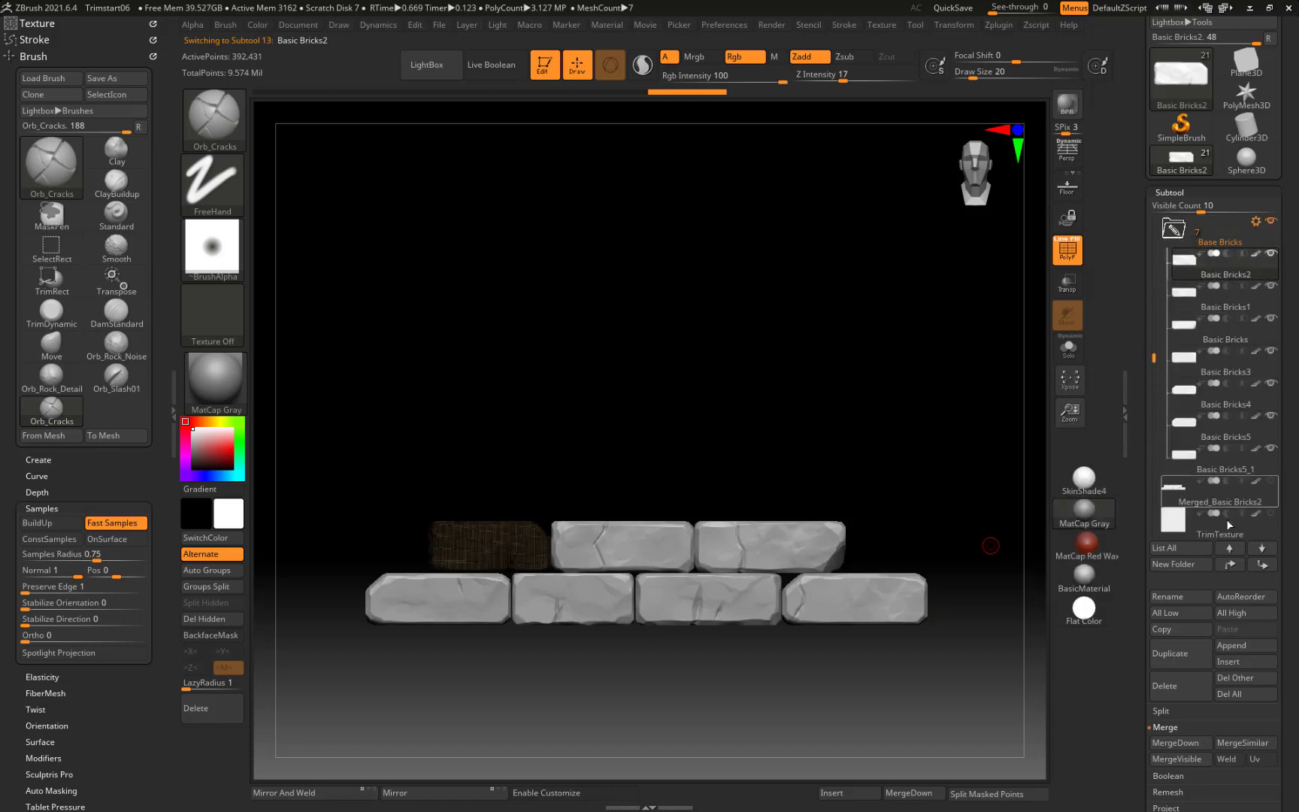
Step: Collapse the Base Bricks folder, select the merged bricks subtool and assign it a single polygroup
mouse_move(1223, 302)
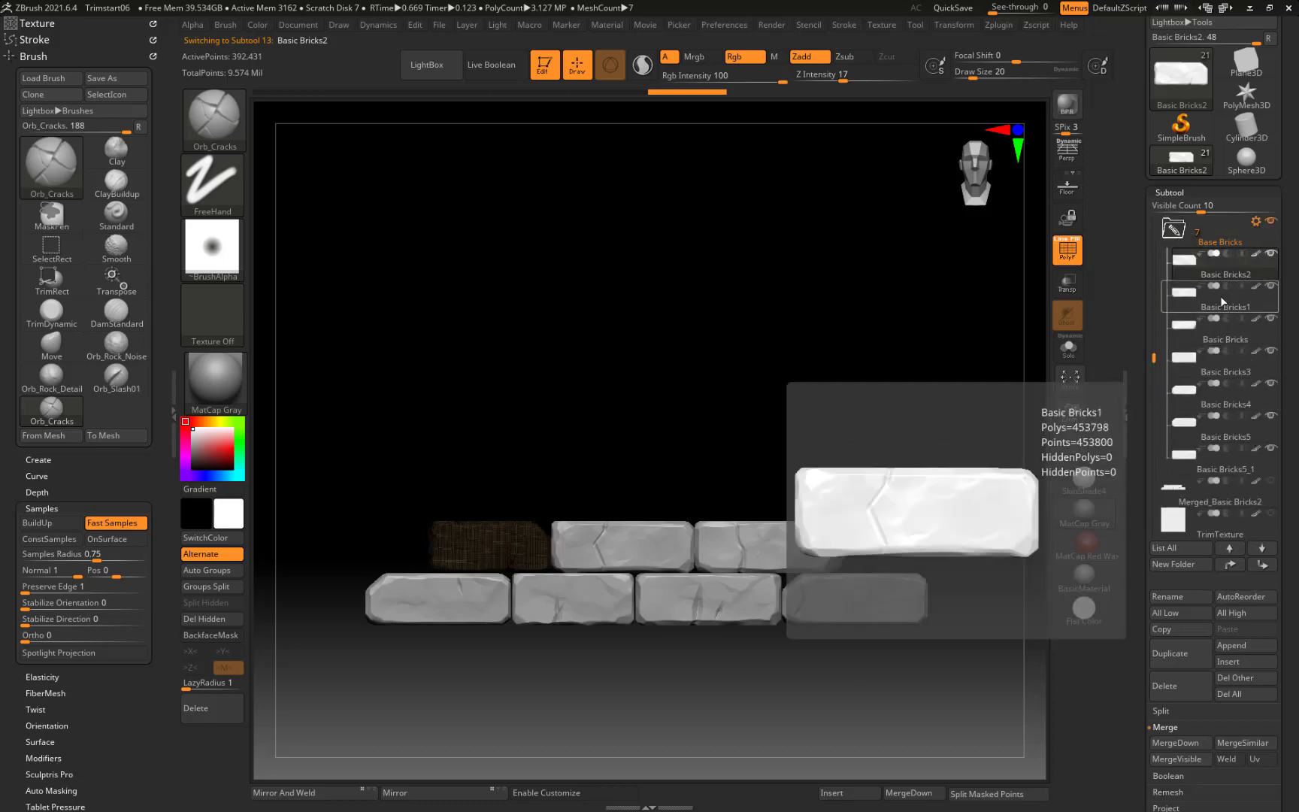
left_click(1175, 229)
left_click(1204, 268)
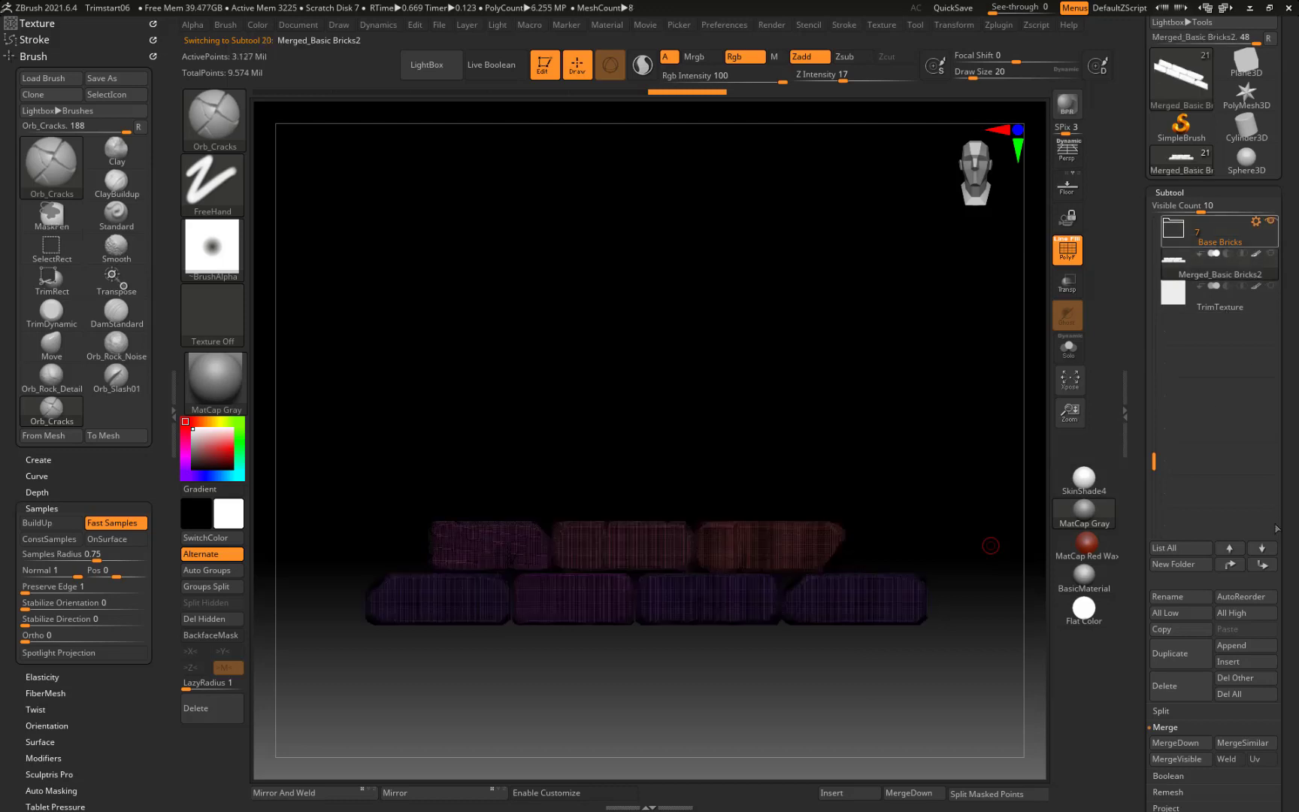
key("ctrl")
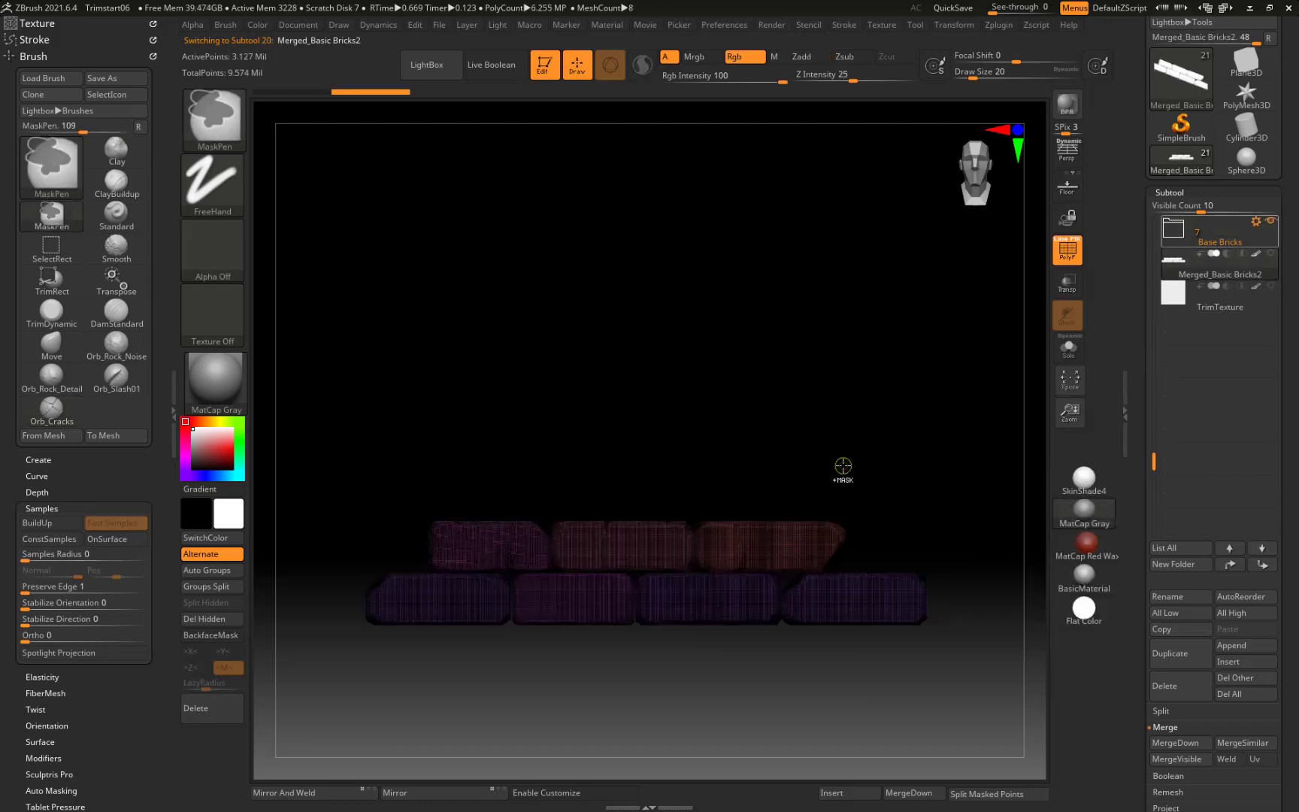
left_click(842, 466, "ctrl")
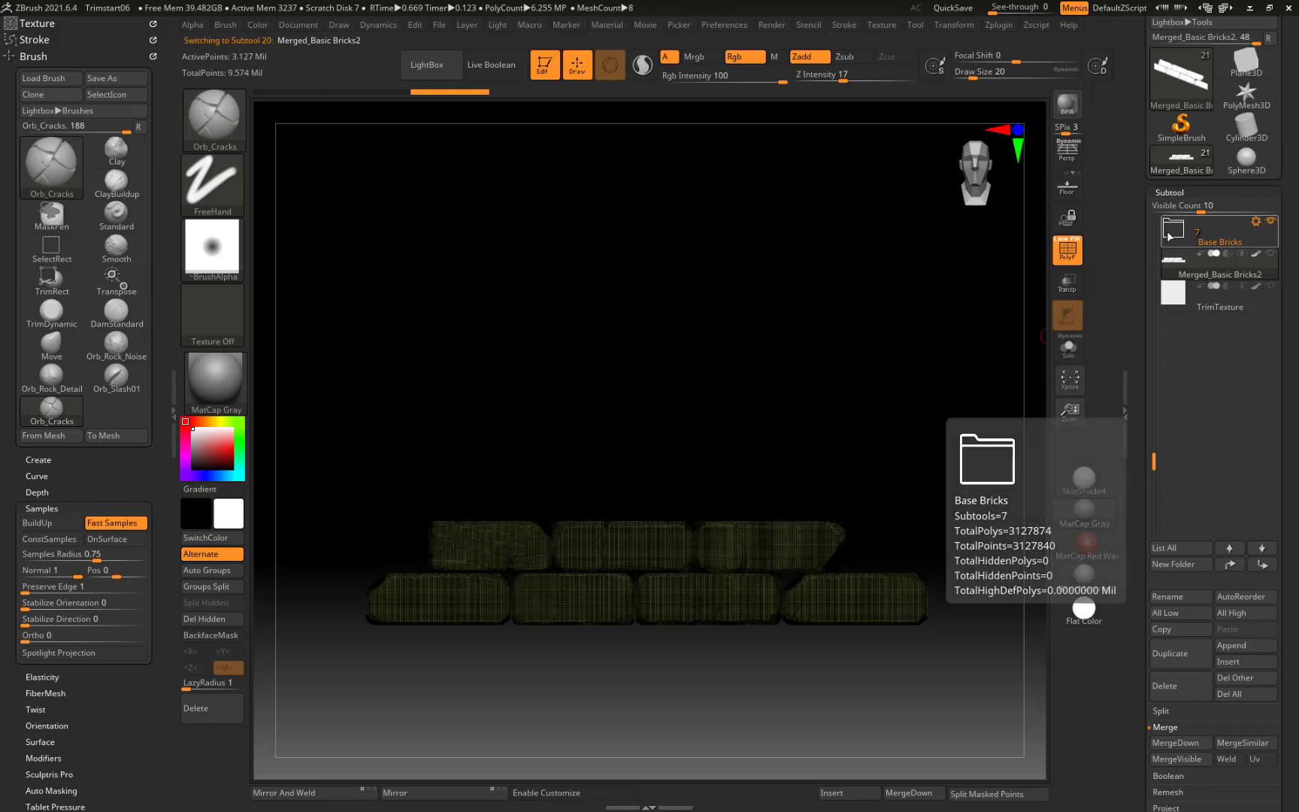
Step: Select the Rounded7 subtool in the Rounded folder and hide the Base Bricks folder
left_click(836, 604, "alt")
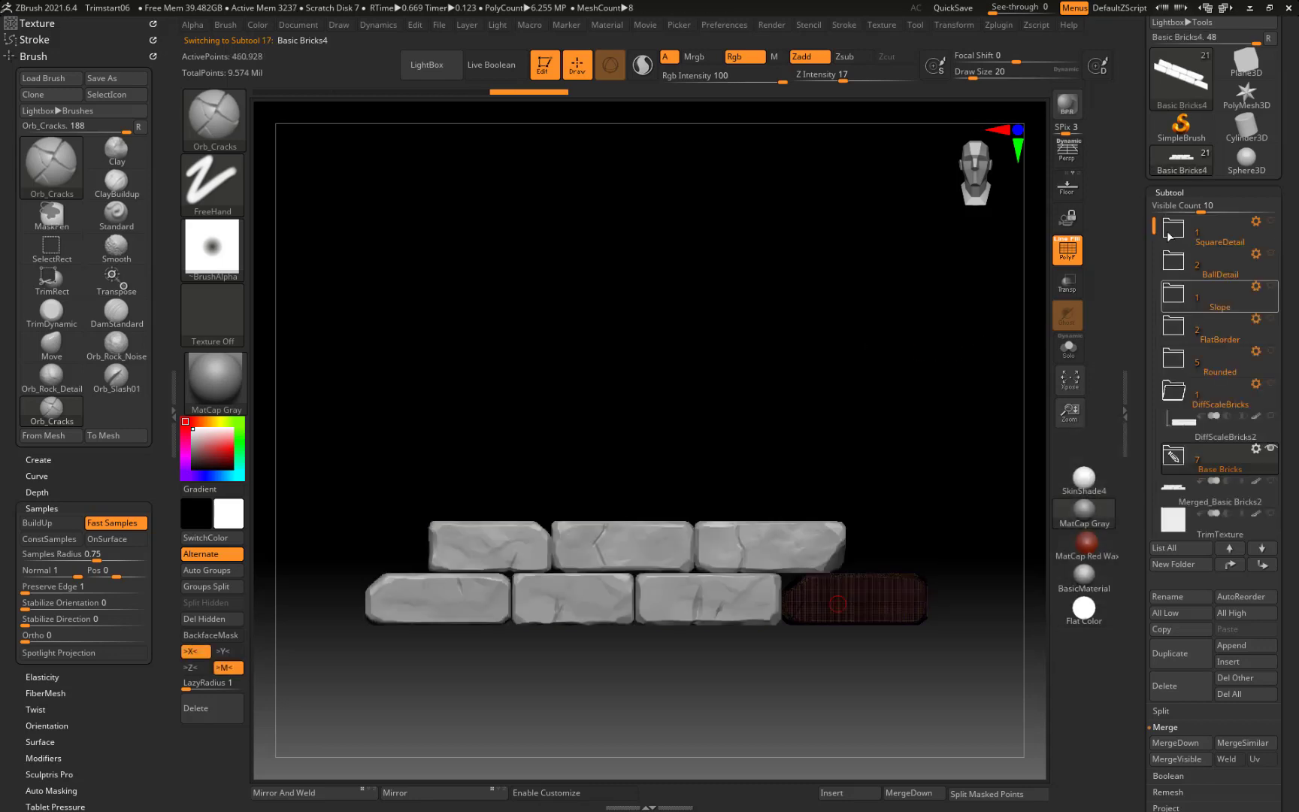
left_click(1270, 399)
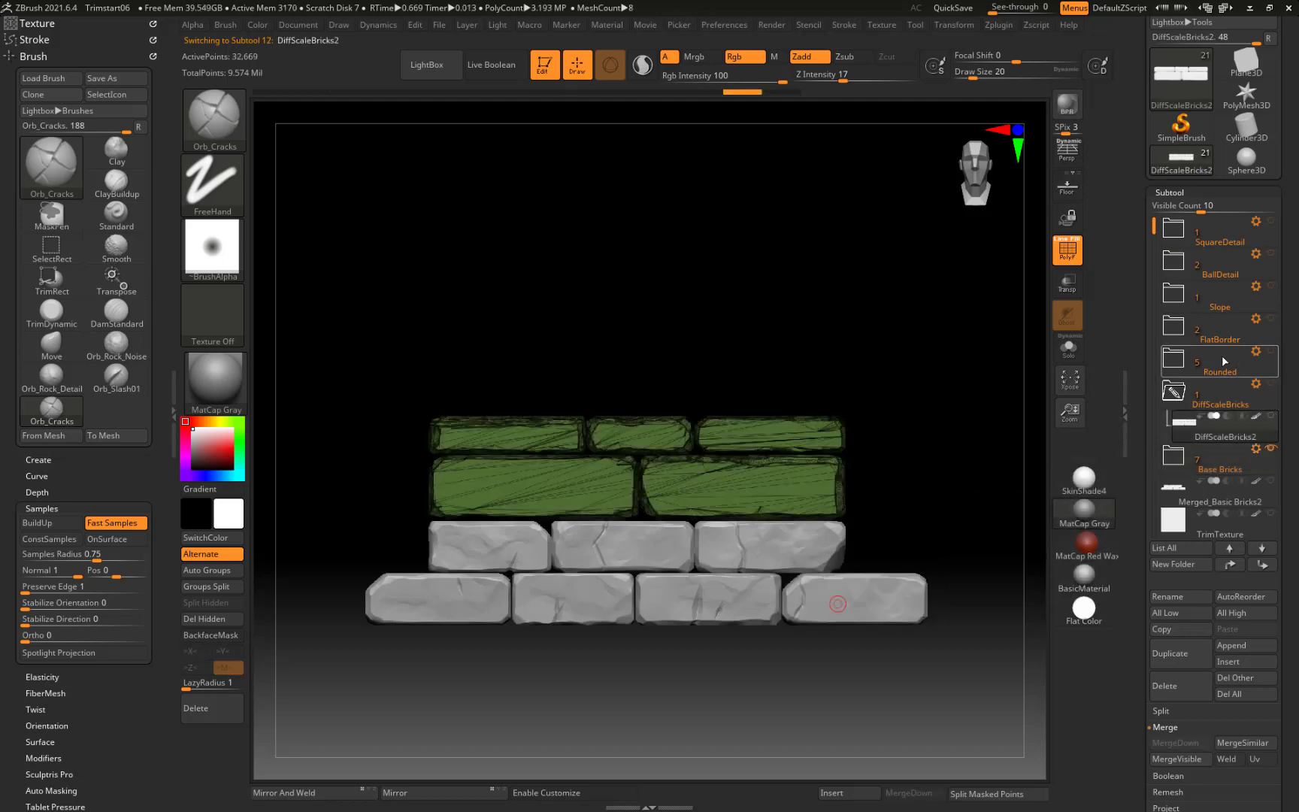
left_click(1224, 362)
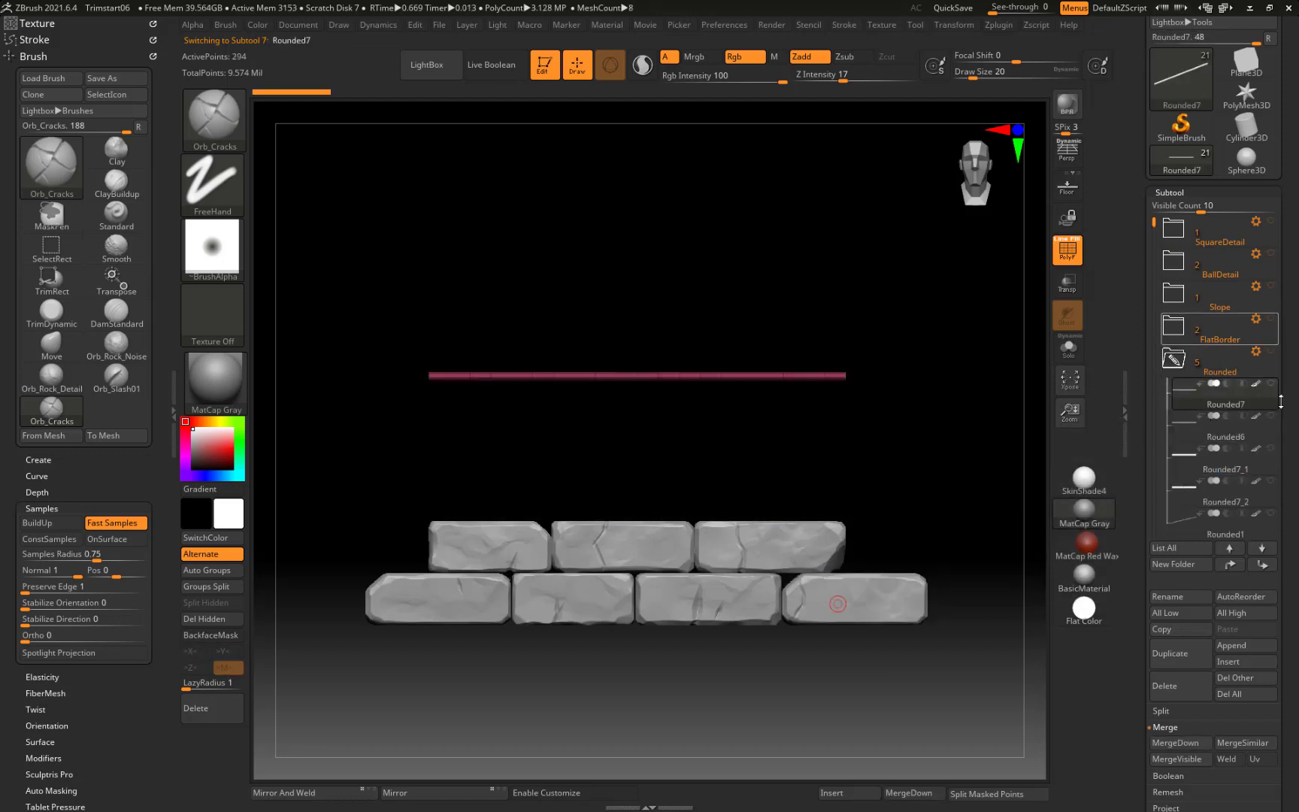
left_click(1173, 359)
left_click(1270, 449)
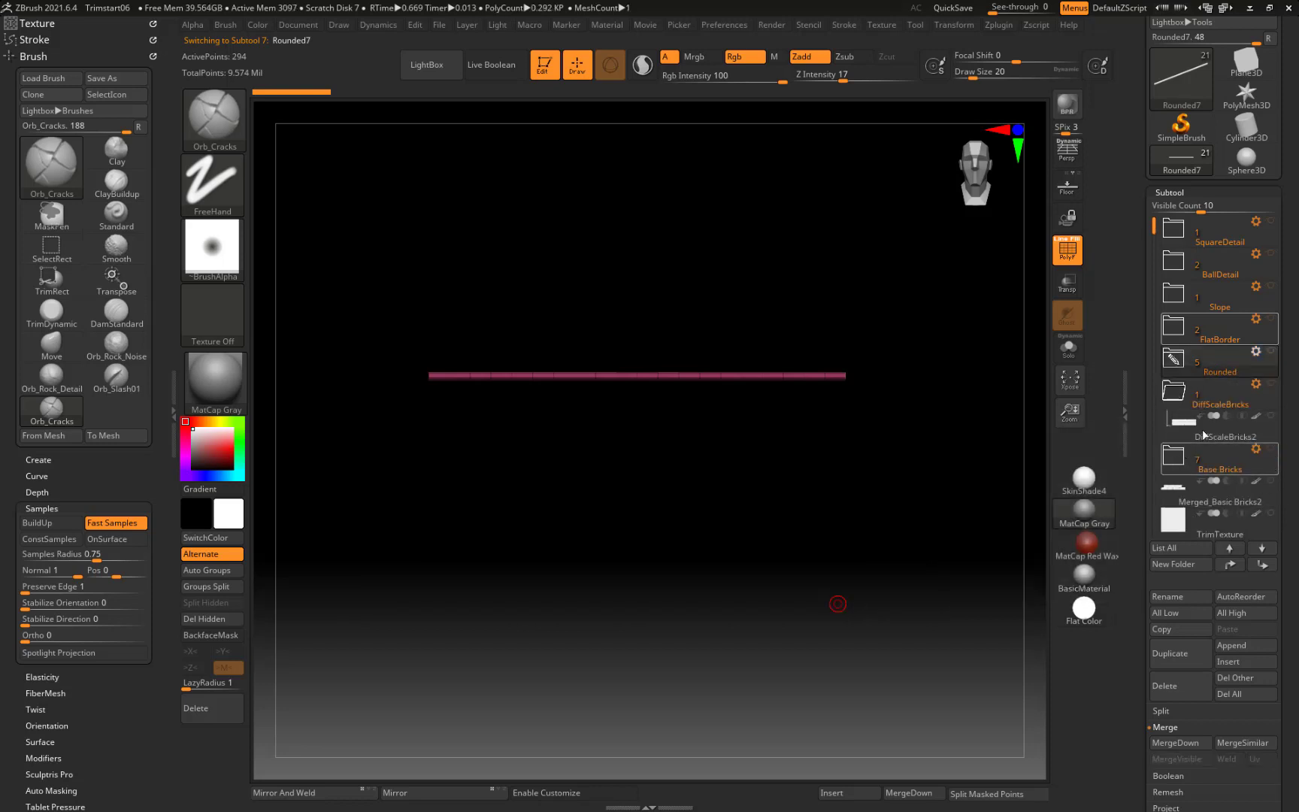
Step: Expand the Rounded folder and make its rounded trim subtools visible together with Rounded7
left_click(1174, 361)
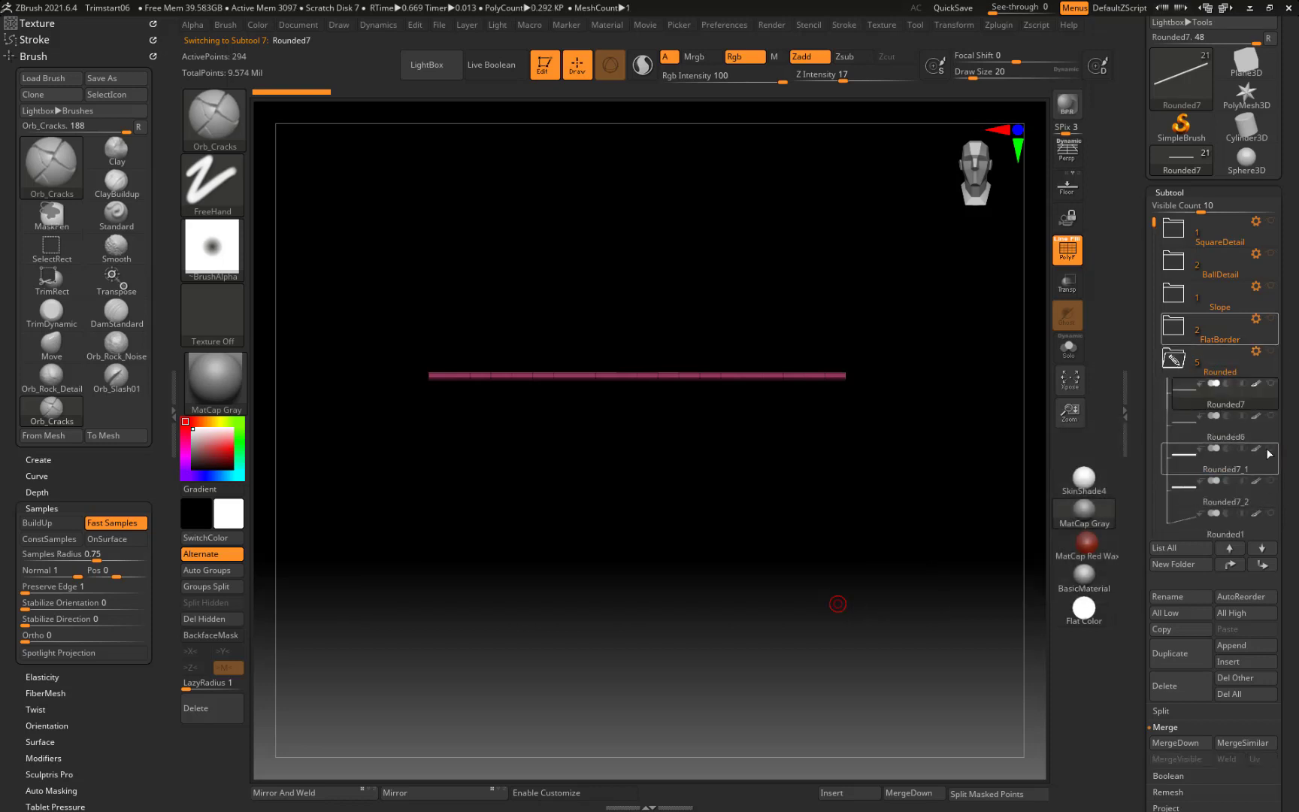
left_click(1270, 383)
left_click(1271, 450)
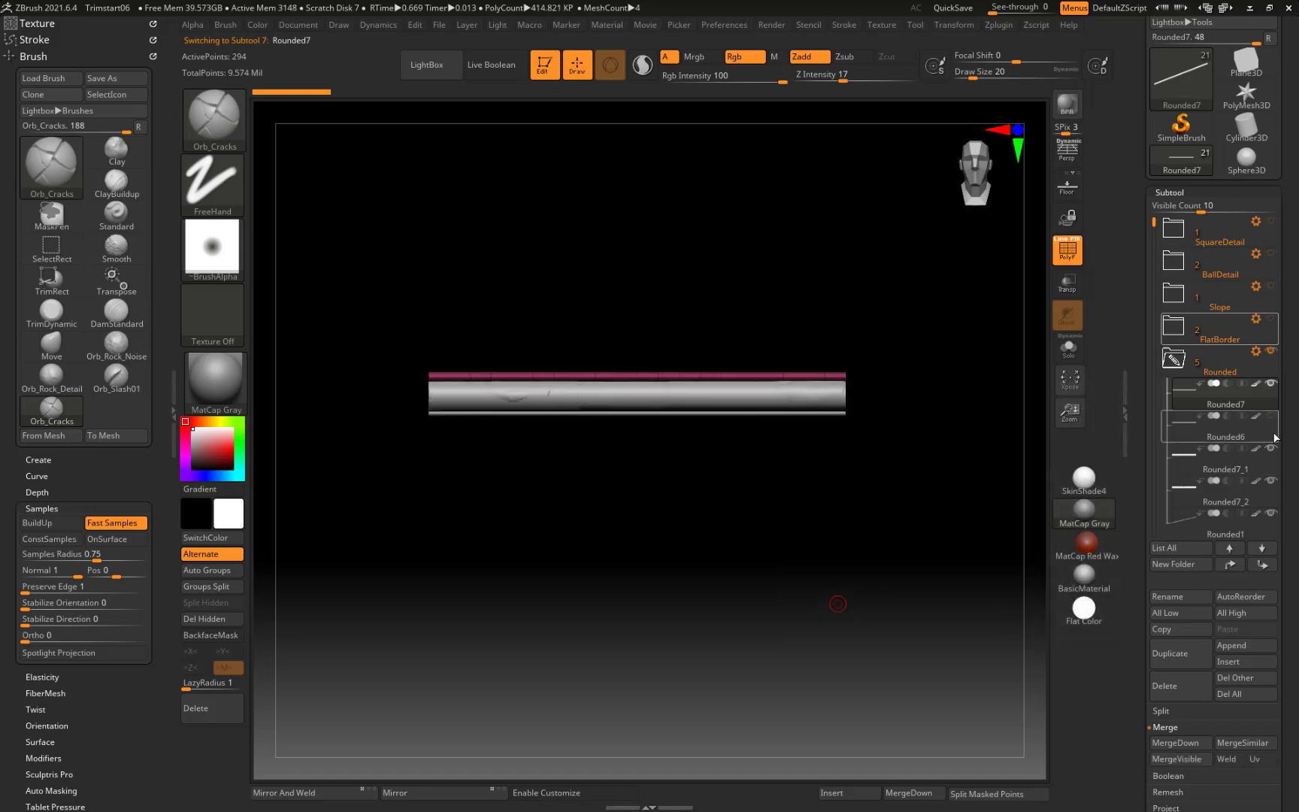
left_click_drag(910, 467, 948, 489, "alt")
left_click_drag(661, 398, 765, 437, "alt")
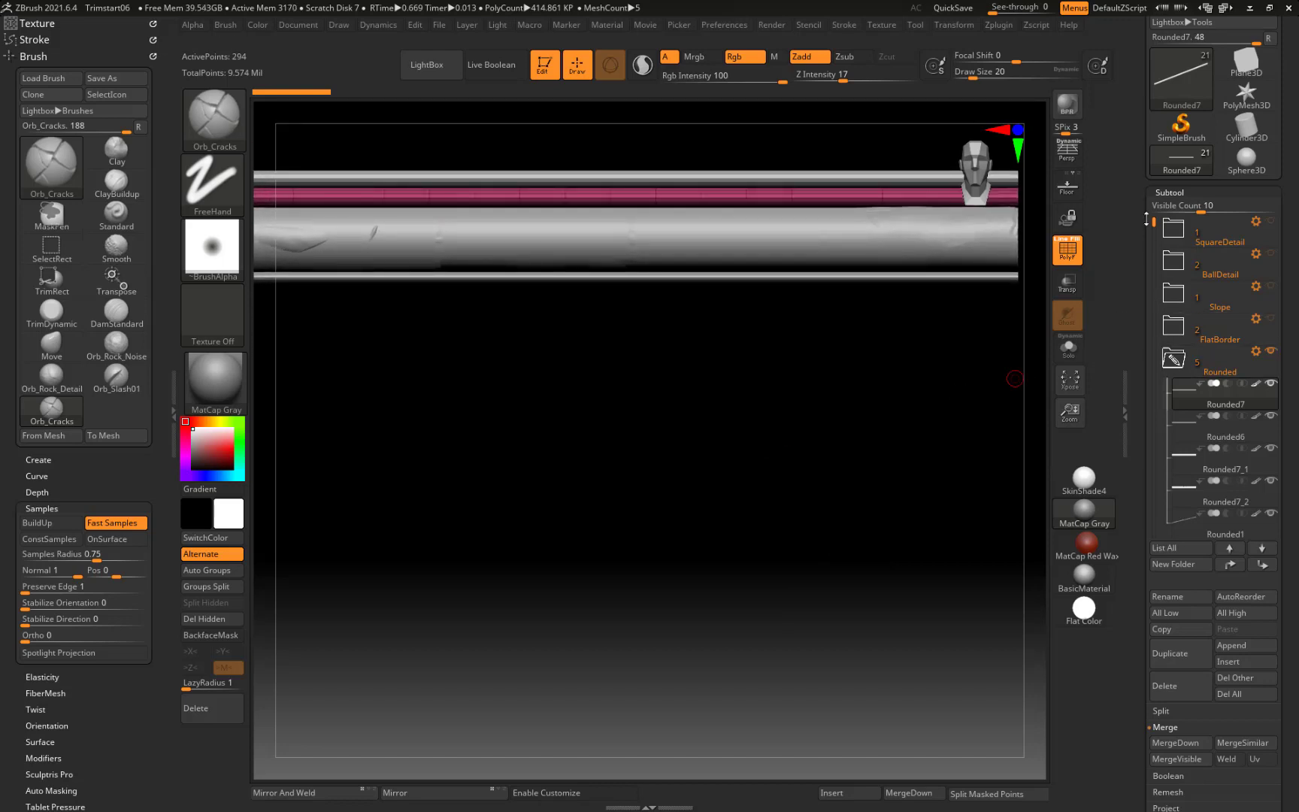
Step: Compare the Rounded7_1 and Rounded7_2 trims to identify the duplicate without the sculpted cracks
scroll(1203, 376, "down", 2)
mouse_move(1257, 458)
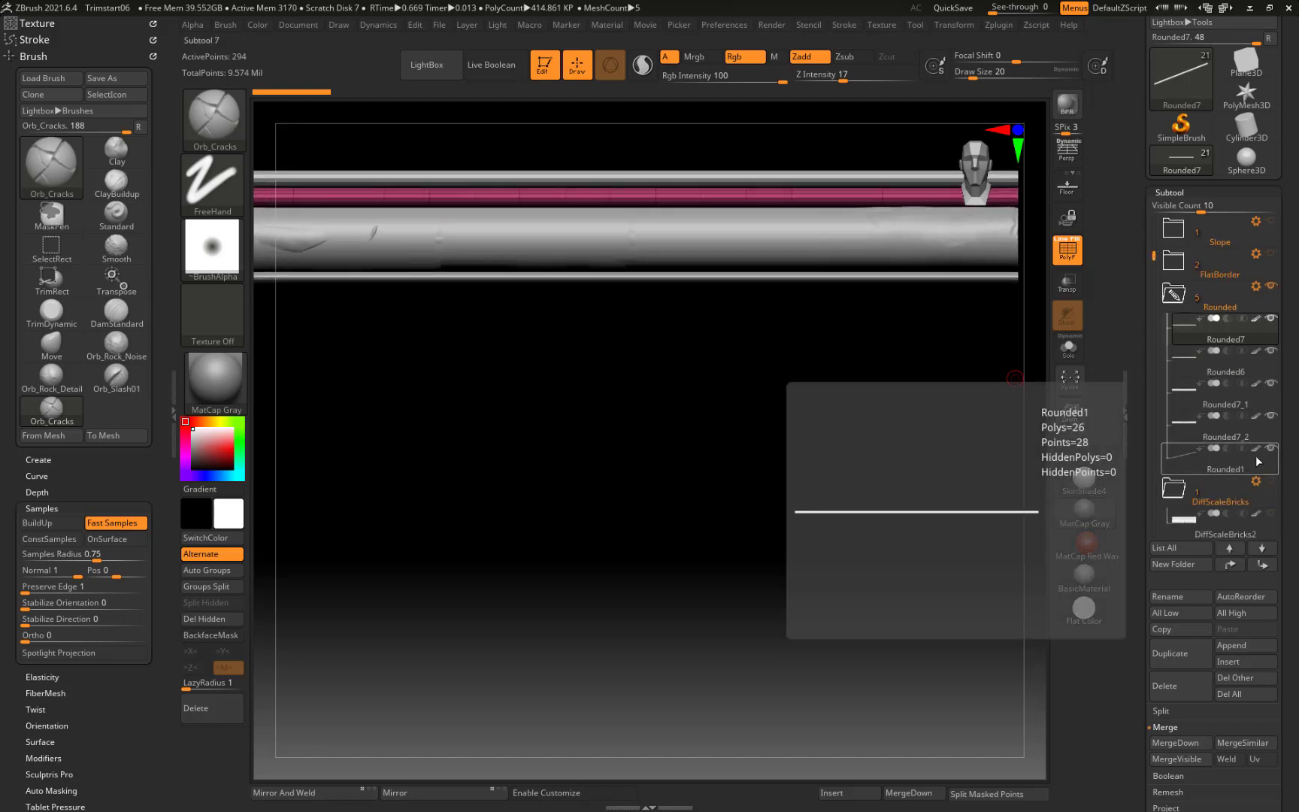
key("Up")
key("Up")
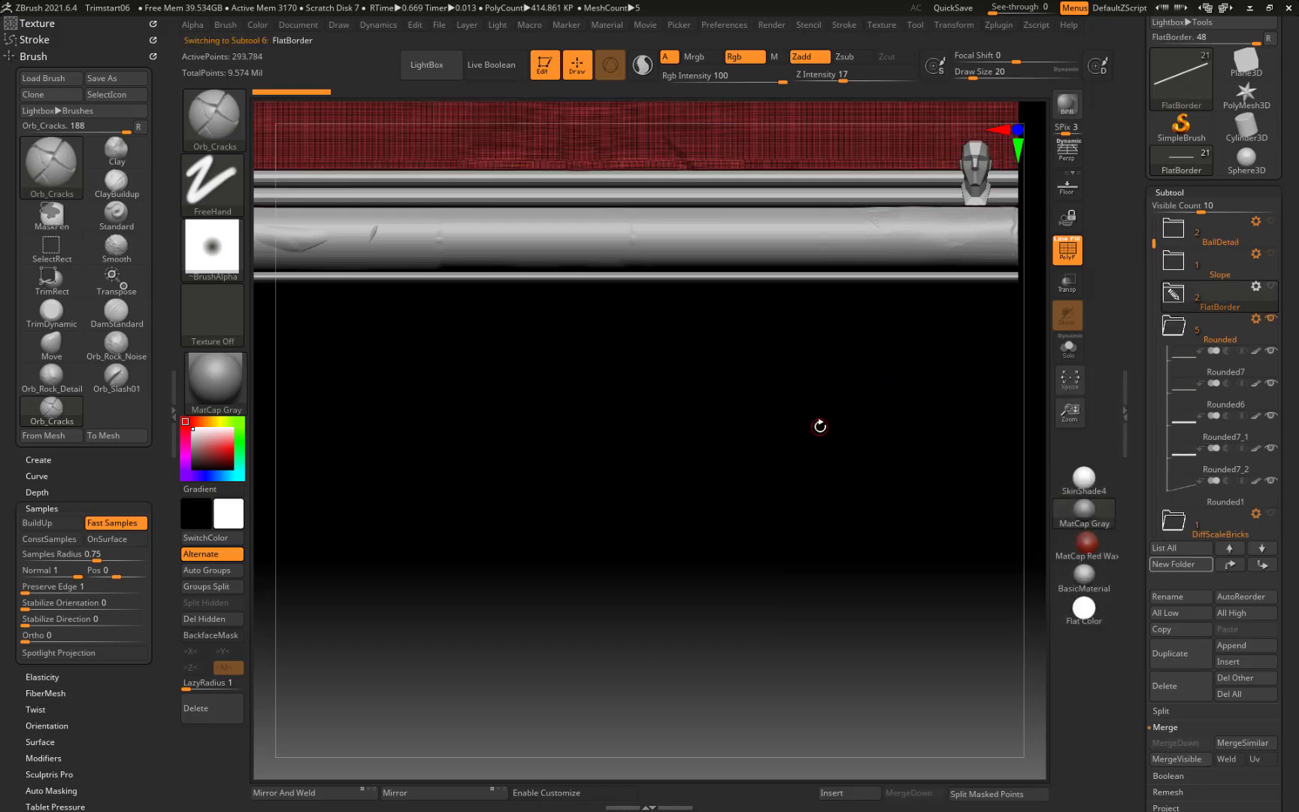
left_click(676, 245, "alt")
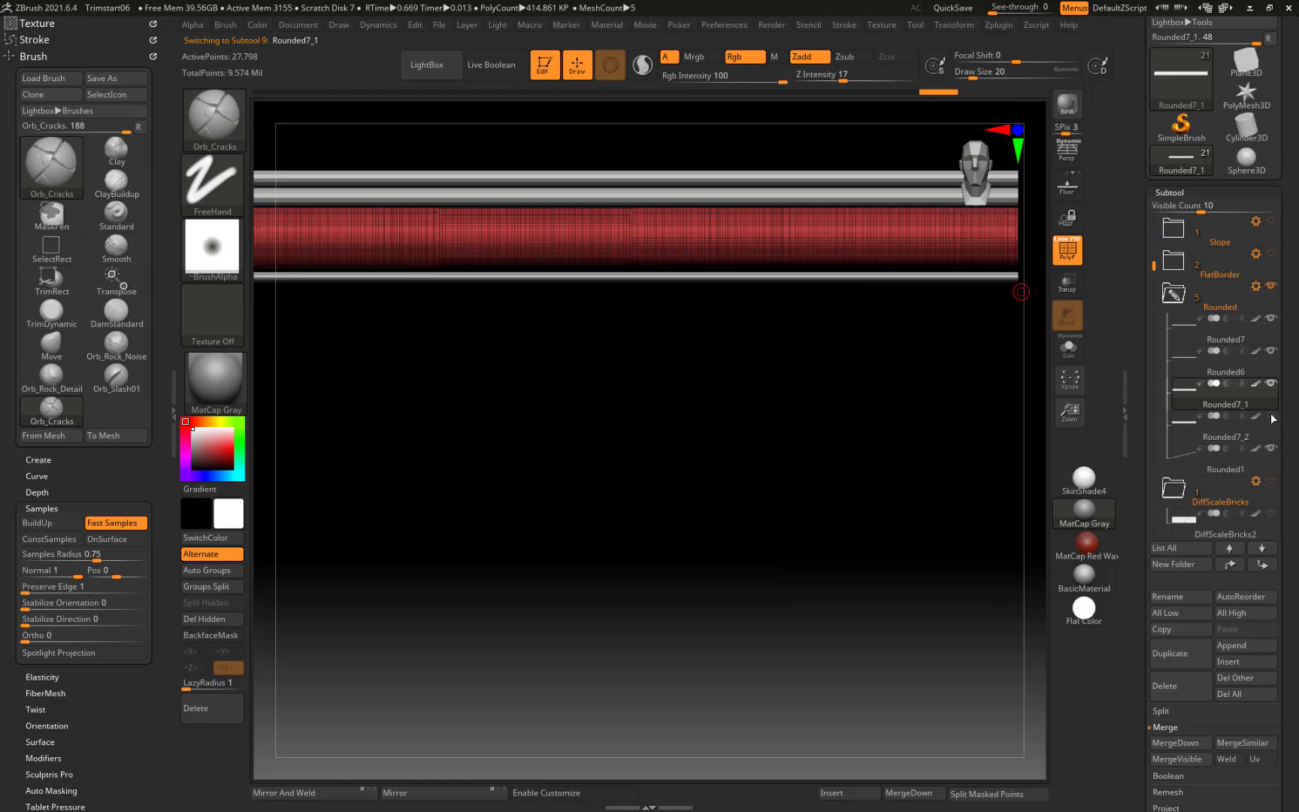
mouse_move(1273, 418)
key("Up")
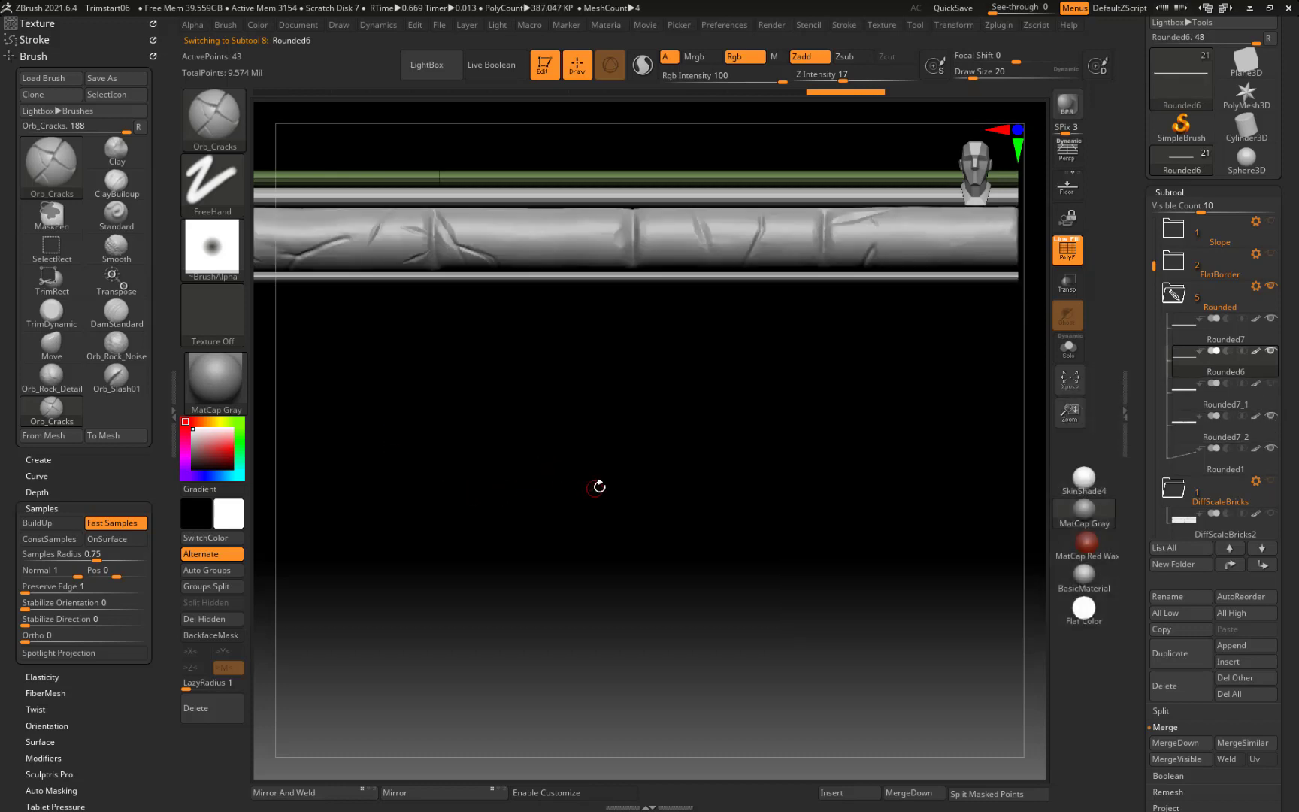
Step: Delete the unneeded Rounded7_1 subtool from the Rounded folder
left_click_drag(599, 487, 829, 441, "alt")
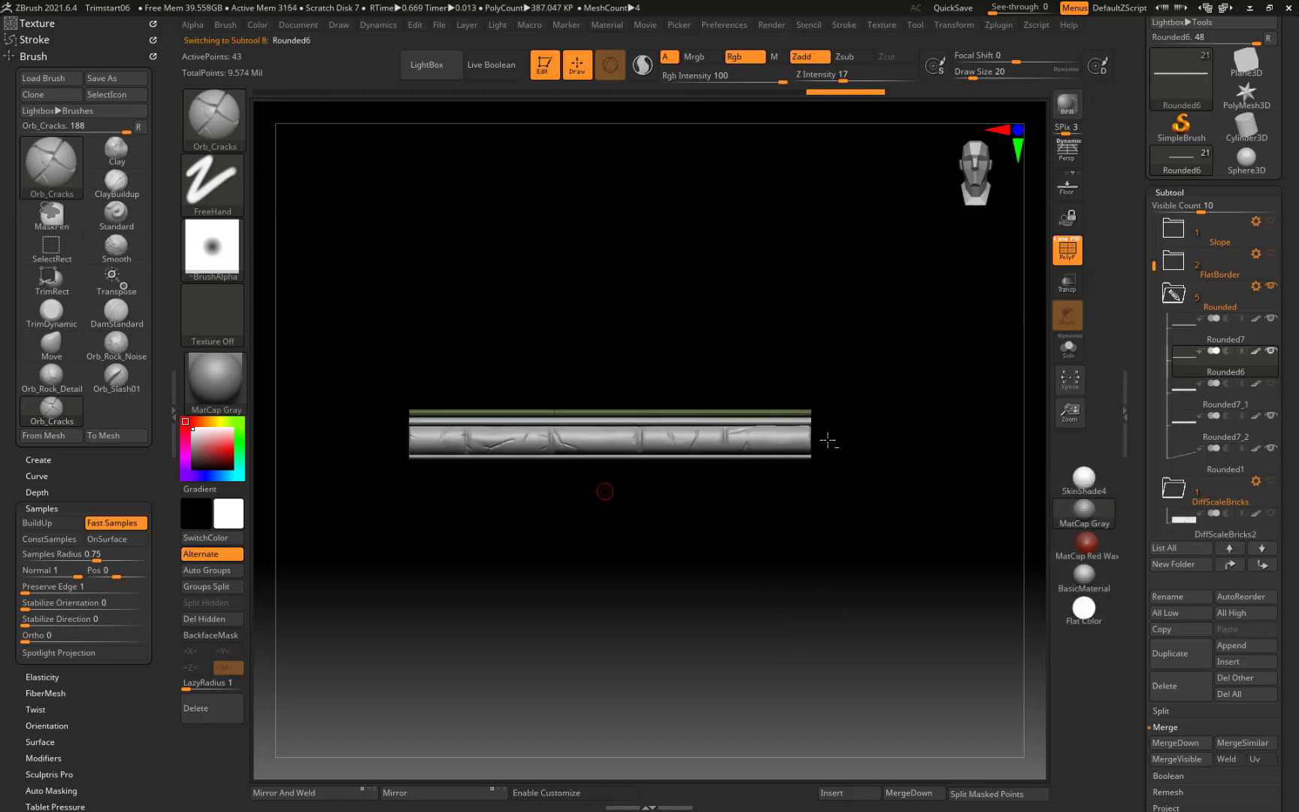
left_click(1263, 398)
left_click(1165, 686)
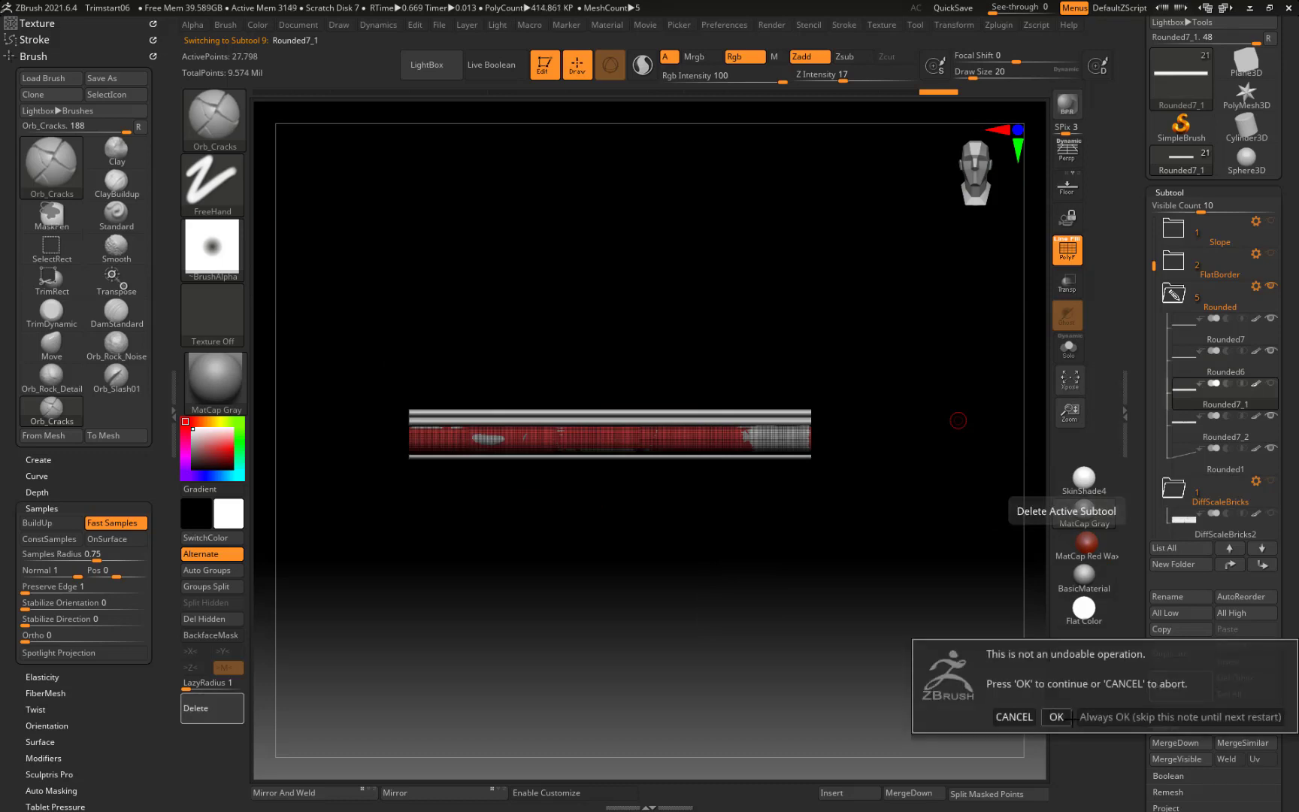
left_click(1056, 717)
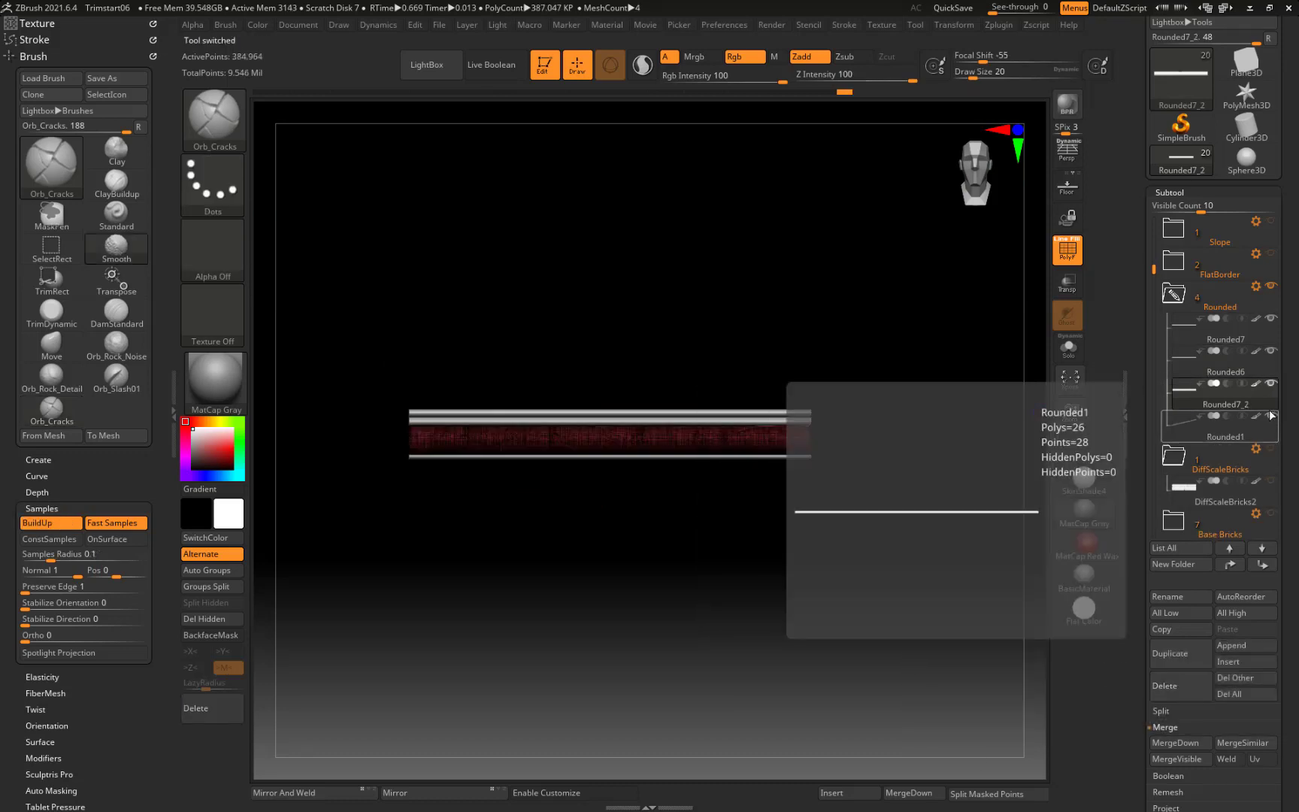
Step: Turn off the polyframe display and merge the Rounded folder into a single subtool
key("shift+f")
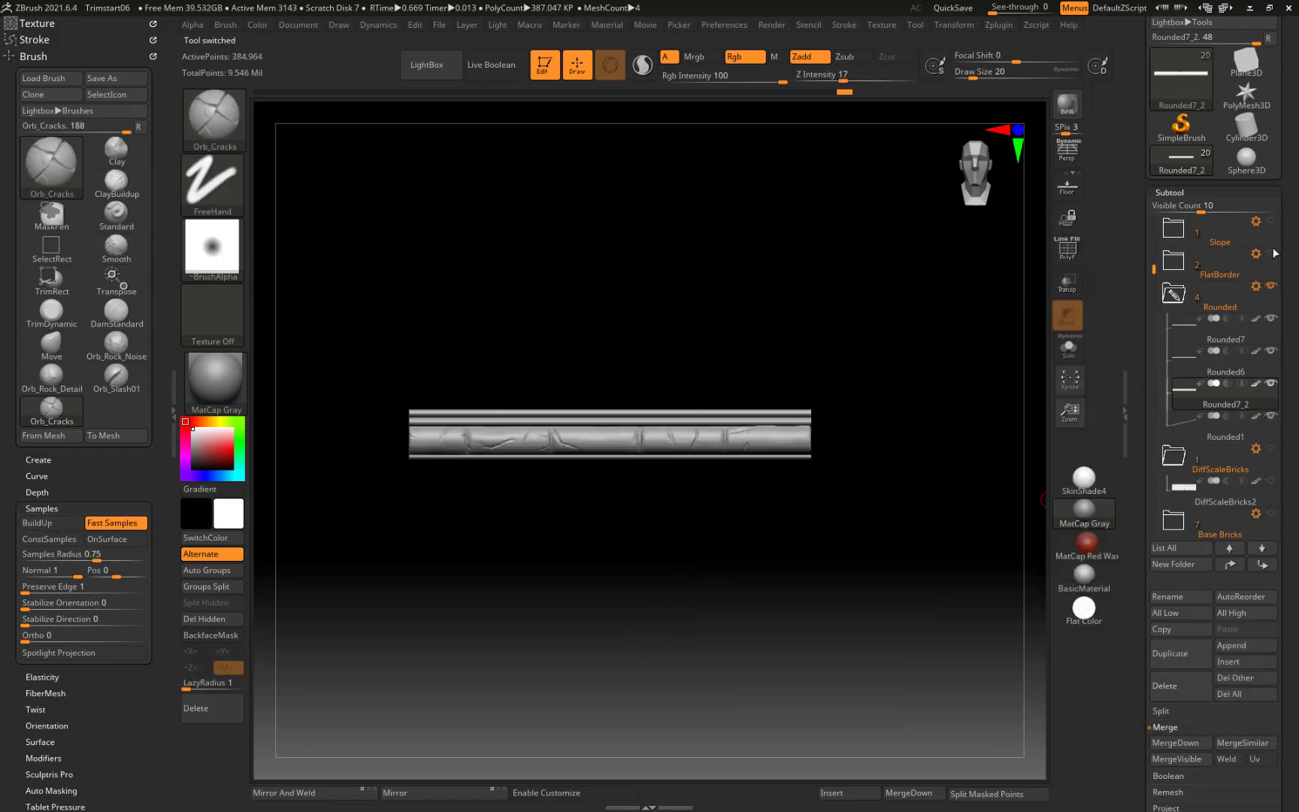
left_click(1255, 286)
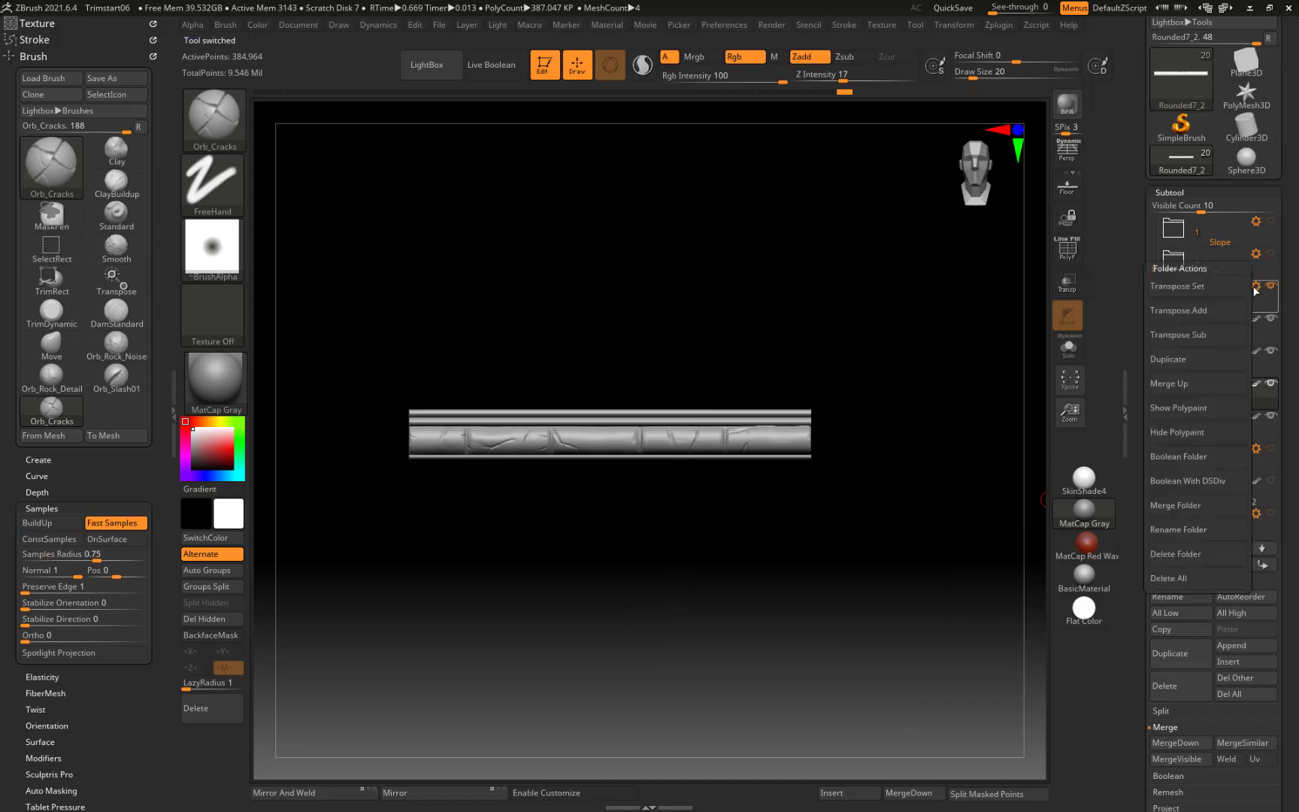
left_click(1197, 507)
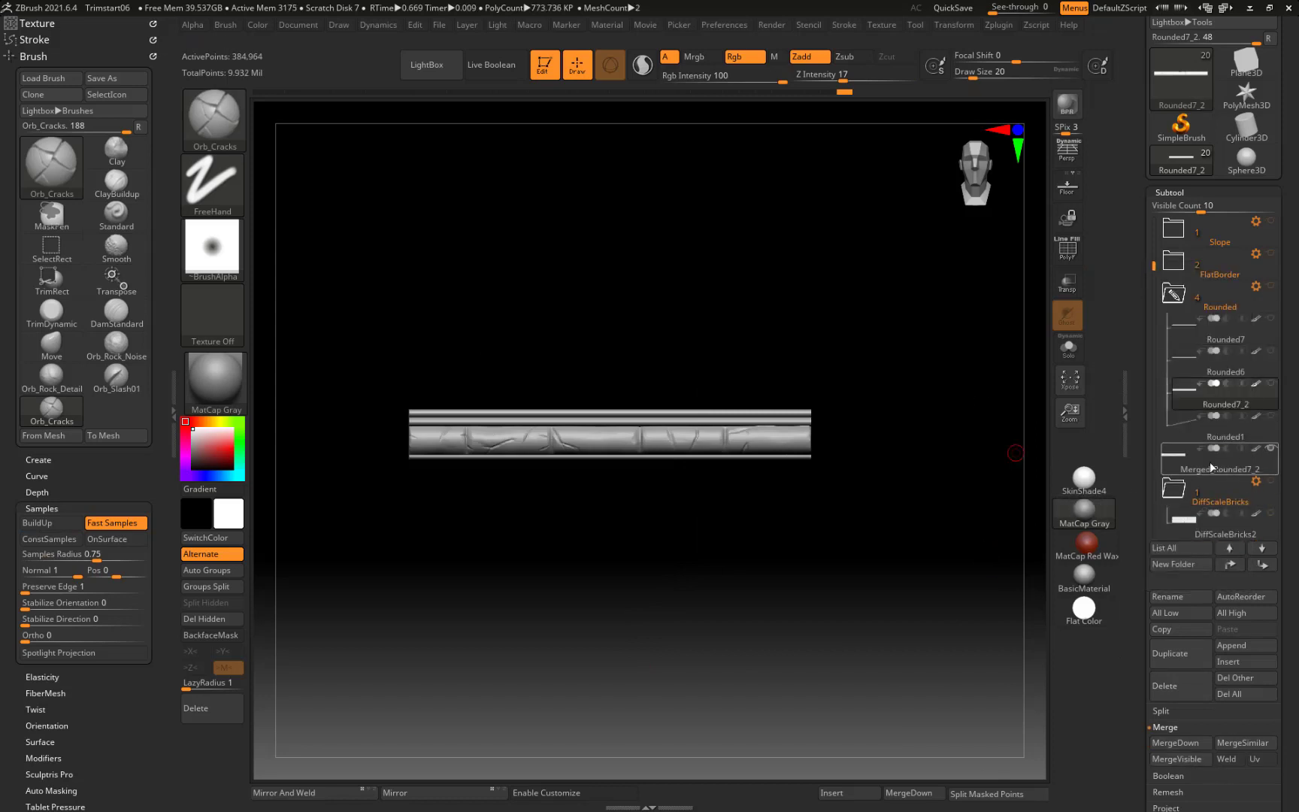
Step: Check the merged rounded trim against the original Rounded1 piece and the DiffScaleBricks bricks
mouse_move(1271, 388)
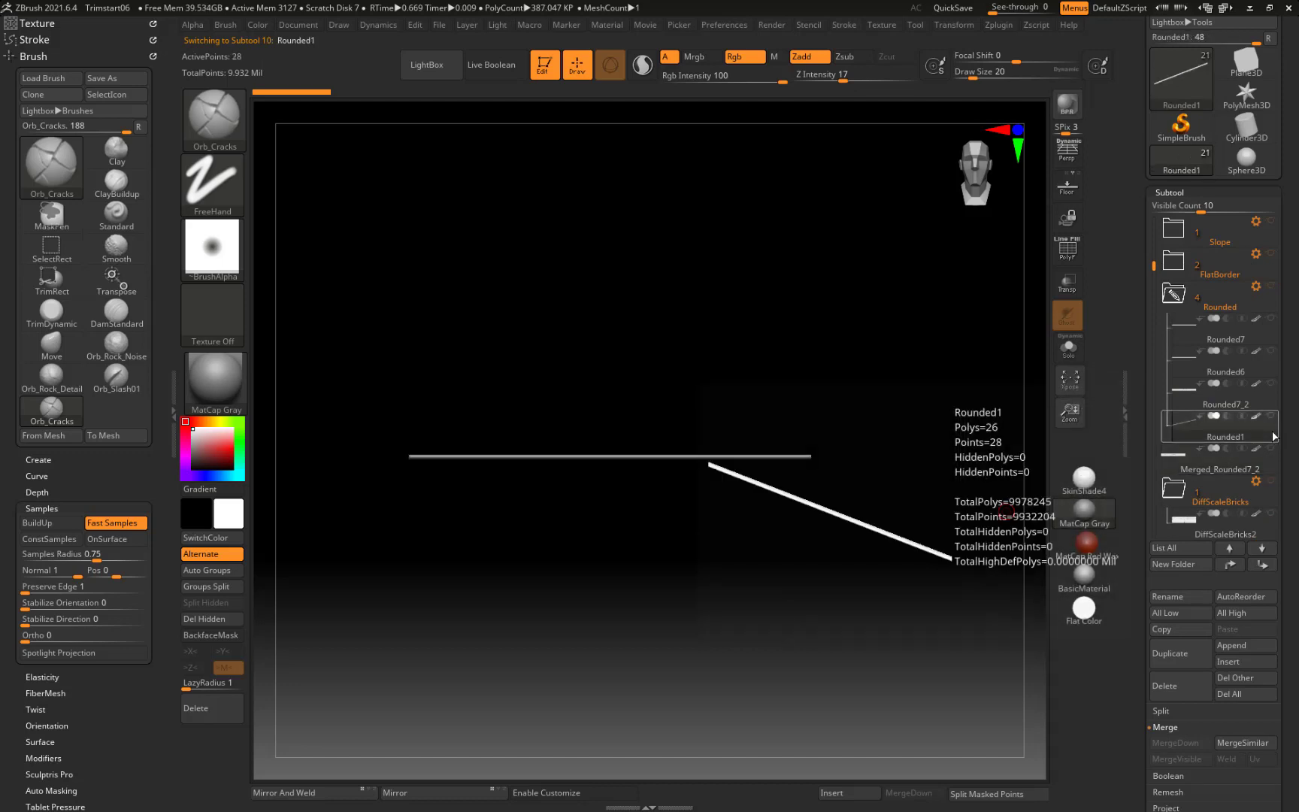
left_click(1270, 496)
left_click(1271, 448)
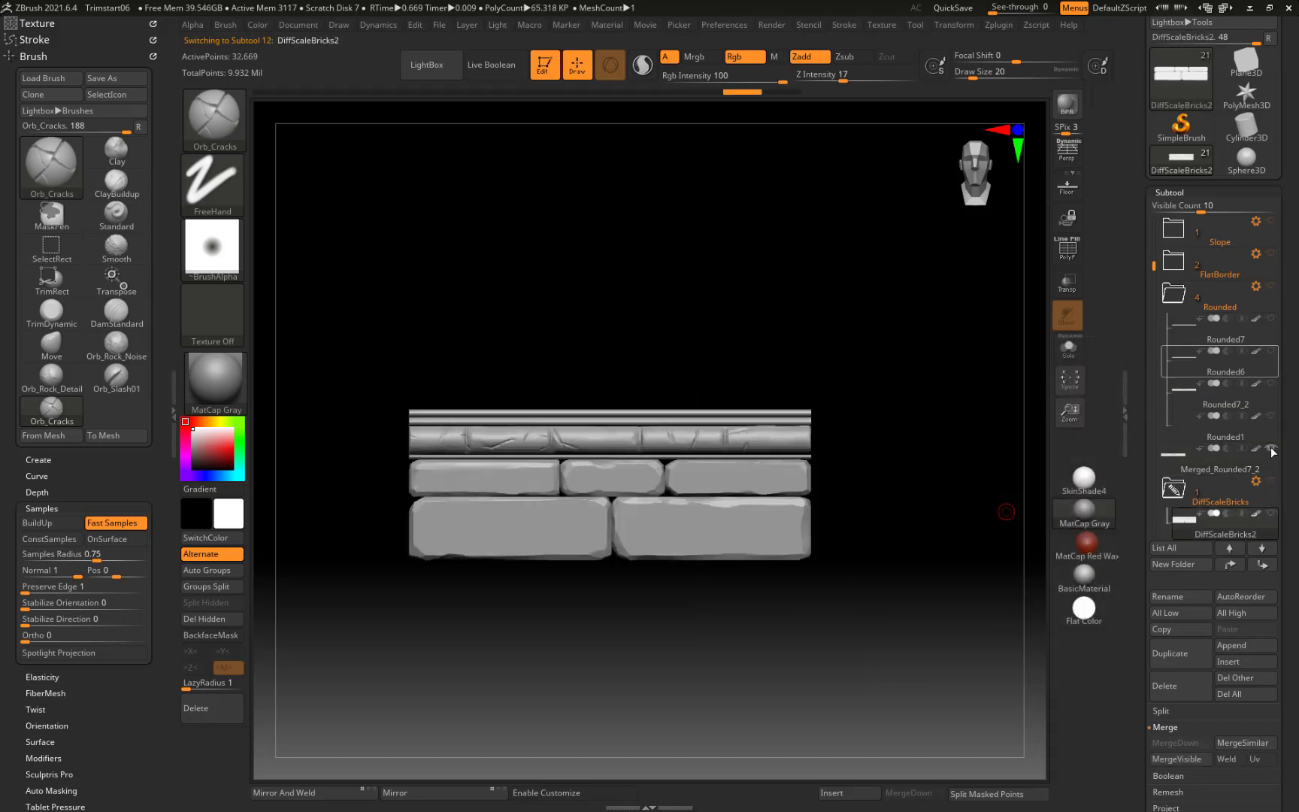
mouse_move(1273, 499)
left_click(1270, 431)
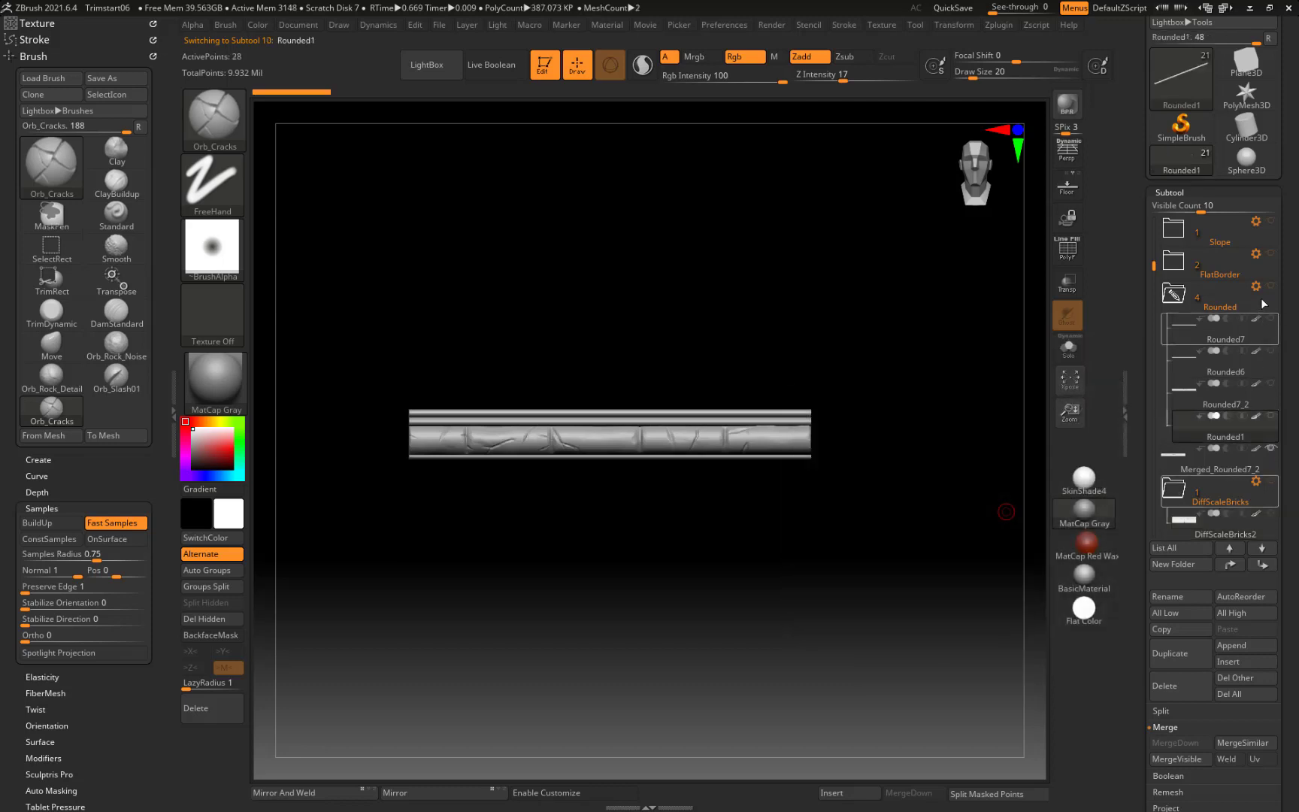
Step: Collapse the Rounded folder and move the DiffScaleBricks2 subtool out of its DiffScaleBricks folder
left_click(1168, 295)
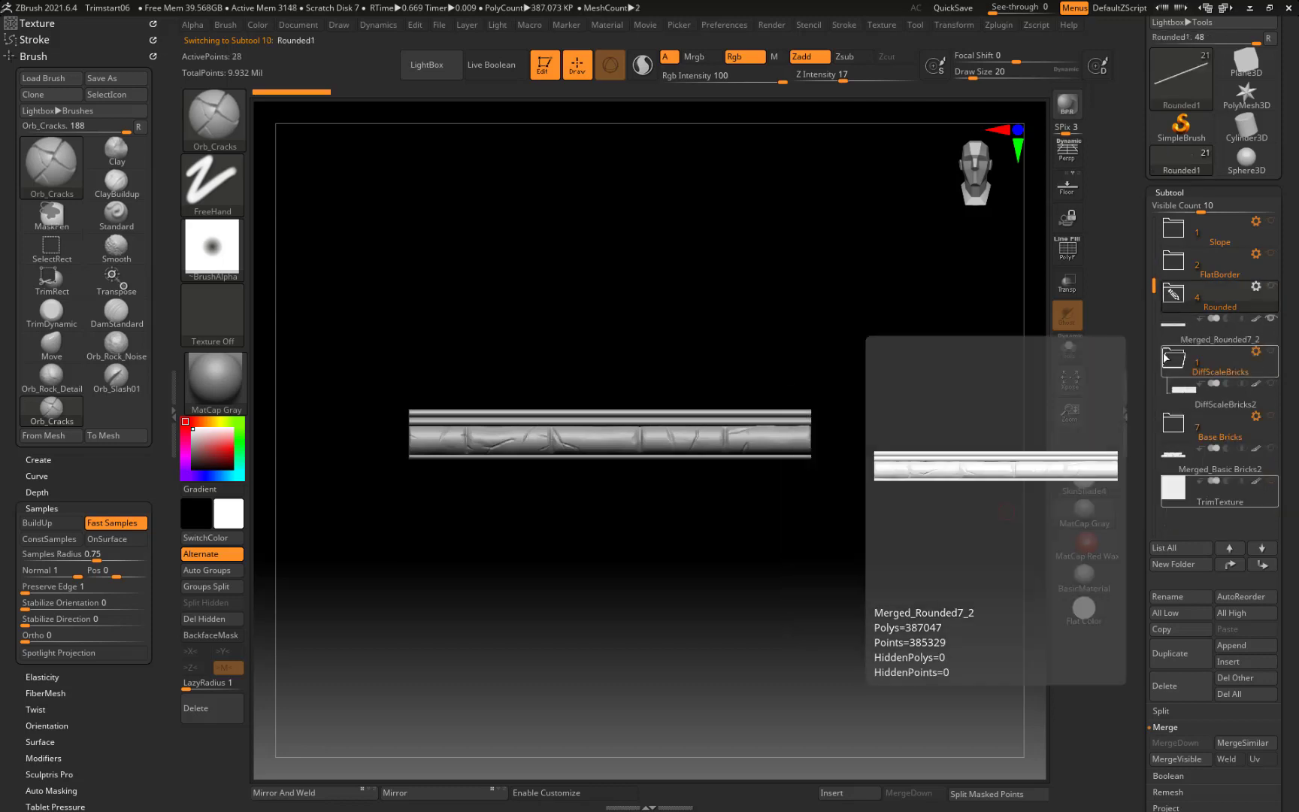
mouse_move(1187, 396)
left_click_drag(1188, 396, 1224, 356)
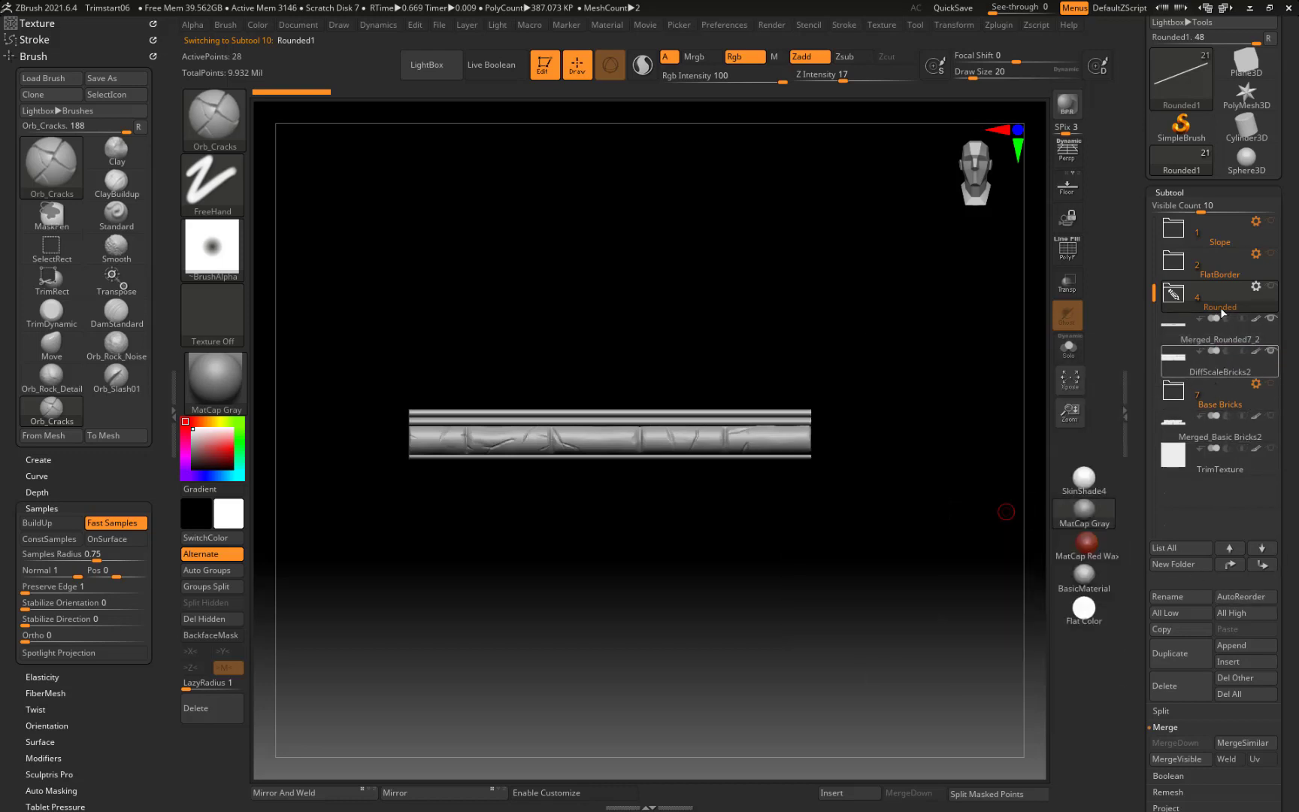
Step: Expand the FlatBorder folder, turn on the polyframe display and assign the FlatBorder subtool a single polygroup
left_click(1173, 263)
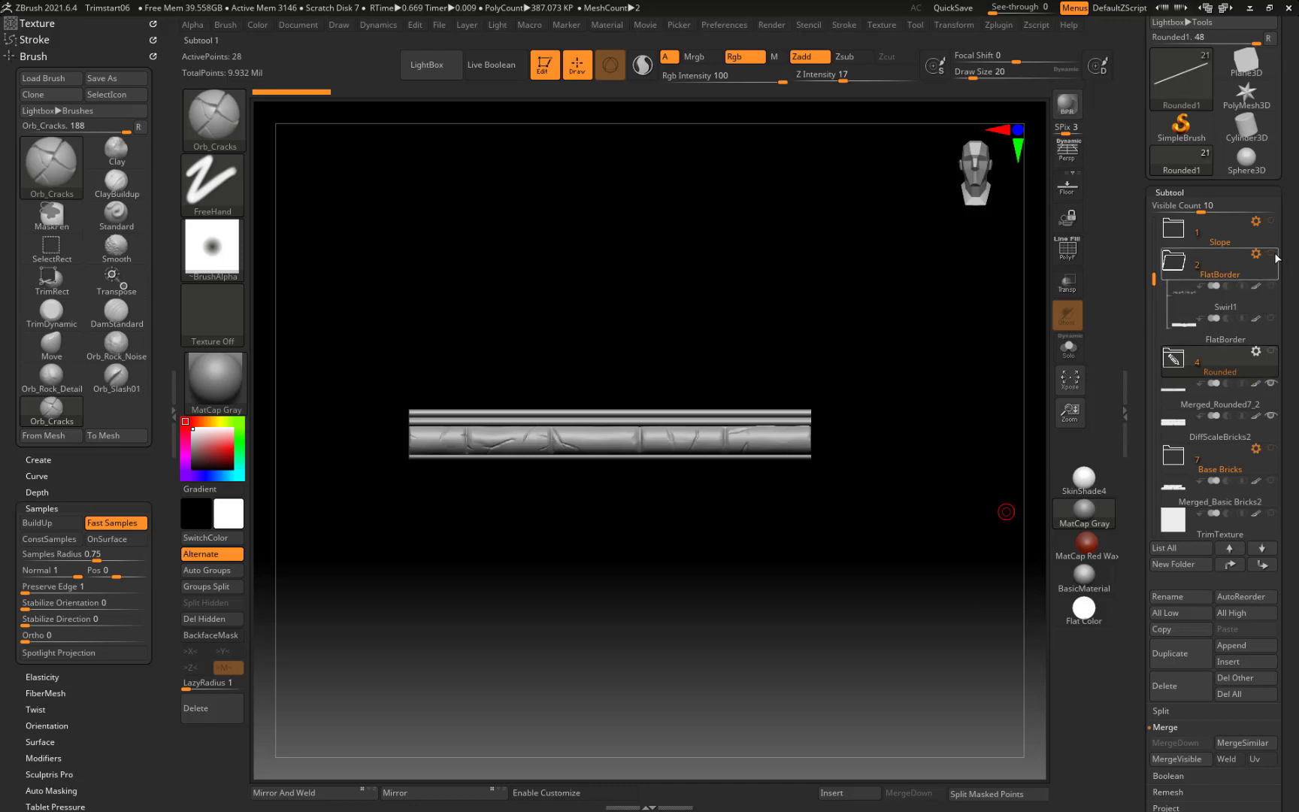
left_click(1261, 321)
left_click(1265, 301)
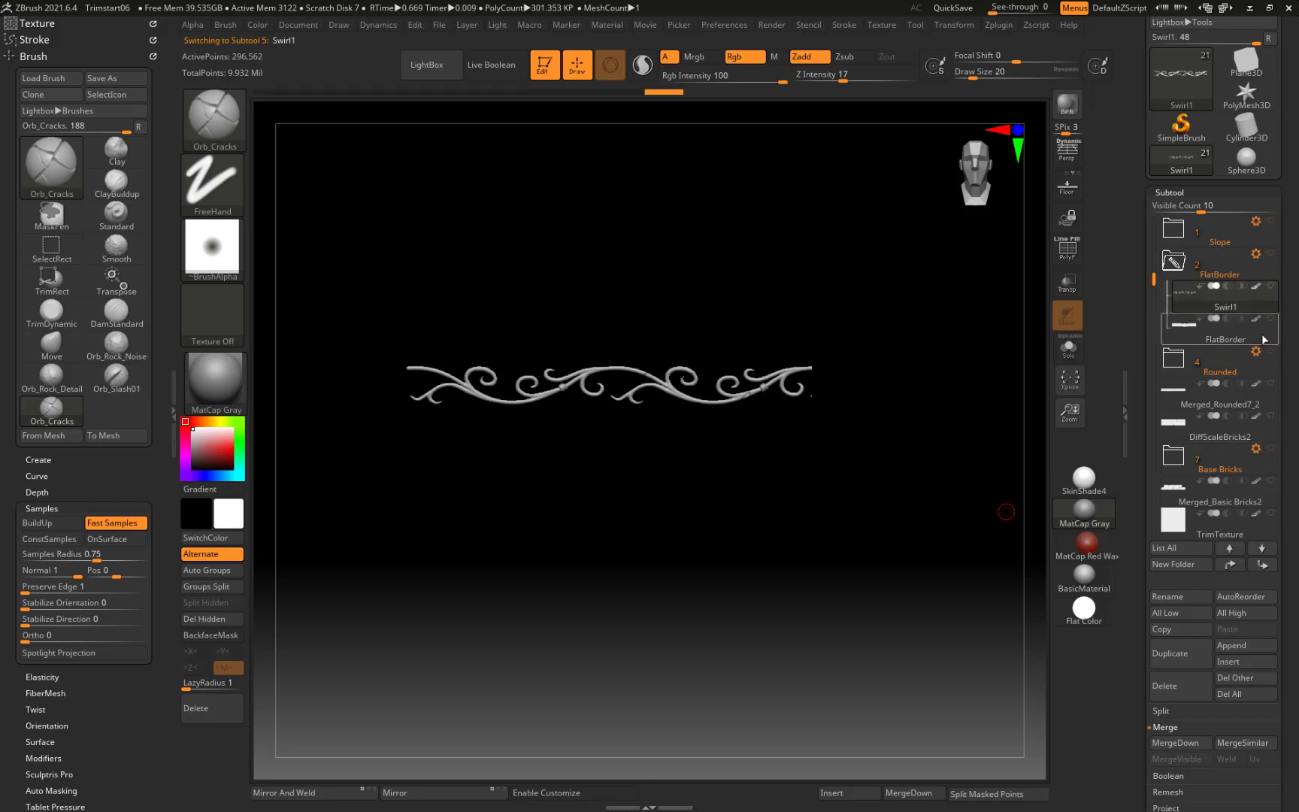
key("shift+f")
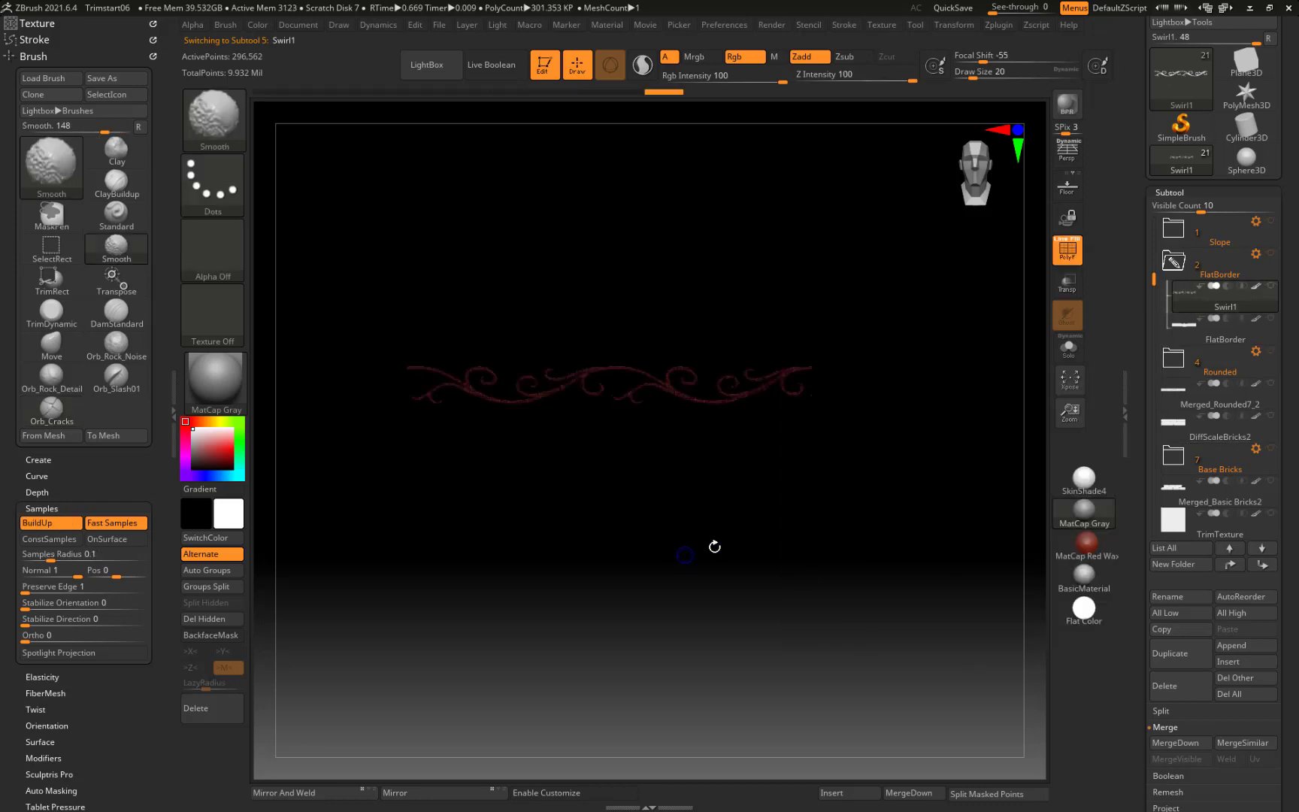
left_click(1260, 332)
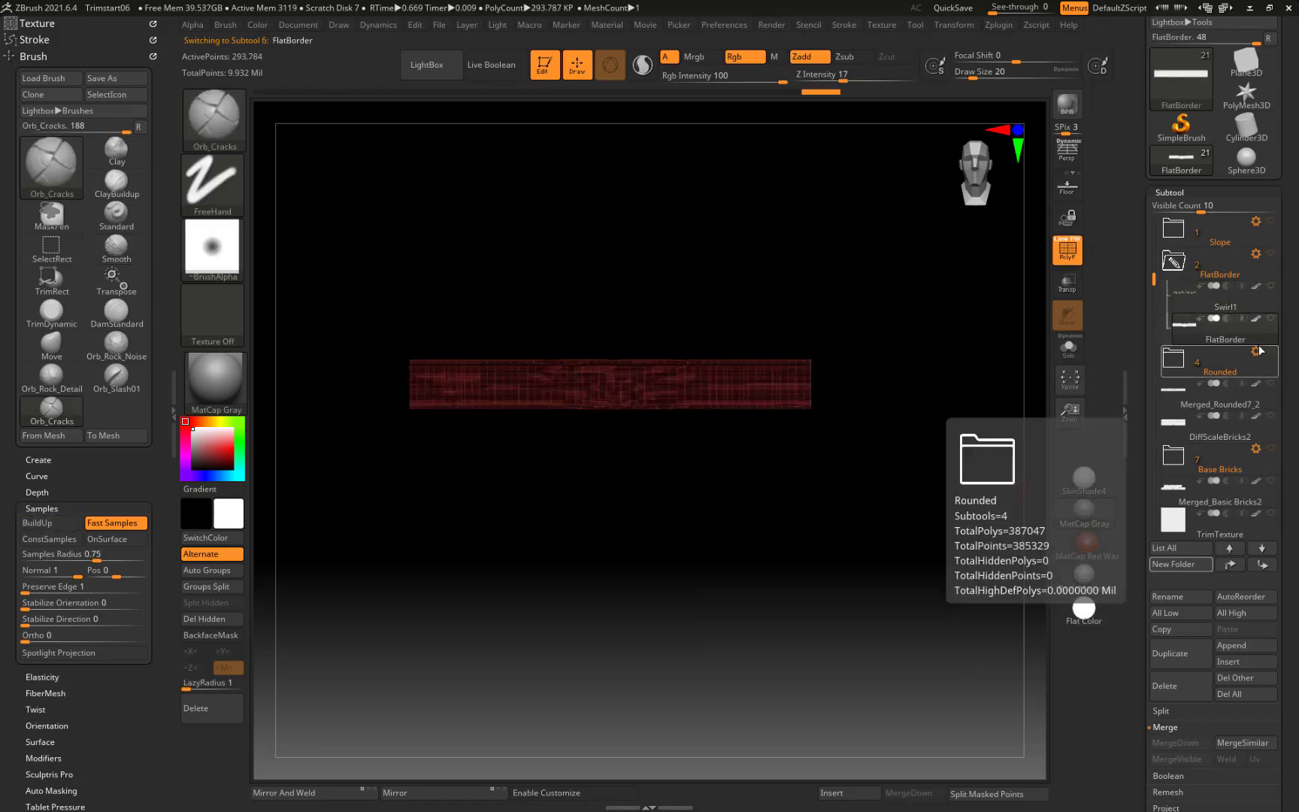
key("ctrl")
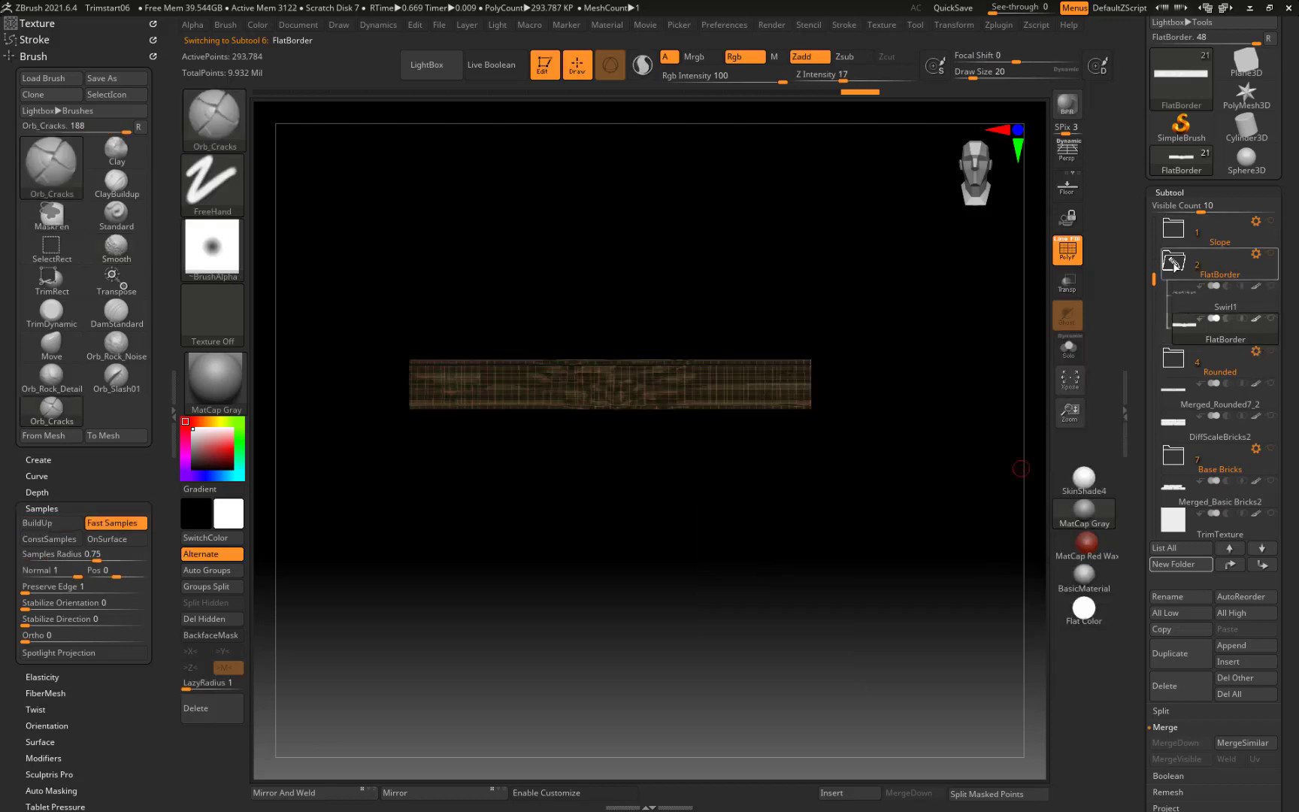
Step: Expand the Slope folder, frame its Slope subtool and display the Spotlight reference image beside it
left_click(1173, 228)
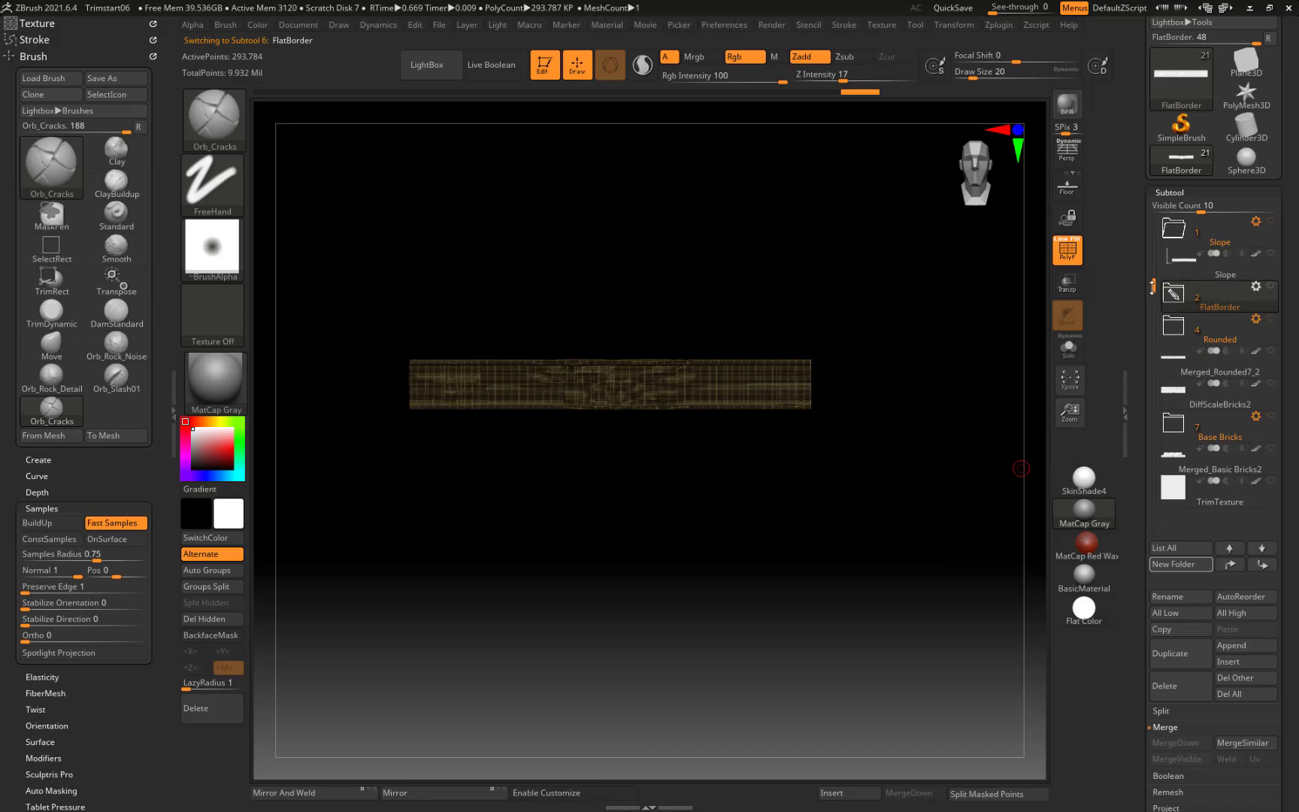
left_click_drag(1153, 286, 1156, 236)
left_click(1218, 297)
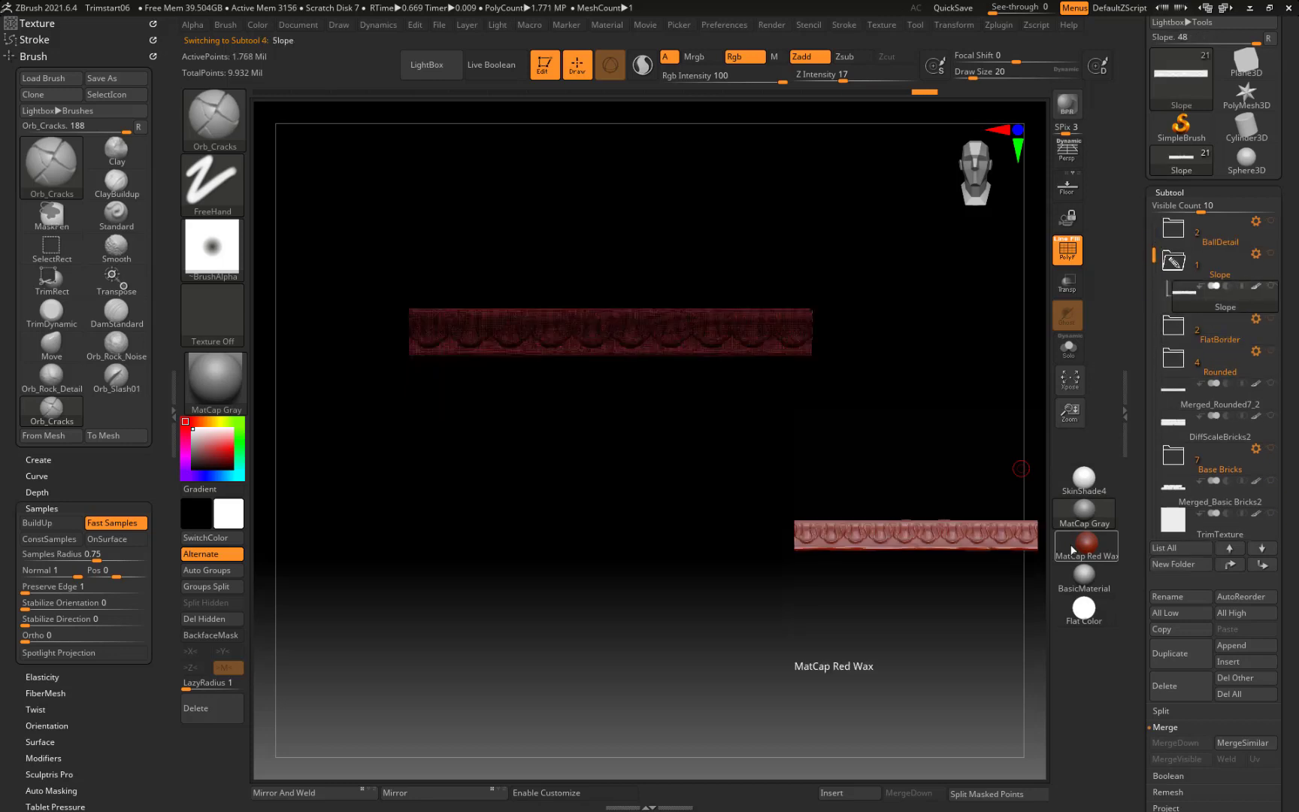
key("f")
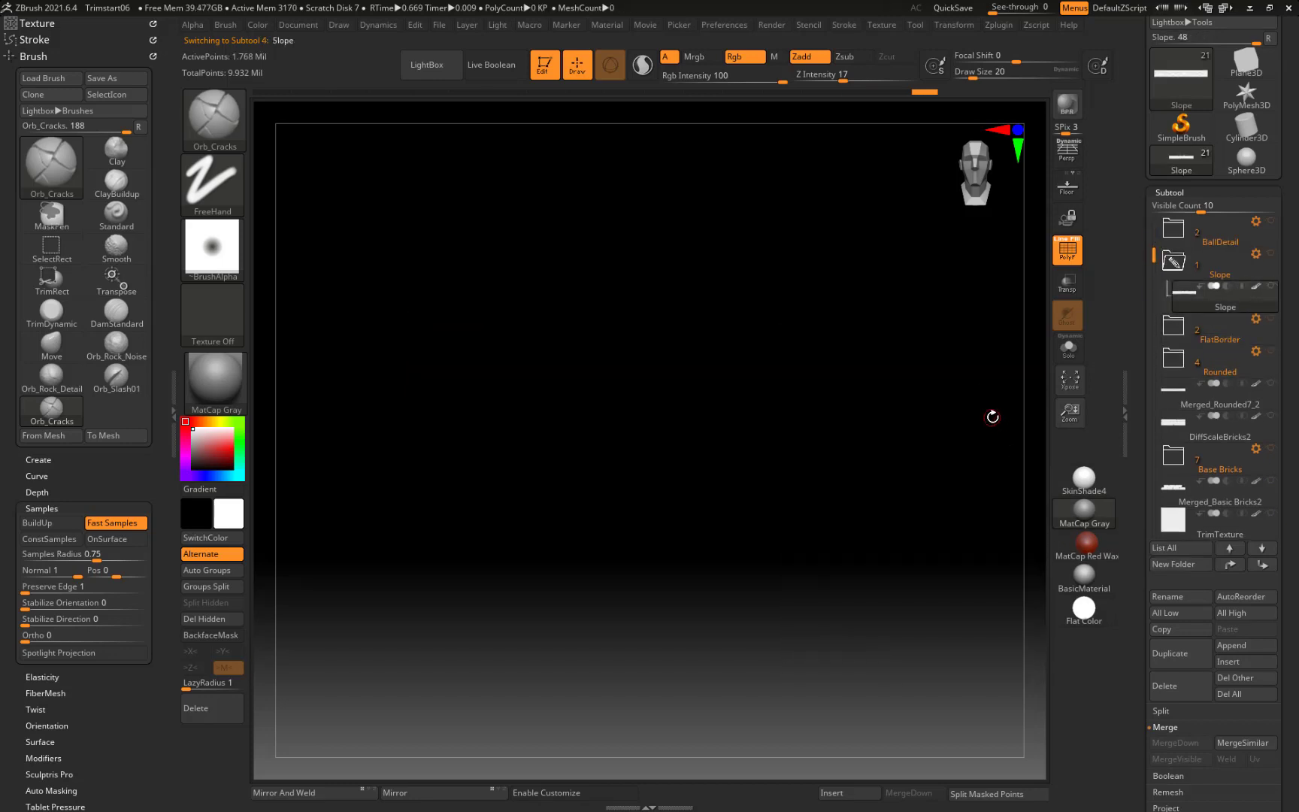
key("shift+z")
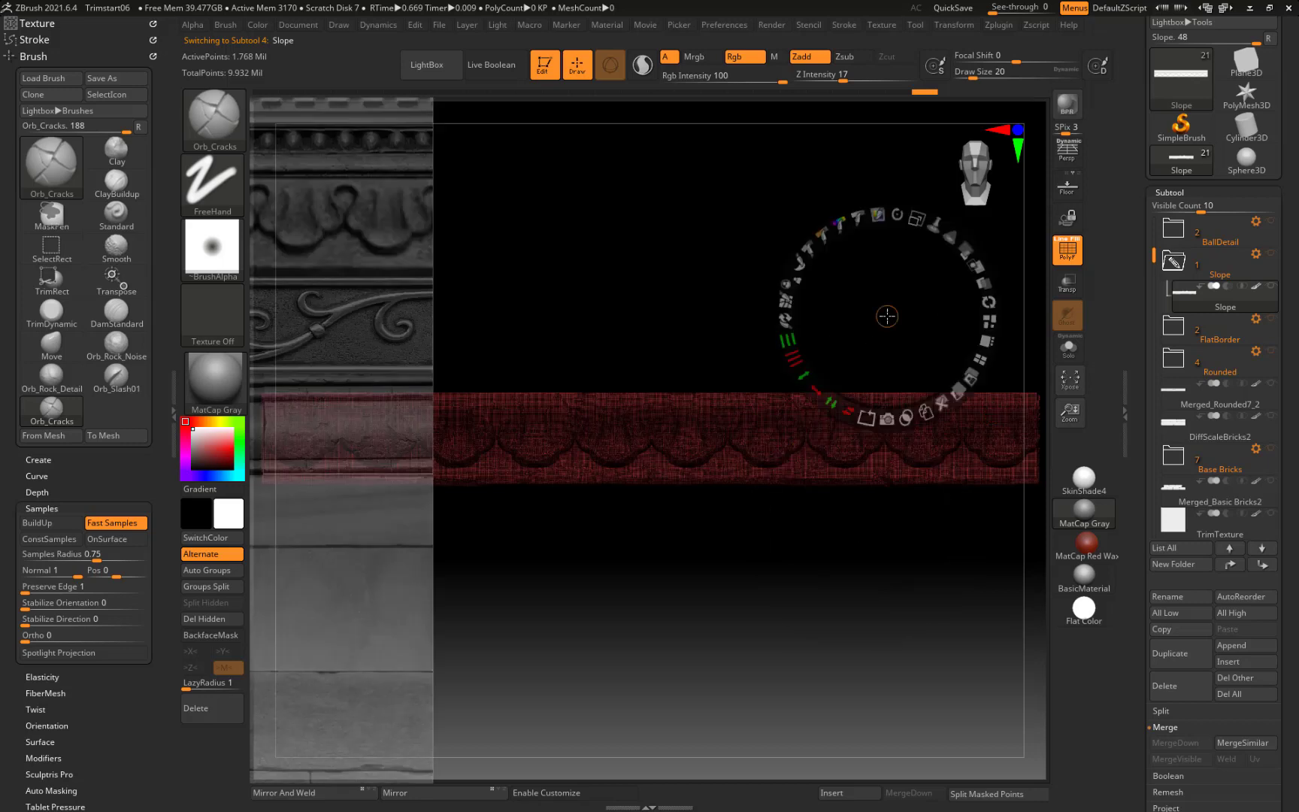
Step: Hide the Spotlight reference image and turn off the polyframe display on the Slope trim
key("shift+z")
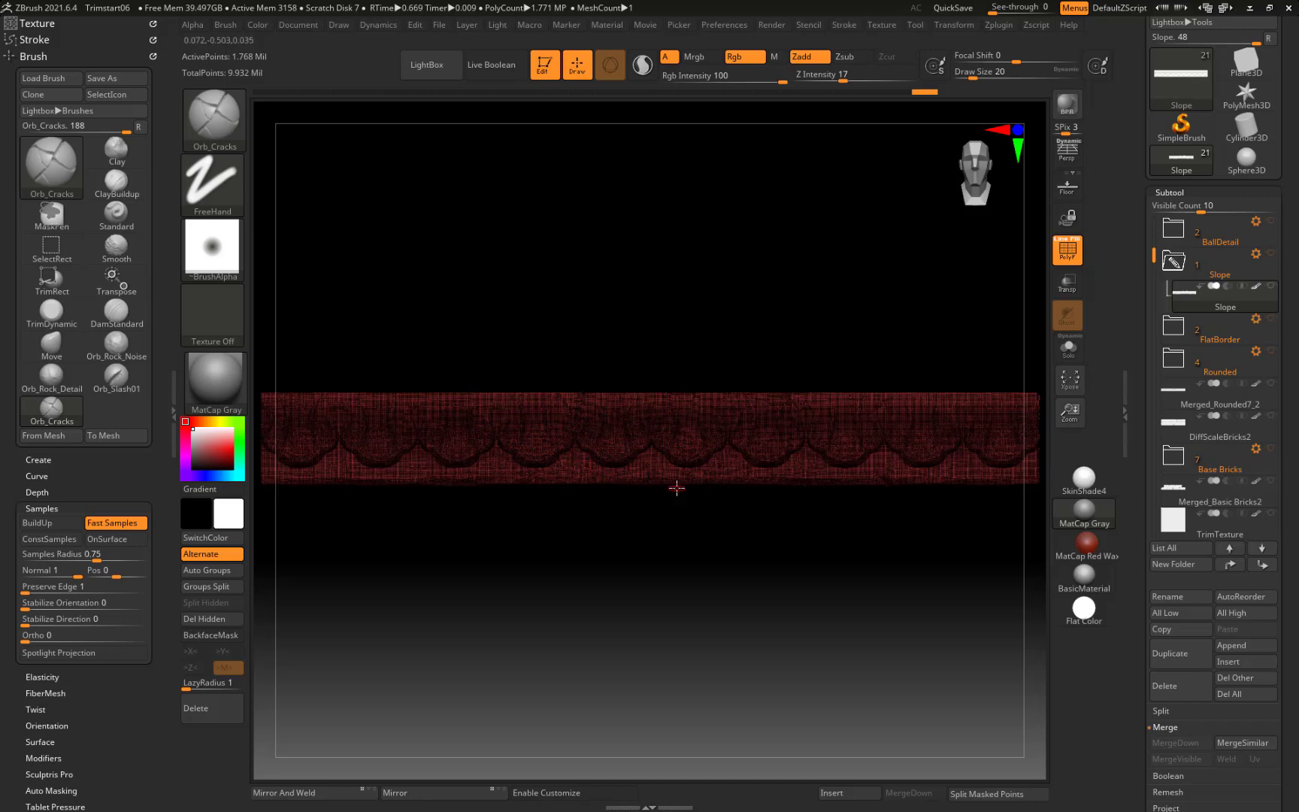
key("shift+f")
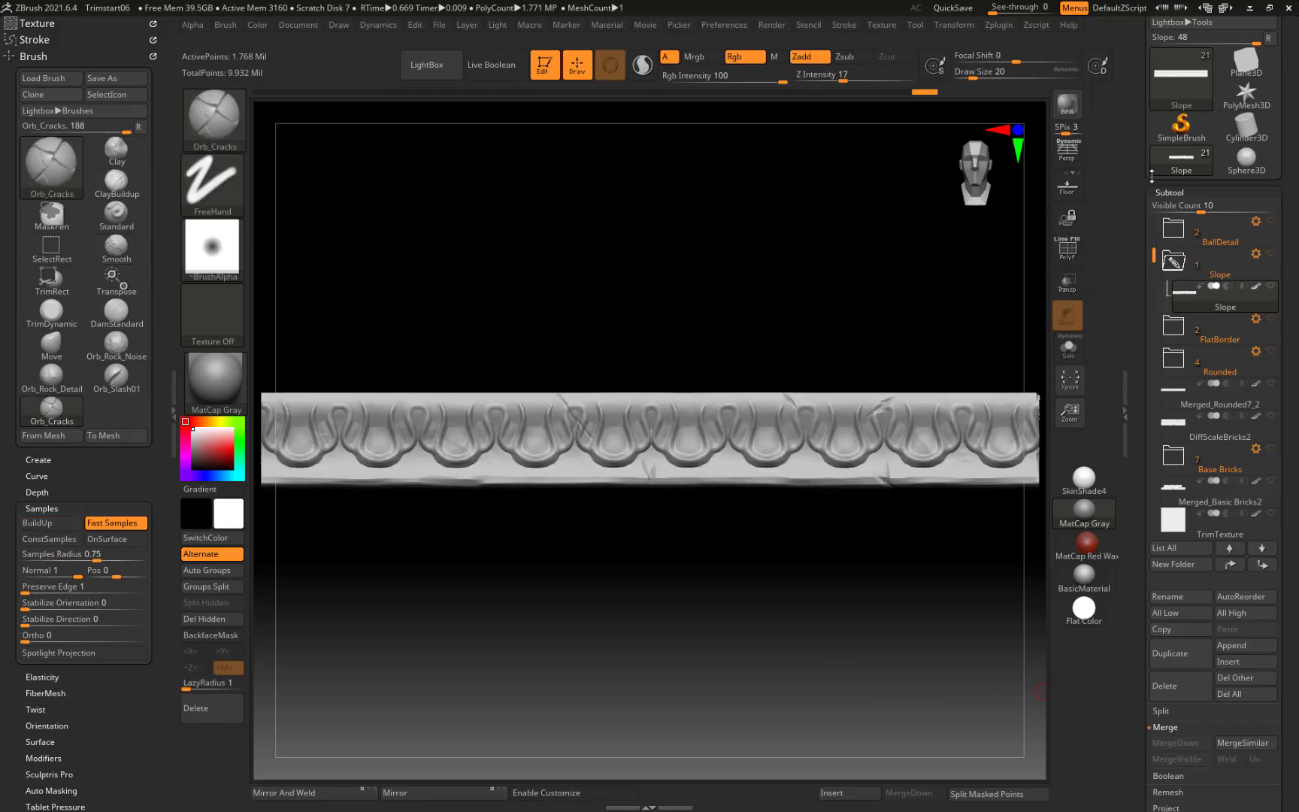
Step: Collapse the Slope folder and expand the BallDetail folder, viewing its BallDetail1 and BallDetail subtools
left_click(1225, 234)
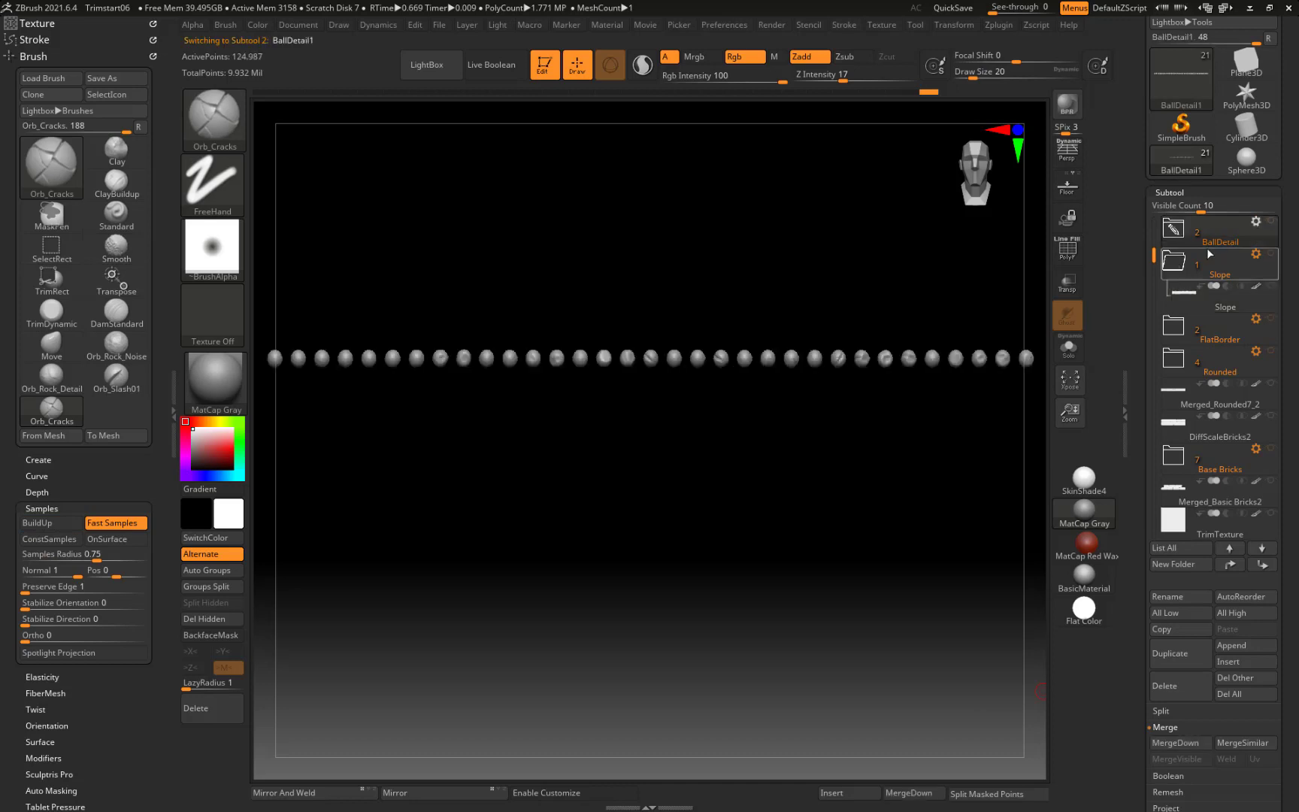
left_click(1174, 261)
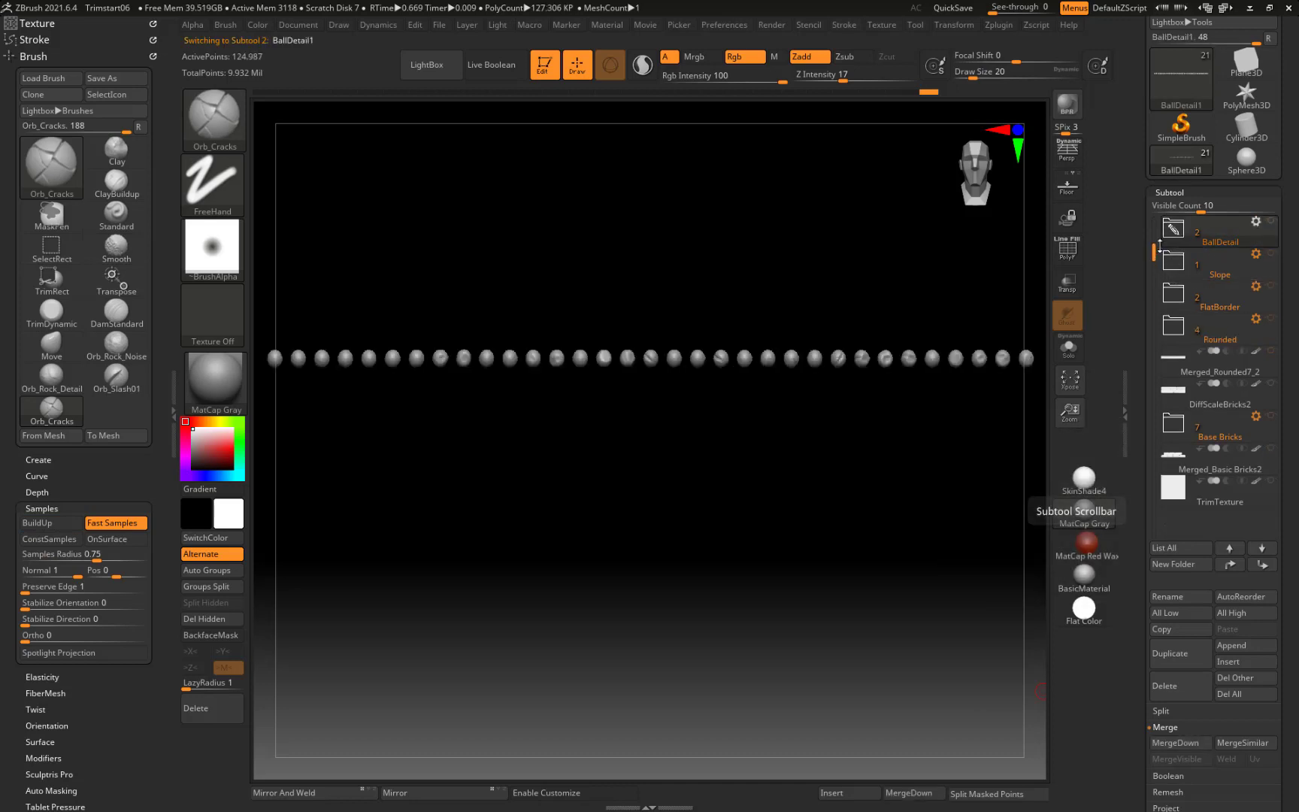
left_click_drag(1160, 245, 1160, 217)
left_click(1174, 260)
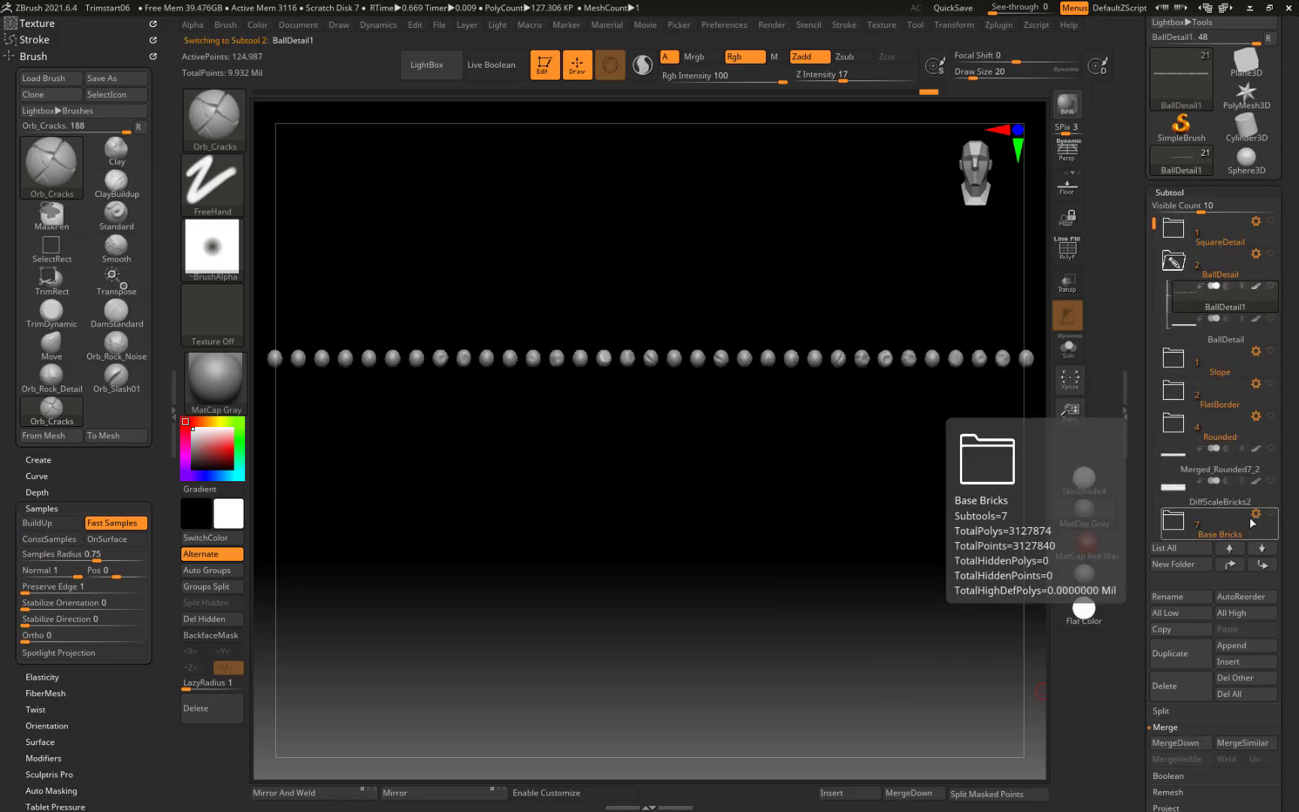
left_click(1225, 548)
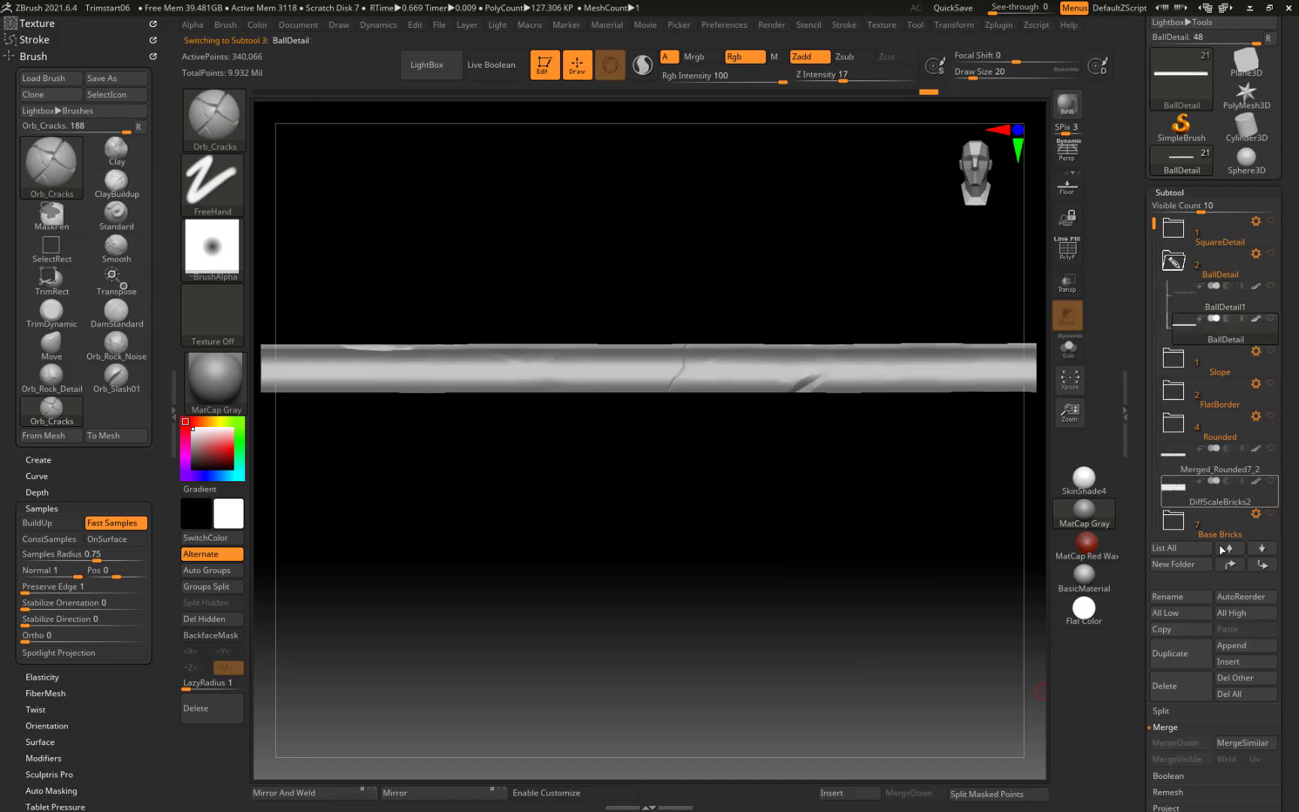
Step: Expand the SquareDetail folder, select its SquareDetail subtool and check its polygroups up close with the polyframe display
left_click(1178, 235)
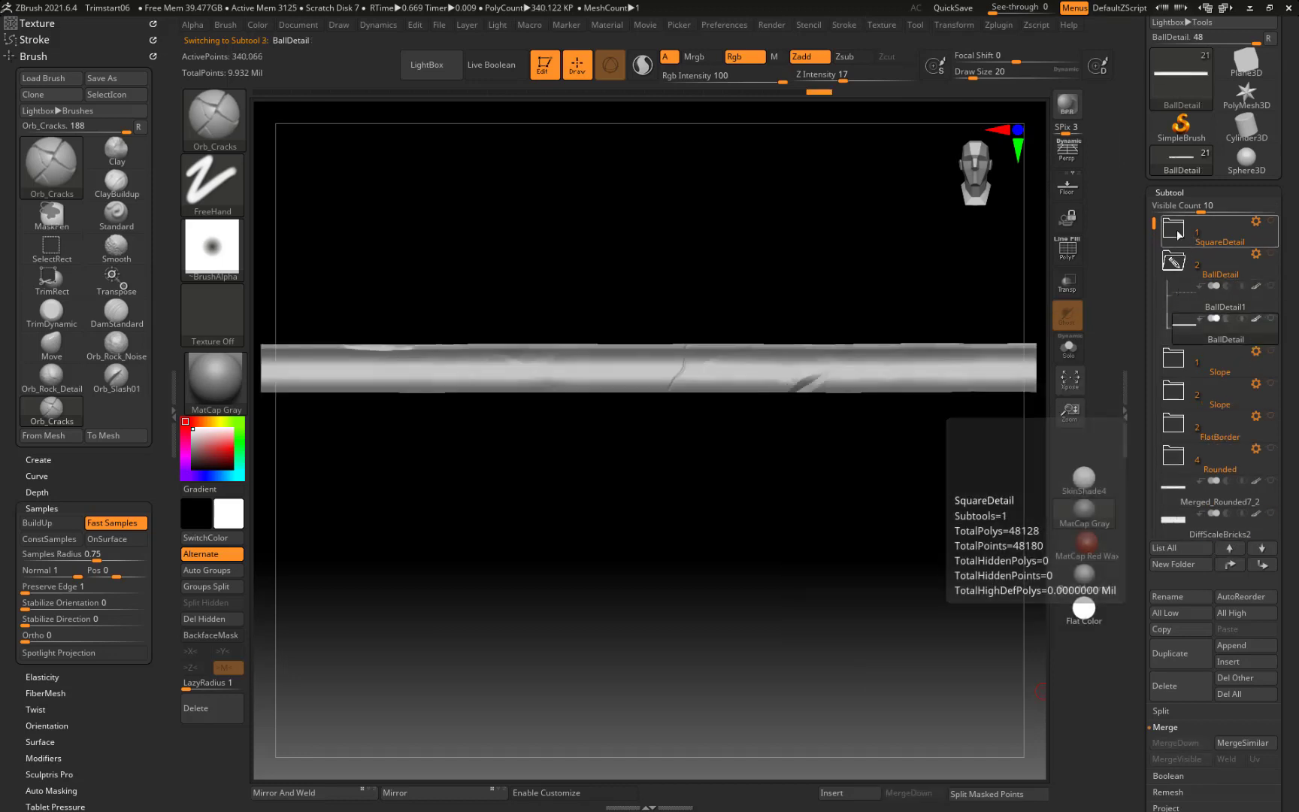
left_click(1244, 266)
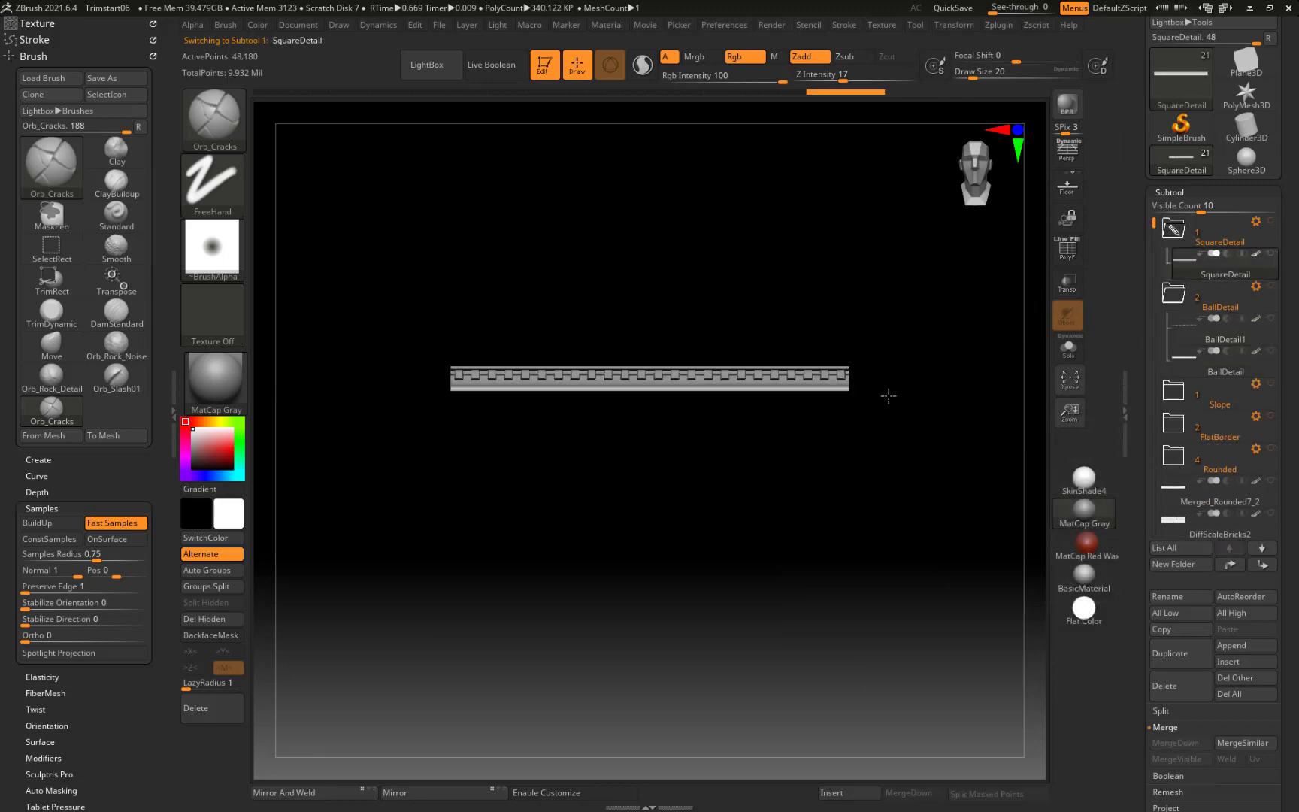
left_click_drag(889, 396, 912, 461, "alt")
mouse_move(758, 400)
left_mouse_down()
mouse_move(803, 418)
mouse_move(748, 389)
left_mouse_up()
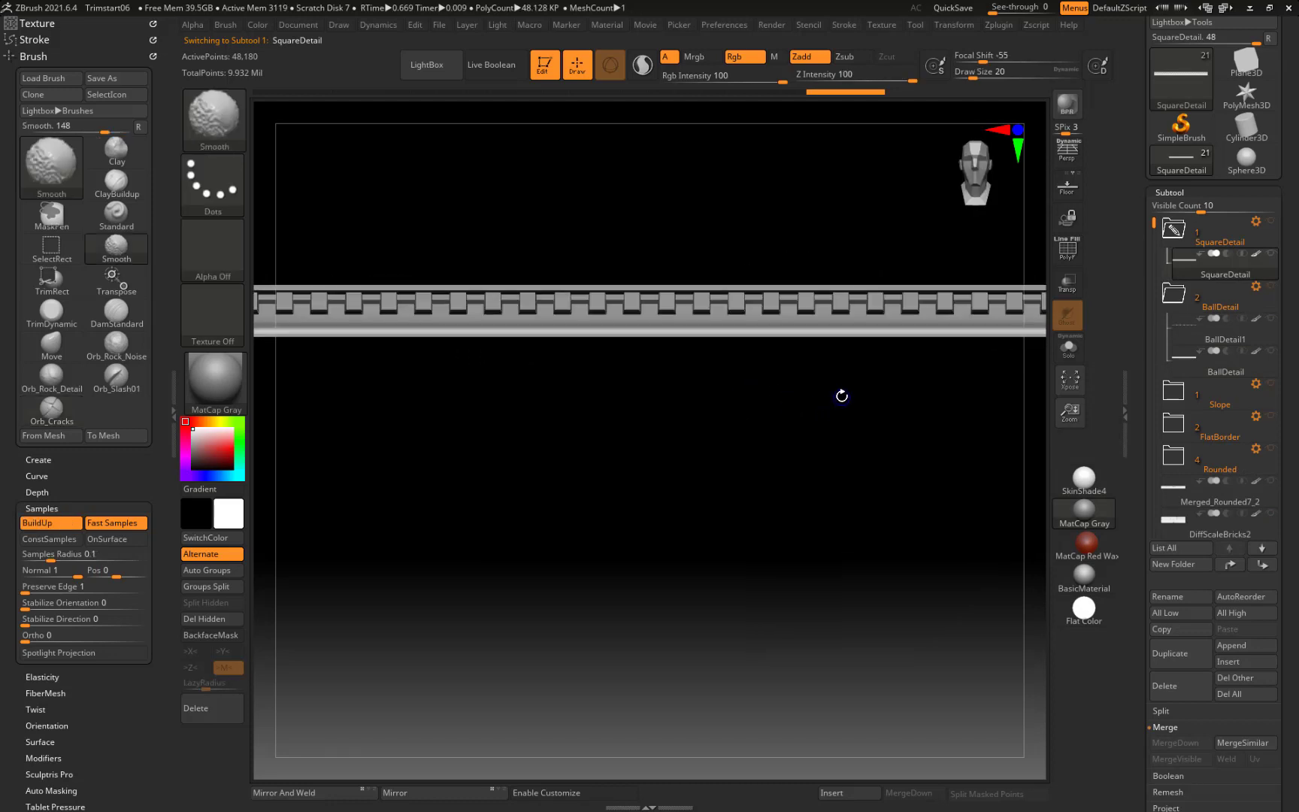
key("shift+f")
key("shift+f")
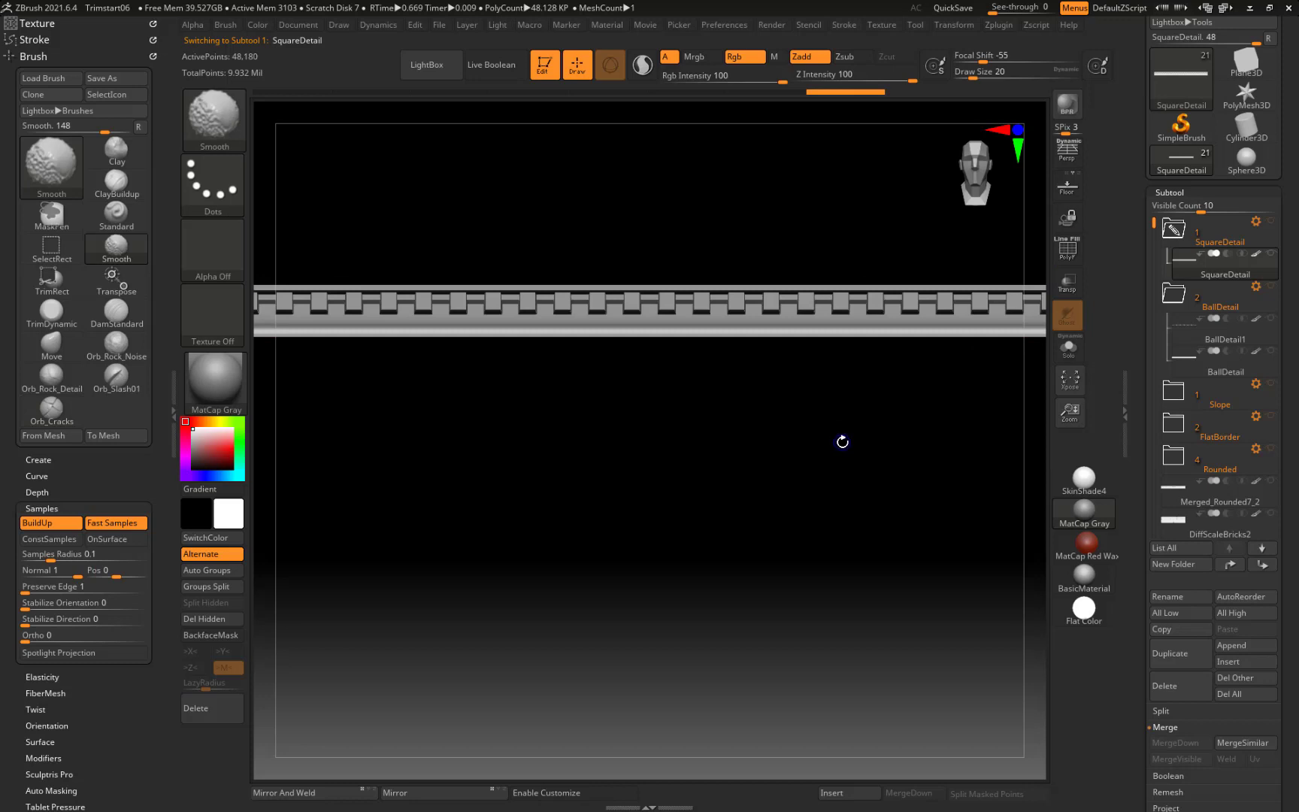
key("shift+f")
key("shift+f")
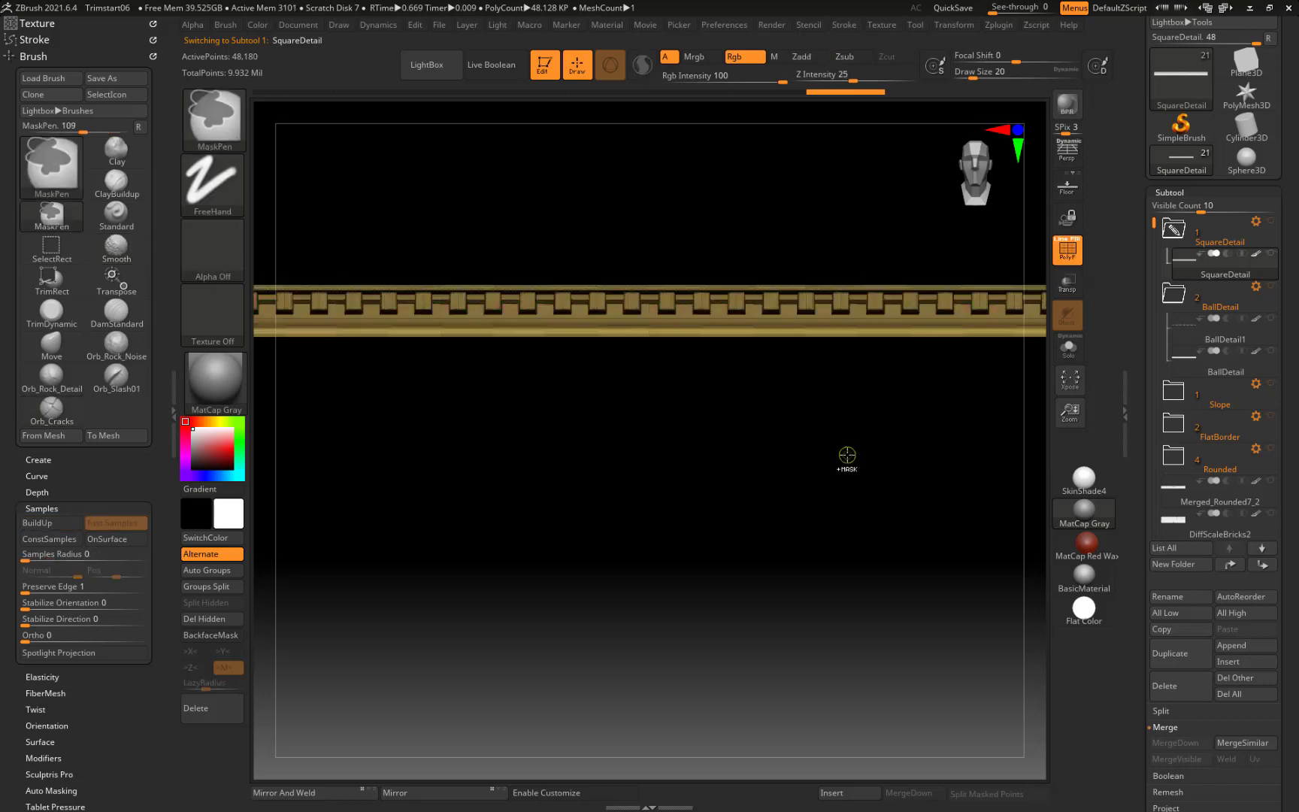
Step: Show the BallDetail, Slope, FlatBorder and Rounded folders plus the DiffScaleBricks2 subtool, and collapse the SquareDetail and BallDetail folders
left_click(1179, 230)
left_click(1271, 255)
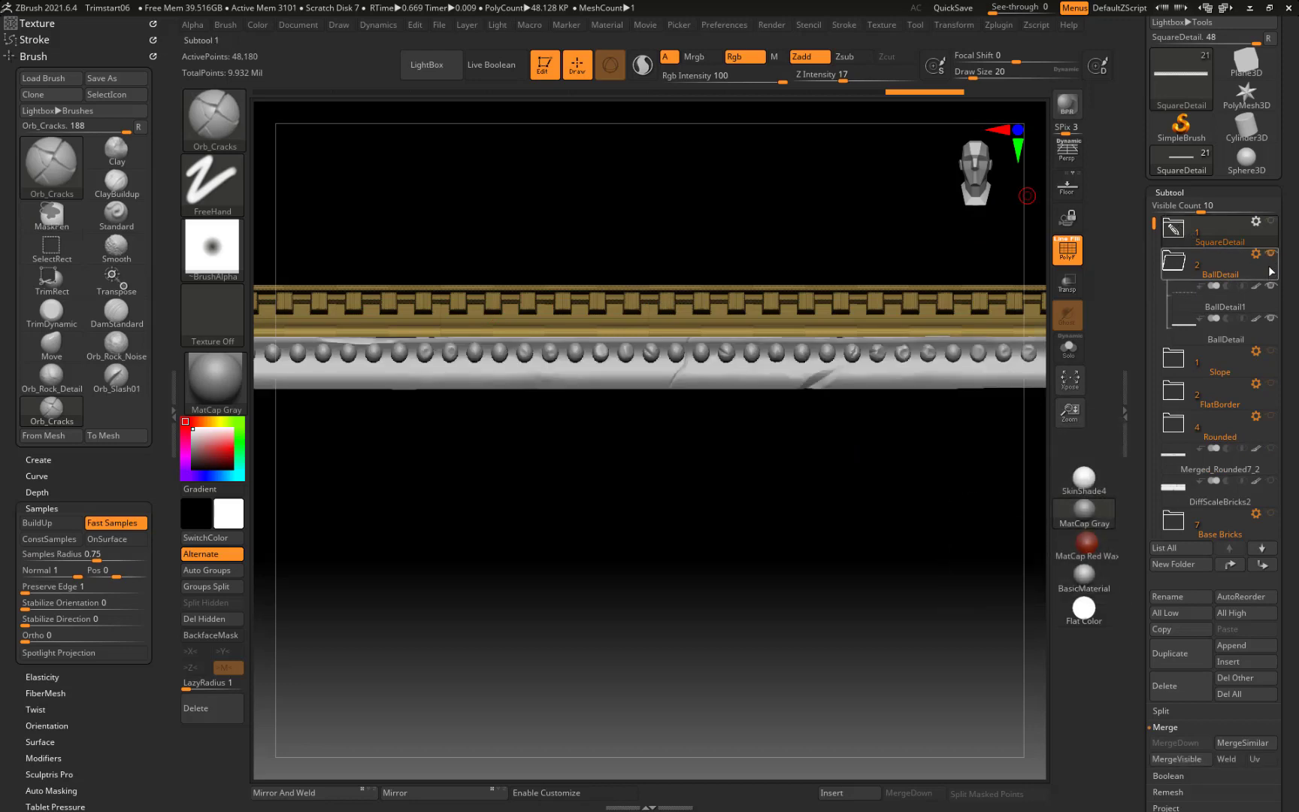
left_click(1270, 351)
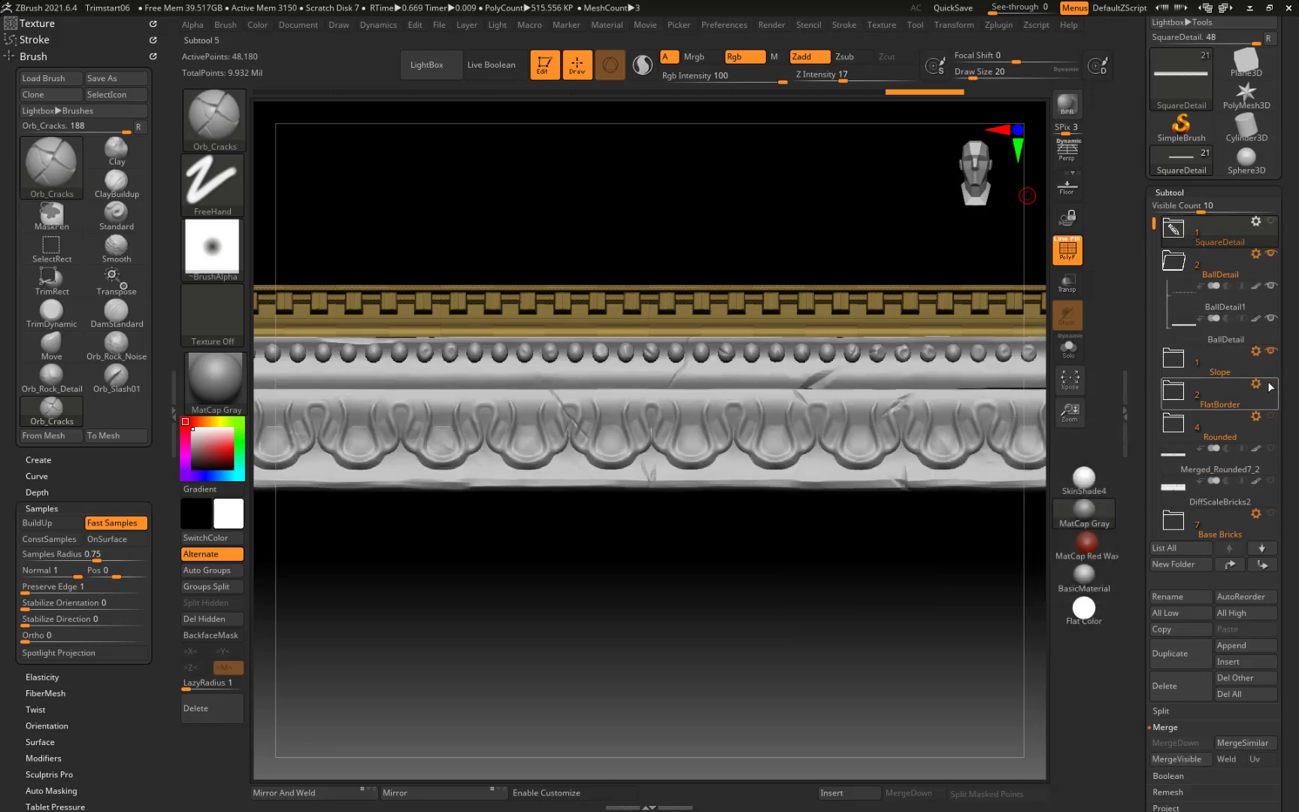
left_click(1270, 383)
left_click(1271, 415)
left_click(1272, 479)
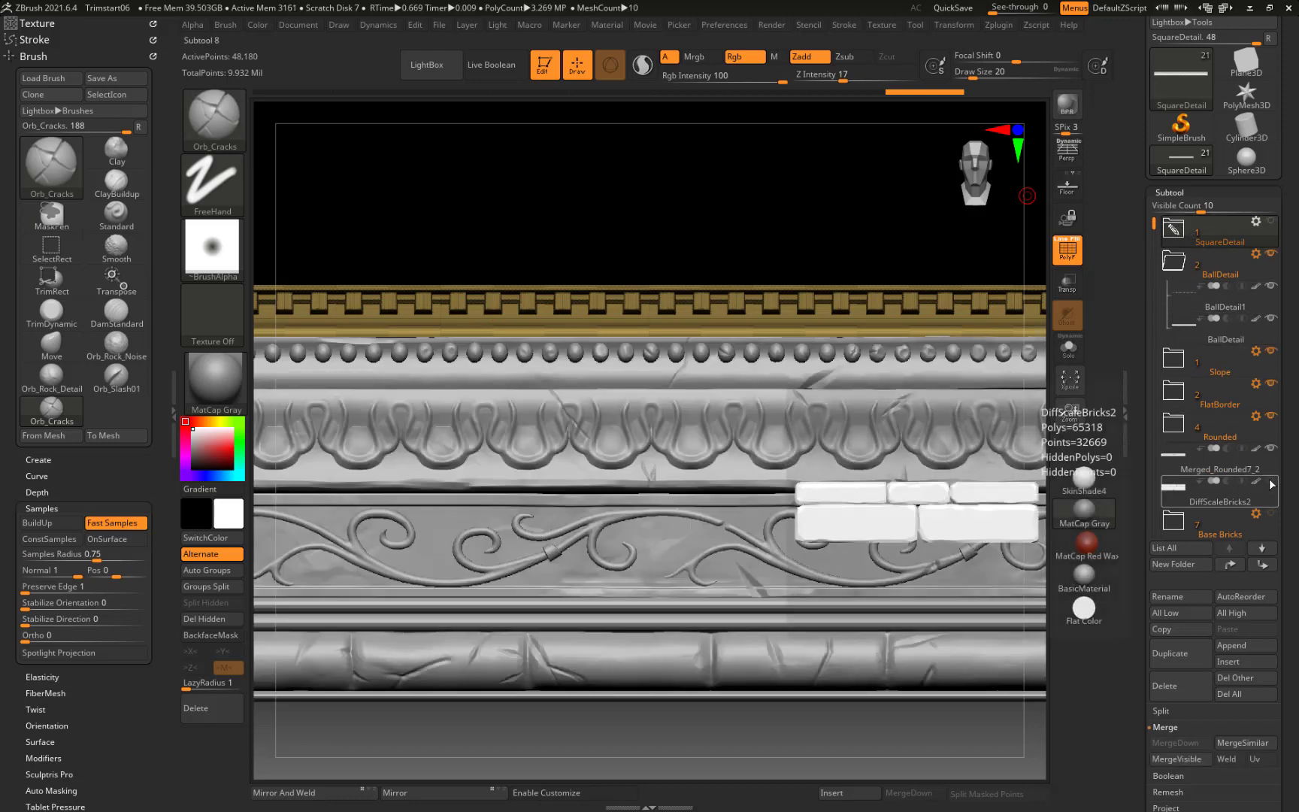
left_click_drag(781, 217, 688, 157, "alt")
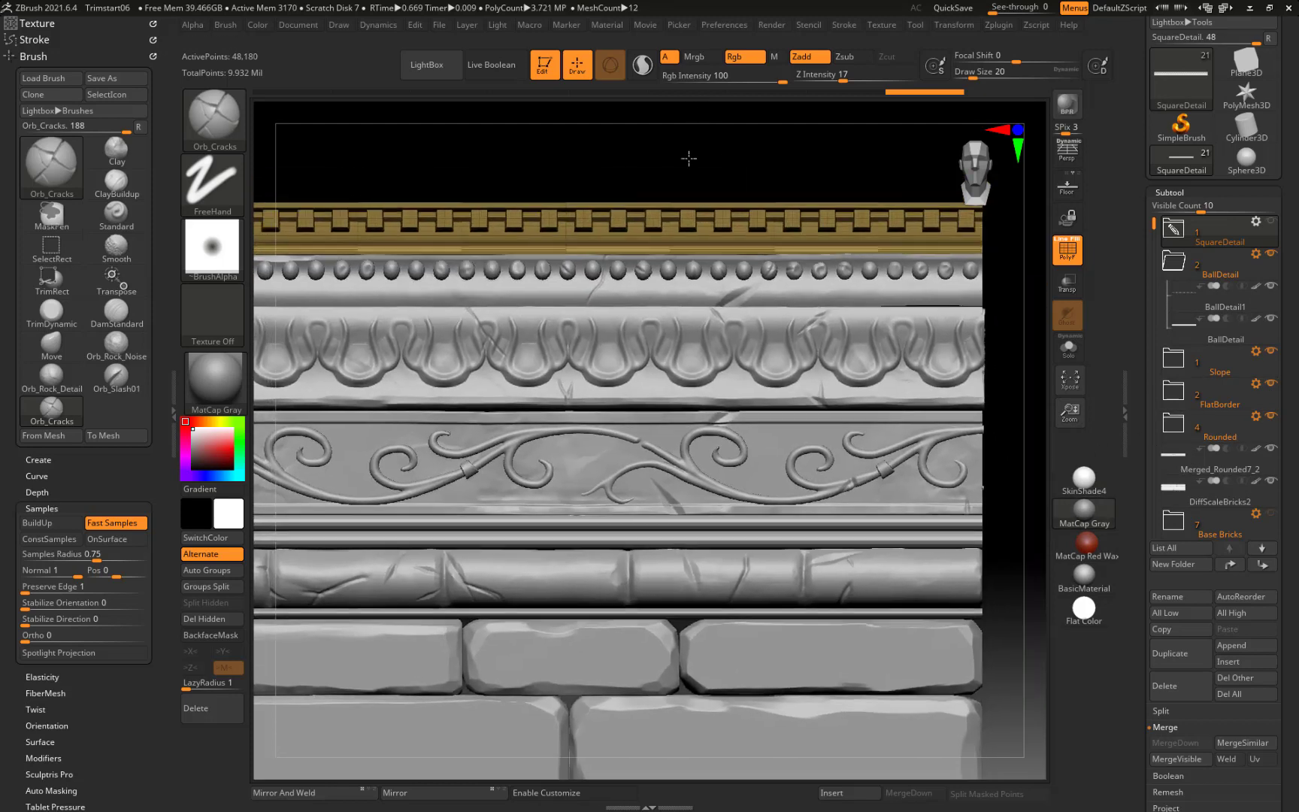
left_click(1173, 263)
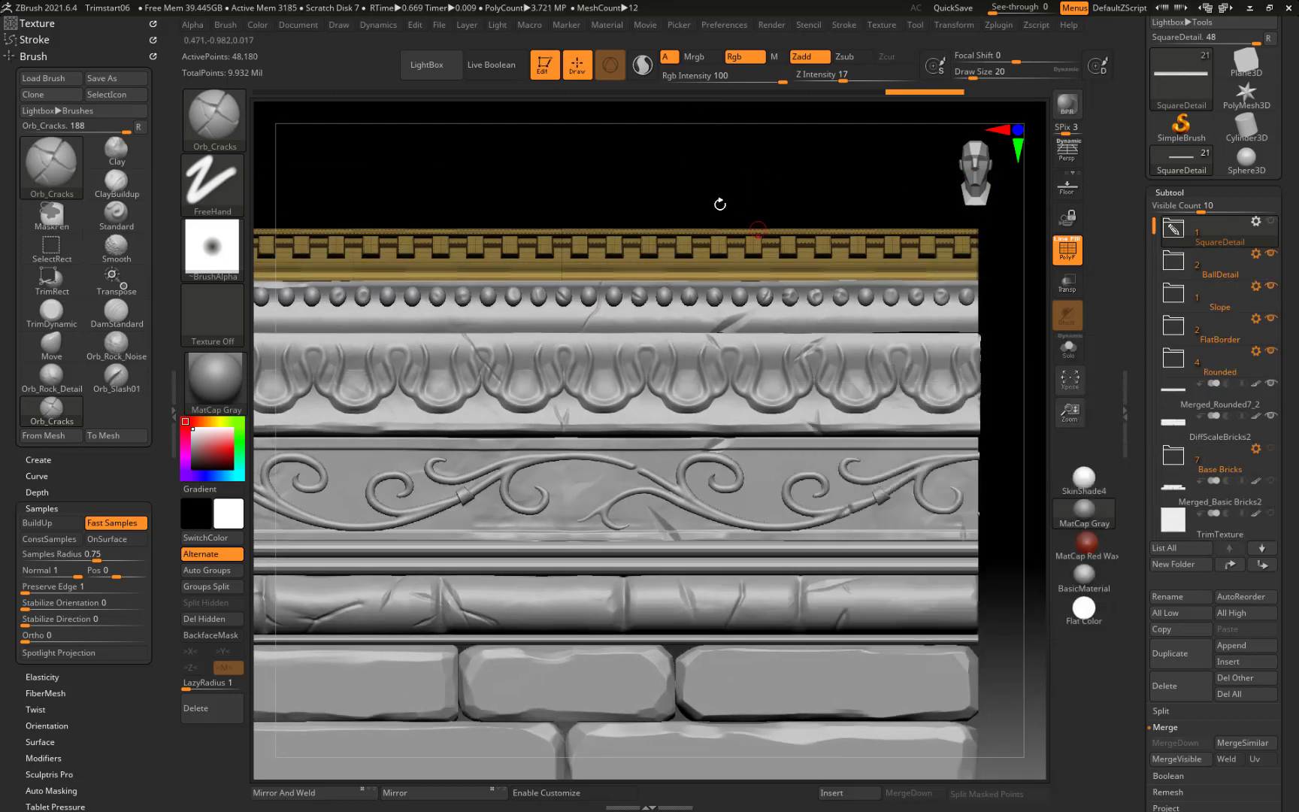
Step: Select the BallDetail, Slope and Swirl1 trims in turn to check their polygroups
left_click(718, 316, "alt")
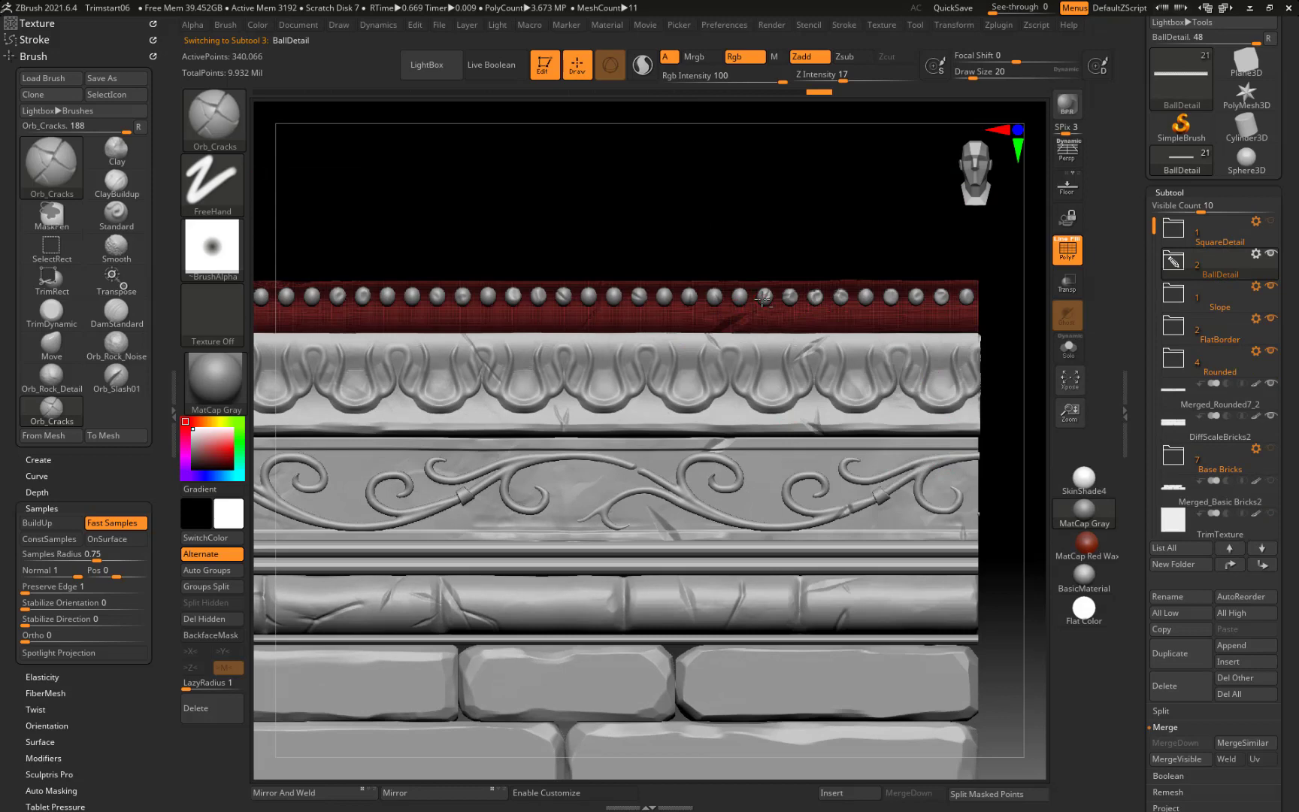
left_click(766, 387, "alt")
left_click(822, 530, "alt")
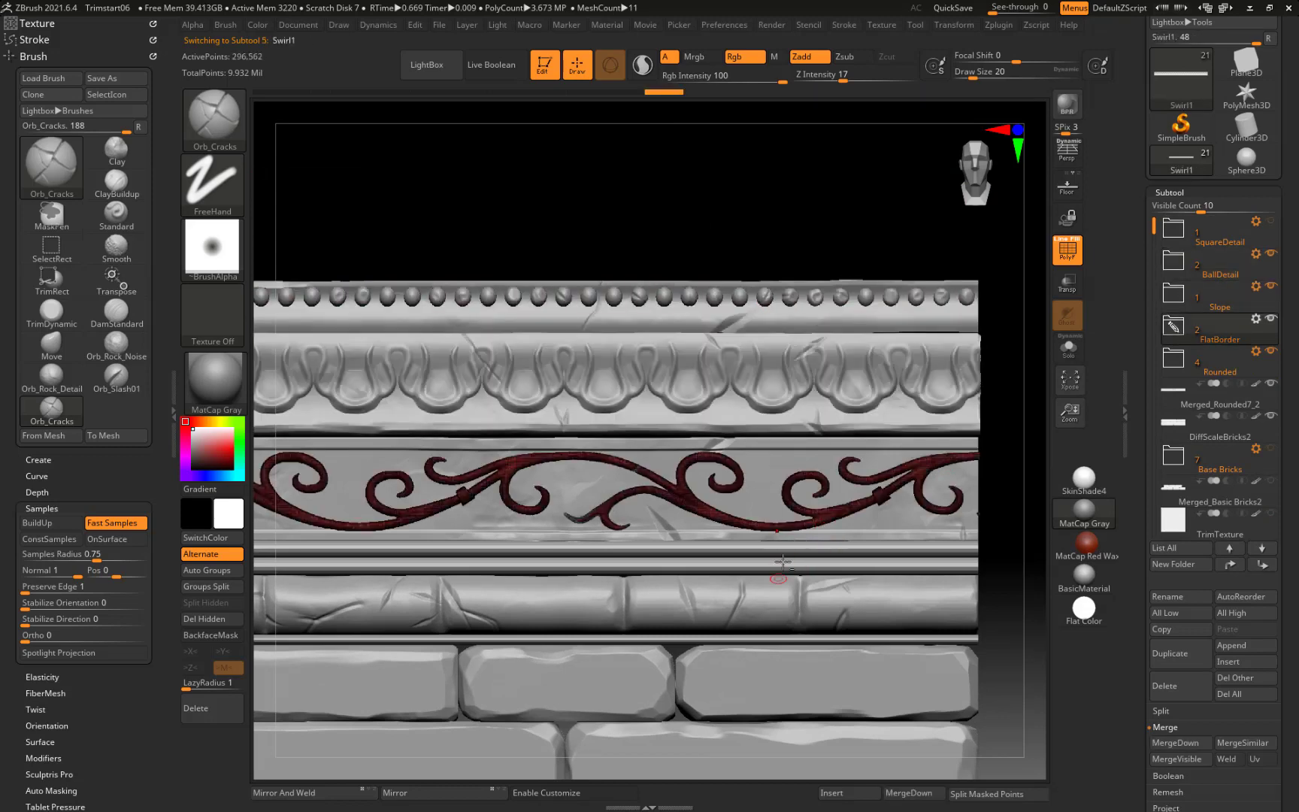
Step: Show the Merged_Rounded7_2 subtool in place of the Rounded folder and assign it a single polygroup
left_click(830, 594, "alt")
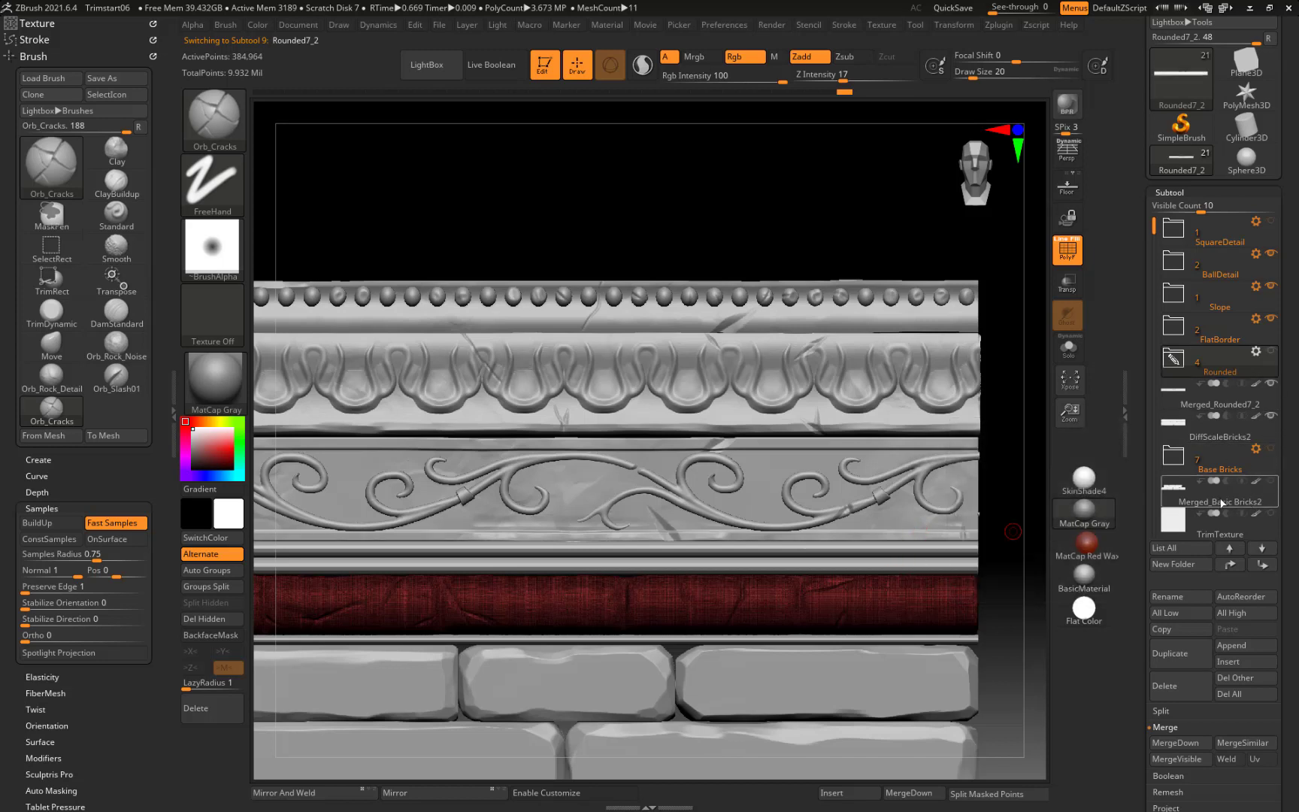
left_click(883, 612, "alt")
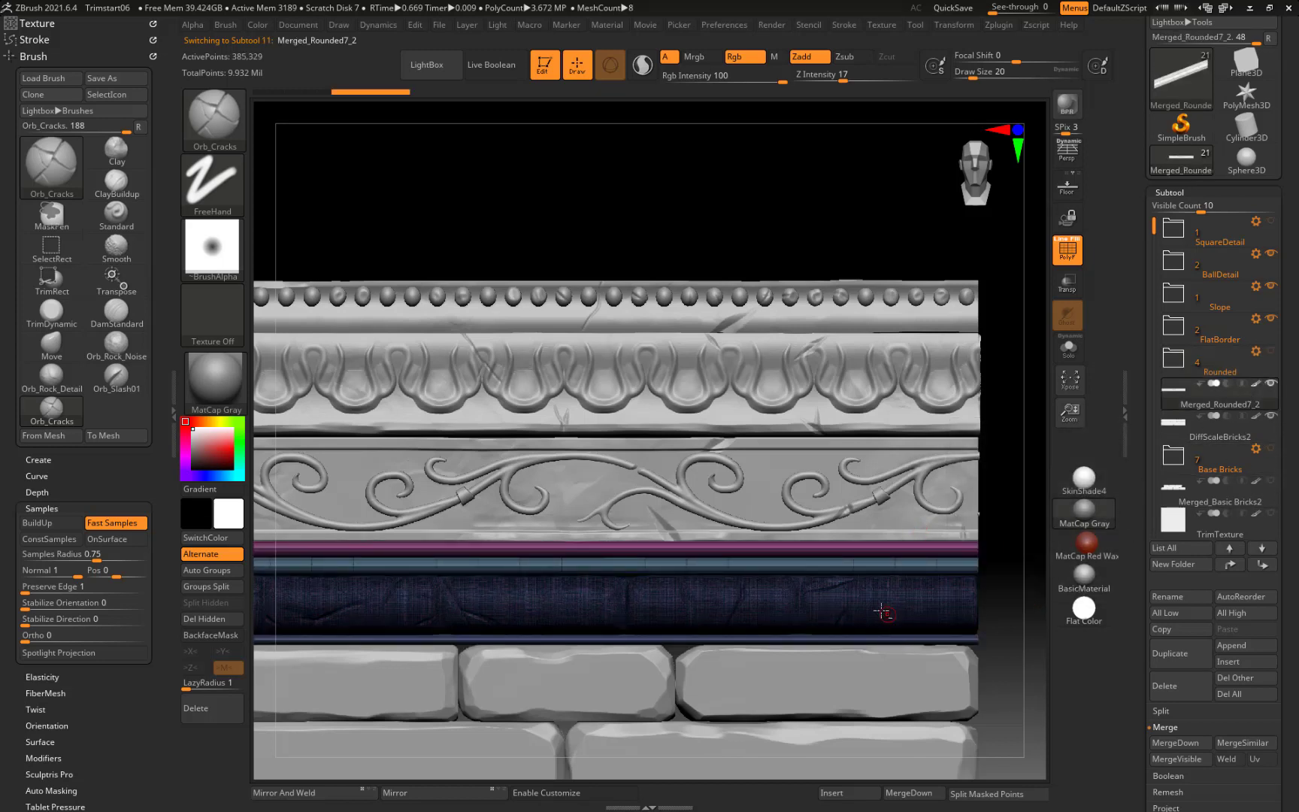
key("ctrl+w")
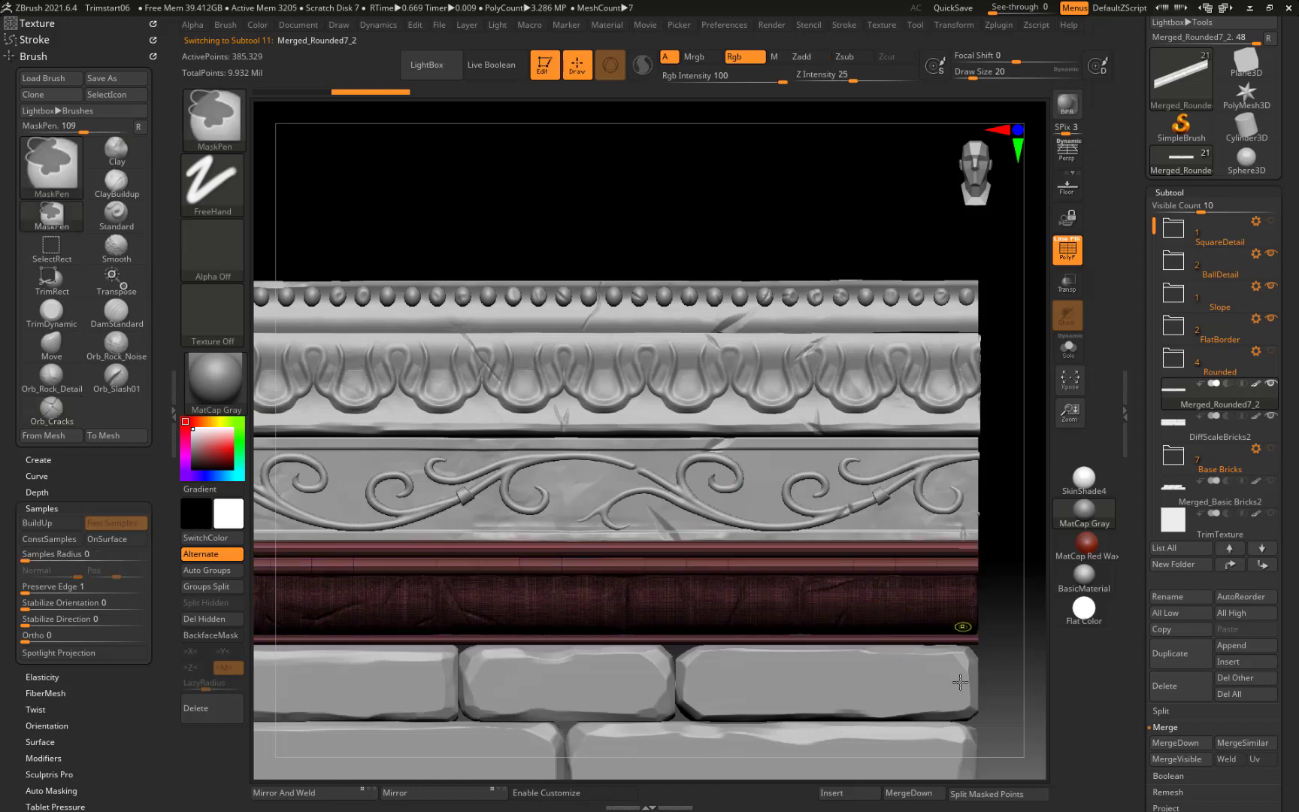
Step: Check the polygroups of DiffScaleBricks2, show the Merged_Basic Bricks2 subtool and assign it a single polygroup
left_click_drag(1015, 627, 997, 359, "alt")
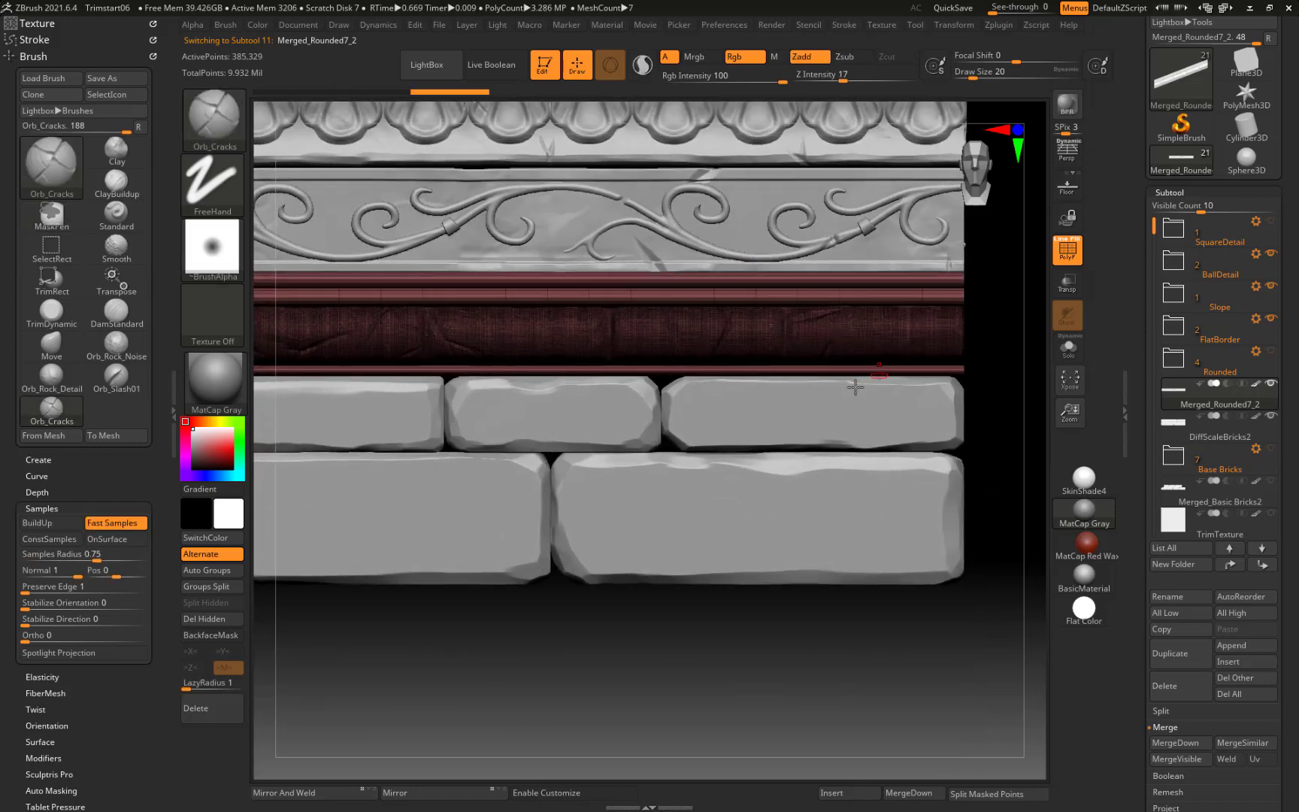
left_click(815, 454, "alt")
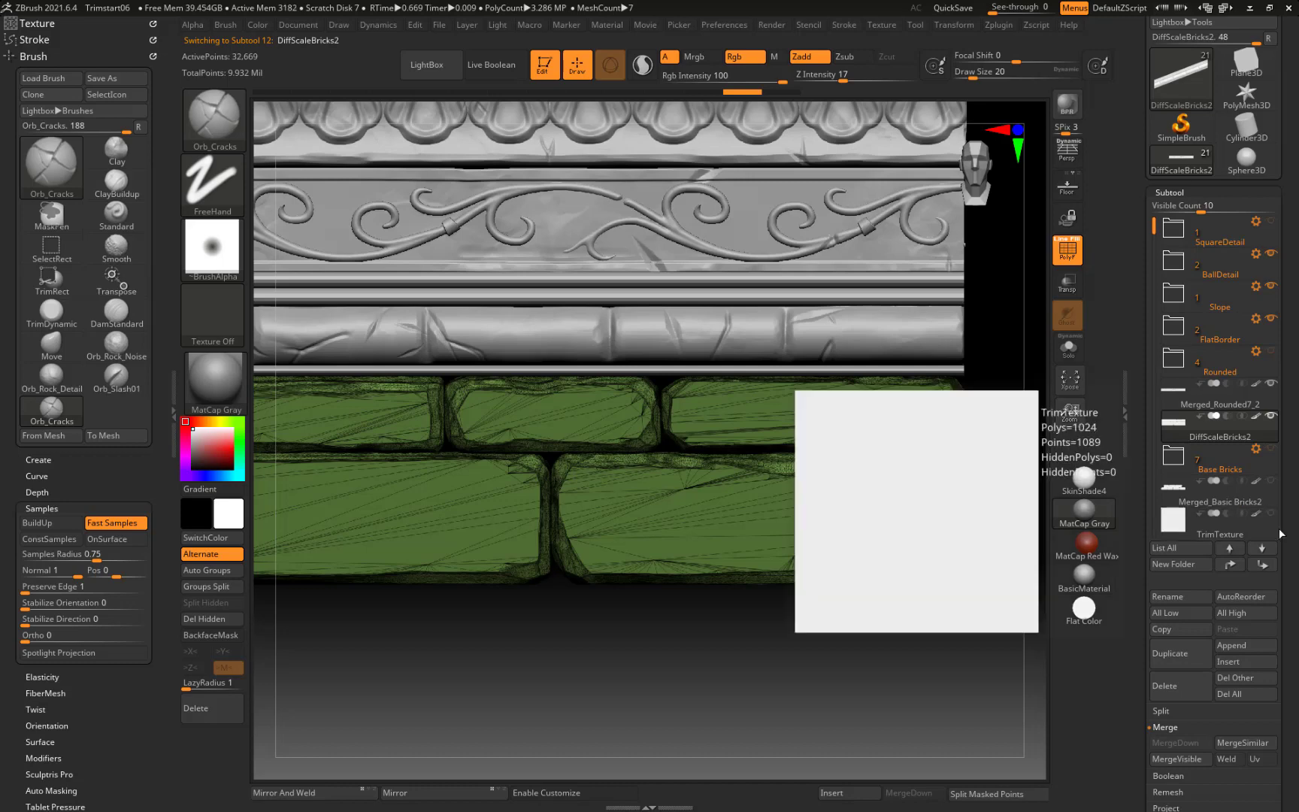
left_click(1271, 480)
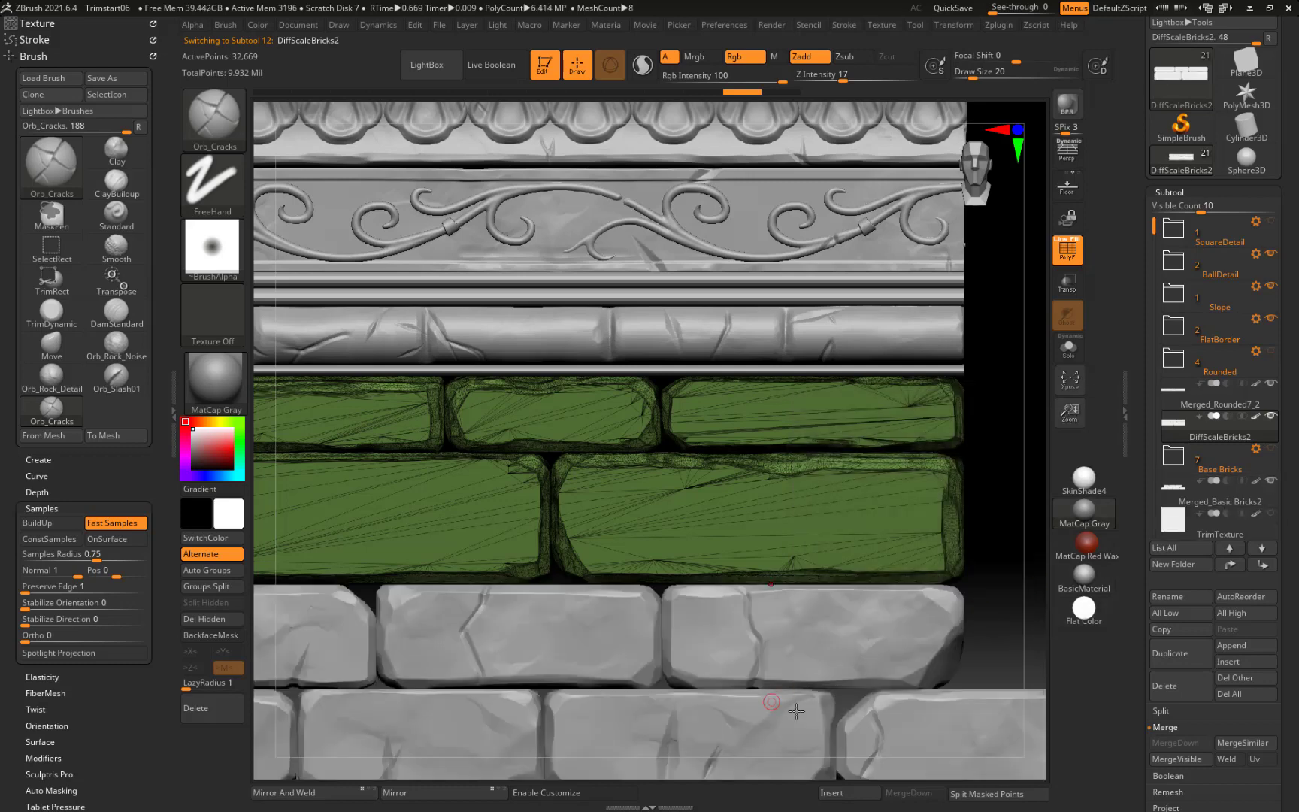
left_click(963, 631, "alt")
left_click_drag(985, 498, 948, 368, "alt")
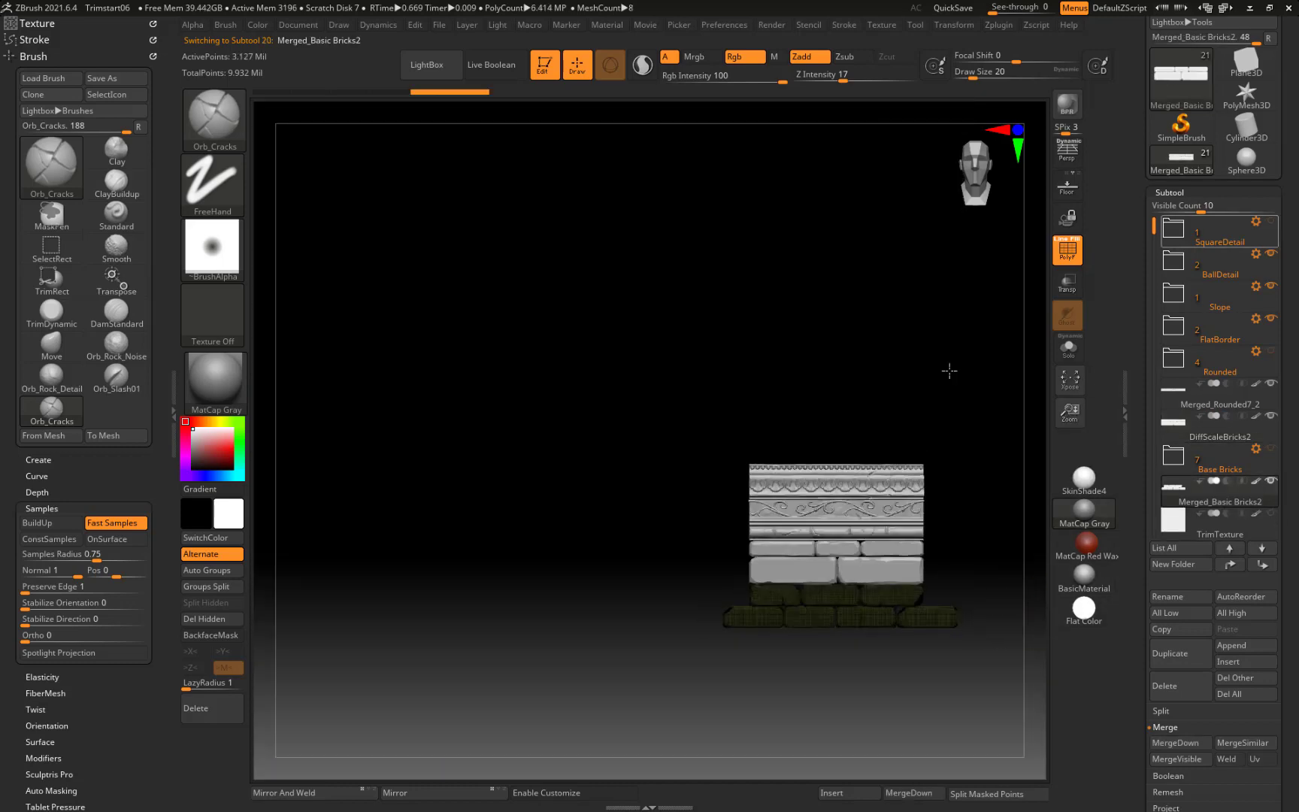
left_click_drag(960, 448, 957, 490, "alt")
key("ctrl+w")
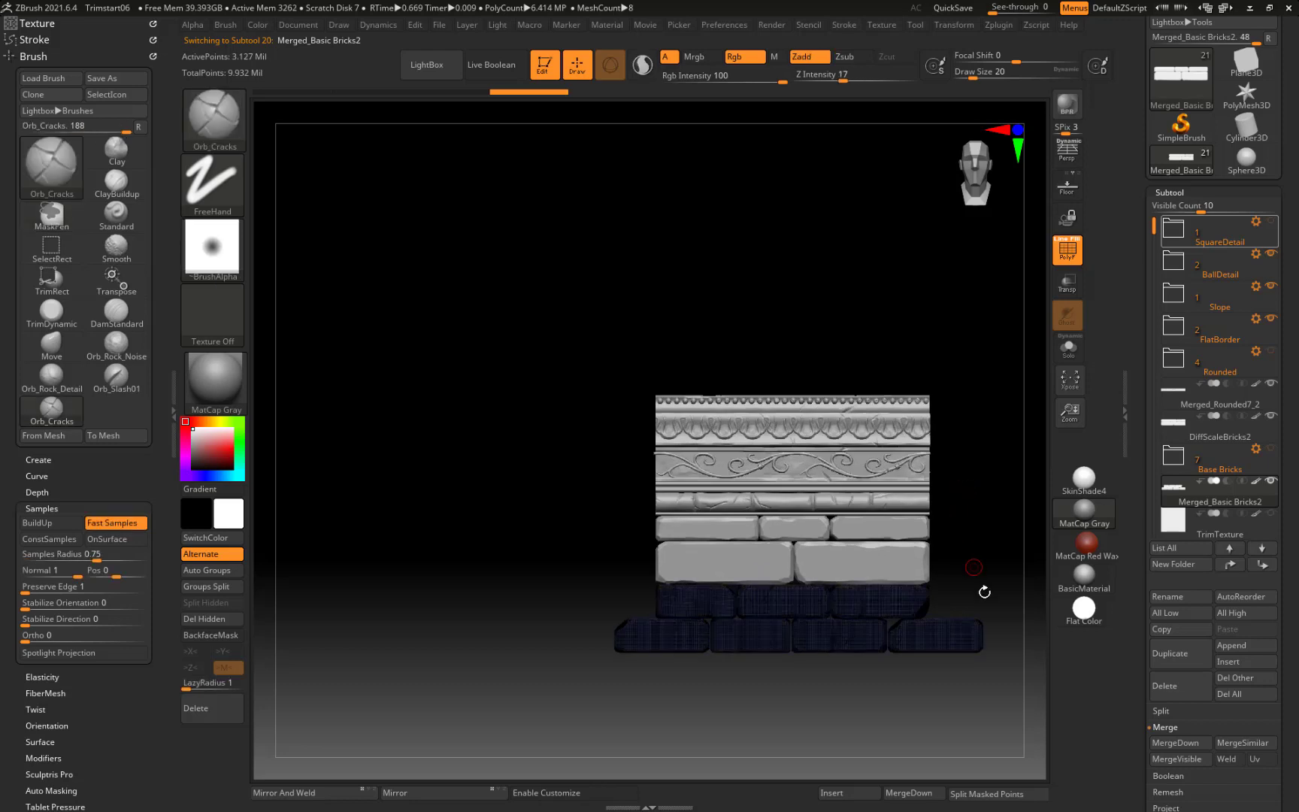
Step: Zoom the document out until the whole canvas shows and save the project over Trimstart06.ZPR
left_click_drag(1011, 497, 820, 362, "alt")
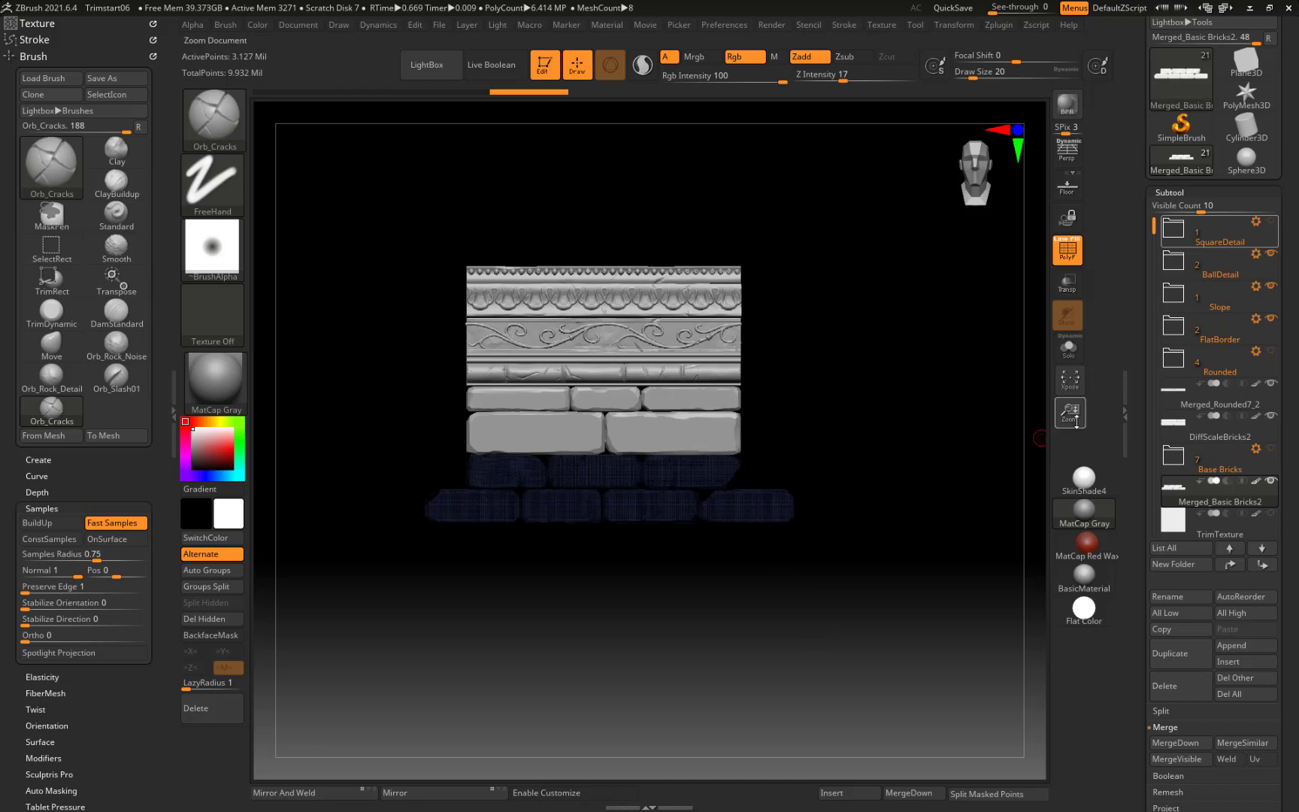
mouse_move(1070, 412)
left_mouse_down()
mouse_move(1073, 365)
mouse_move(1071, 421)
left_mouse_up()
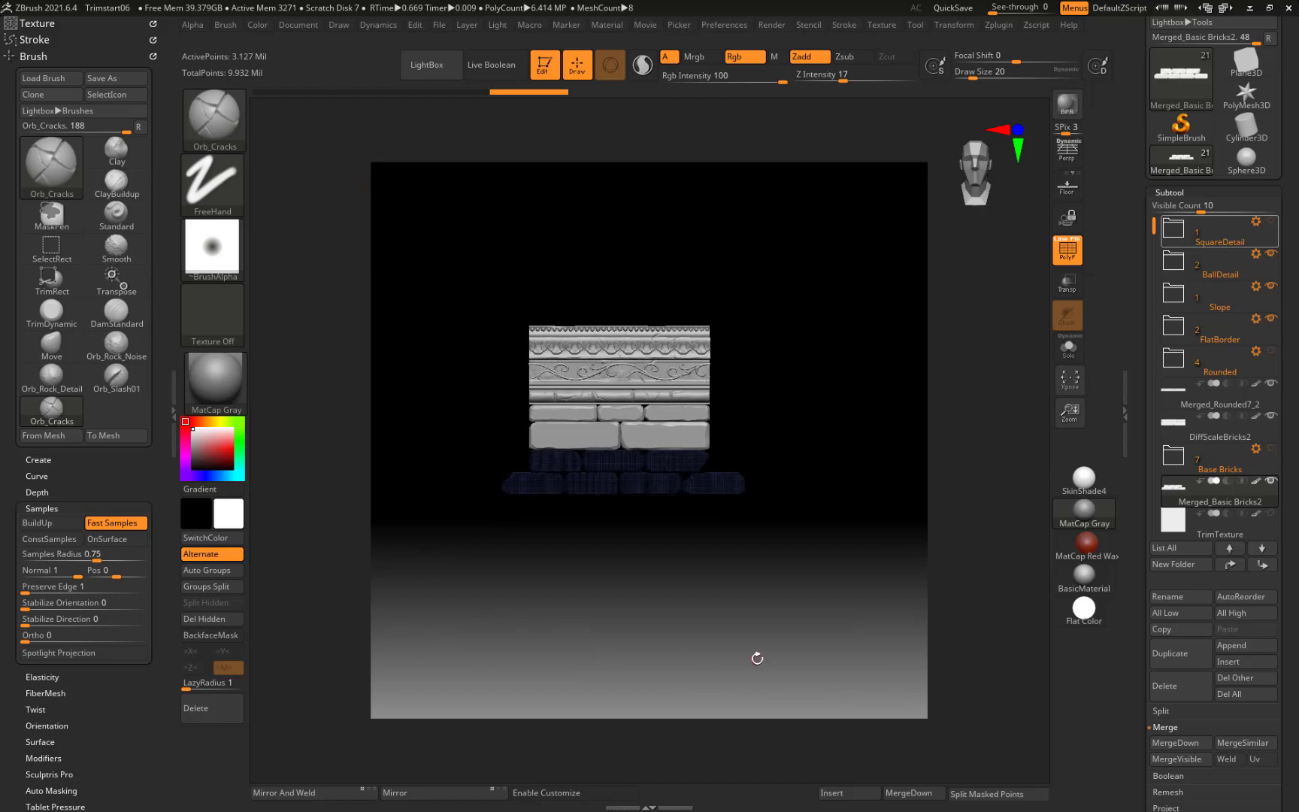
key("ctrl+s")
left_click(900, 760)
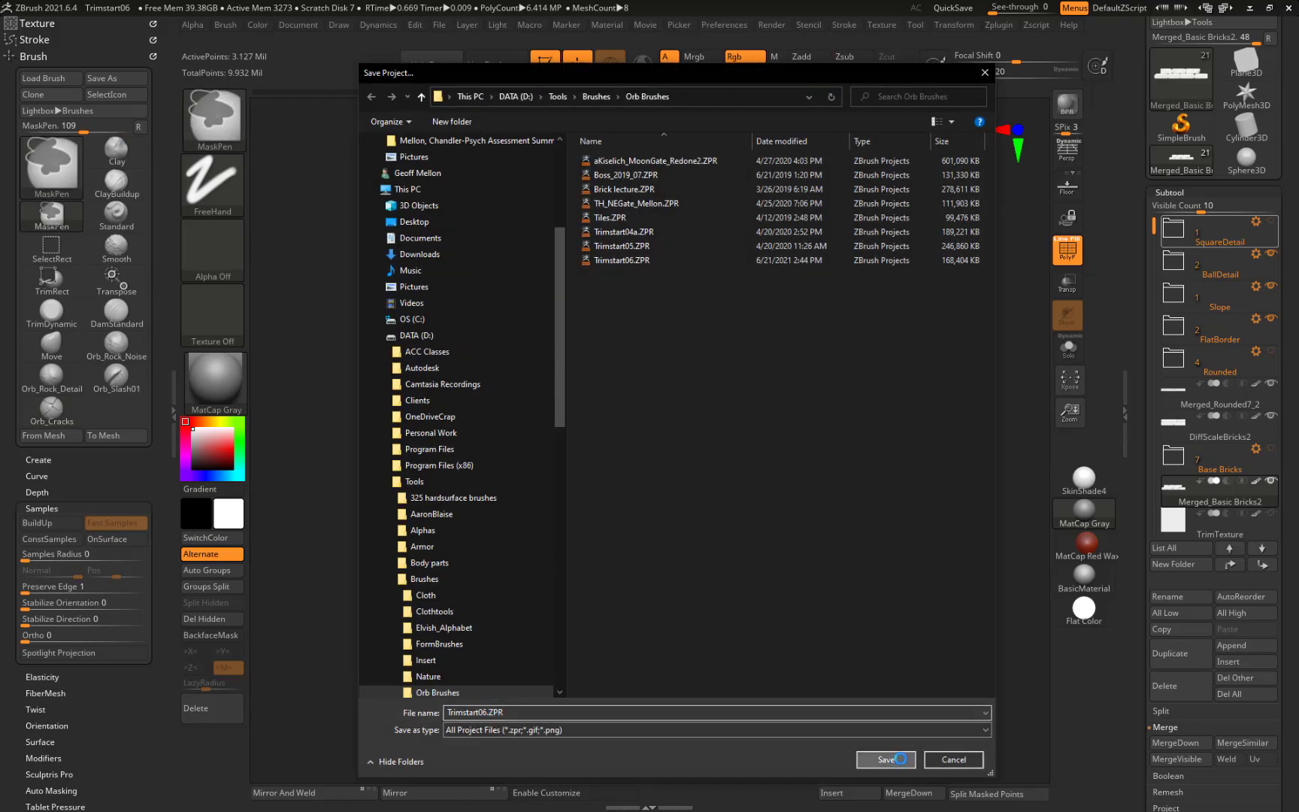
left_click(682, 414)
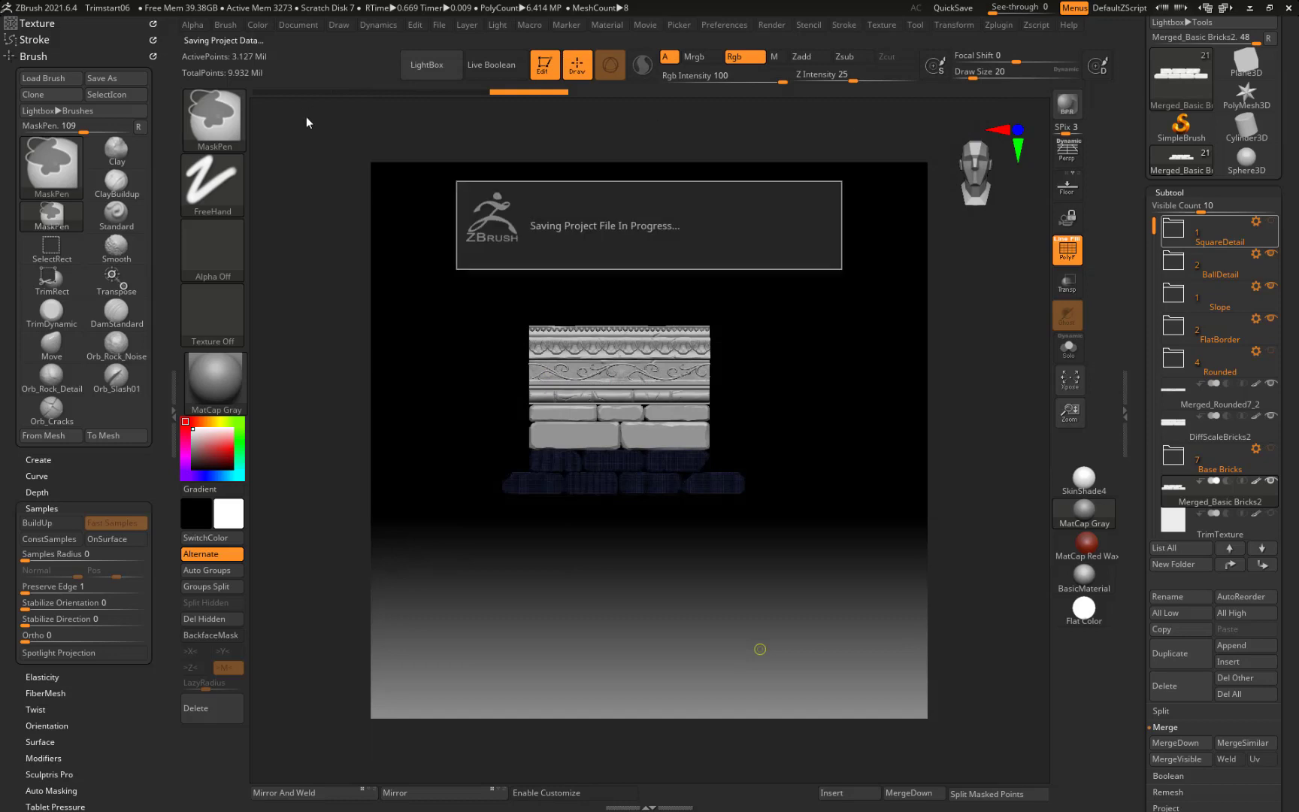
Step: Dock the Document palette in the tray above the Tool palette
left_click(303, 26)
mouse_move(271, 34)
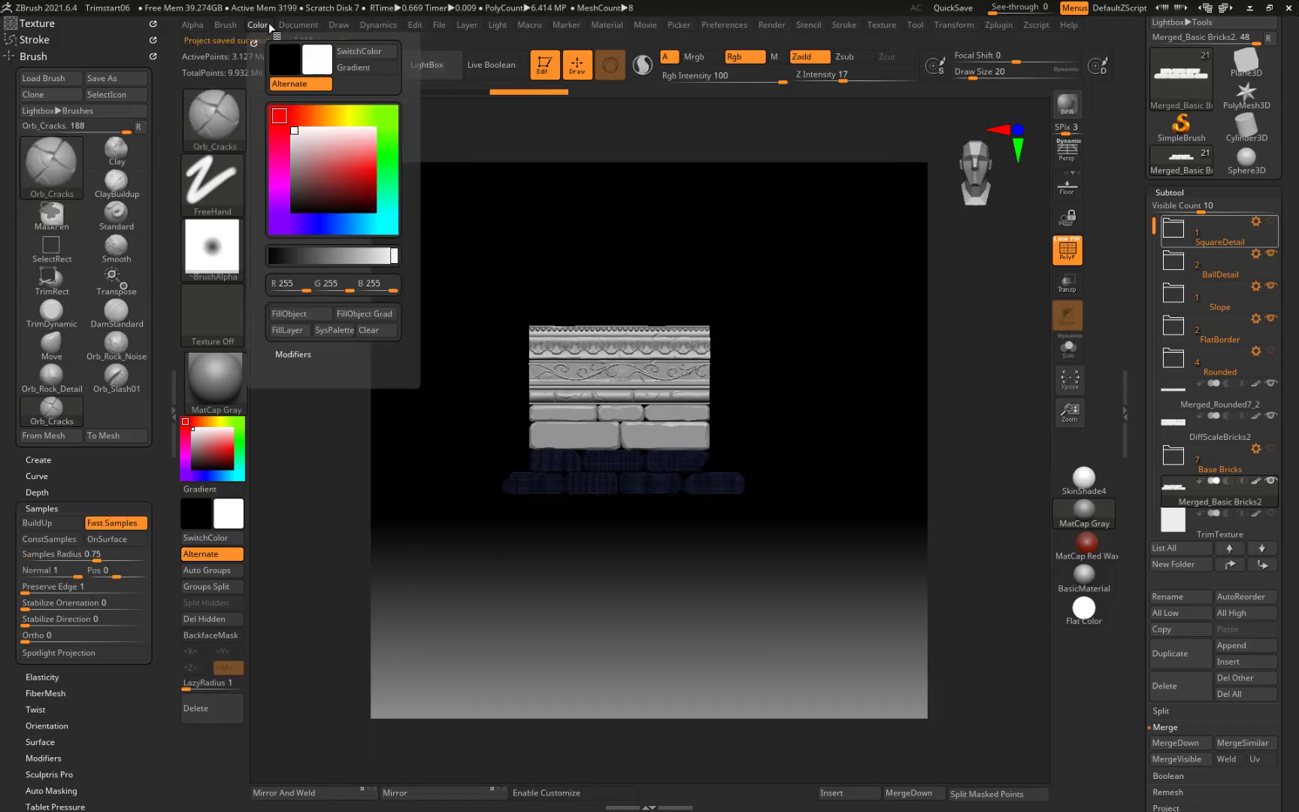
left_click_drag(286, 41, 1211, 67)
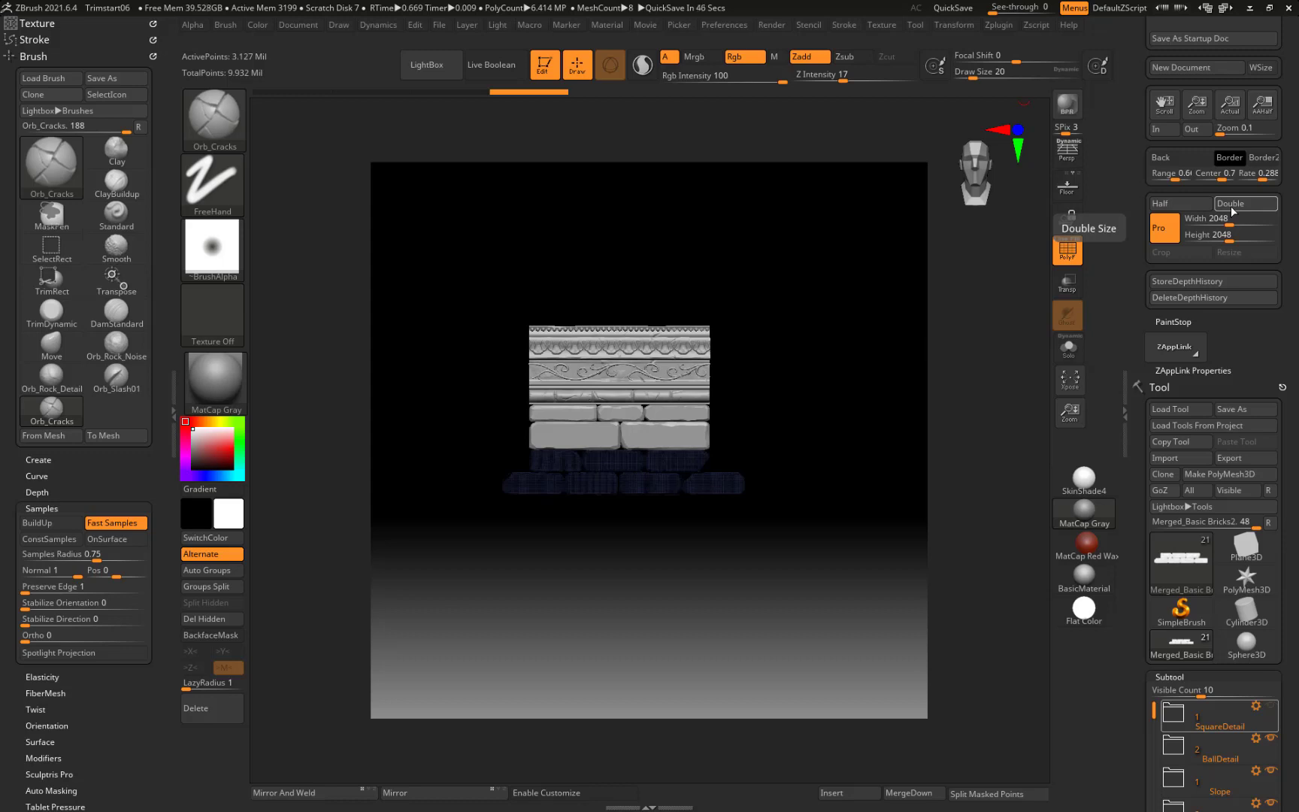
Step: Resize the document to 1024 by 1024 with constrained proportions and accept the resize
left_click(1158, 228)
left_click(1159, 228)
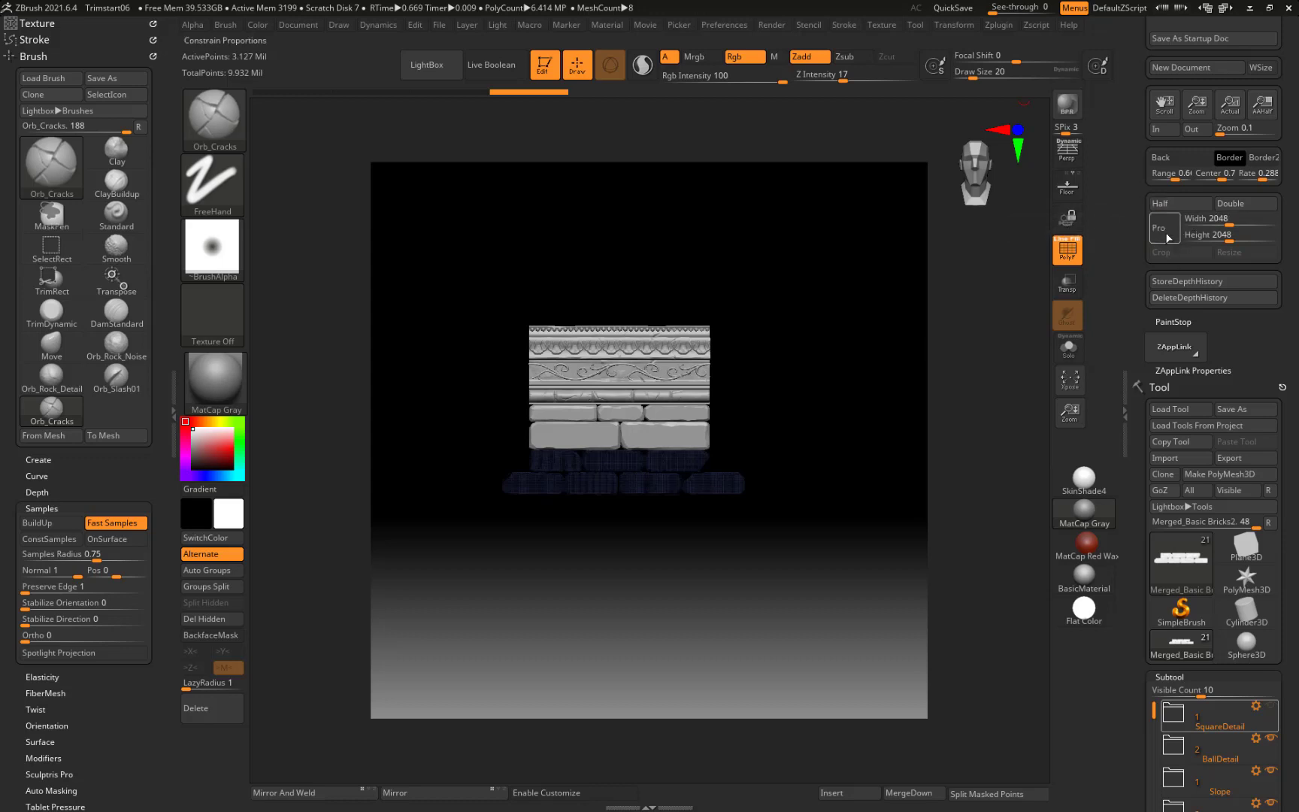
left_click(1226, 220)
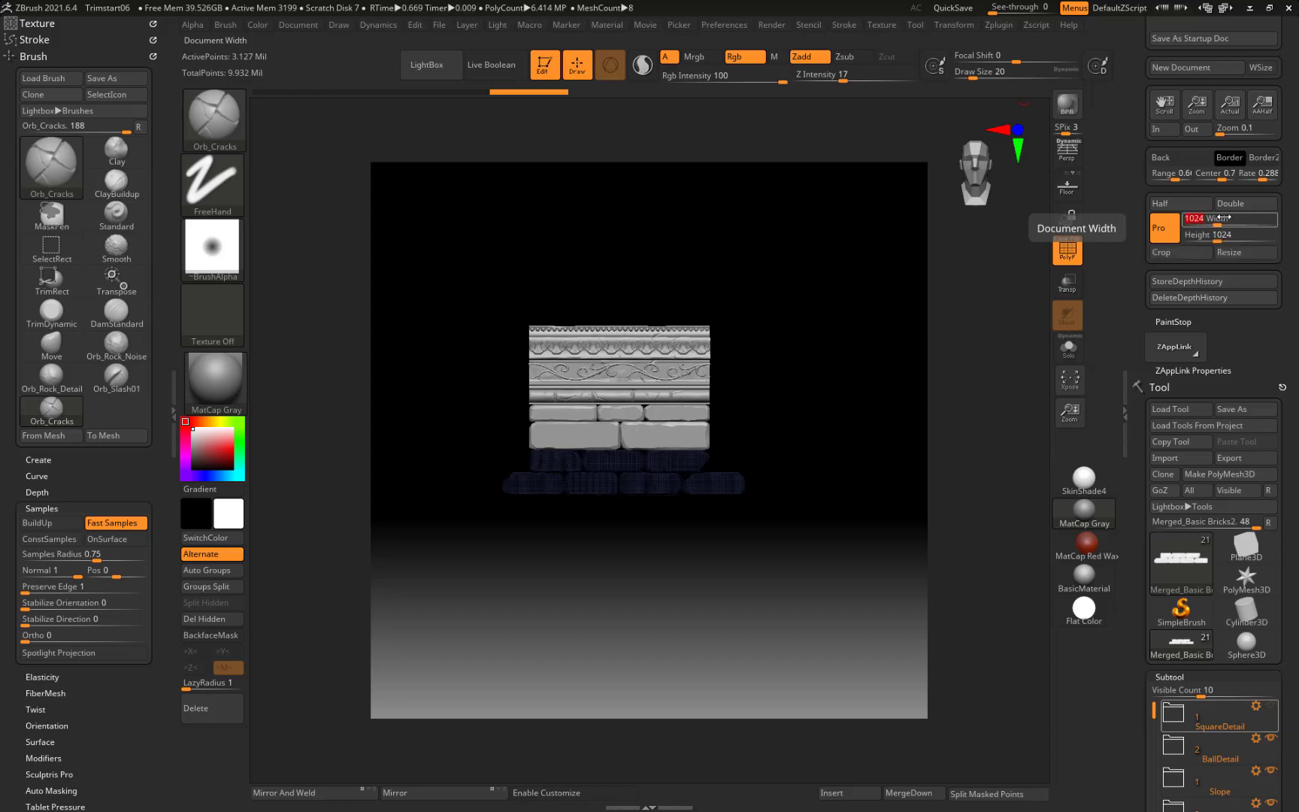
type("1024")
key("Return")
left_click(1245, 252)
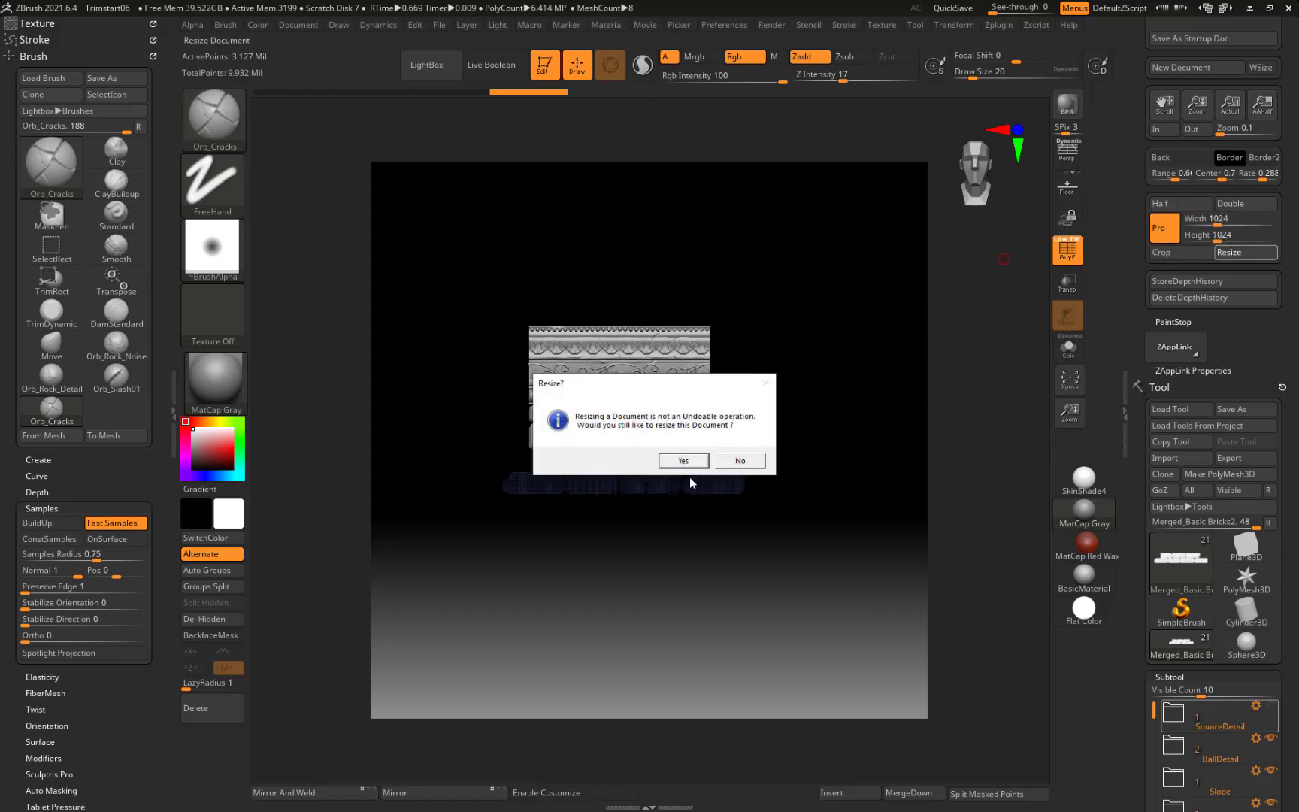
left_click(684, 461)
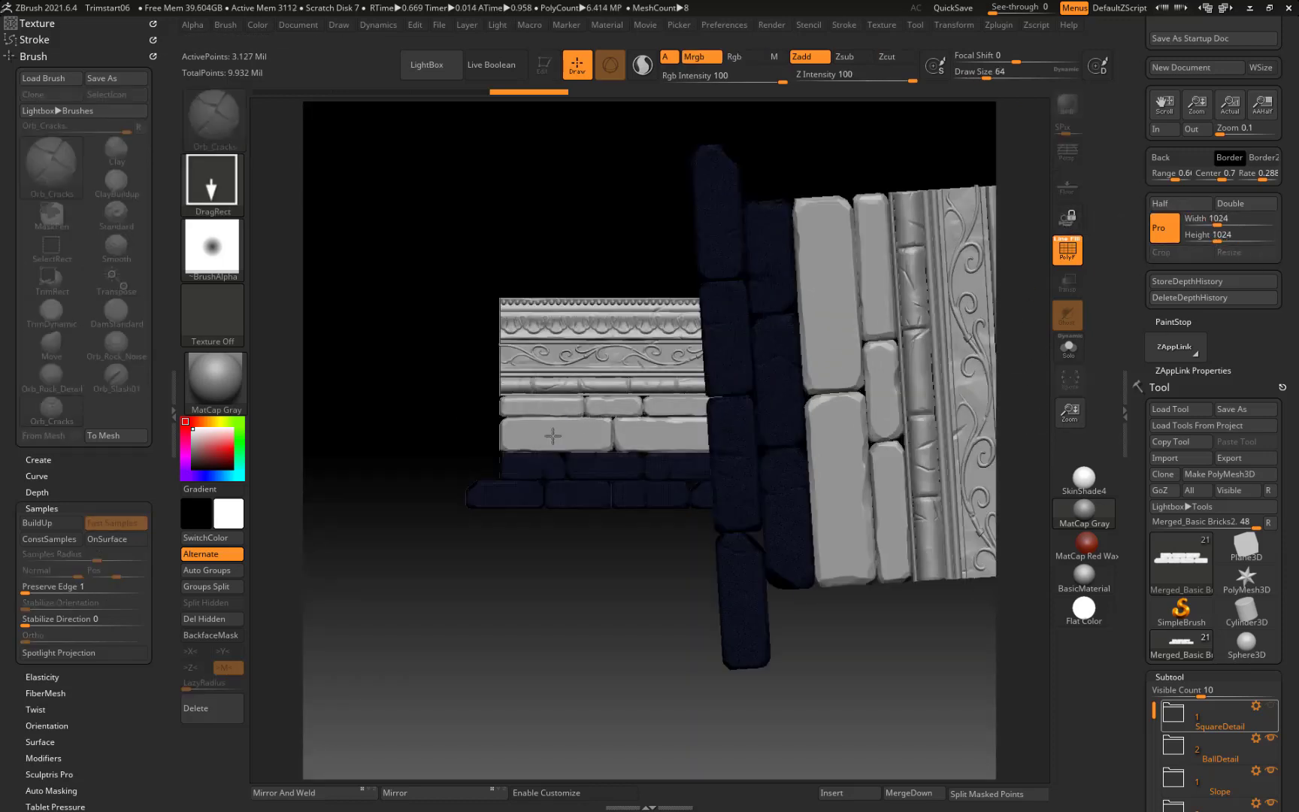
Step: Clear the leftover copies from the resized canvas, redraw the trim sheet in Edit mode and square it to the front view
mouse_move(552, 436)
left_mouse_down()
mouse_move(692, 421)
mouse_move(978, 451)
mouse_move(813, 465)
mouse_move(931, 491)
mouse_move(956, 483)
left_mouse_up()
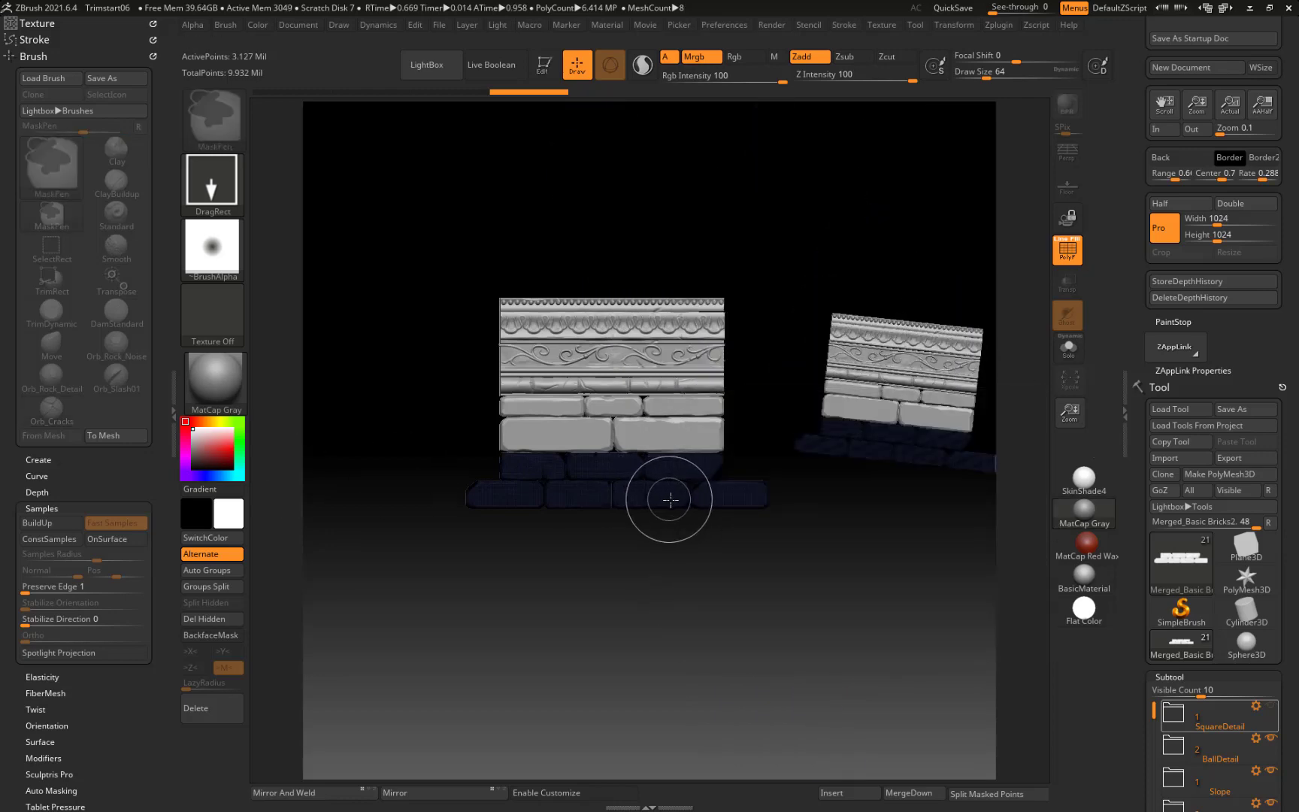
key("ctrl+n")
left_click_drag(626, 572, 632, 580, "alt")
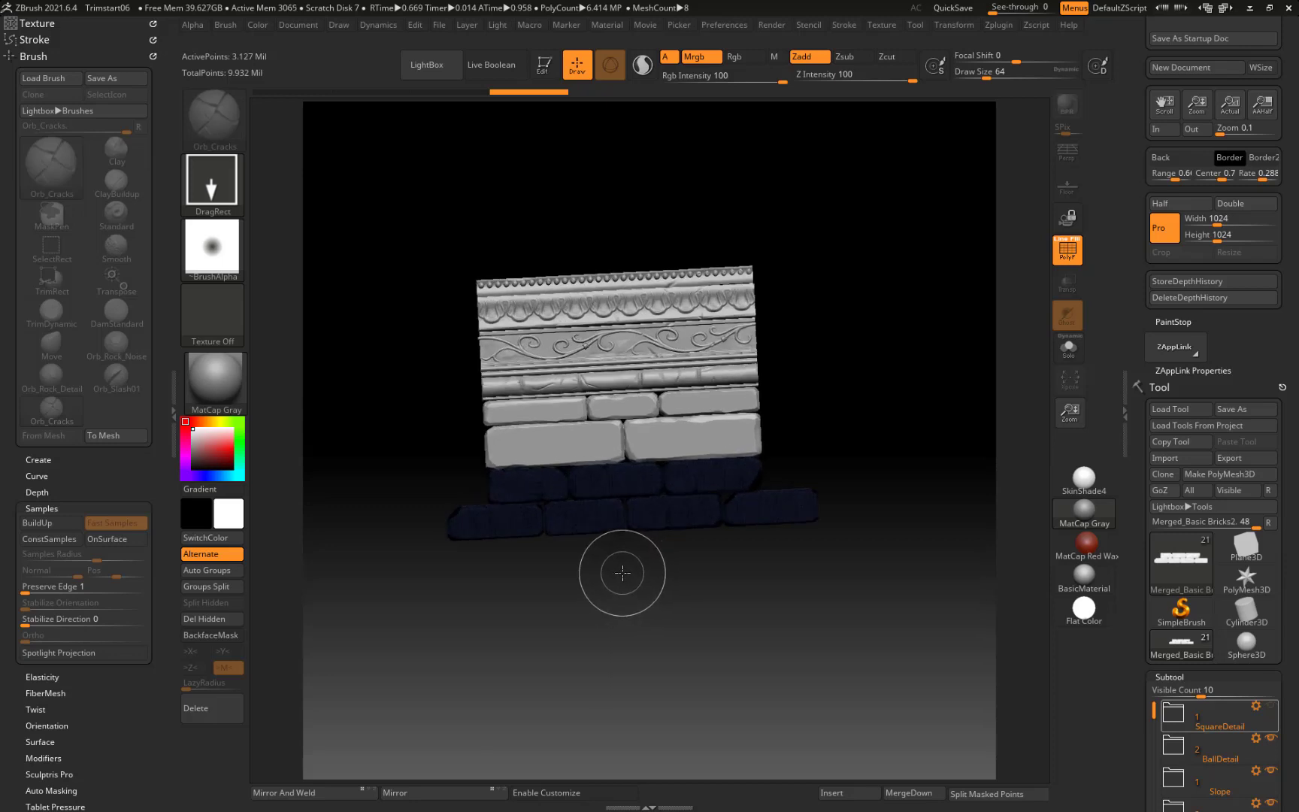
key("t")
mouse_move(866, 382)
left_mouse_down()
mouse_move(827, 432)
mouse_move(853, 473)
mouse_move(911, 445)
mouse_move(893, 530)
left_mouse_up()
key("minus")
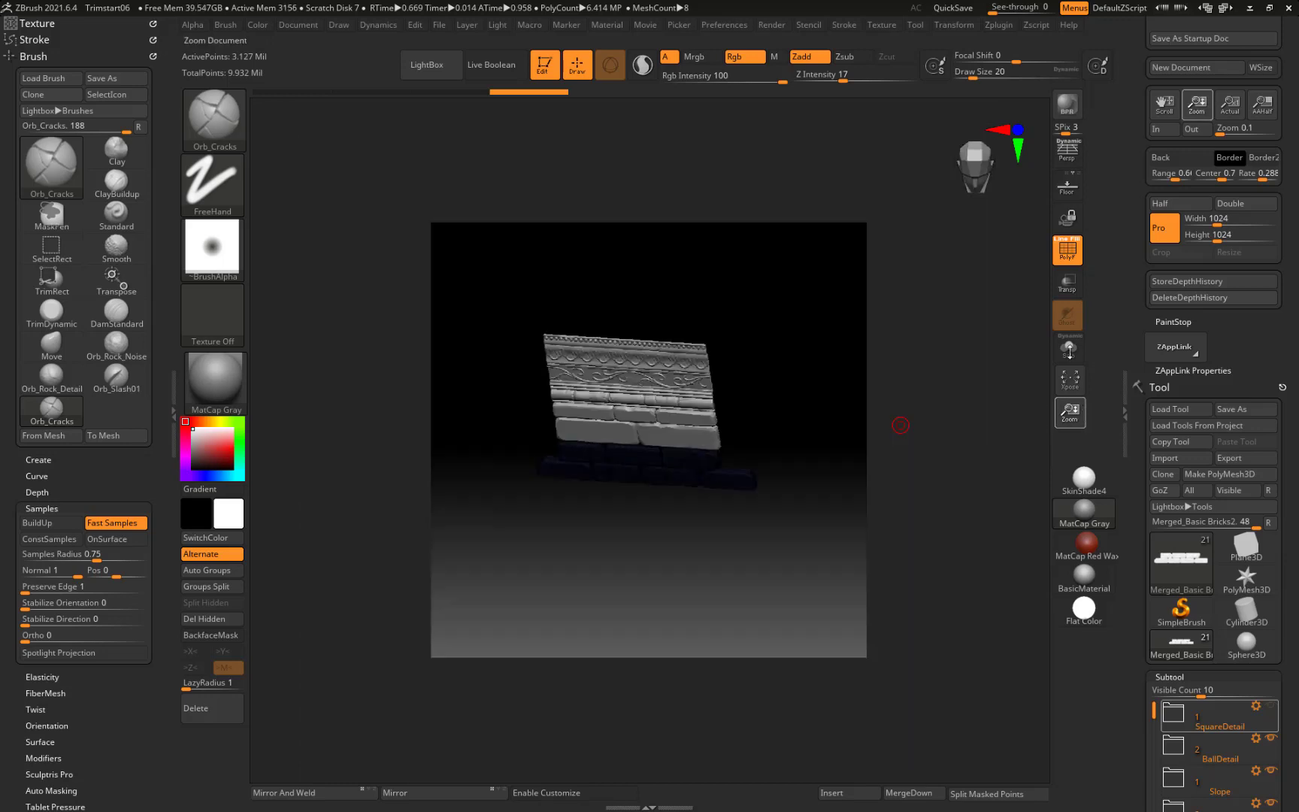
key("plus")
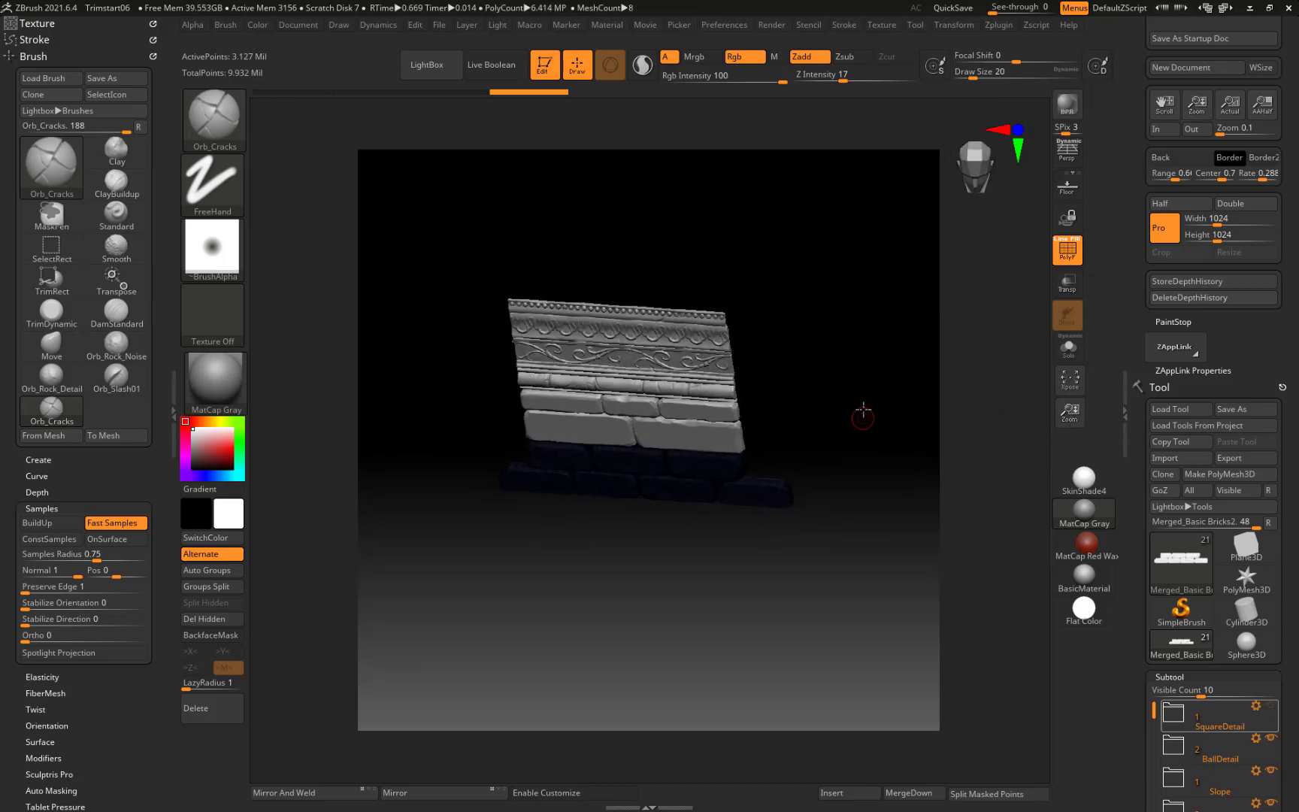
left_click_drag(863, 412, 884, 362, "shift")
left_click_drag(914, 428, 825, 258, "alt")
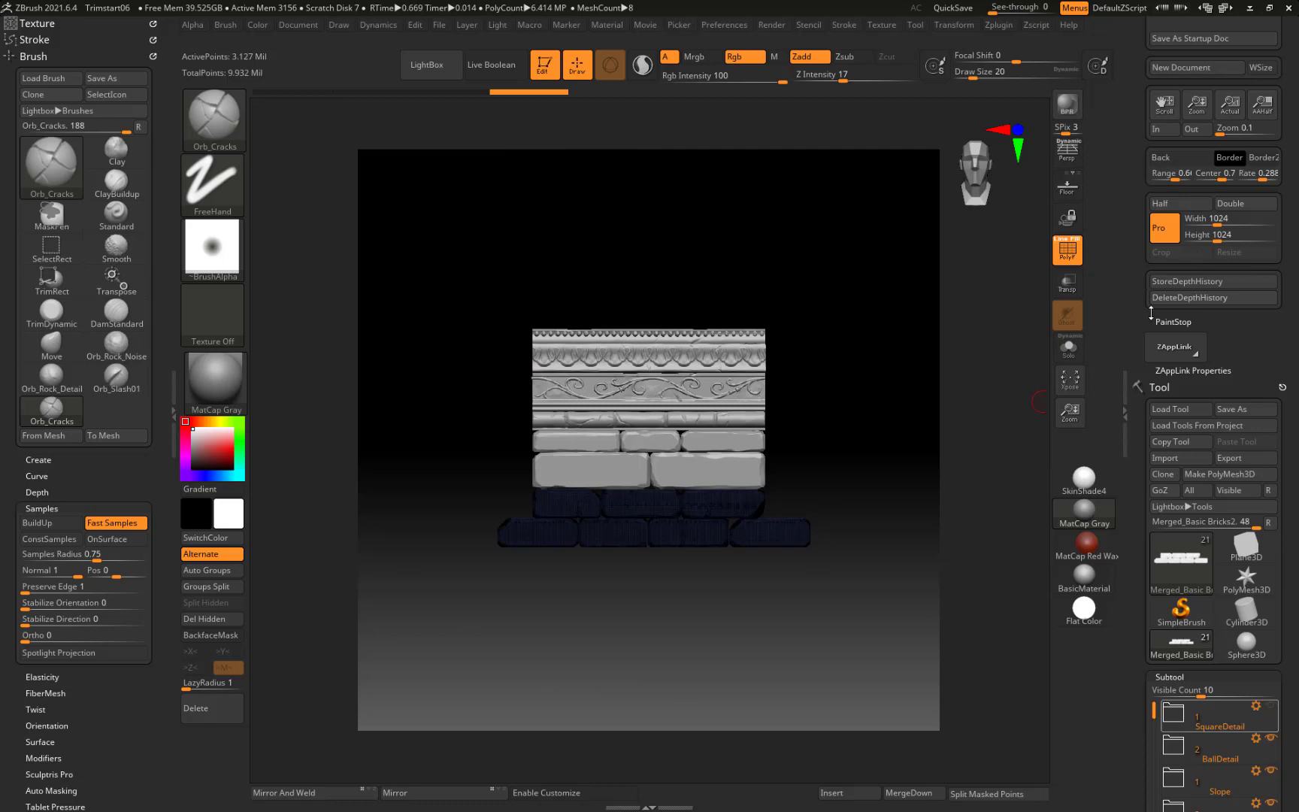
Step: Resize the document to 2048 by 2048 and accept the resize
left_click(1218, 234)
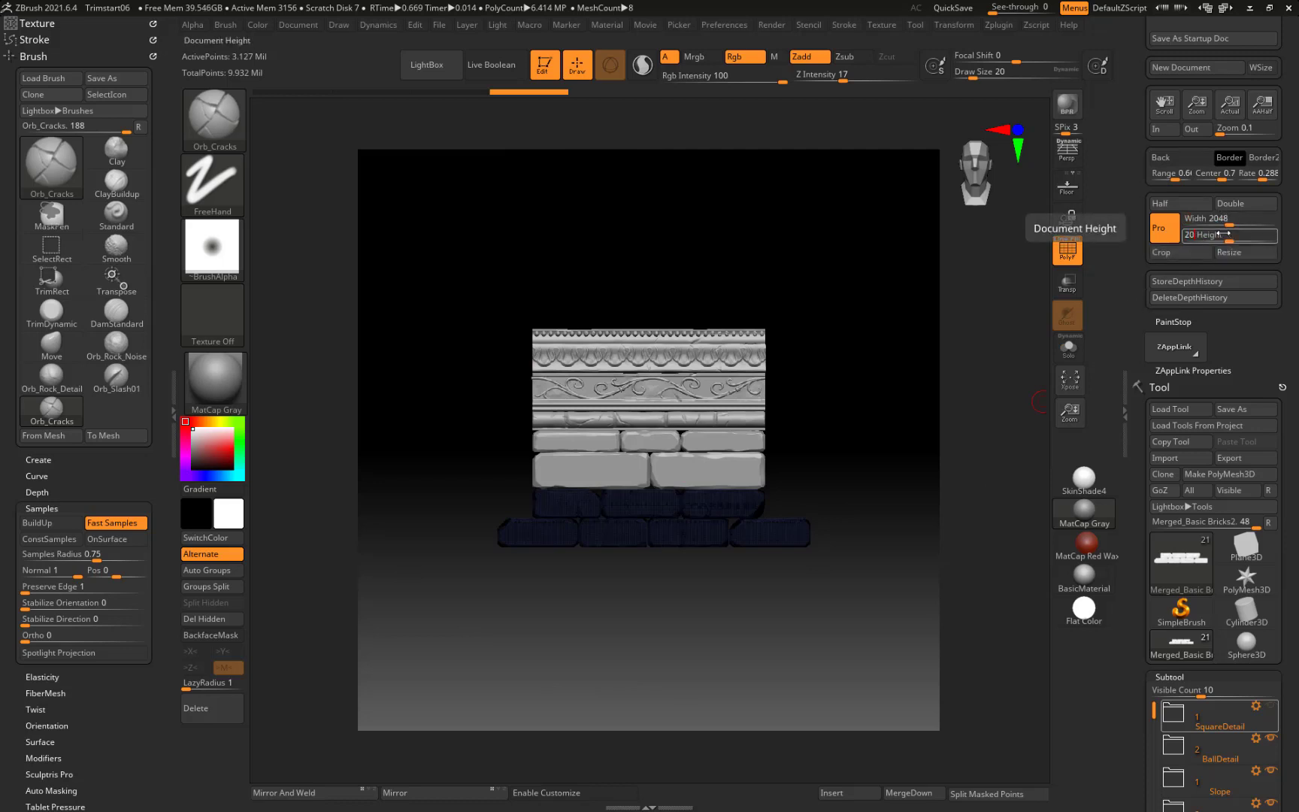
key("Return")
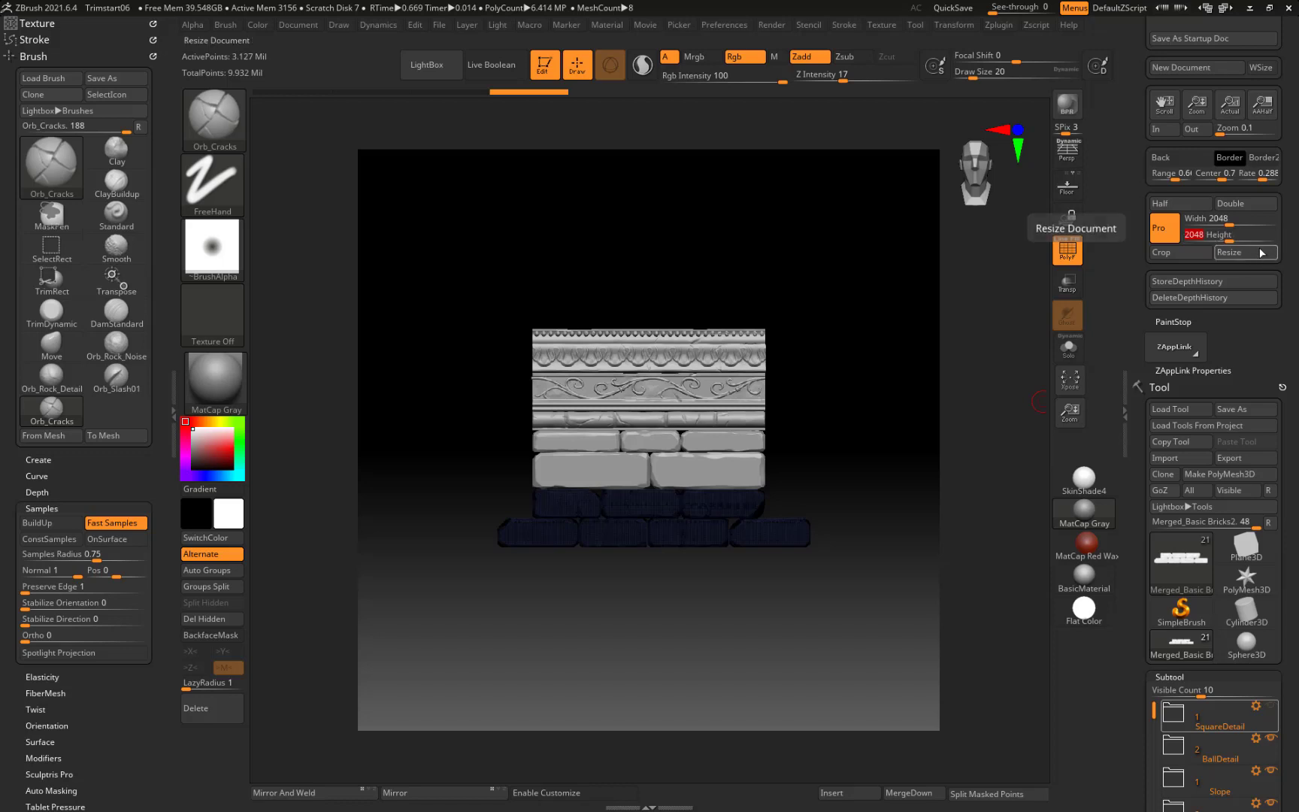
left_click(1233, 251)
left_click(680, 460)
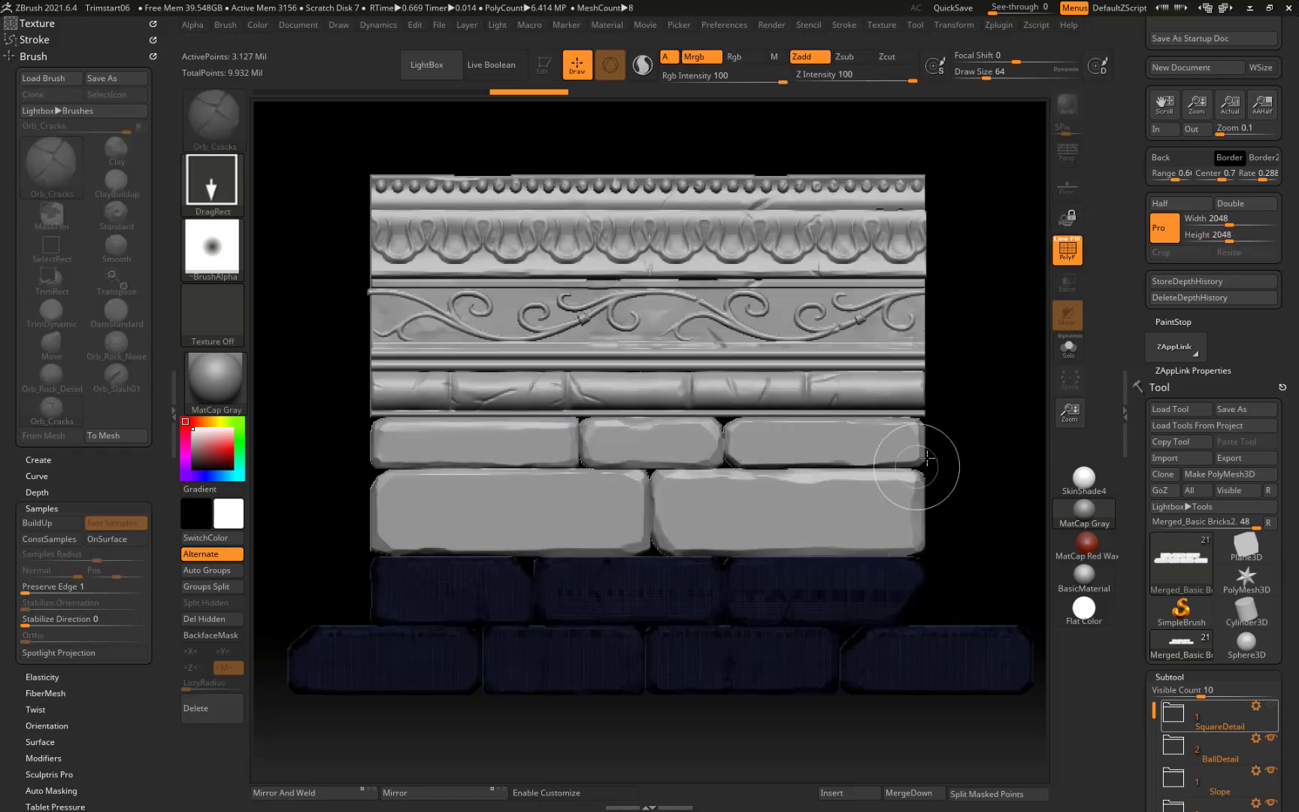
Step: Clear the canvas and redraw the trim sheet in Edit mode, snapped to the front view with the whole canvas in sight
key("ctrl")
key("ctrl+n")
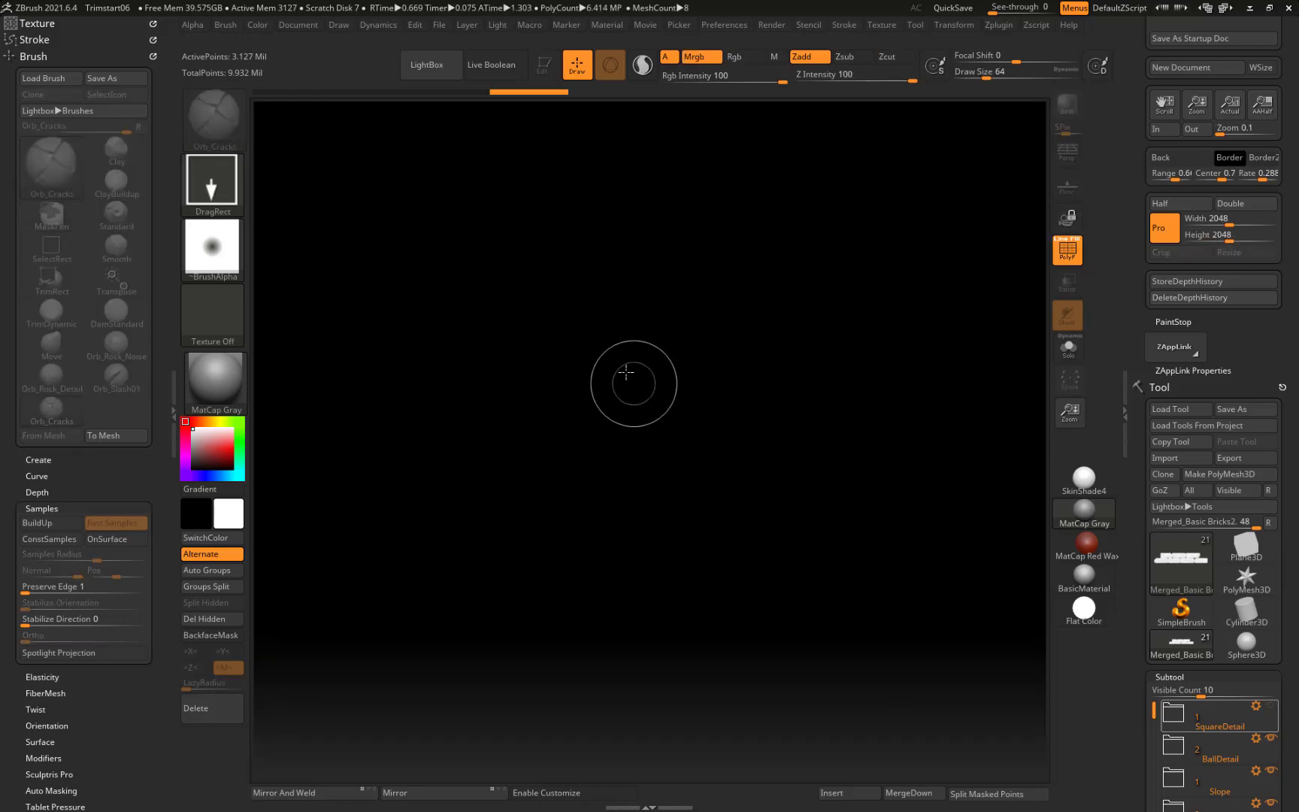
mouse_move(619, 365)
left_mouse_down()
mouse_move(684, 658)
mouse_move(613, 709)
left_mouse_up()
key("t")
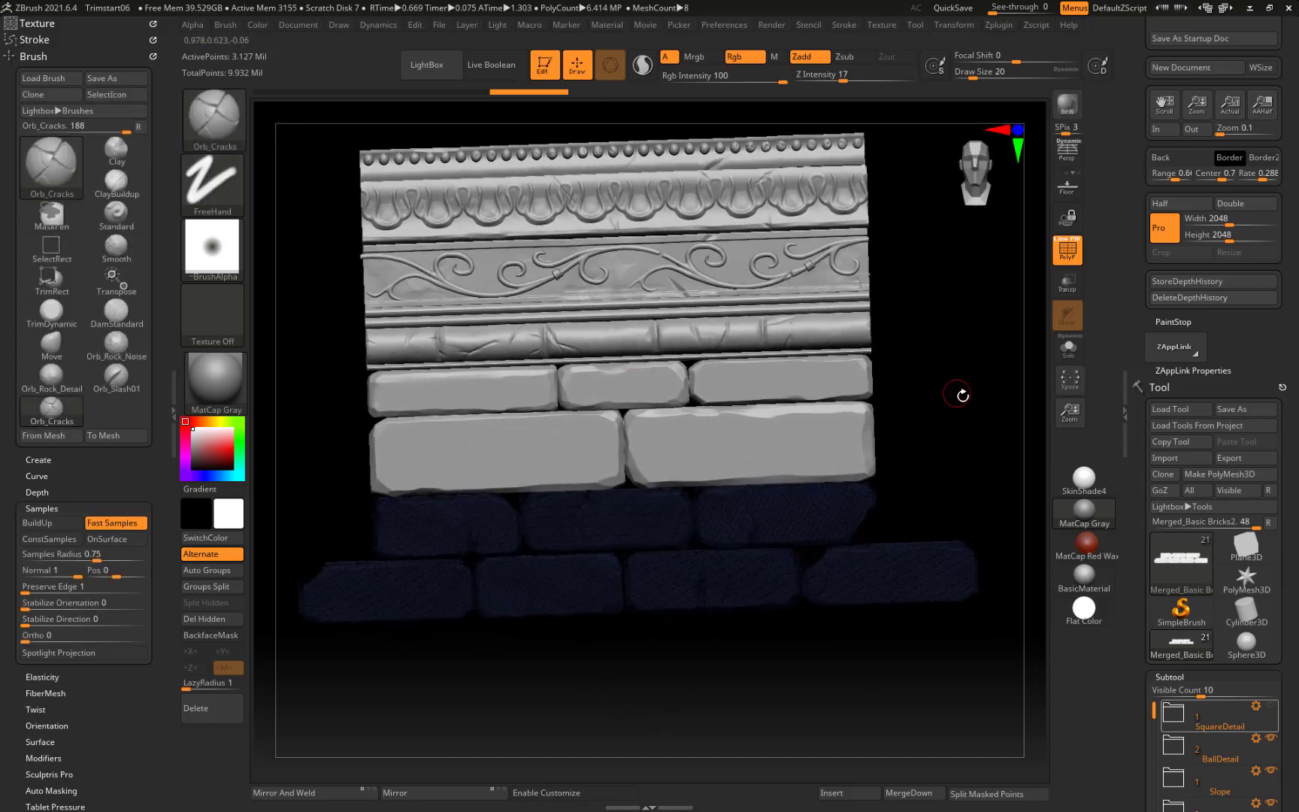
left_click_drag(965, 395, 963, 493, "alt")
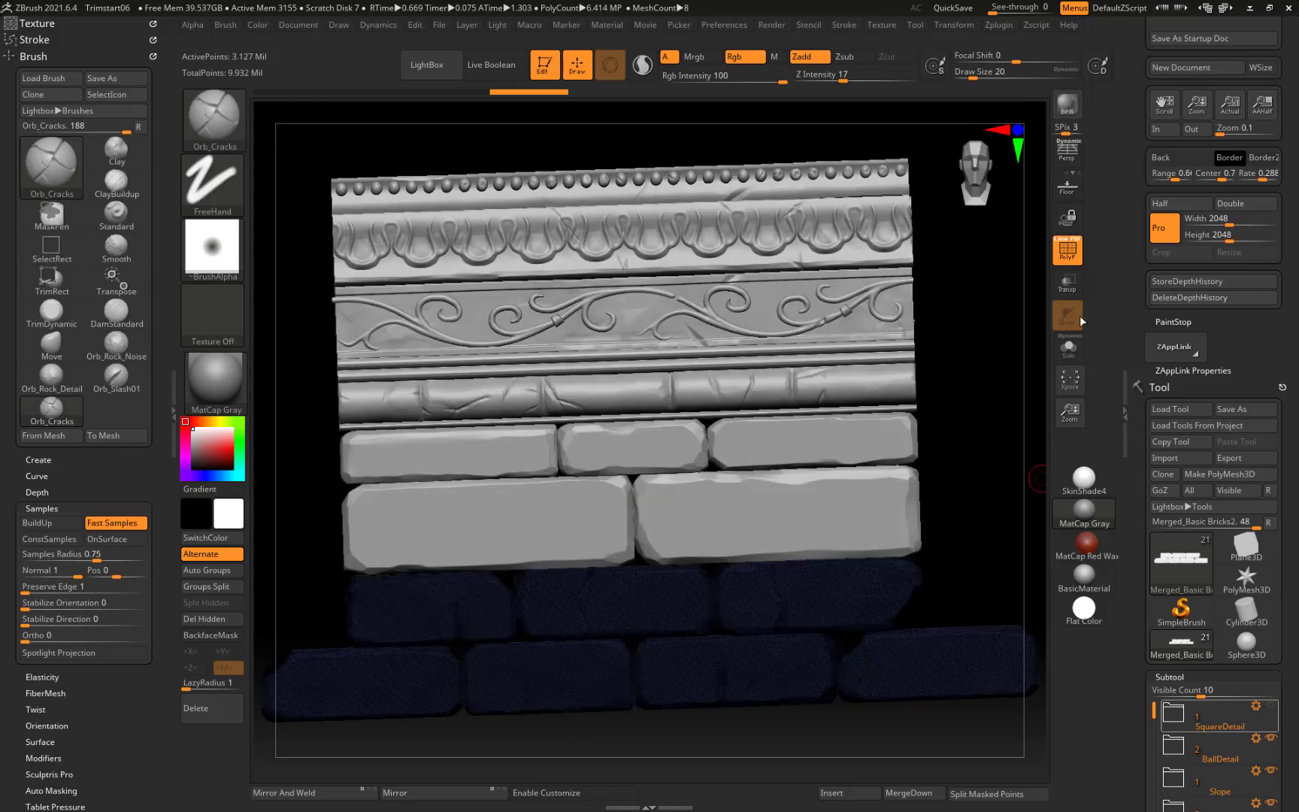
left_click_drag(1069, 412, 501, 330)
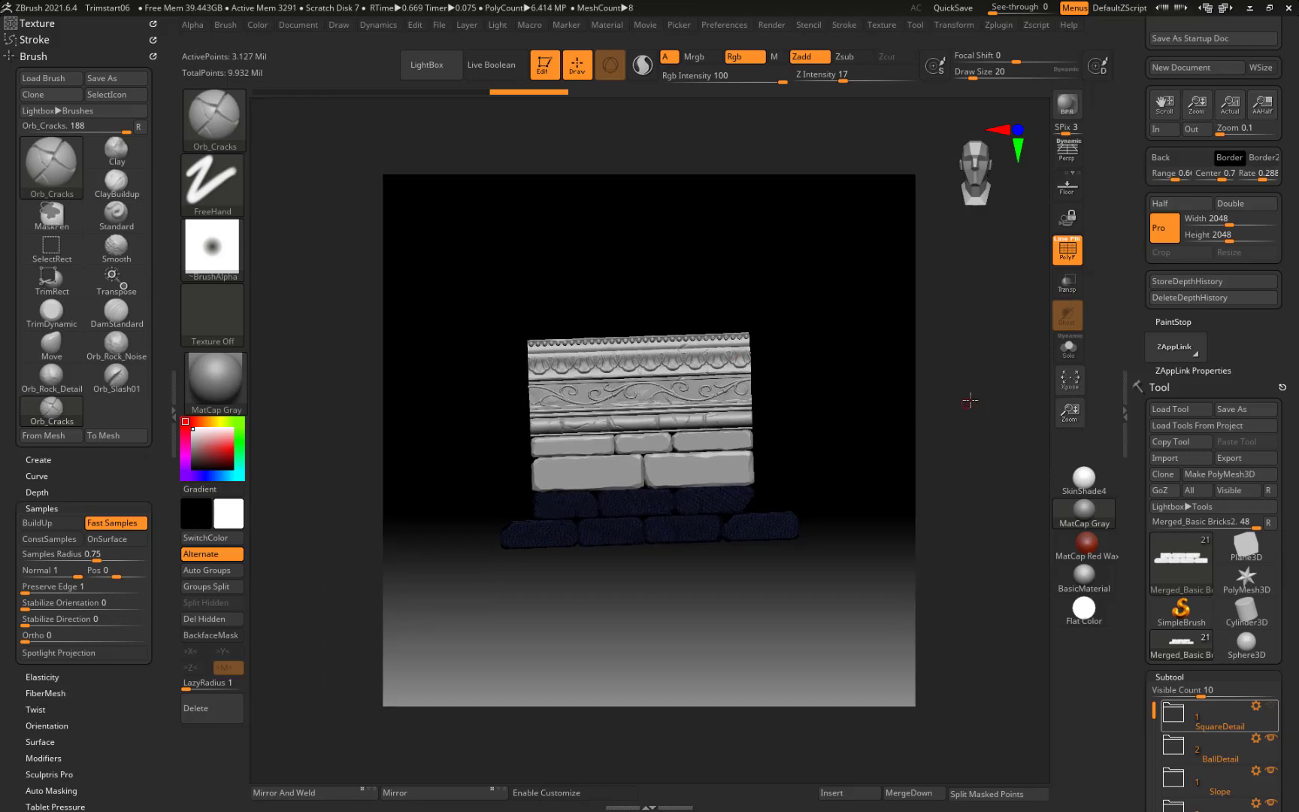
mouse_move(969, 401)
left_mouse_down("shift")
mouse_move(1015, 432)
mouse_move(904, 430)
mouse_move(1010, 454)
left_mouse_up("shift")
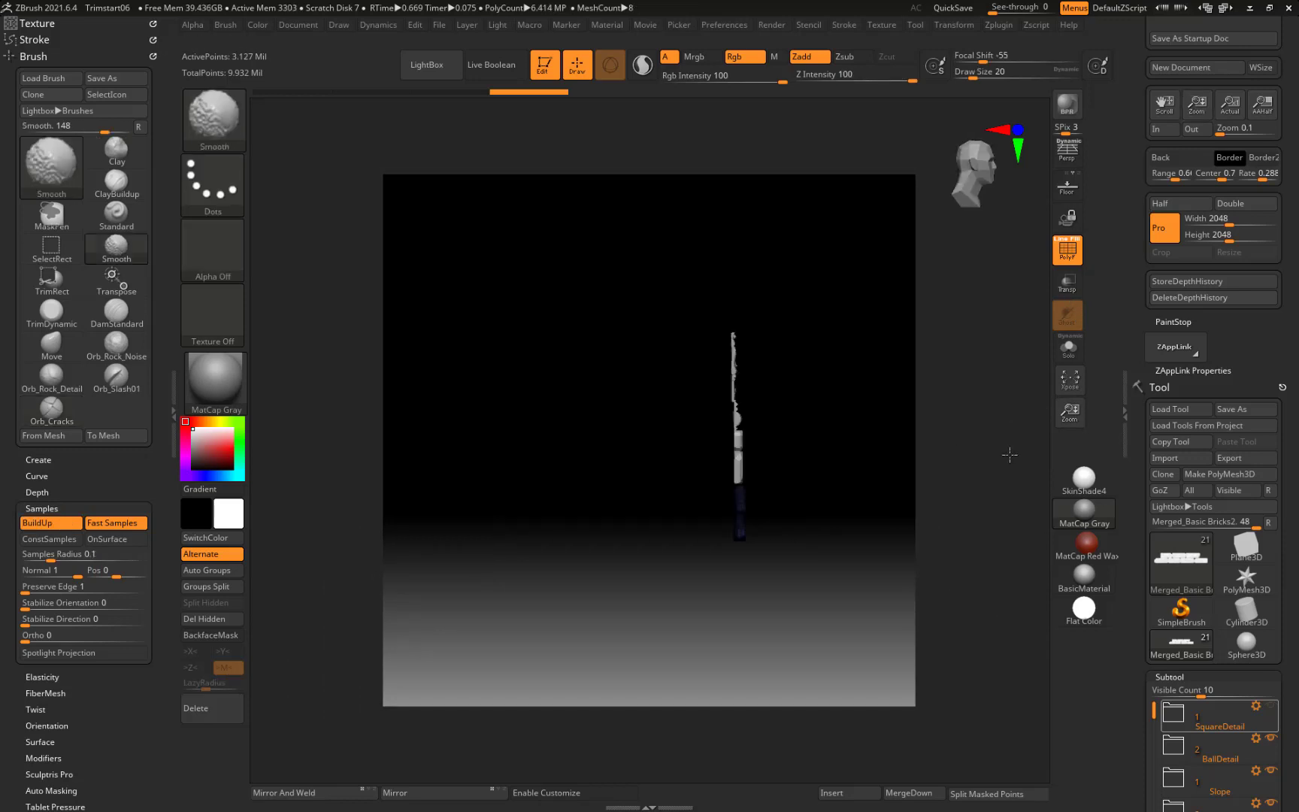
mouse_move(872, 440)
left_mouse_down("shift")
mouse_move(670, 429)
mouse_move(998, 454)
mouse_move(801, 438)
mouse_move(883, 488)
mouse_move(857, 498)
mouse_move(906, 505)
mouse_move(838, 562)
mouse_move(879, 649)
mouse_move(887, 455)
left_mouse_up("shift")
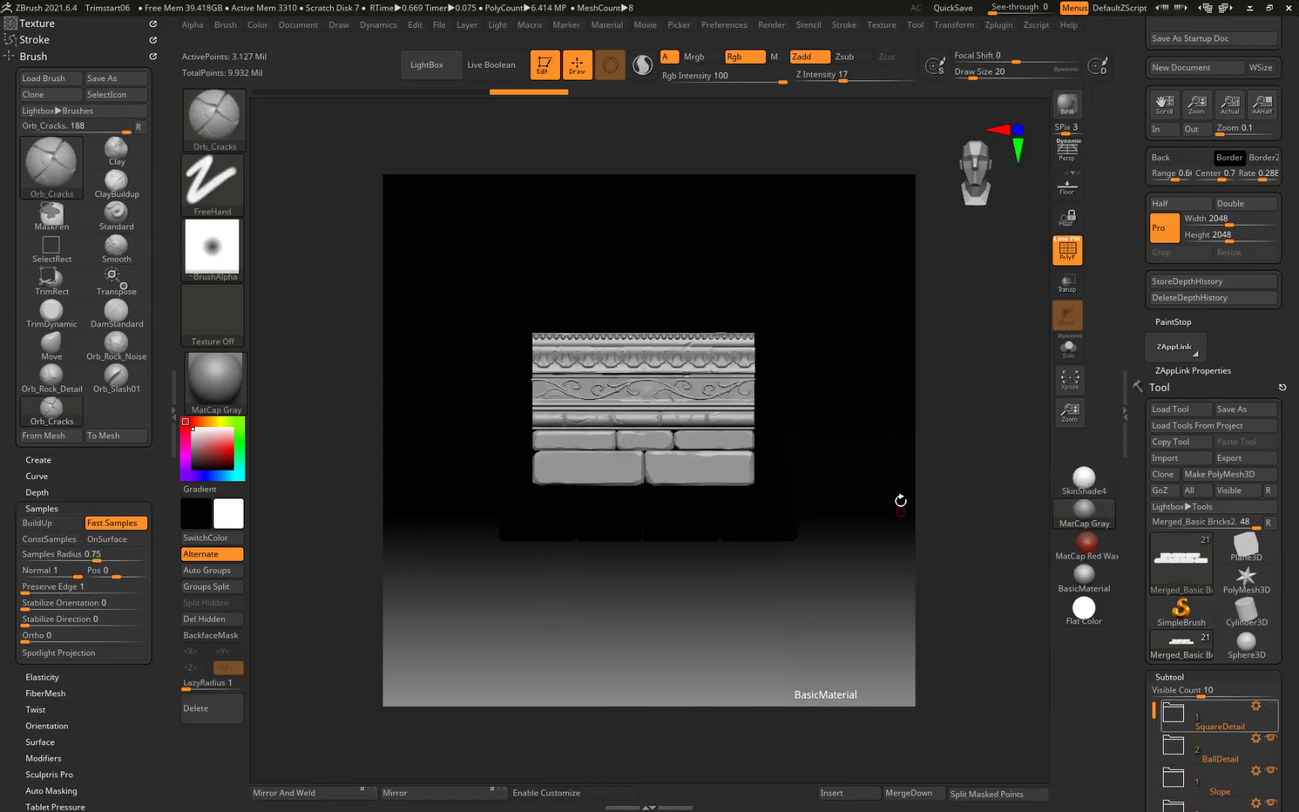
Step: Turn off the polyframe display and collapse the Document palette in the tray
key("shift")
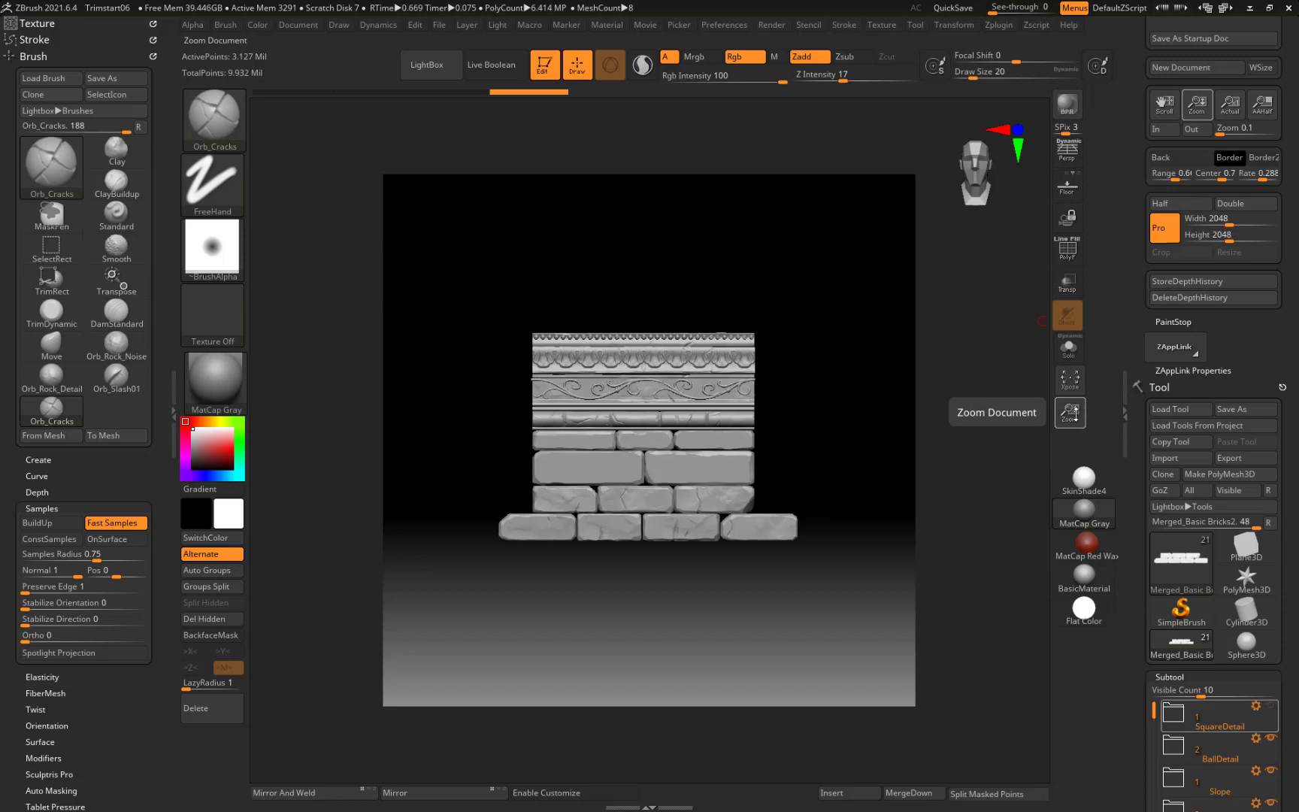
left_click_drag(1073, 412, 1081, 387)
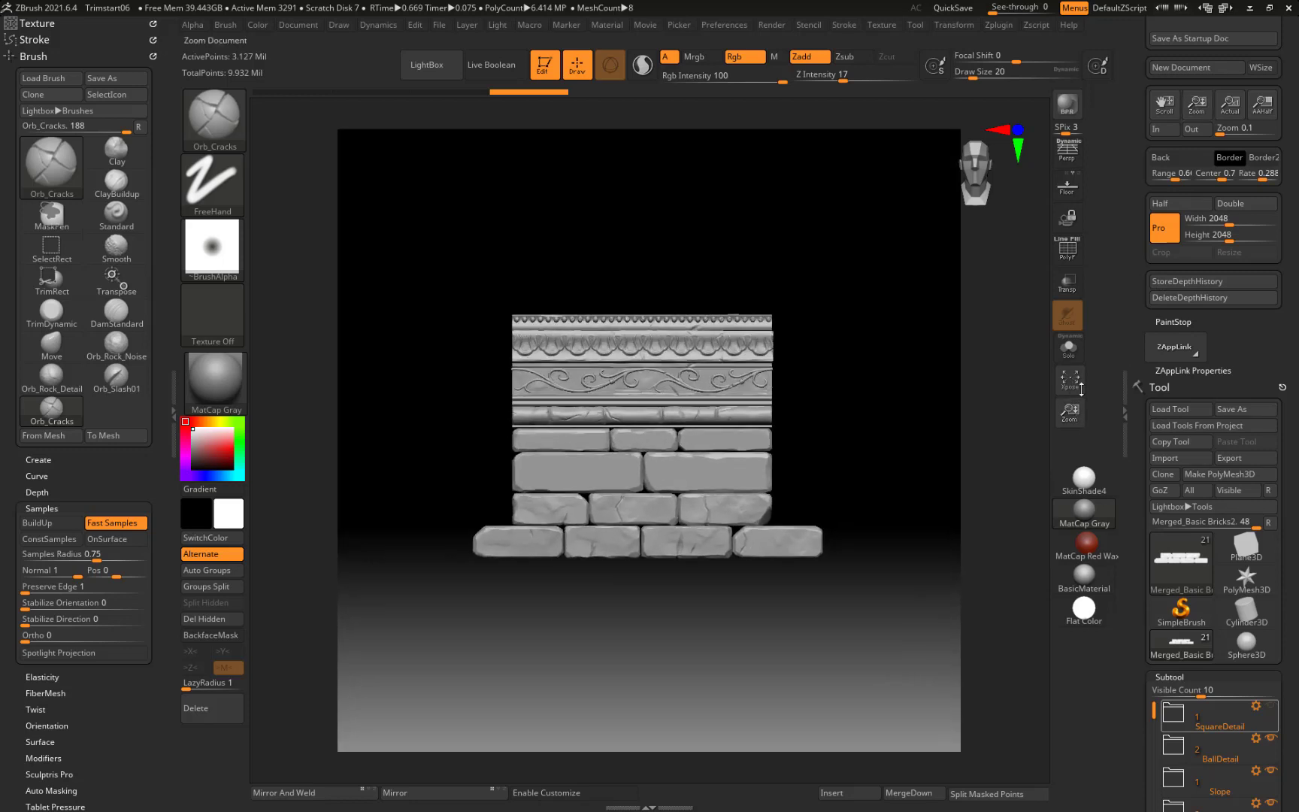
left_click_drag(1135, 75, 1143, 233)
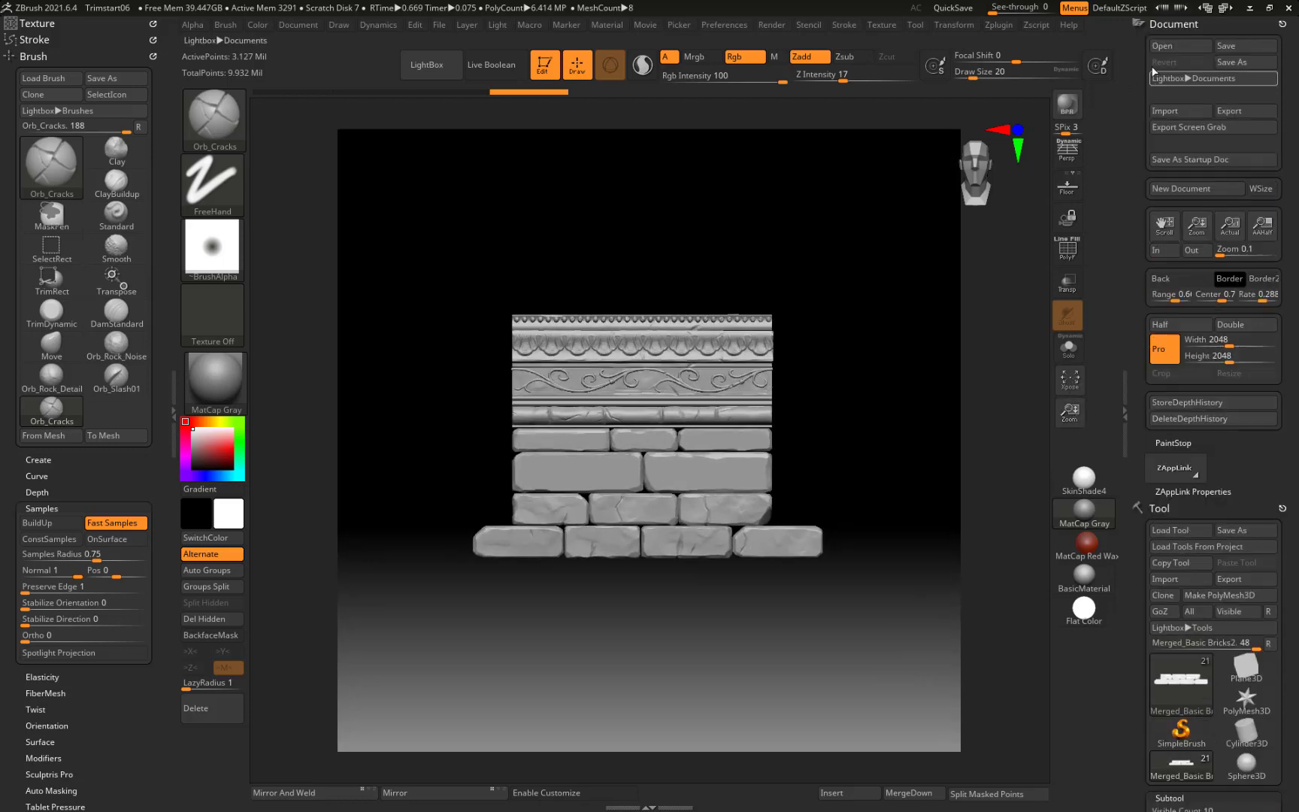
left_click(1160, 24)
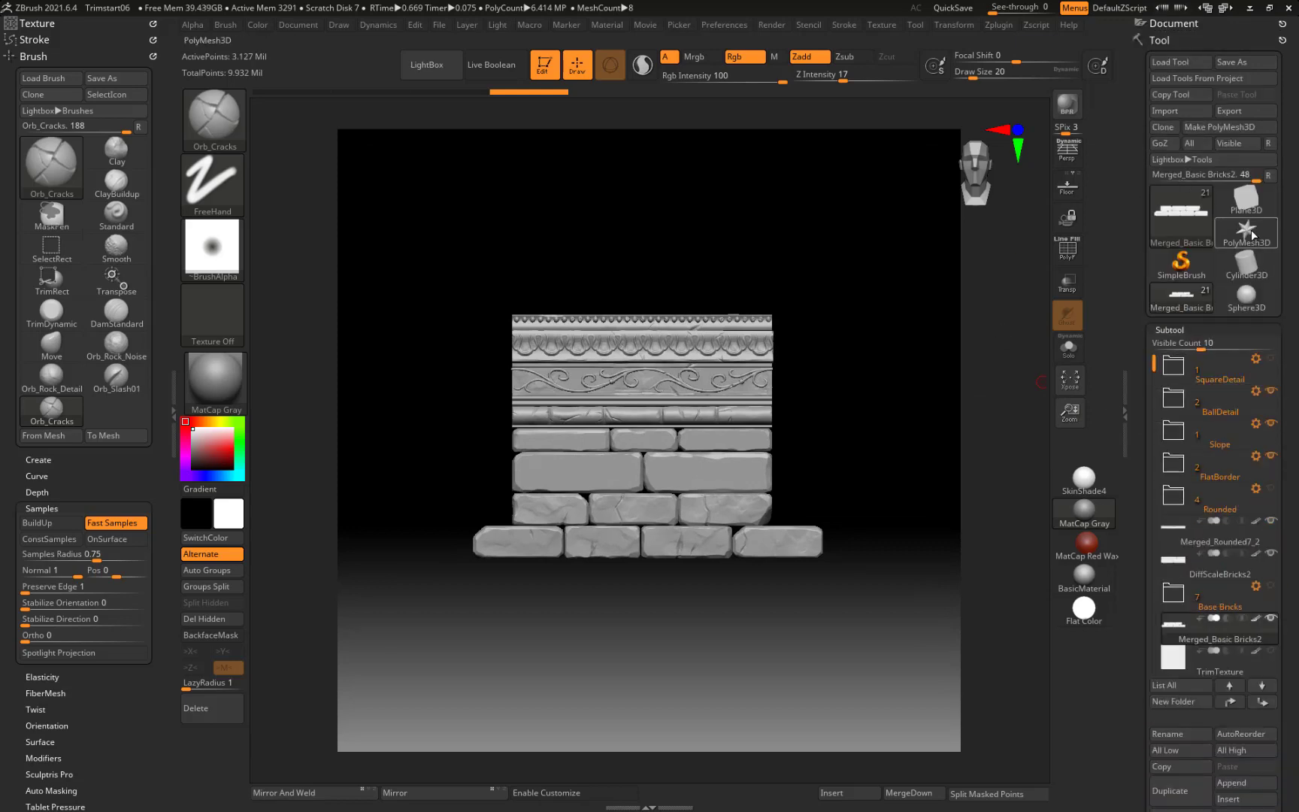
Step: Try Plane3D as the active tool and switch back to the Merged_Basic Bricks2 tool
mouse_move(1258, 197)
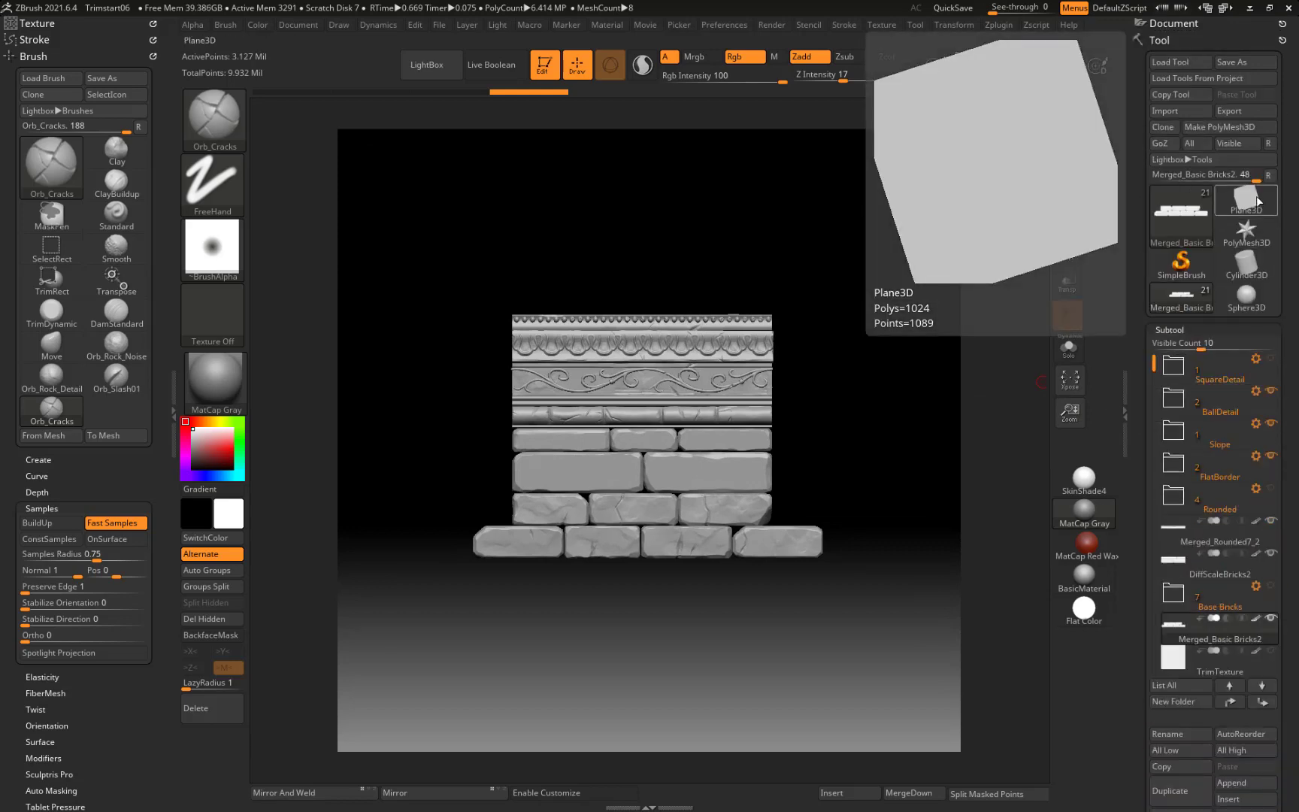
left_click(1258, 197)
left_click(1247, 228)
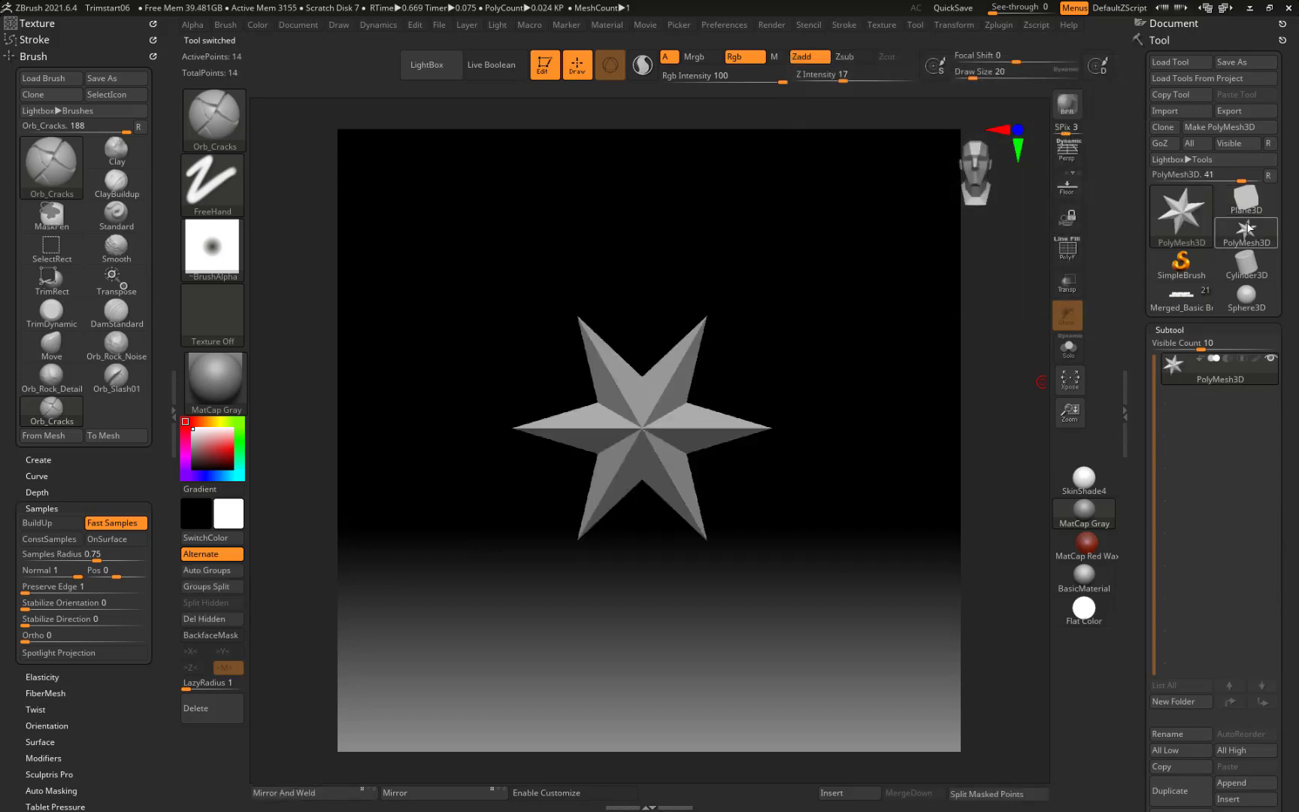
left_click(1248, 233)
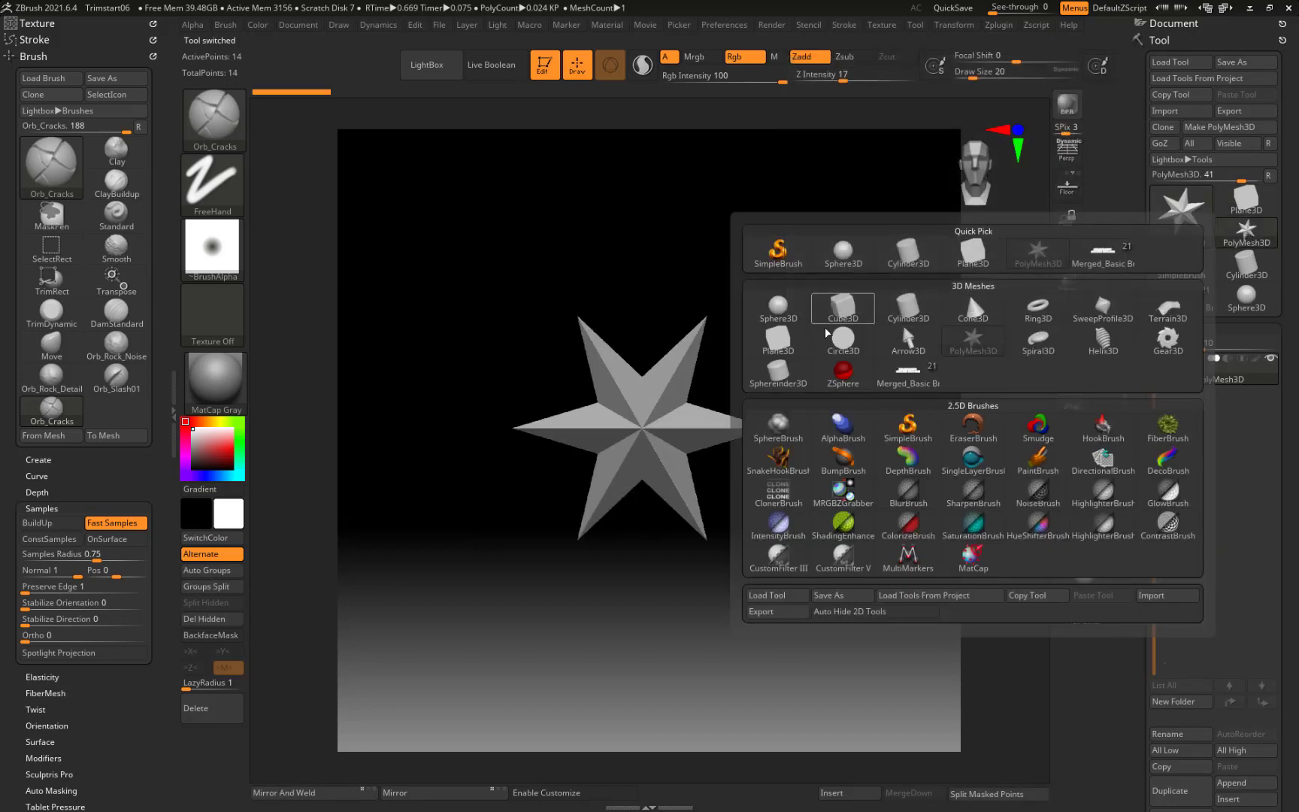
left_click(779, 340)
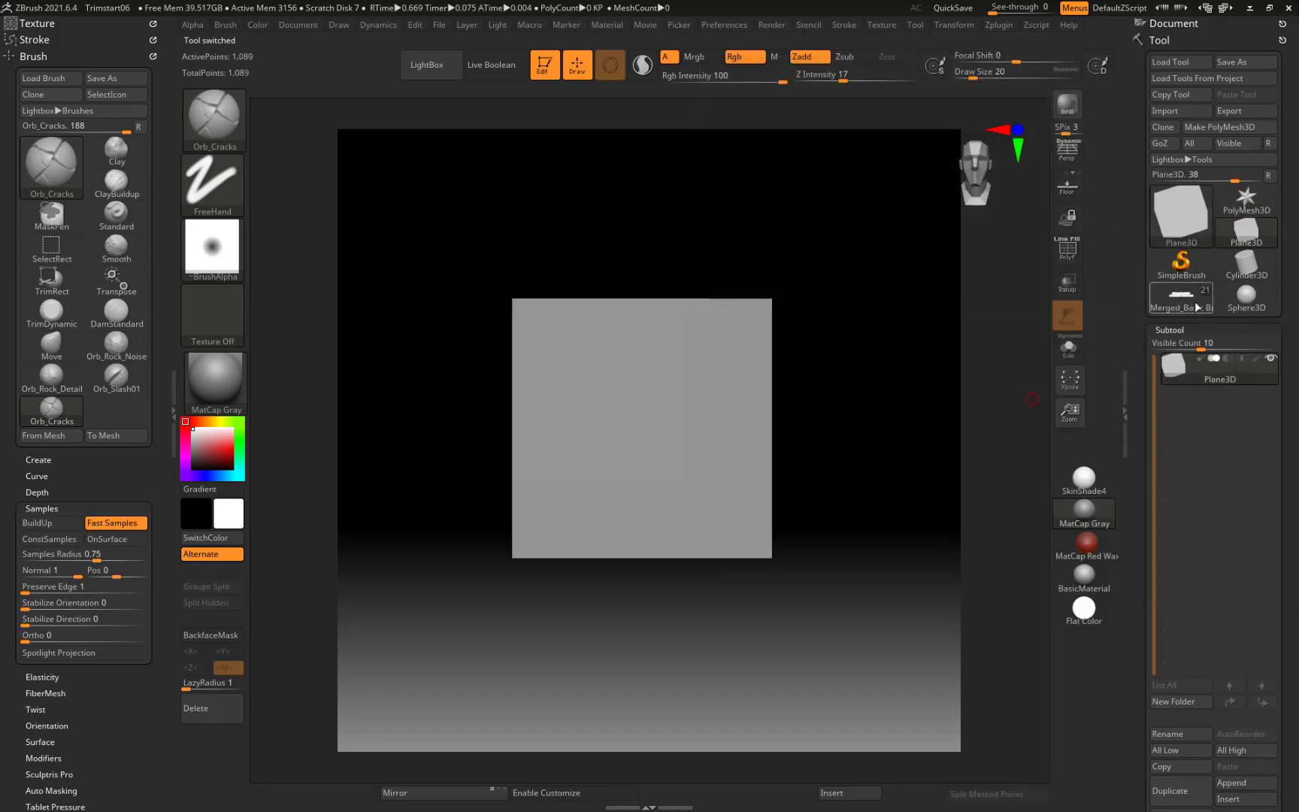
left_click(1194, 301)
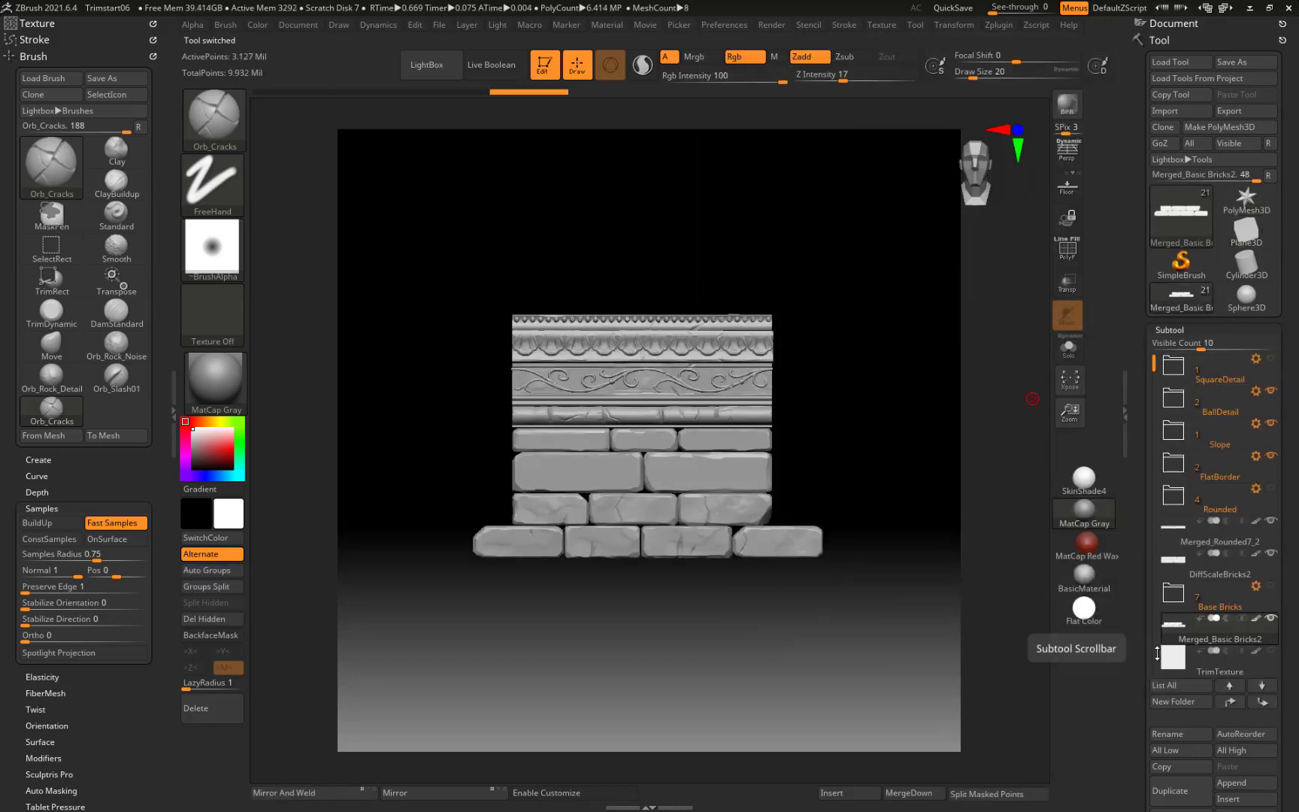
Step: Delete the TrimTexture subtool from the trim sheet and accept the deletion
left_click(1195, 660)
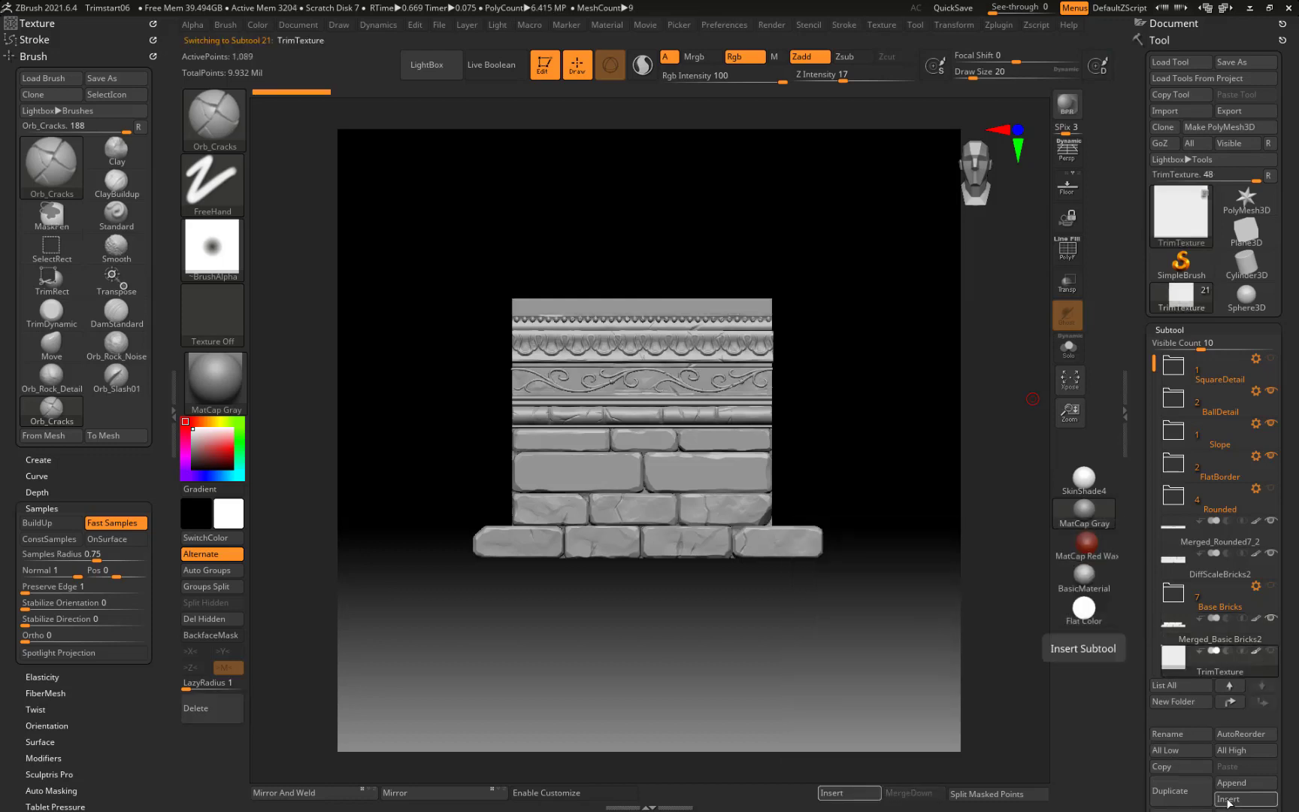
left_click_drag(1133, 734, 1139, 648)
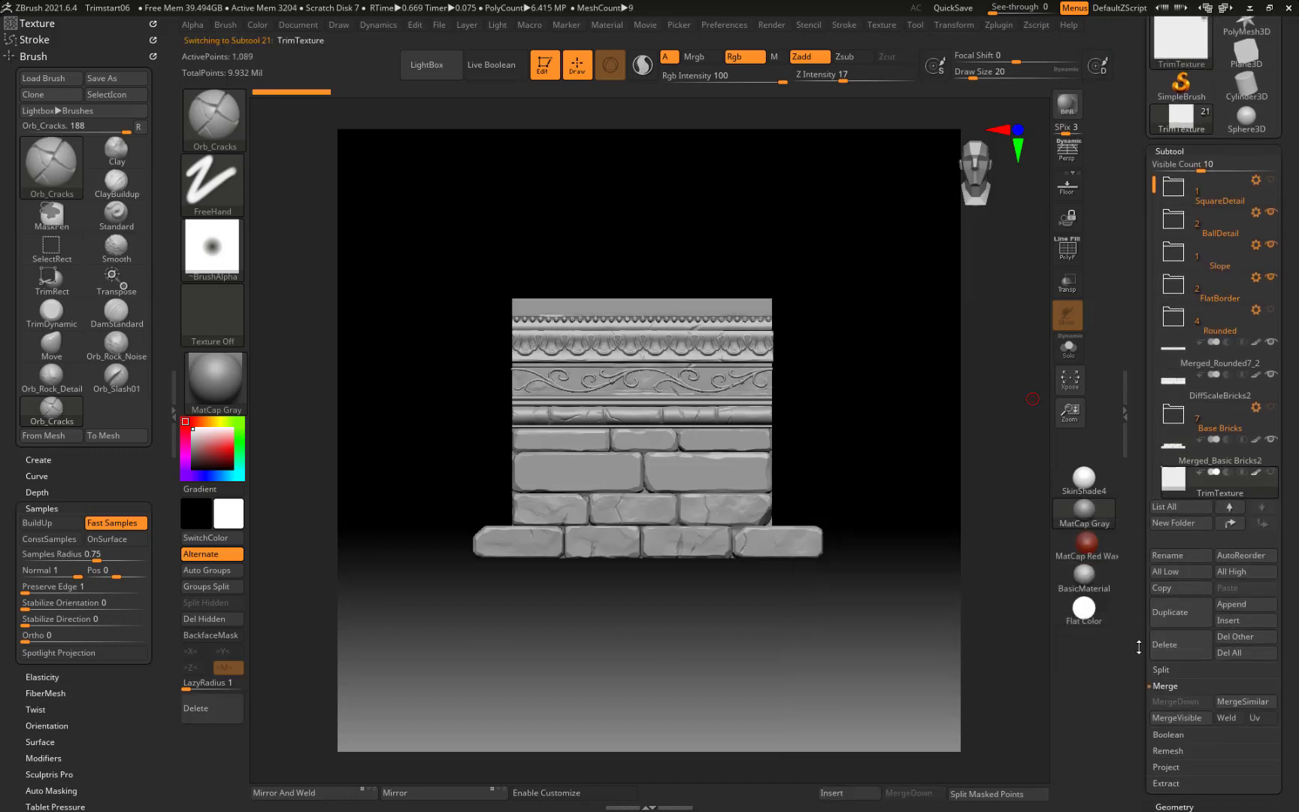
left_click(1160, 645)
left_click(1057, 673)
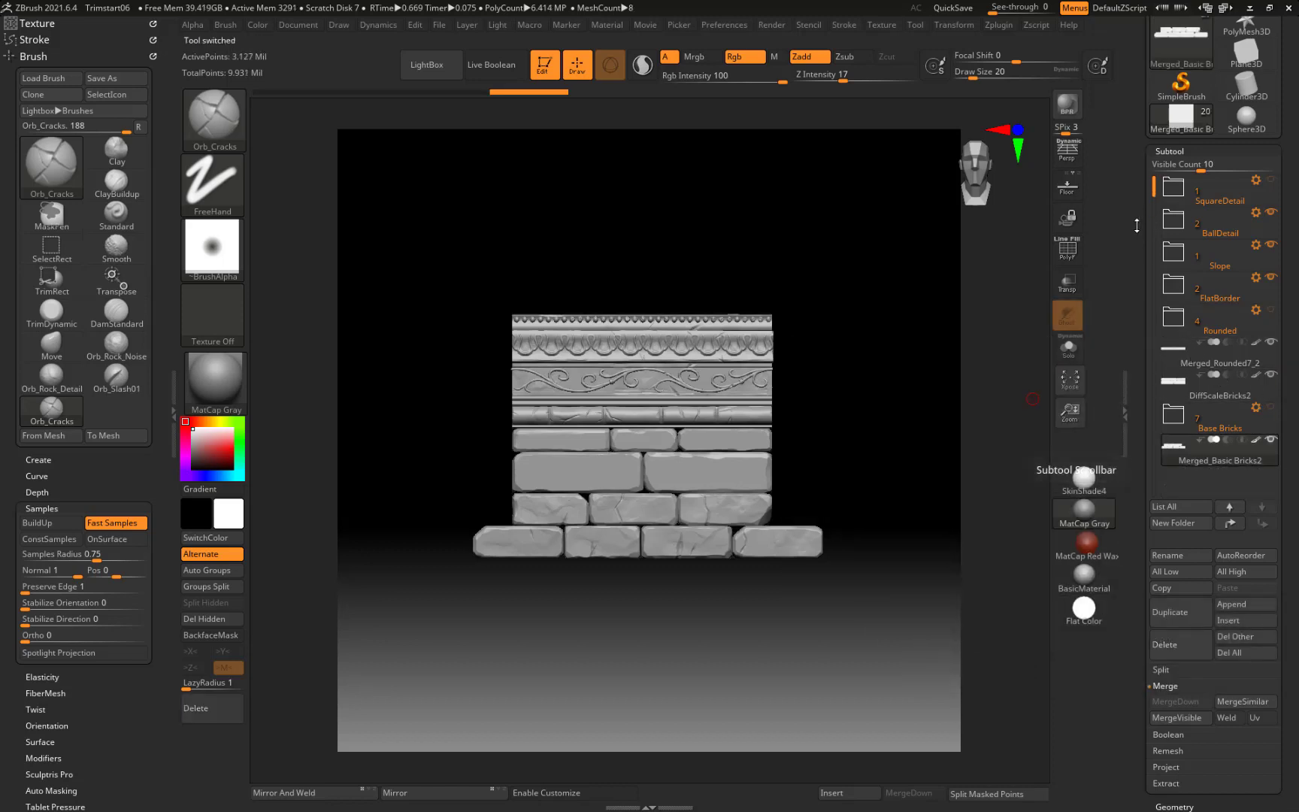
Step: Insert a Plane3D mesh as a new subtool below Merged_Basic Bricks2 and check its depth from the side
mouse_move(1137, 225)
left_mouse_down()
mouse_move(1134, 295)
mouse_move(1134, 200)
left_mouse_up()
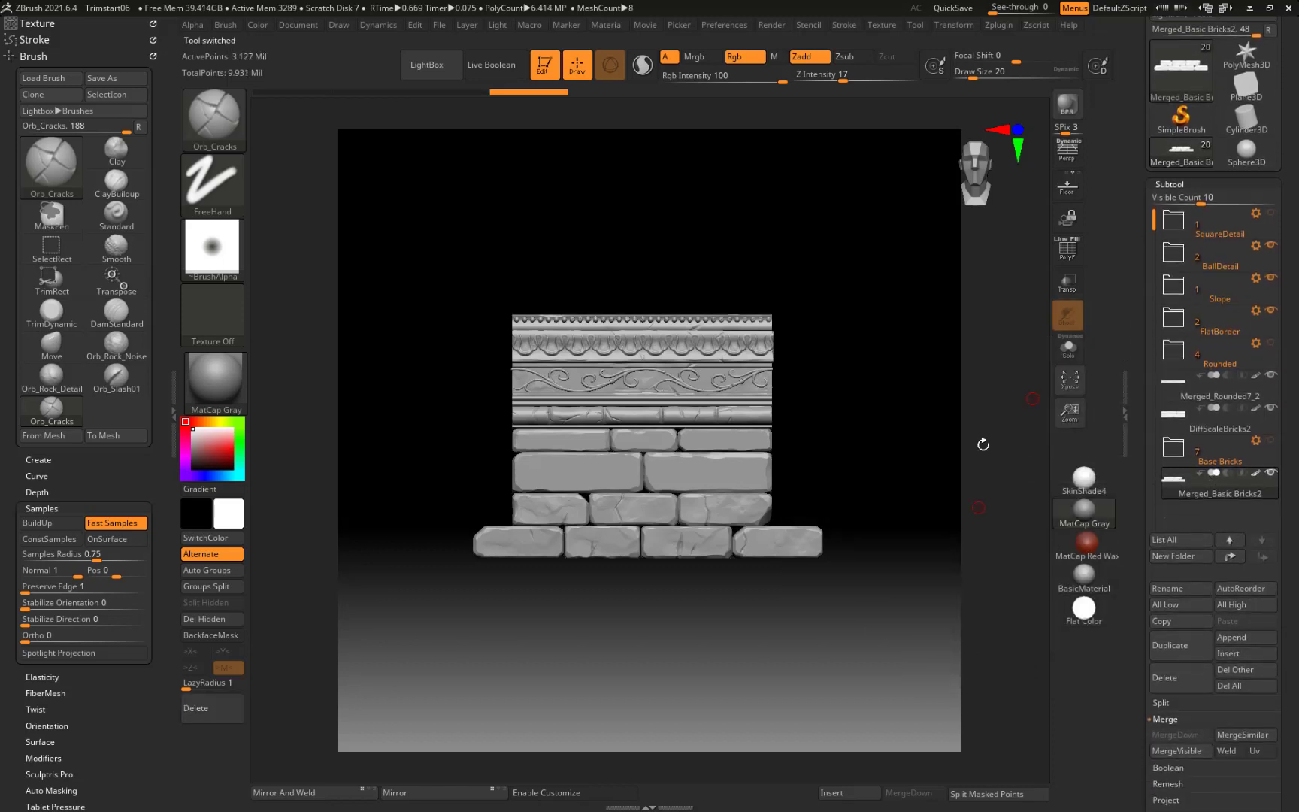
left_click(848, 792)
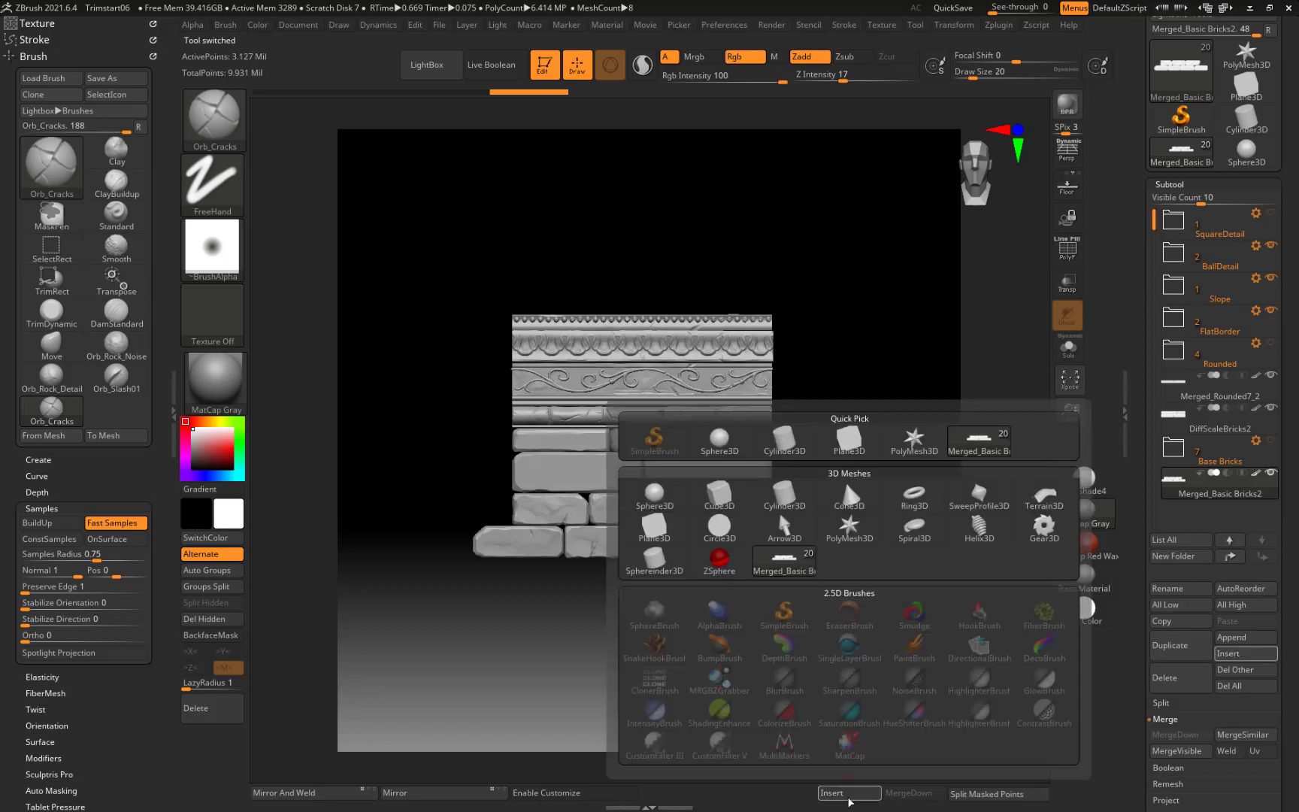
mouse_move(649, 524)
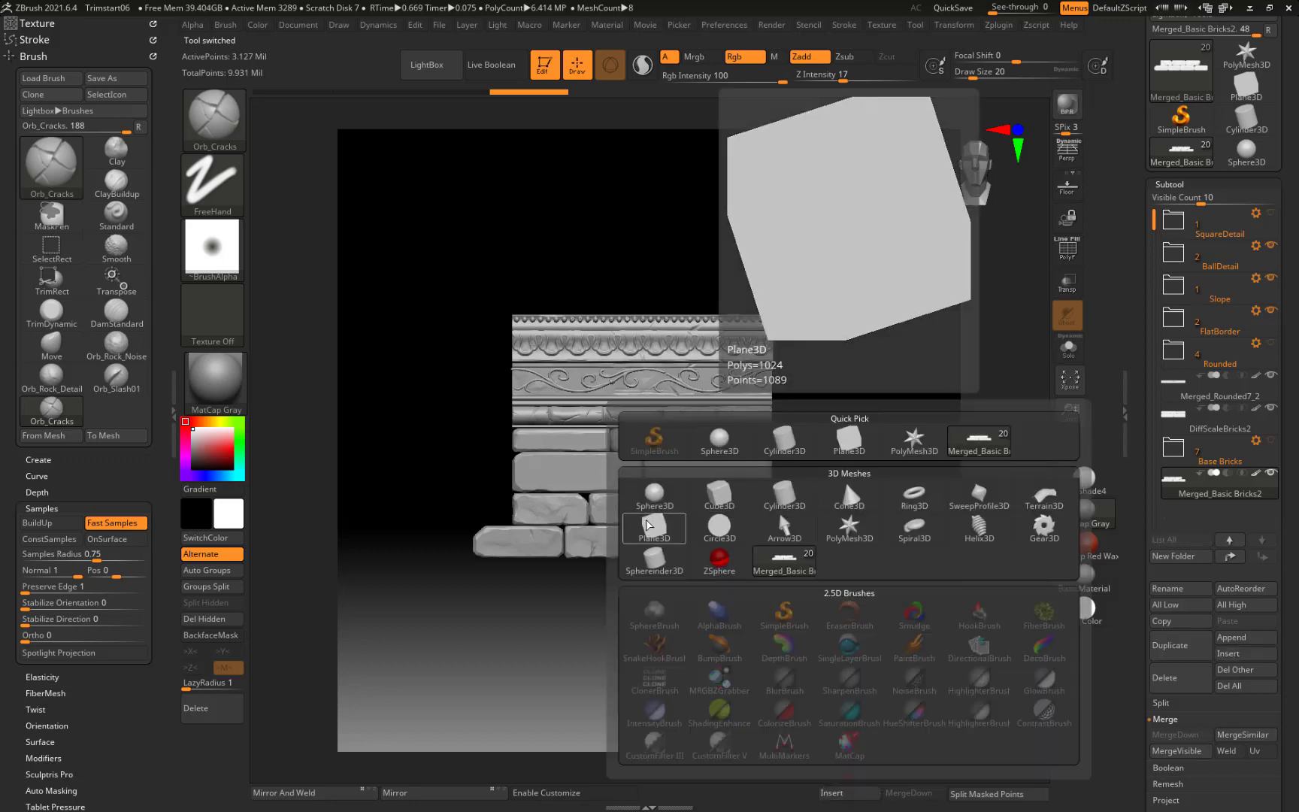
left_click(649, 524)
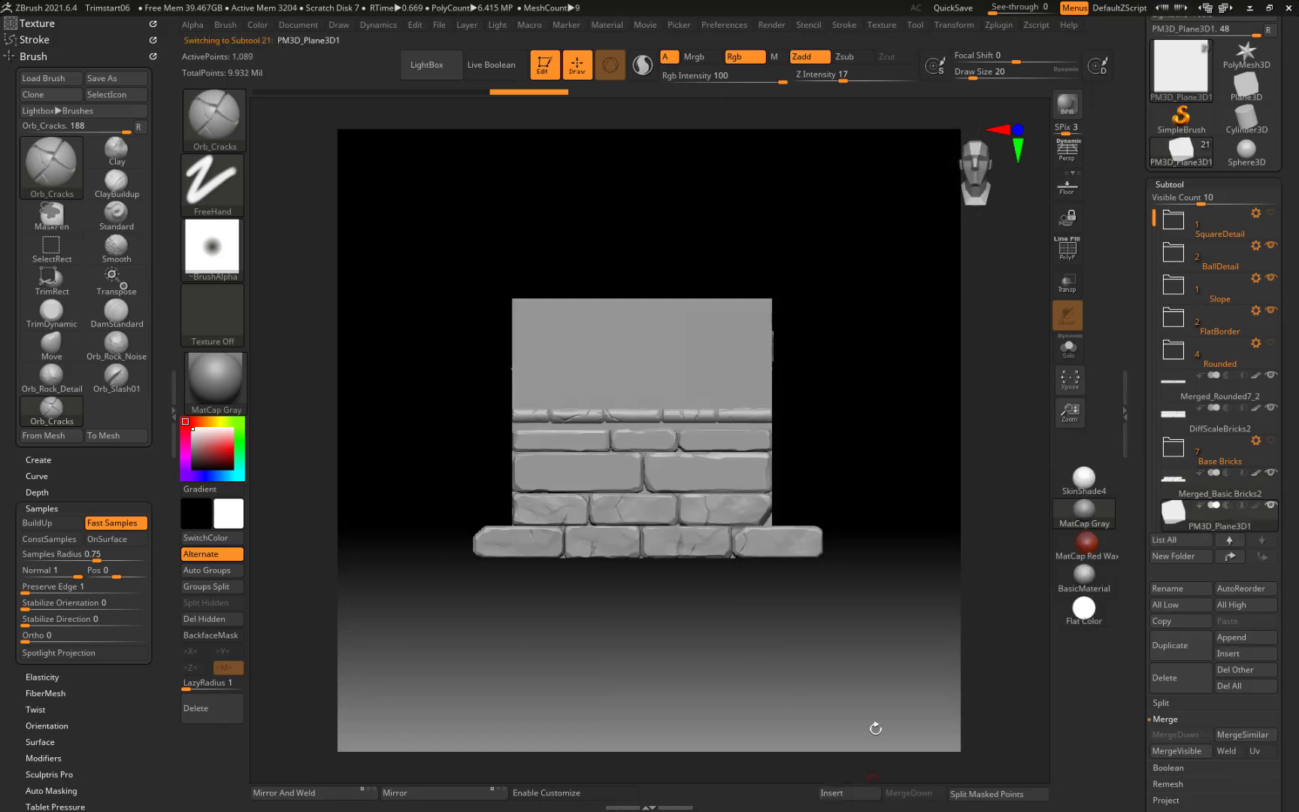
left_click_drag(937, 542, 927, 383)
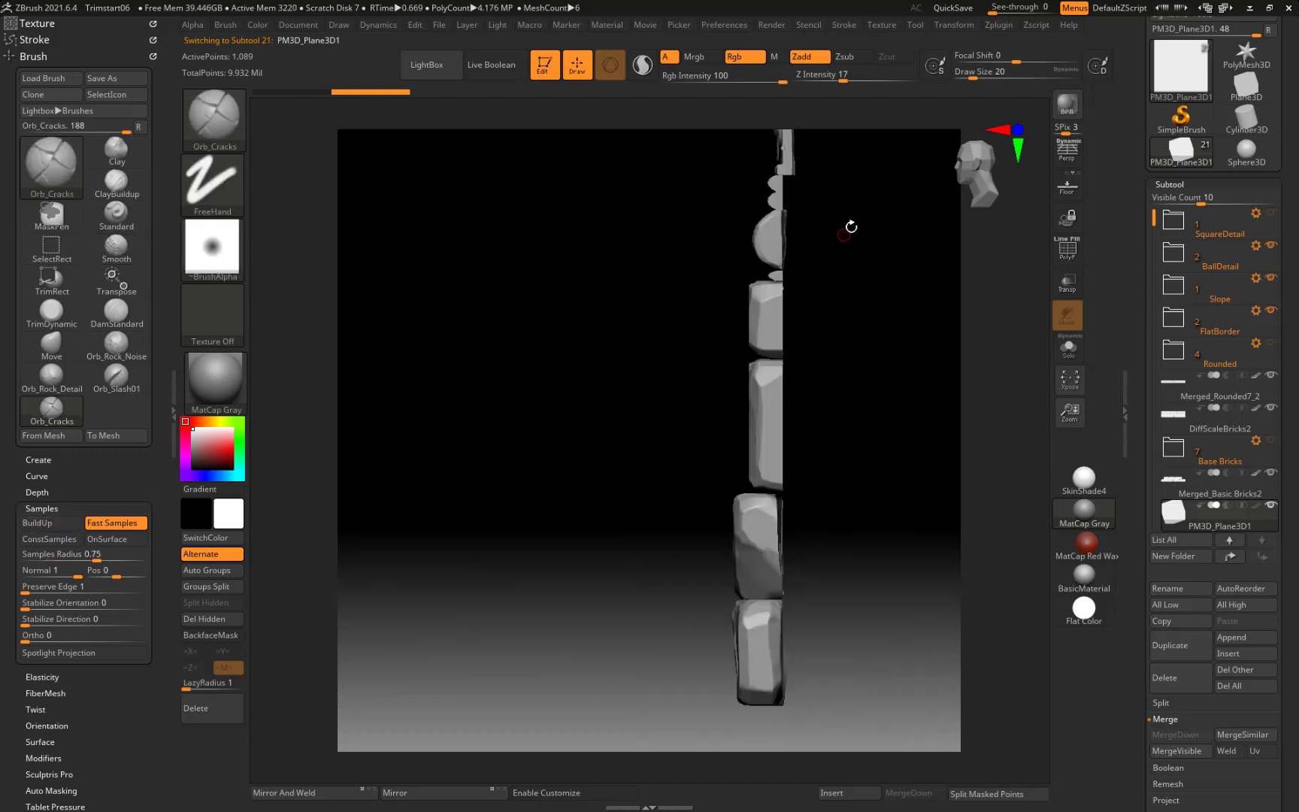
Step: Select the FlatBorder subtool, display its polyframe, and hide the PM3D_Plane3D1 subtool
left_click_drag(758, 364, 625, 320)
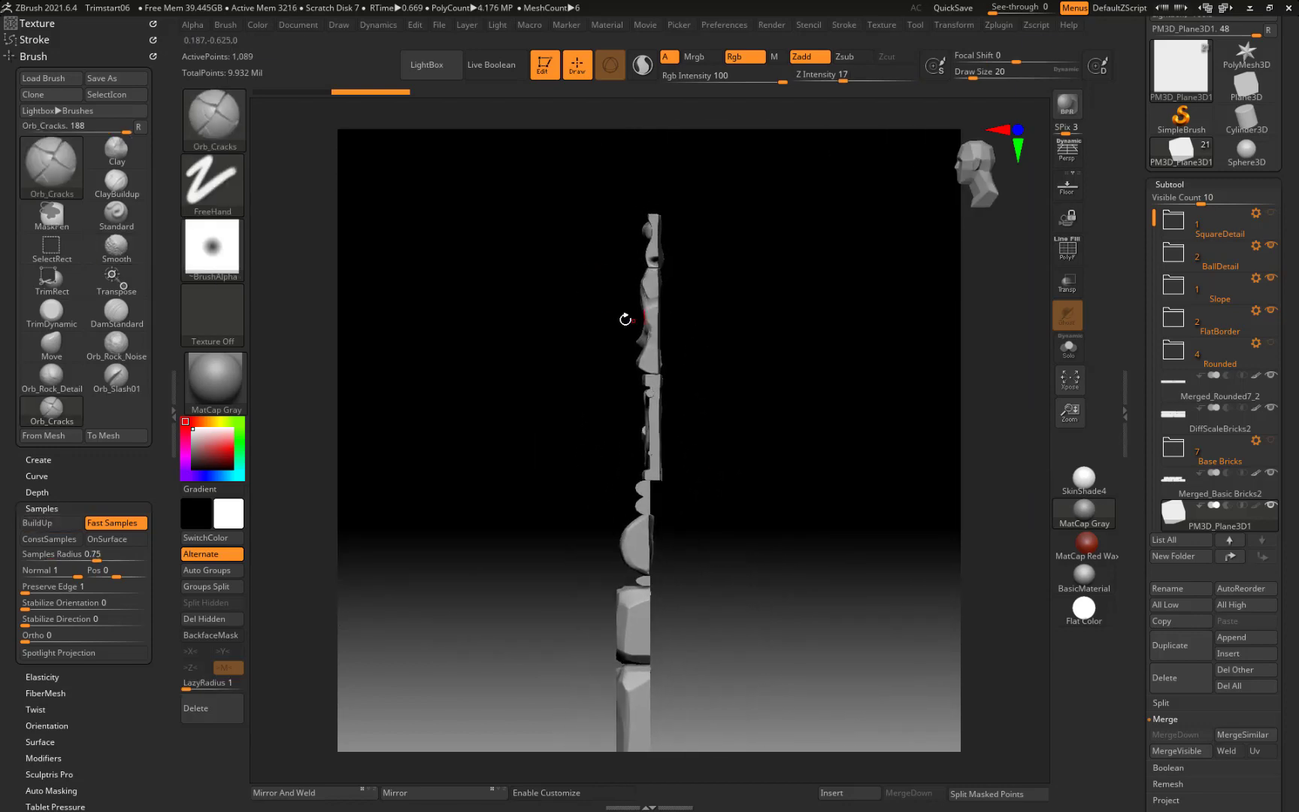
left_click_drag(815, 465, 772, 411)
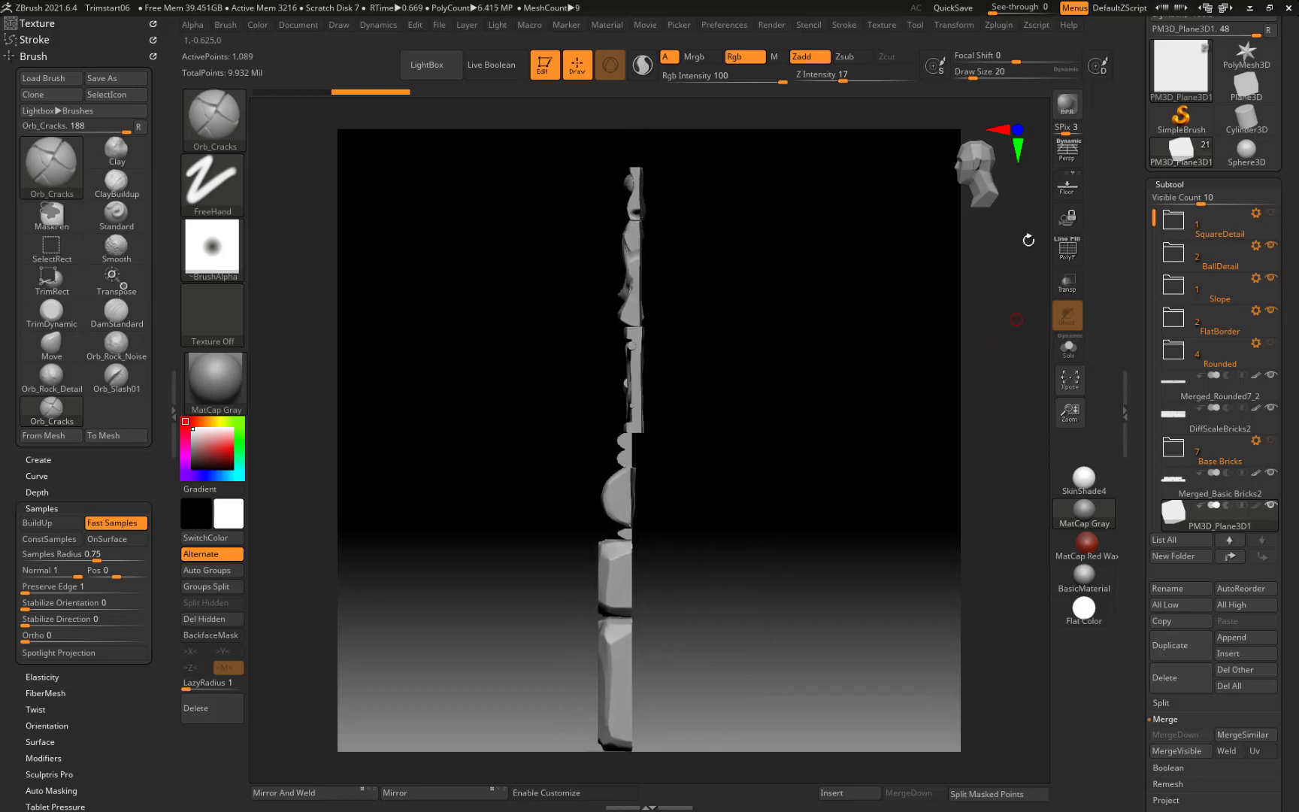
left_click(638, 432, "alt")
key("ctrl+shift")
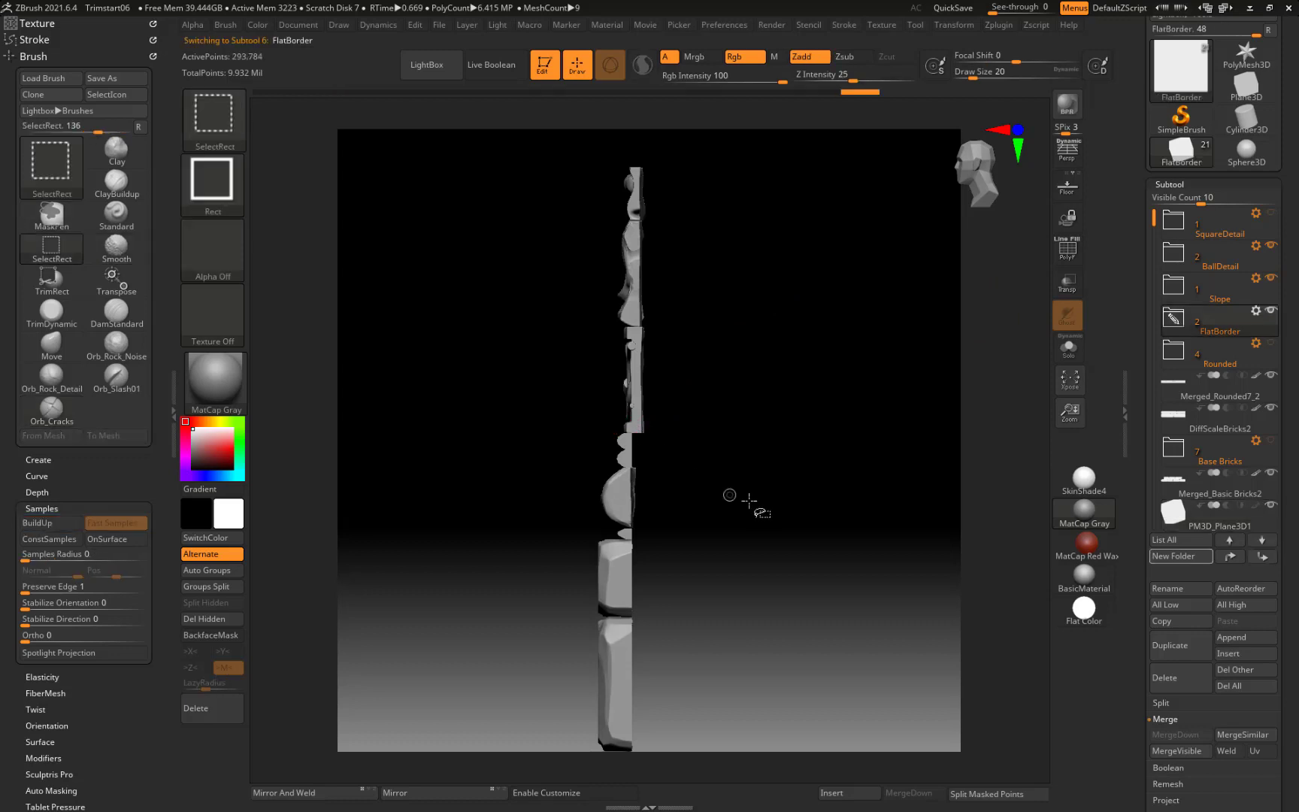
key("shift+f")
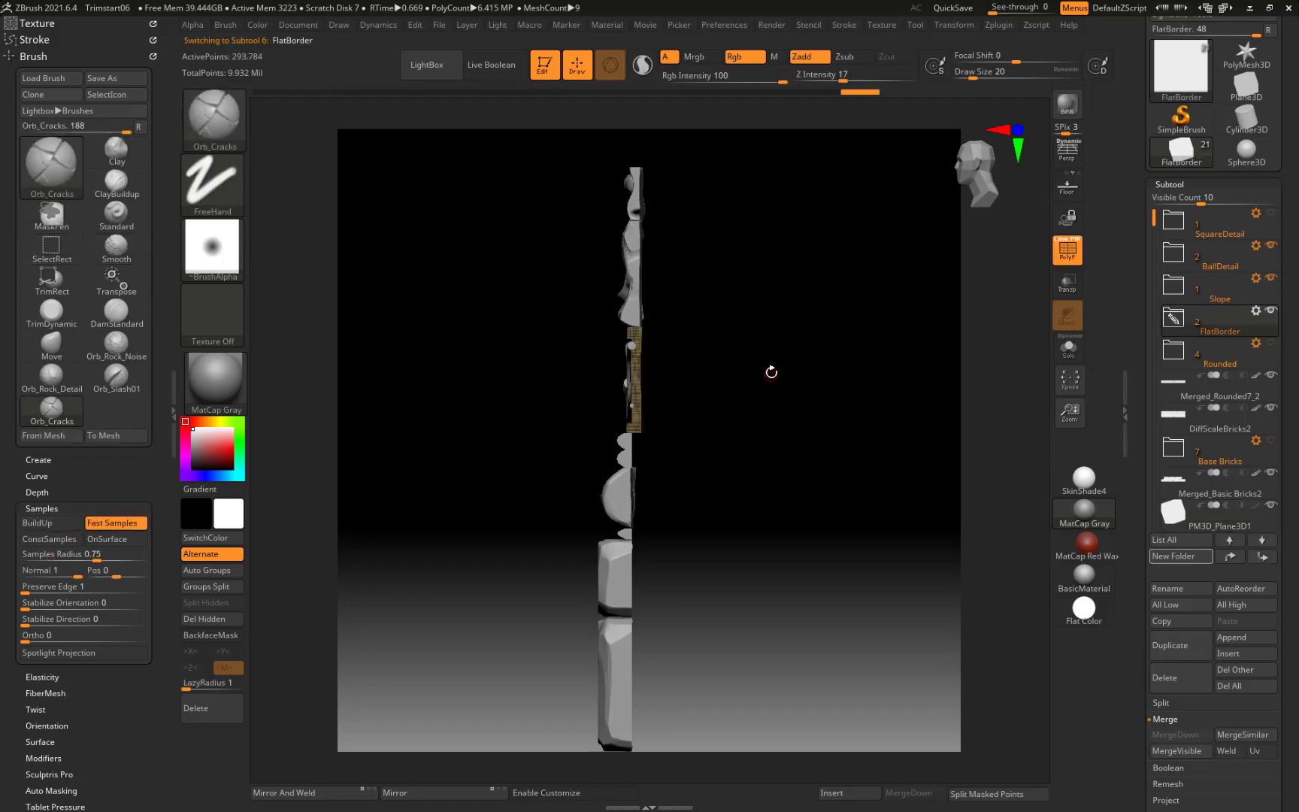
left_click_drag(768, 374, 893, 382)
left_click(1270, 505)
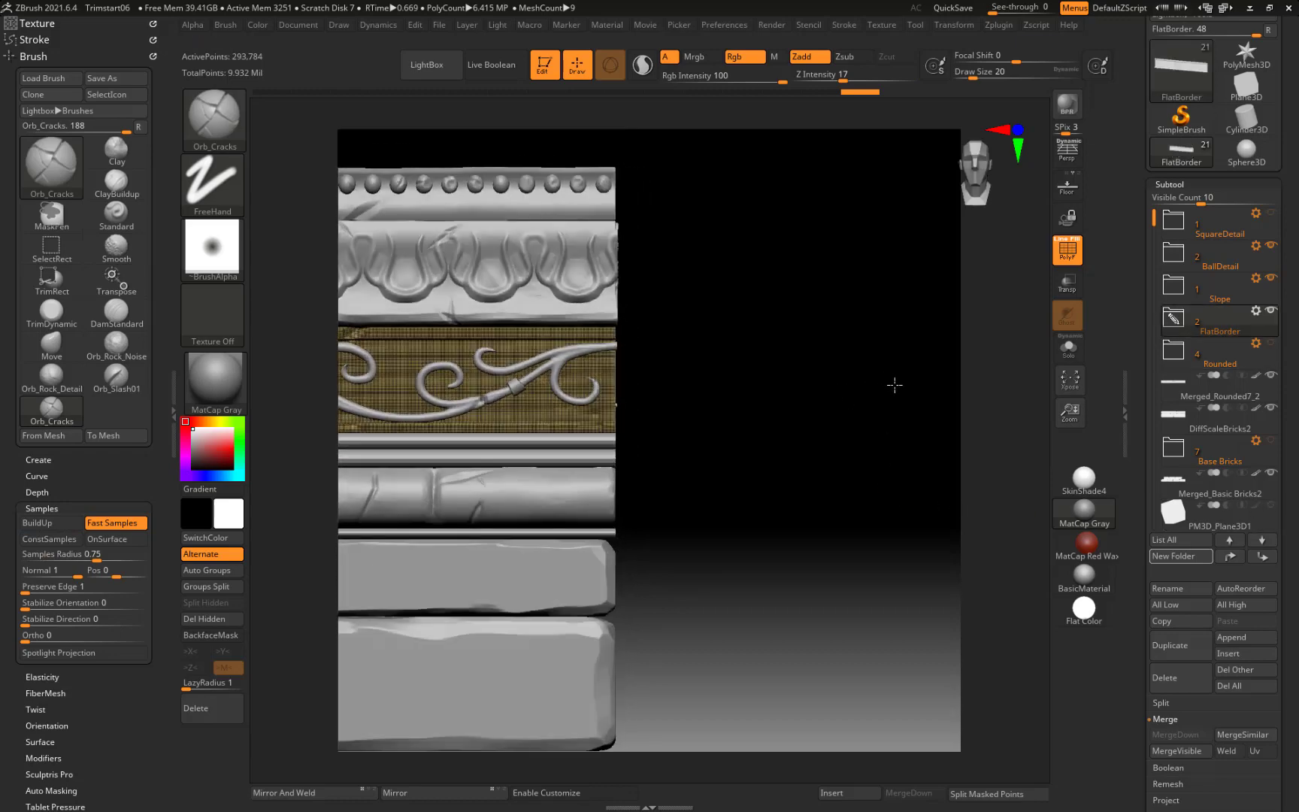
Step: Place the transform gizmo near the end of the FlatBorder strip and apply Transpose Set to the FlatBorder folder
left_click_drag(790, 392, 859, 267)
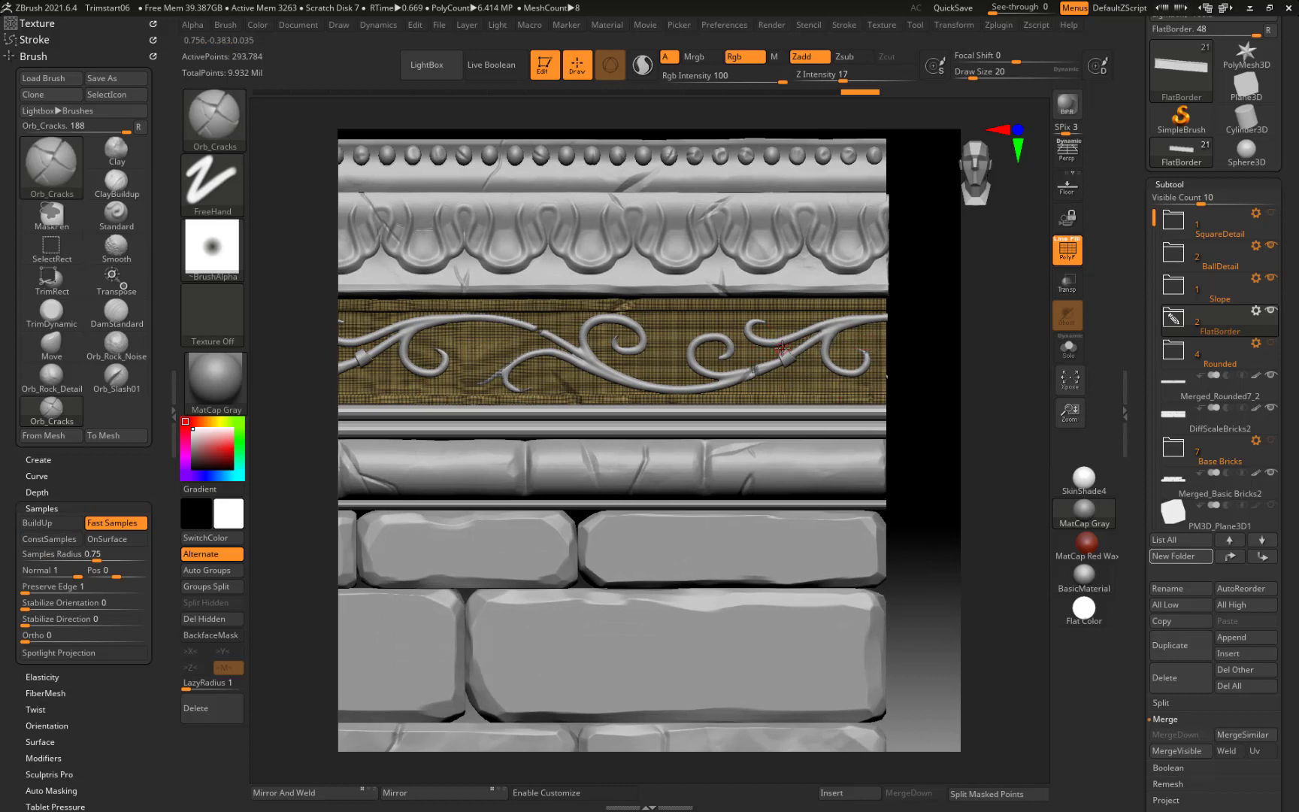
key("w")
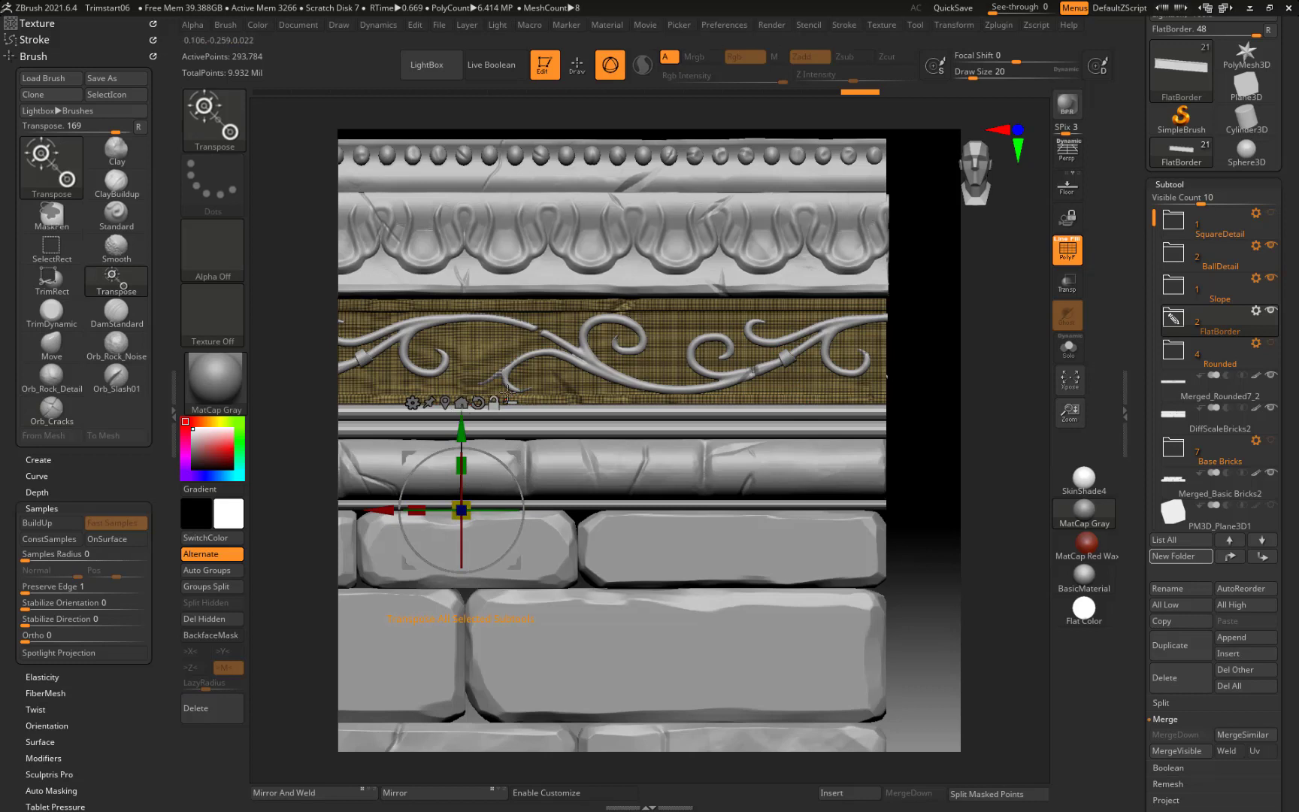
left_click_drag(517, 569, 928, 481, "alt")
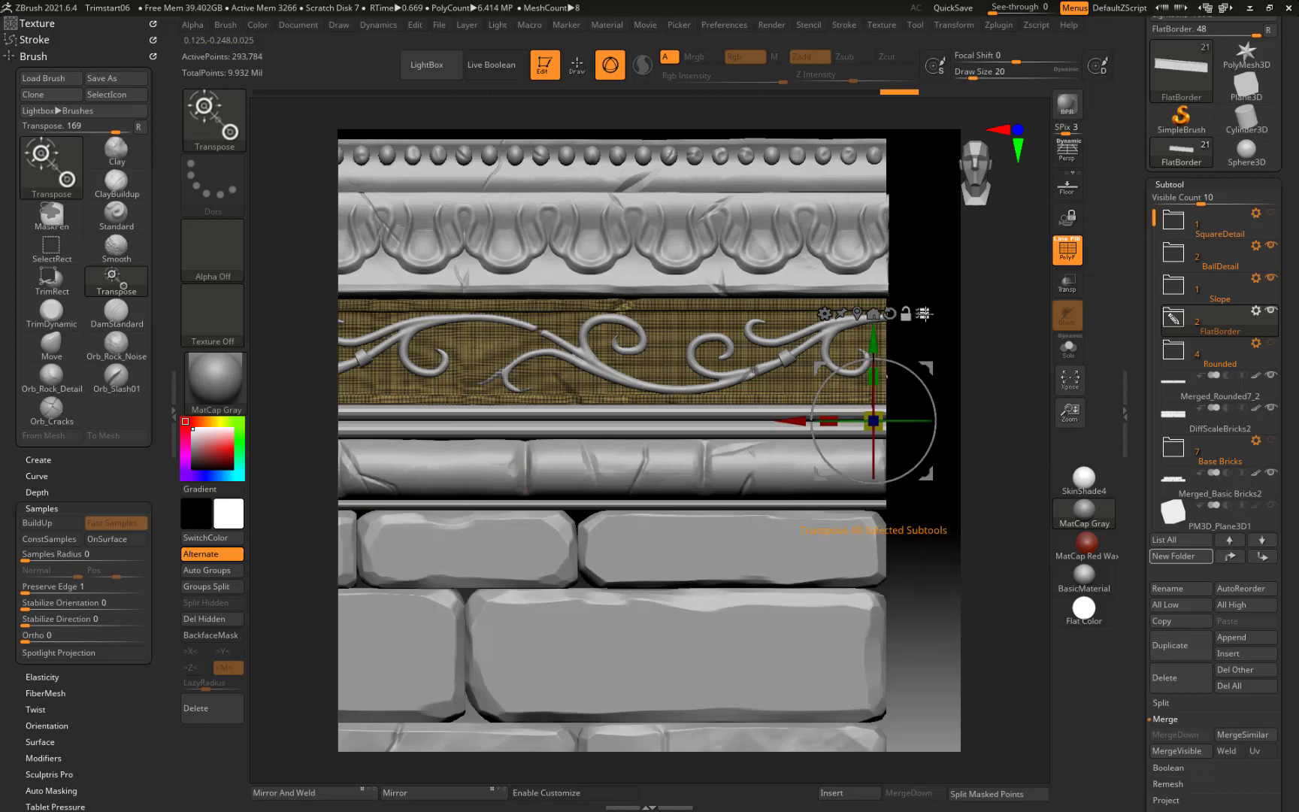
mouse_move(935, 339)
left_mouse_down()
mouse_move(898, 337)
mouse_move(927, 336)
left_mouse_up()
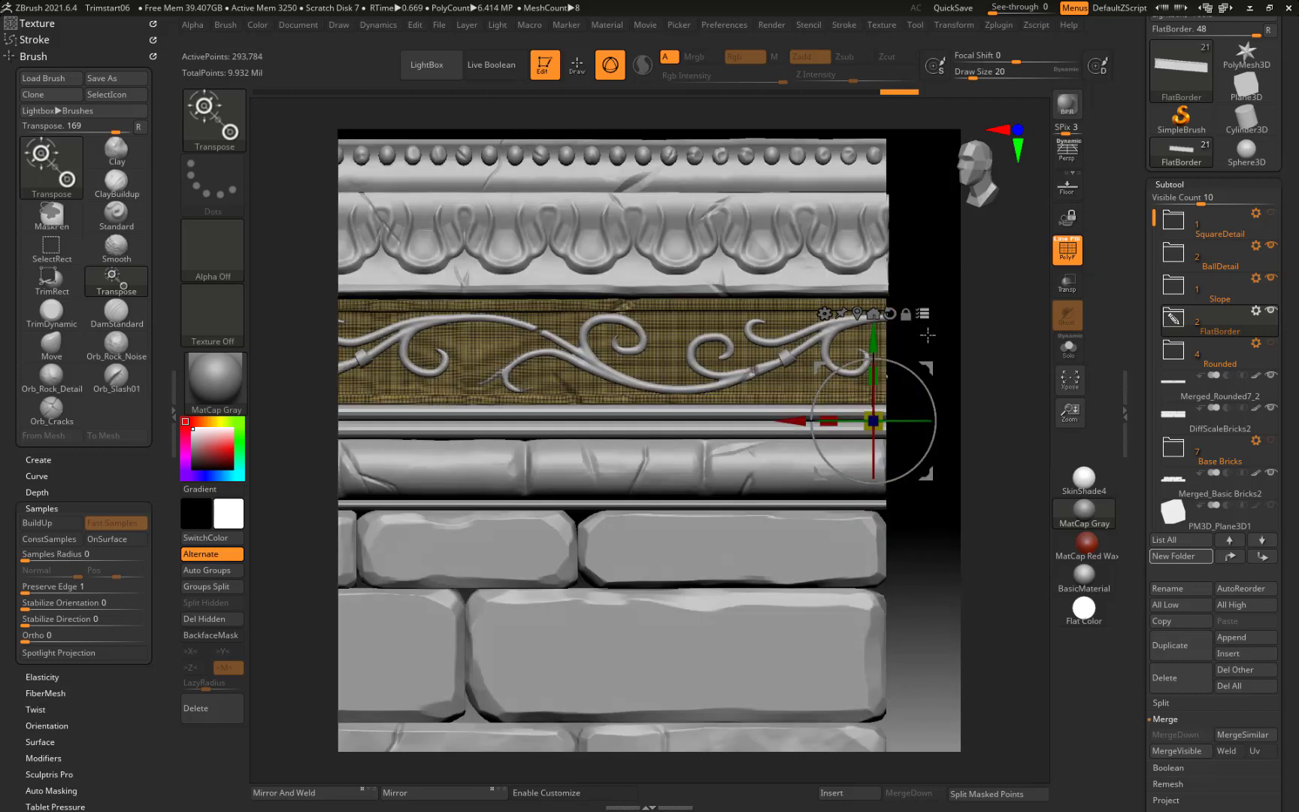
left_click(1257, 312)
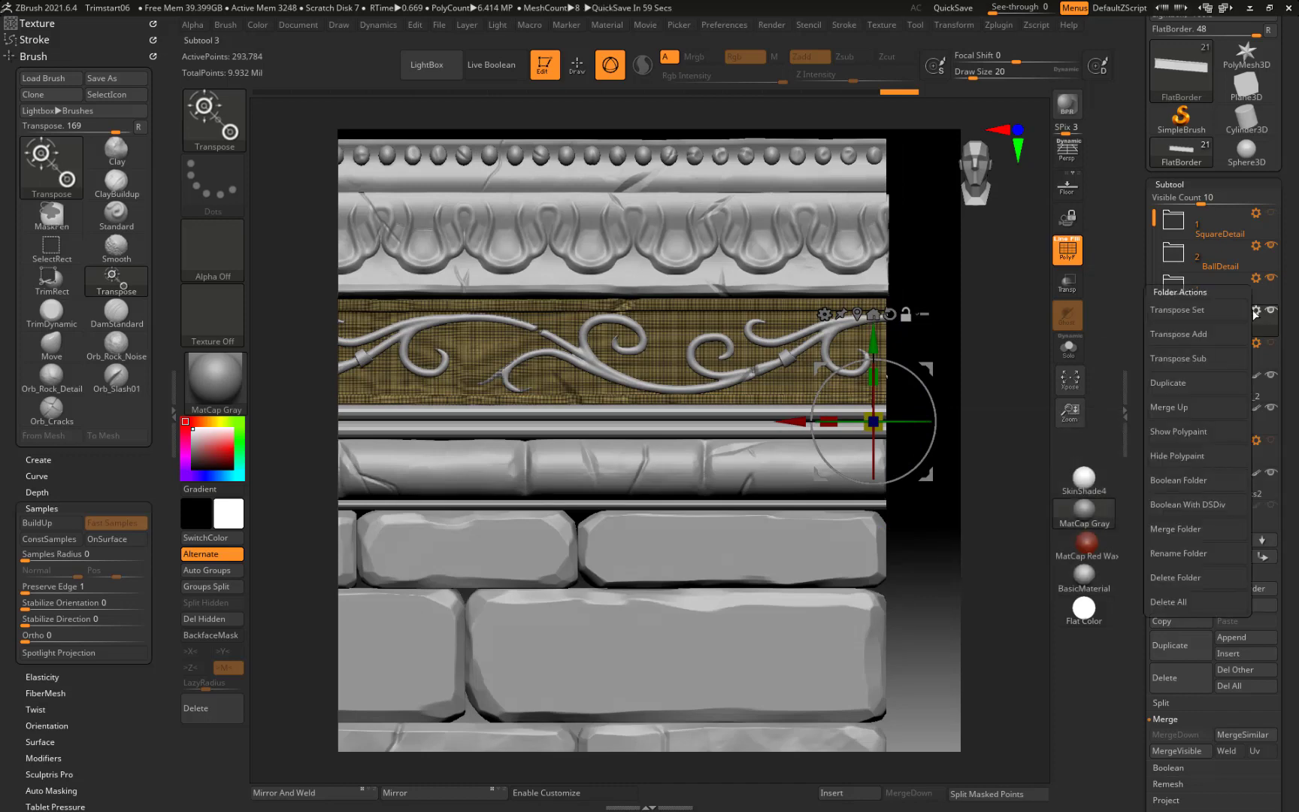
left_click(1200, 330)
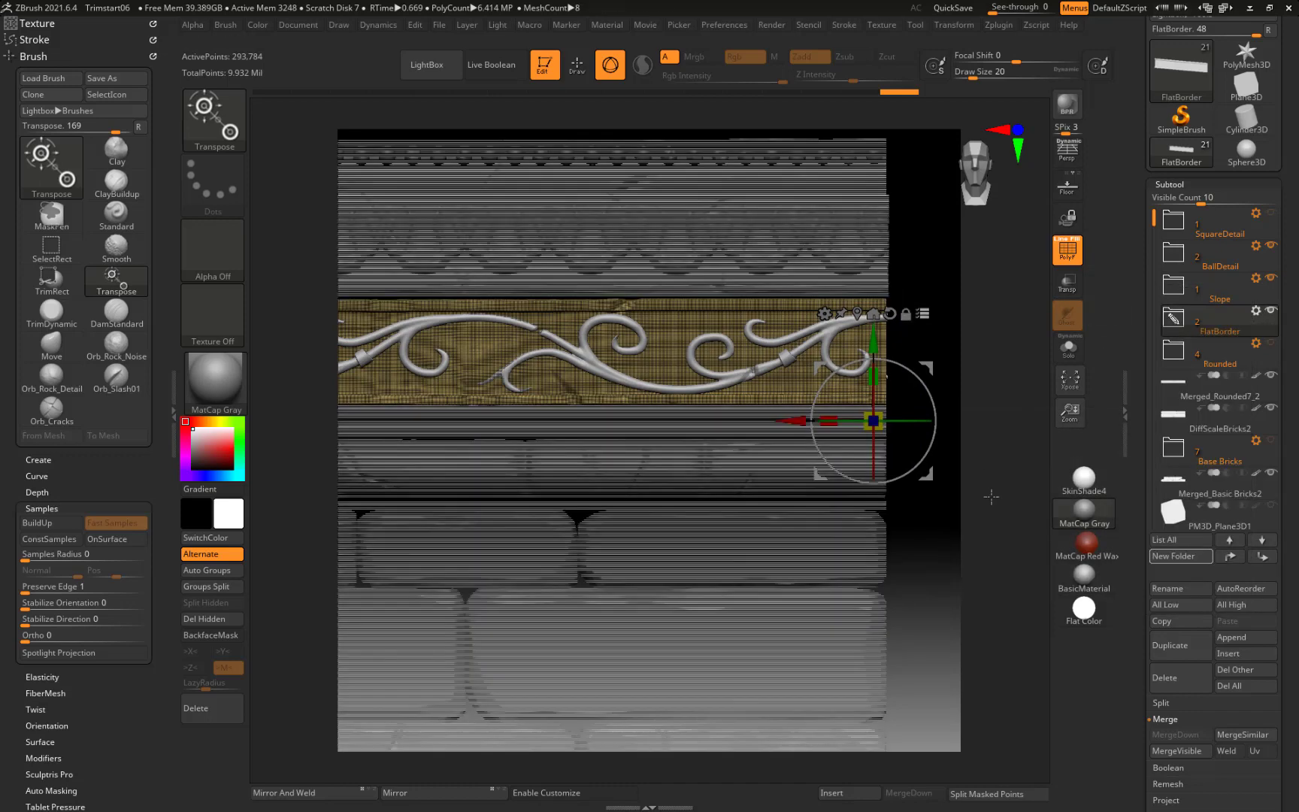
Step: Turn off the polyframe and move the FlatBorder folder along Z until its back lines up with the bricks, ending the multi-subtool transpose
left_click_drag(937, 345, 929, 316)
key("shift+f")
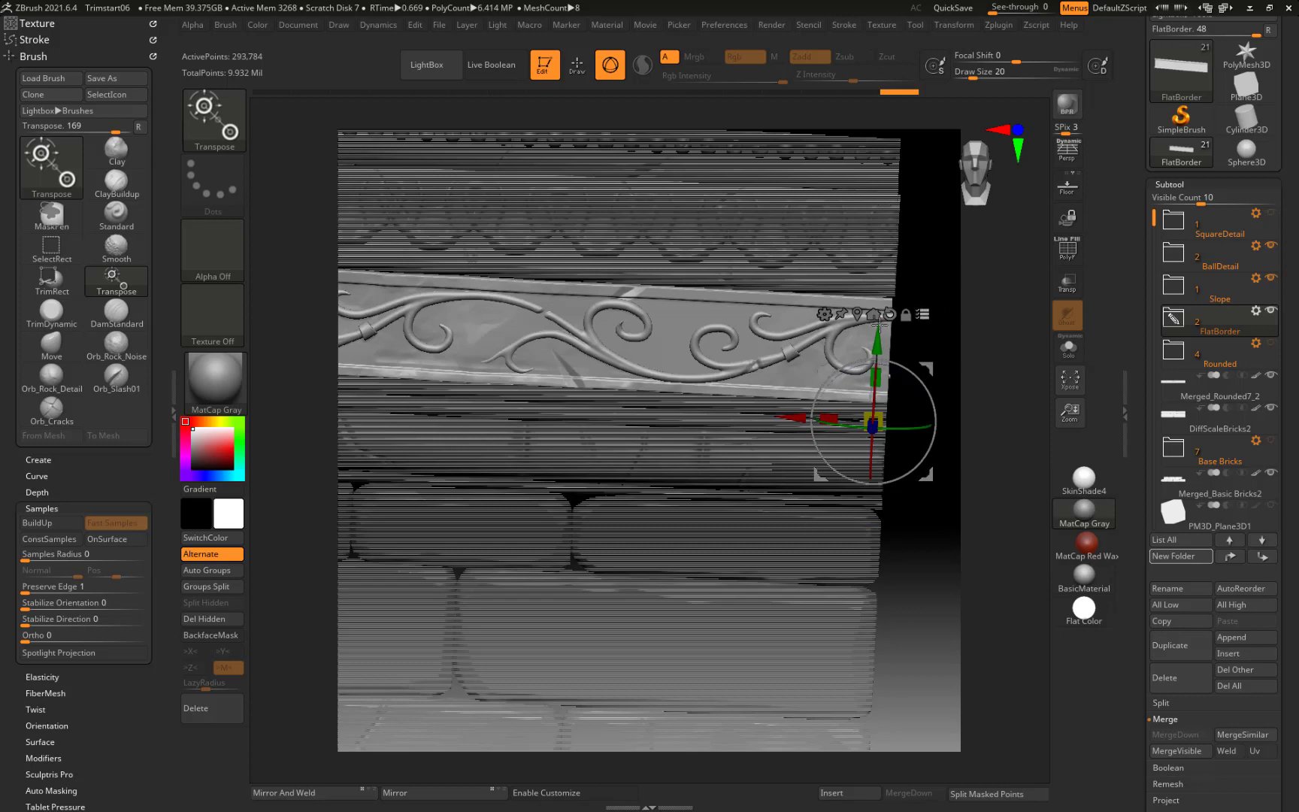
left_click_drag(836, 340, 862, 331)
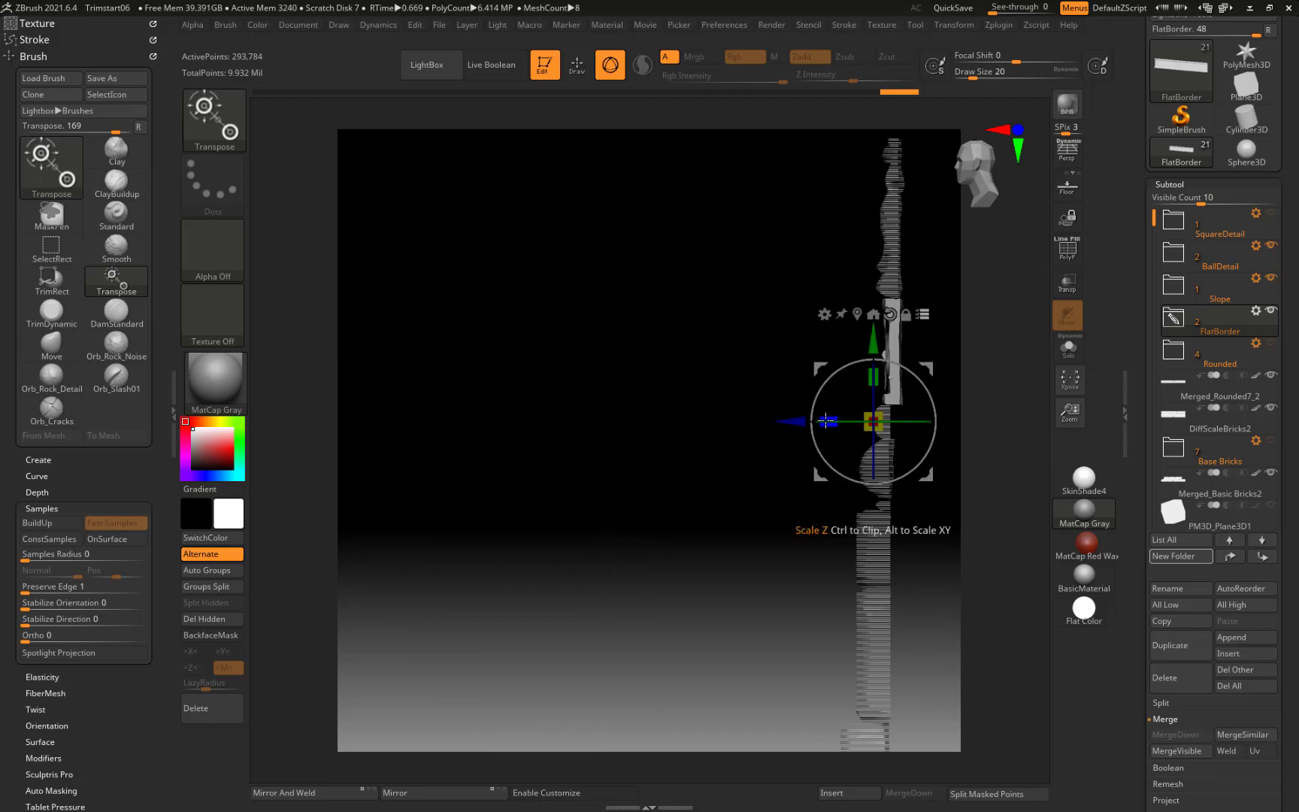
left_click_drag(798, 419, 784, 421)
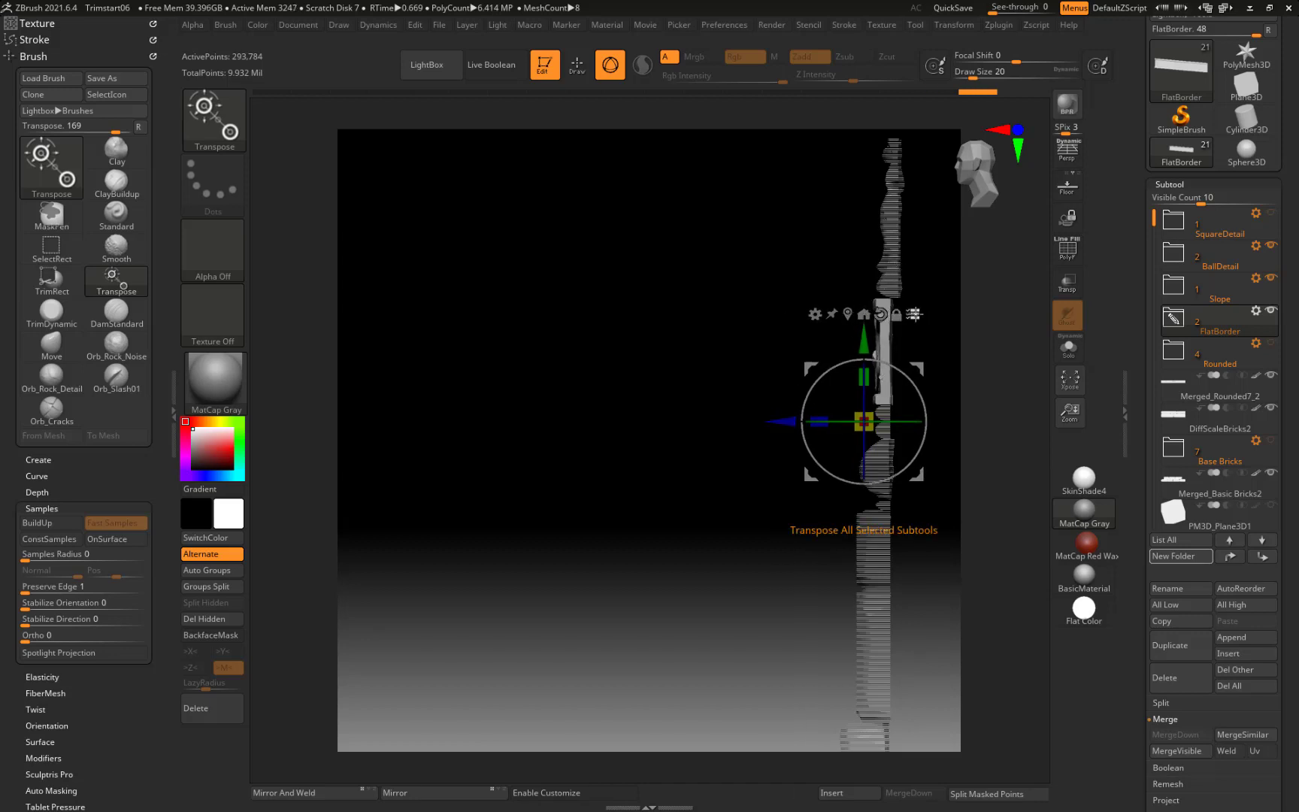
left_click(914, 314)
Step: Select the Slope subtool and make the SquareDetail folder visible
left_click(894, 272, "alt")
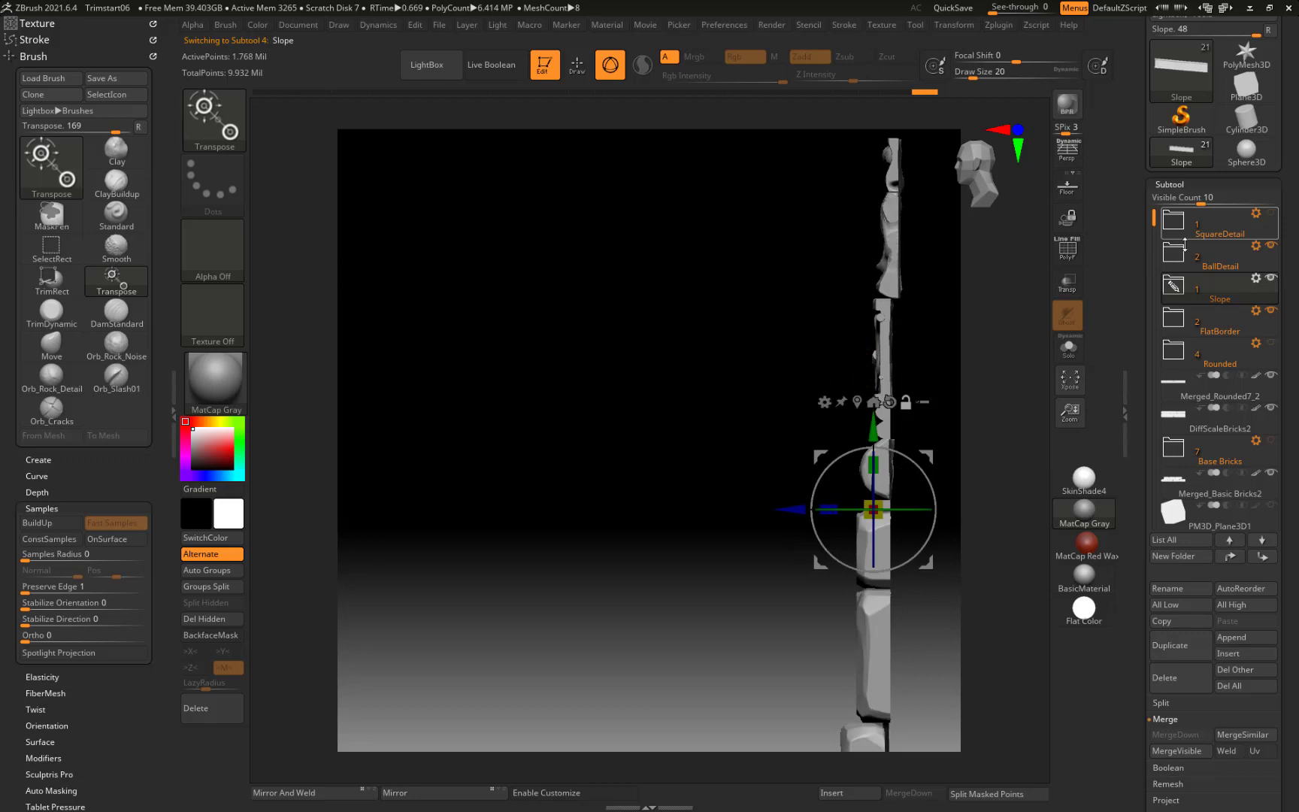
left_click(1256, 214)
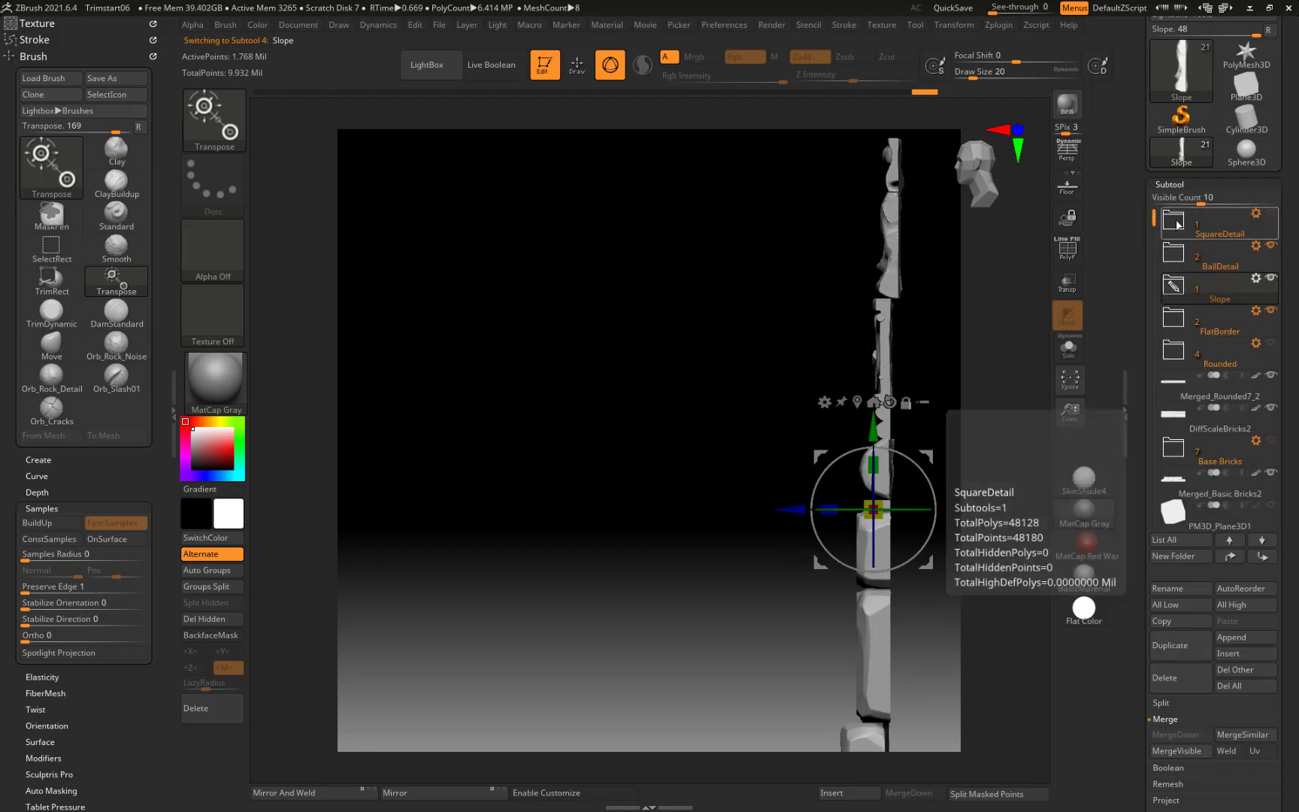
left_click(1177, 224)
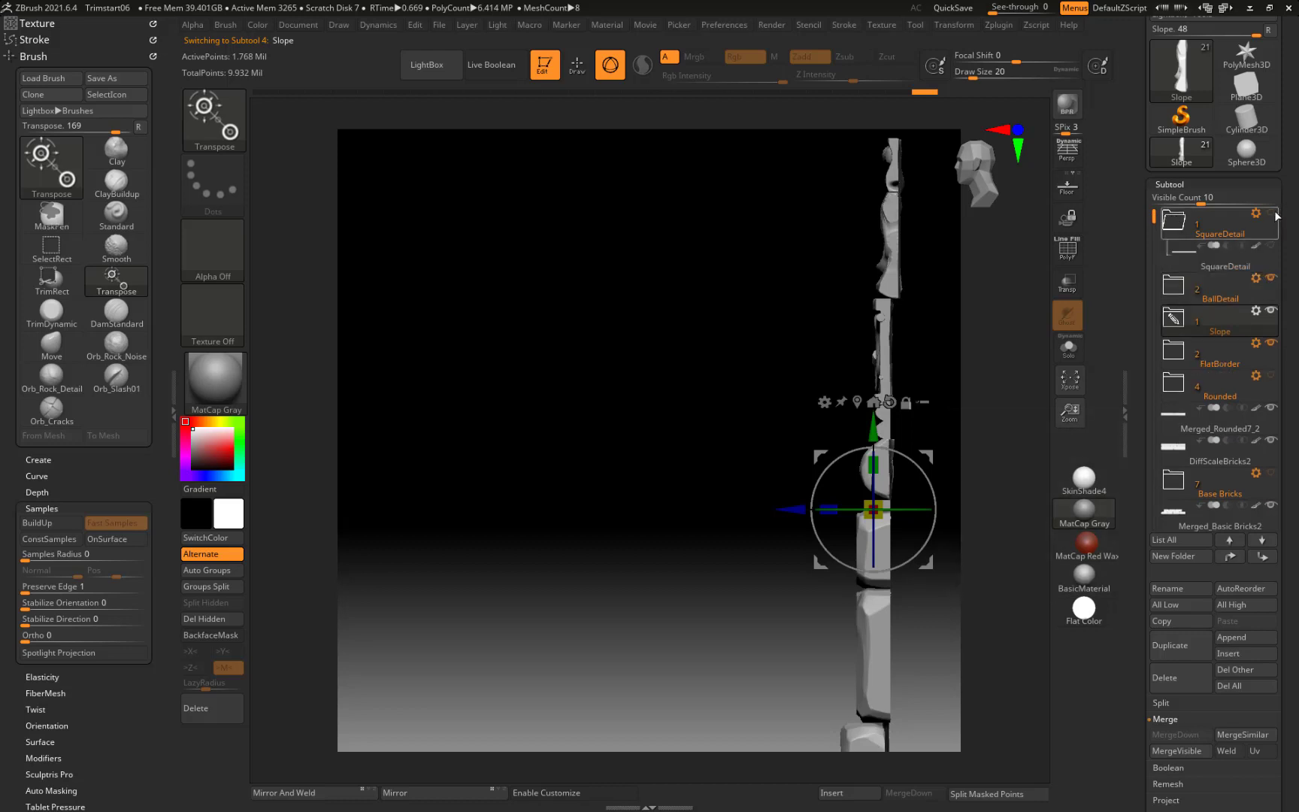
left_click(1184, 224)
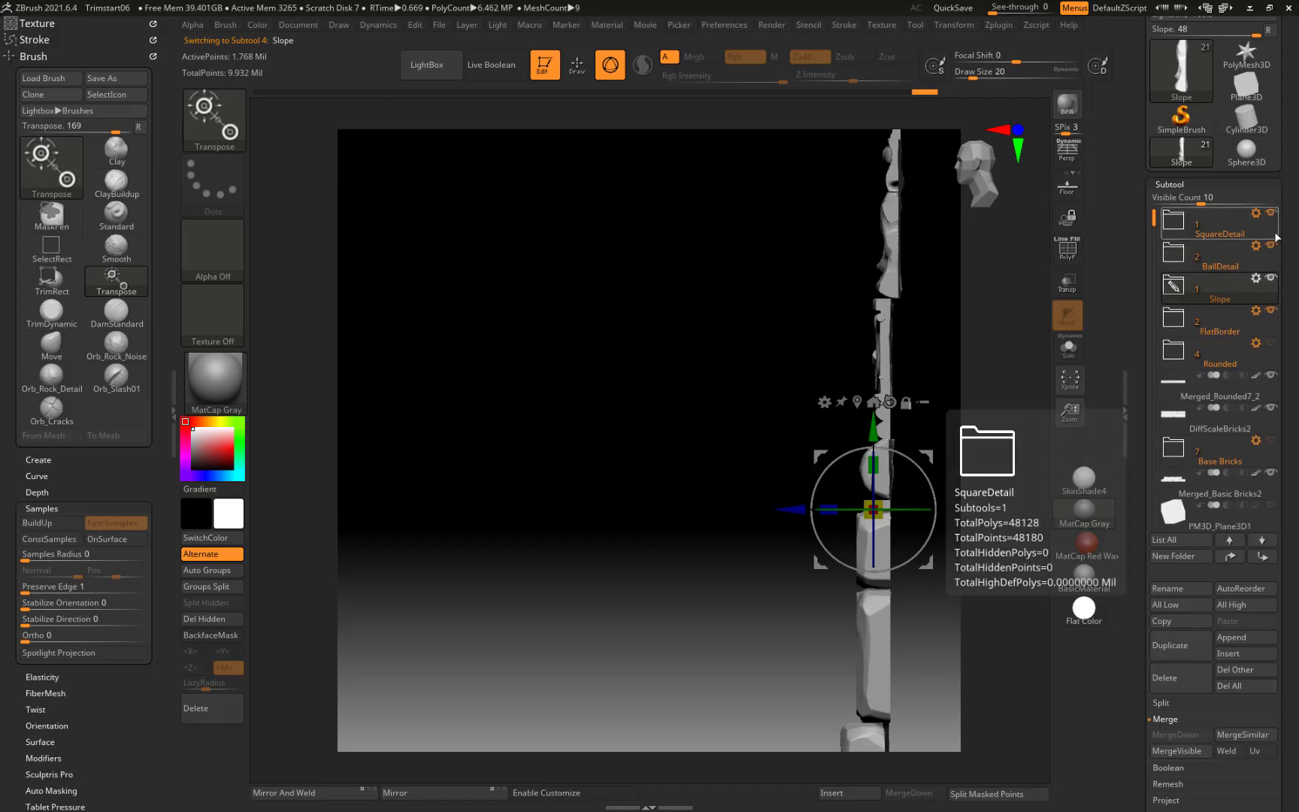
left_click(1256, 213)
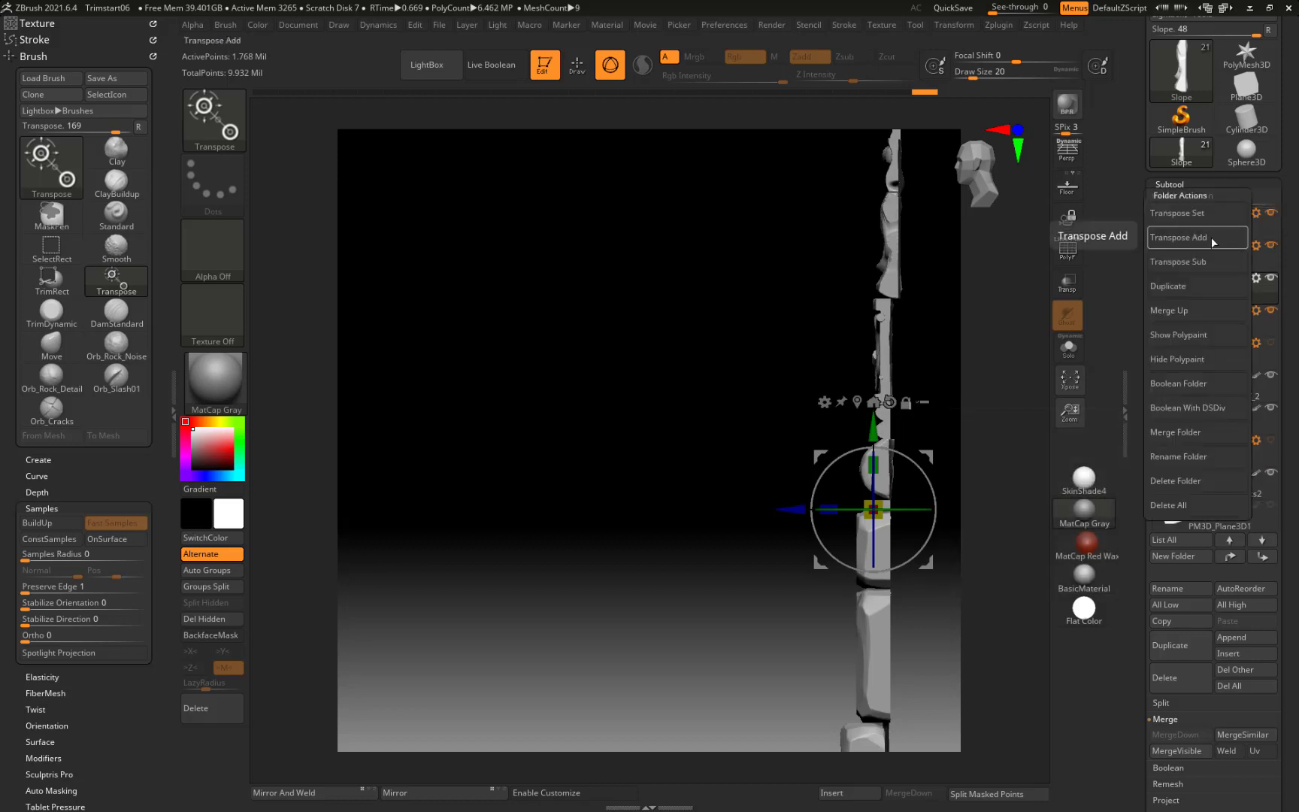
left_click(1187, 214)
left_click_drag(805, 508, 795, 509)
left_click_drag(777, 232, 659, 381, "alt")
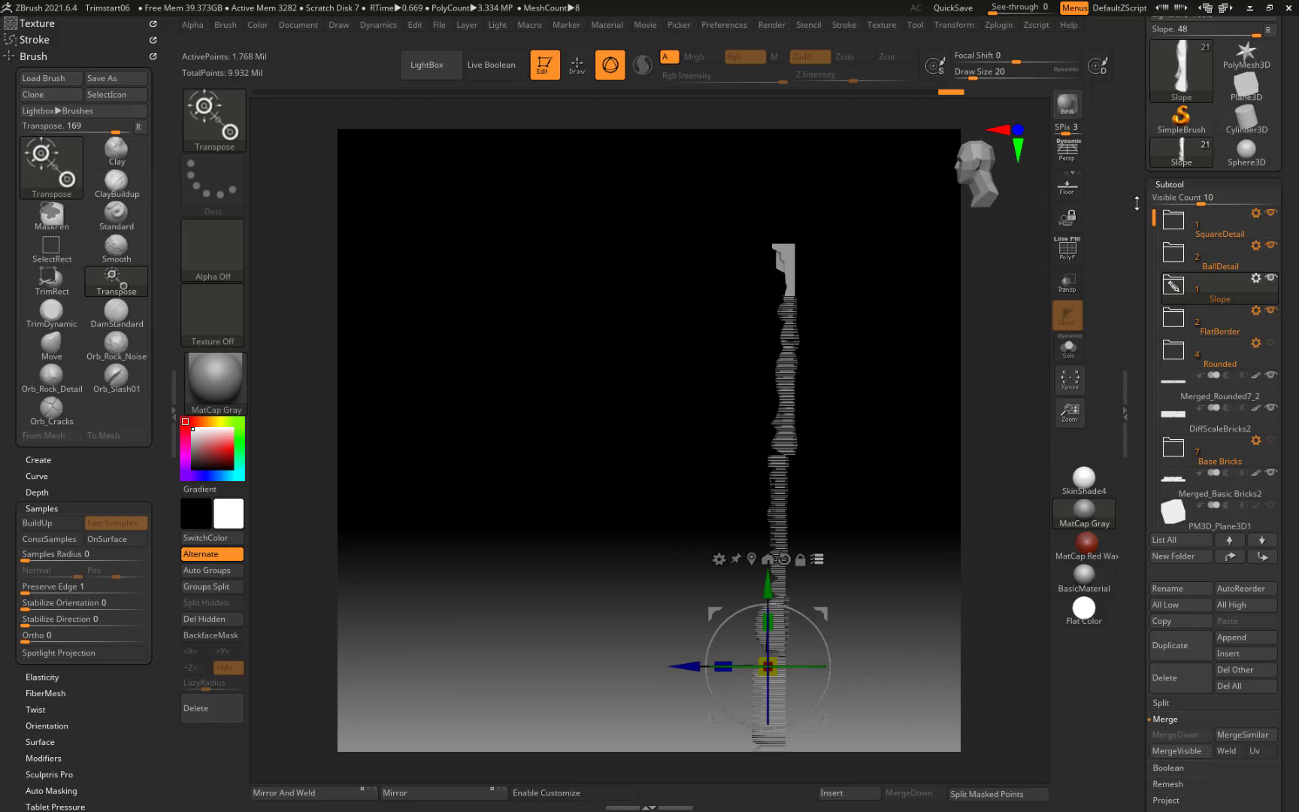
mouse_move(1263, 283)
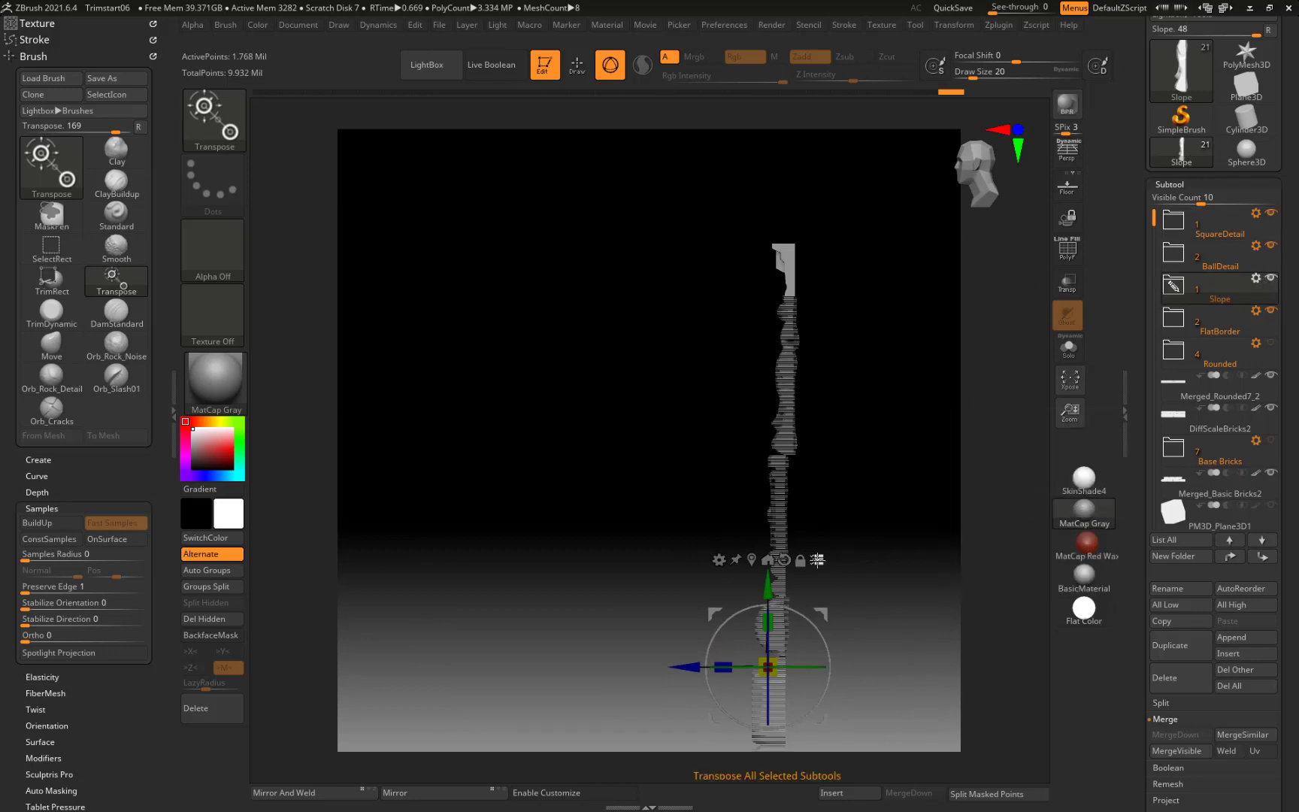
left_click(817, 560)
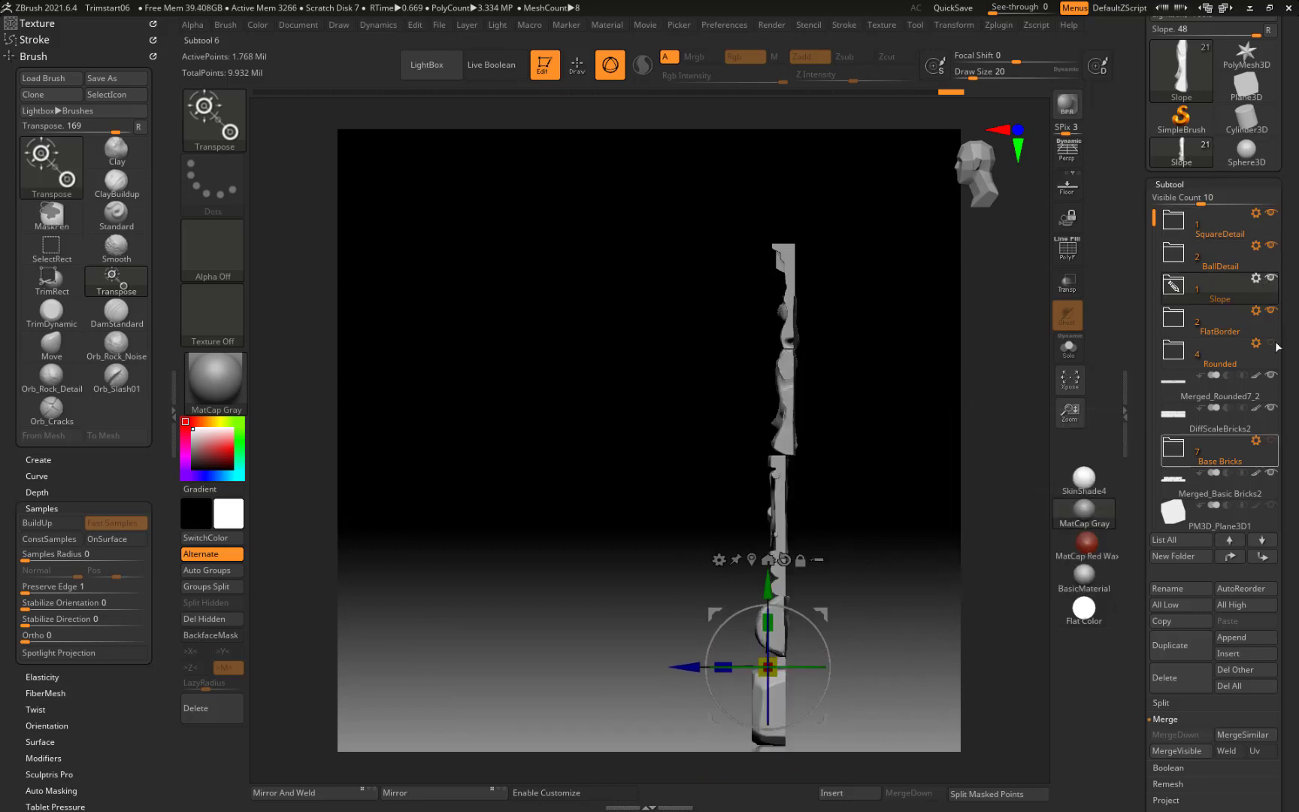
Step: Move the Slope subtool along Z until its back lines up with the FlatBorder and bricks
left_click(1229, 258)
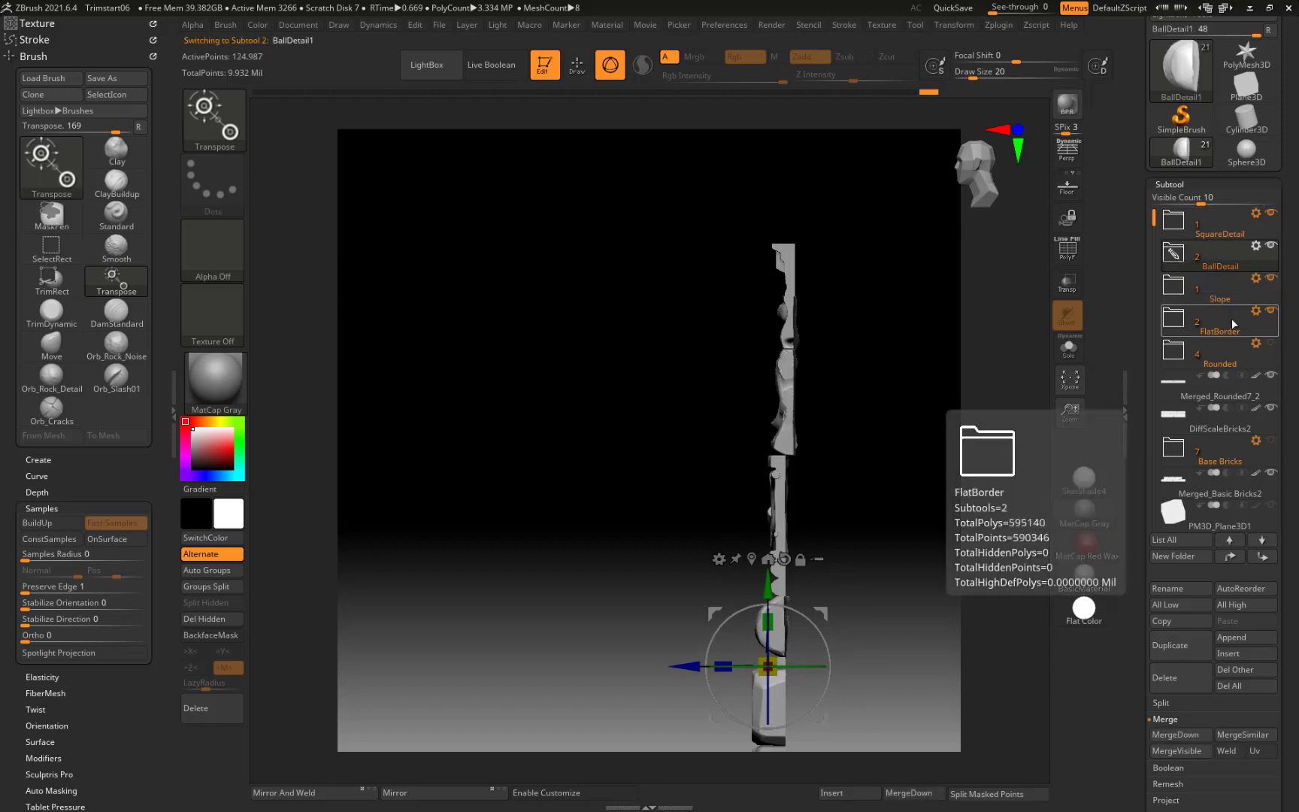
left_click(1225, 289)
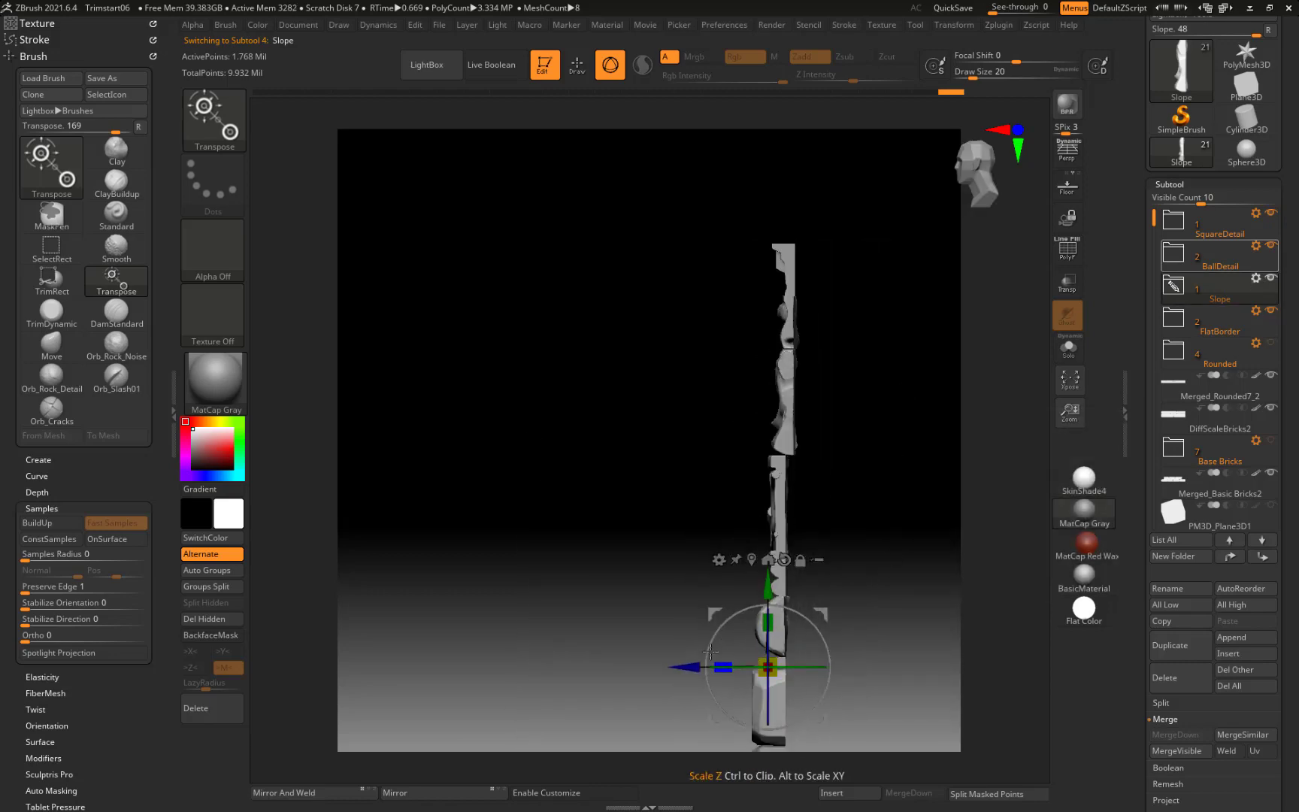
left_click(782, 351, "alt")
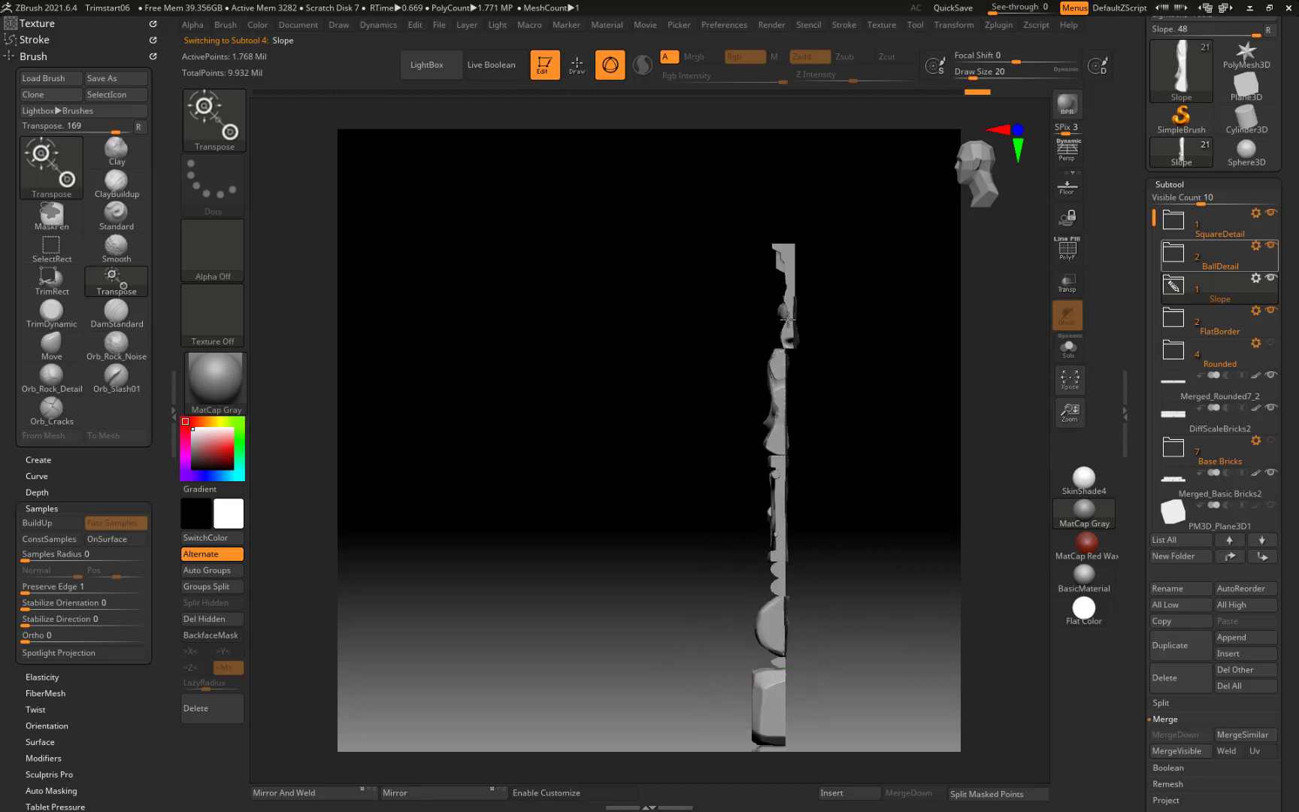
Step: Set the BallDetail folder as the transpose selection and move it along Z until its back lines up with the Slope strip
left_click(1255, 245)
left_click(1181, 255)
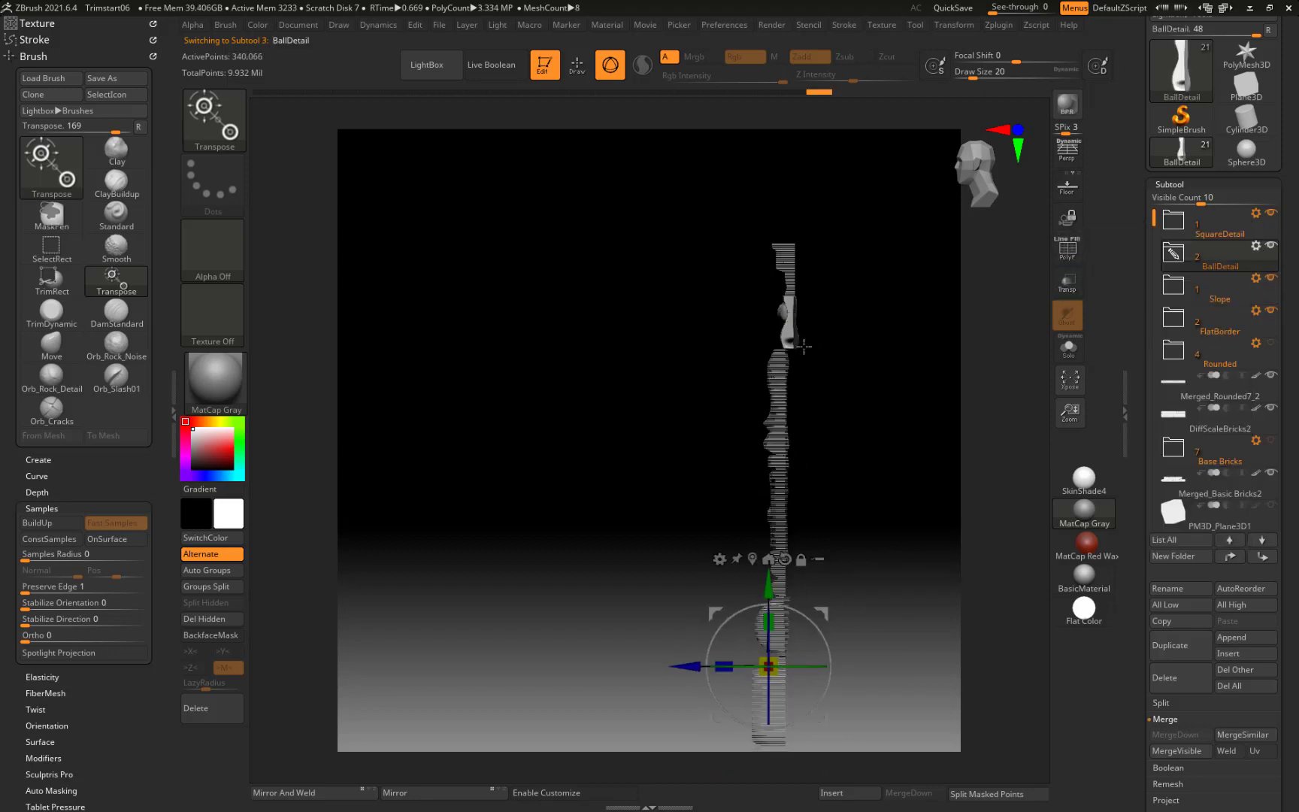
left_click_drag(682, 666, 670, 666)
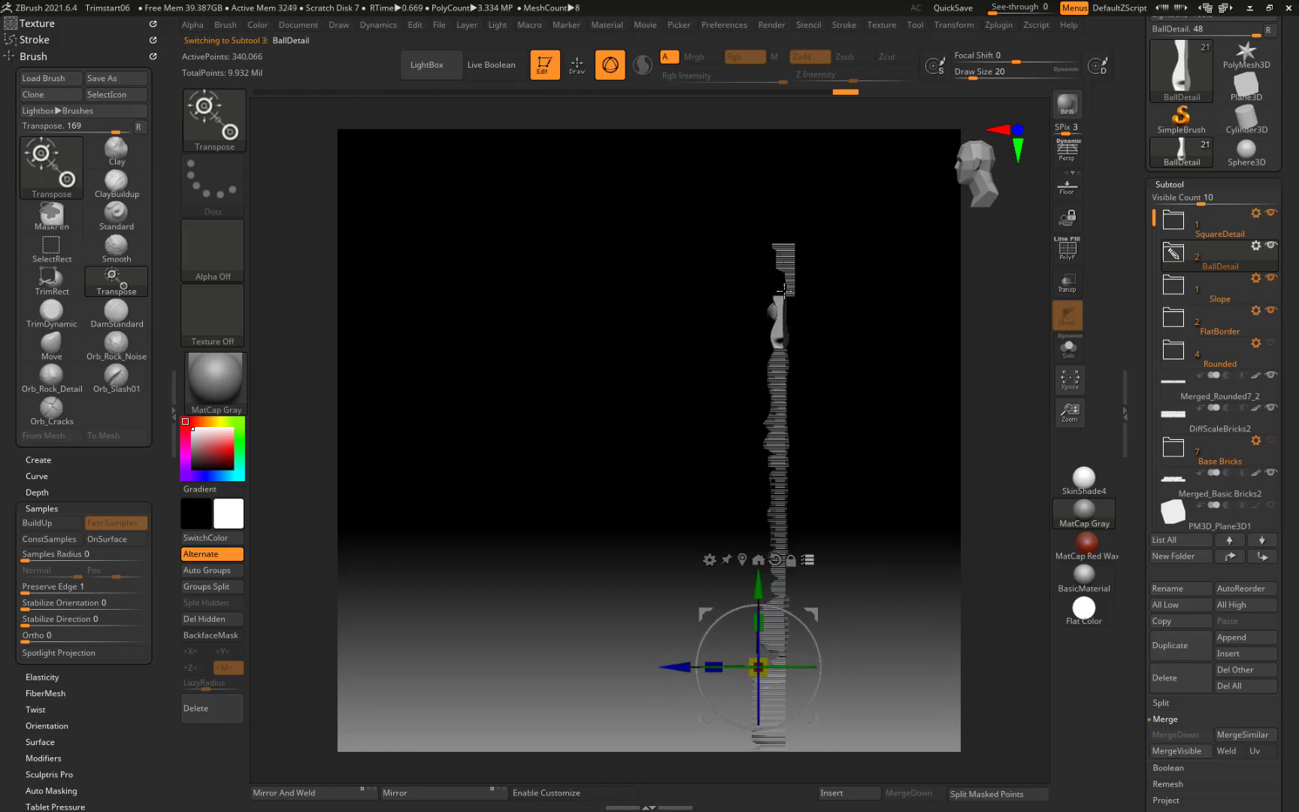
Step: Apply Transpose Set to the SquareDetail folder and move it along Z until its back is flush with the other strips
left_click(785, 258, "alt")
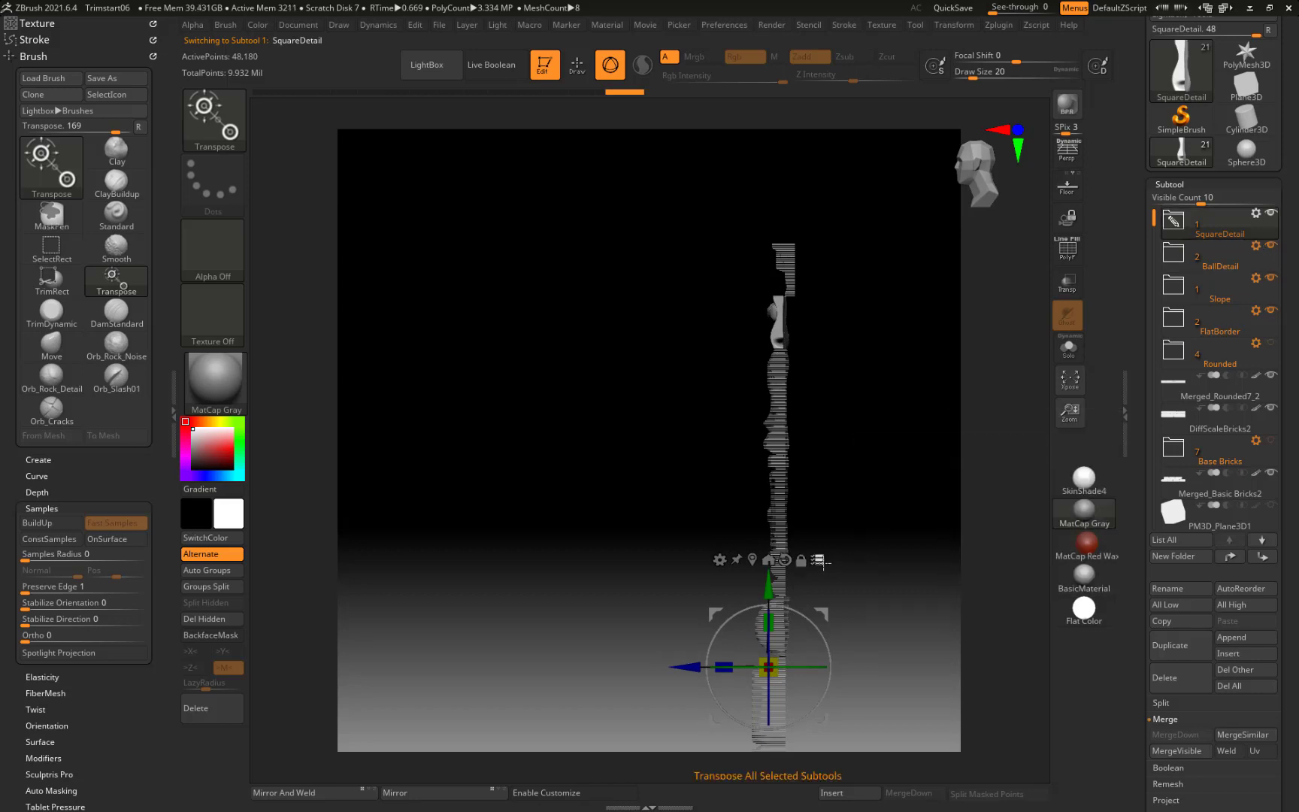
left_click(1256, 212)
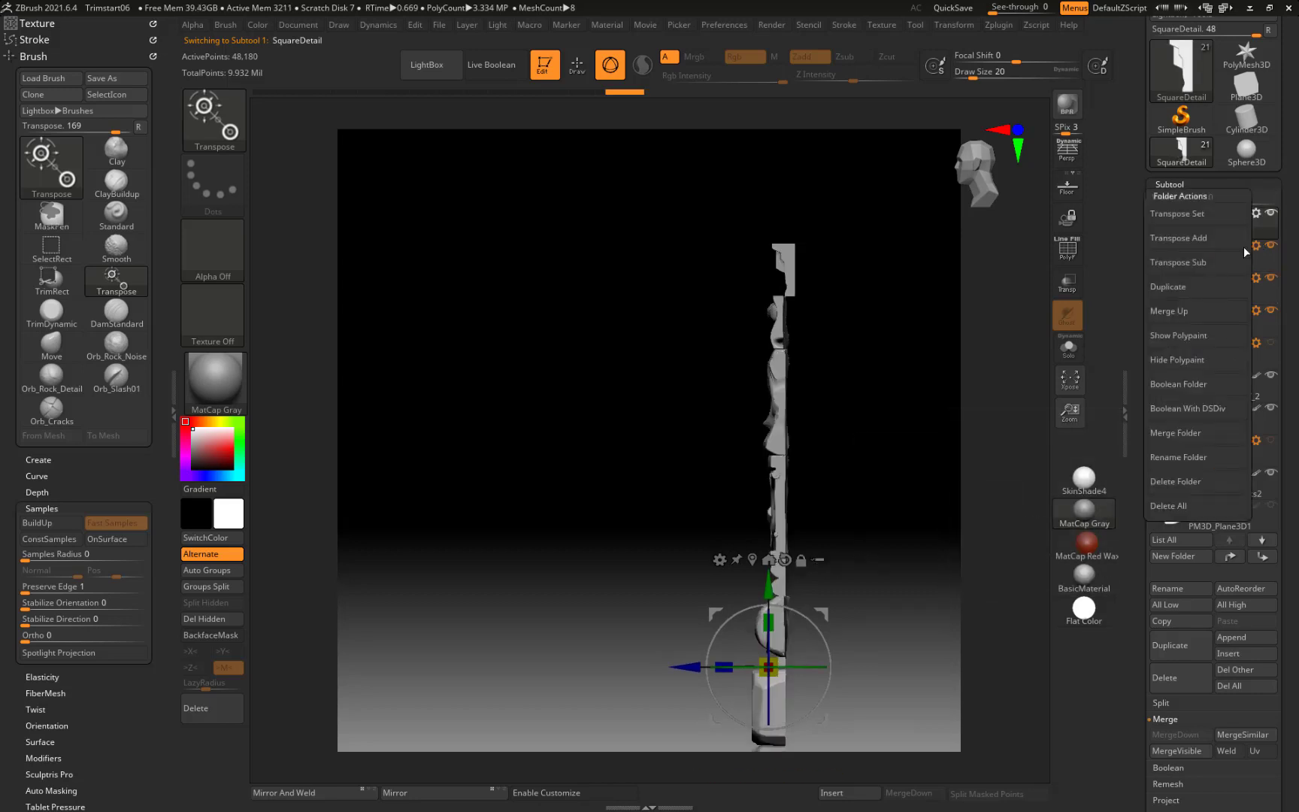
left_click(1183, 216)
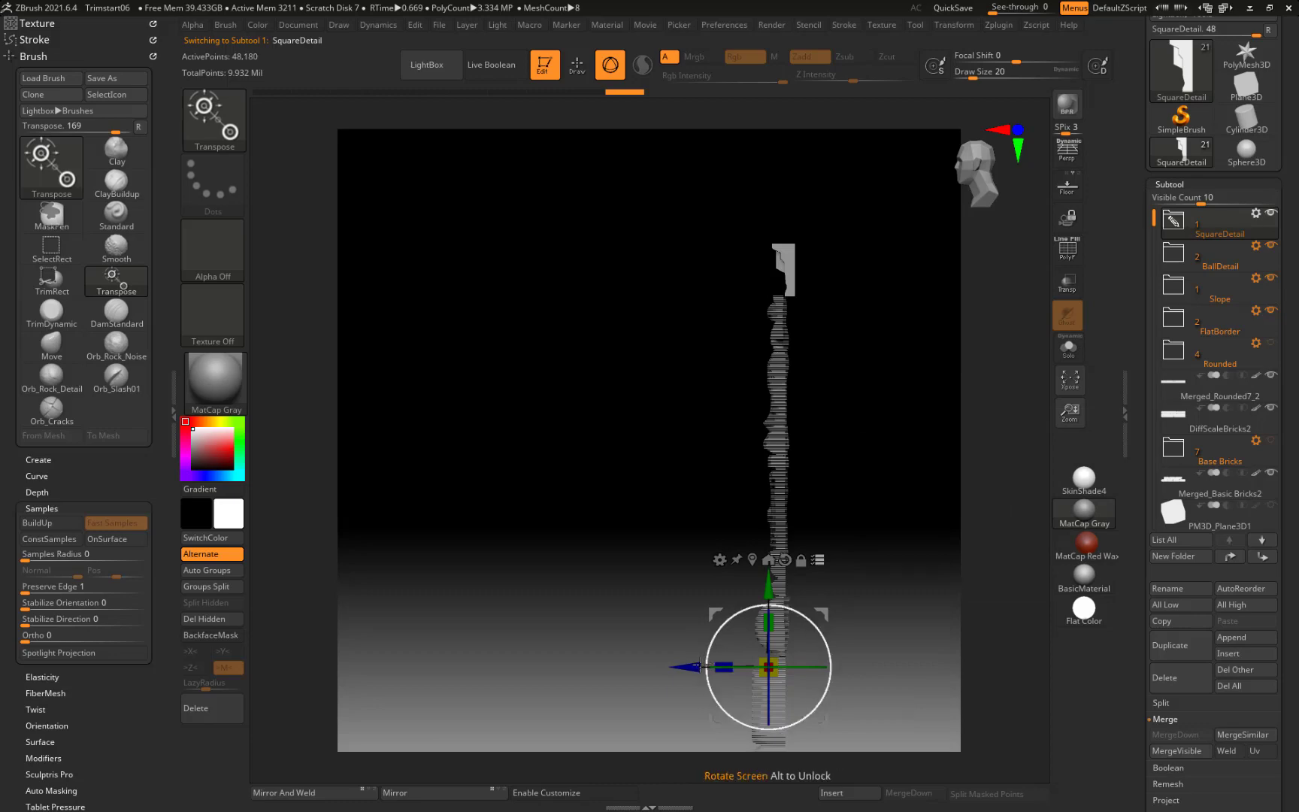
left_click_drag(688, 666, 678, 666)
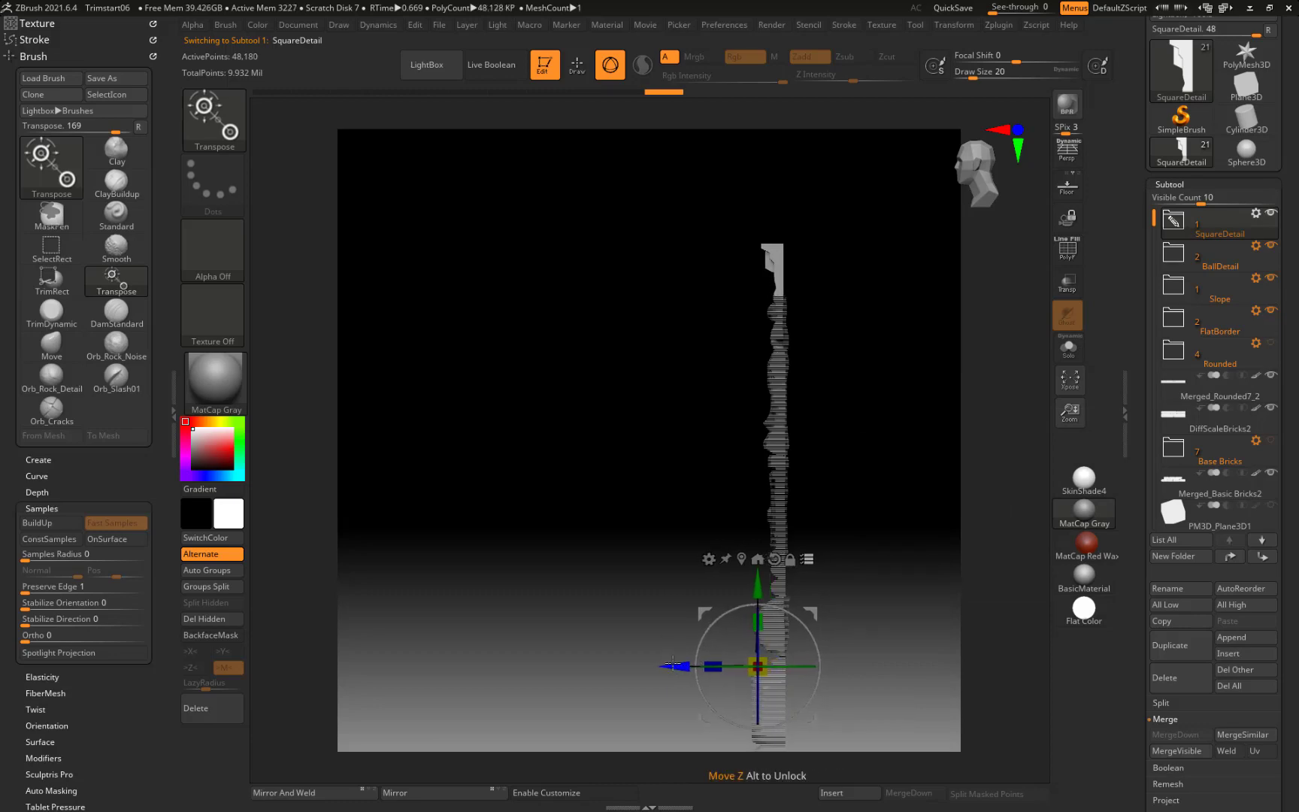
left_click_drag(556, 526, 624, 526, "shift")
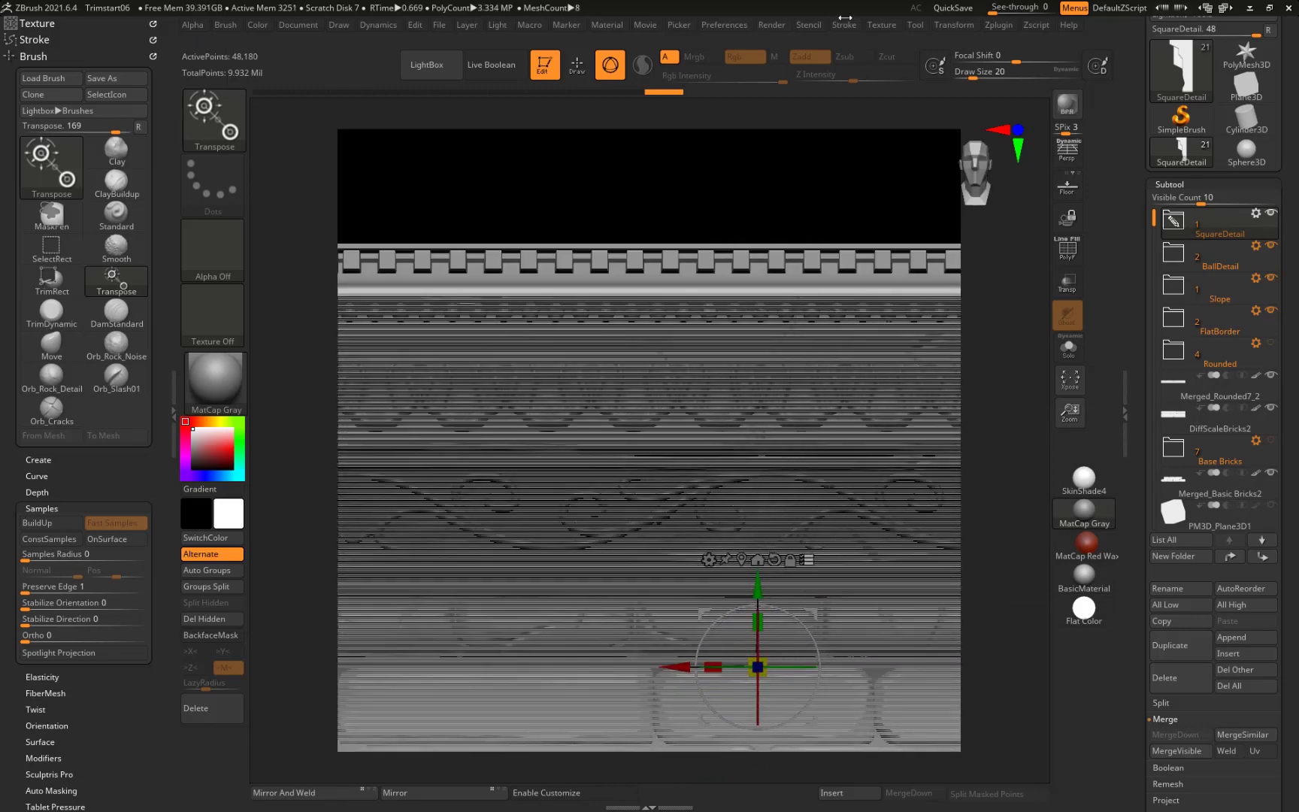
left_click_drag(768, 178, 659, 467)
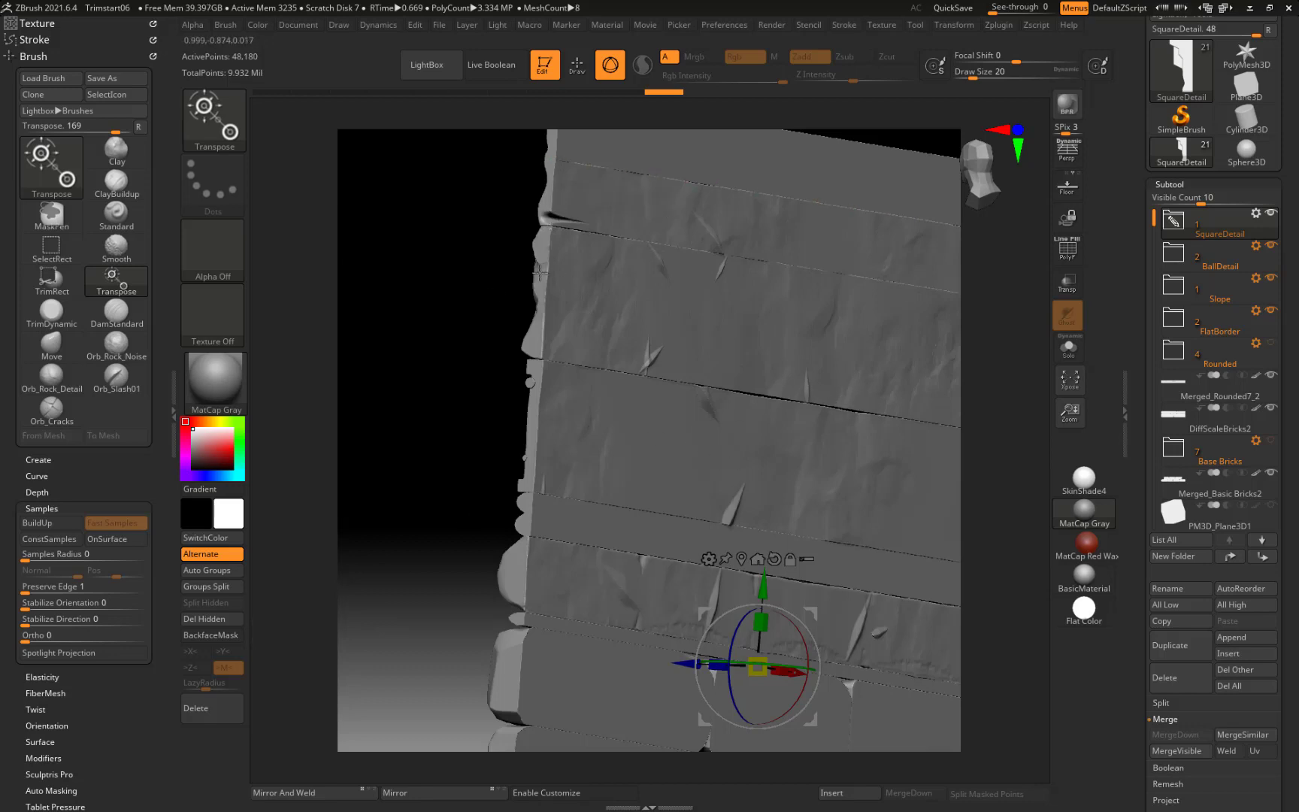
left_click_drag(460, 284, 532, 291, "shift")
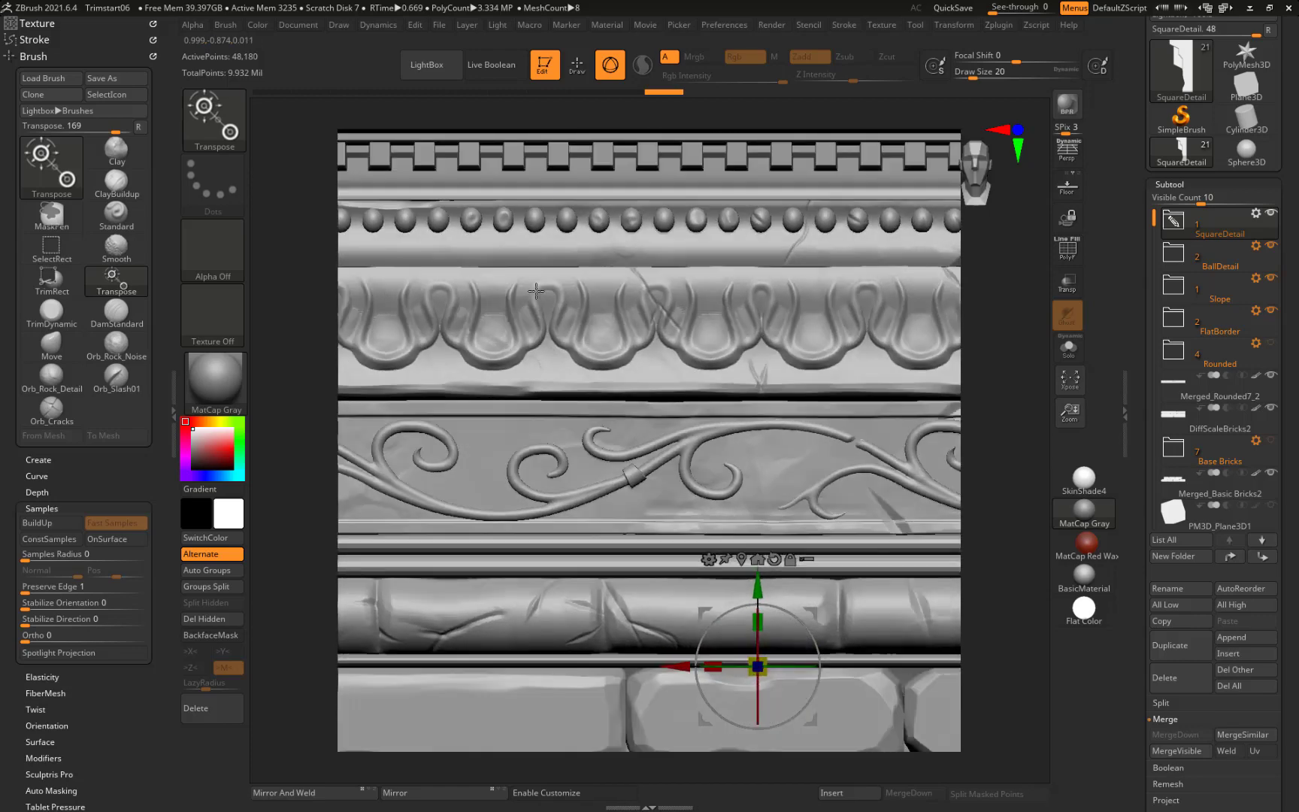
left_click_drag(1005, 613, 878, 271, "alt")
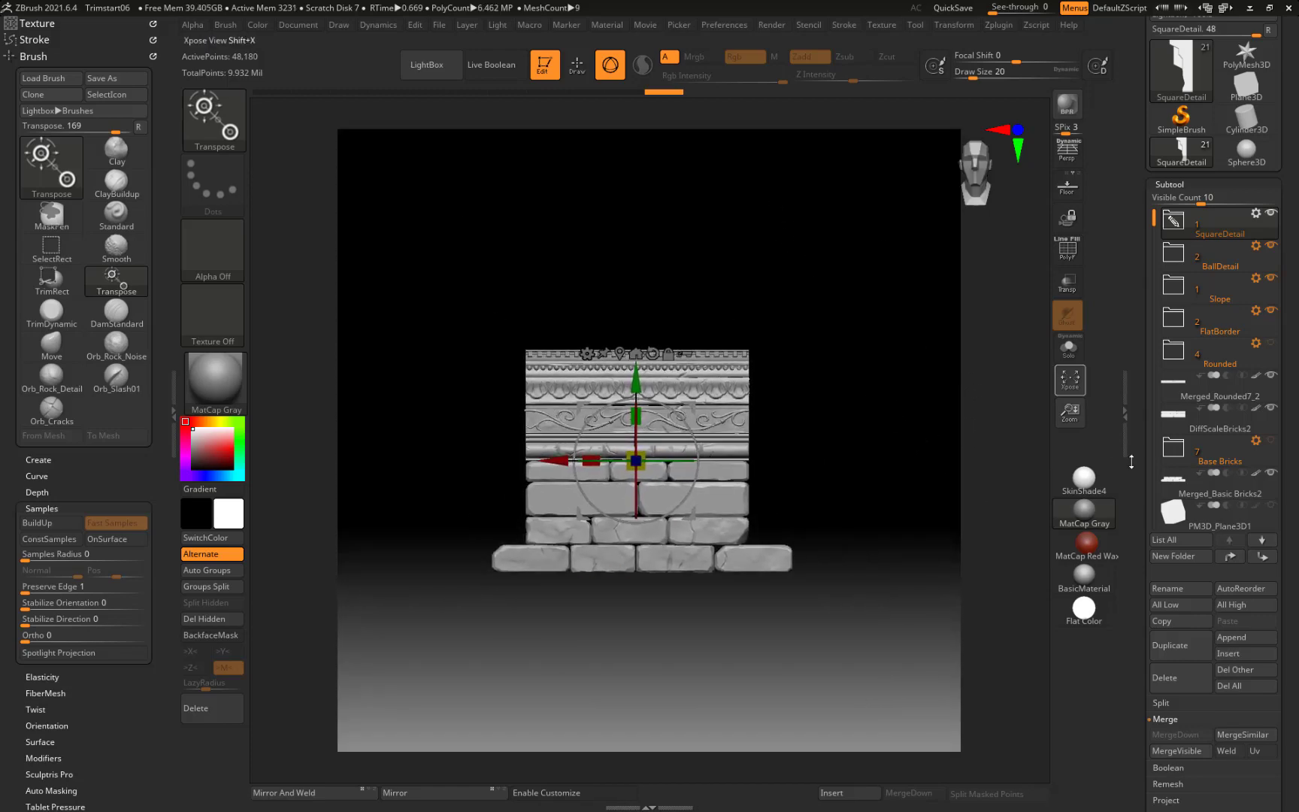
Step: Check the strips' back alignment from the side and move the PM3D_Plane3D1 subtool along Z against the backs of the strips
left_click_drag(874, 516, 809, 515, "shift")
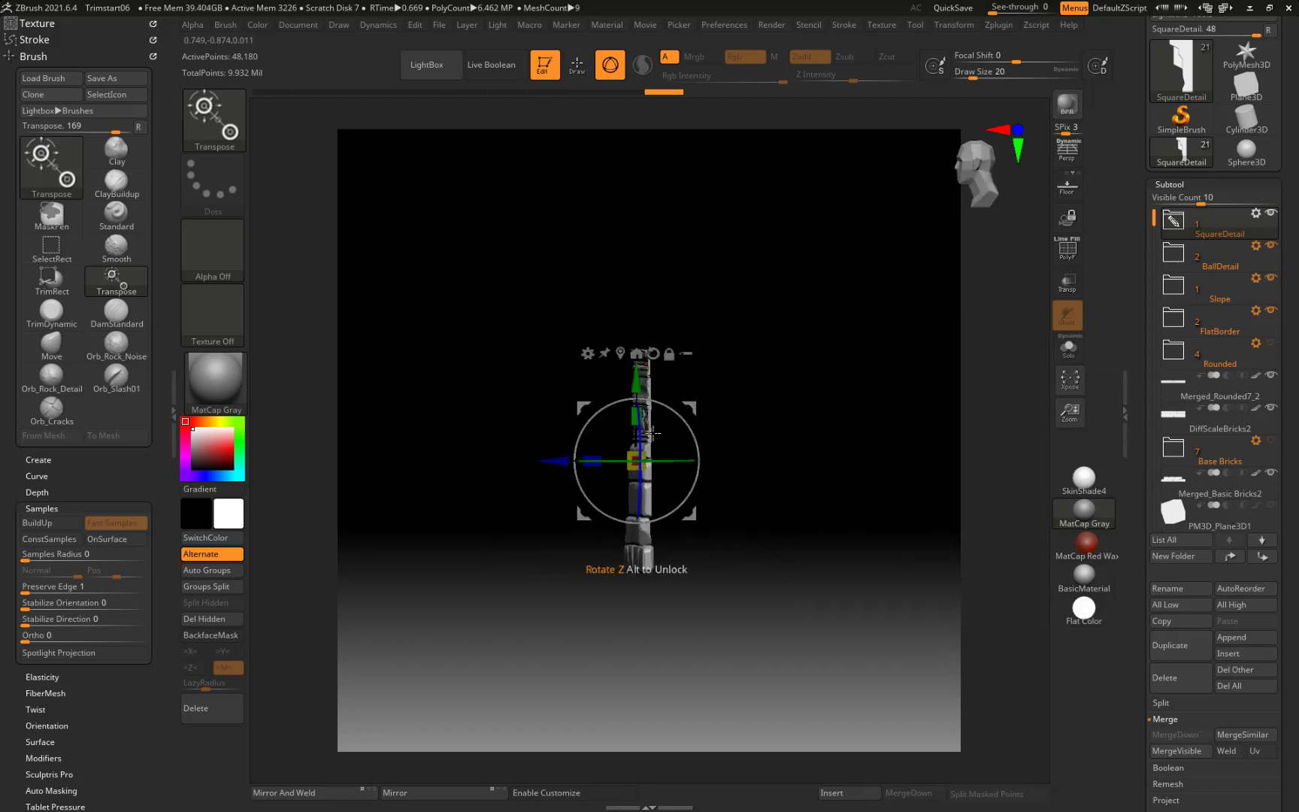
left_click_drag(820, 454, 1026, 467)
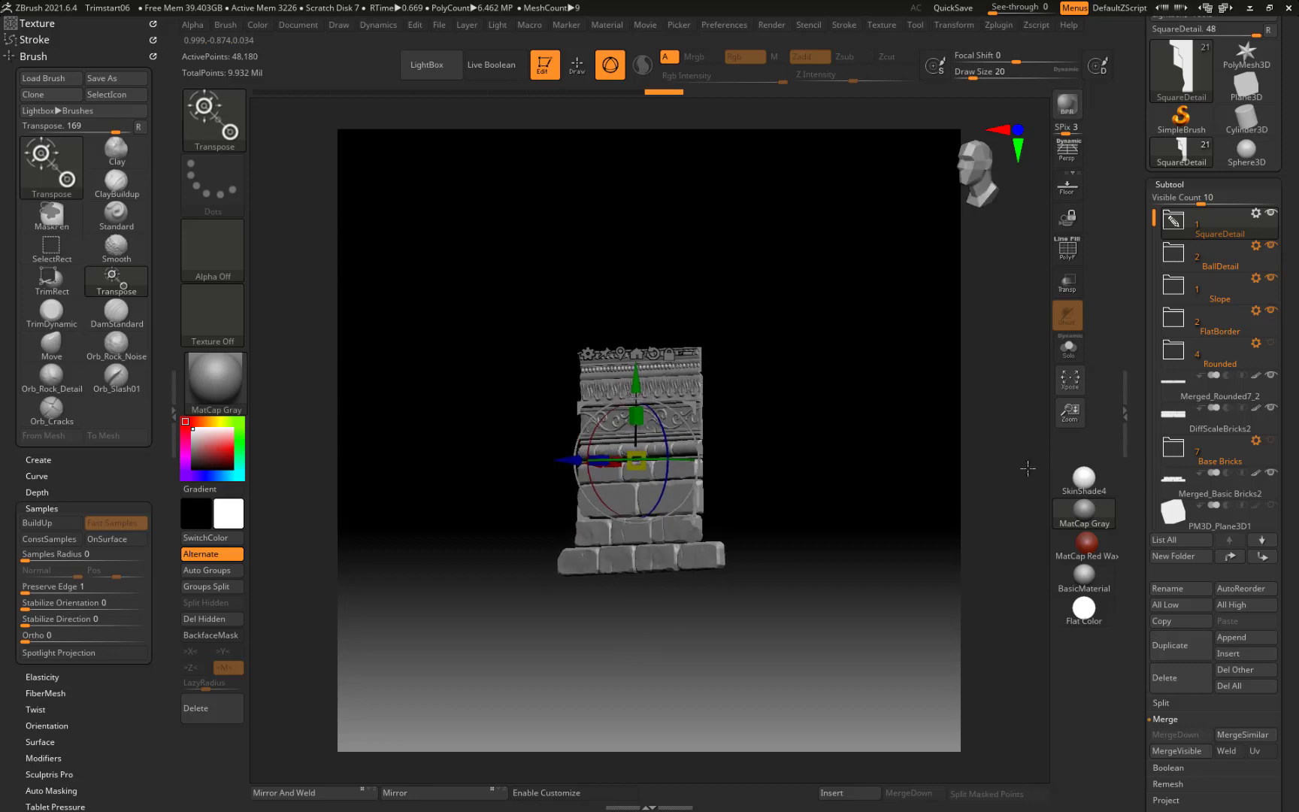
left_click_drag(853, 456, 843, 527, "shift")
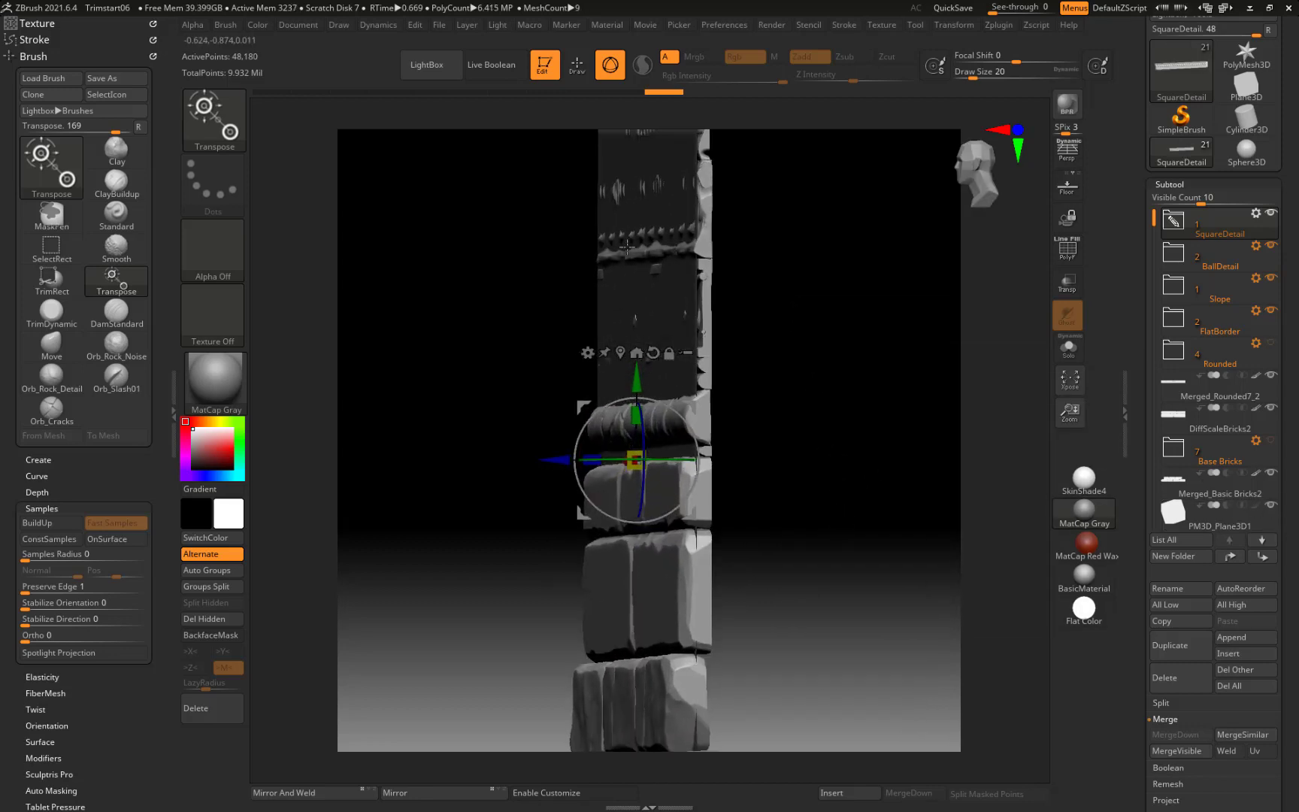
left_click_drag(869, 314, 867, 317, "shift")
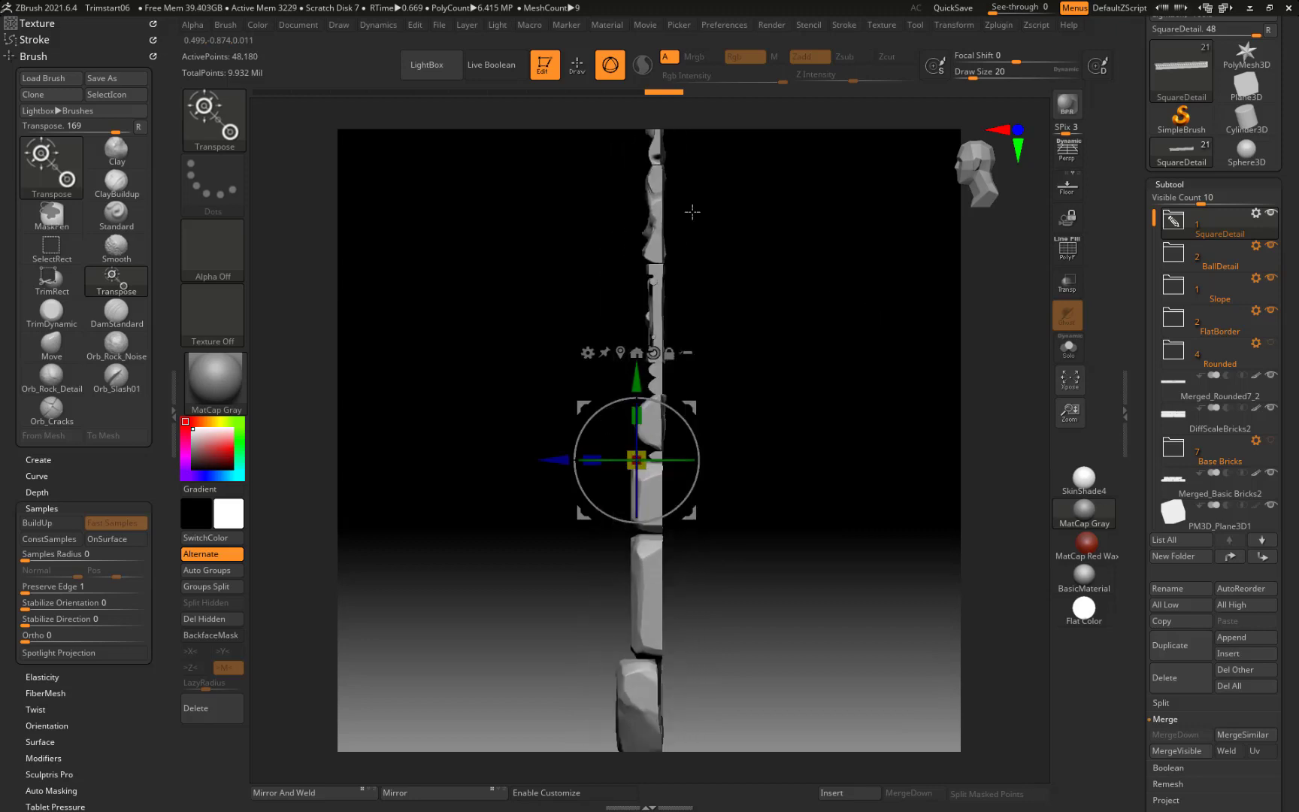
left_click_drag(781, 305, 912, 340)
left_click(1261, 521)
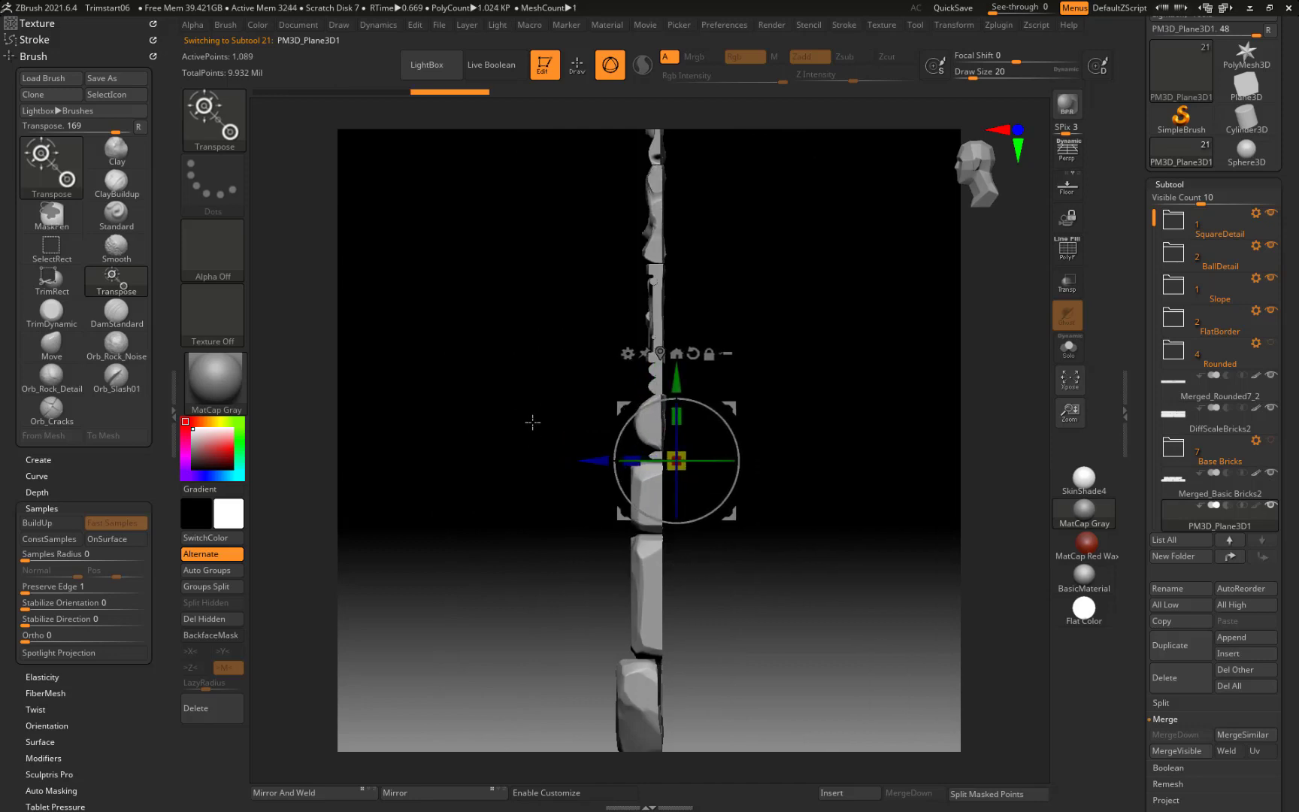
left_click_drag(531, 420, 591, 462)
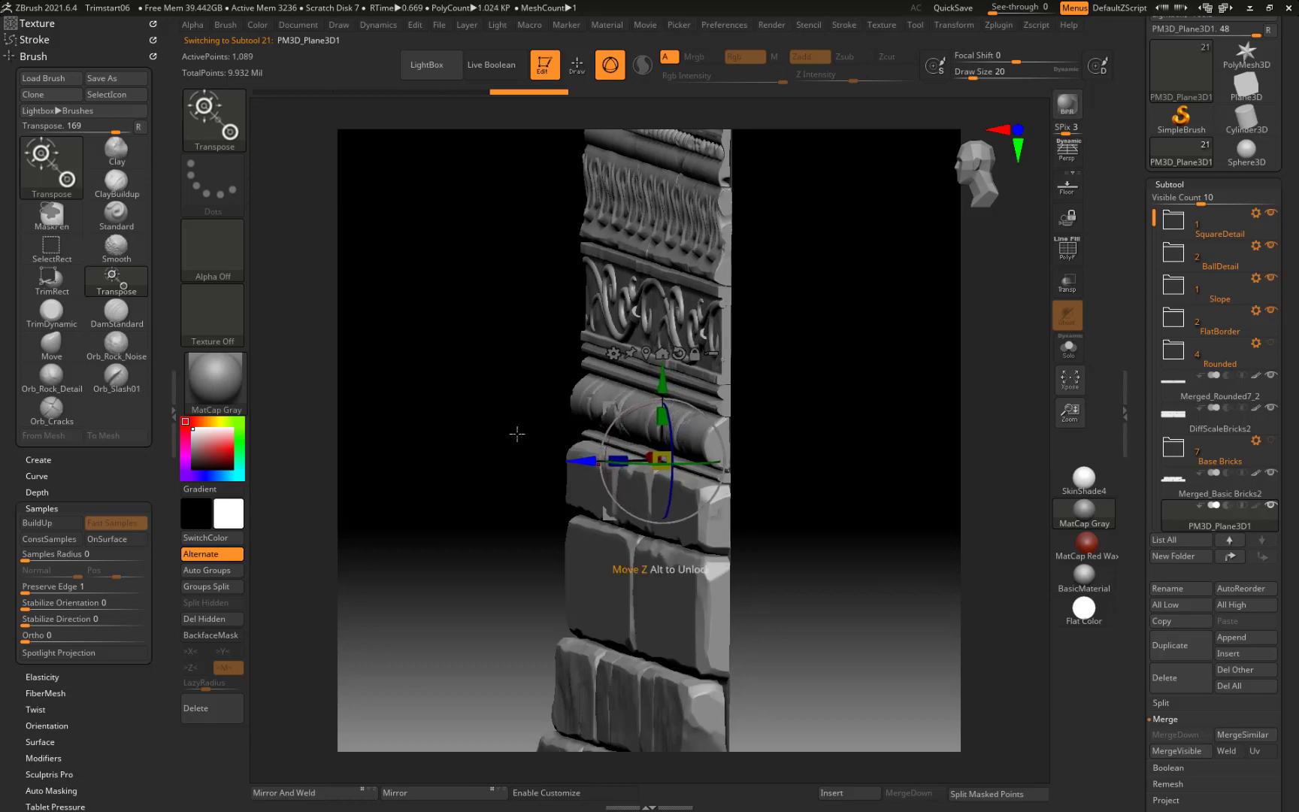
left_click_drag(406, 415, 451, 396)
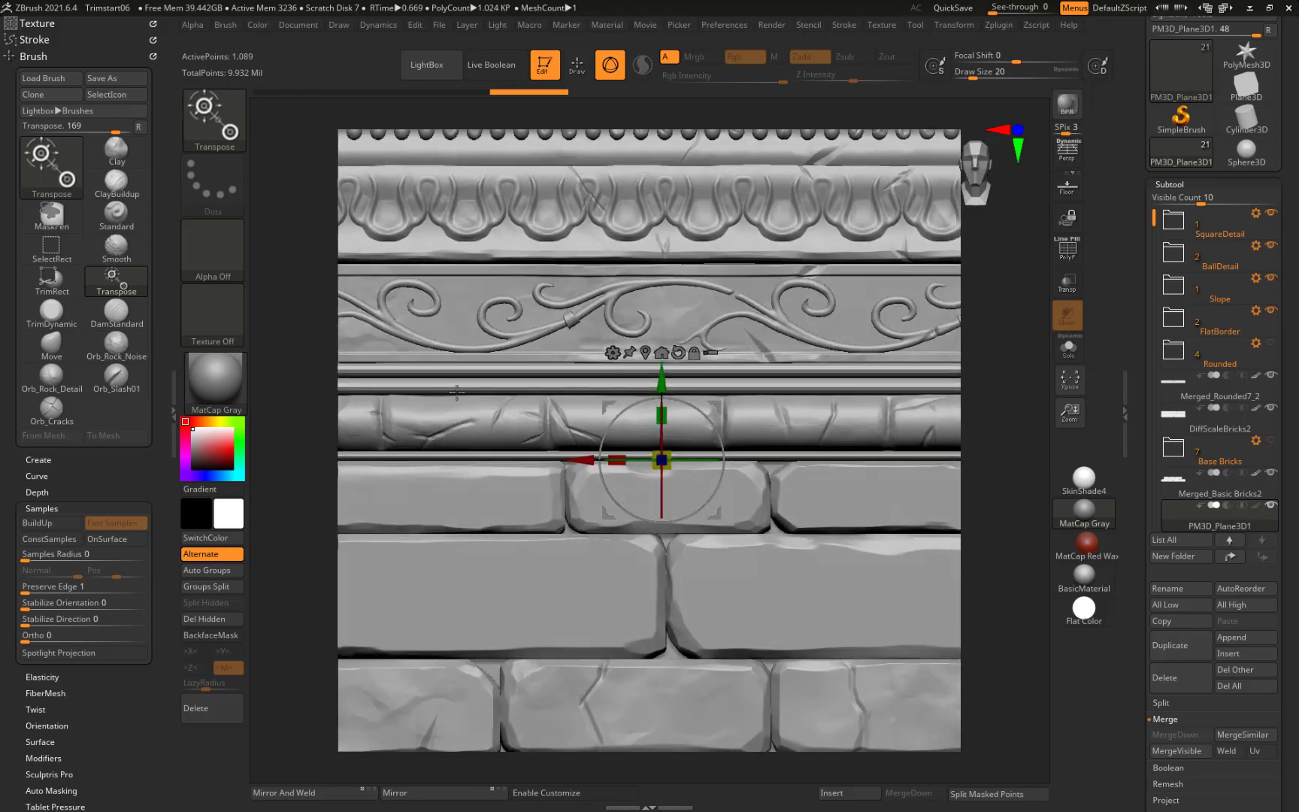
Step: Turn on the polyframe and examine how the backing plane fills the gaps between bricks and strips within the square canvas
key("shift+f")
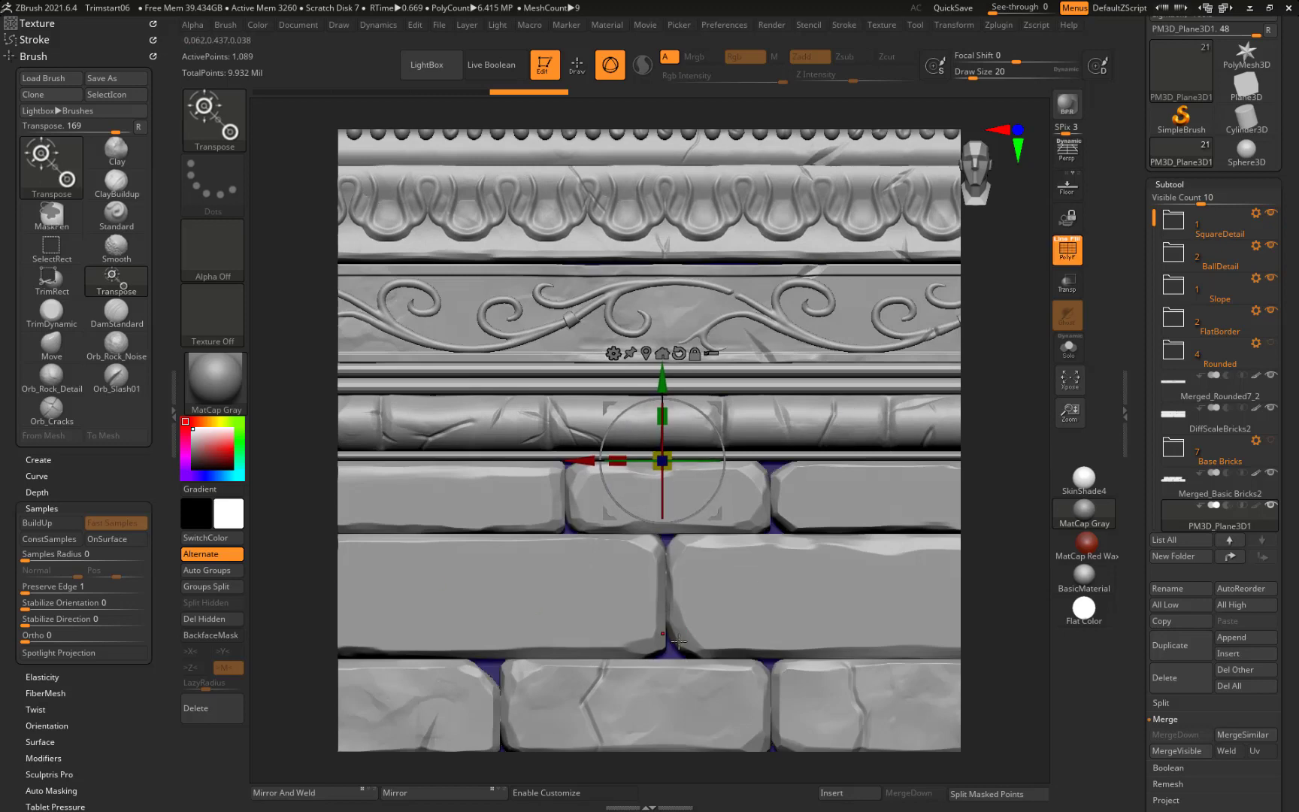
left_click_drag(1008, 565, 957, 191, "alt")
left_click_drag(927, 376, 849, 478, "alt")
mouse_move(774, 267)
left_mouse_down("alt")
mouse_move(887, 511)
mouse_move(827, 453)
mouse_move(853, 548)
mouse_move(829, 500)
left_mouse_up("alt")
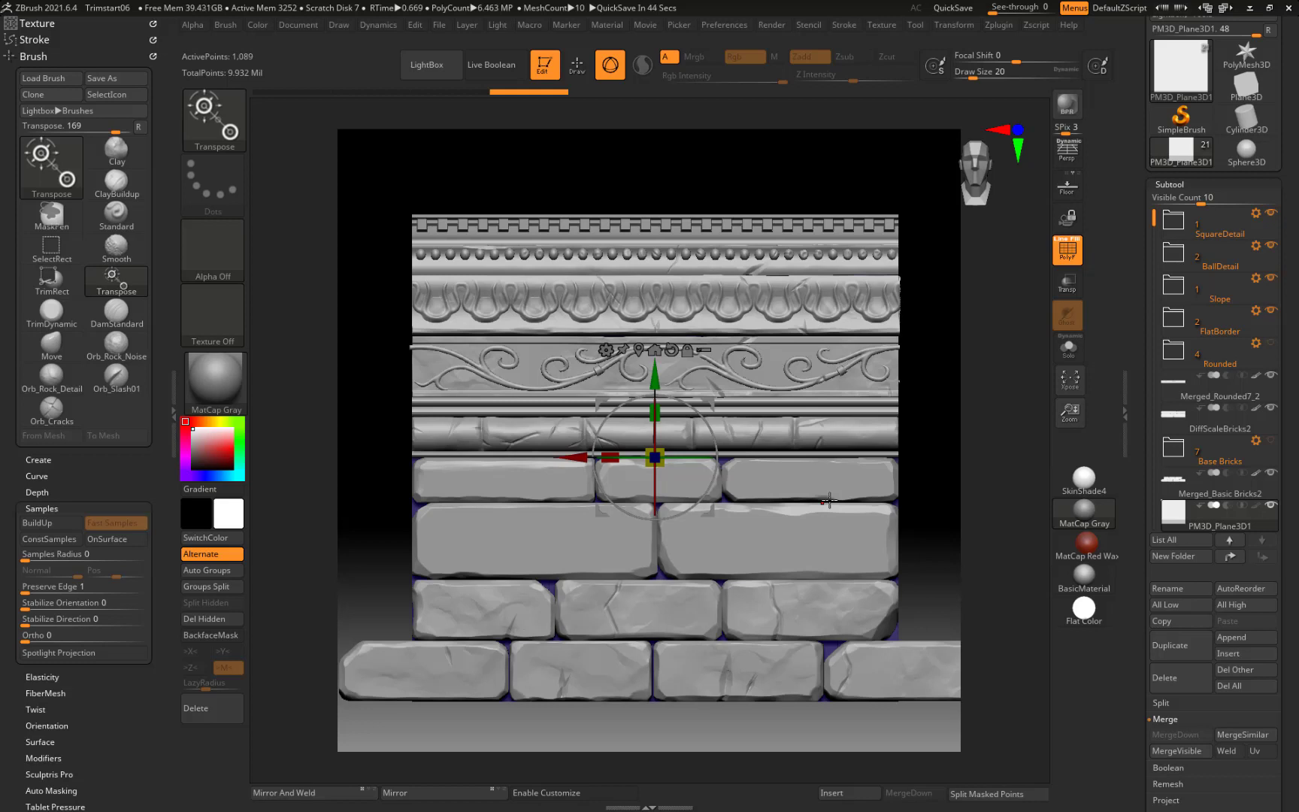
key("f")
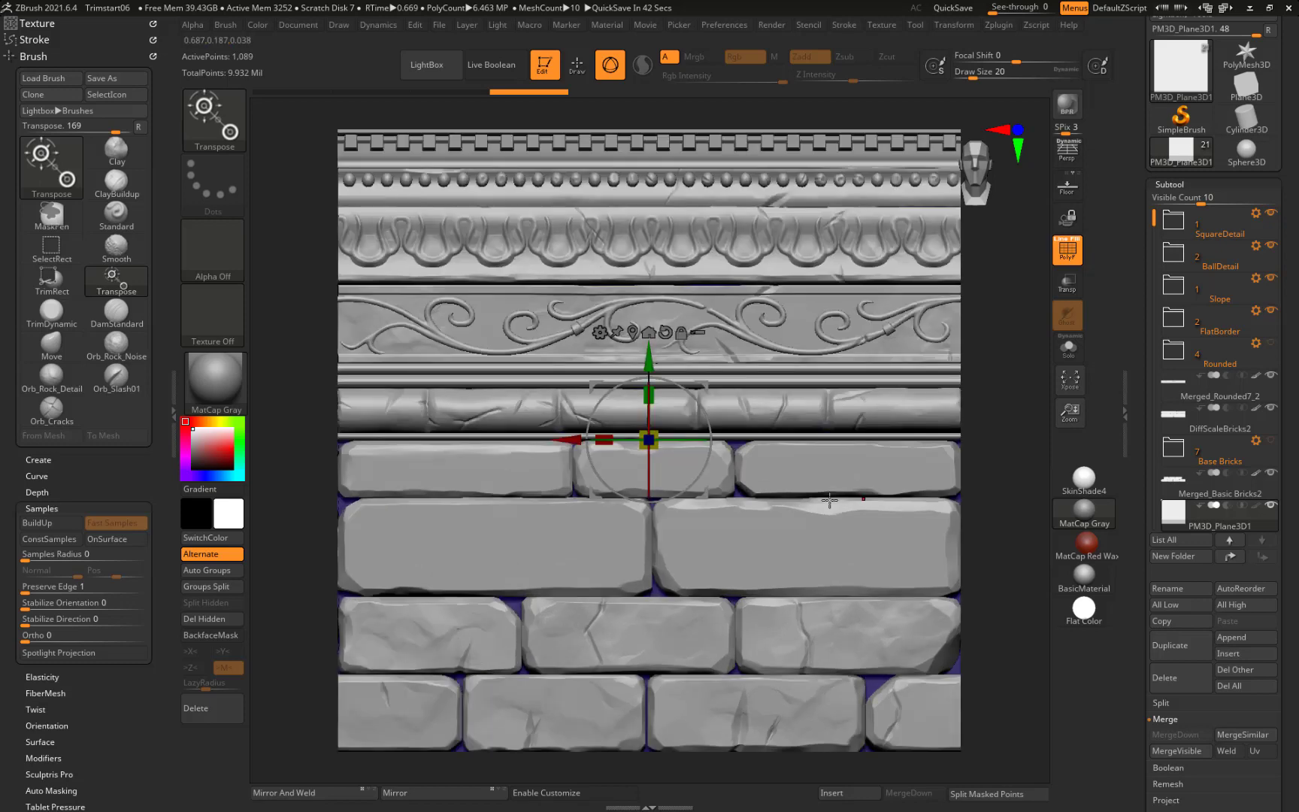
key("f")
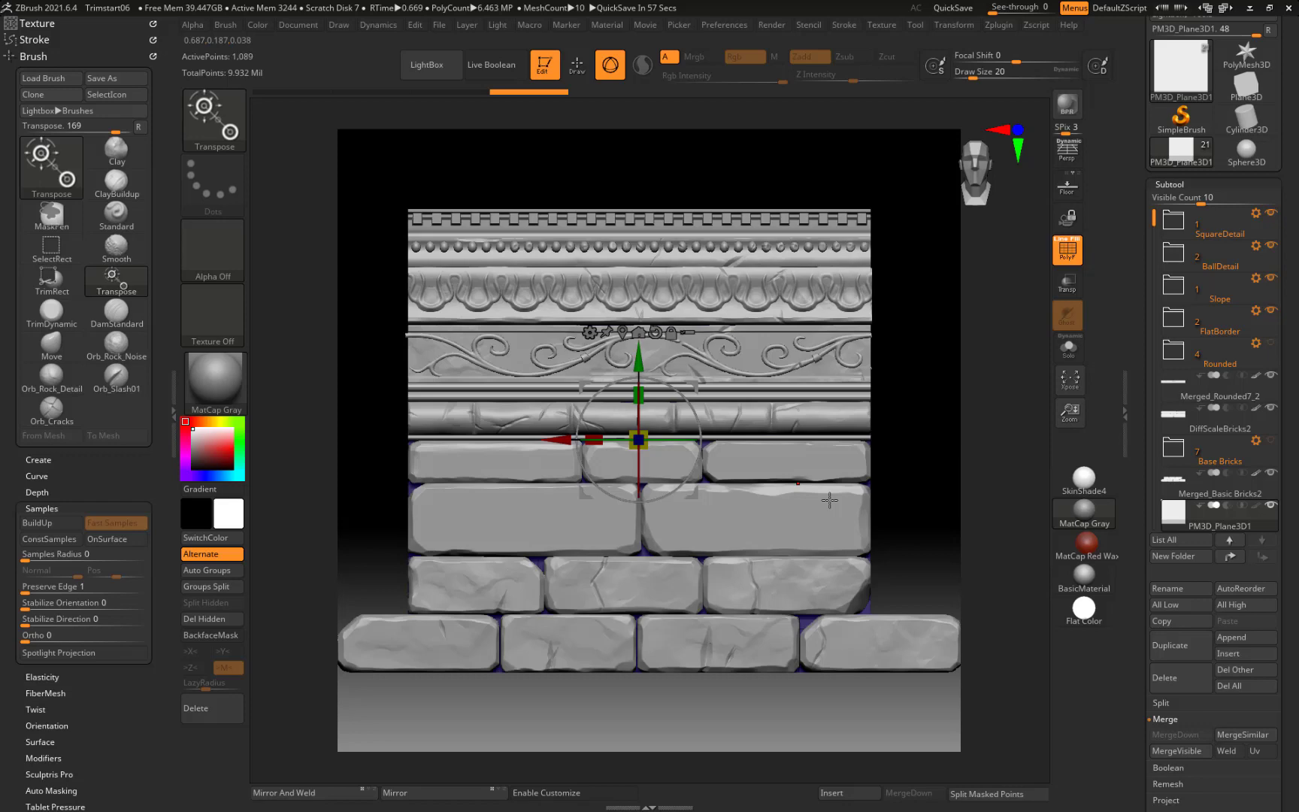
key("f")
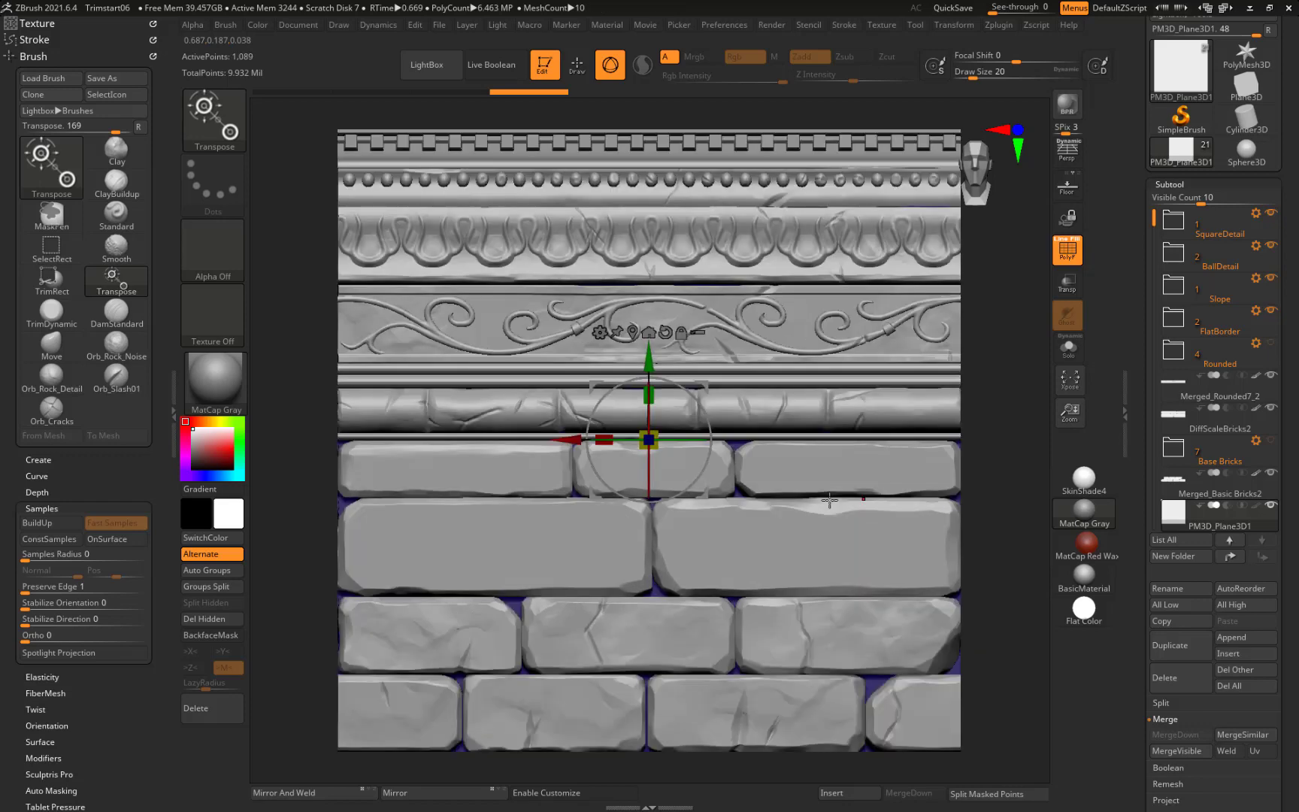
Step: Isolate the backing plane with Solo and turn off its polyframe, comparing it with the full trim sheet
left_click(1271, 410)
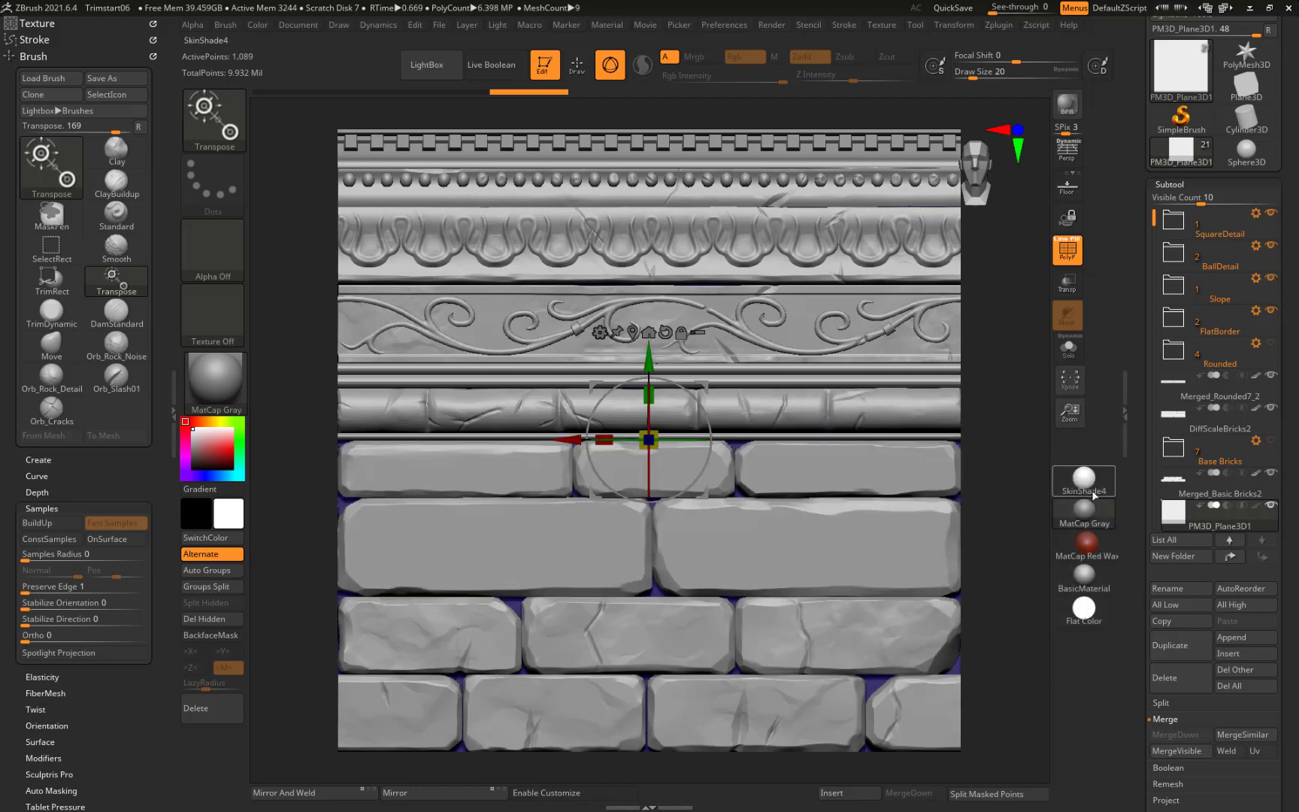
left_click(1068, 347)
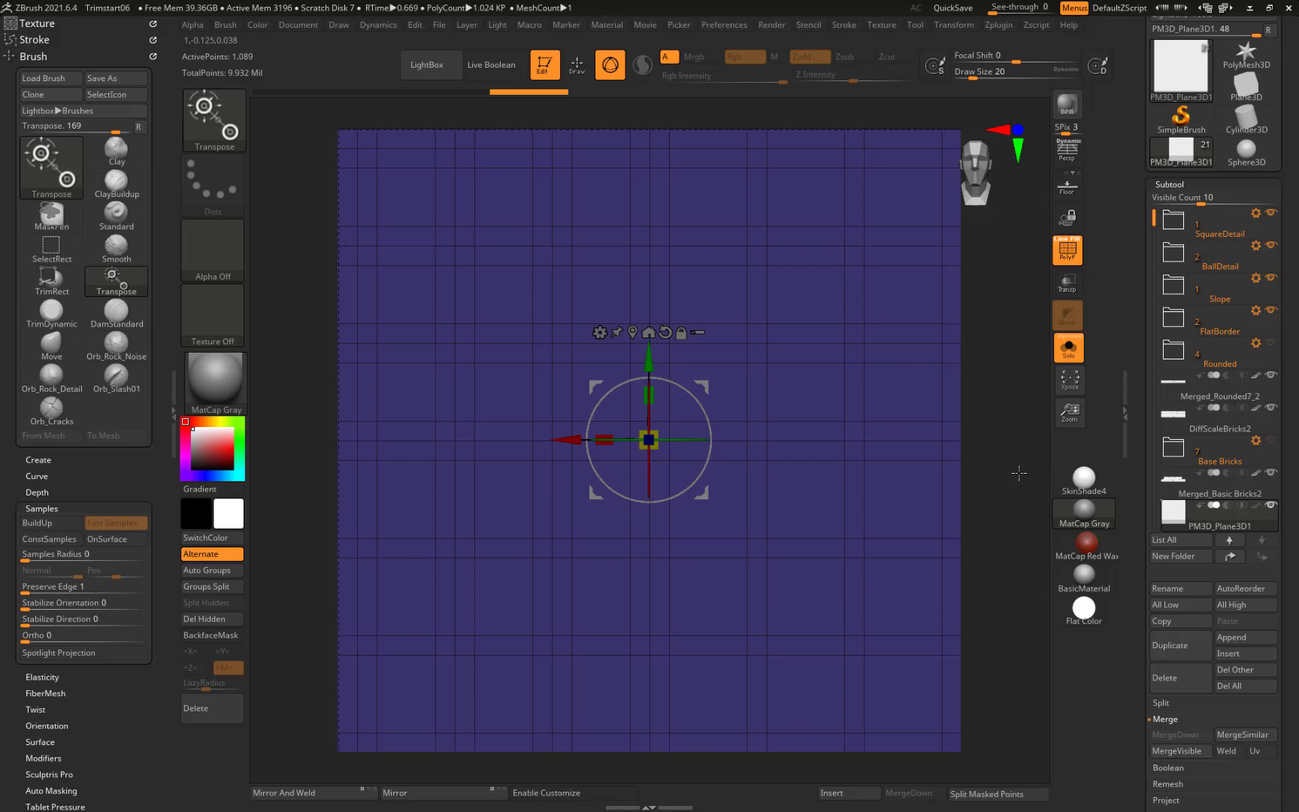
key("shift+f")
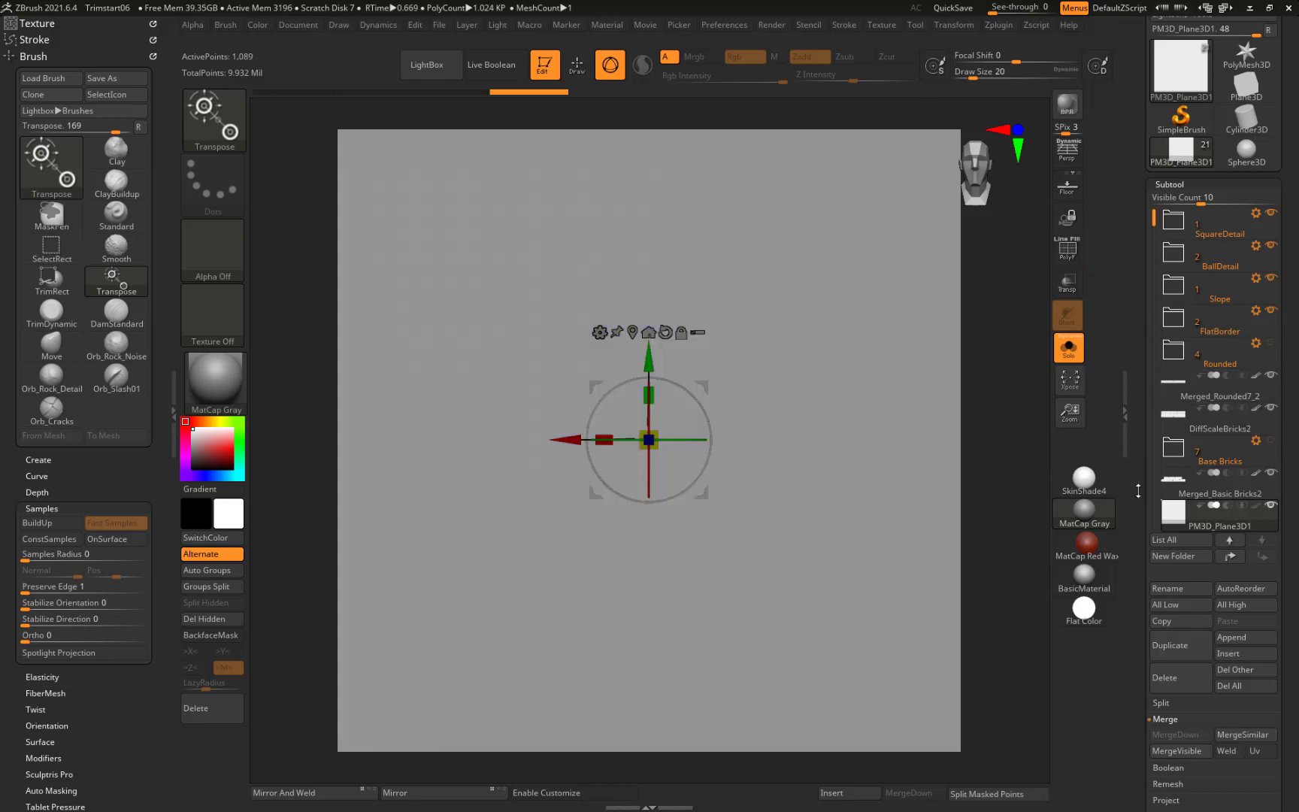
left_click(1058, 362)
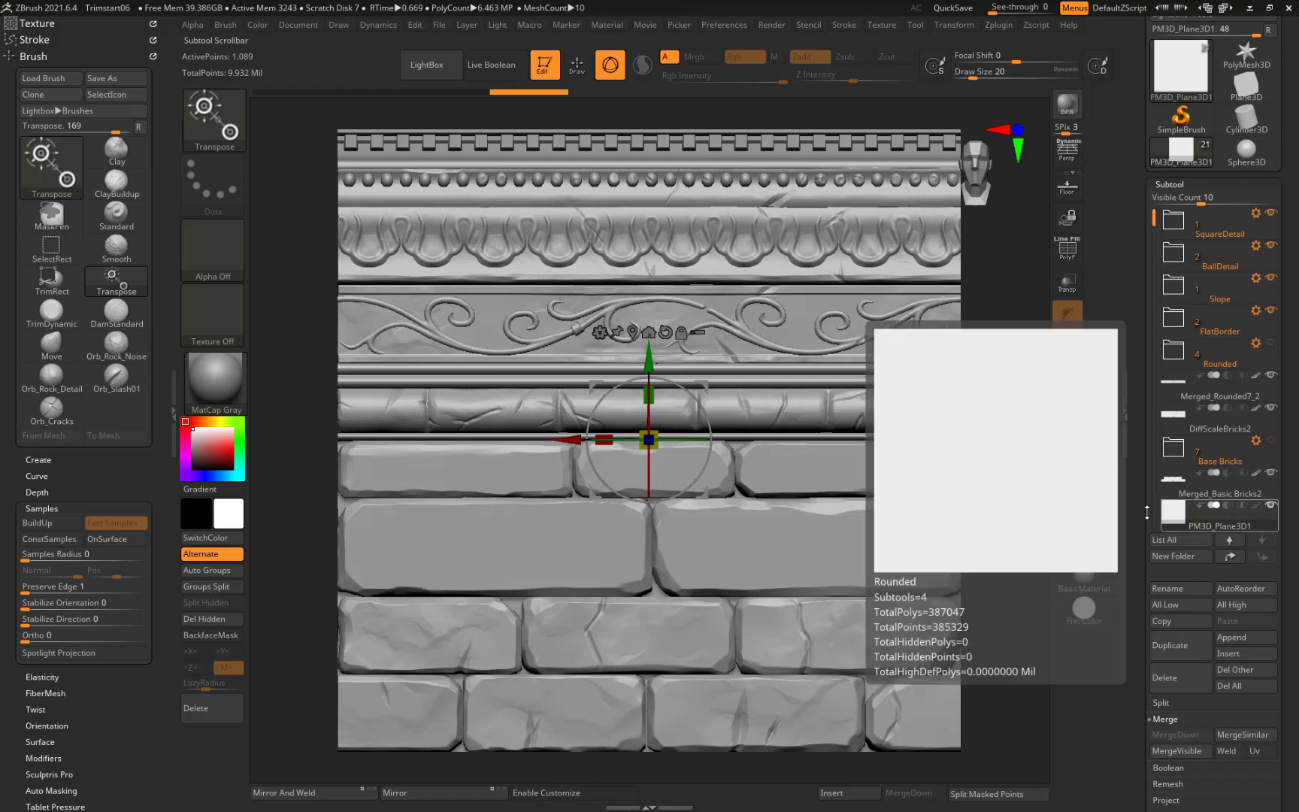
left_click(1068, 347)
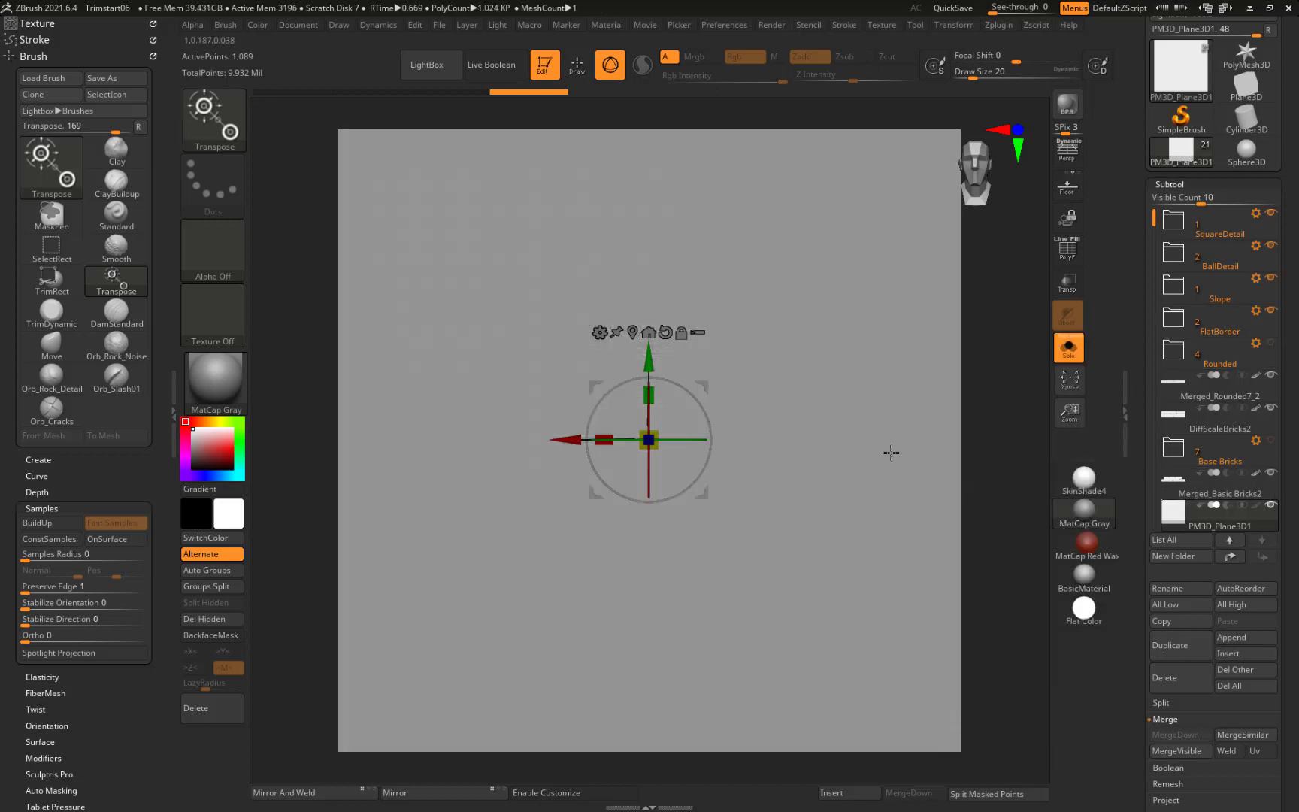
Step: Set the FBX ExportImport plugin to export only the selected subtool
left_click(37, 57)
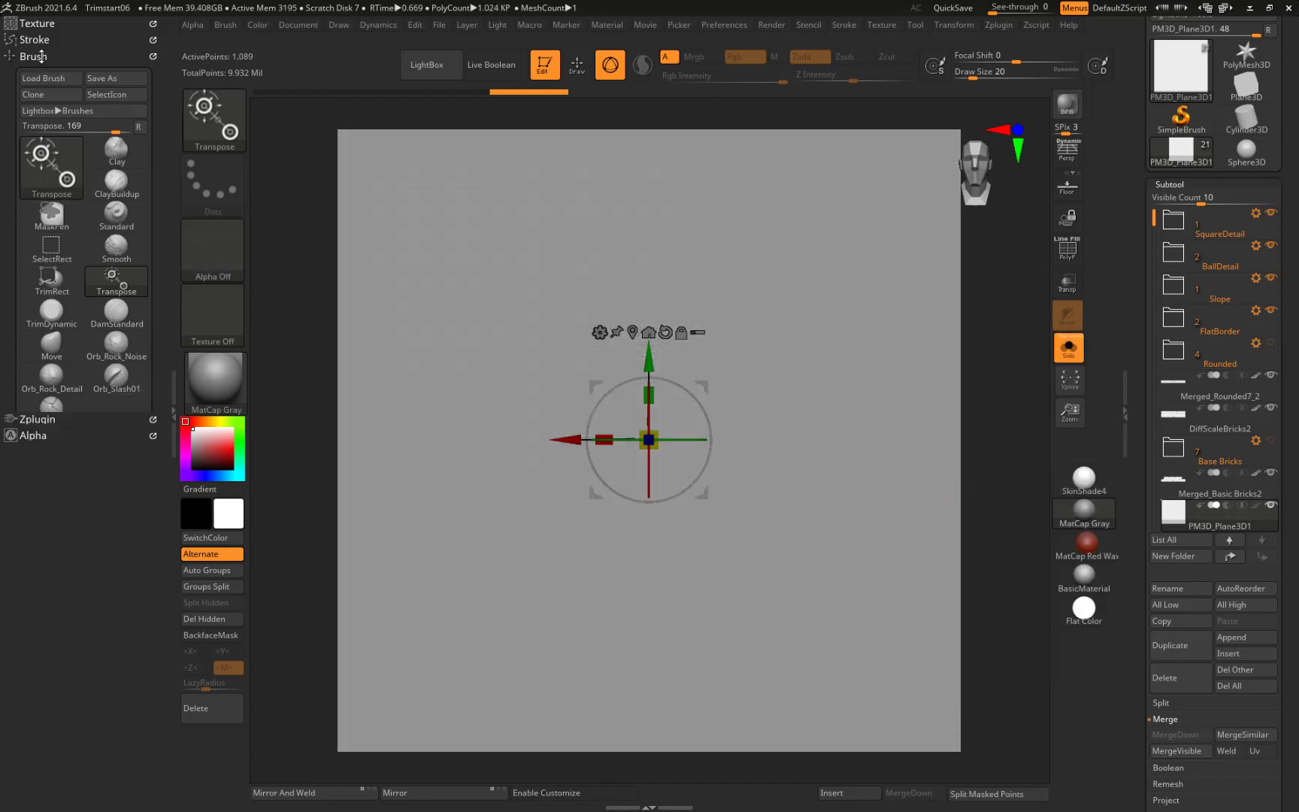
left_click(34, 72)
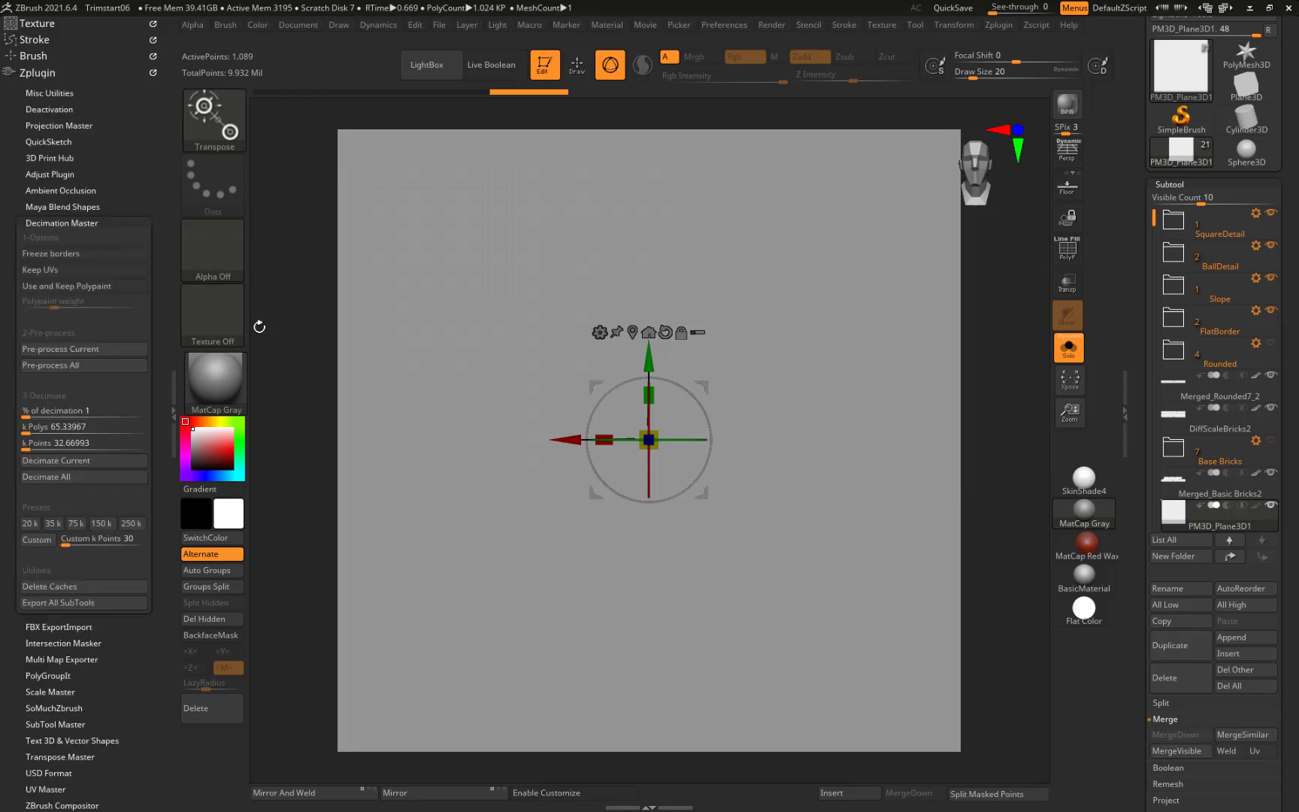
left_click(53, 223)
left_click(52, 239)
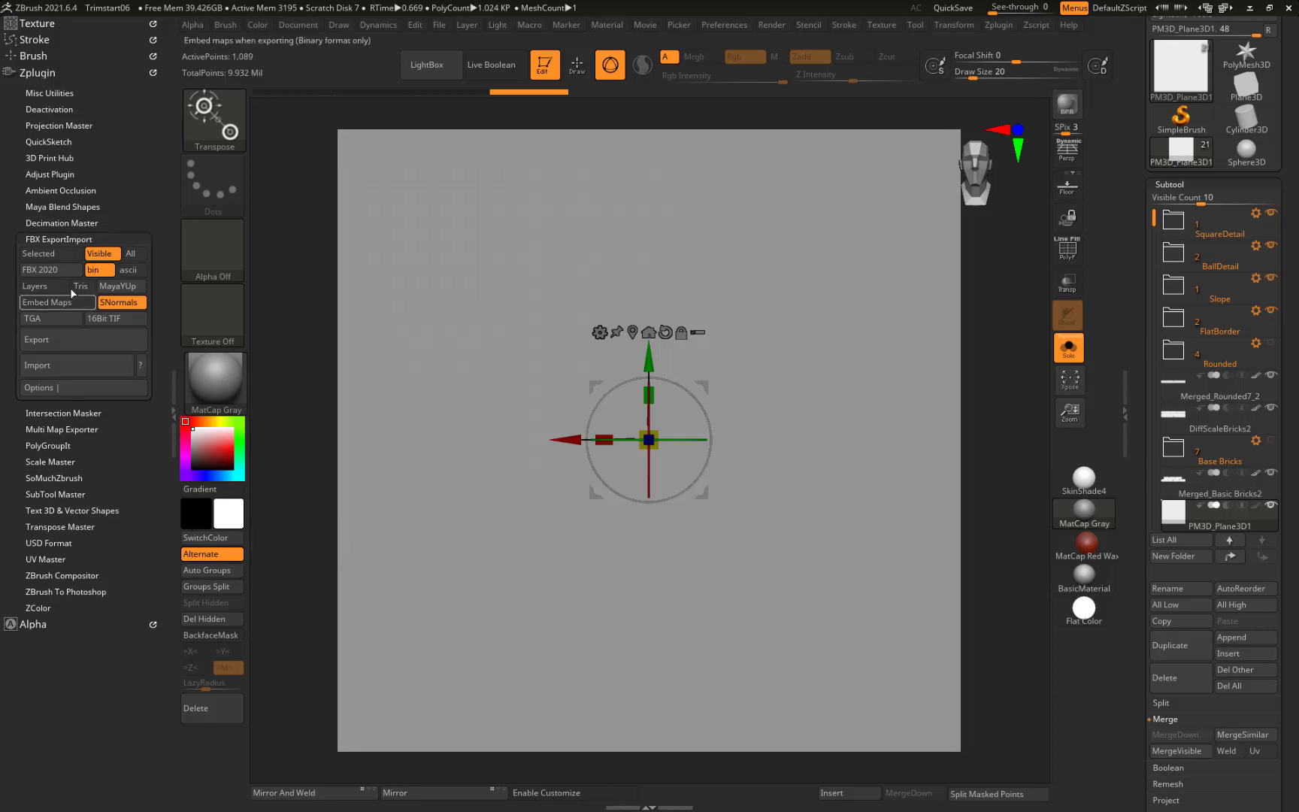
left_click(51, 254)
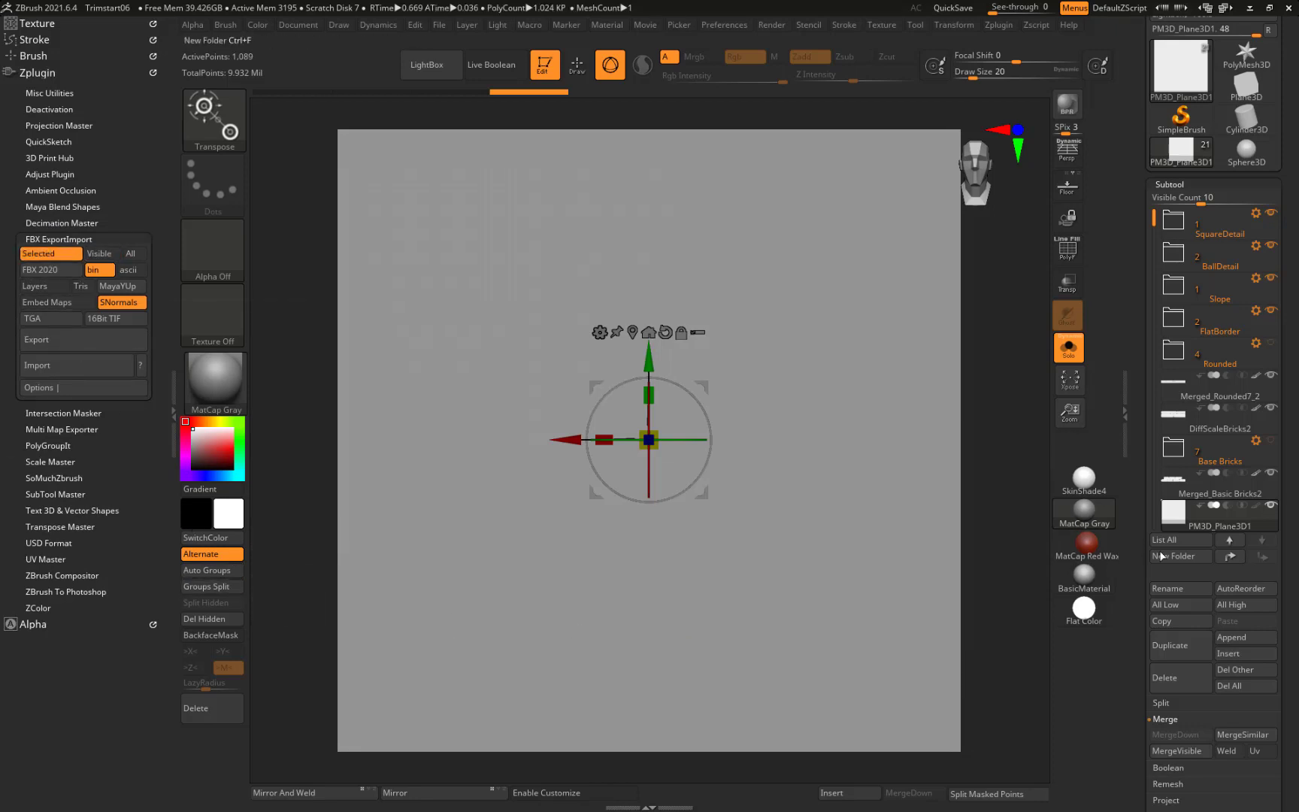
Step: Rename the backing plane subtool to TextureBase
mouse_move(1243, 526)
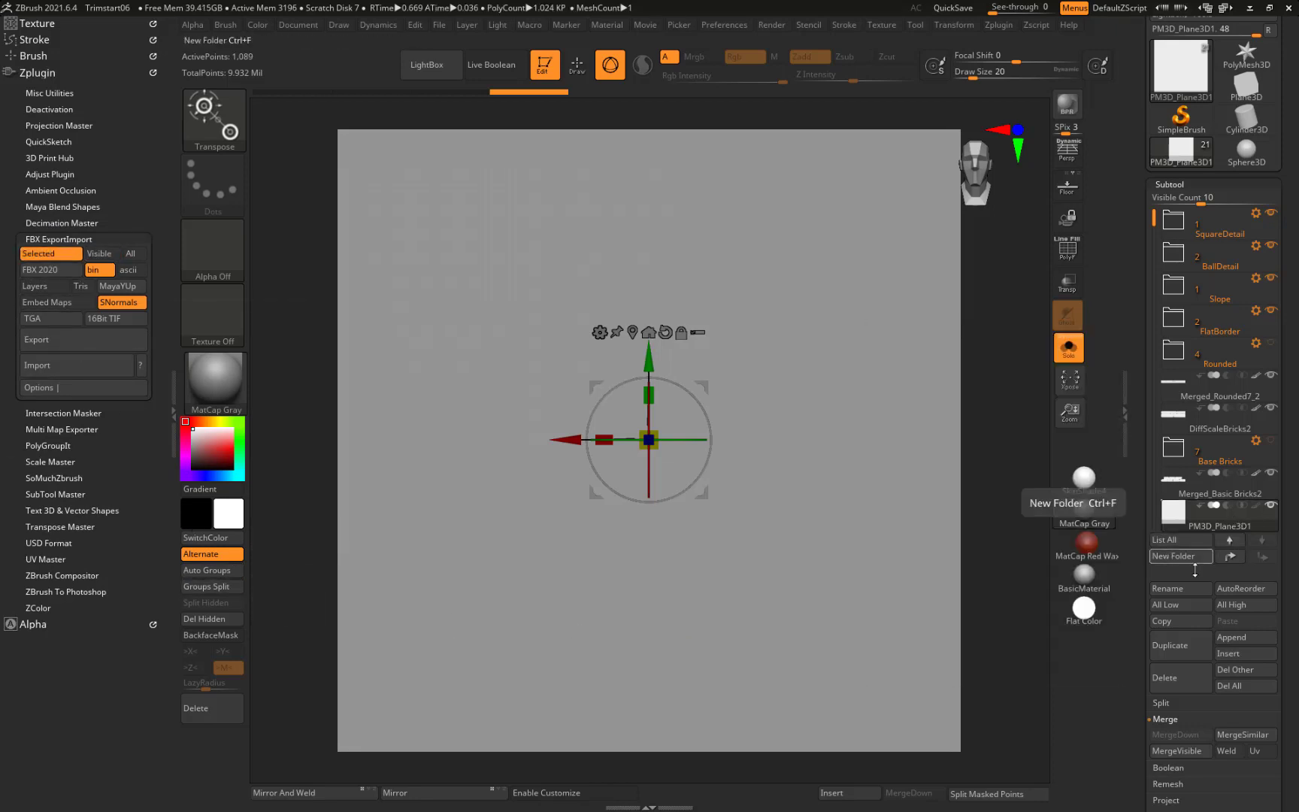
left_click(1181, 588)
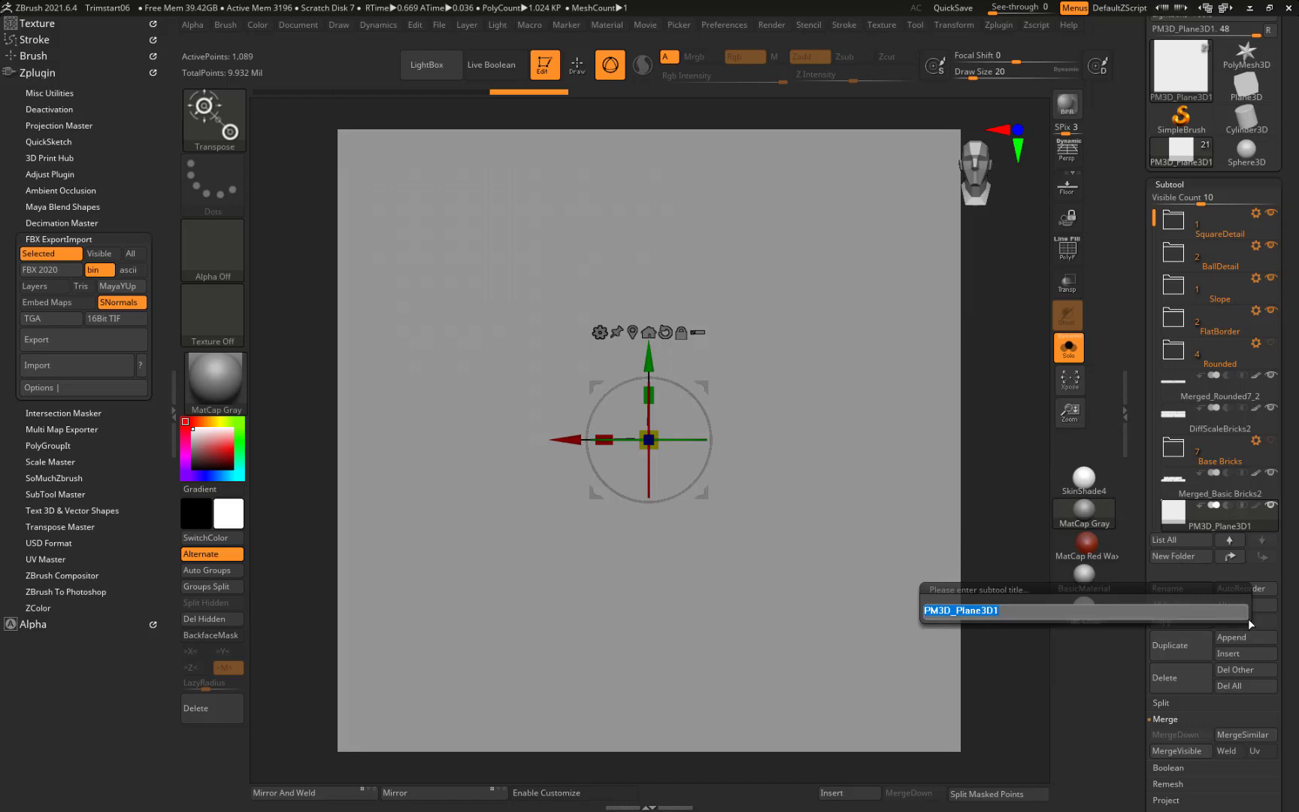
type("Te")
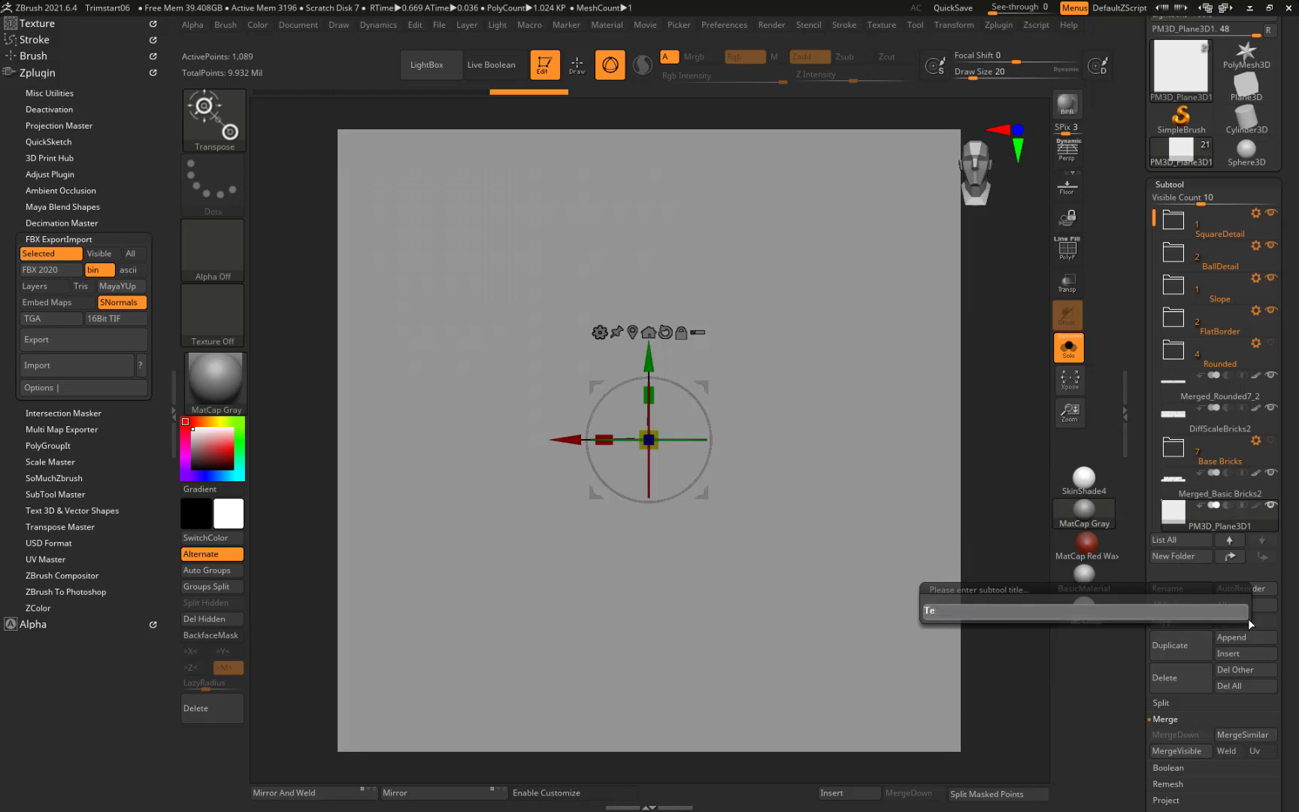
type("xtureBase")
key("Return")
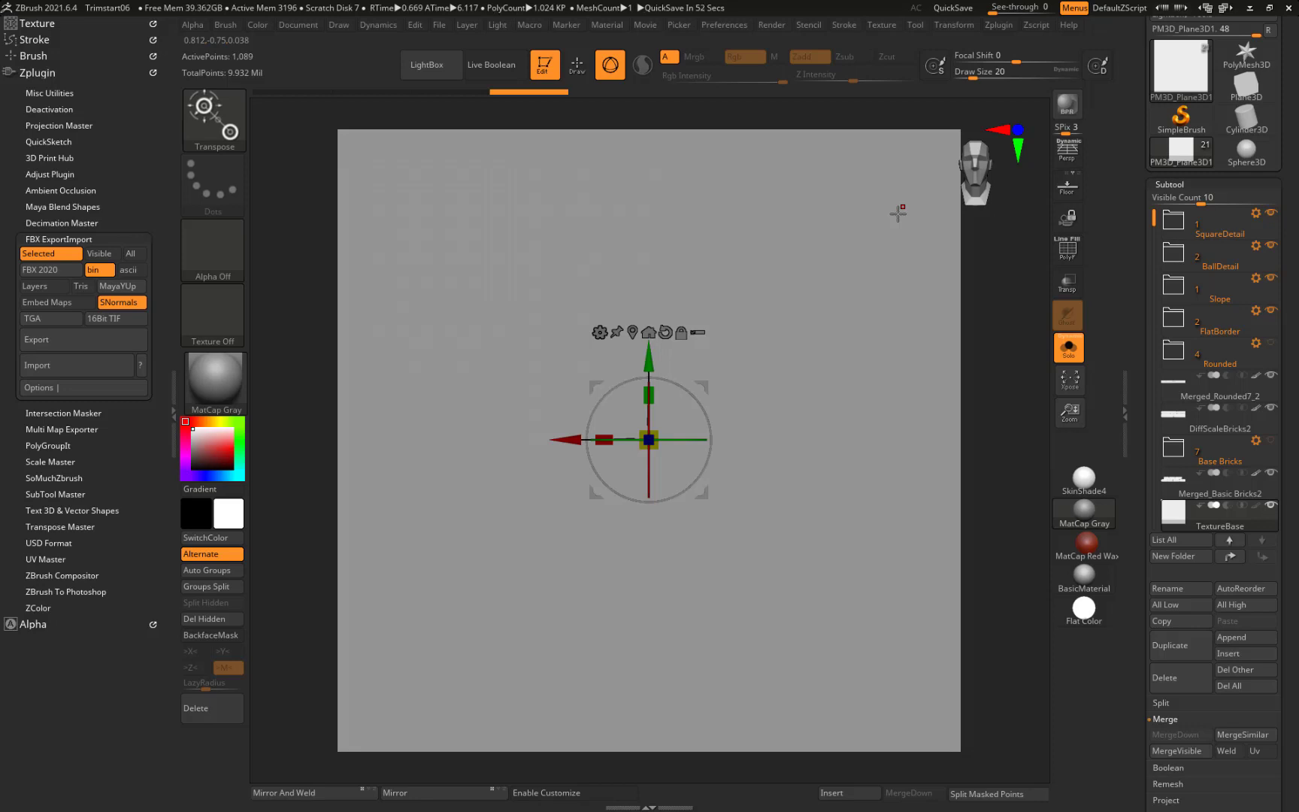
Step: Export the plane as TextureBase.fbx to the folder D:\ACC Classes\Summer 2021\VGA 1\Week4
left_click(78, 339)
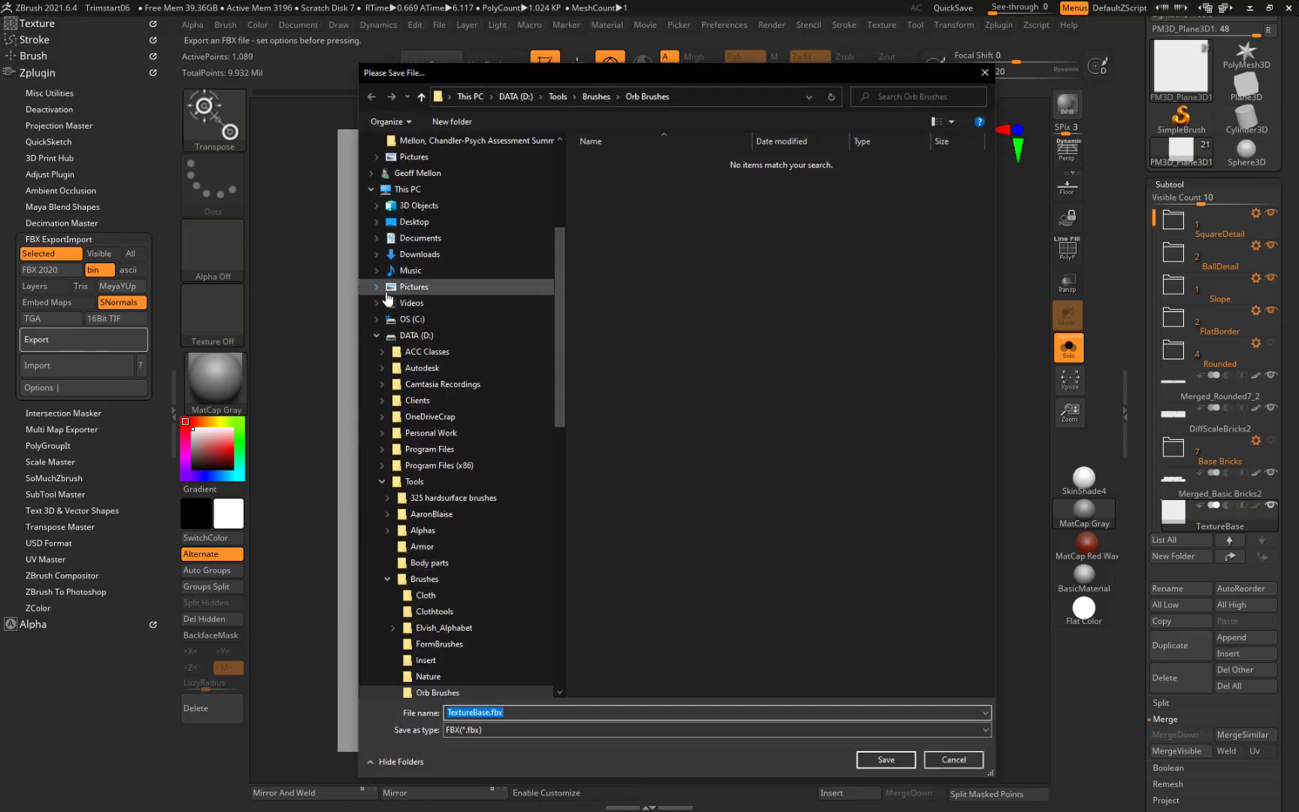
left_click(415, 335)
left_click(427, 351)
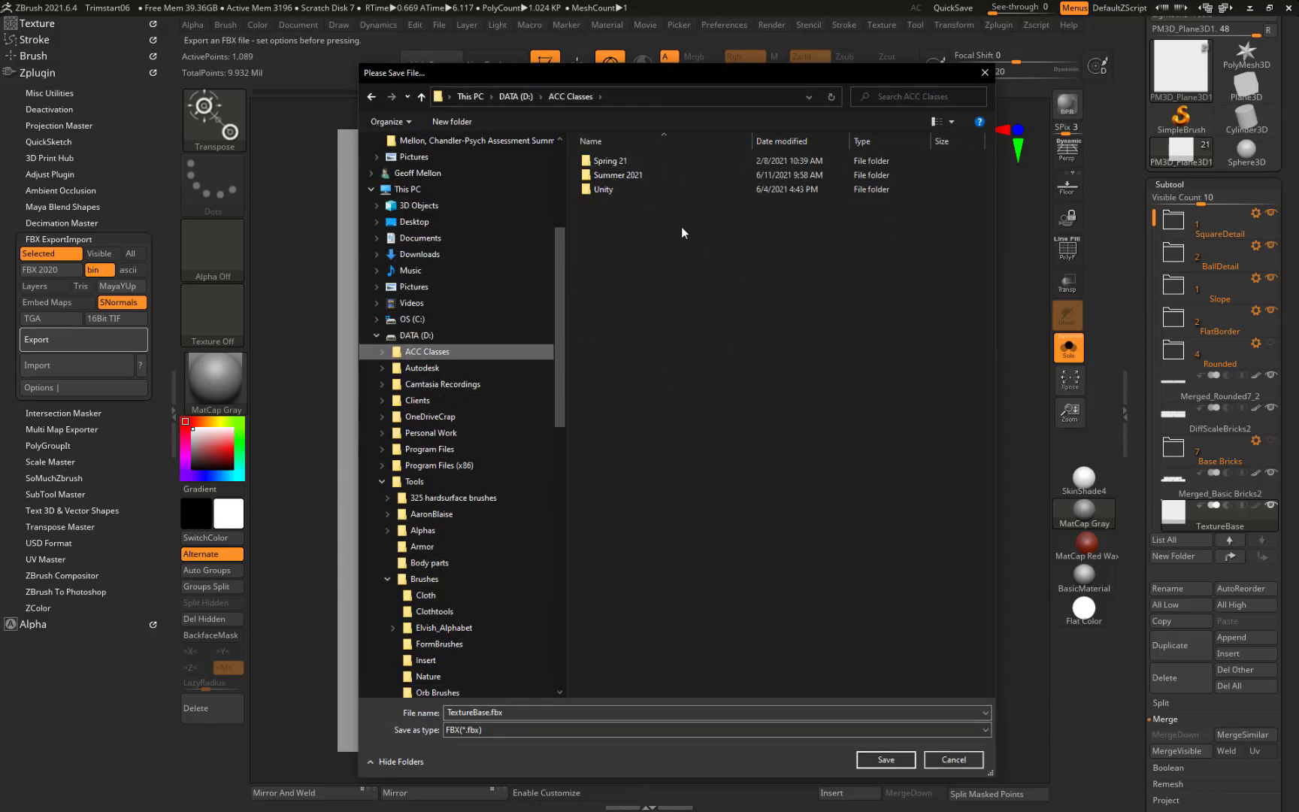
double_click(628, 169)
double_click(596, 174)
left_click(608, 189)
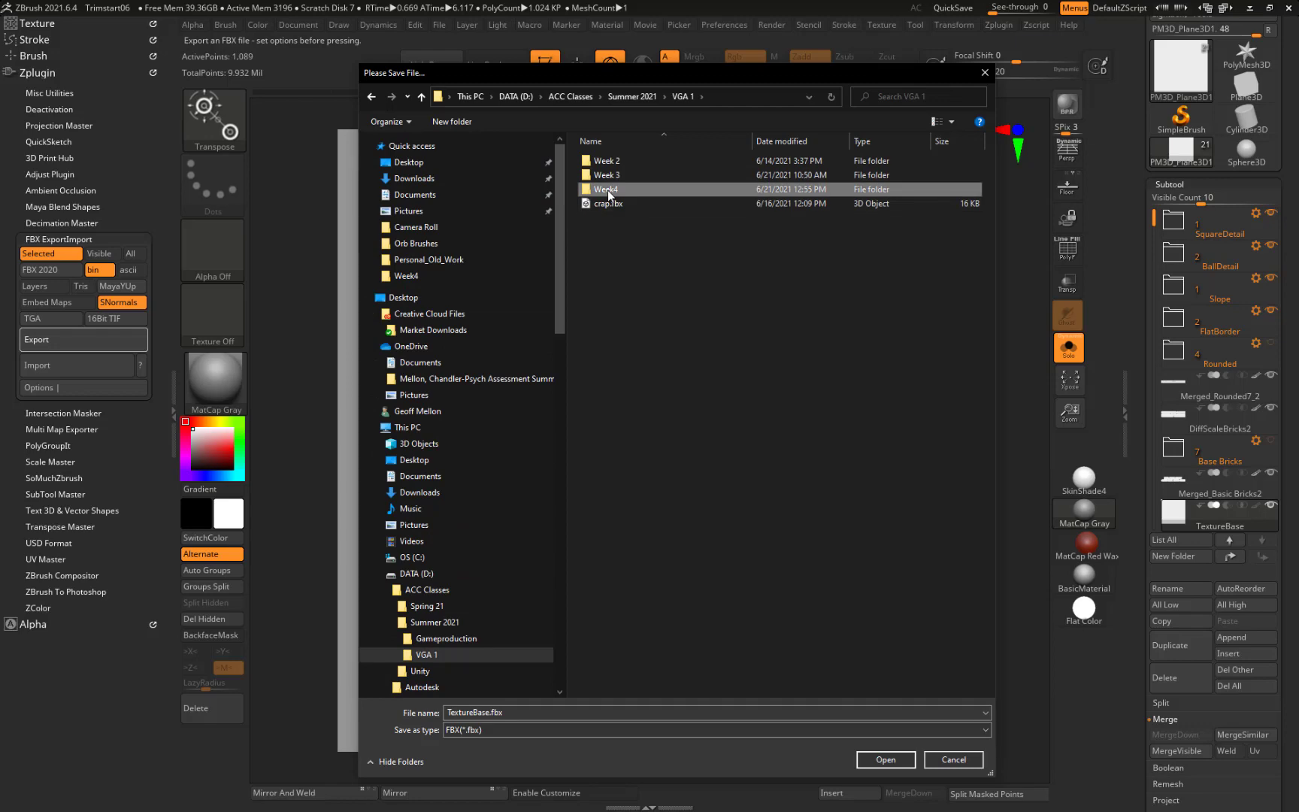
double_click(608, 190)
left_click(904, 765)
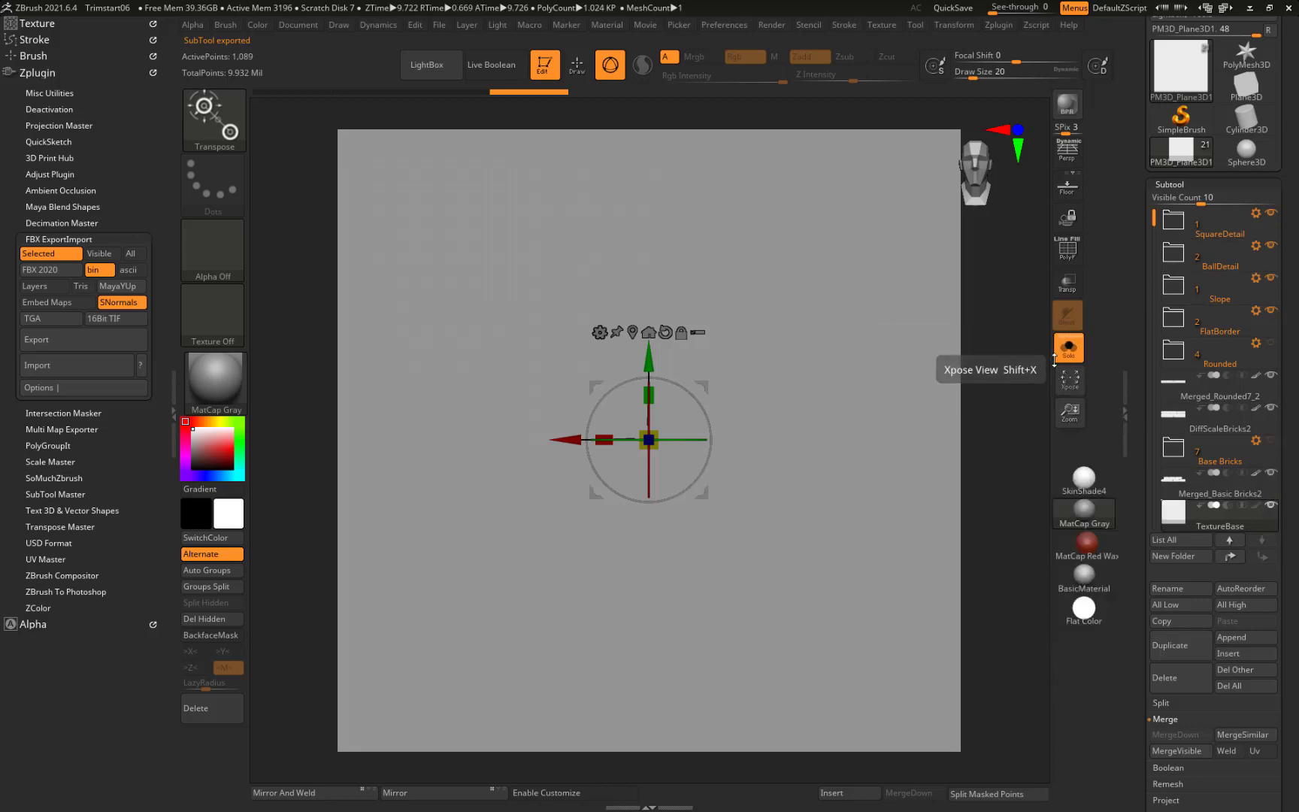
Step: Leave Solo mode and enable Export Polygroups as Mats in the FBX export options
left_click(1067, 314)
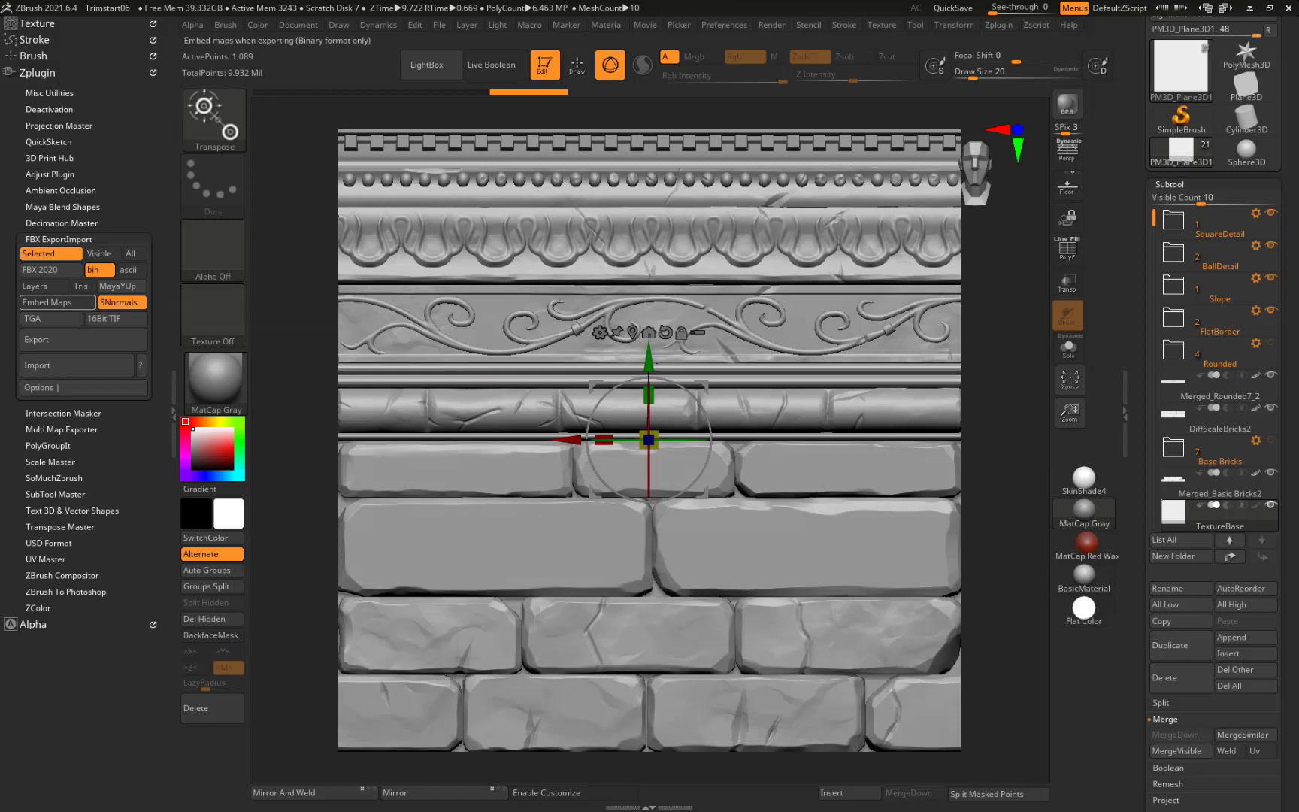
left_click(135, 388)
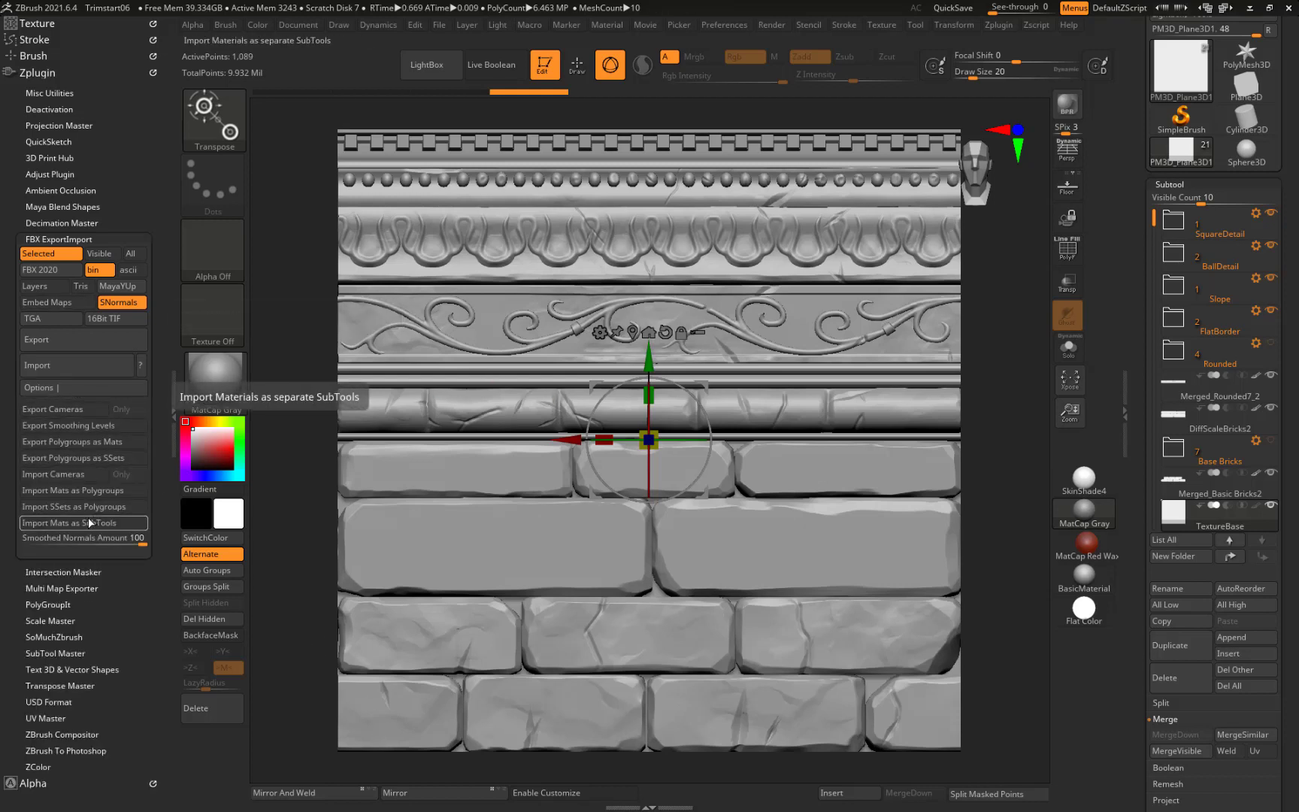
left_click(104, 441)
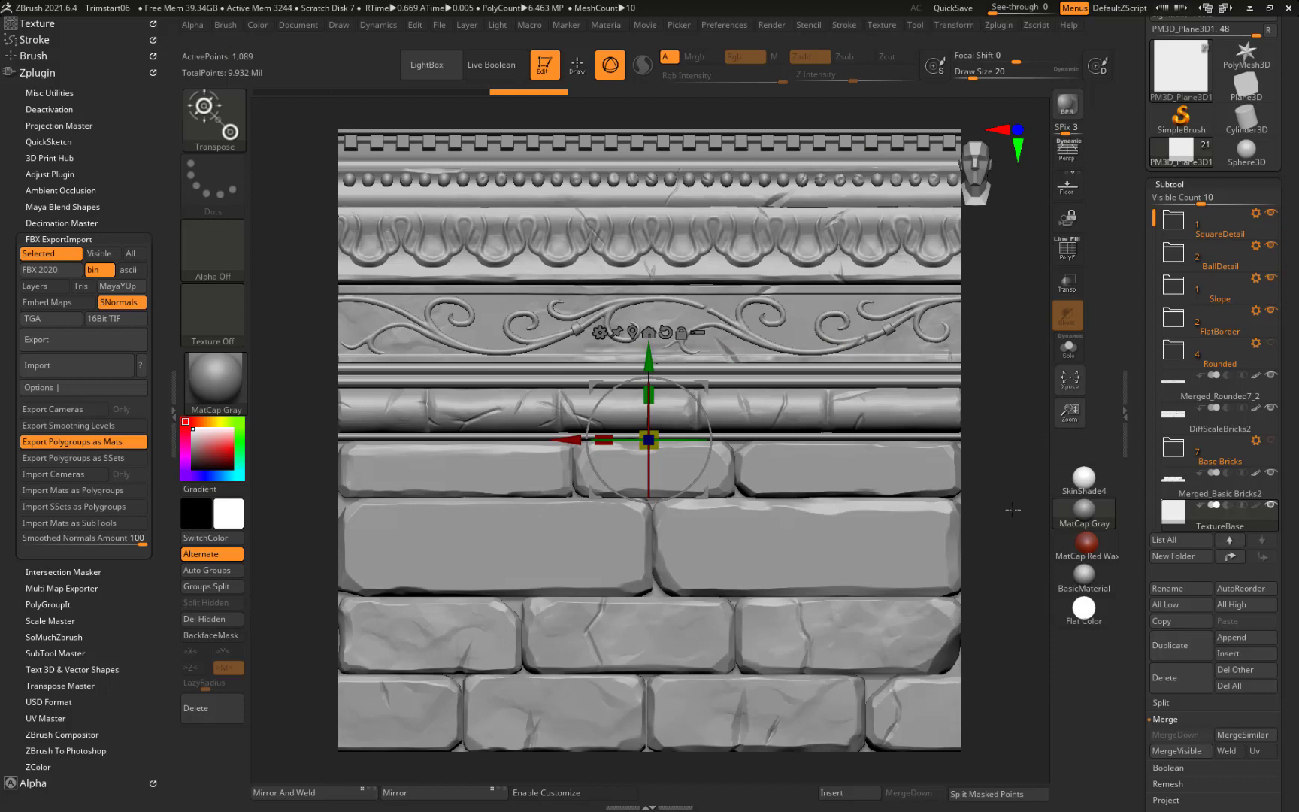
Step: Select the Merged_Basic Bricks2 subtool on the trim sheet
mouse_move(993, 464)
right_mouse_down("ctrl")
mouse_move(995, 436)
mouse_move(999, 453)
right_mouse_up("ctrl")
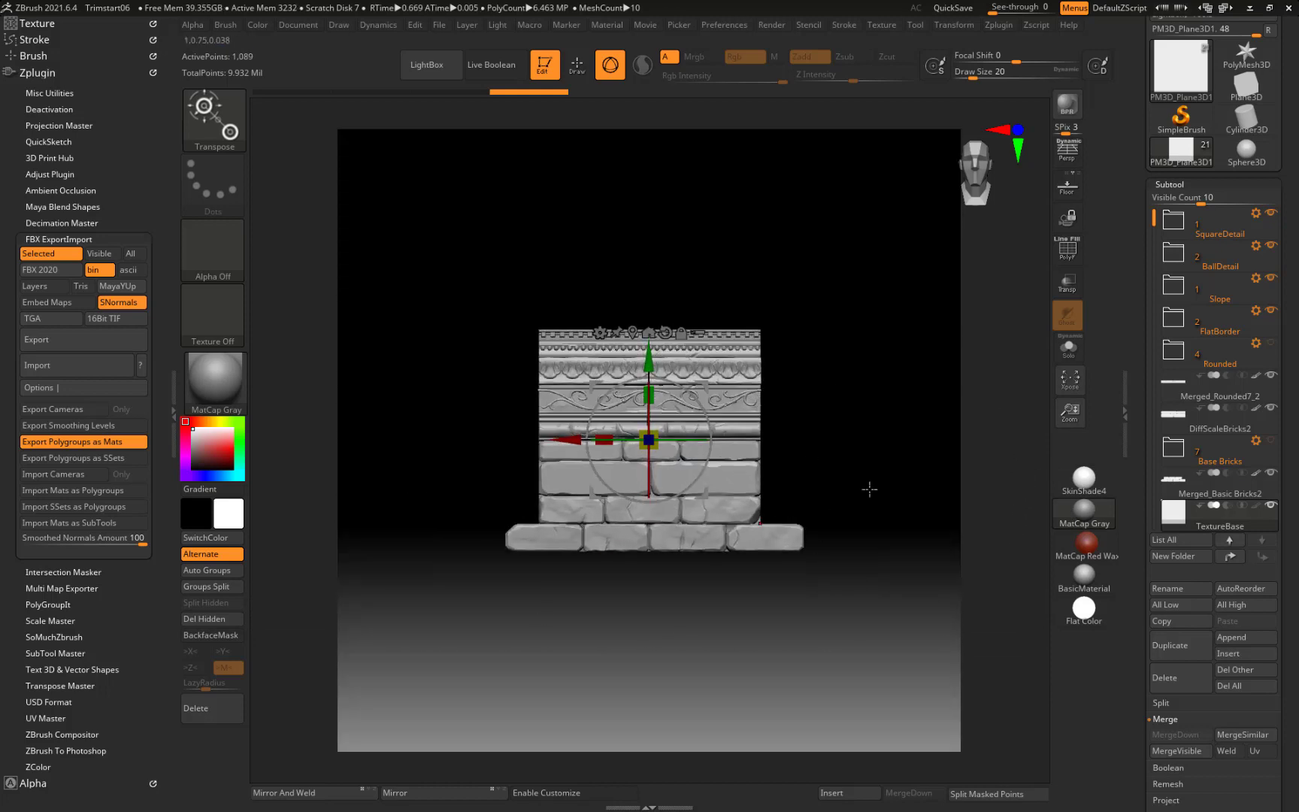
right_click_drag(834, 380, 863, 449, "ctrl")
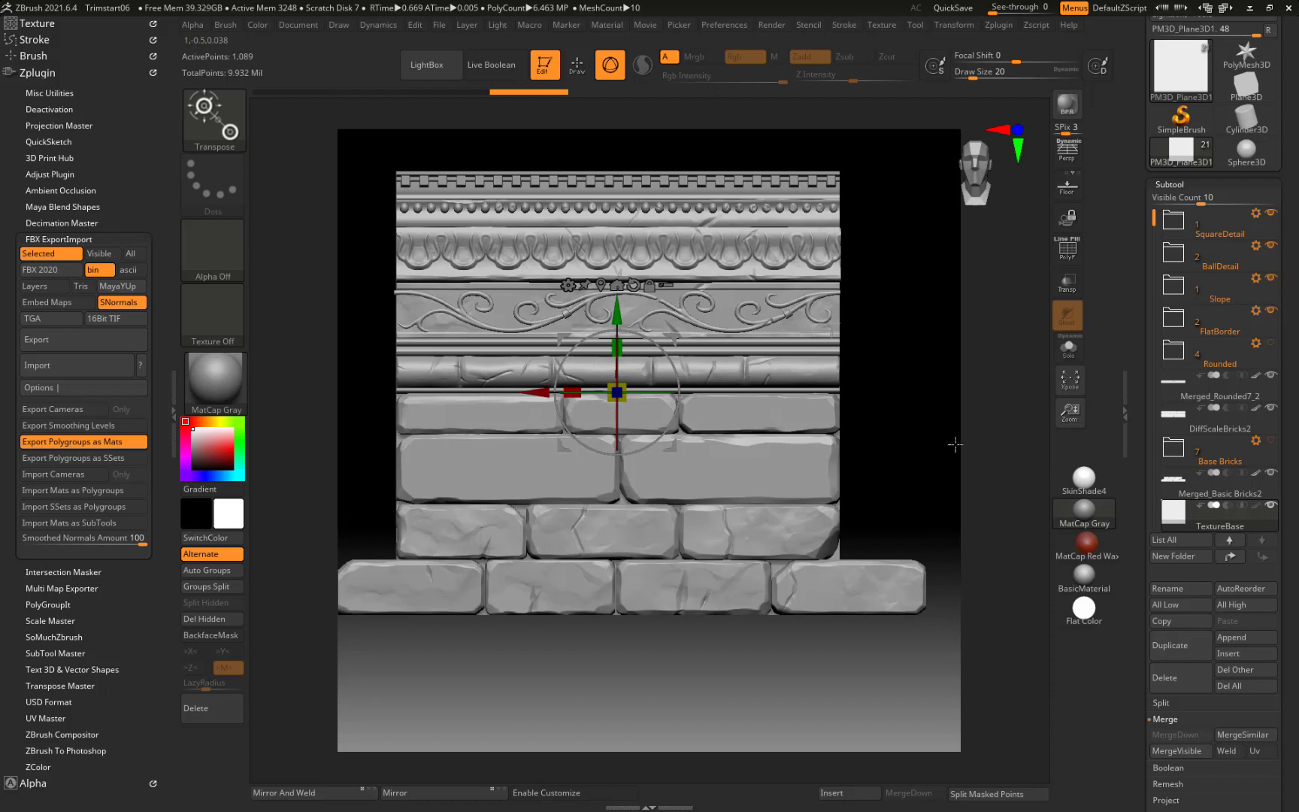
left_click(618, 491, "alt")
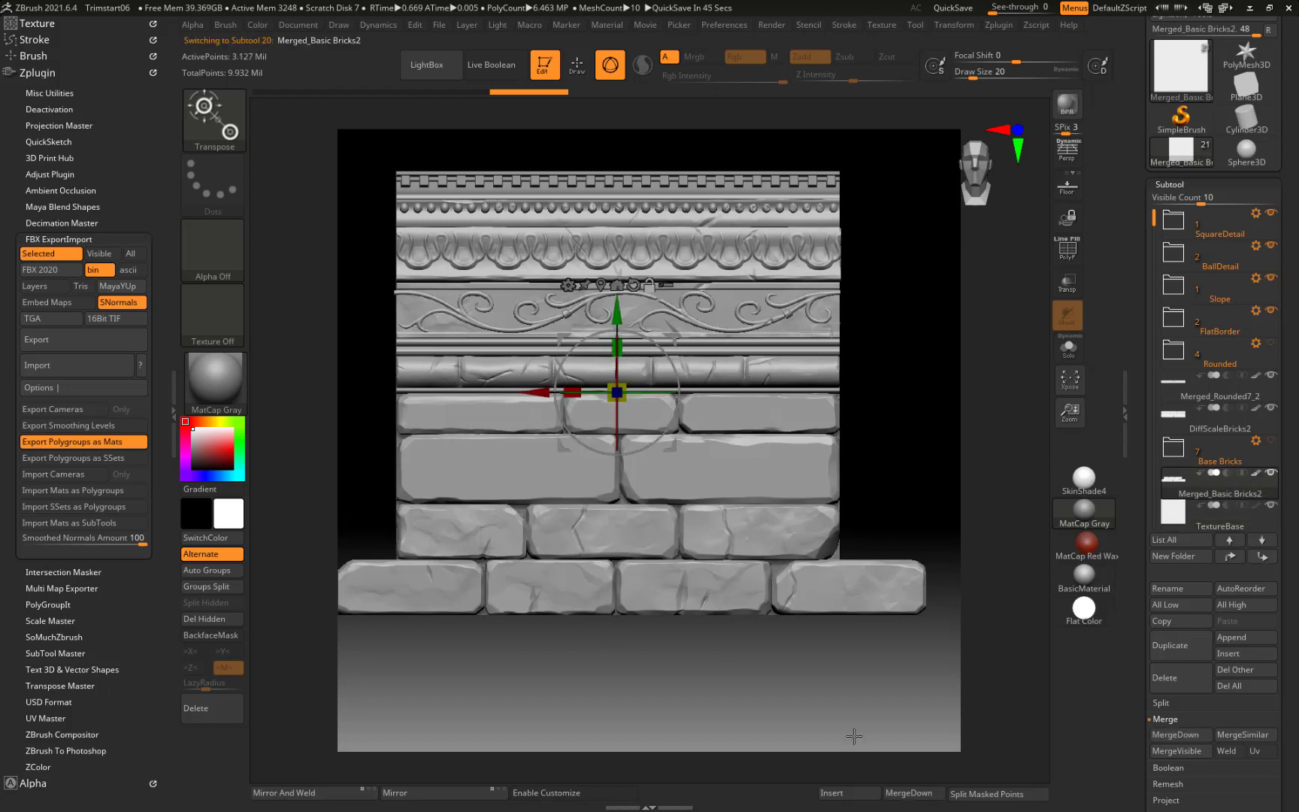
Step: Show the wireframe and pre-process the Merged_Basic Bricks2 subtool with Decimation Master
key("shift+f")
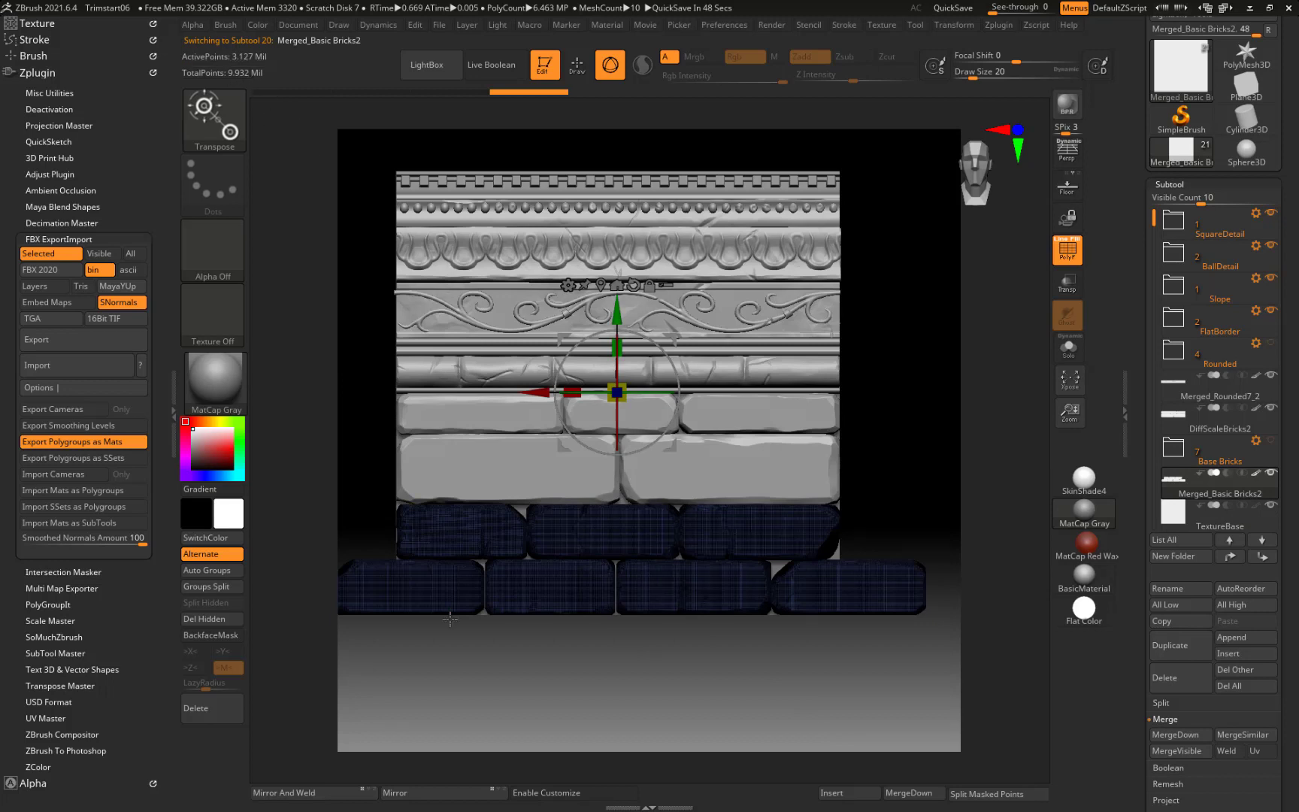
left_click(47, 223)
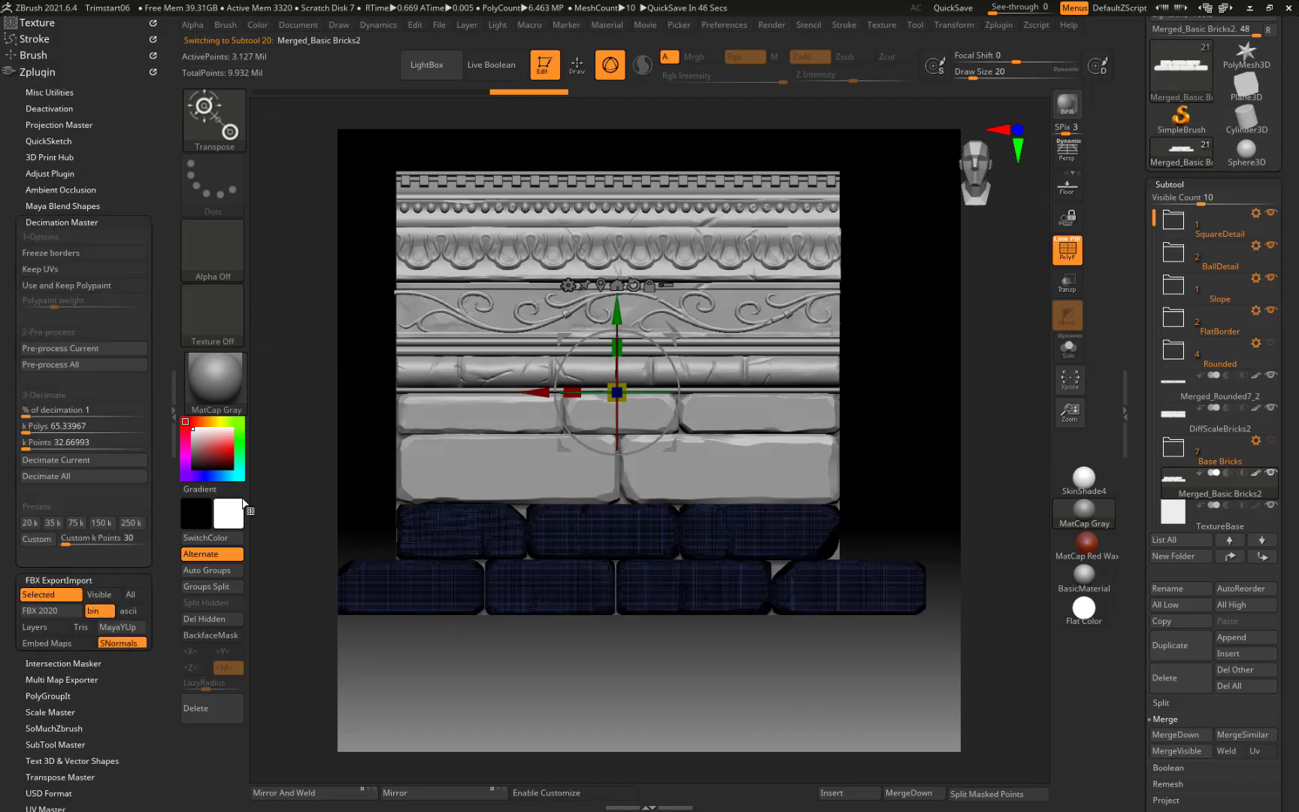
left_click(82, 348)
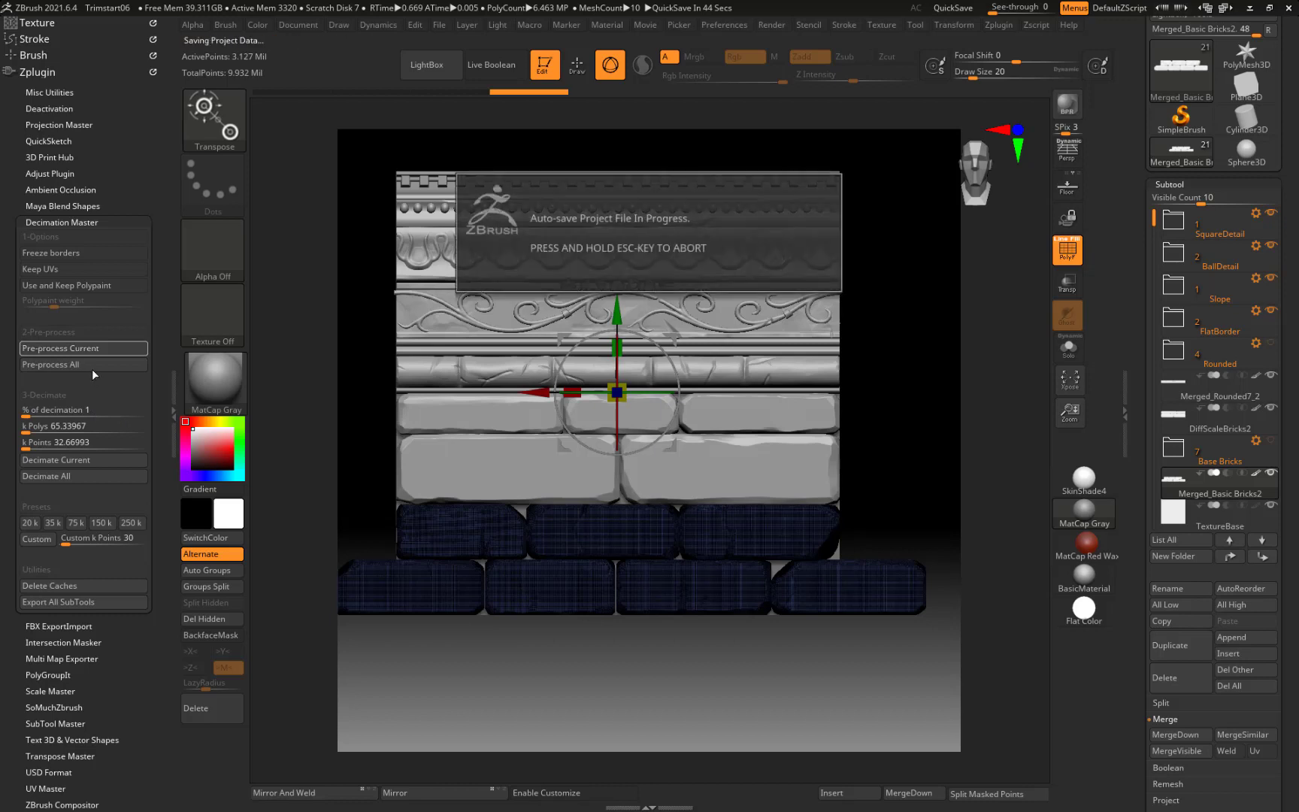
Step: Set the decimation percentage to 5 and decimate the Merged_Basic Bricks2 subtool
left_click(58, 410)
type("10")
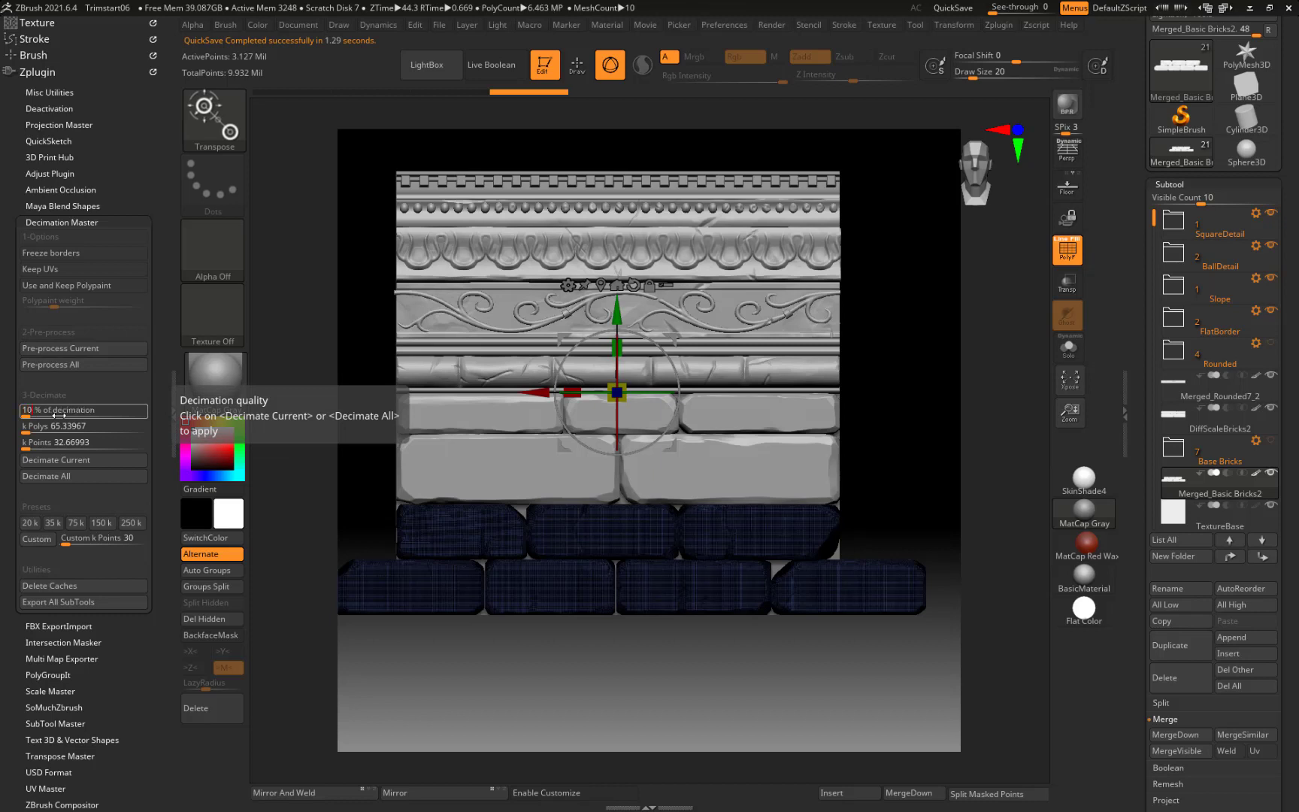
key("Return")
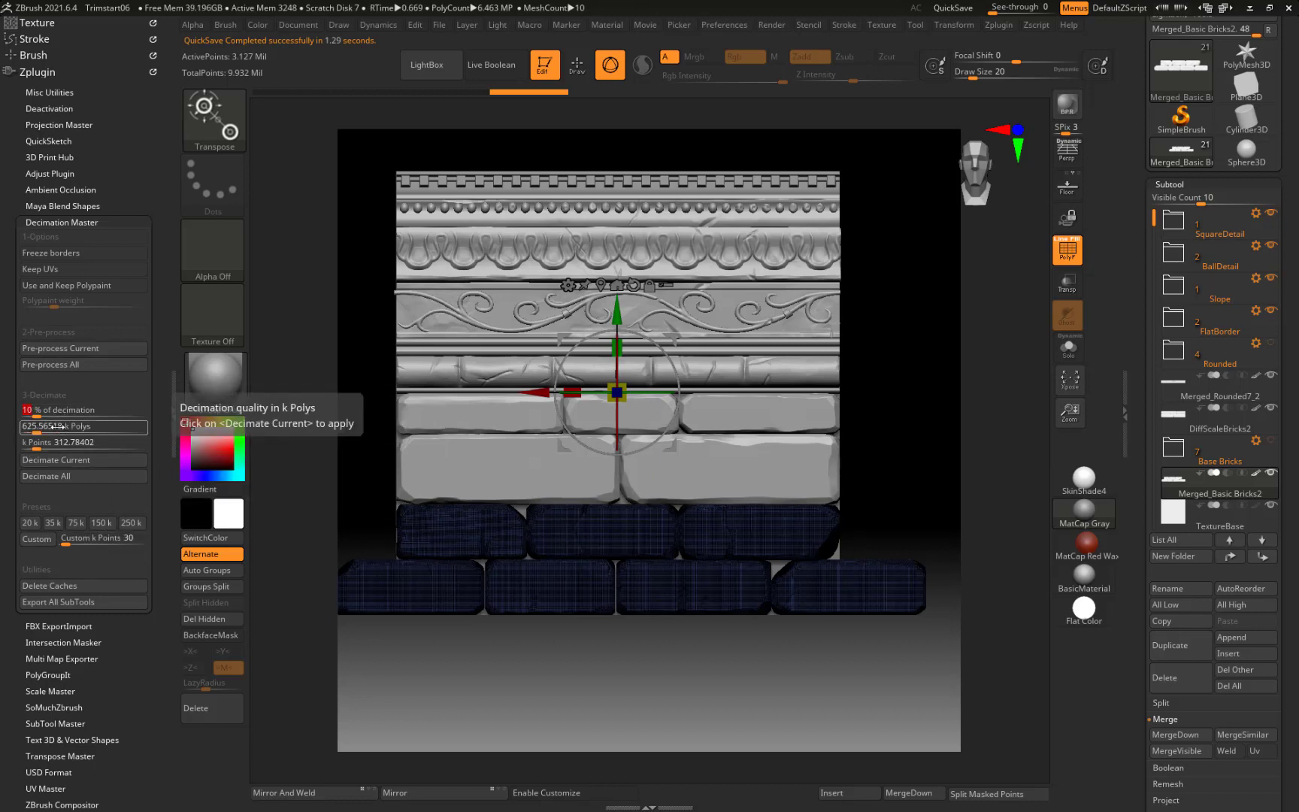
type("5")
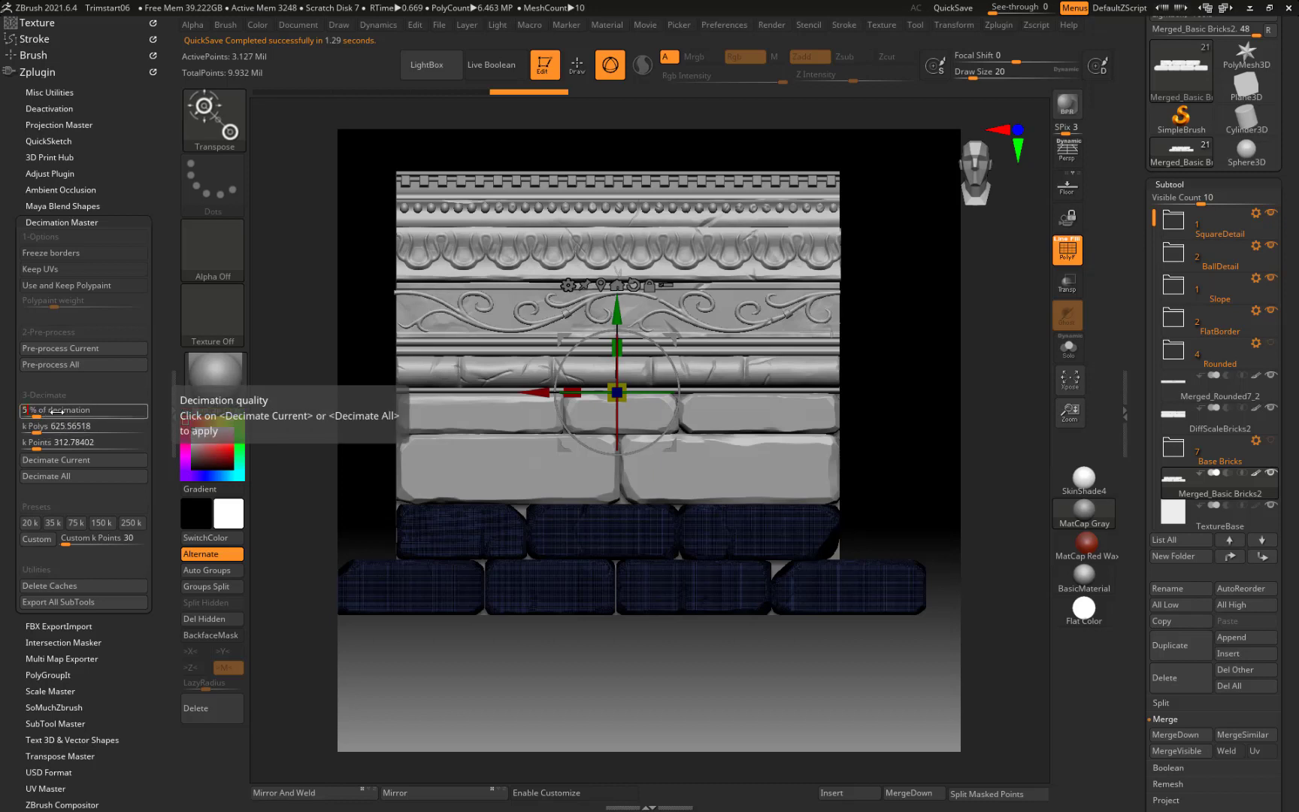
key("Return")
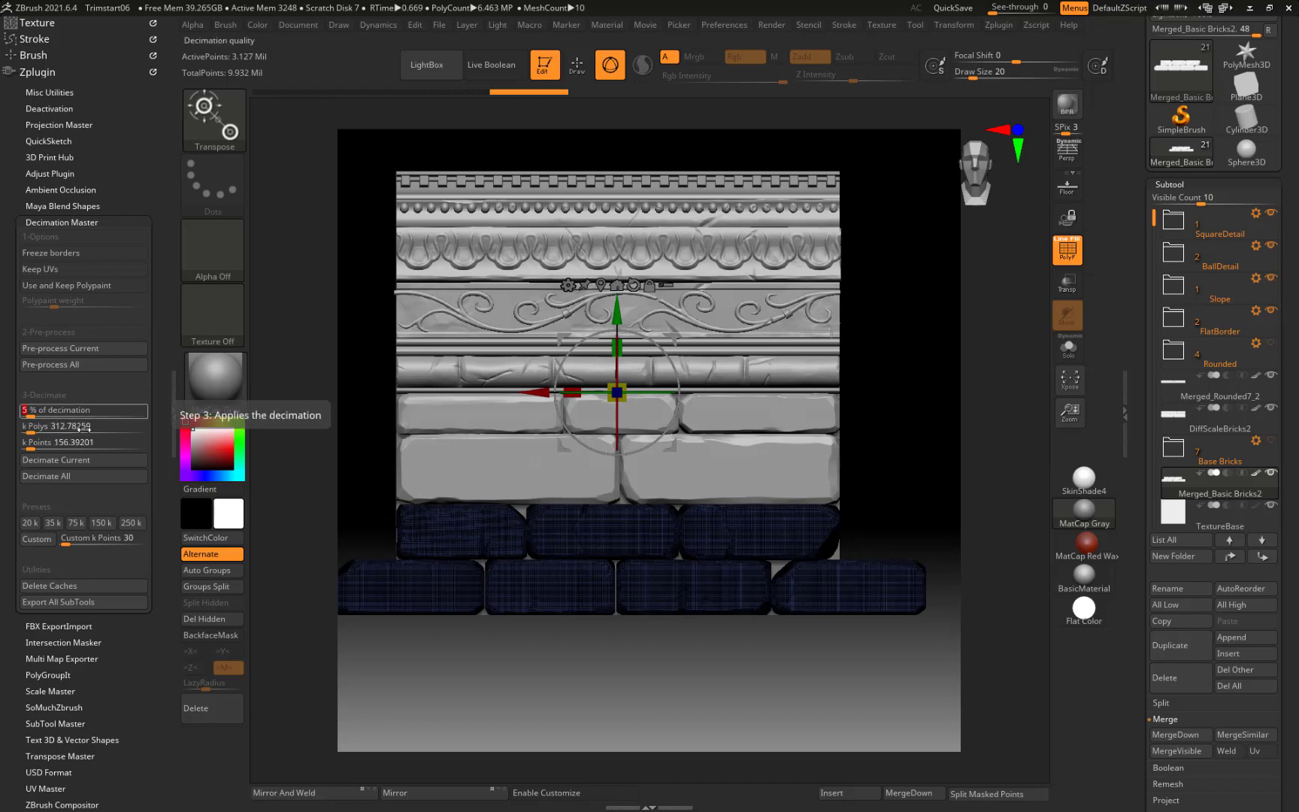
left_click(82, 460)
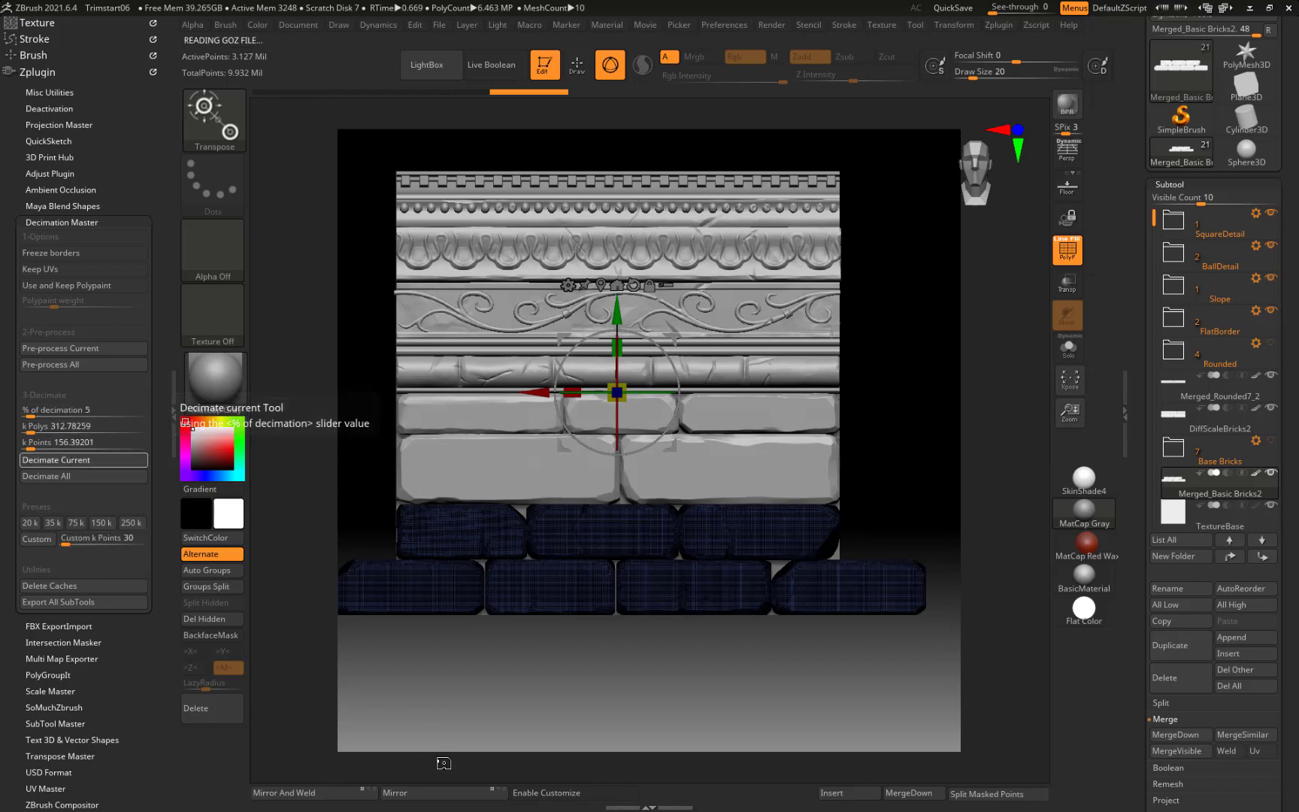
key("w")
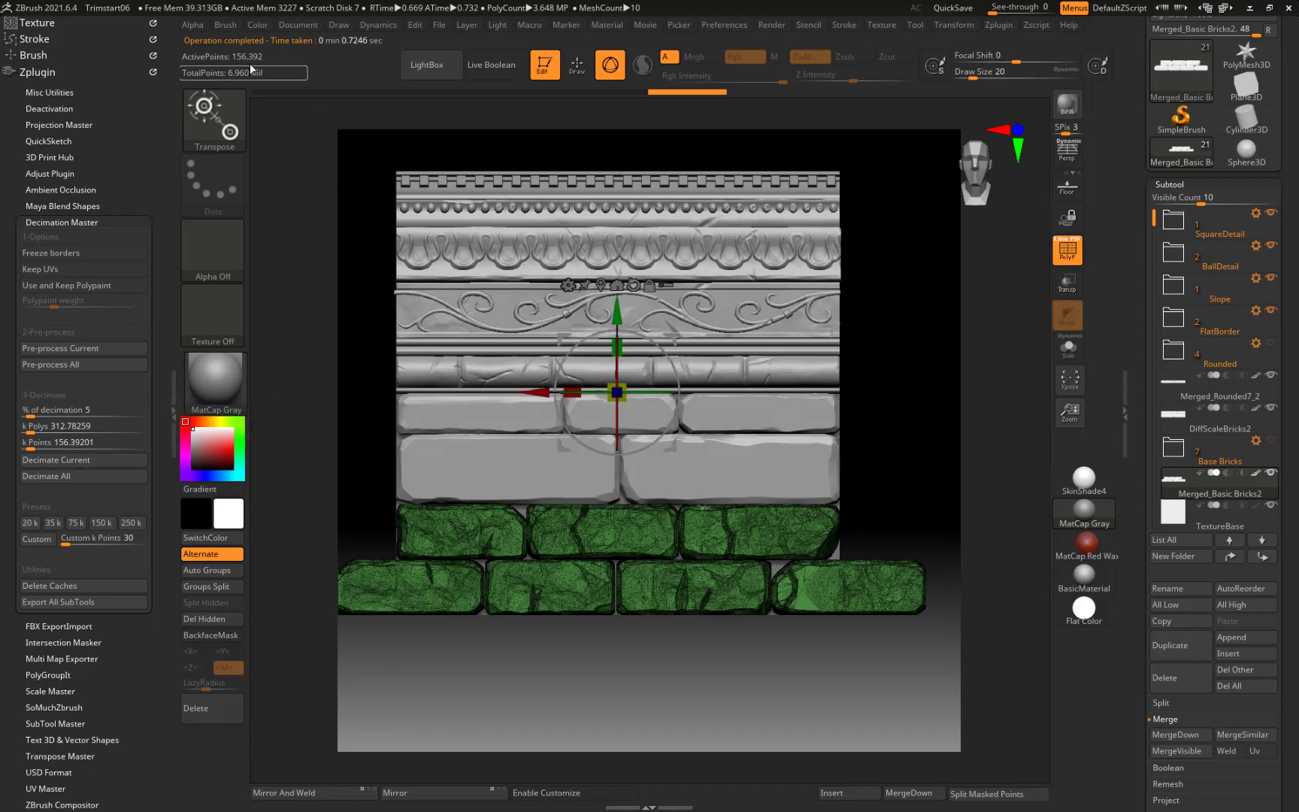
Step: Select the Merged_Rounded7_2 strip, then pre-process and decimate it at 5 percent
left_click(758, 465, "alt")
left_click(782, 376, "alt")
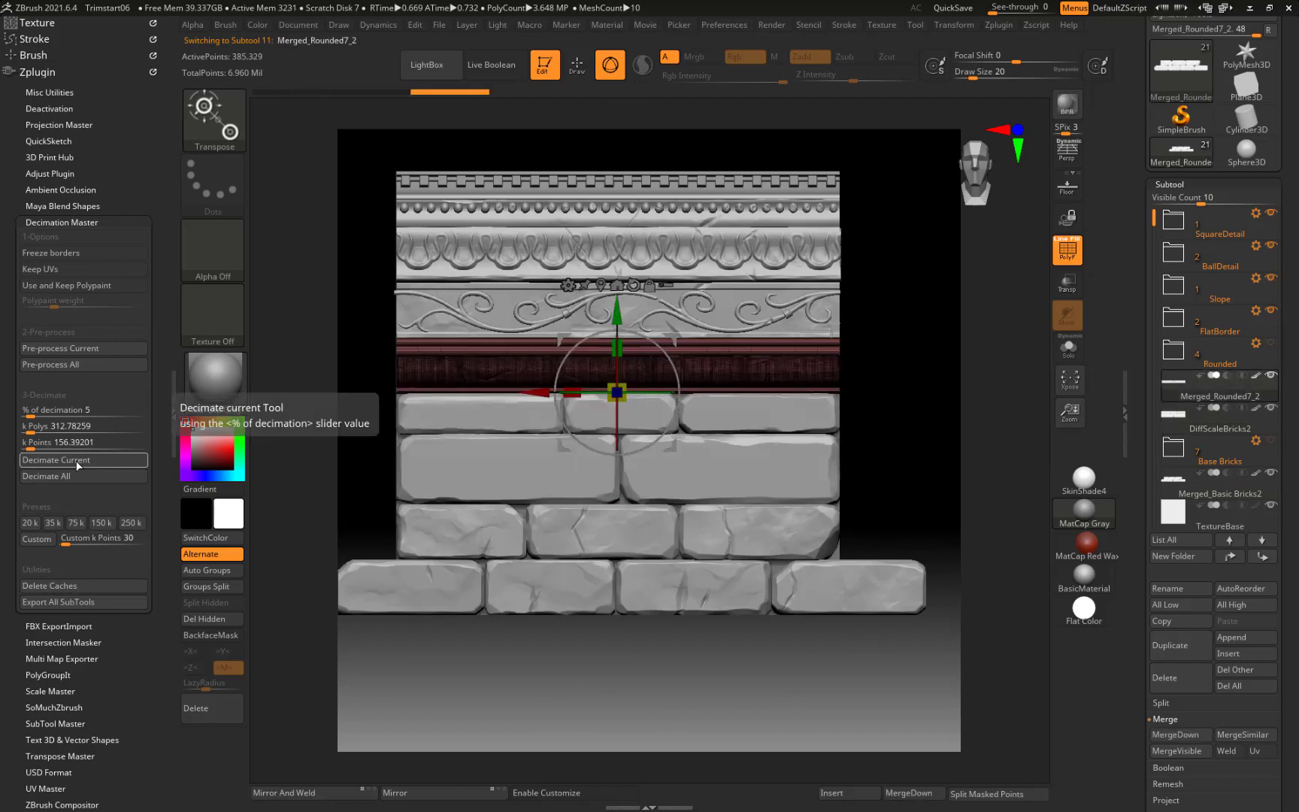
left_click(85, 346)
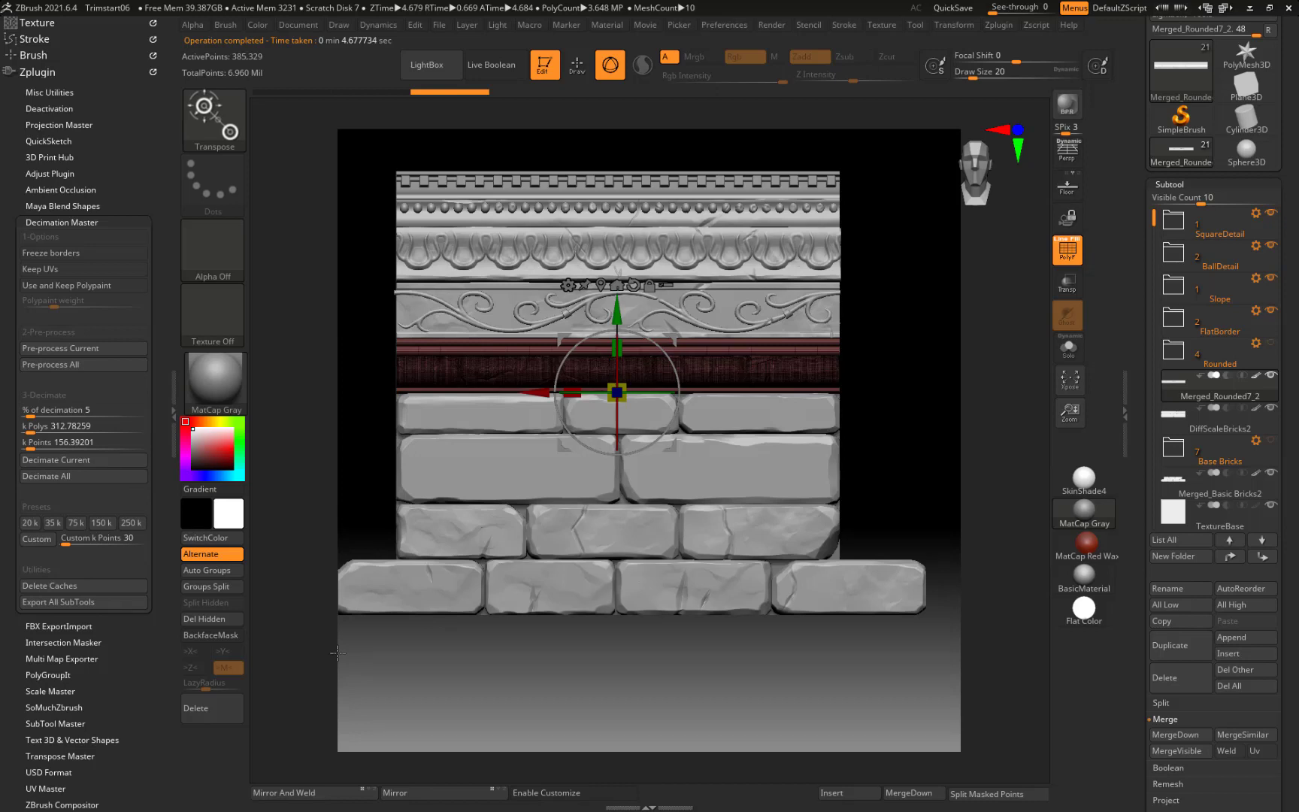
left_click(80, 464)
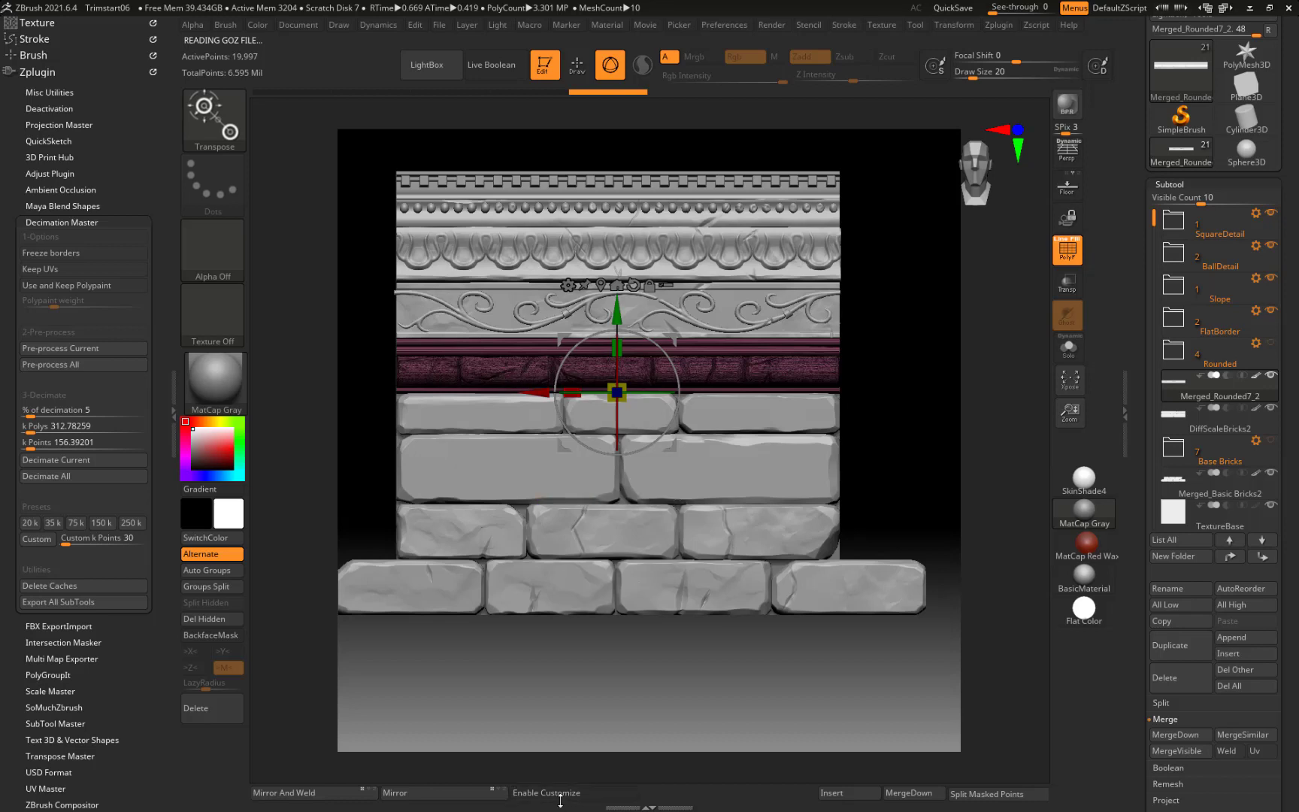
left_click(83, 442)
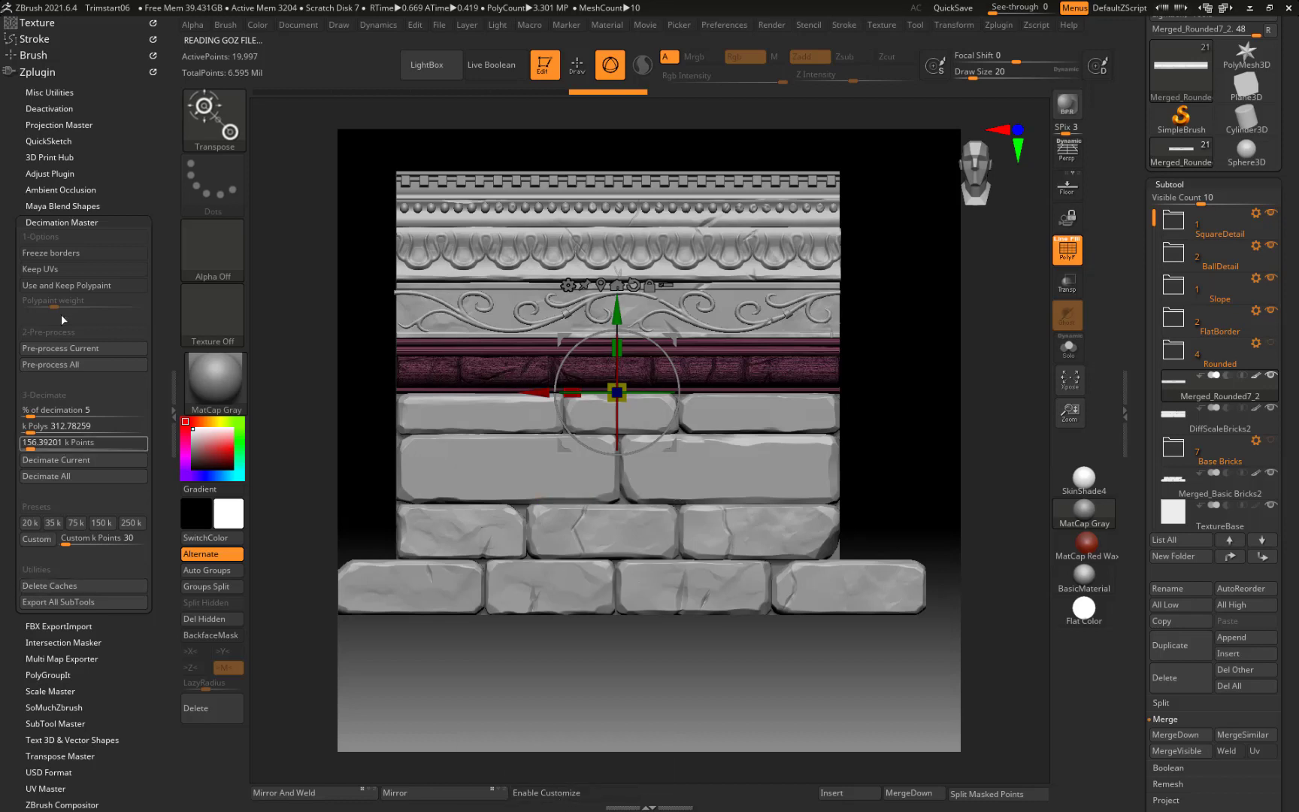
Step: Merge the Swirl1 ornament down into the FlatBorder strip and decimate the merged subtool to 150 k points
left_click(492, 292, "alt")
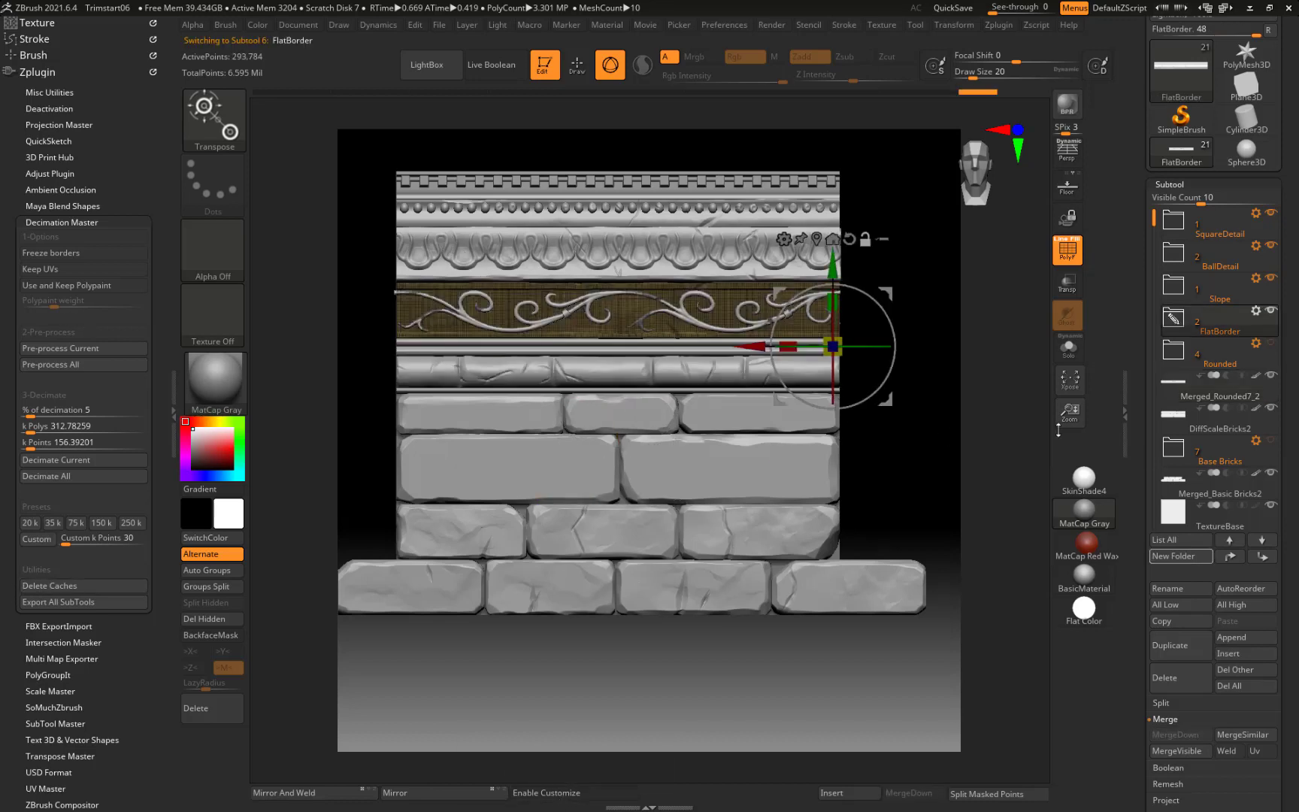
left_click(535, 323, "alt")
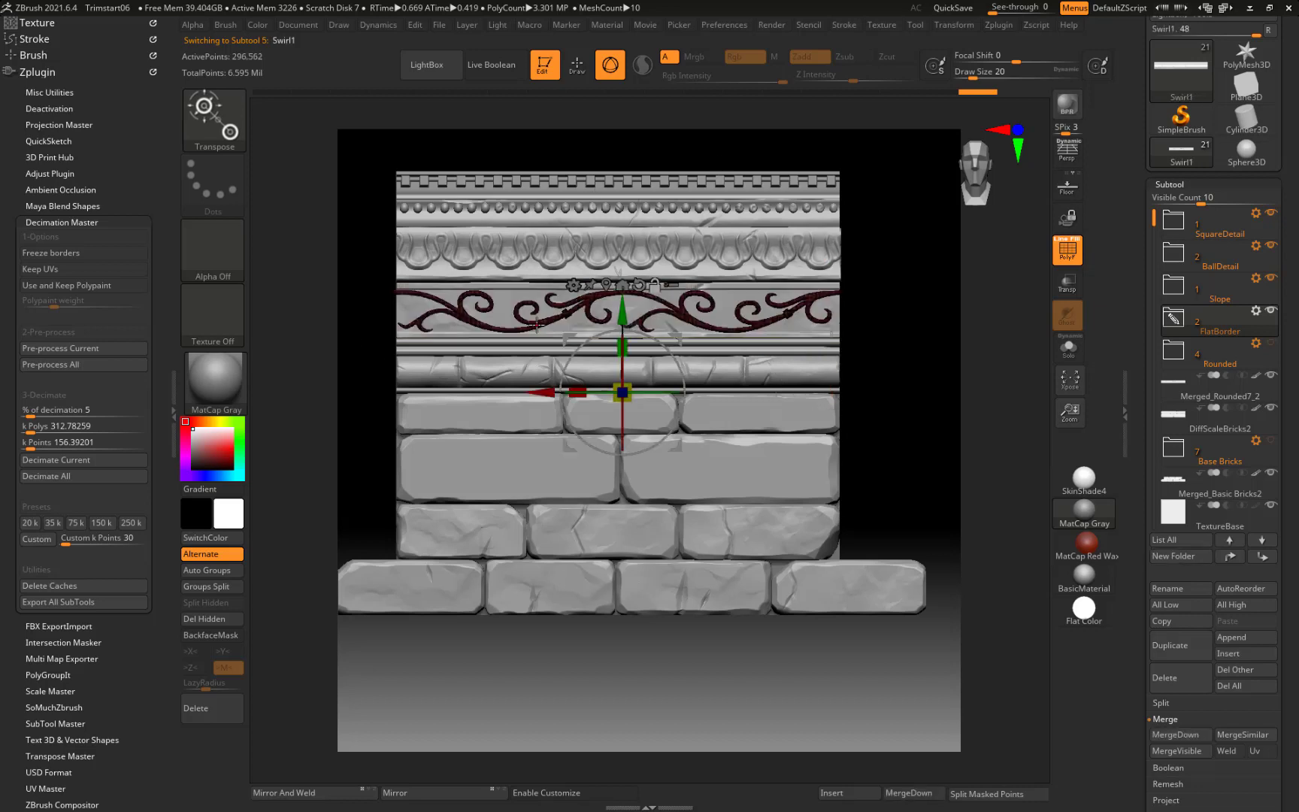
left_click(503, 297, "alt")
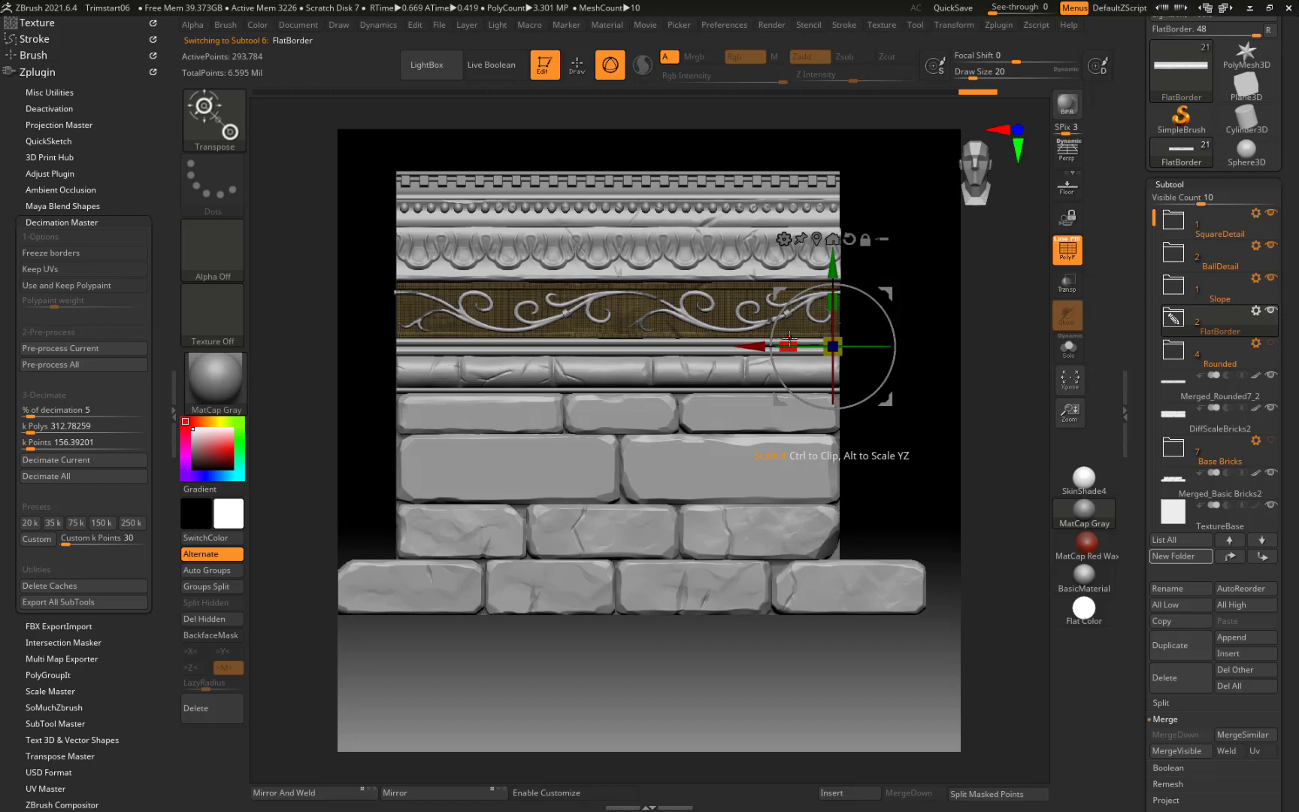
left_click(1175, 319)
left_click(1225, 364)
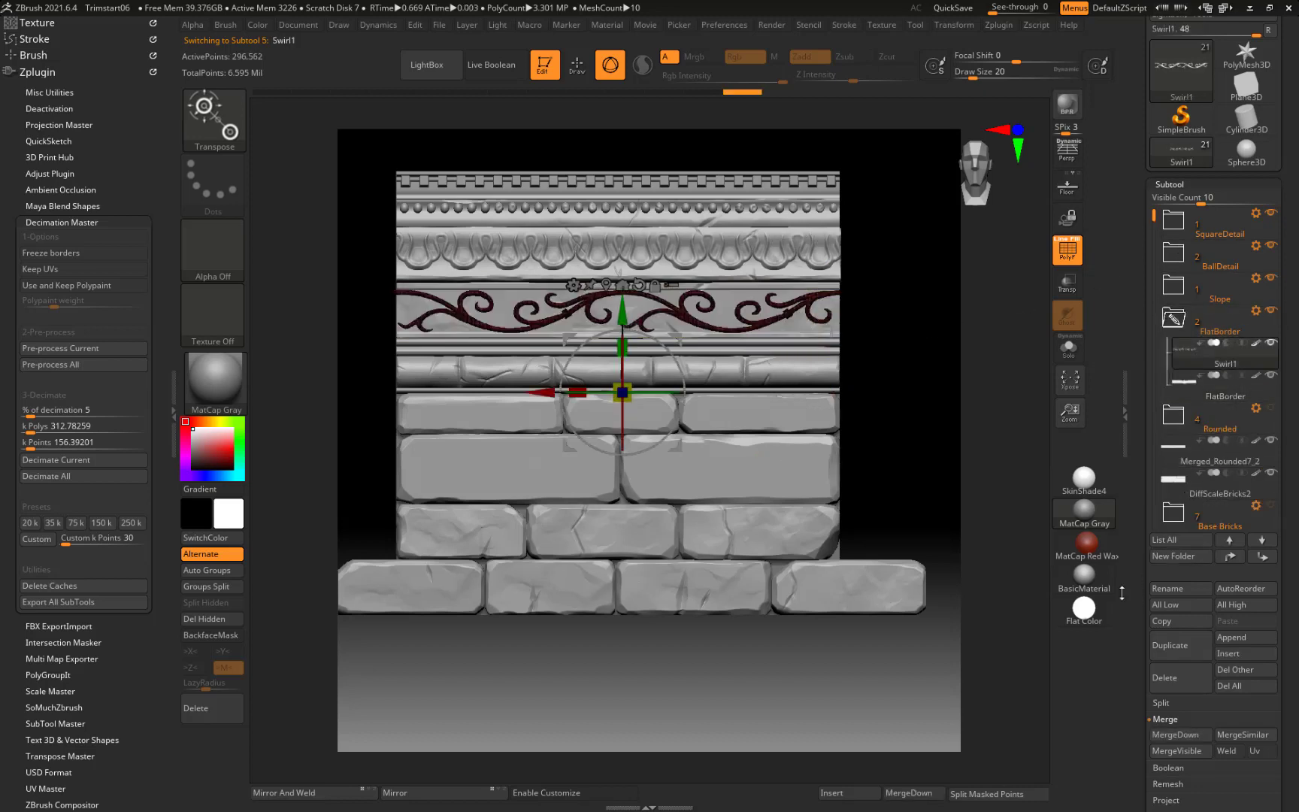
left_click(902, 793)
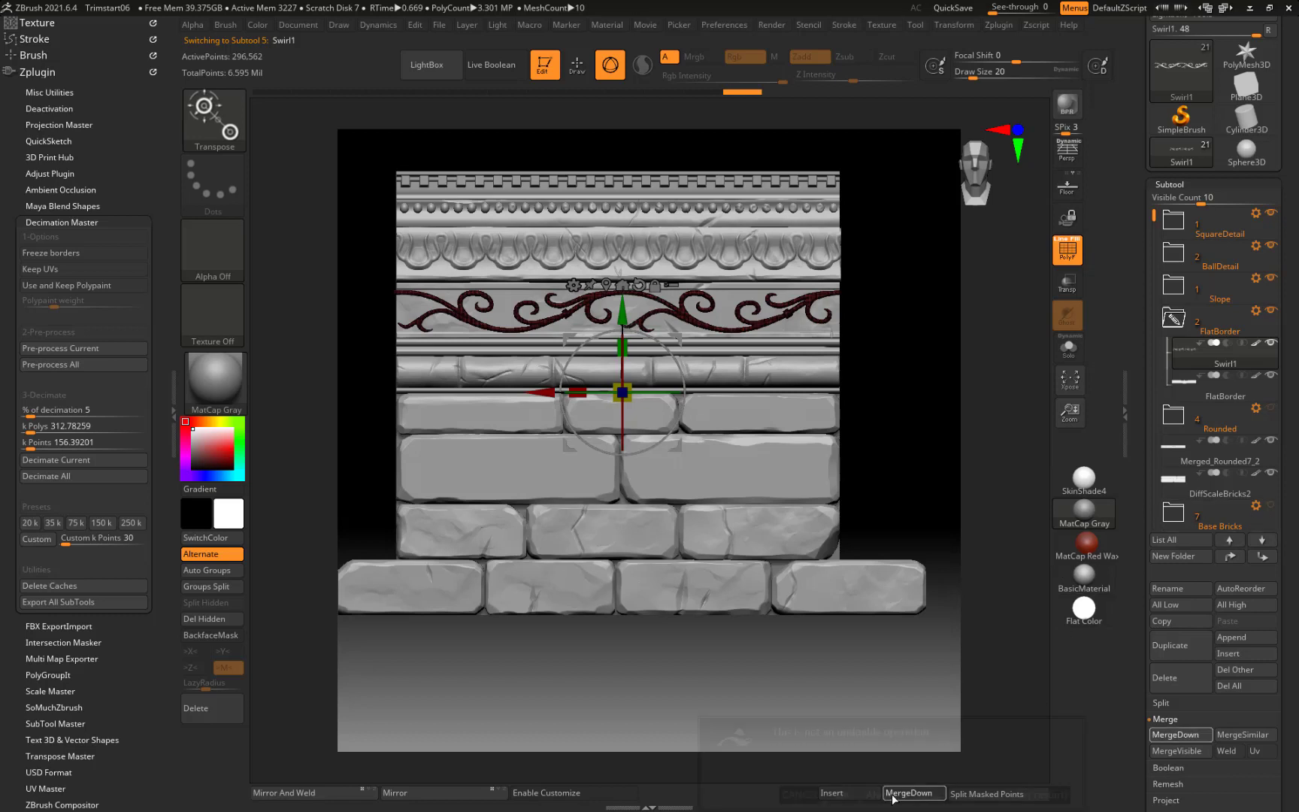
left_click(842, 795)
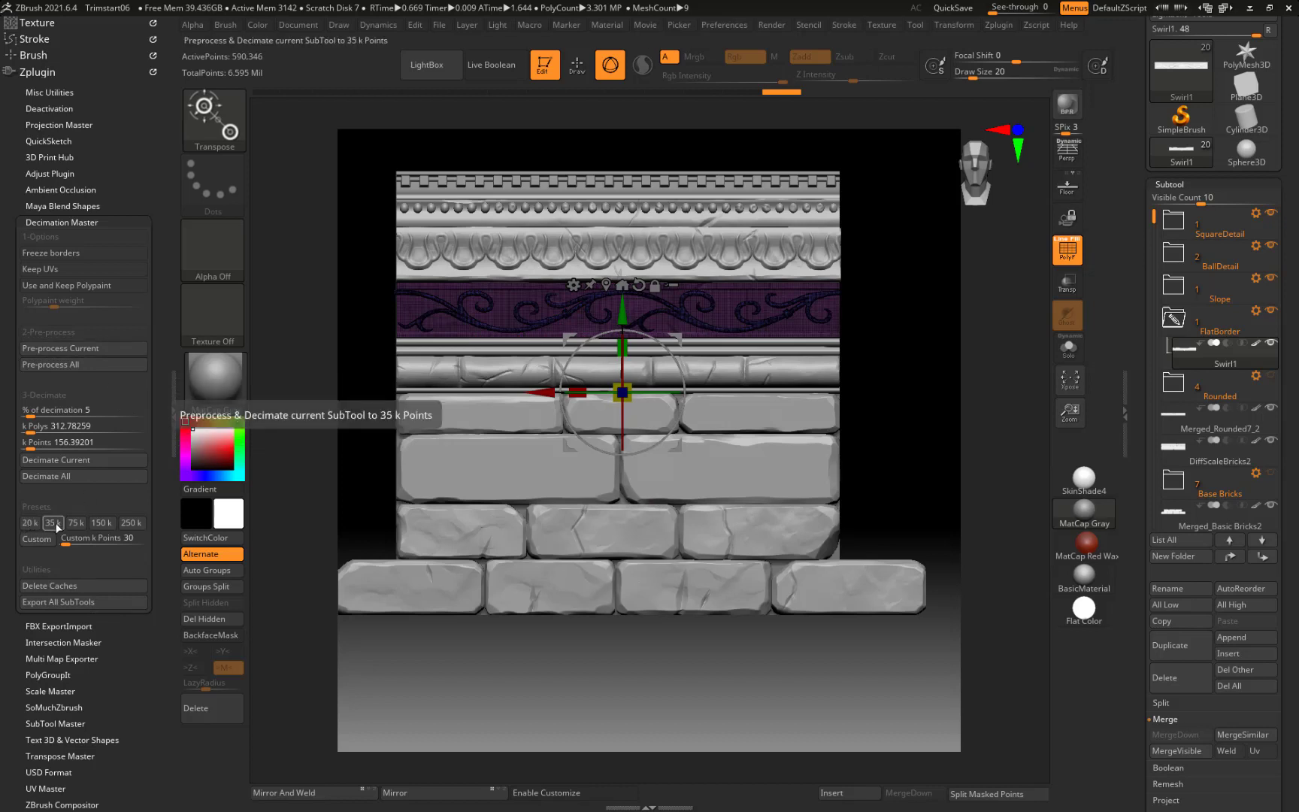
left_click(101, 522)
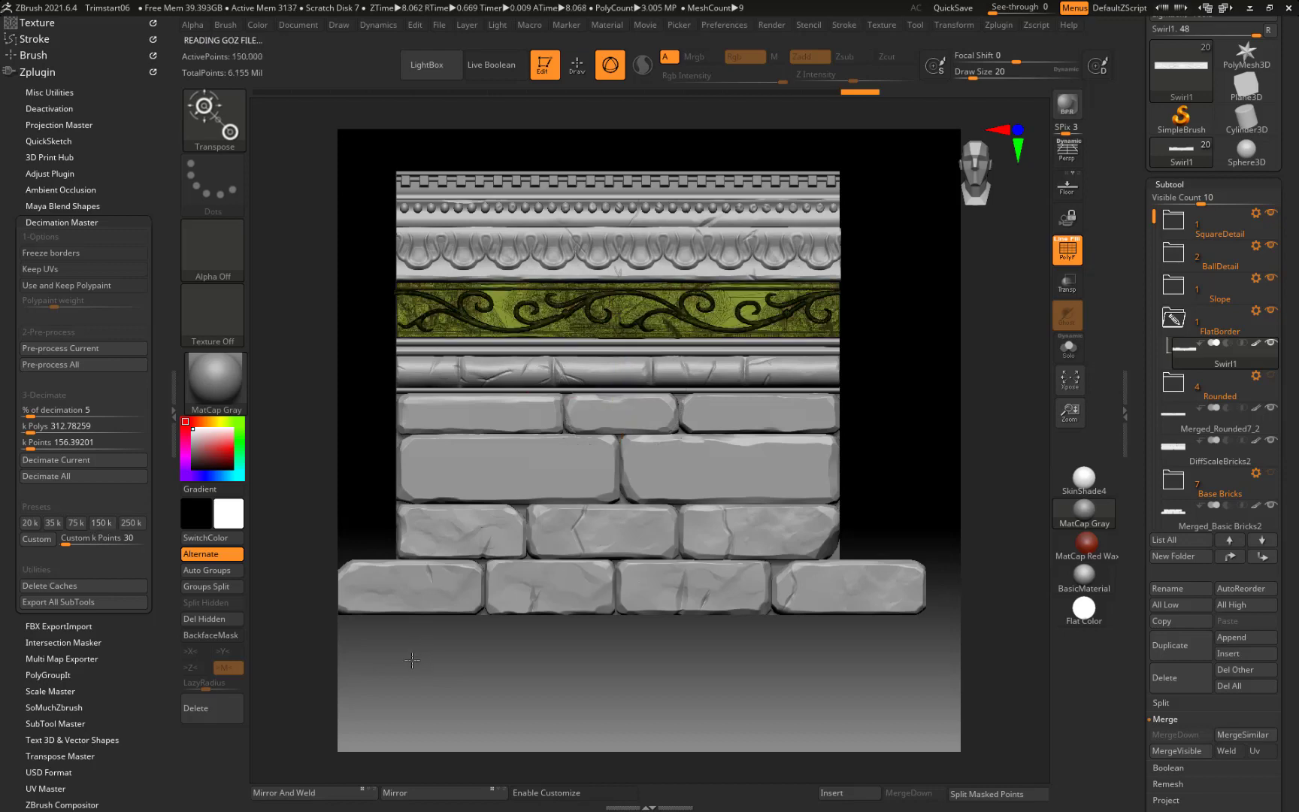
key("shift+f")
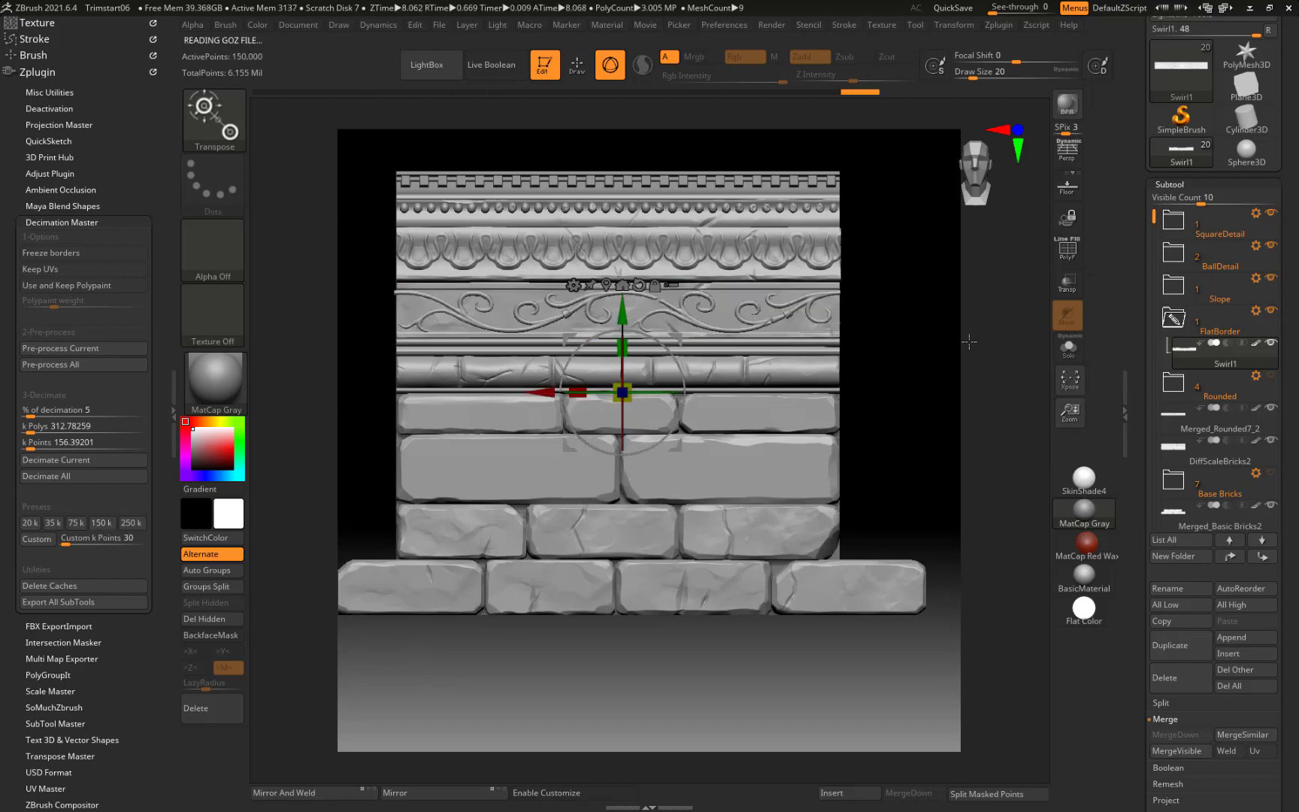
Step: Pre-process the Slope strip and decimate it at 5 percent
mouse_move(937, 338)
left_mouse_down()
mouse_move(949, 424)
mouse_move(951, 330)
mouse_move(945, 384)
mouse_move(949, 351)
left_mouse_up()
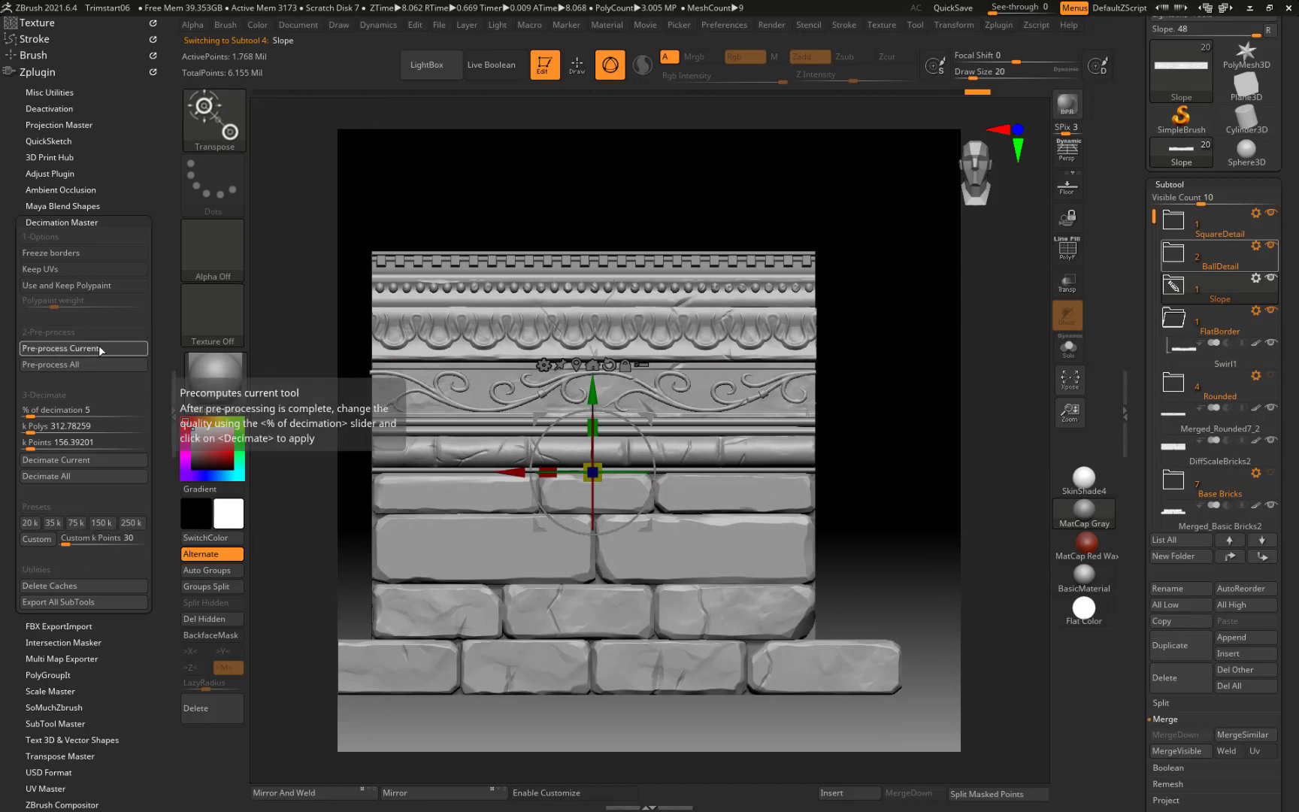
left_click(61, 348)
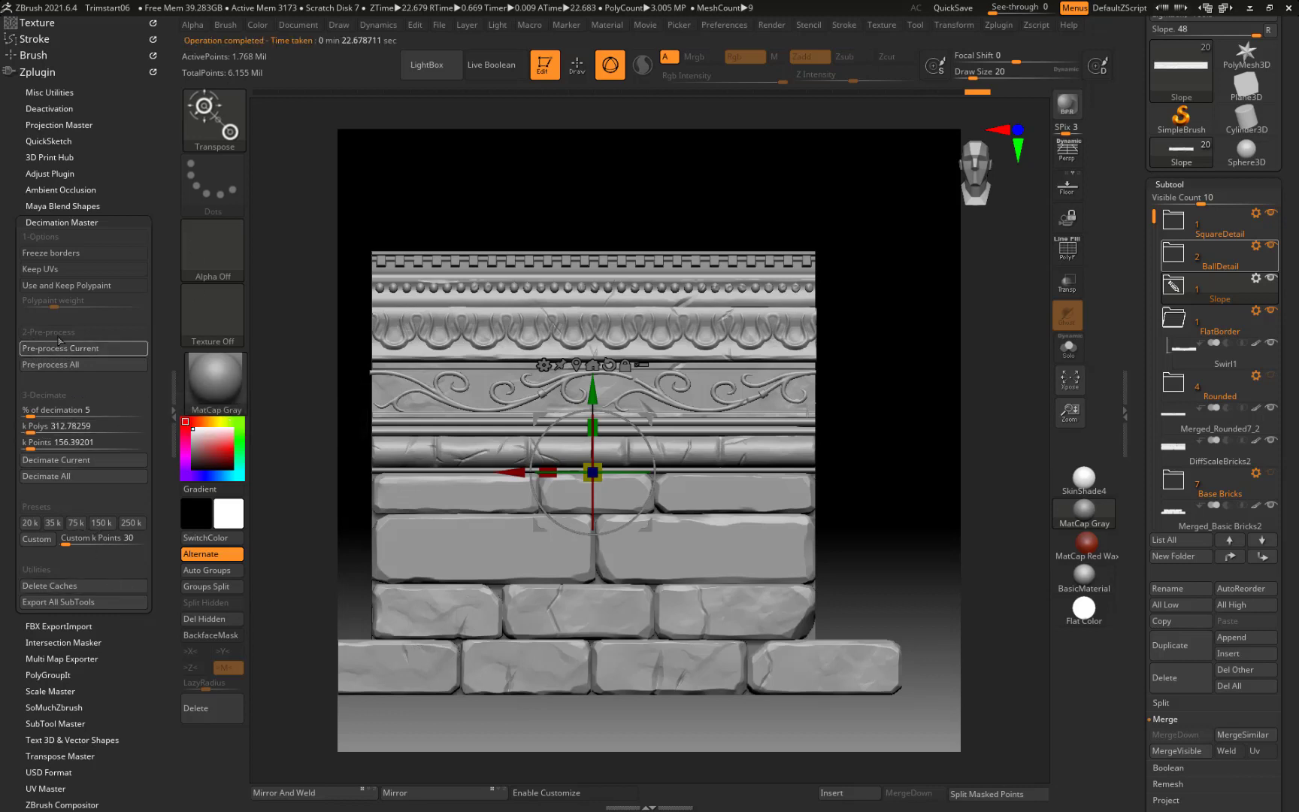
left_click(81, 462)
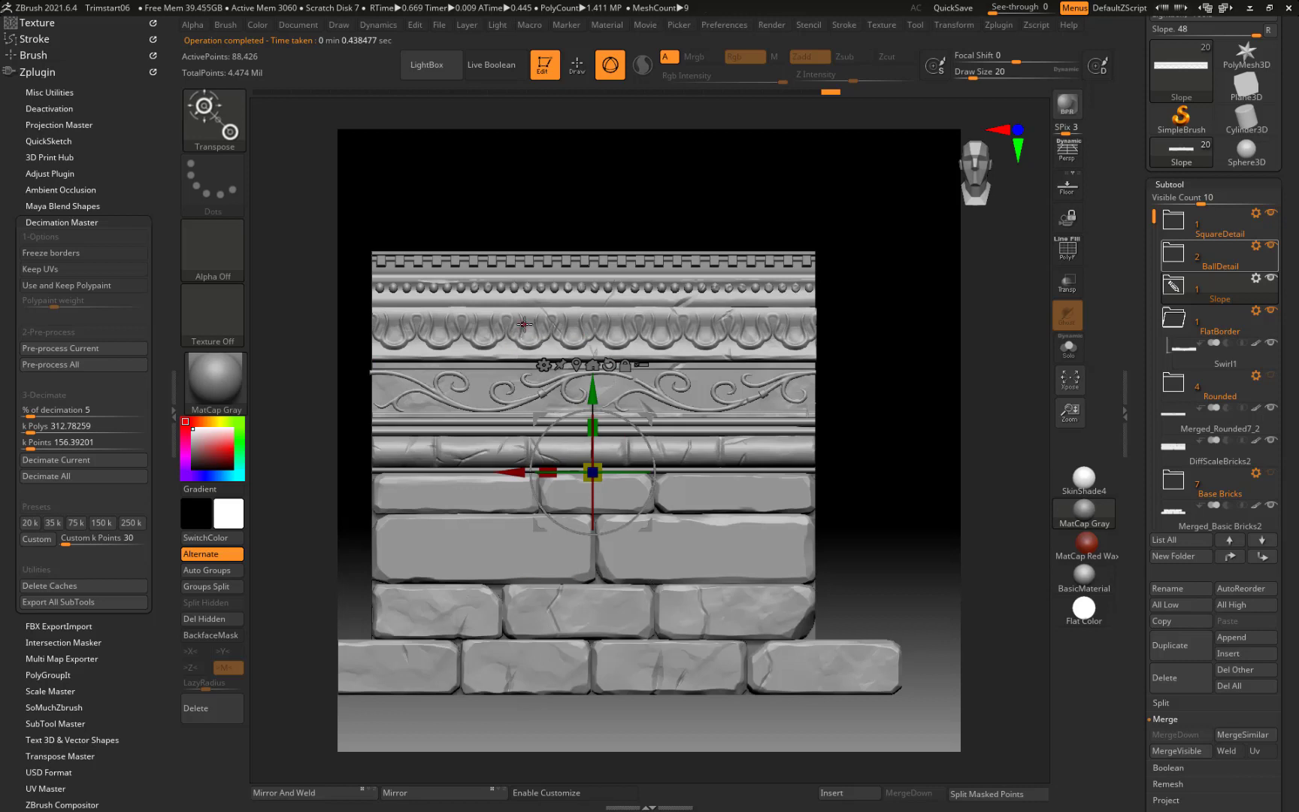
Step: Merge the BallDetail1 balls down into the BallDetail strip and decimate the merged subtool to 250 k points
left_click(520, 291, "alt")
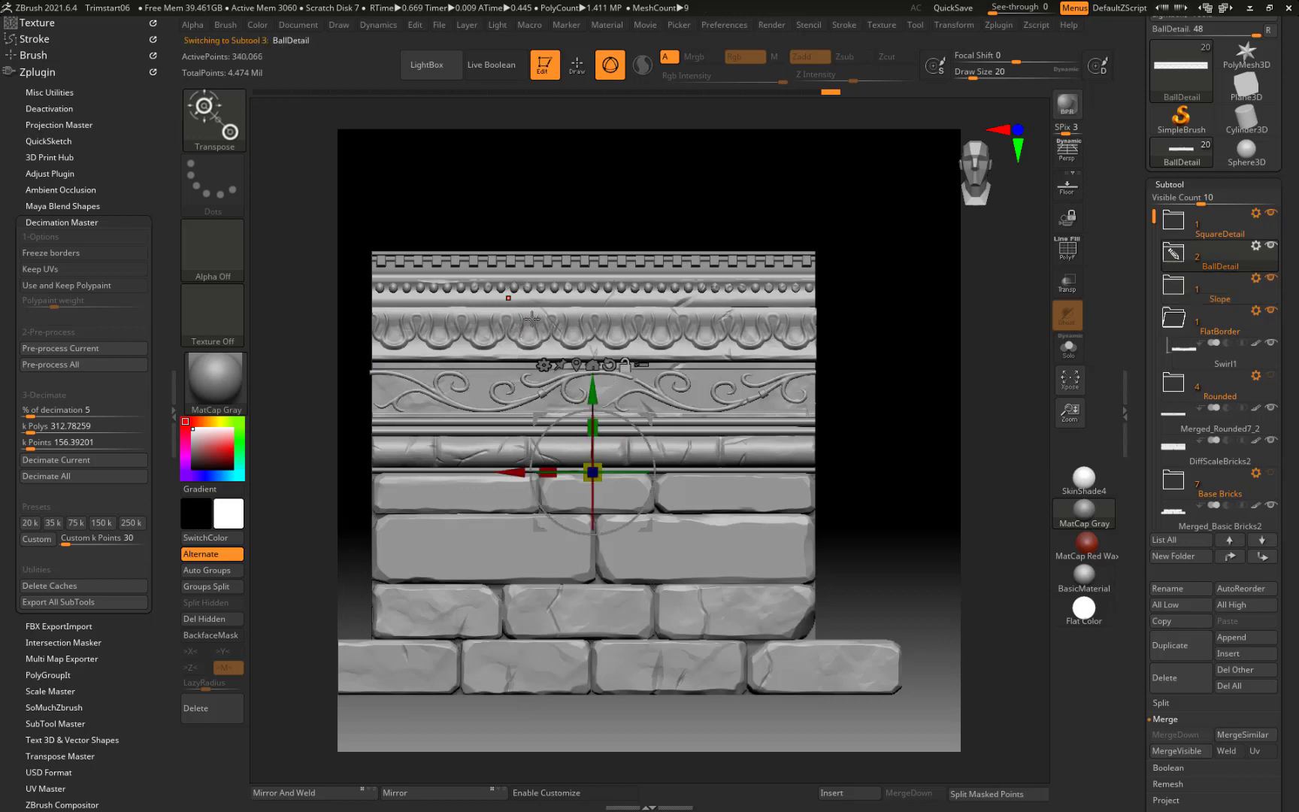
left_click(1189, 257)
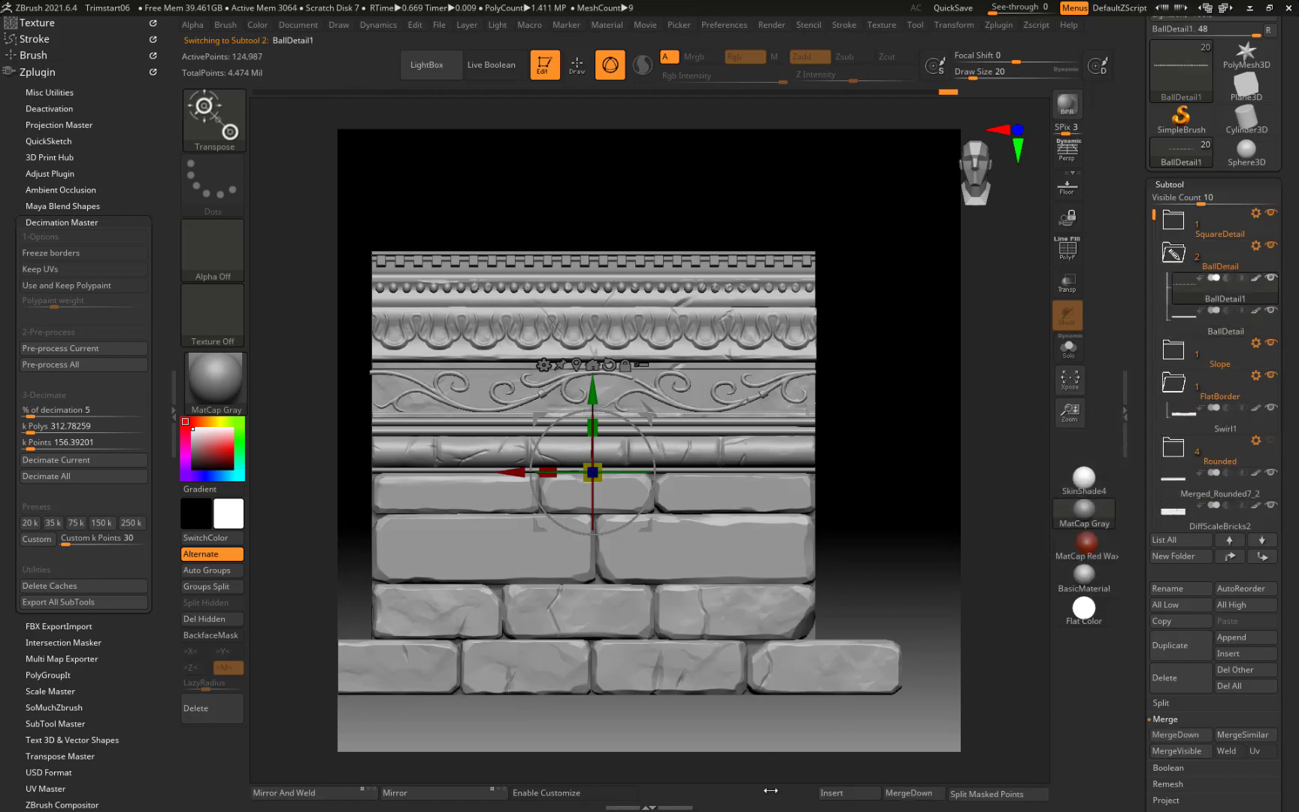
left_click(906, 794)
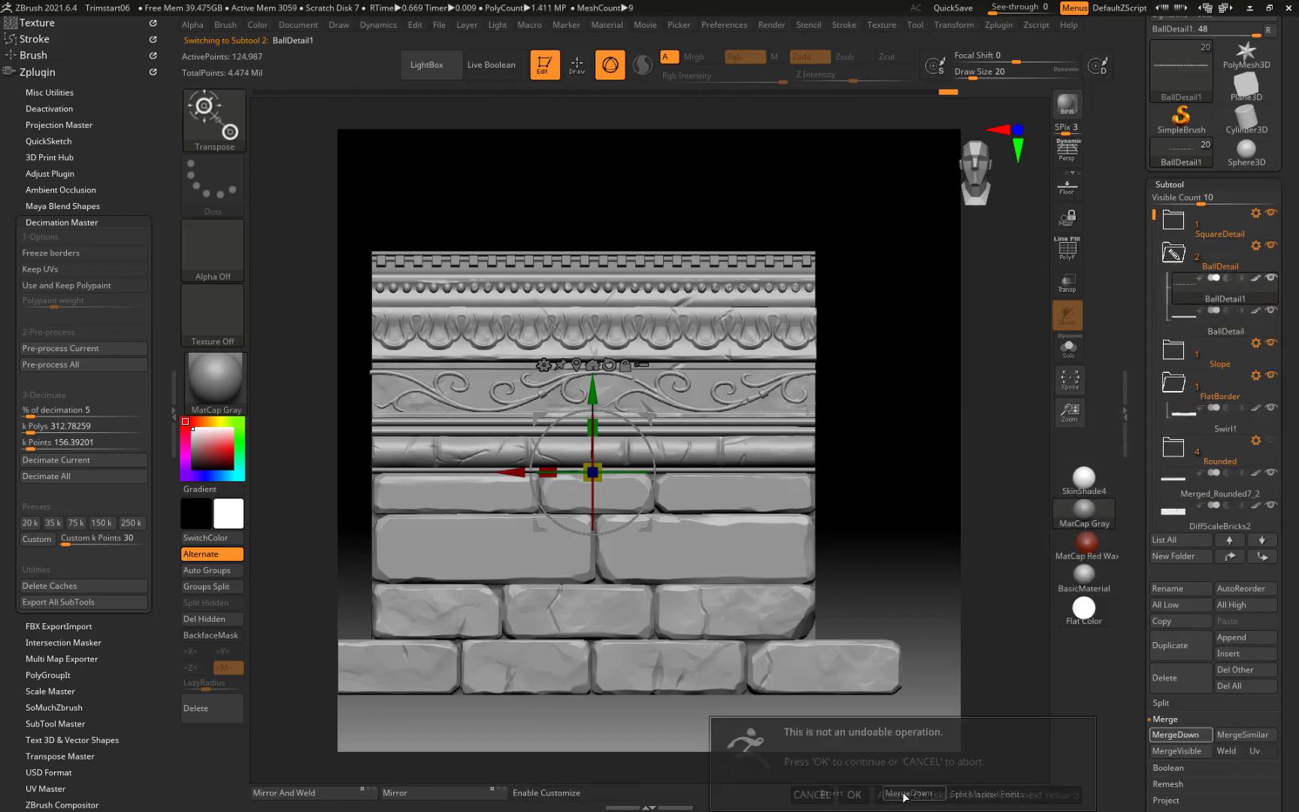
left_click(854, 795)
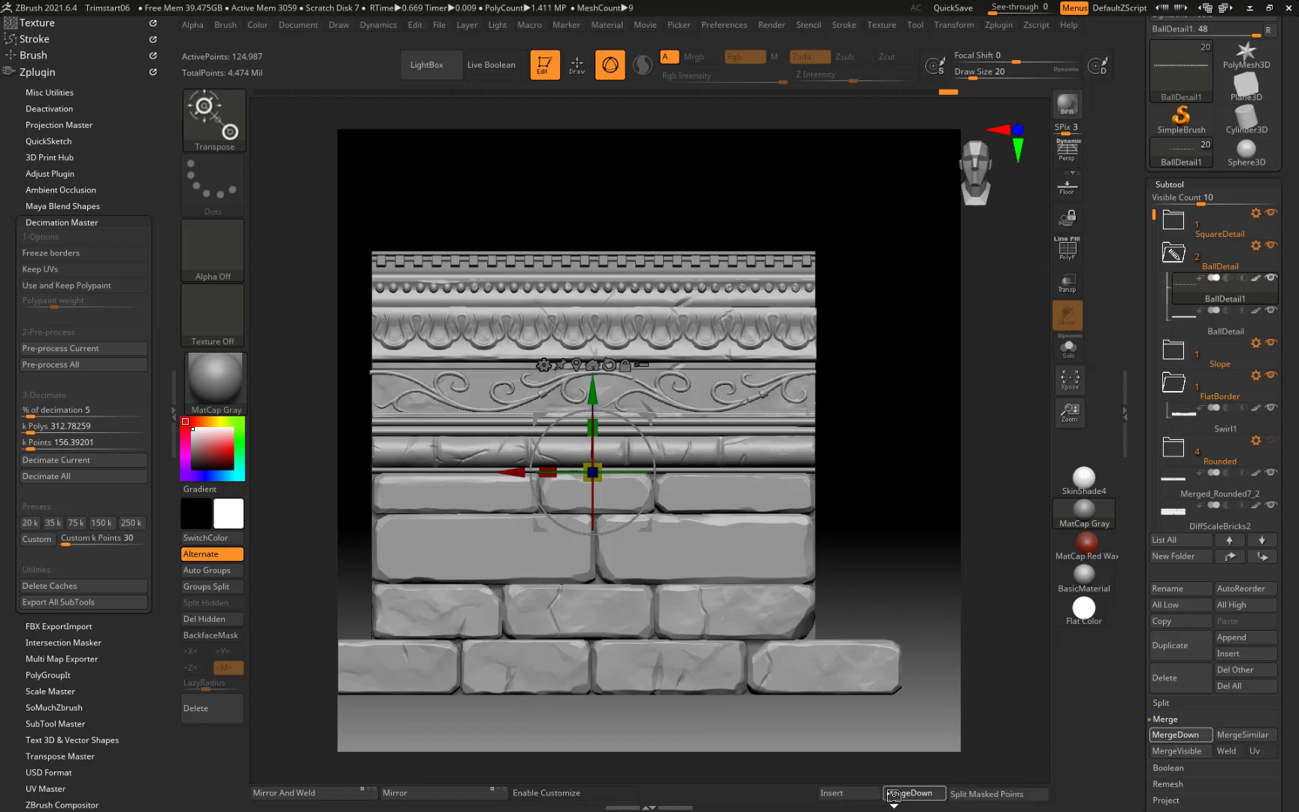
left_click(1168, 723)
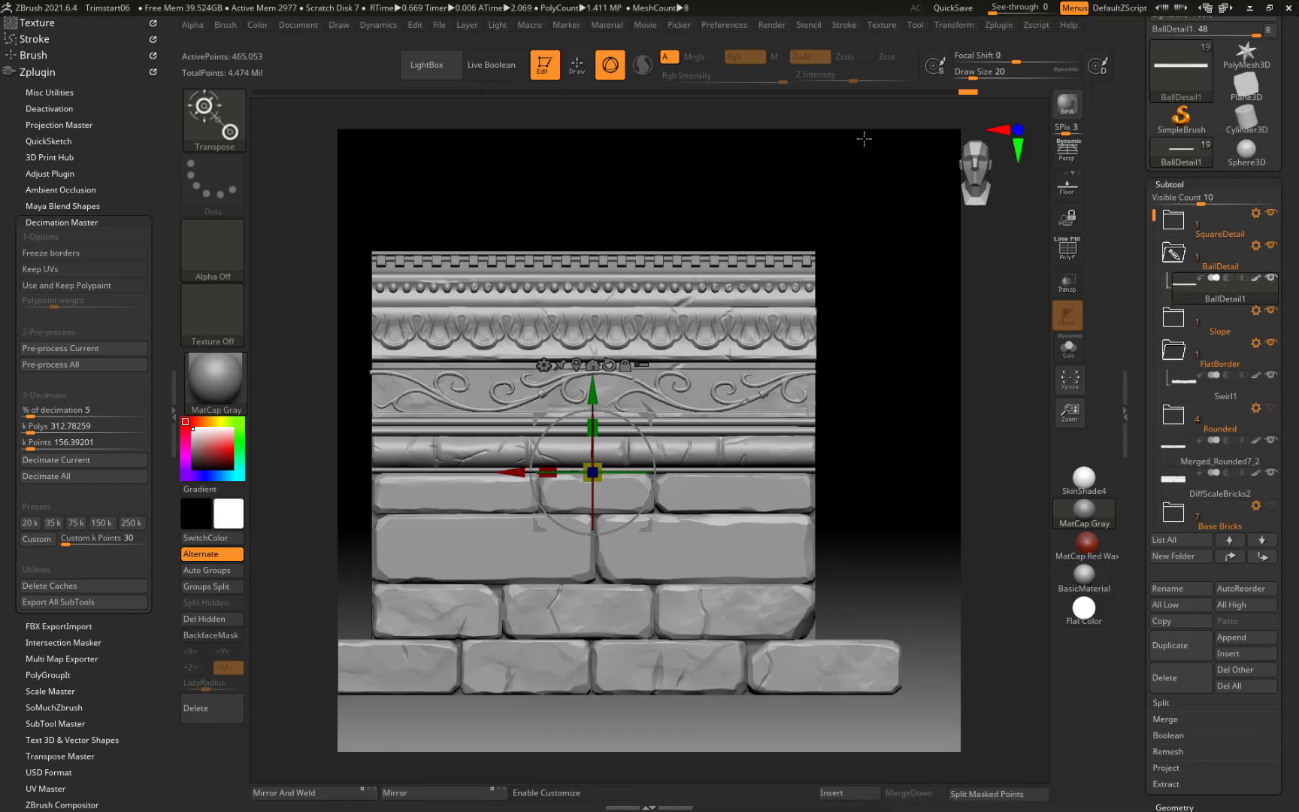
left_click(131, 522)
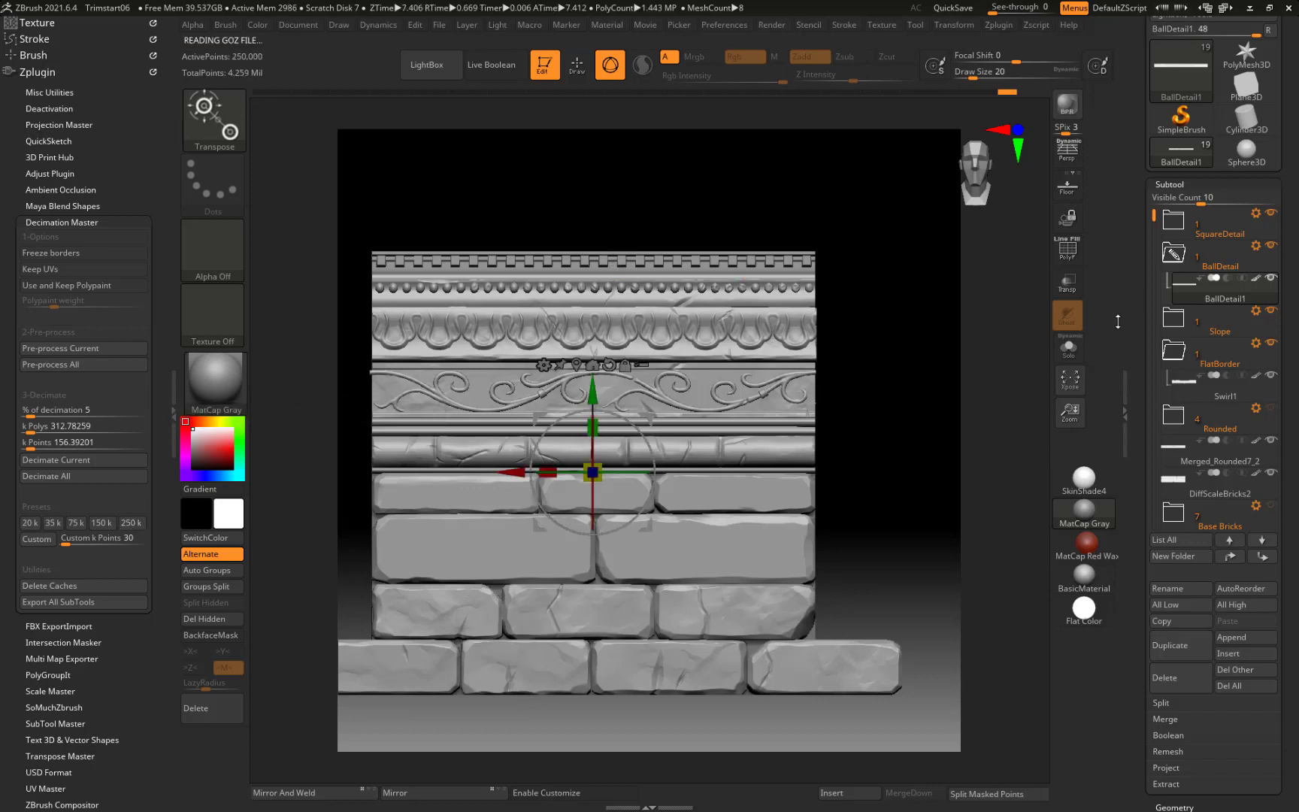
Step: Examine the strip subtools and folders from SquareDetail downward, including the subtools inside the Rounded folder
left_click(767, 259, "alt")
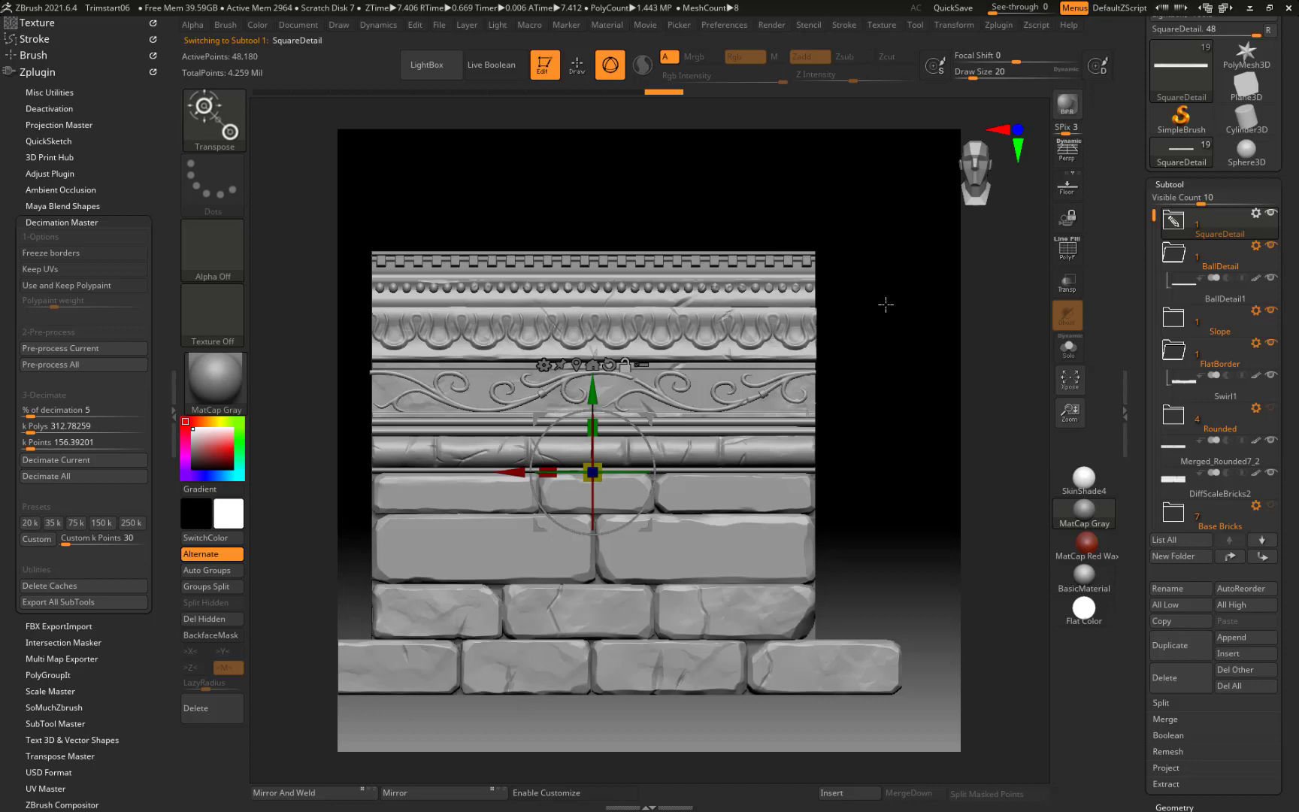
left_click_drag(914, 507, 912, 461, "alt")
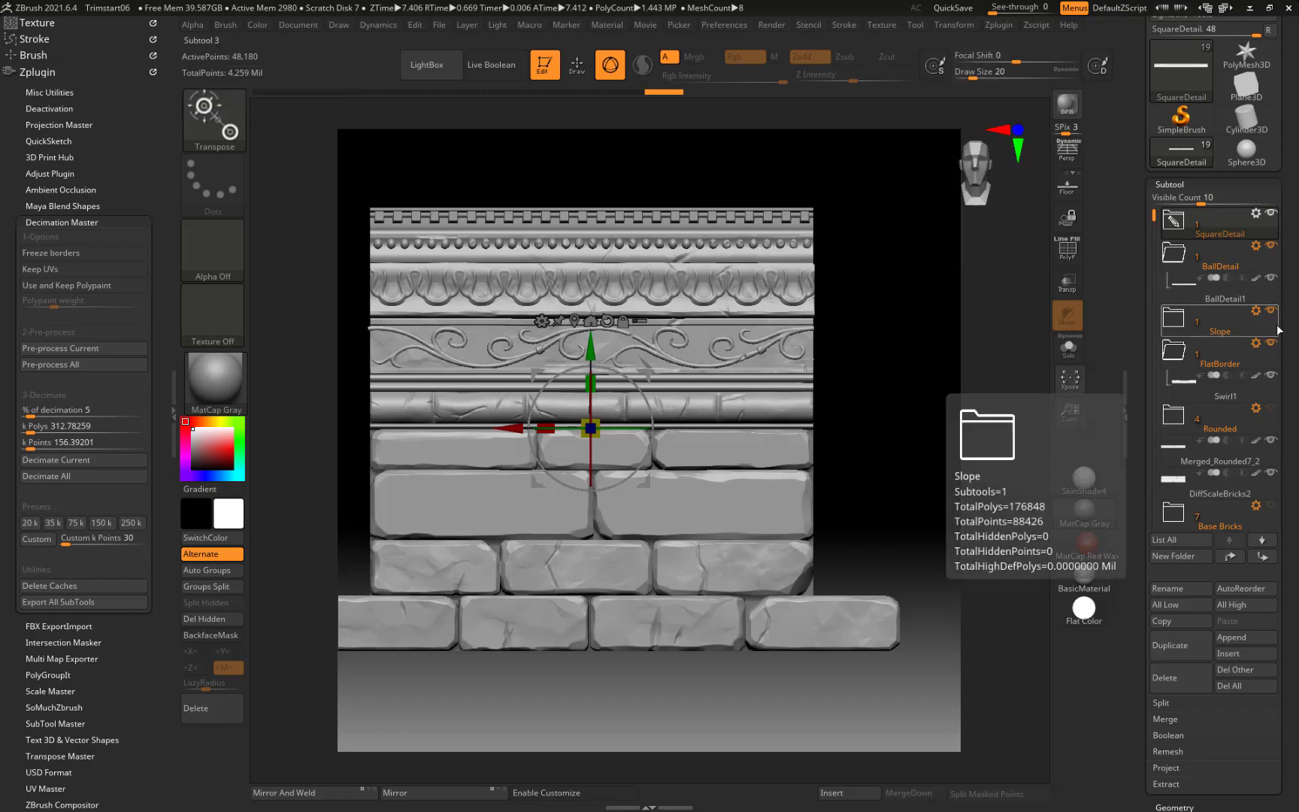
mouse_move(1170, 356)
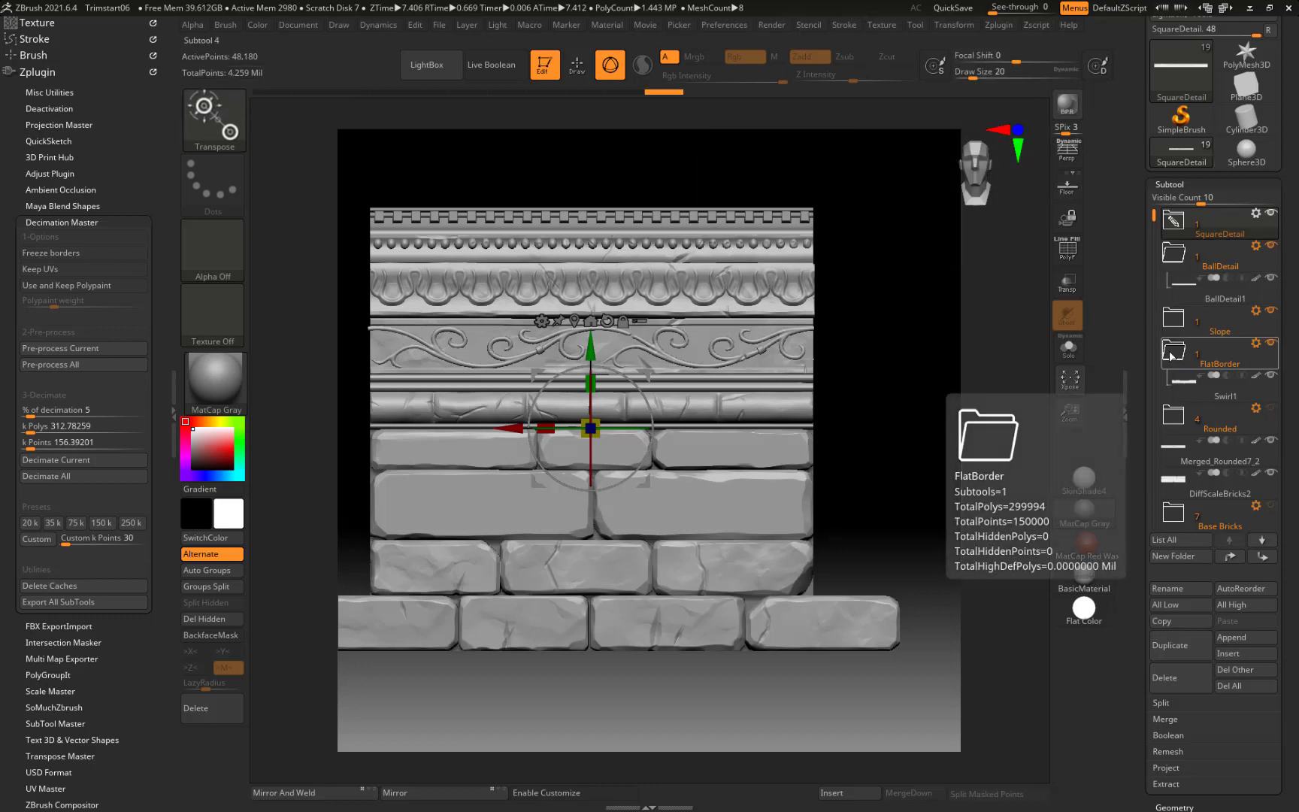
mouse_move(1188, 427)
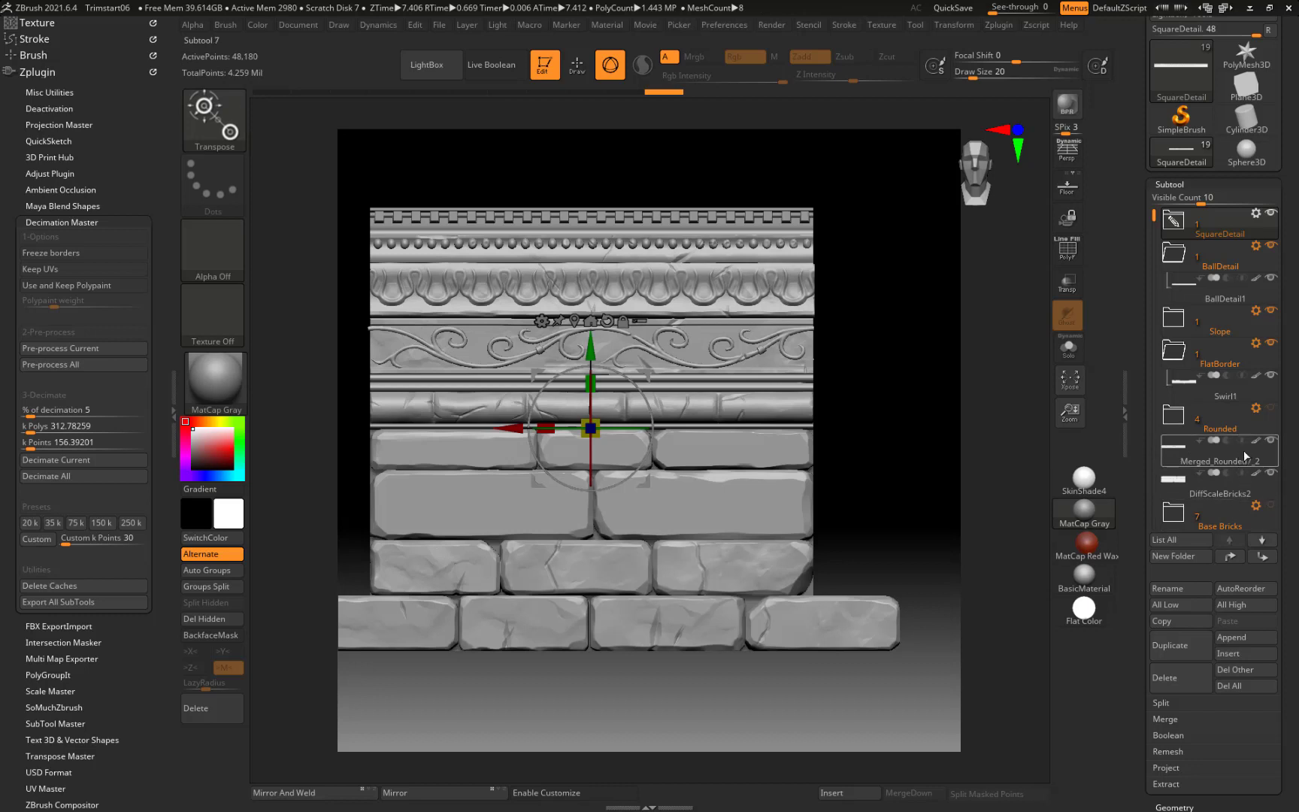
left_click(1171, 421)
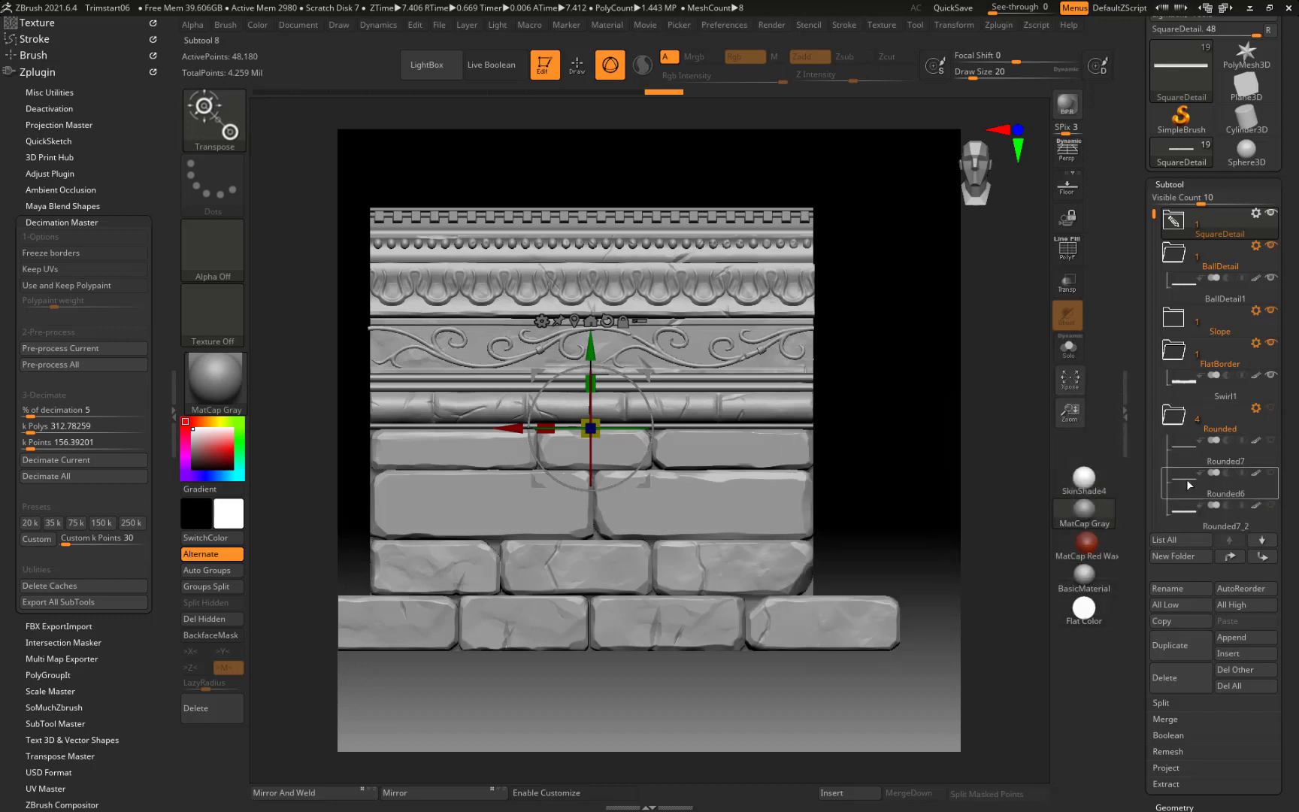
left_click(1213, 462)
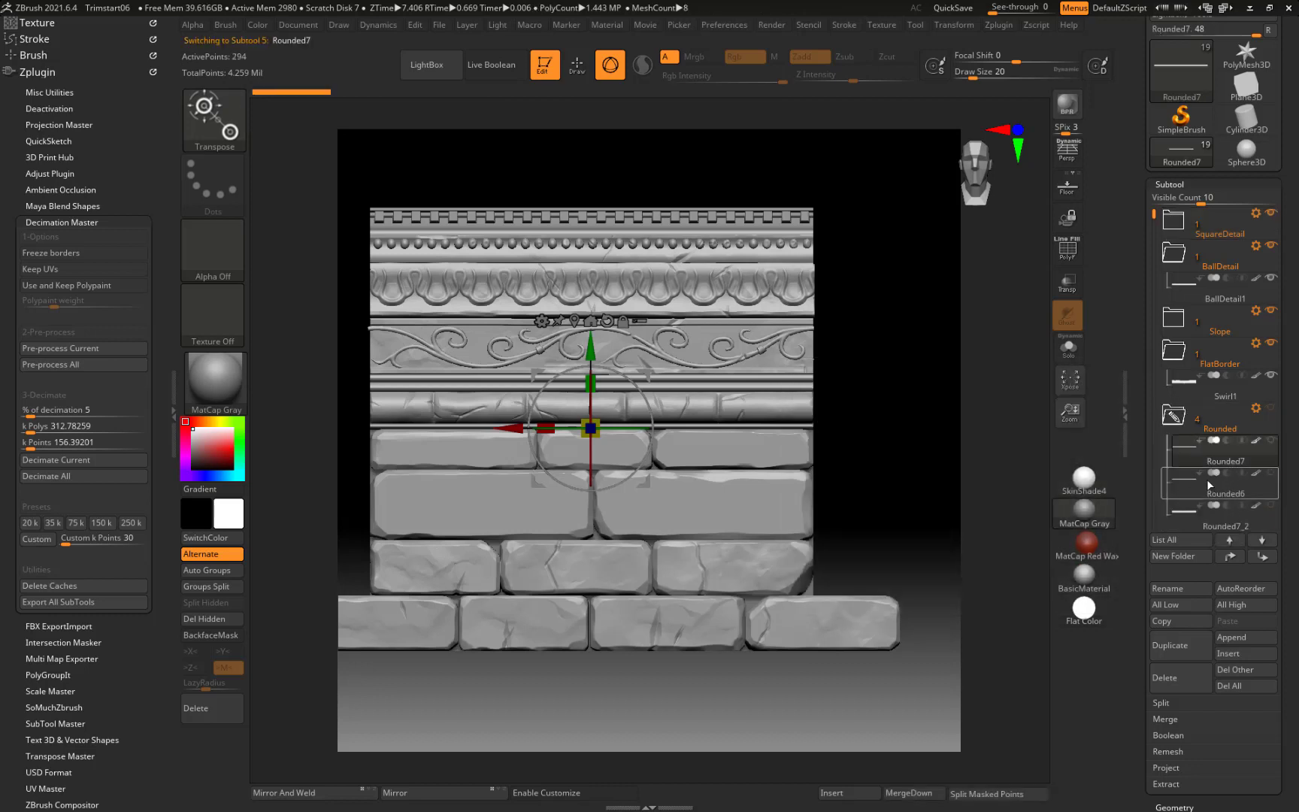
left_click(1210, 486)
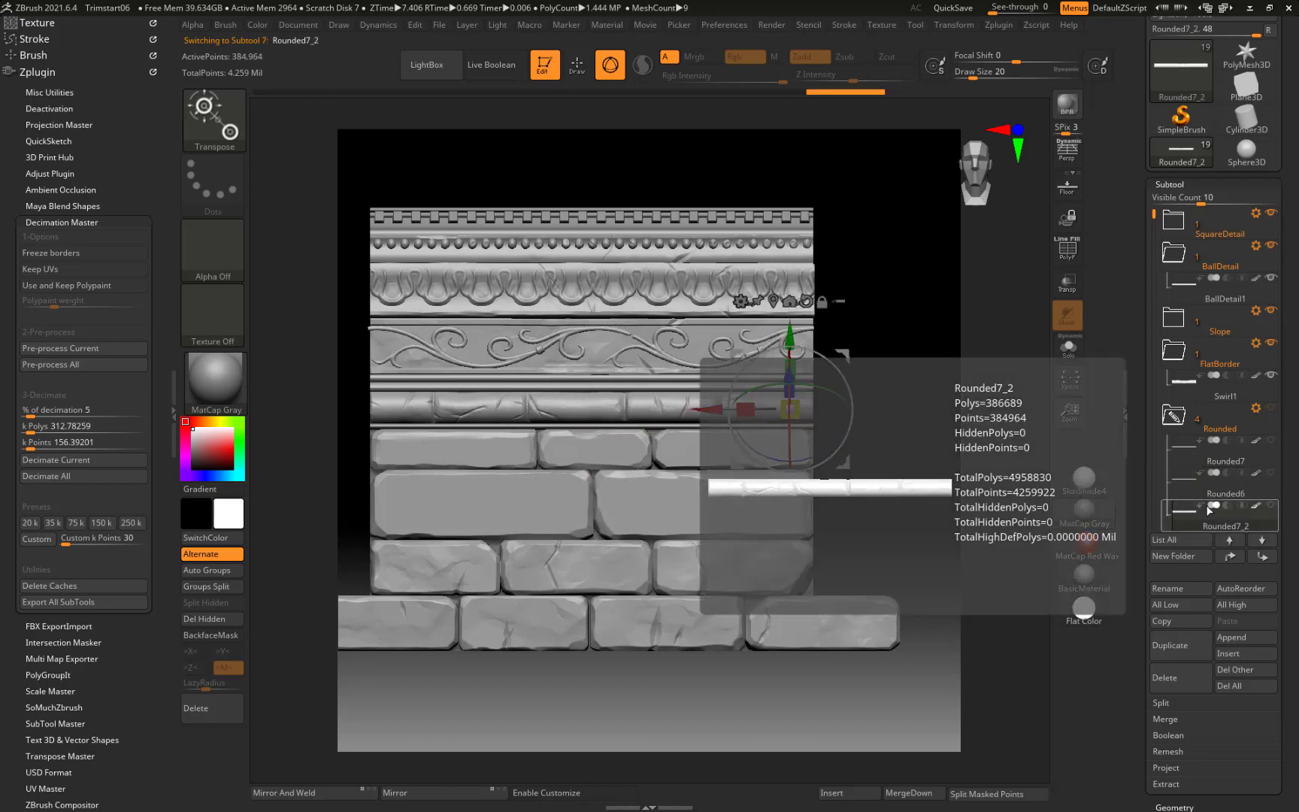
left_click(1209, 519)
left_click(1173, 415)
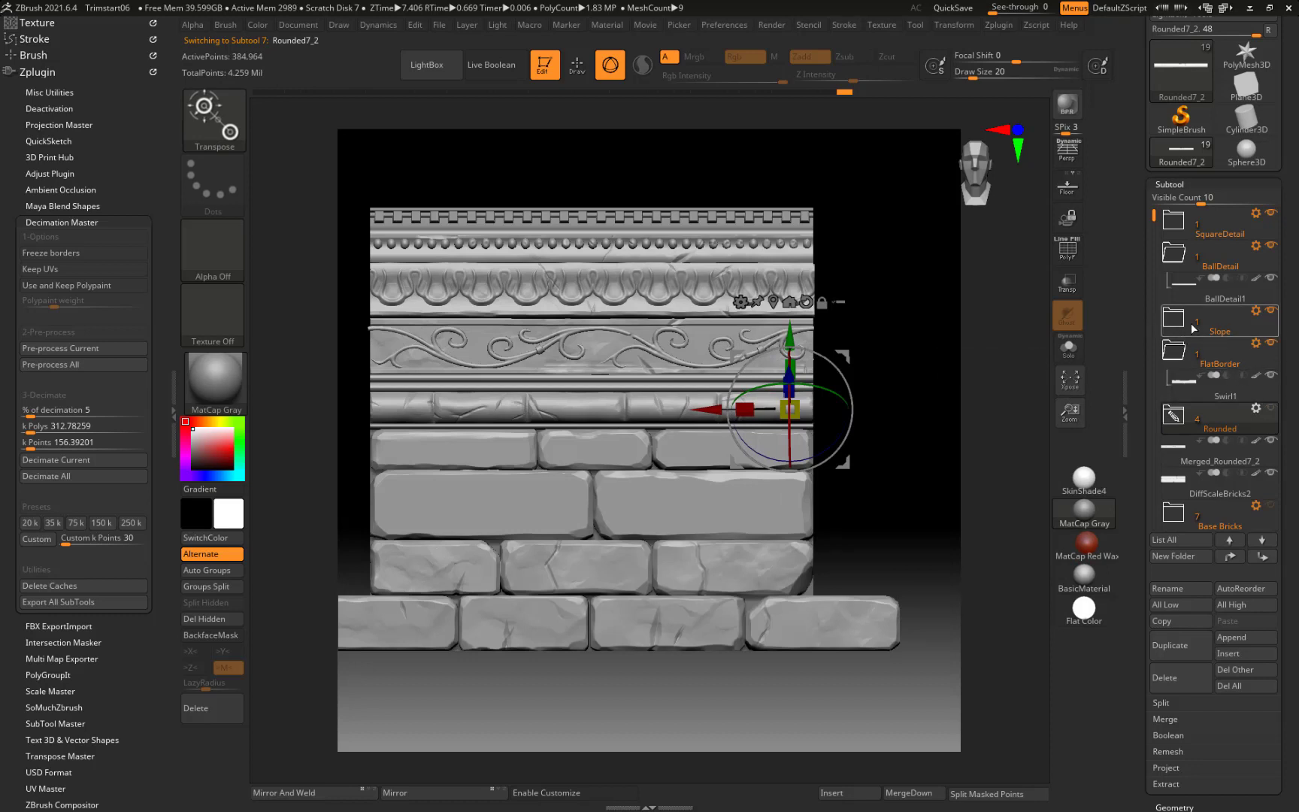
Step: Merge all visible subtools into a new tool with MergeVisible and switch to that merged tool
mouse_move(1172, 322)
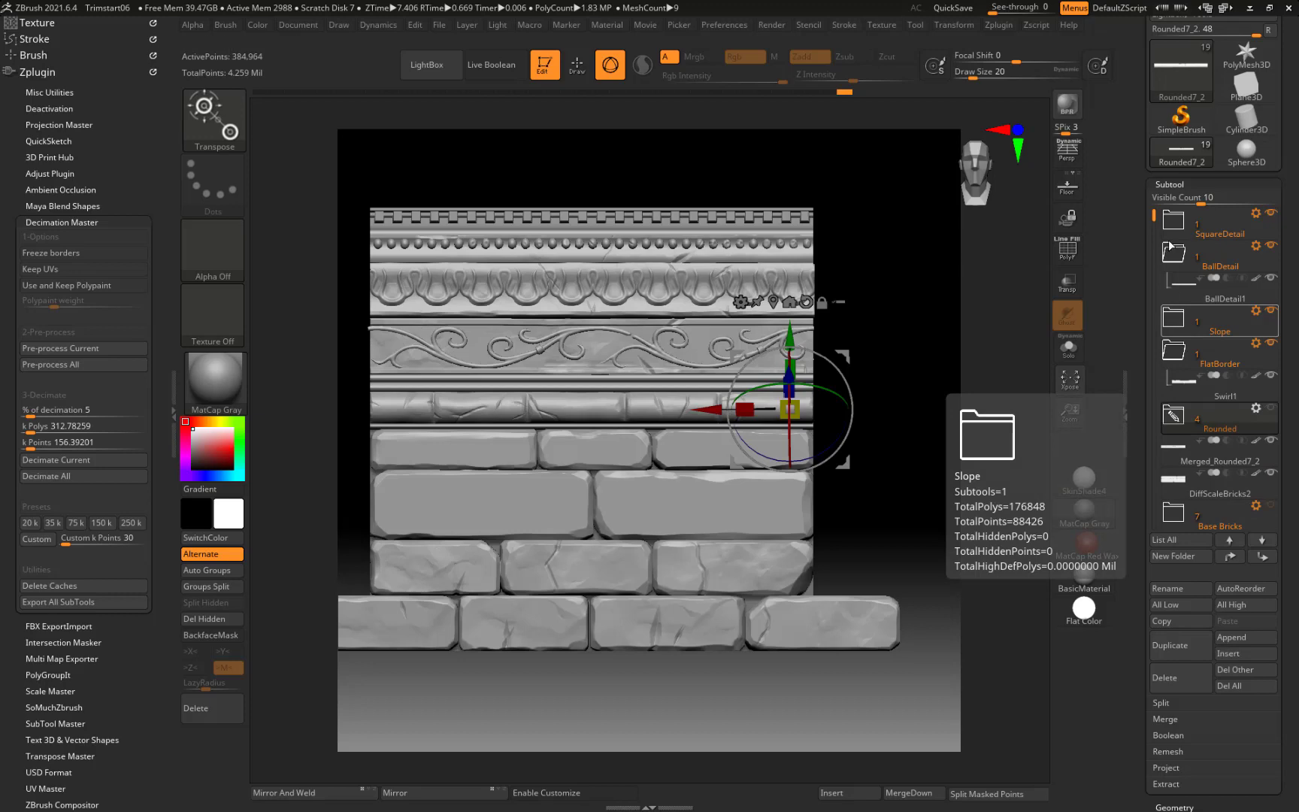
left_click_drag(1144, 263, 1172, 197)
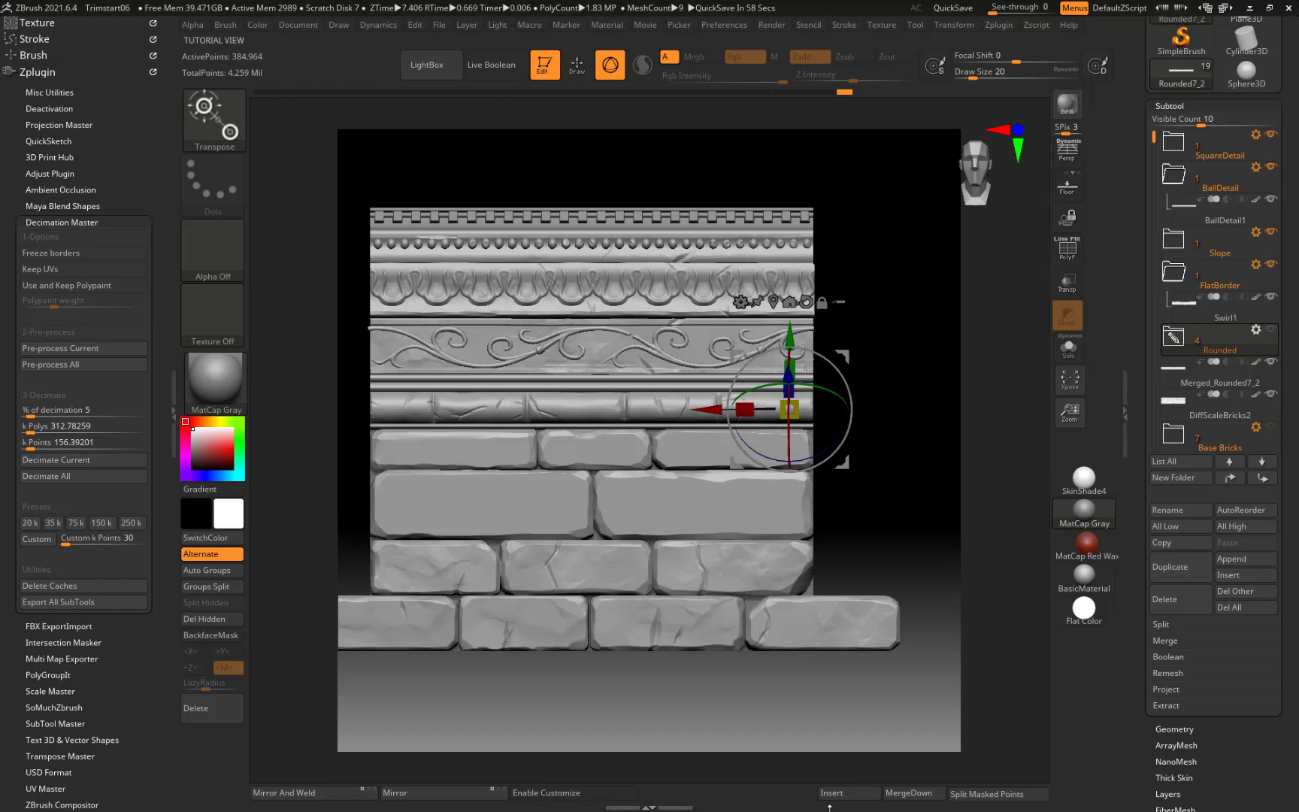
left_click(1187, 641)
left_click(1183, 673)
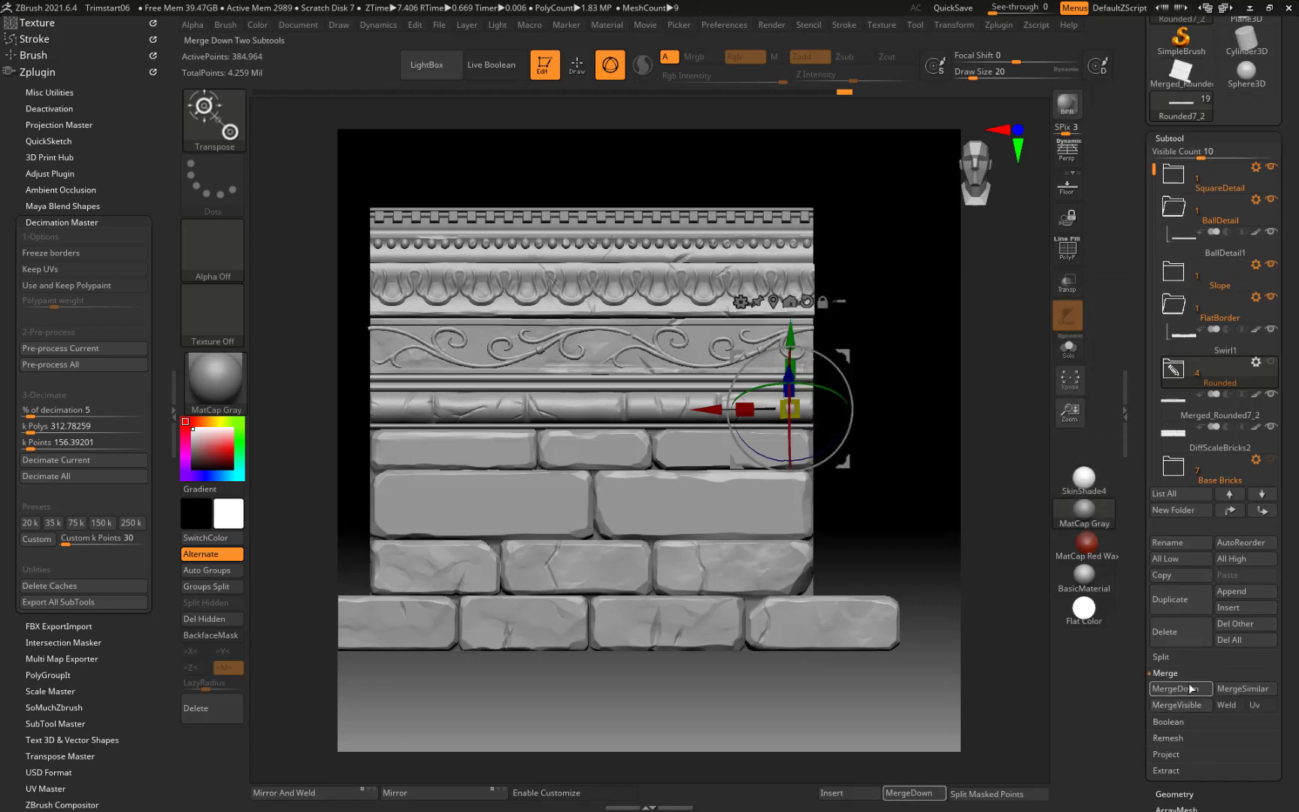
left_click(1187, 81)
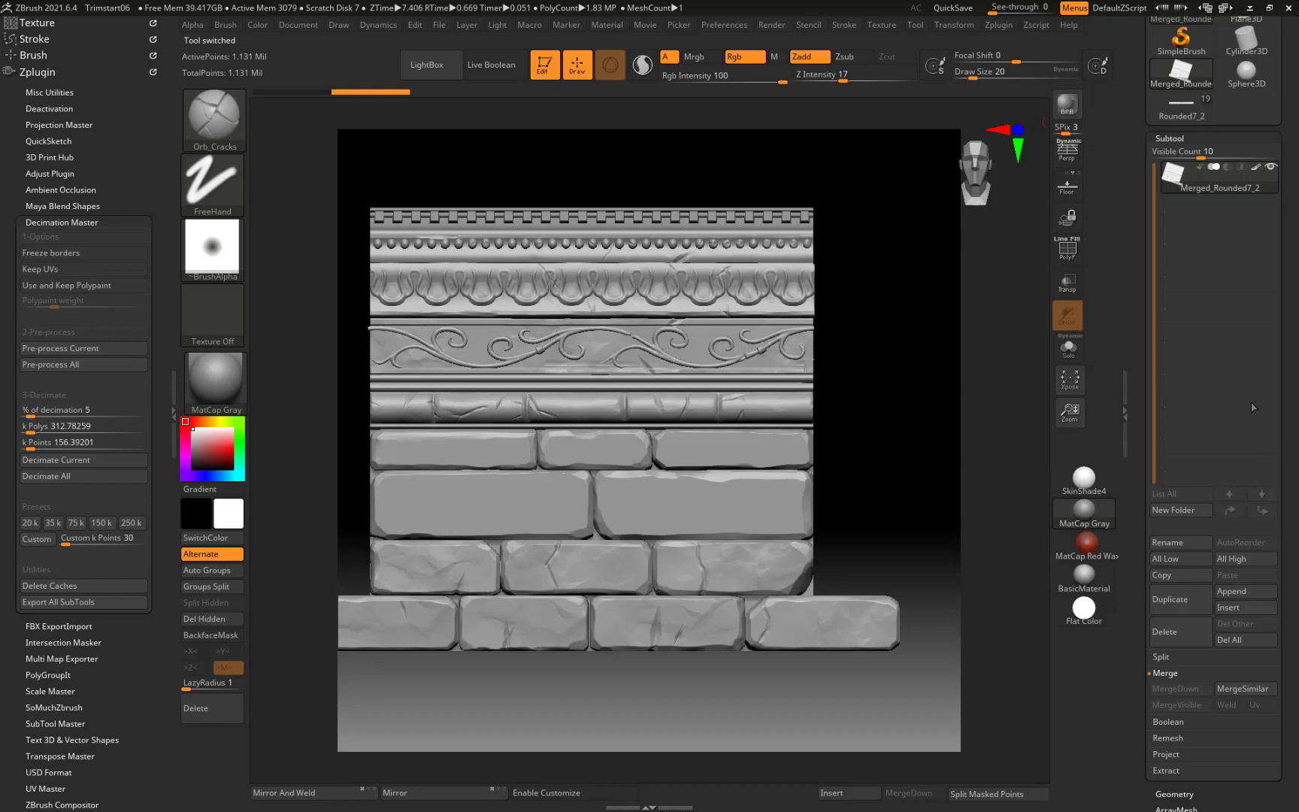
Step: Turn on the polyframe display, isolate the scroll strip's polygroup to inspect its mesh up close, and show the full mesh again
key("shift+f")
left_click_drag(907, 412, 937, 409)
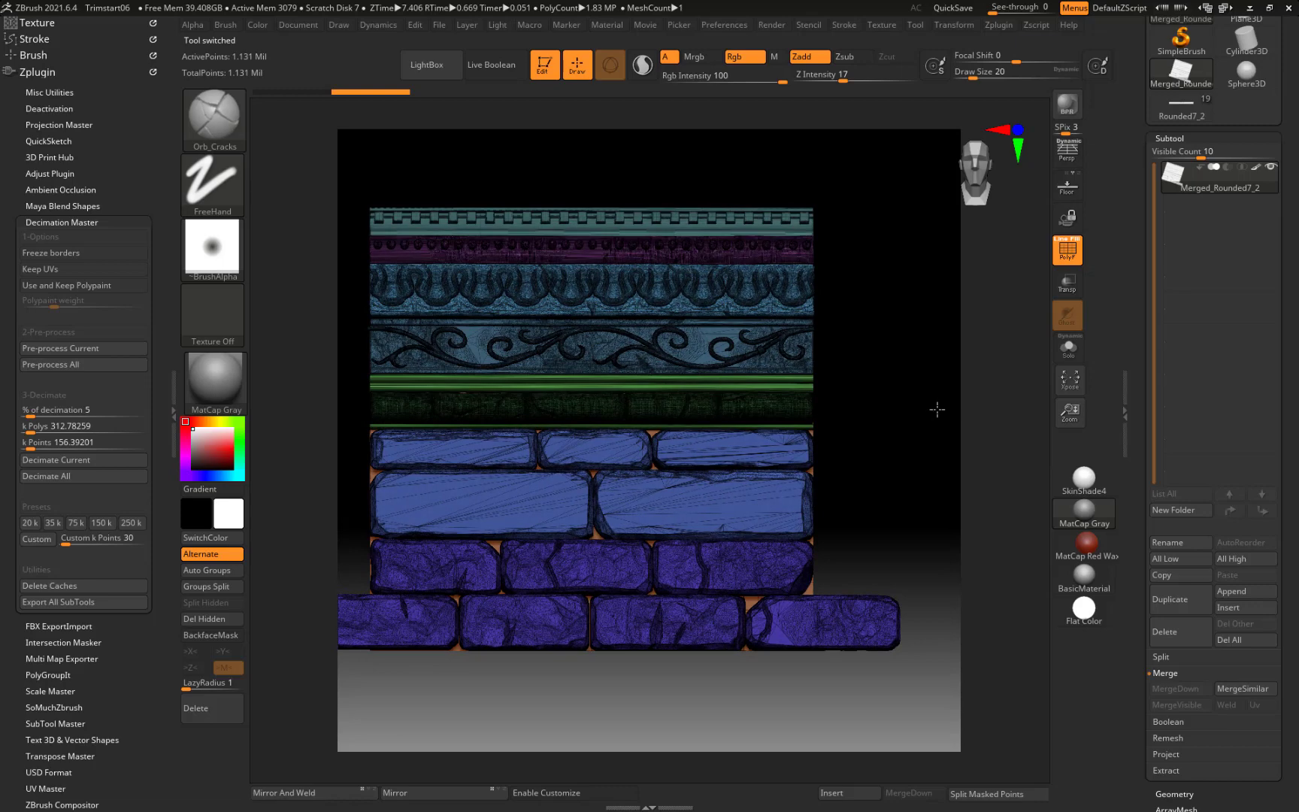
left_click(662, 353, "ctrl+shift")
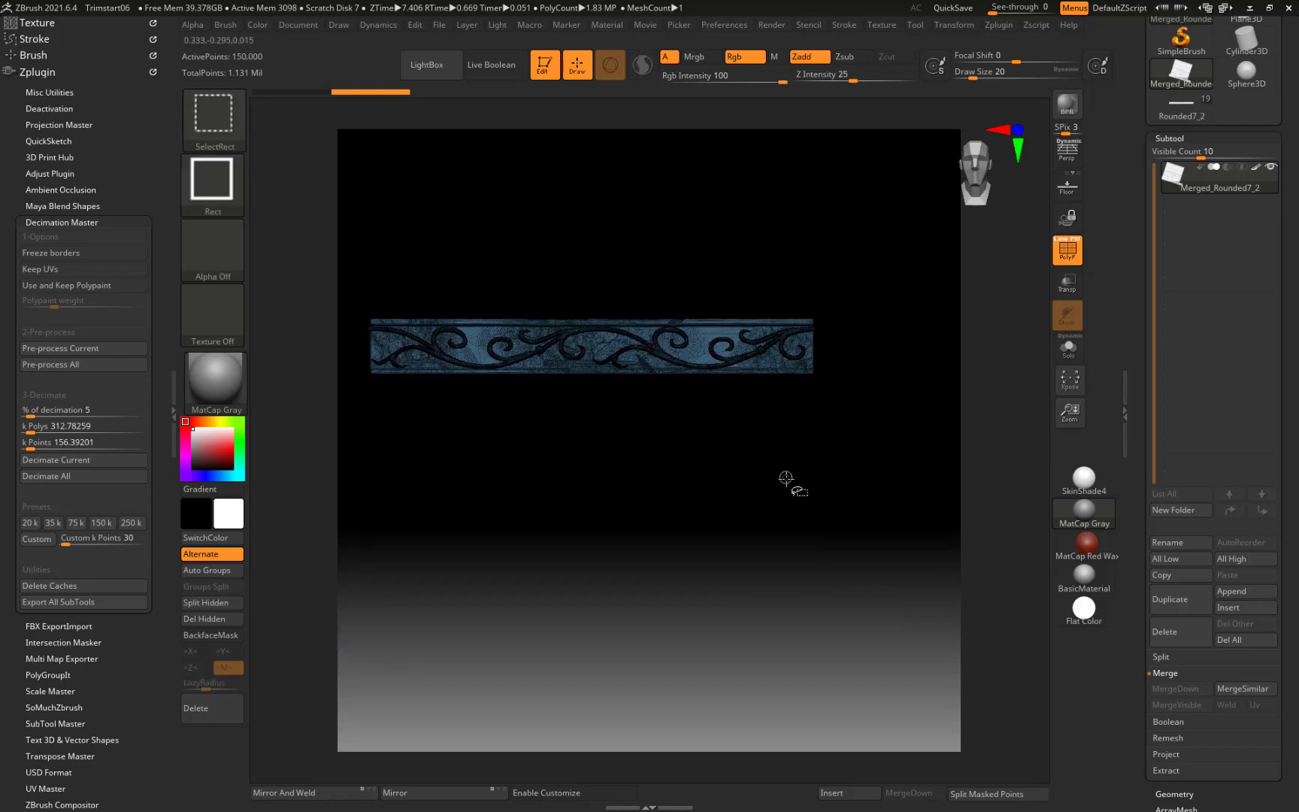
left_click_drag(882, 380, 902, 606, "alt")
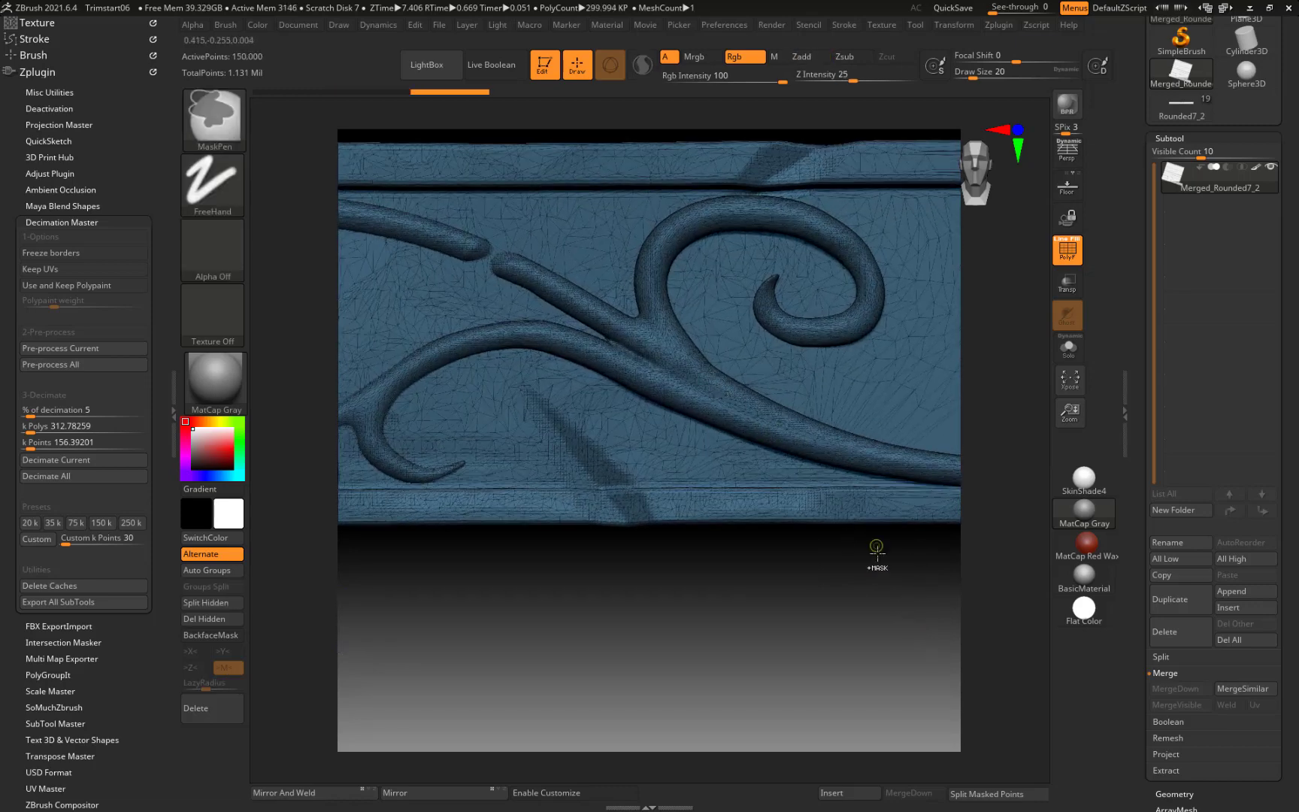
left_click(876, 547, "ctrl+shift")
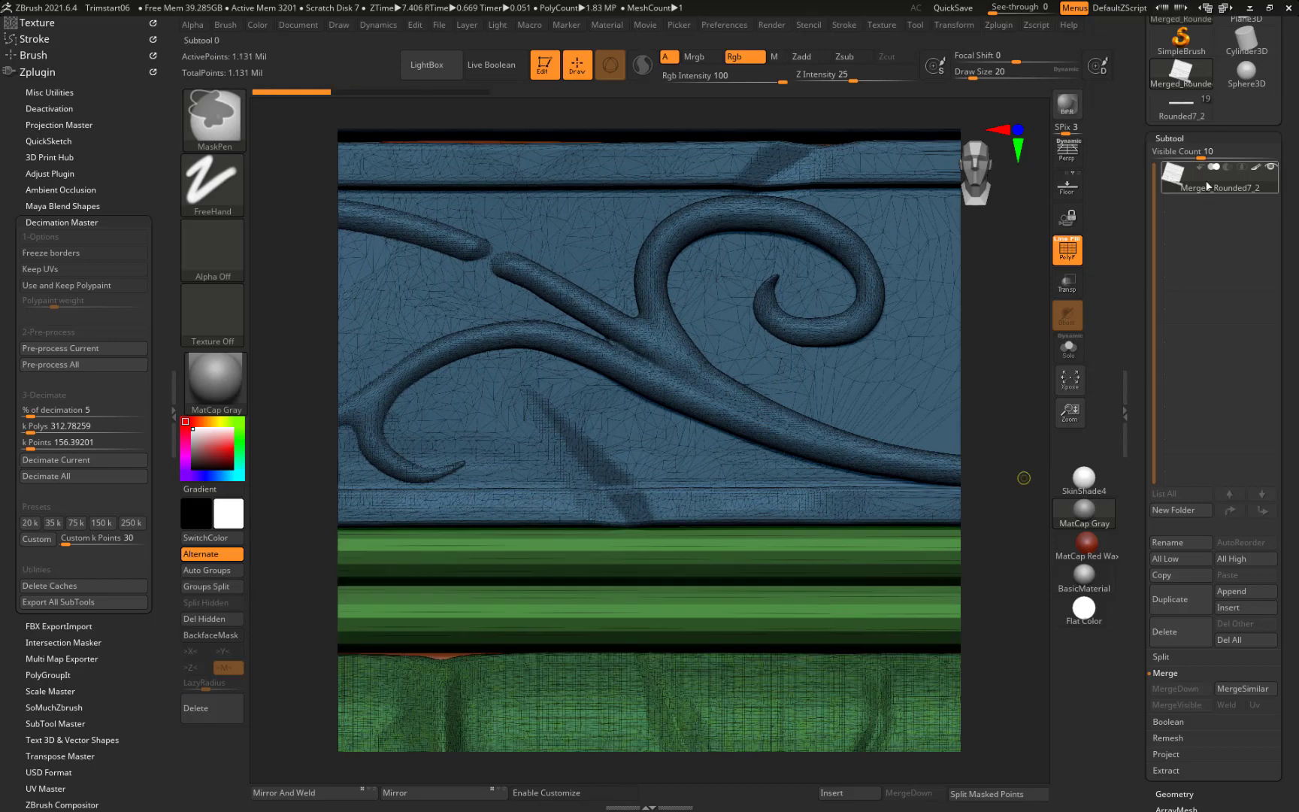
Step: Delete the merged copy of the strips
left_click(1184, 642)
left_click(971, 649)
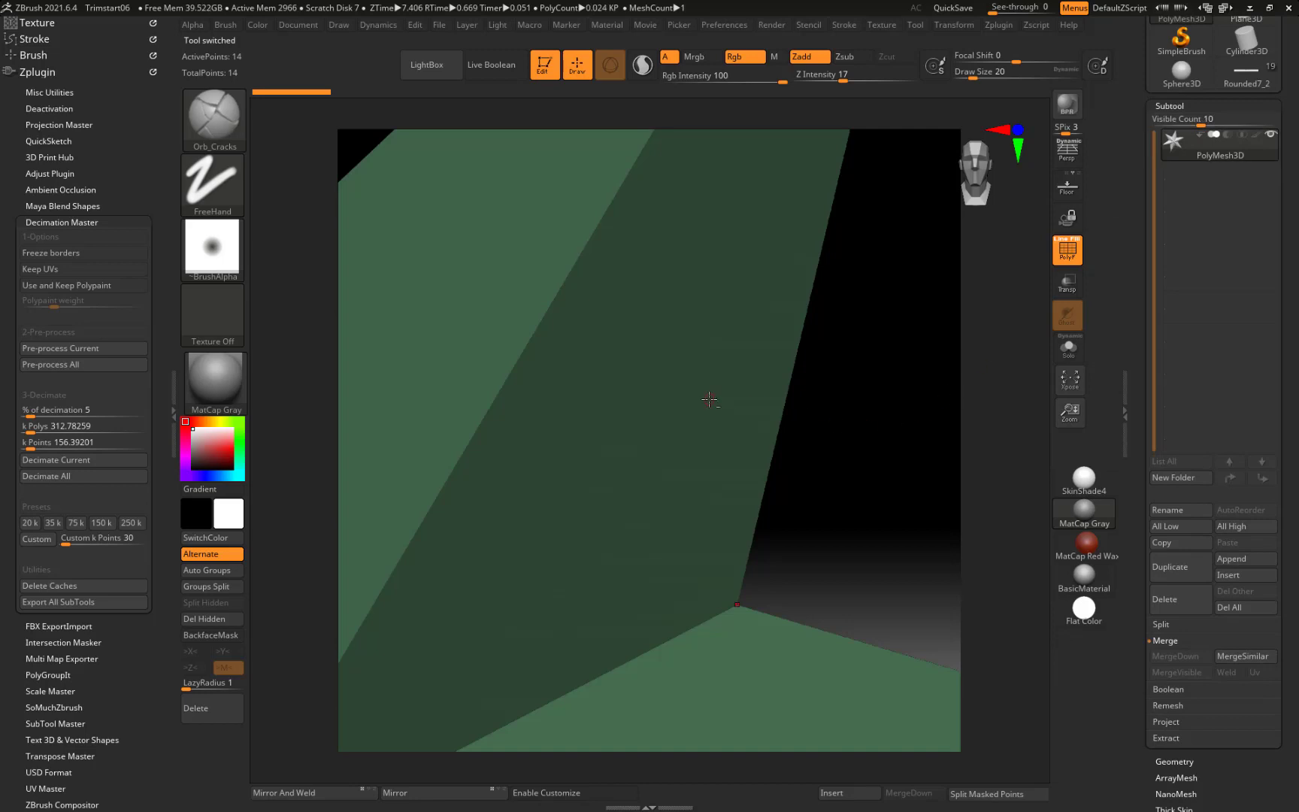
Step: Return to the trim sheet tool with its separate subtools and assign Auto Groups to the Swirl1 strip
left_click(1212, 86)
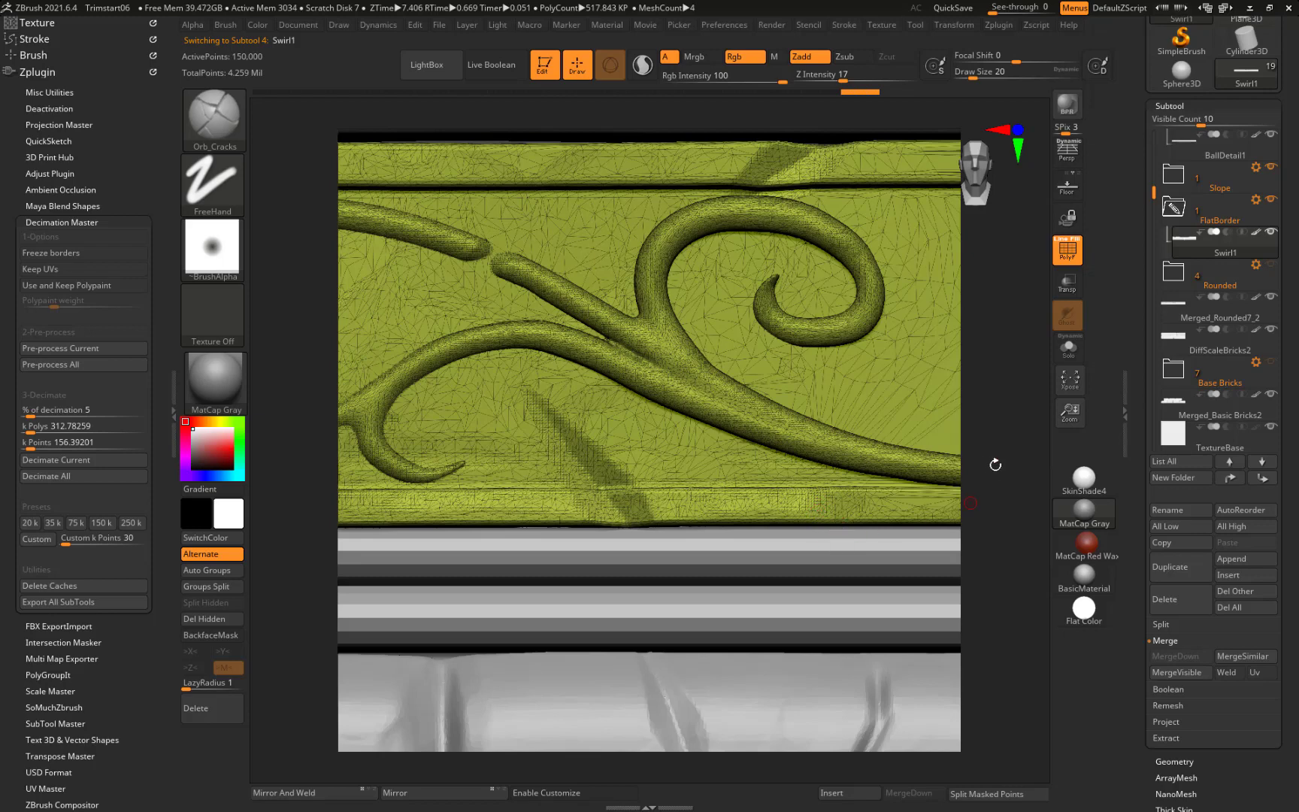
mouse_move(1000, 495)
left_mouse_down("alt")
mouse_move(940, 241)
mouse_move(894, 337)
mouse_move(762, 241)
left_mouse_up("alt")
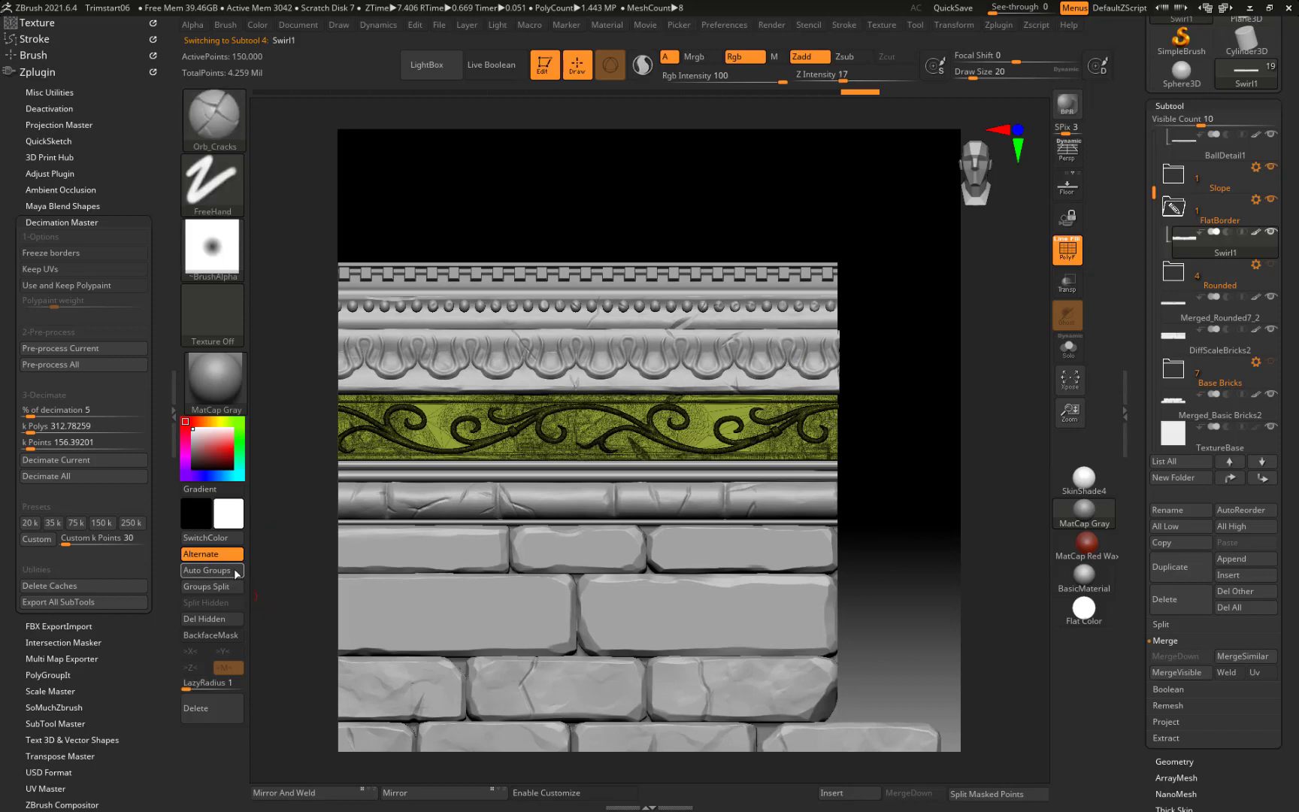
left_click(233, 571)
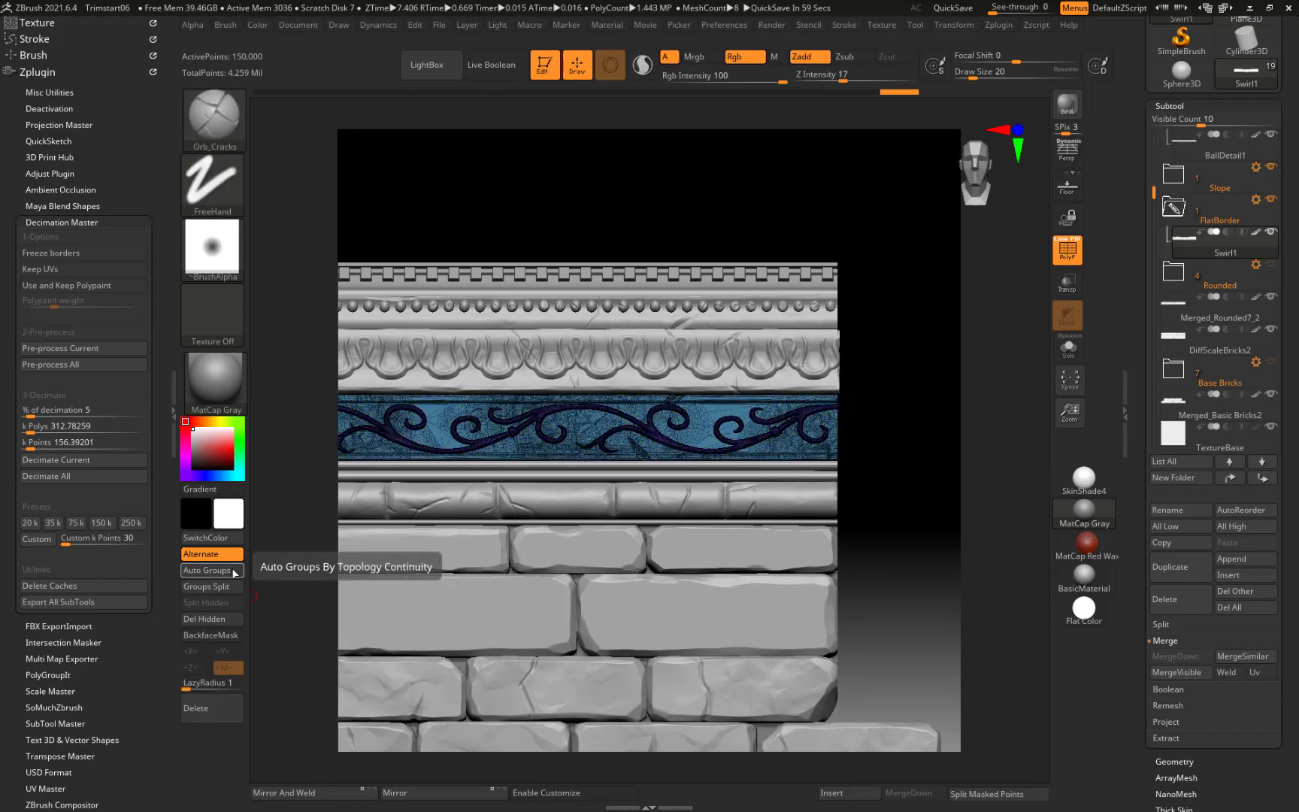
Step: Merge the visible strips into a new tool with MergeVisible and switch to the regrouped merged mesh
left_click_drag(849, 353, 731, 531)
key("f")
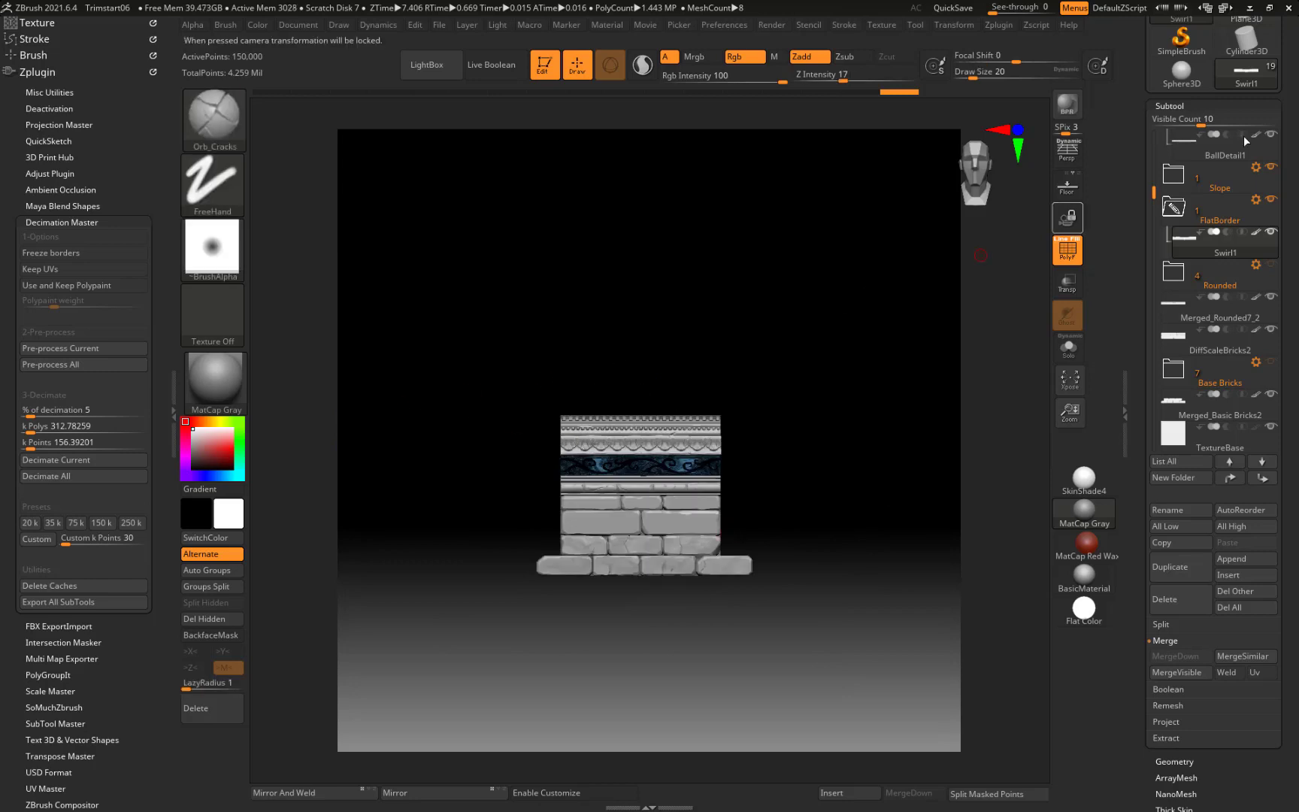
left_click(1191, 674)
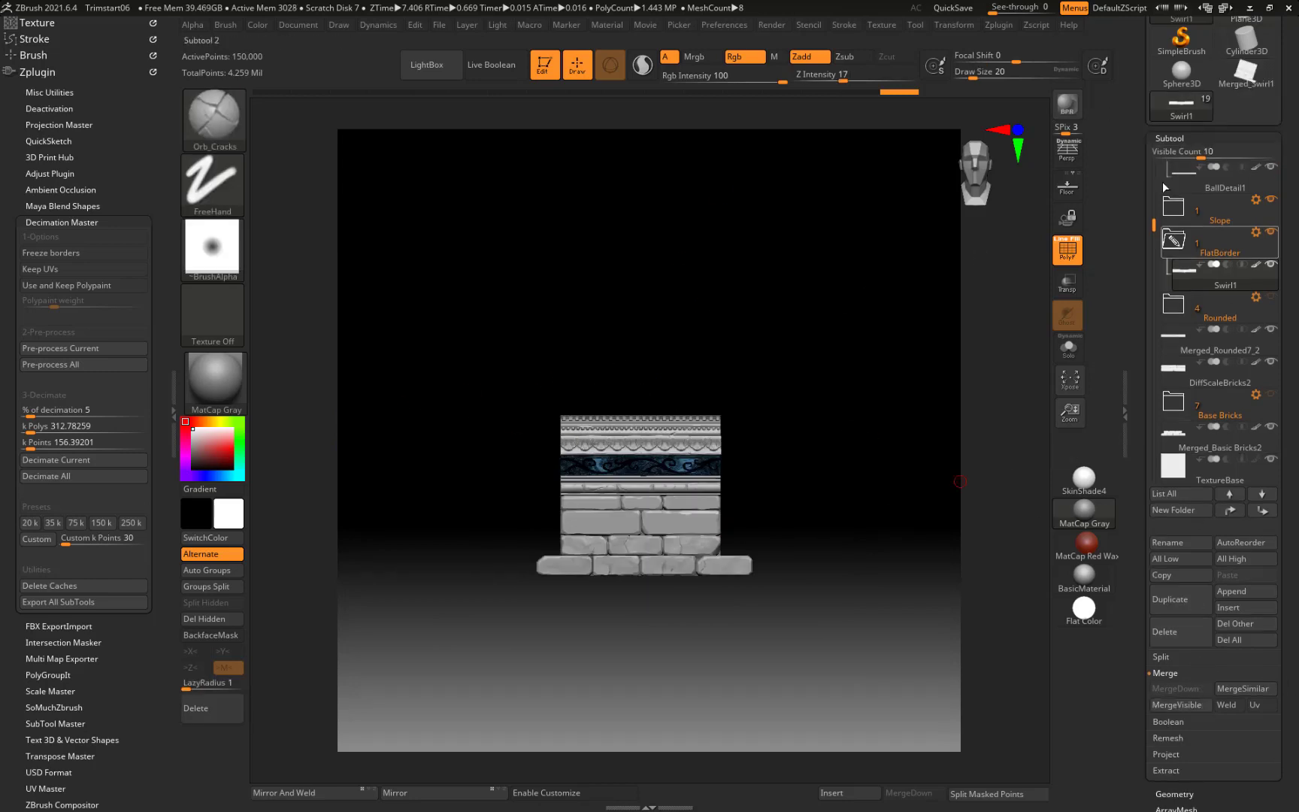
mouse_move(1186, 109)
left_click(1246, 72)
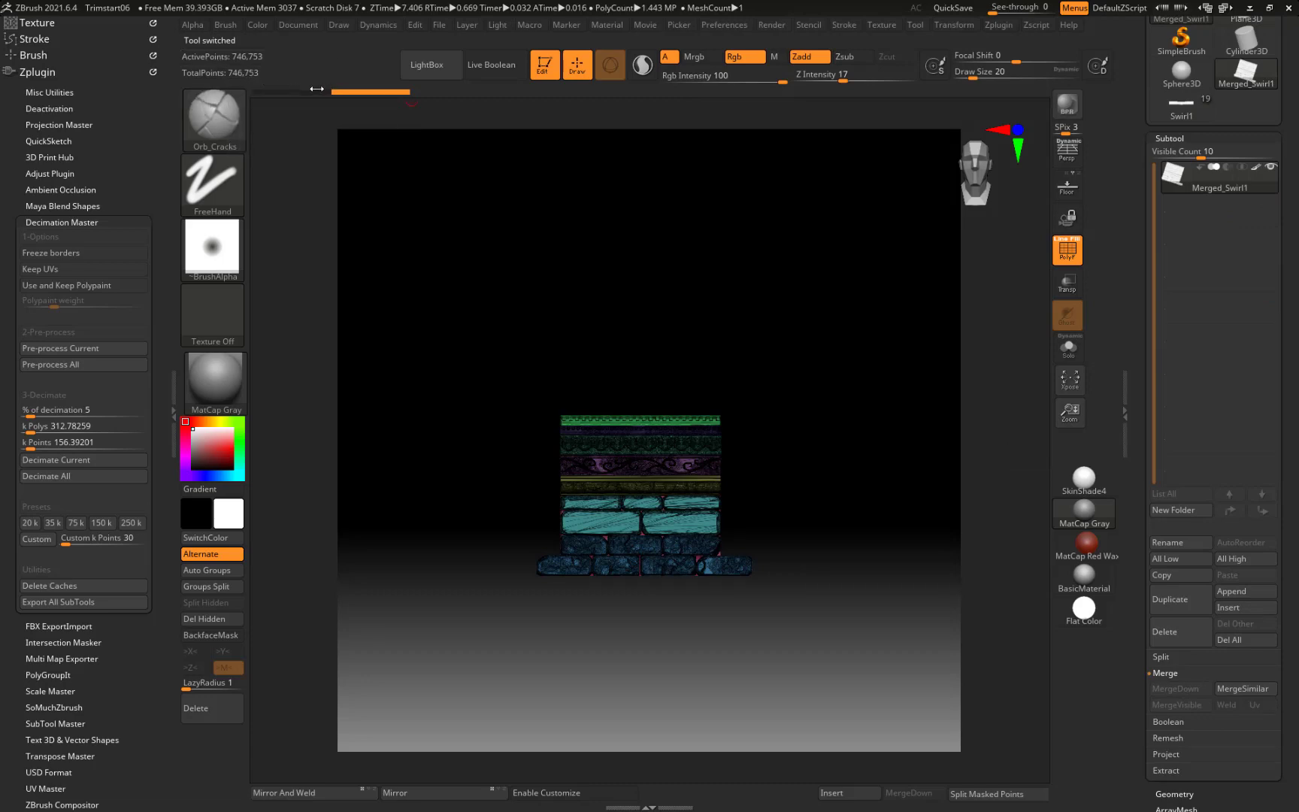
Step: Isolate the scroll ornament's polygroup in the merged mesh to check that it is separate from the strip's background
left_click_drag(820, 427, 850, 429, "alt")
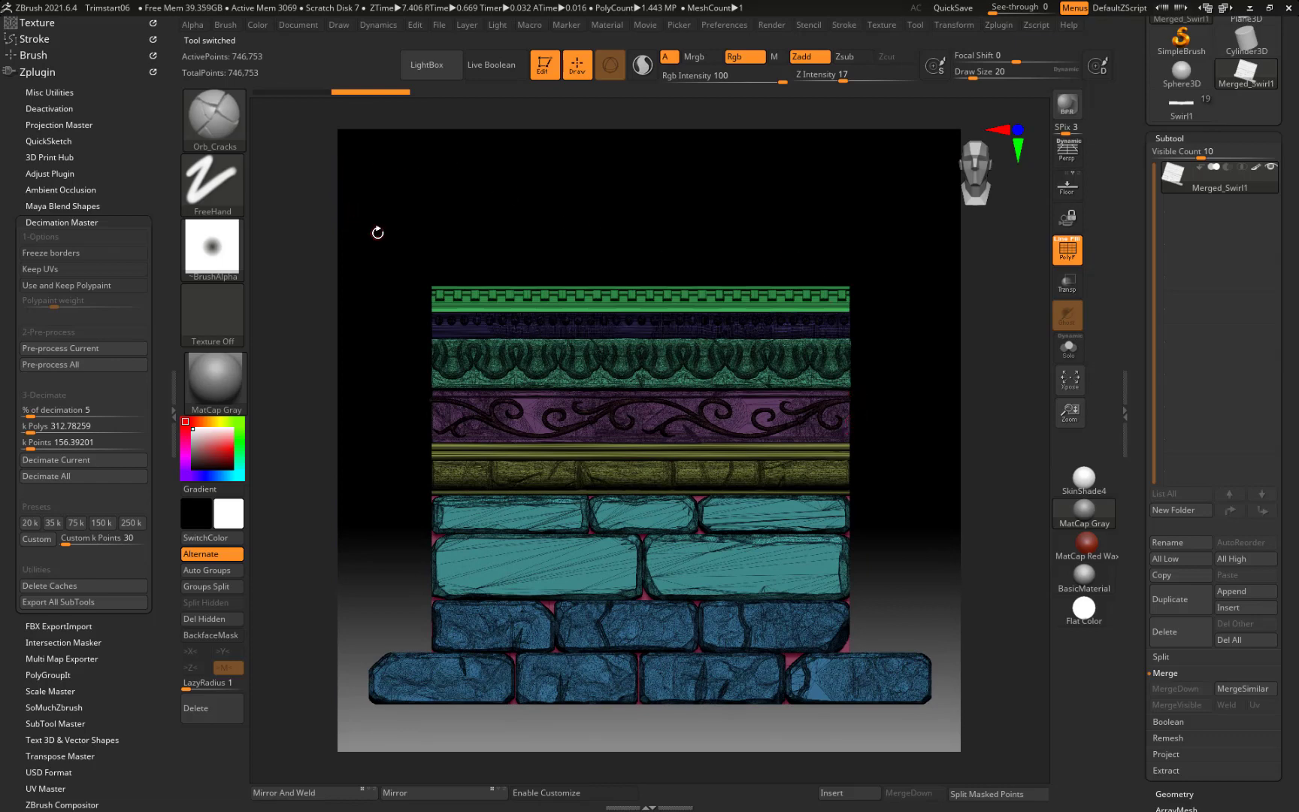
left_click_drag(926, 422, 965, 536, "alt")
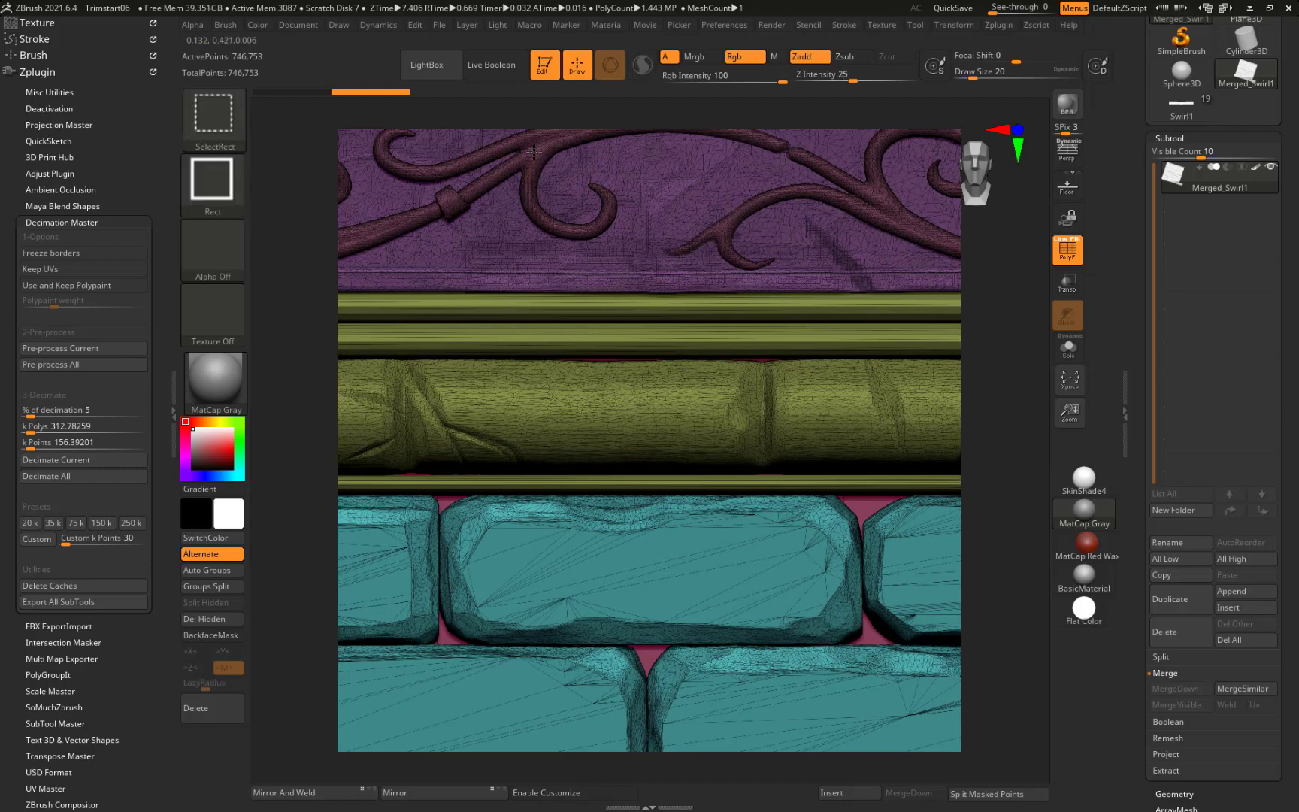
left_click(539, 162, "ctrl+shift")
left_click_drag(833, 435, 783, 223, "alt")
left_click_drag(685, 282, 734, 758, "alt")
left_click_drag(715, 368, 756, 265, "alt")
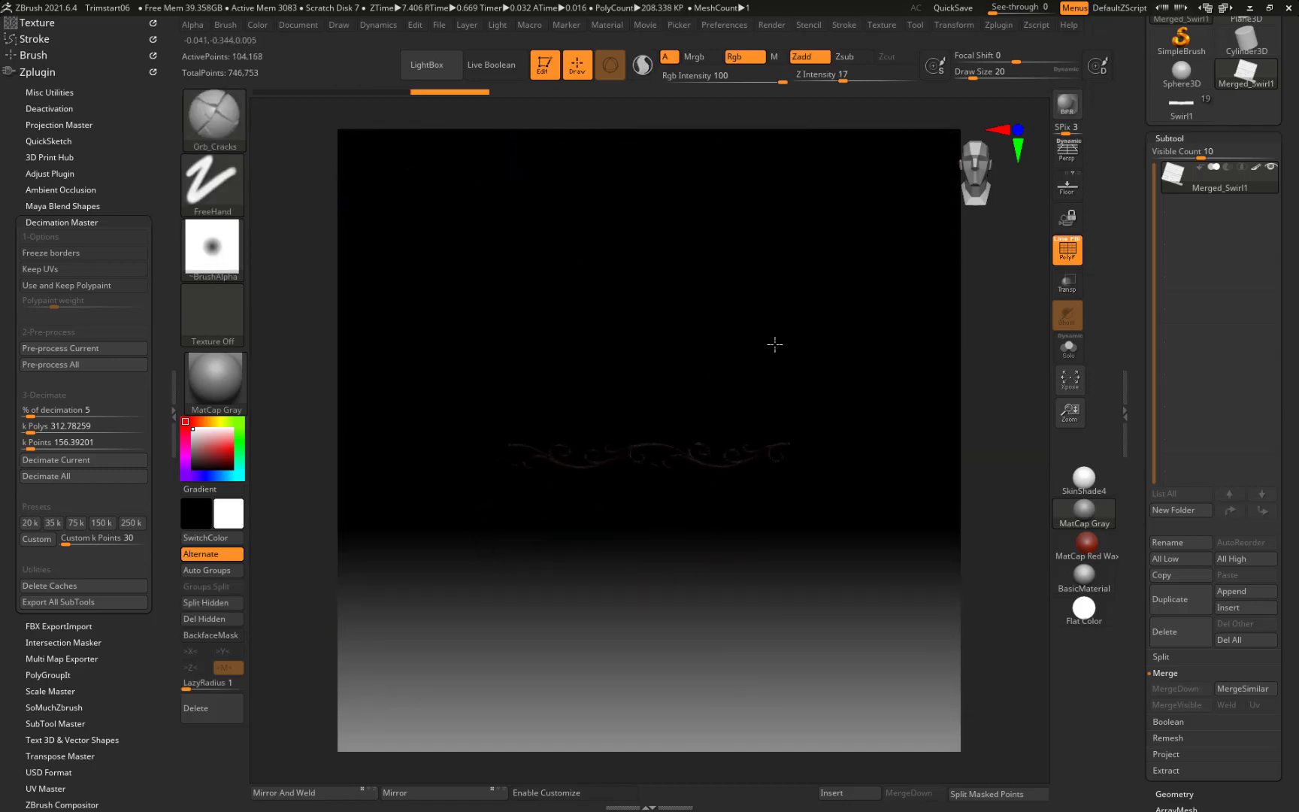
Step: Hide the wireframe lines while keeping the polygroup colours, and unhide the entire merged mesh
left_click(1060, 240)
left_click_drag(722, 260, 758, 311, "alt")
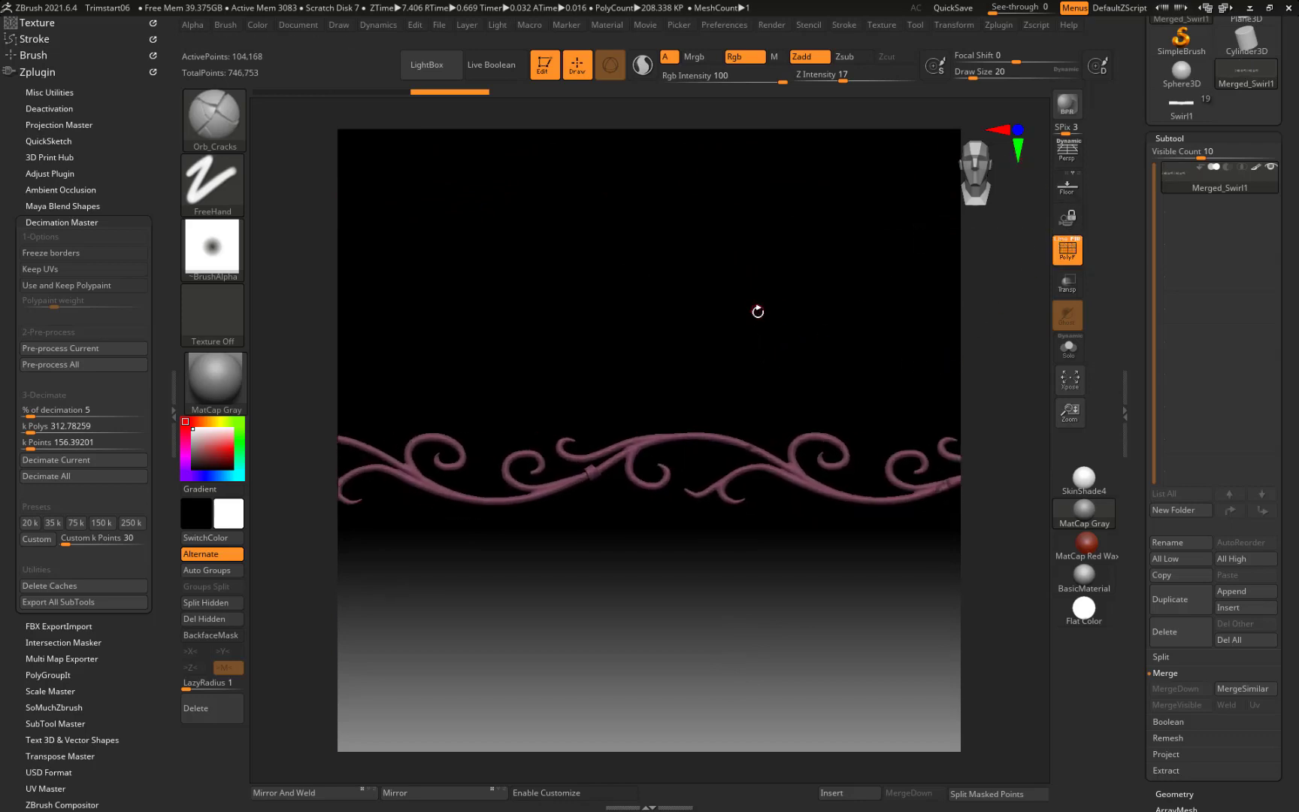
key("ctrl")
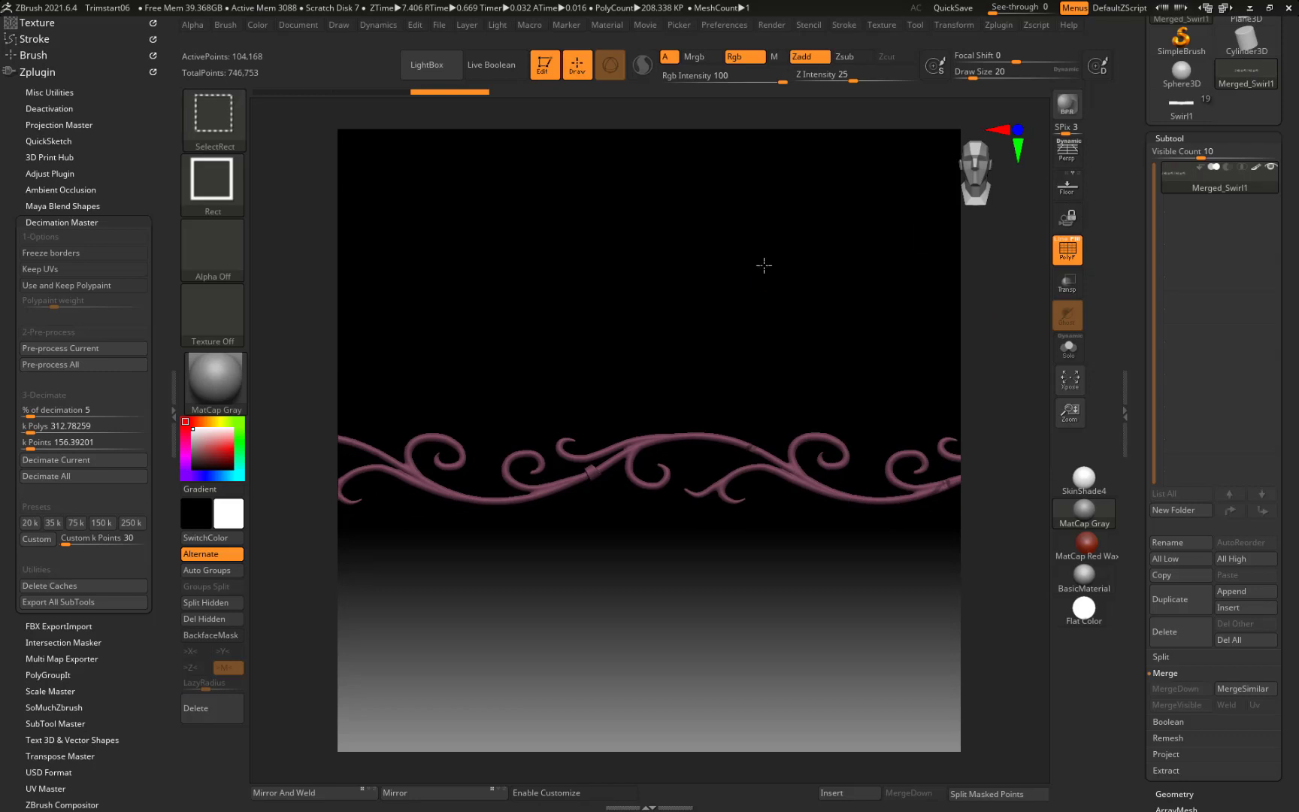
left_click(762, 263, "ctrl+shift")
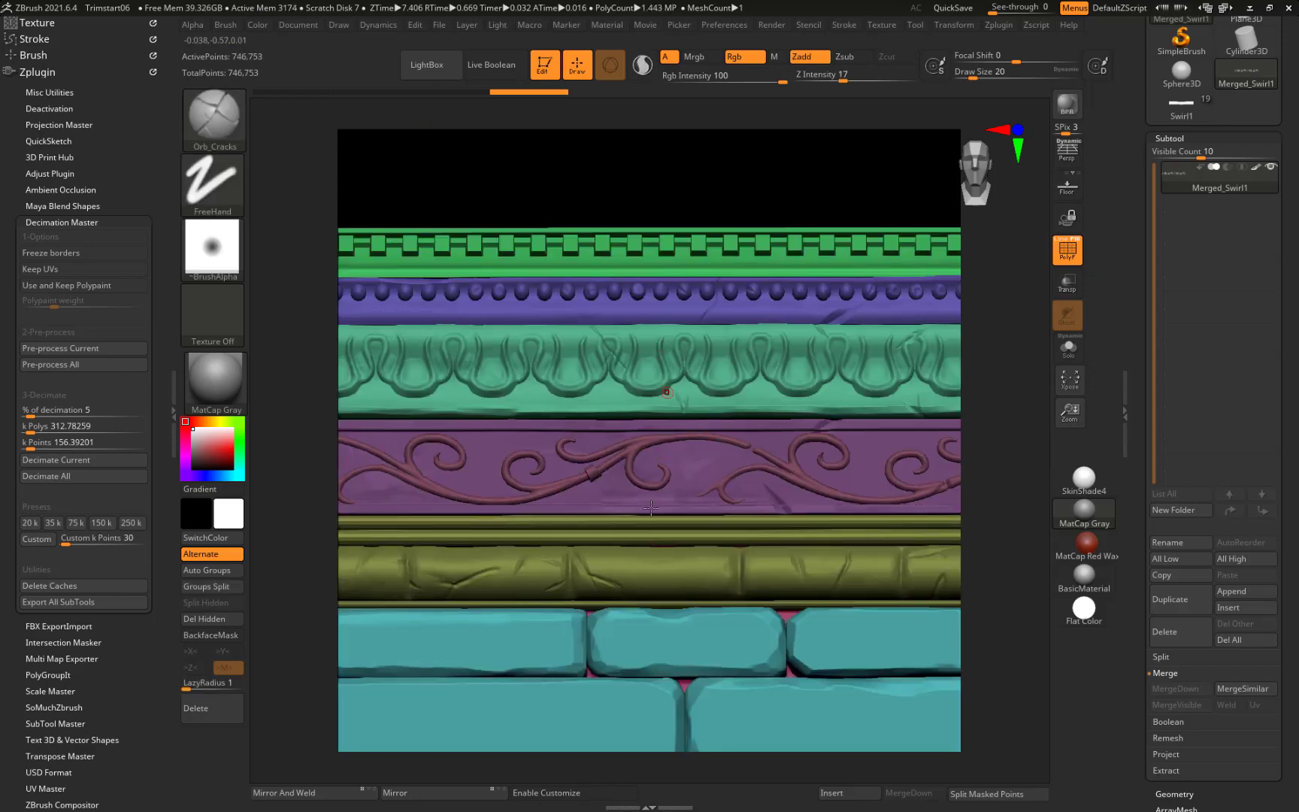
Step: Isolate the ball detail strip in the merged mesh and split it into polygroups with Auto Groups
left_click(732, 294, "ctrl+shift")
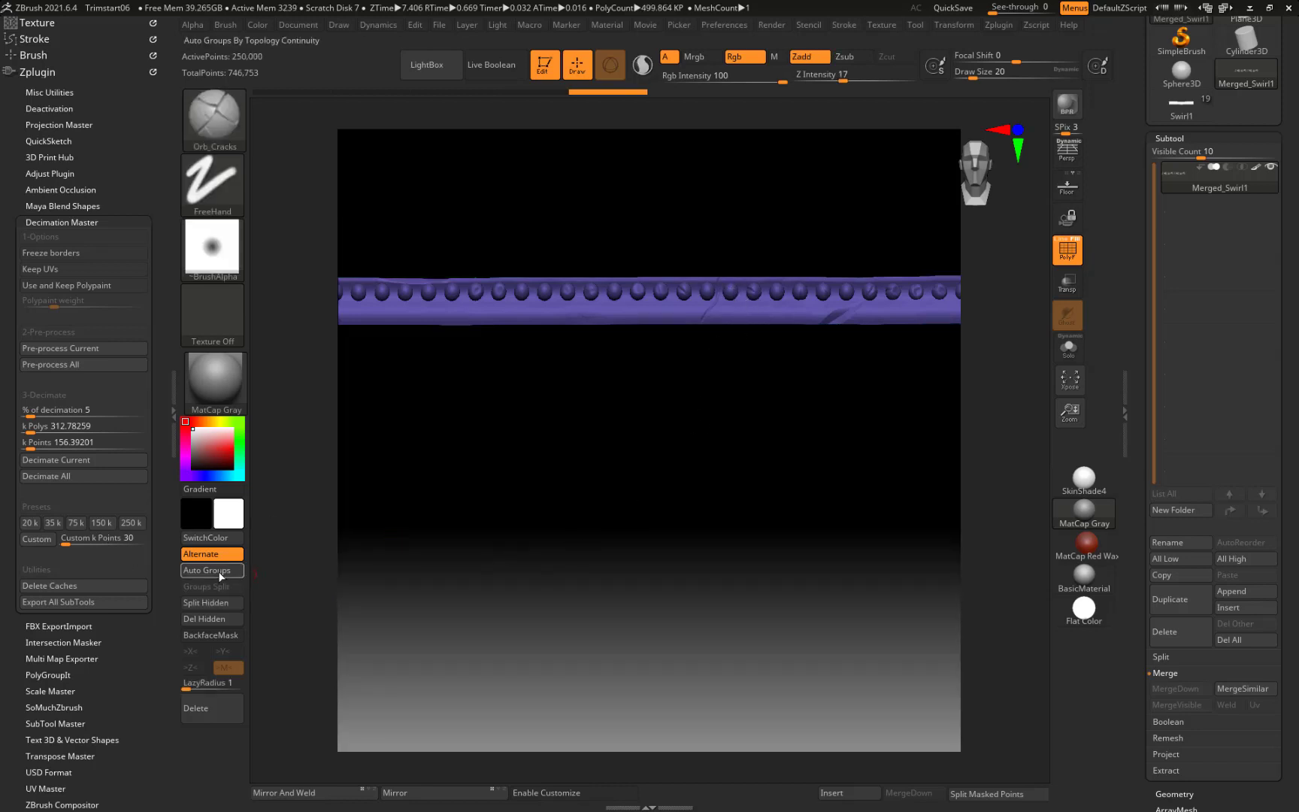
left_click(206, 570)
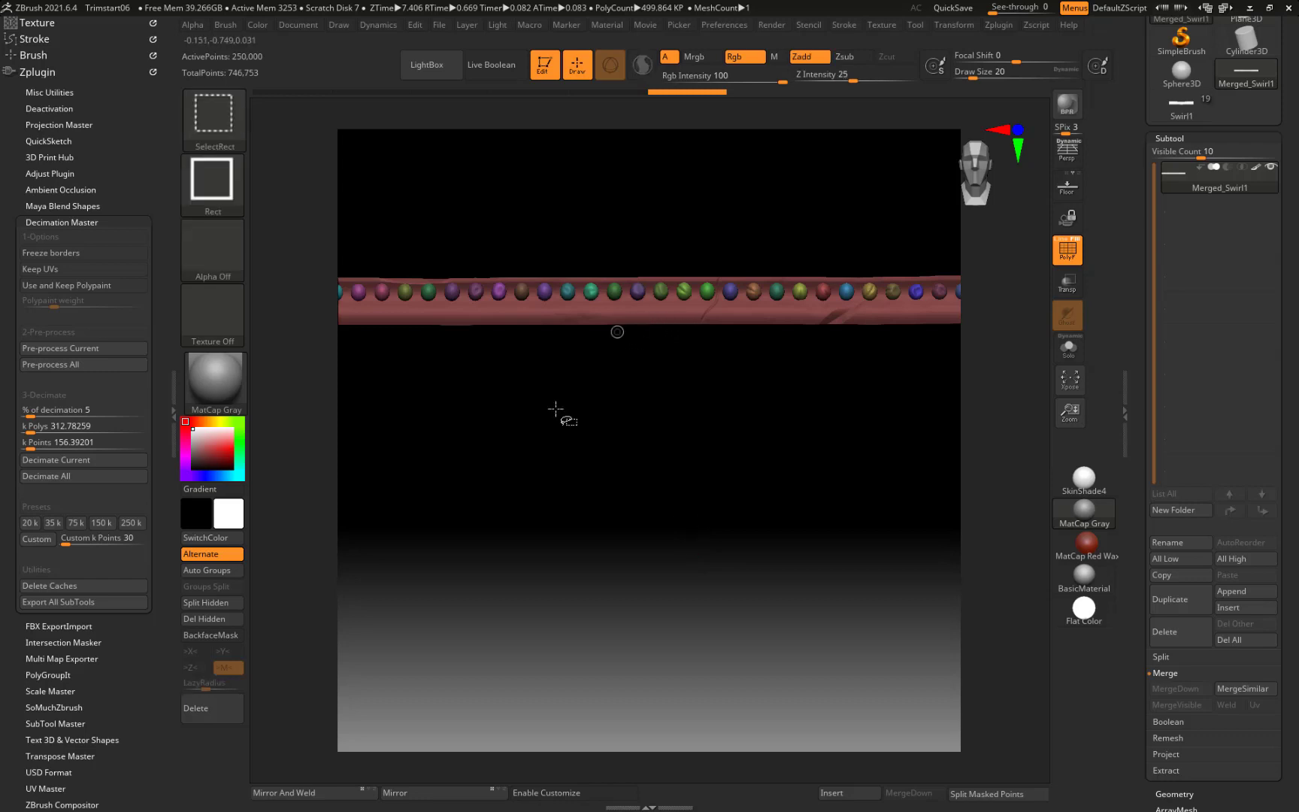
Step: Isolate the row of beads from the red trim band, combine them into a single polygroup, and unhide the whole mesh
left_click(661, 289, "ctrl+shift")
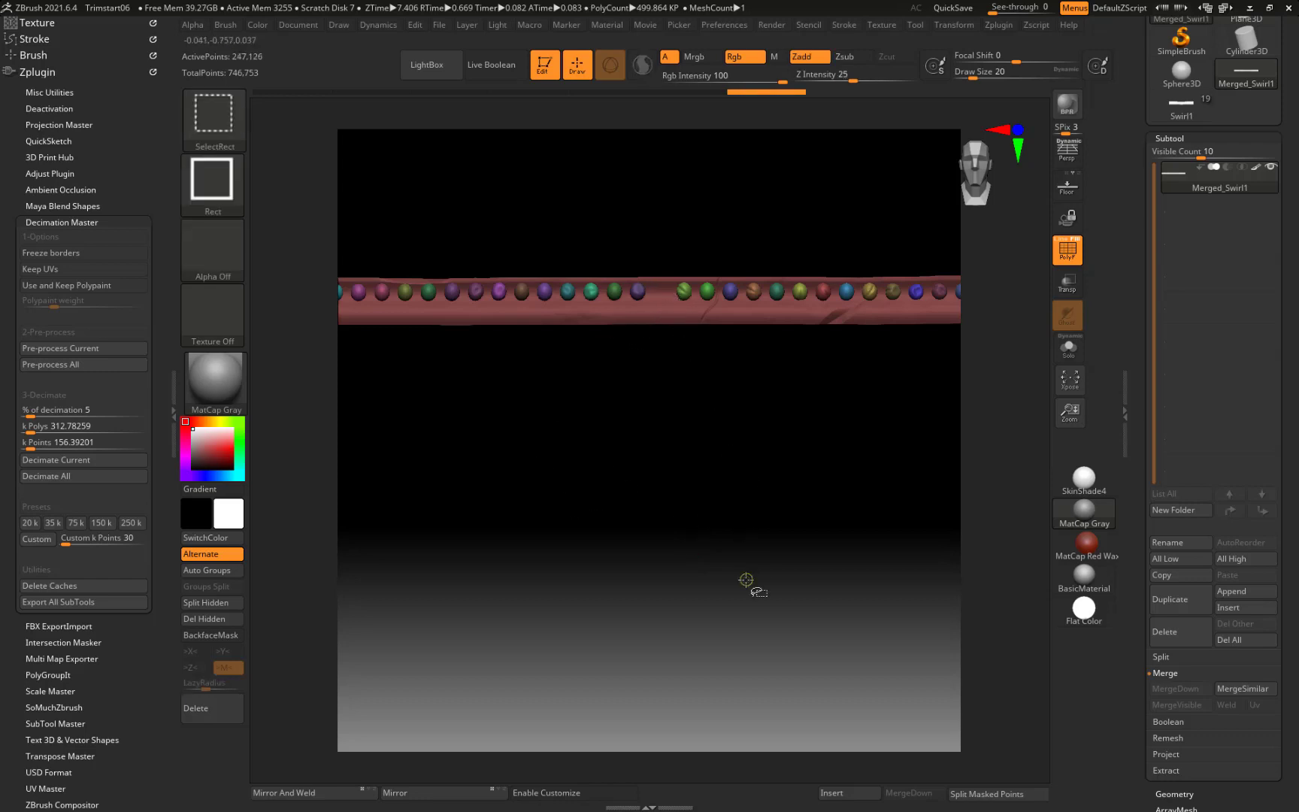
key("ctrl+shift")
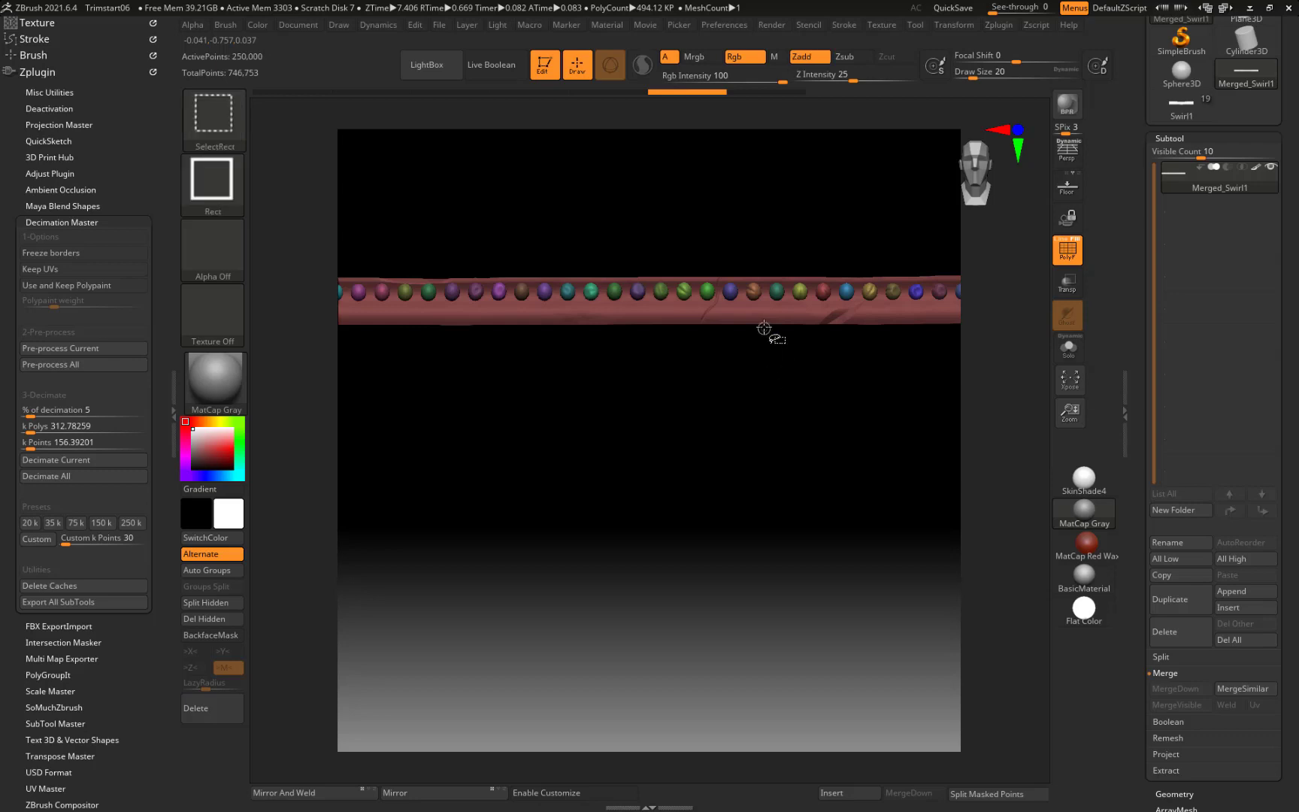
left_click(766, 316, "ctrl+shift")
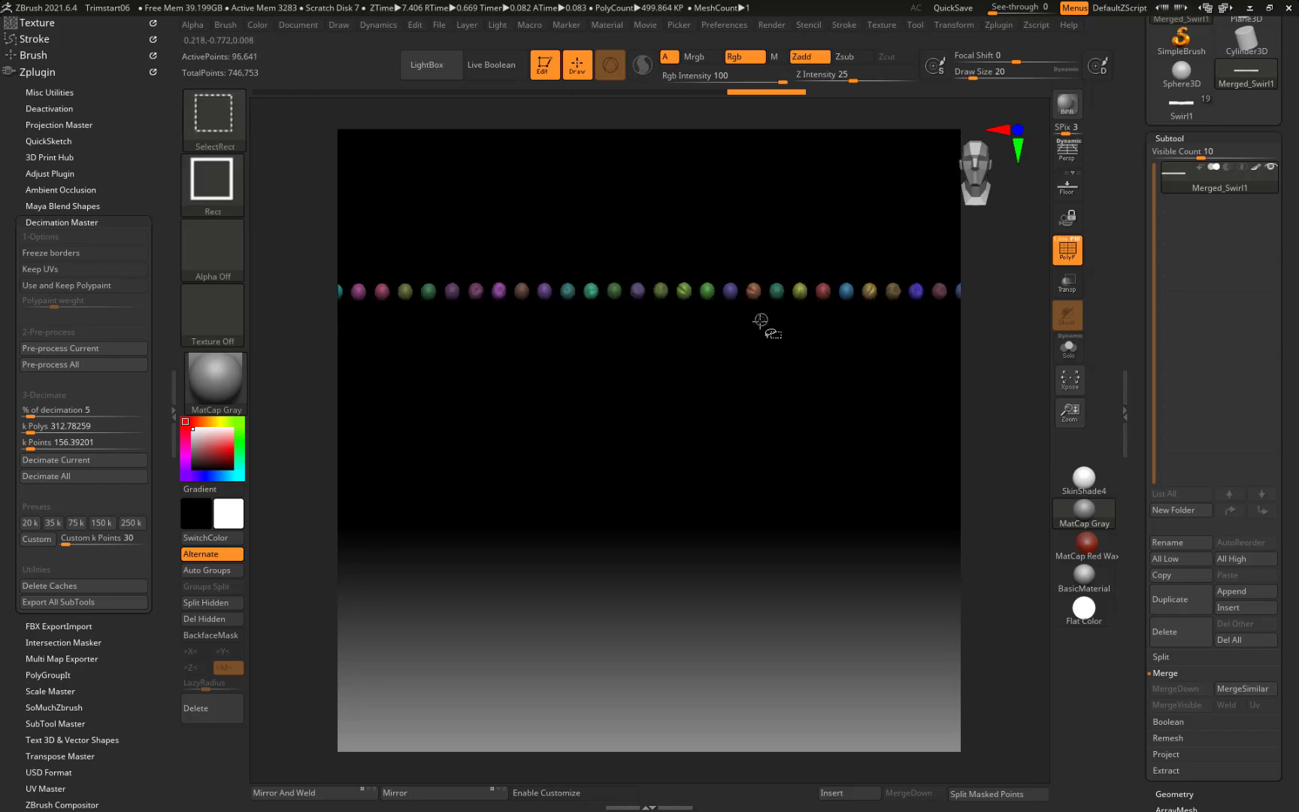
key("f")
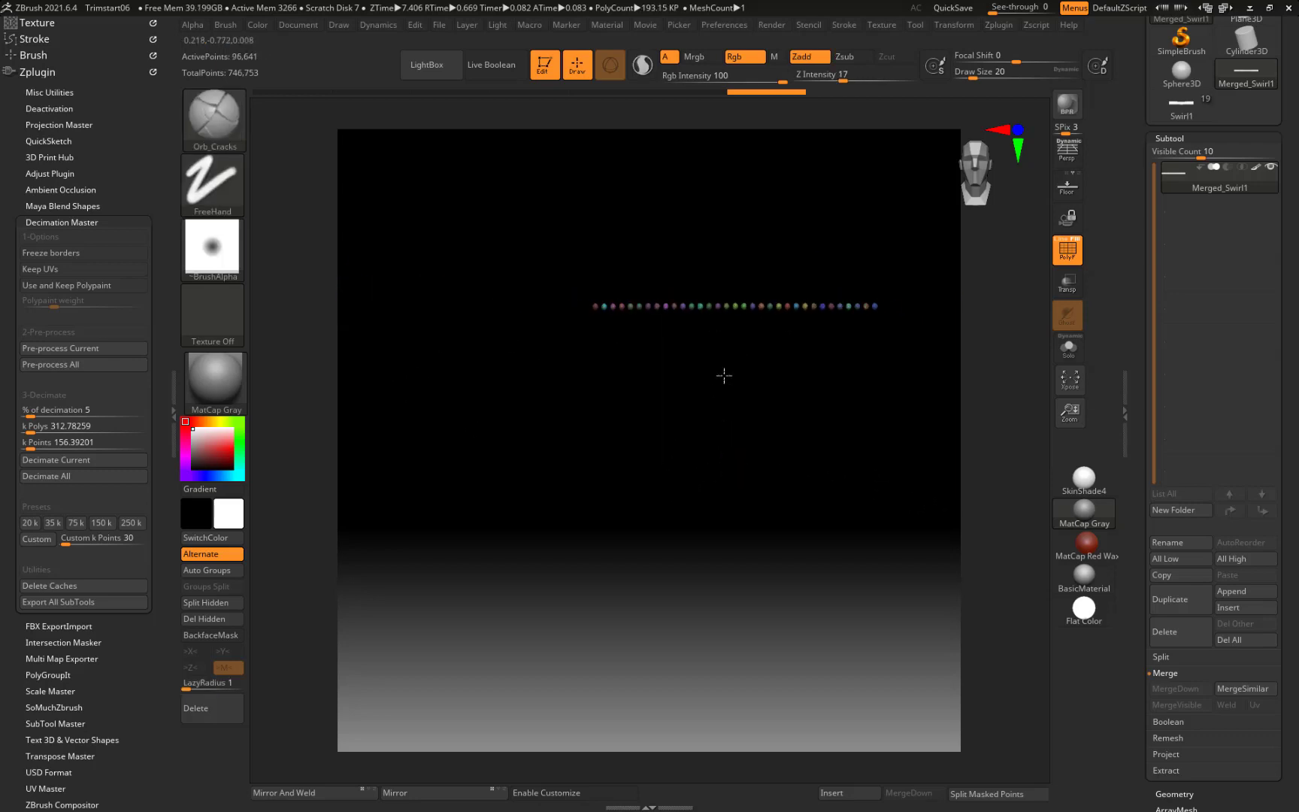
left_click(718, 441, "ctrl")
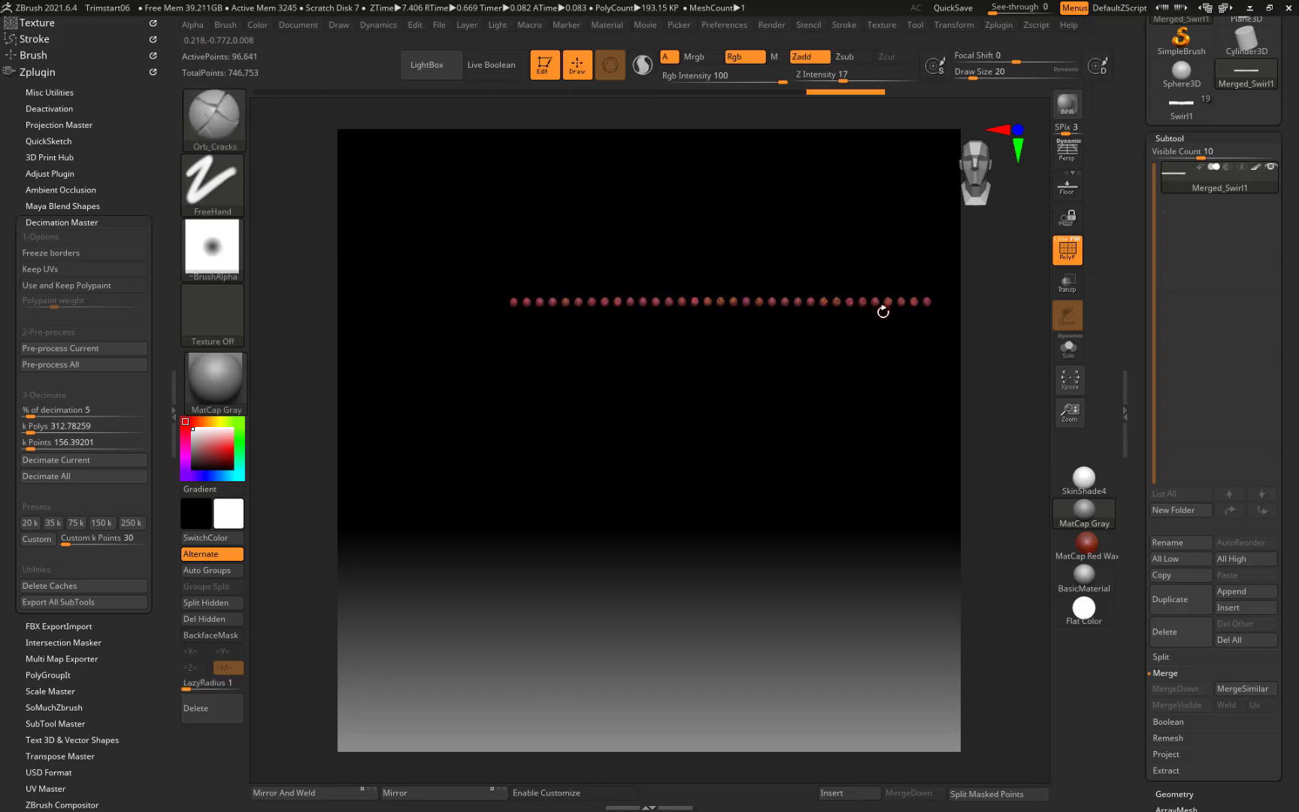
left_click(833, 174, "ctrl+shift")
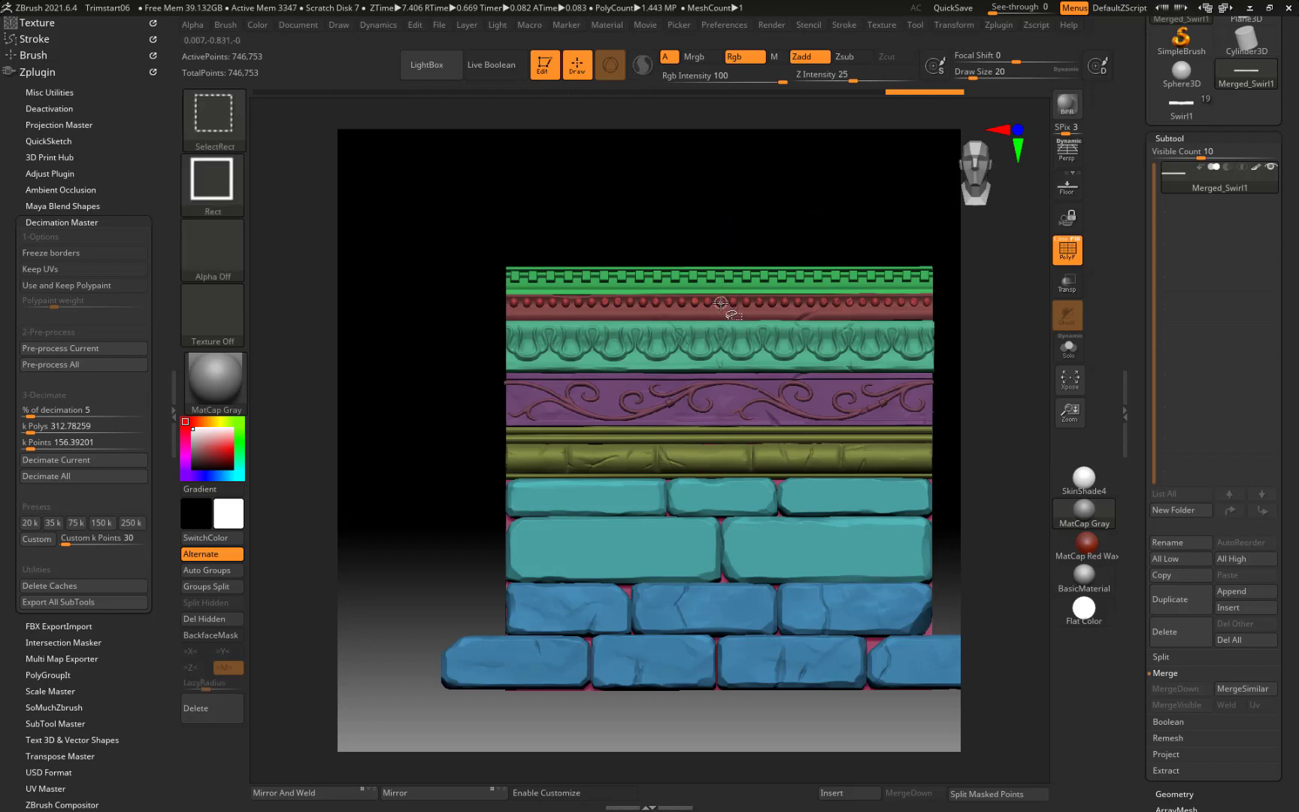
Step: Examine the polygroup coloring across the trim sheet's ornament bands and brick rows
left_click(729, 303, "ctrl+shift")
left_click(794, 593, "ctrl+shift")
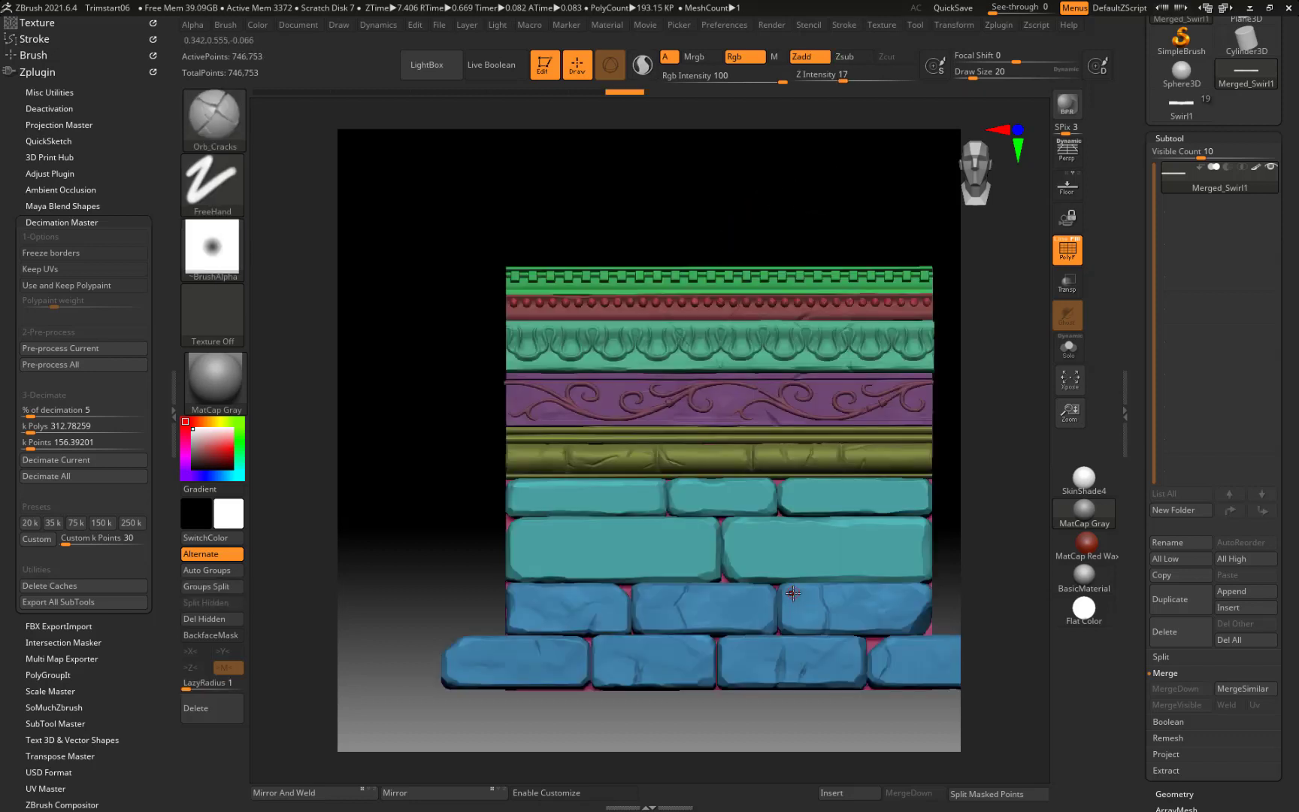
left_click_drag(794, 218, 690, 183, "alt")
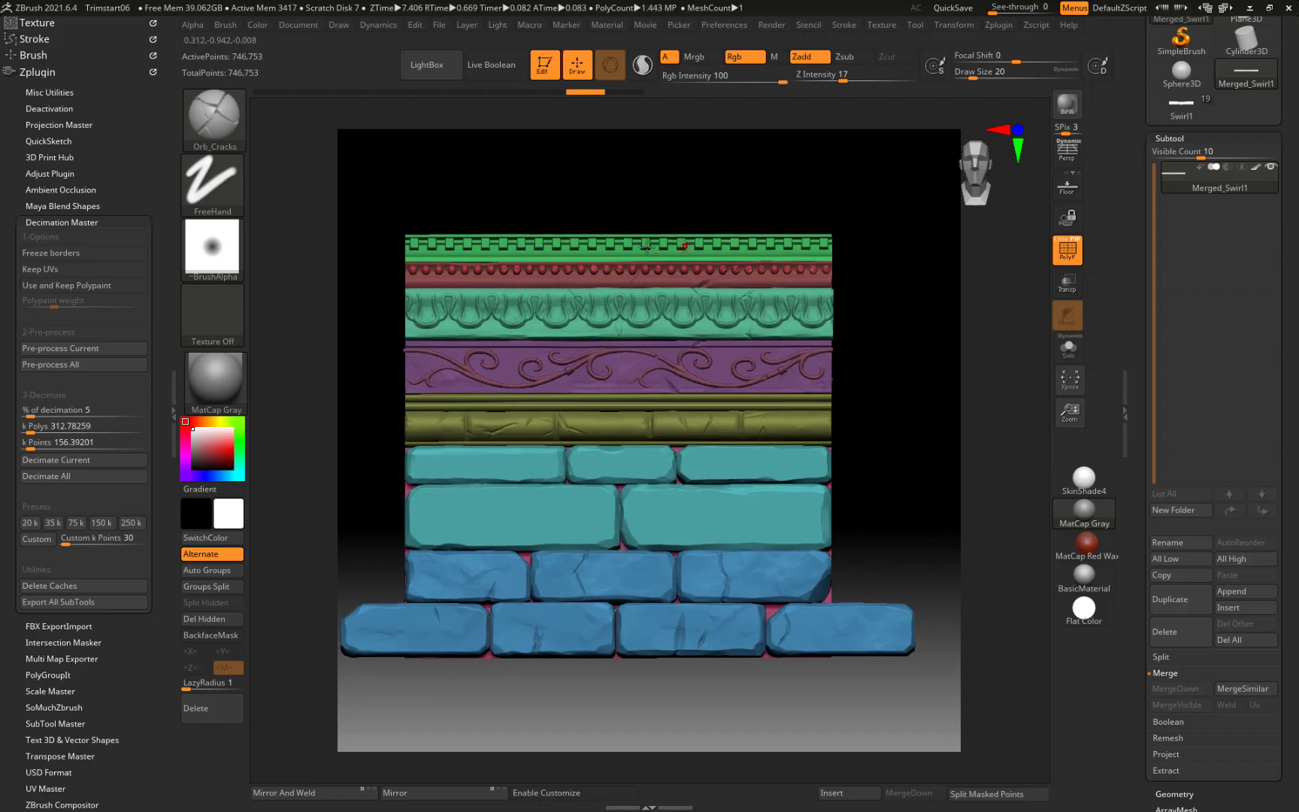
left_click_drag(919, 507, 880, 419, "alt")
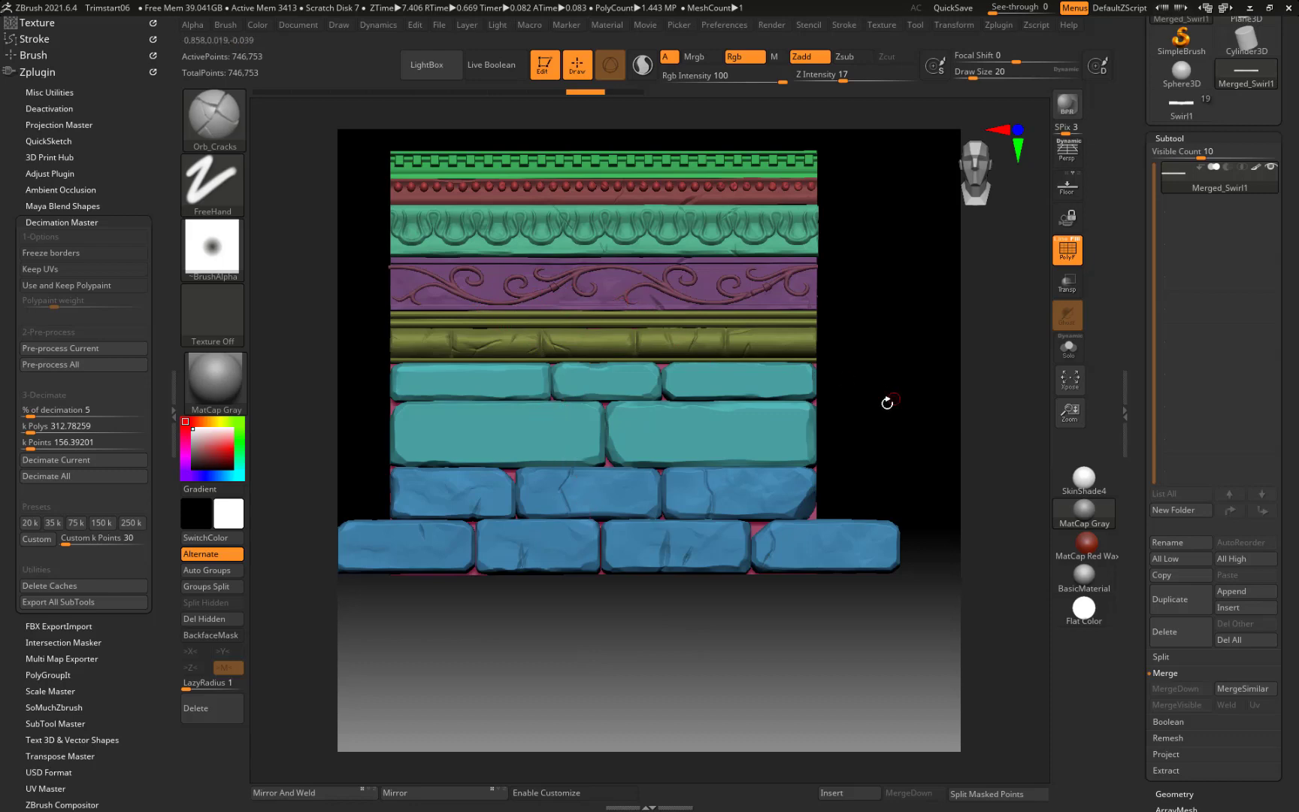
left_click_drag(868, 428, 880, 492, "alt")
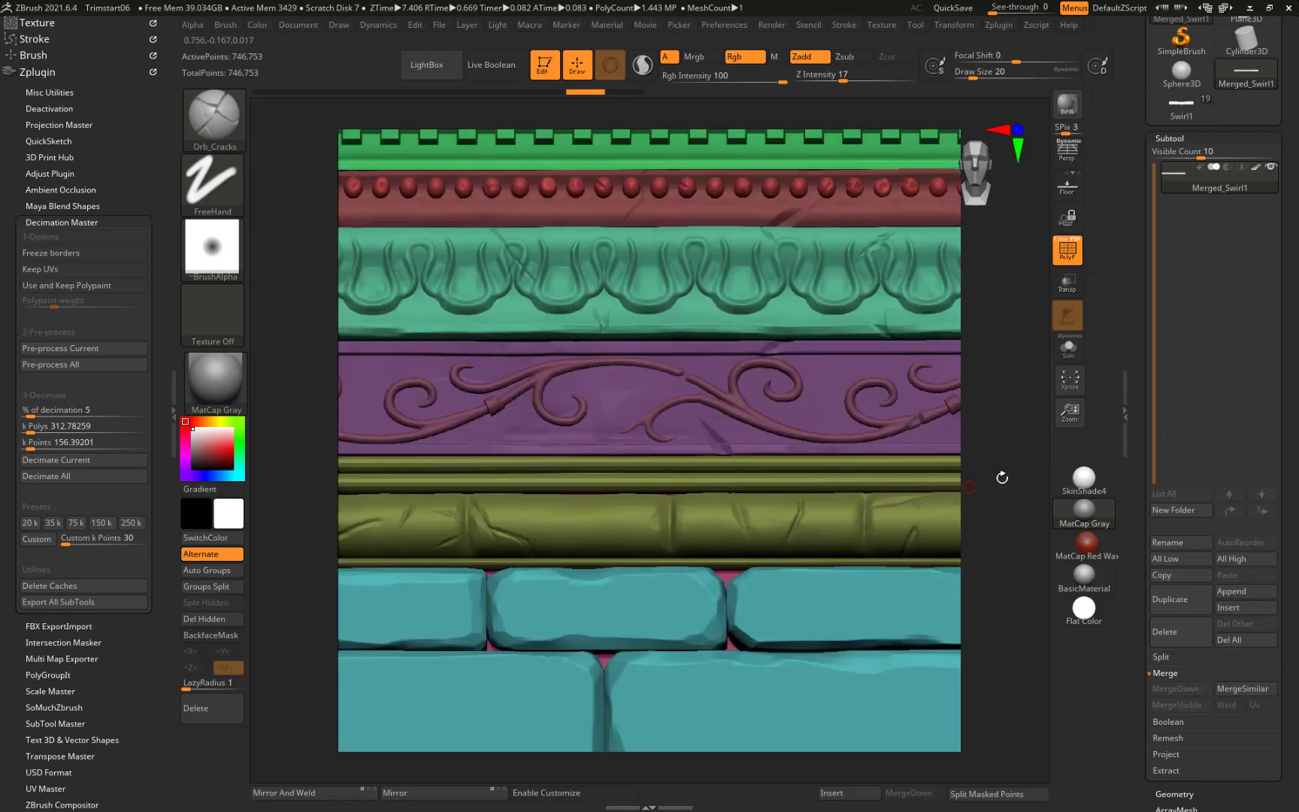
key("f")
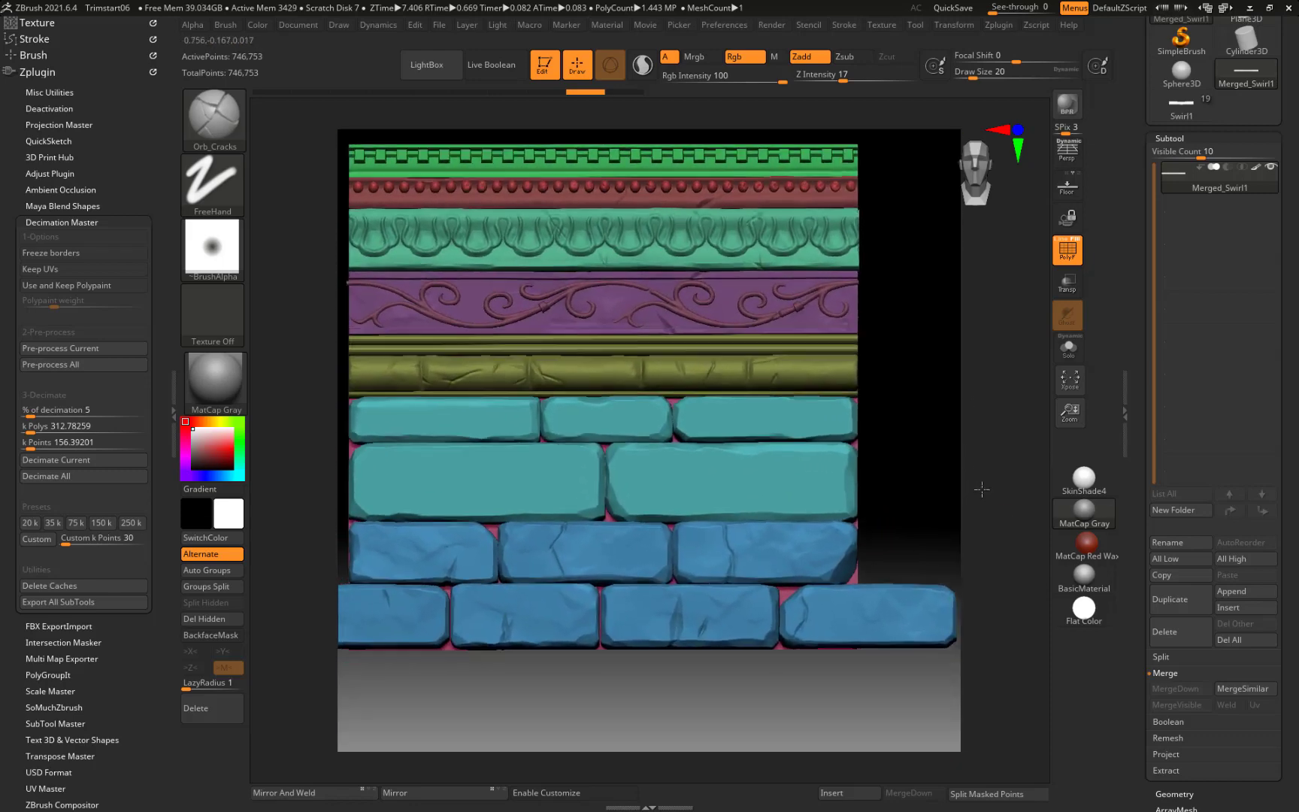
left_click_drag(893, 359, 916, 435, "alt")
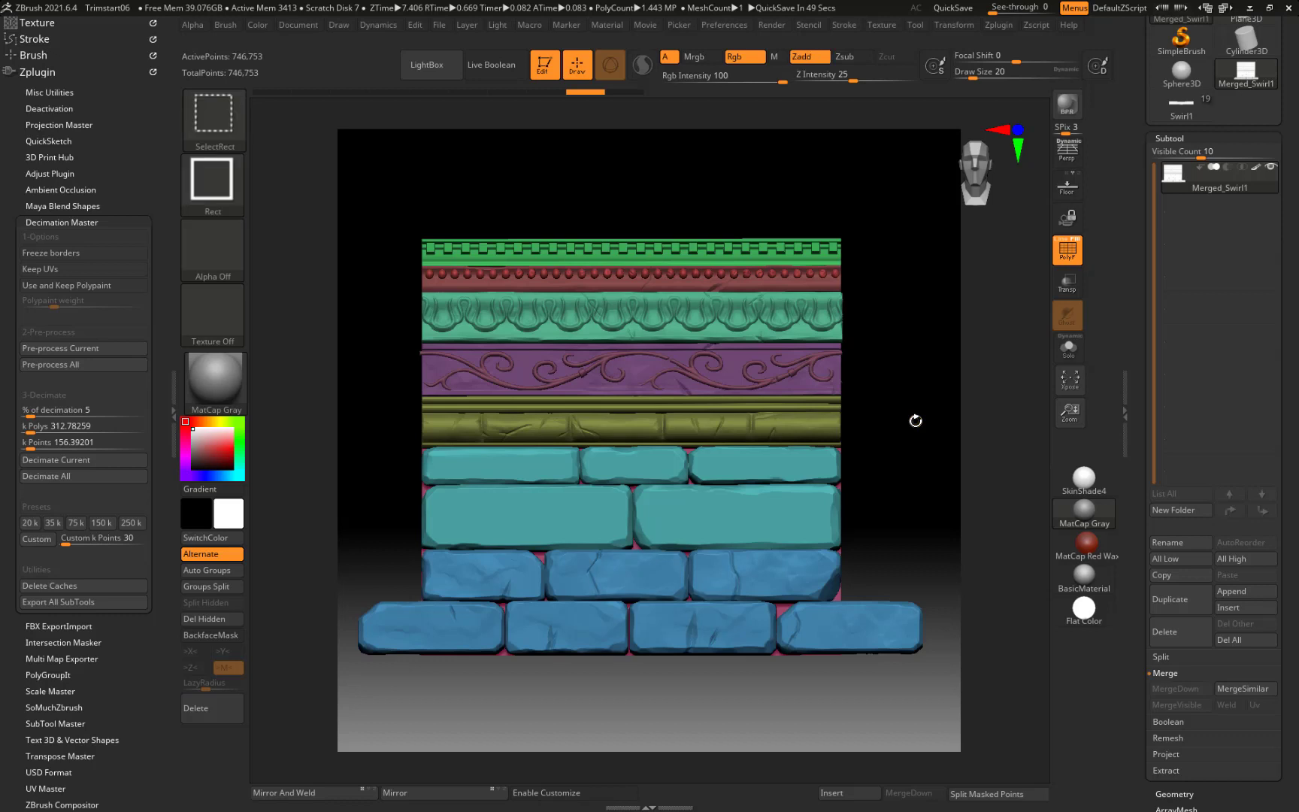
Step: Export the selected subtool as an FBX named Highgeo in the Week4 folder, with polygroups exported as materials
left_click(62, 206)
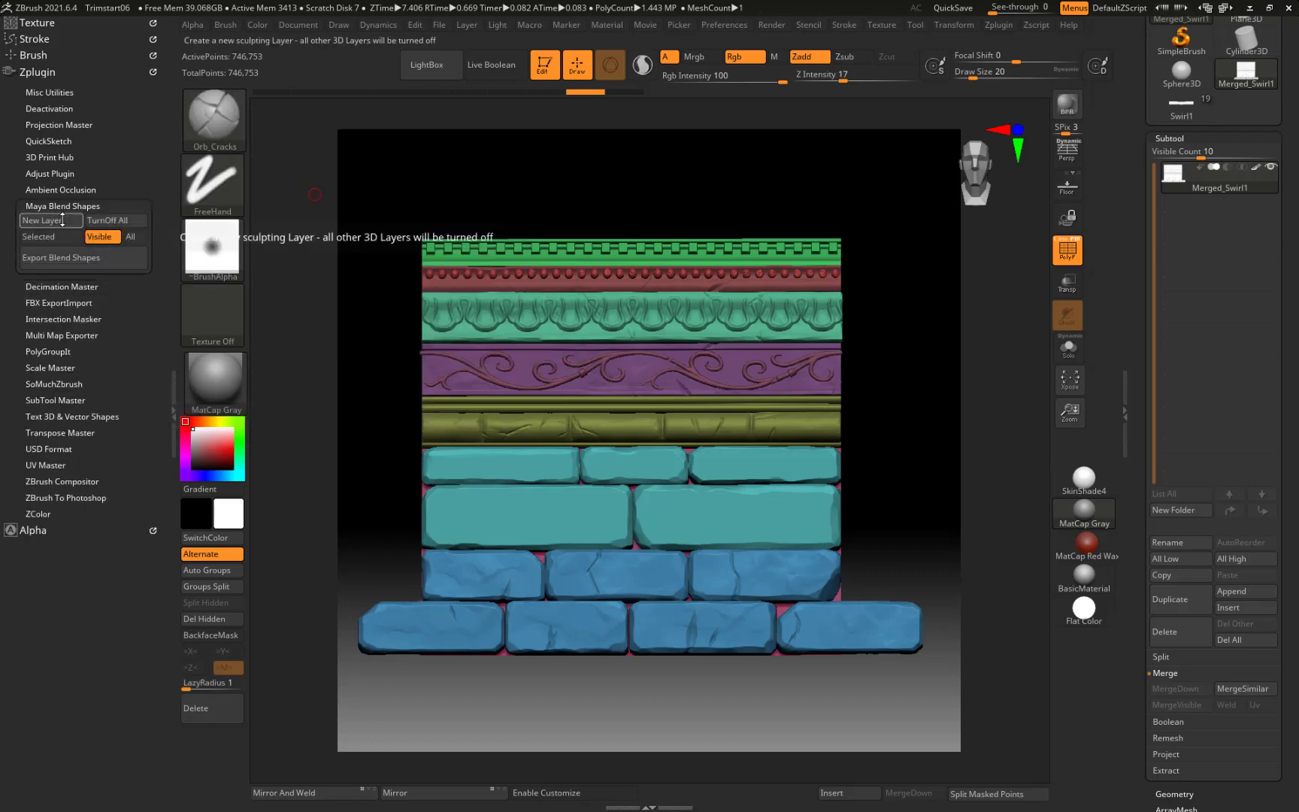
left_click(60, 303)
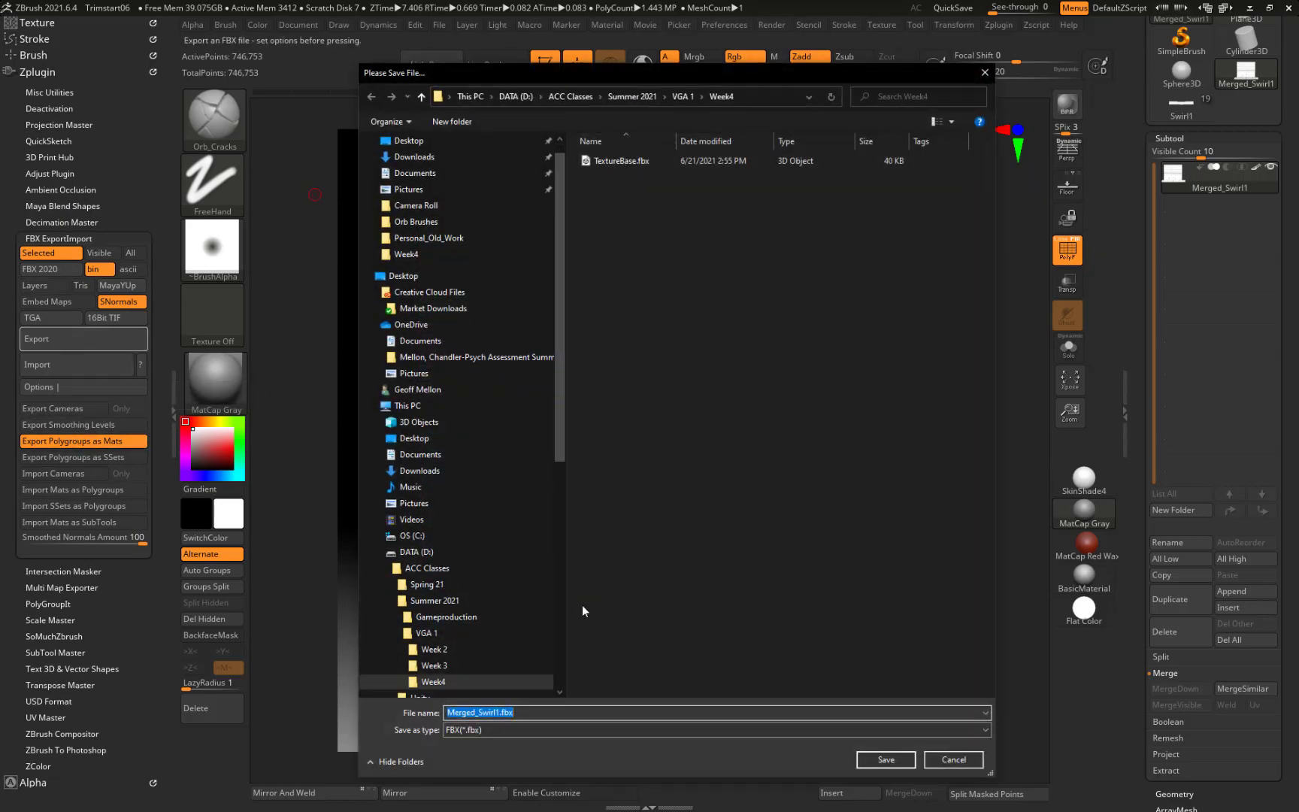
left_click_drag(500, 712, 447, 712)
type("Highgeo")
key("Return")
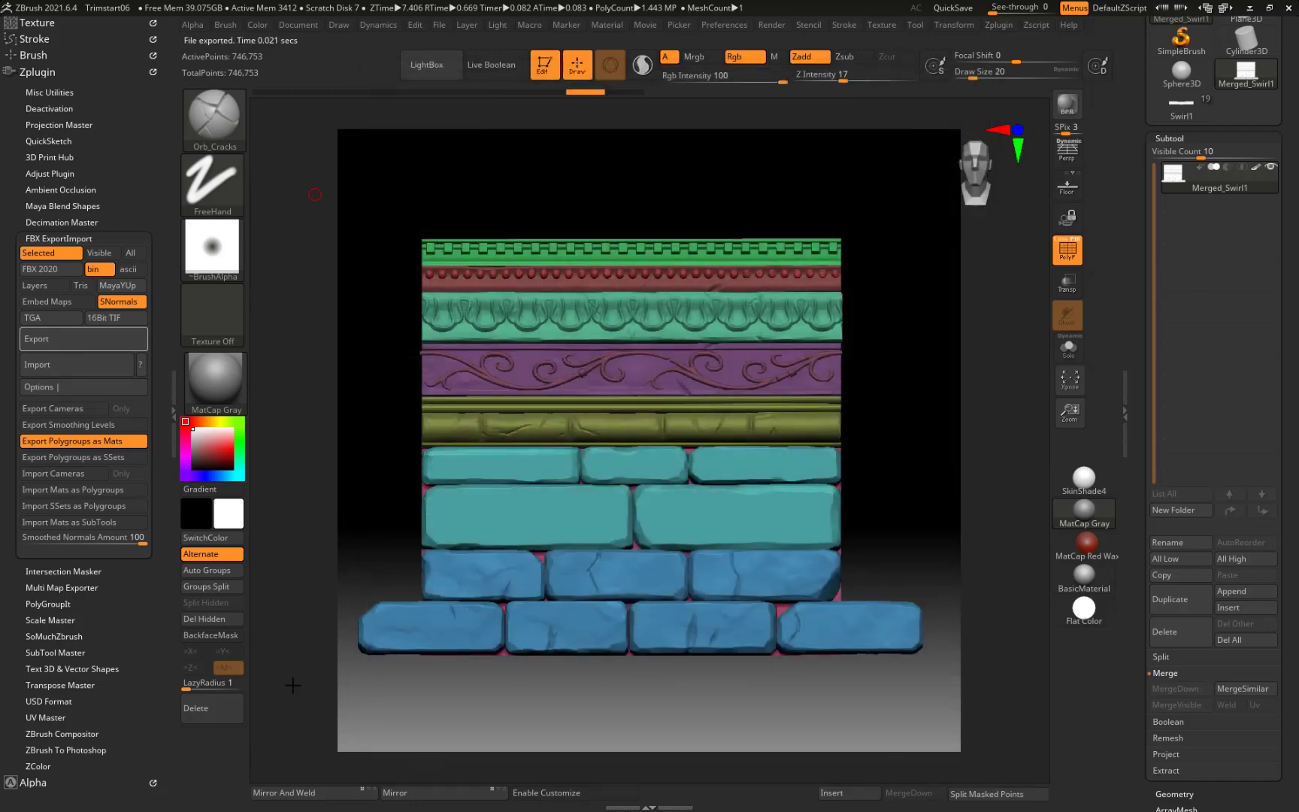
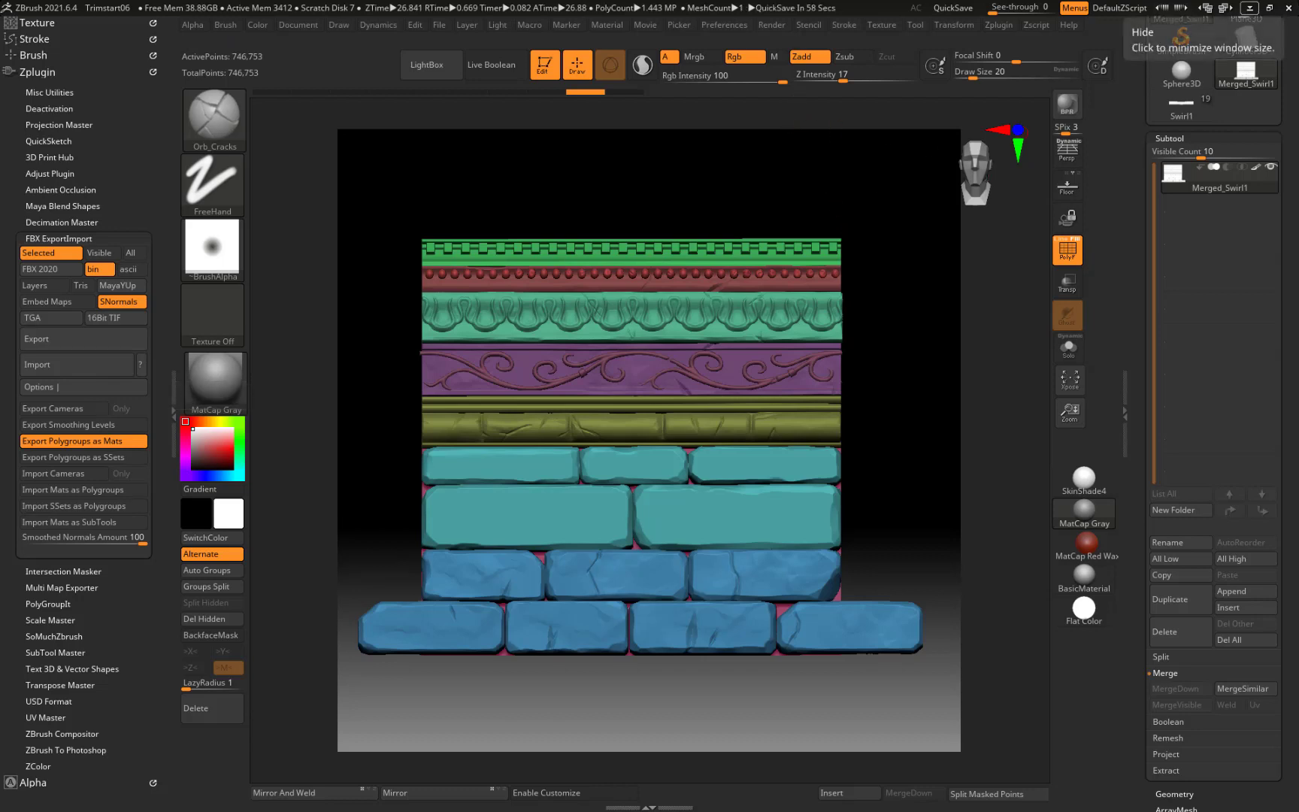
Step: Switch to Substance Painter, dismiss the welcome window, and start a new project
left_click(1247, 9)
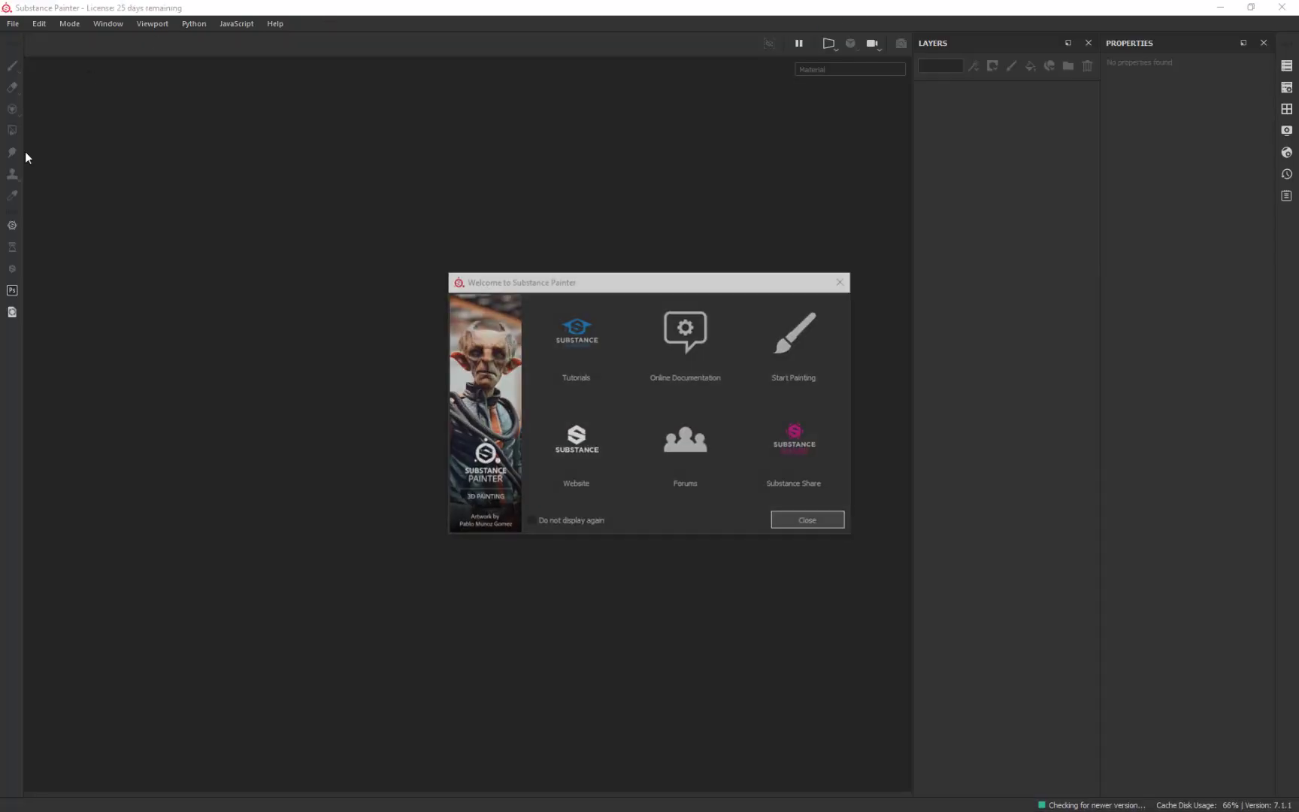
left_click(819, 522)
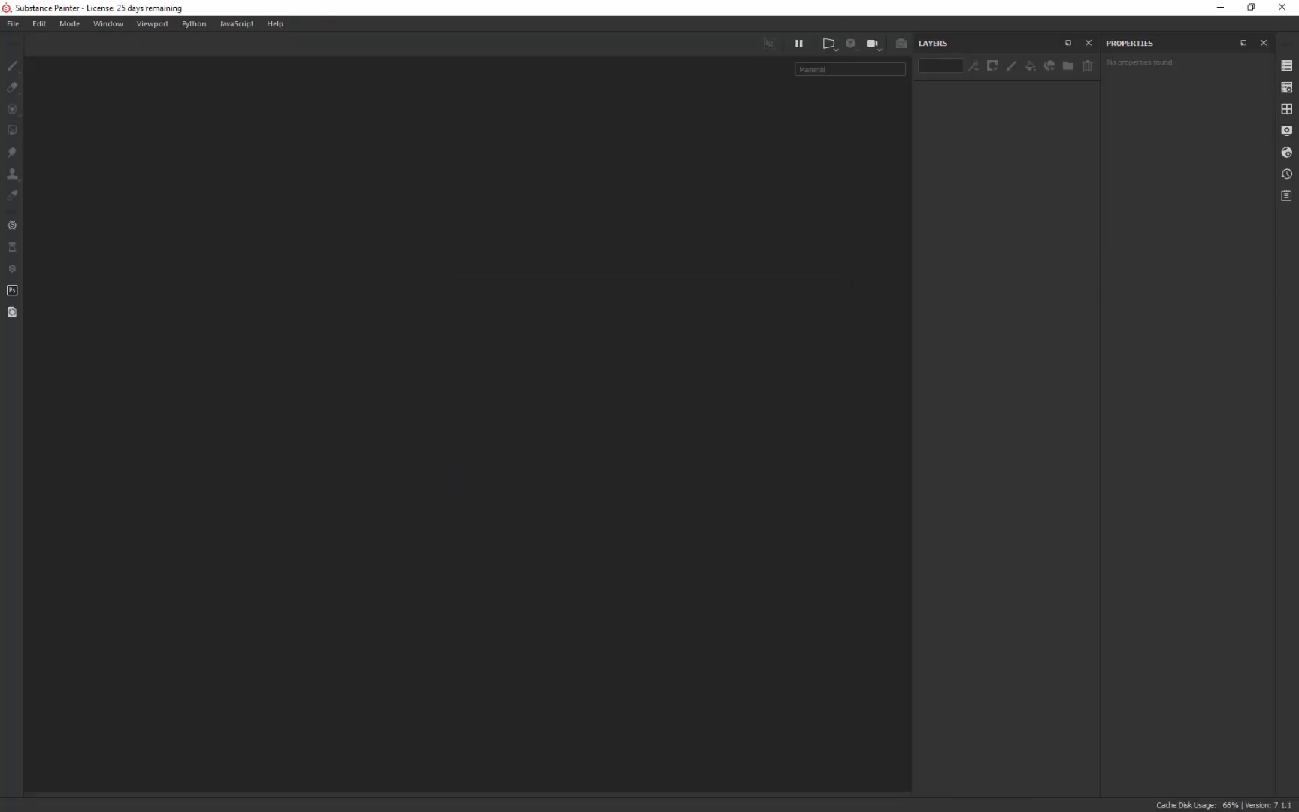
left_click(12, 24)
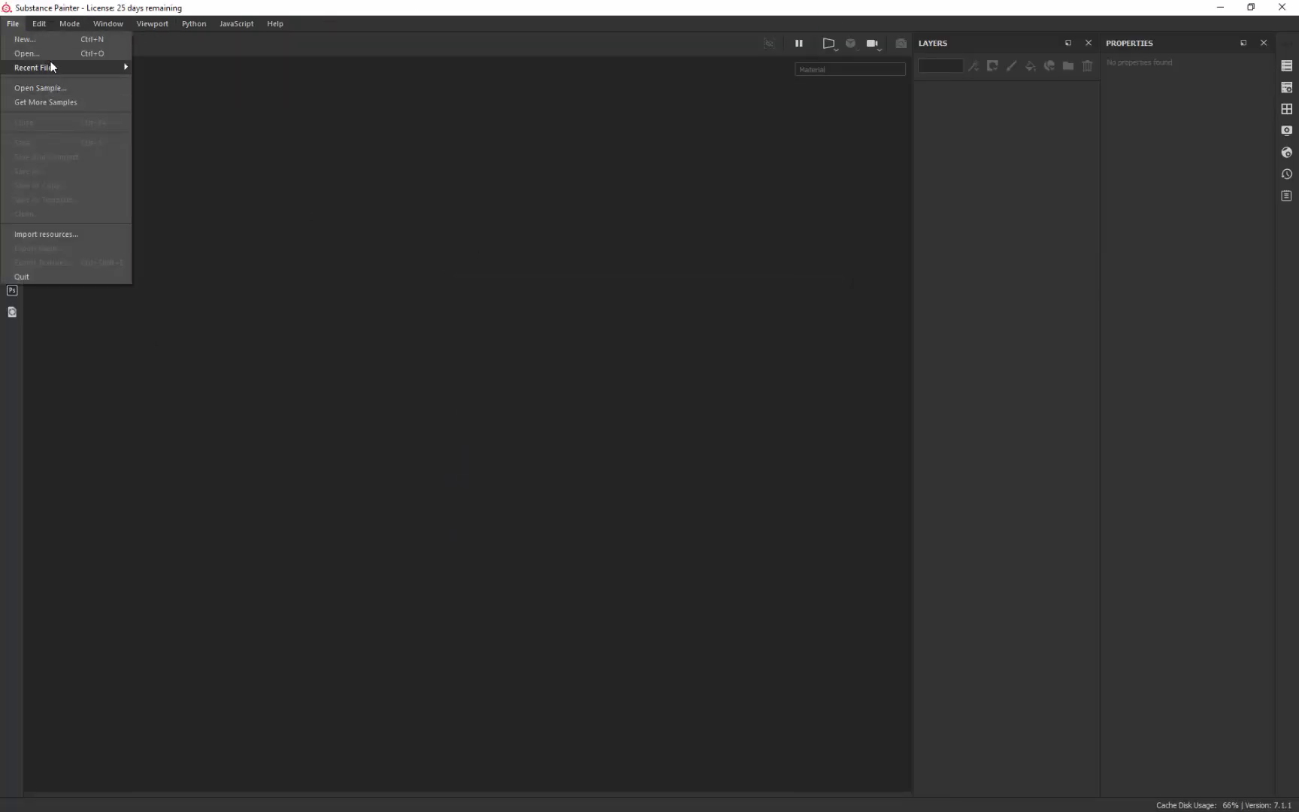
mouse_move(51, 66)
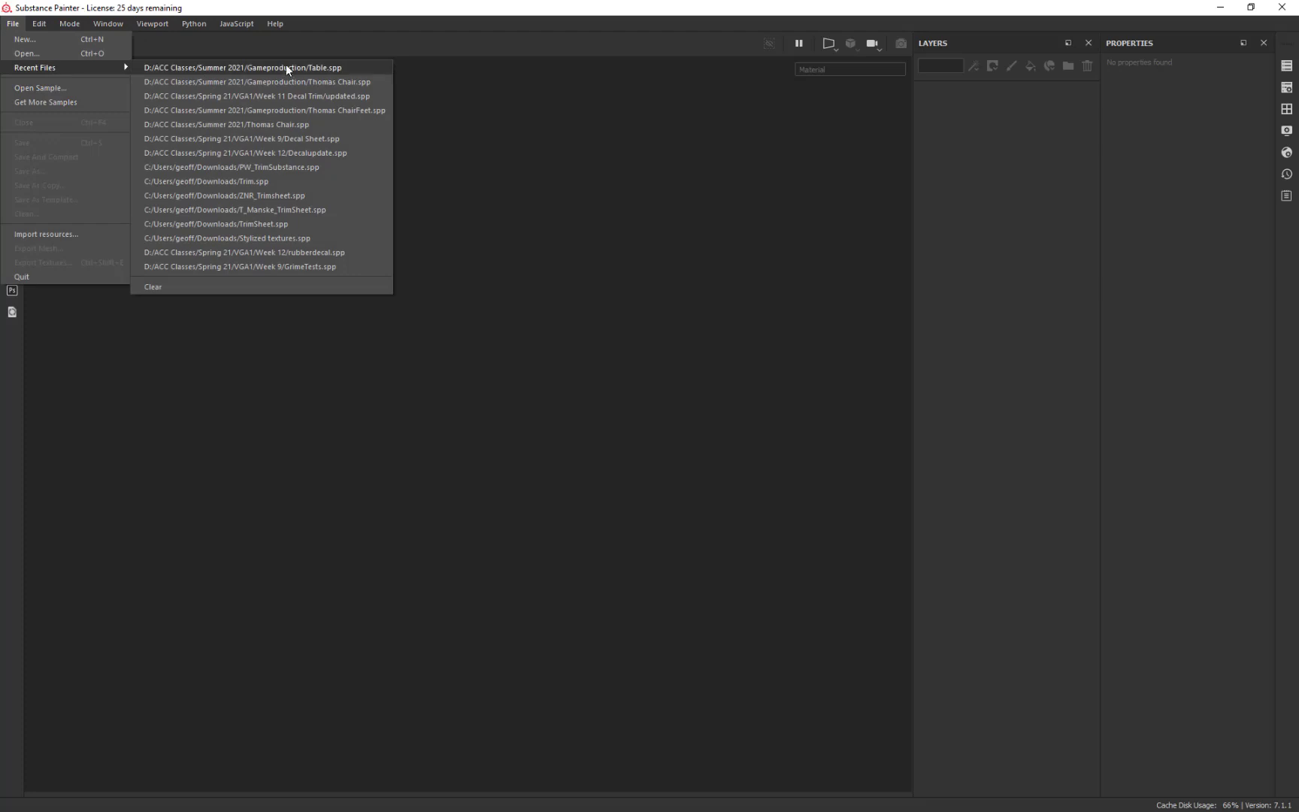
left_click(35, 40)
Step: Choose TextureBase.fbx from Summer 2021/VGA 1/Week4 as the project mesh and create the project
left_click(790, 220)
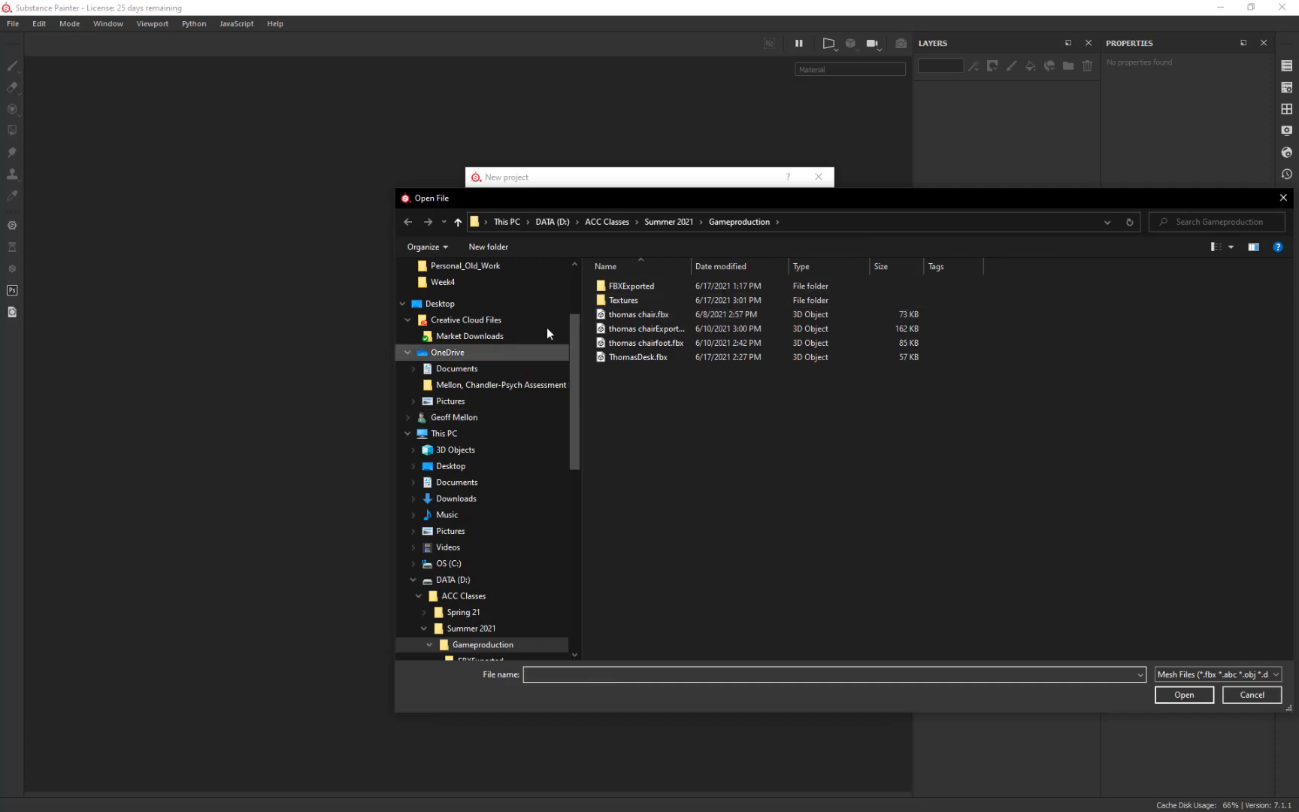
left_click(670, 223)
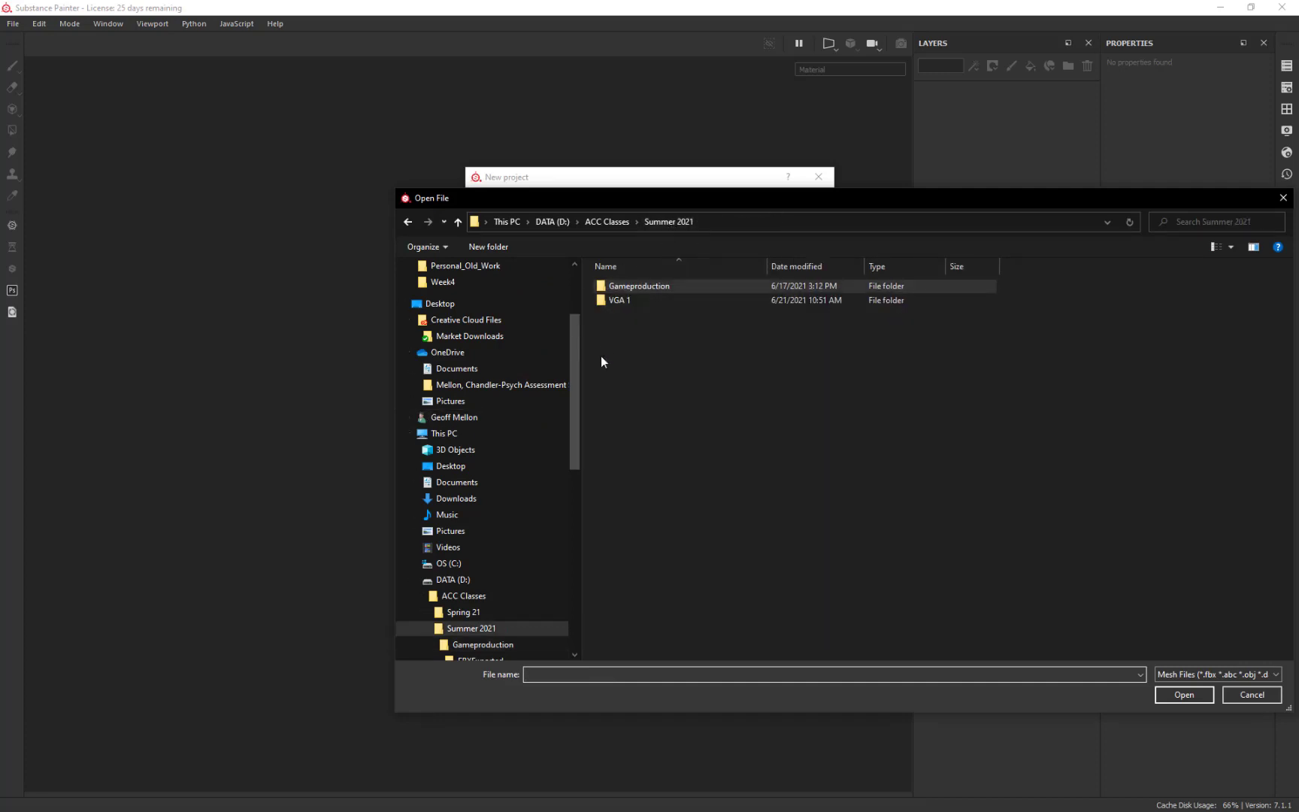
double_click(626, 301)
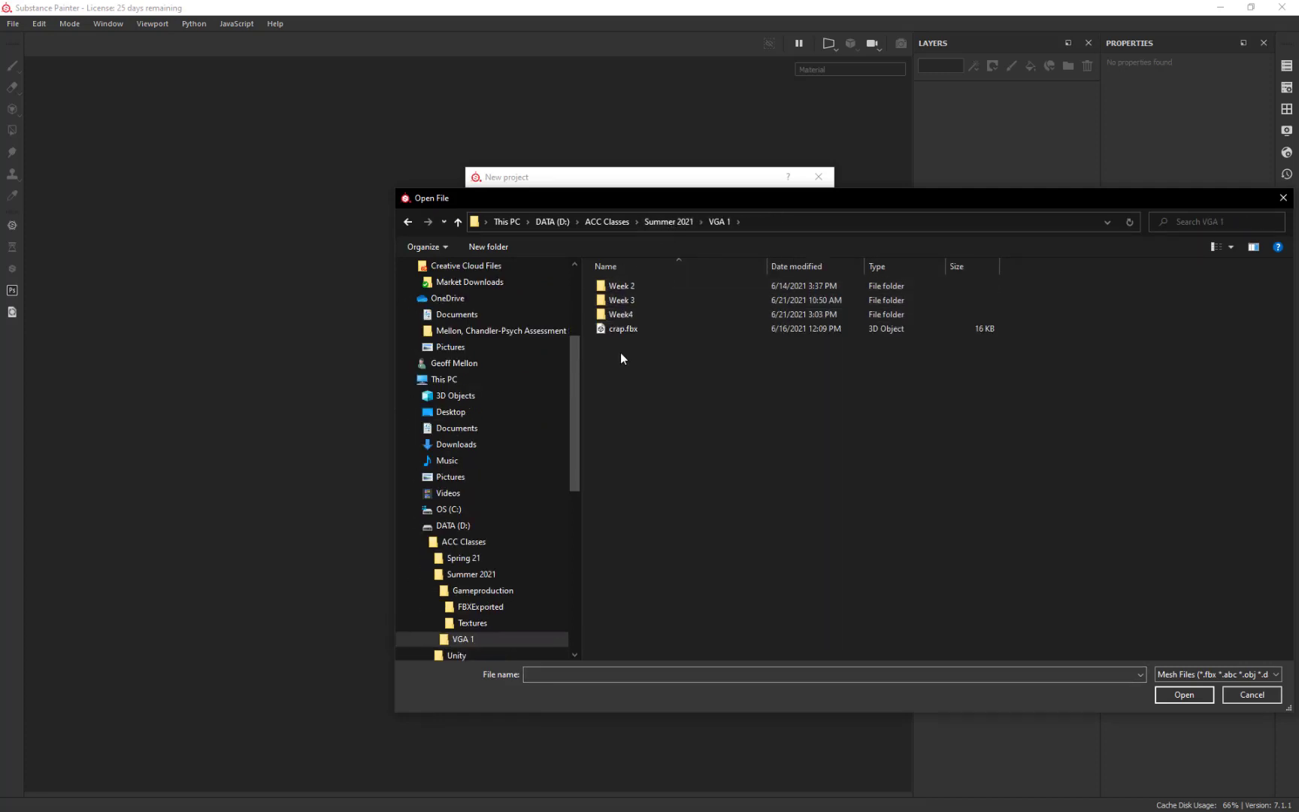
double_click(621, 315)
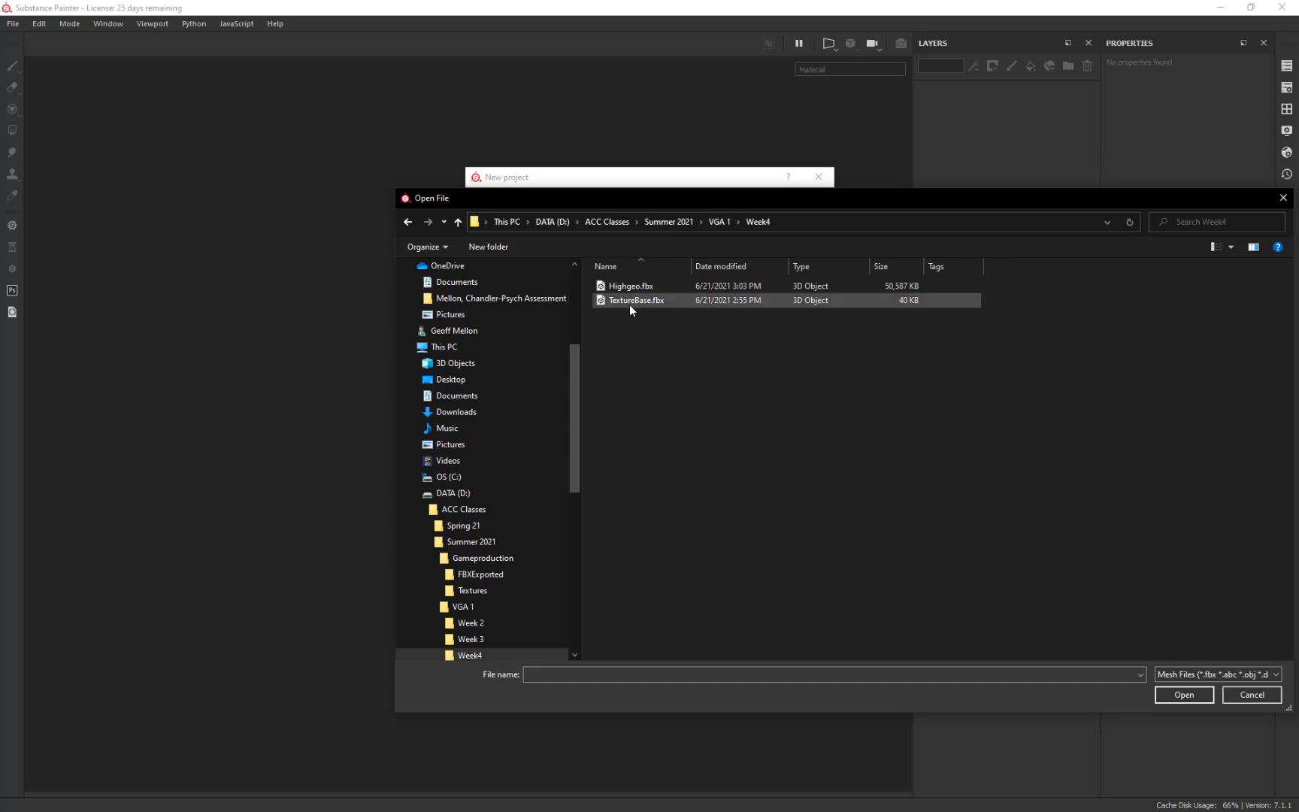
left_click(630, 303)
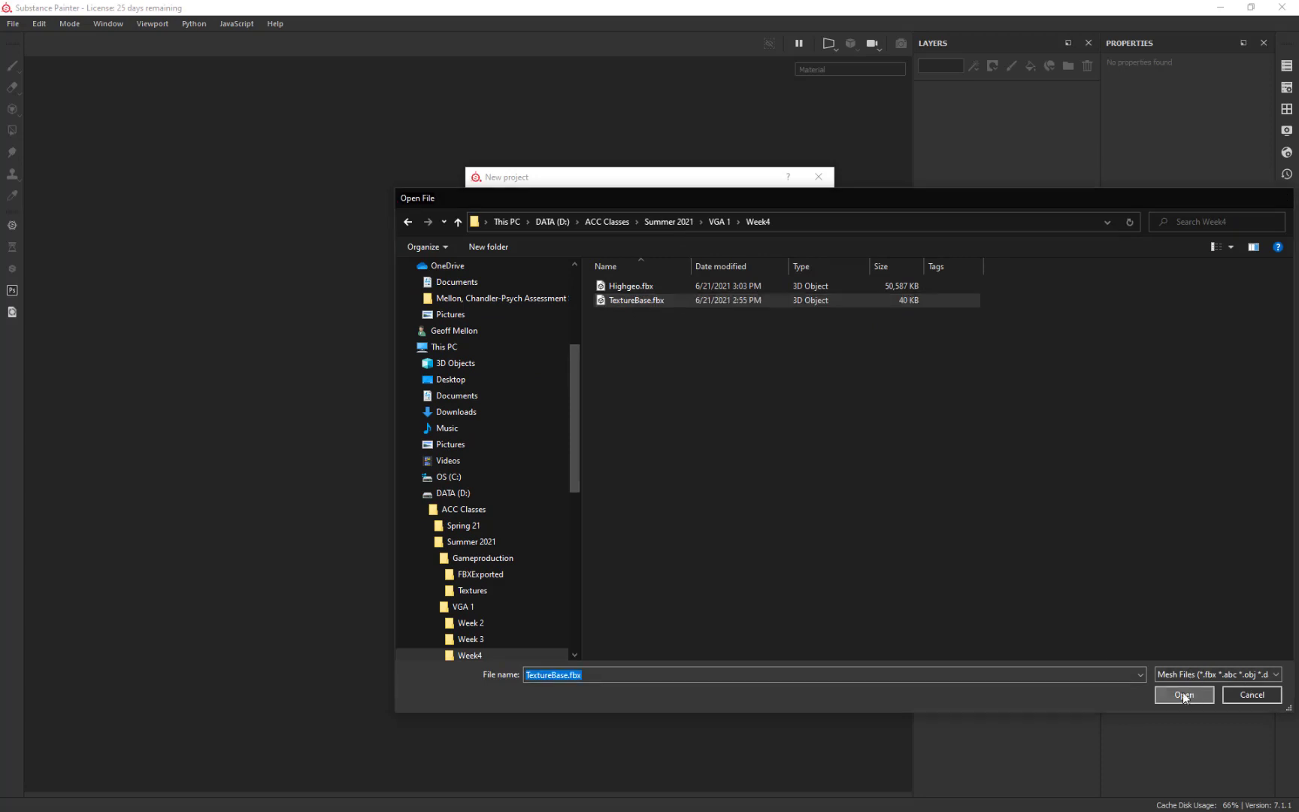
left_click(1183, 693)
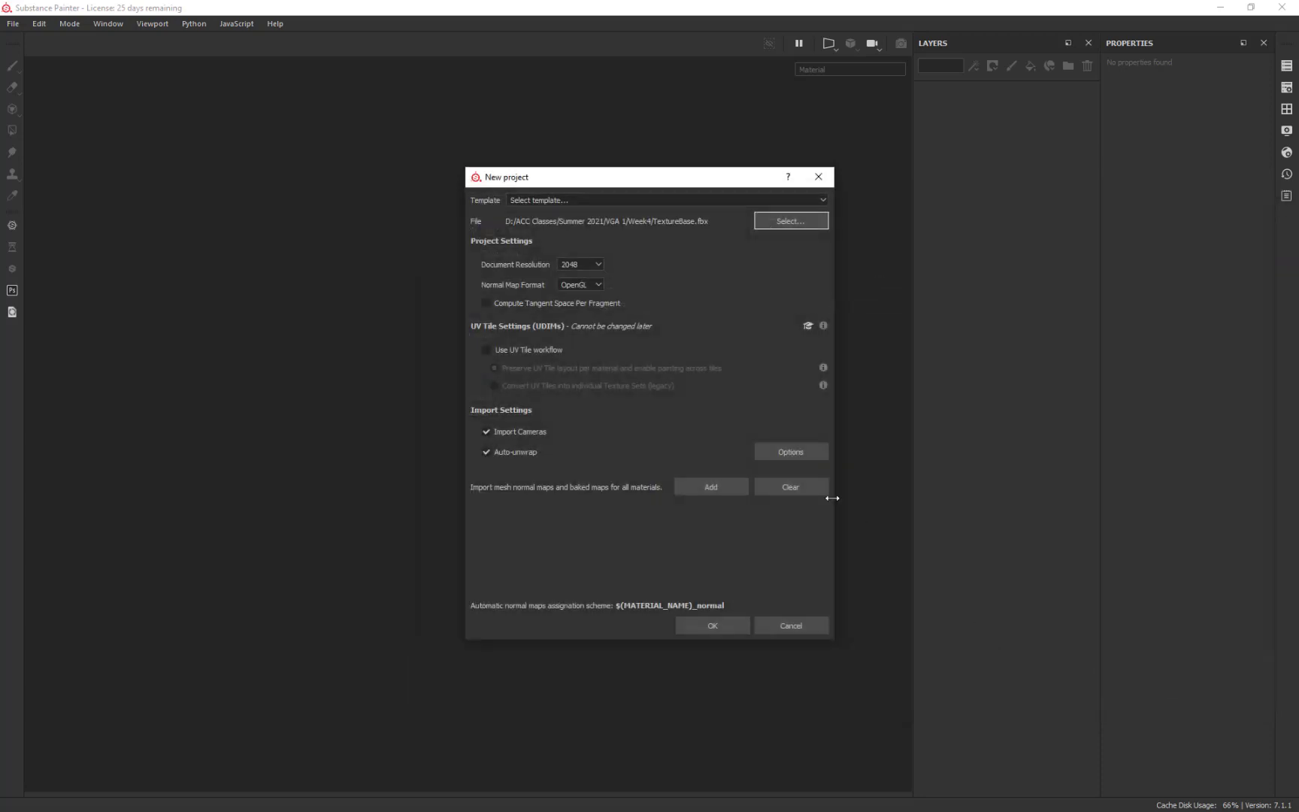
left_click(697, 624)
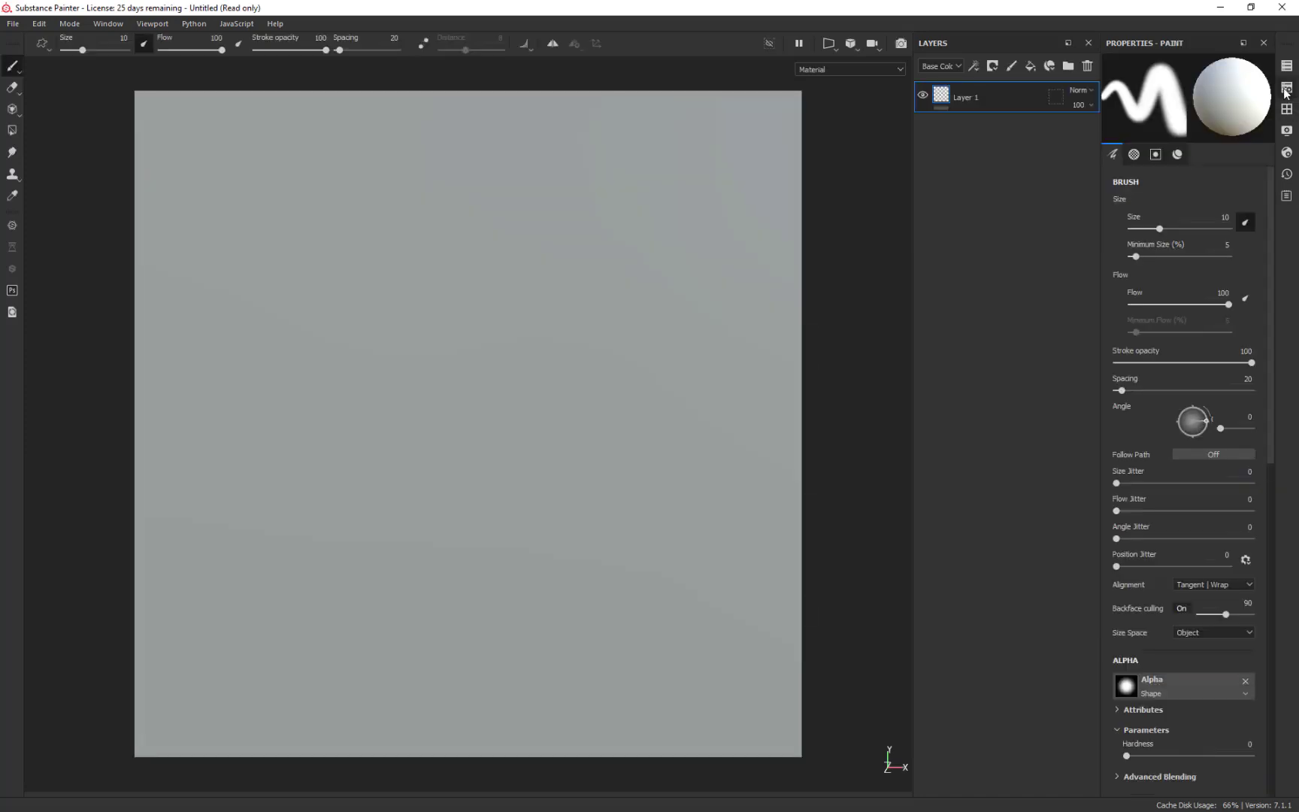
Step: Open the mesh map baking settings for TextureBase and set the output size to 2048
left_click(1286, 90)
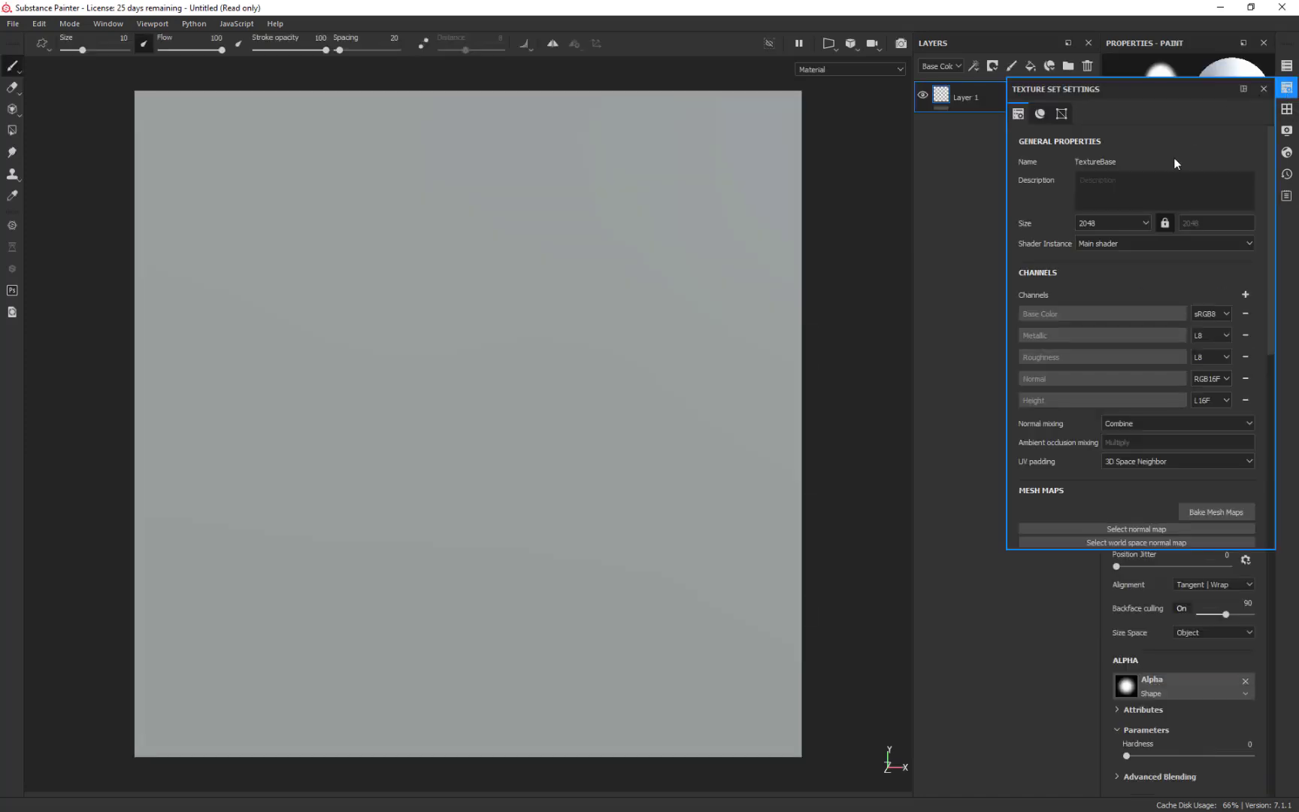
left_click(1206, 510)
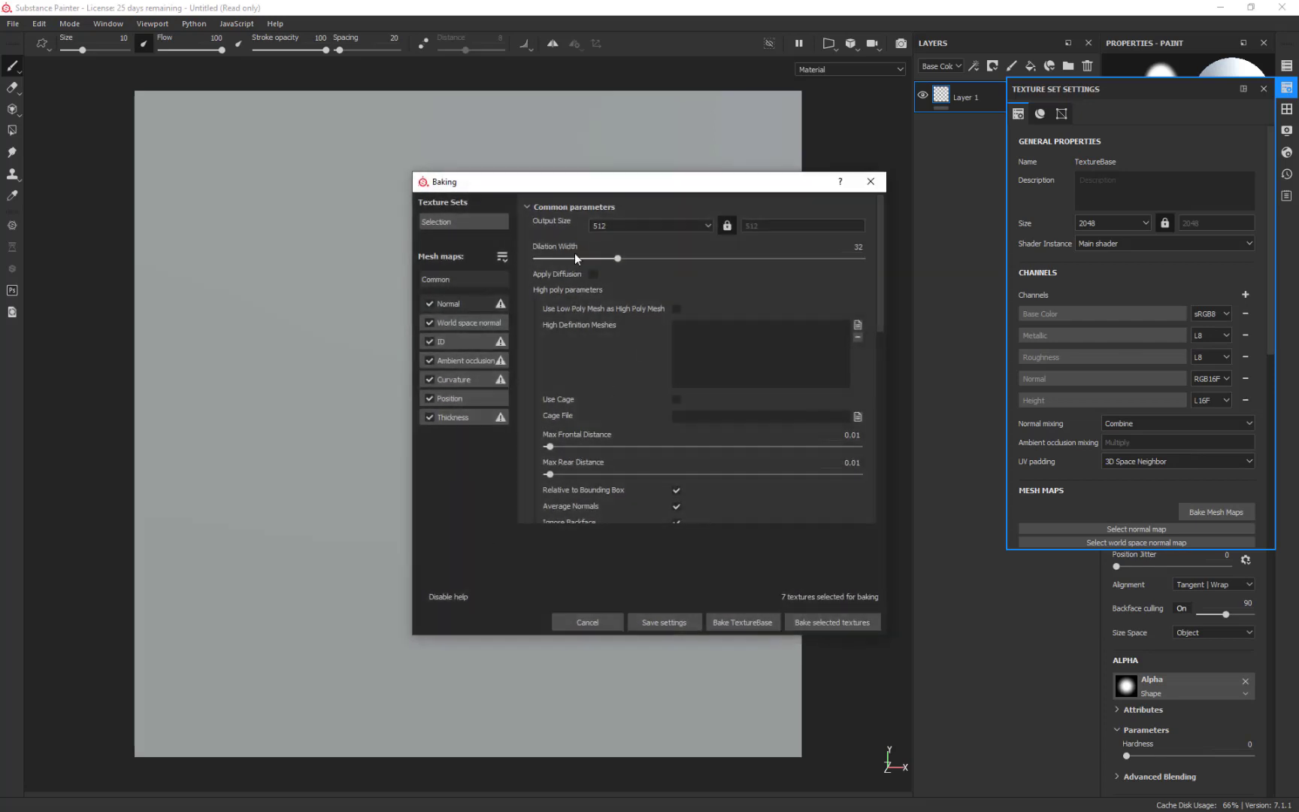
left_click(650, 226)
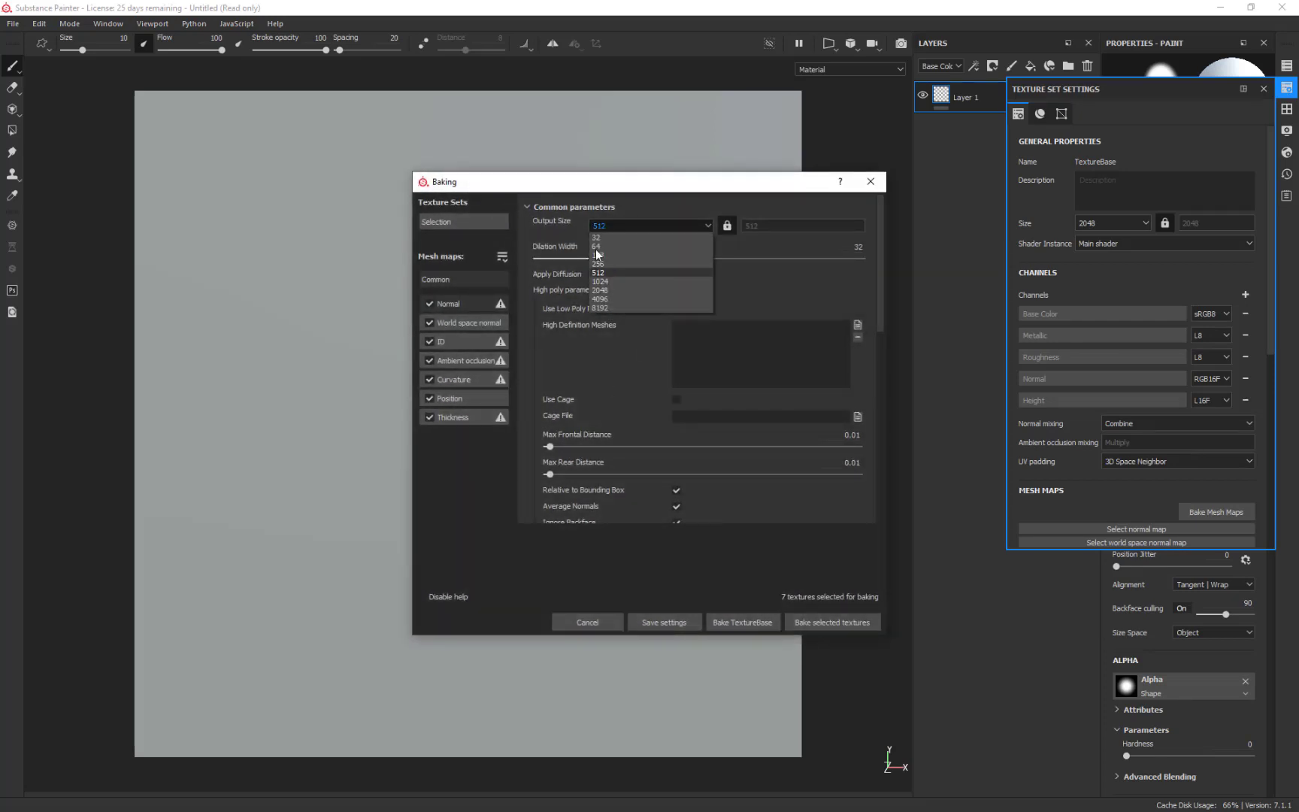
left_click(602, 290)
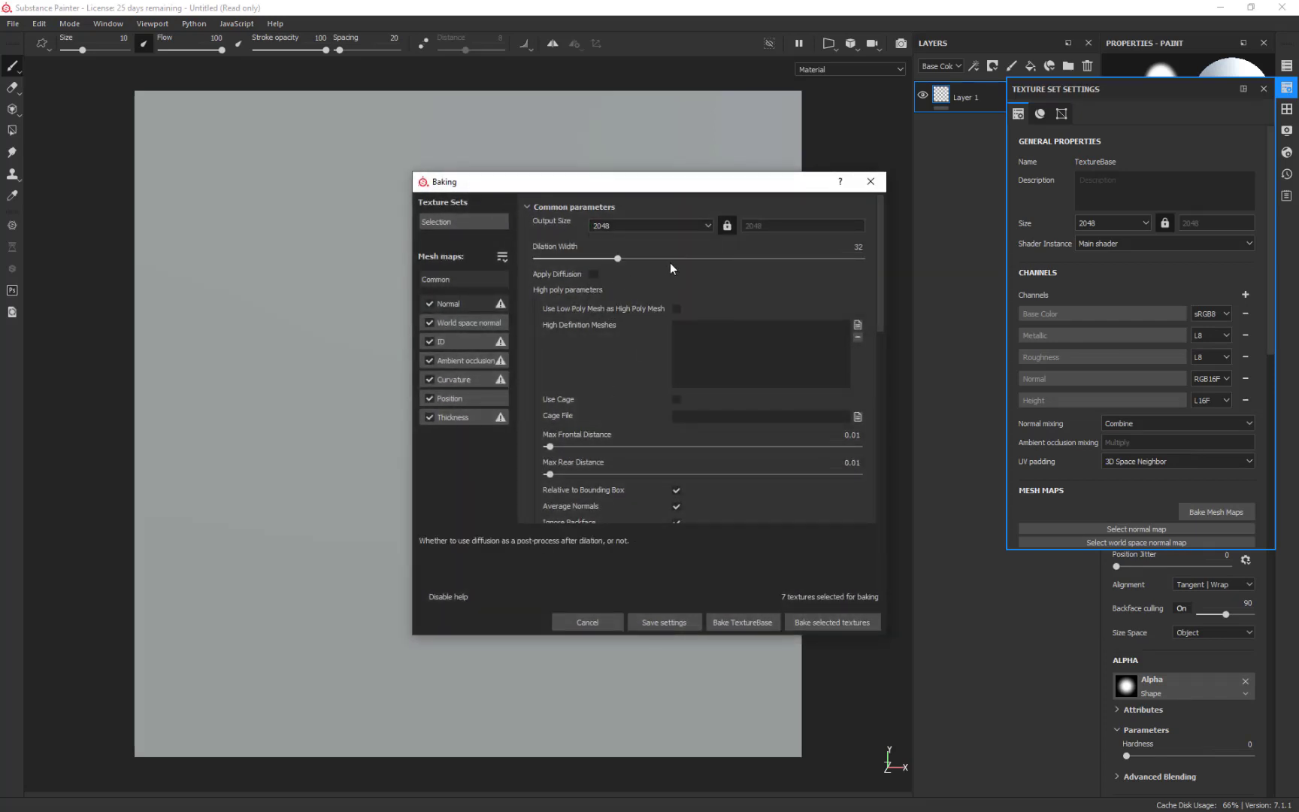
Step: Add Highgeo.fbx from the Week4 folder as the high definition mesh for baking
left_click(857, 324)
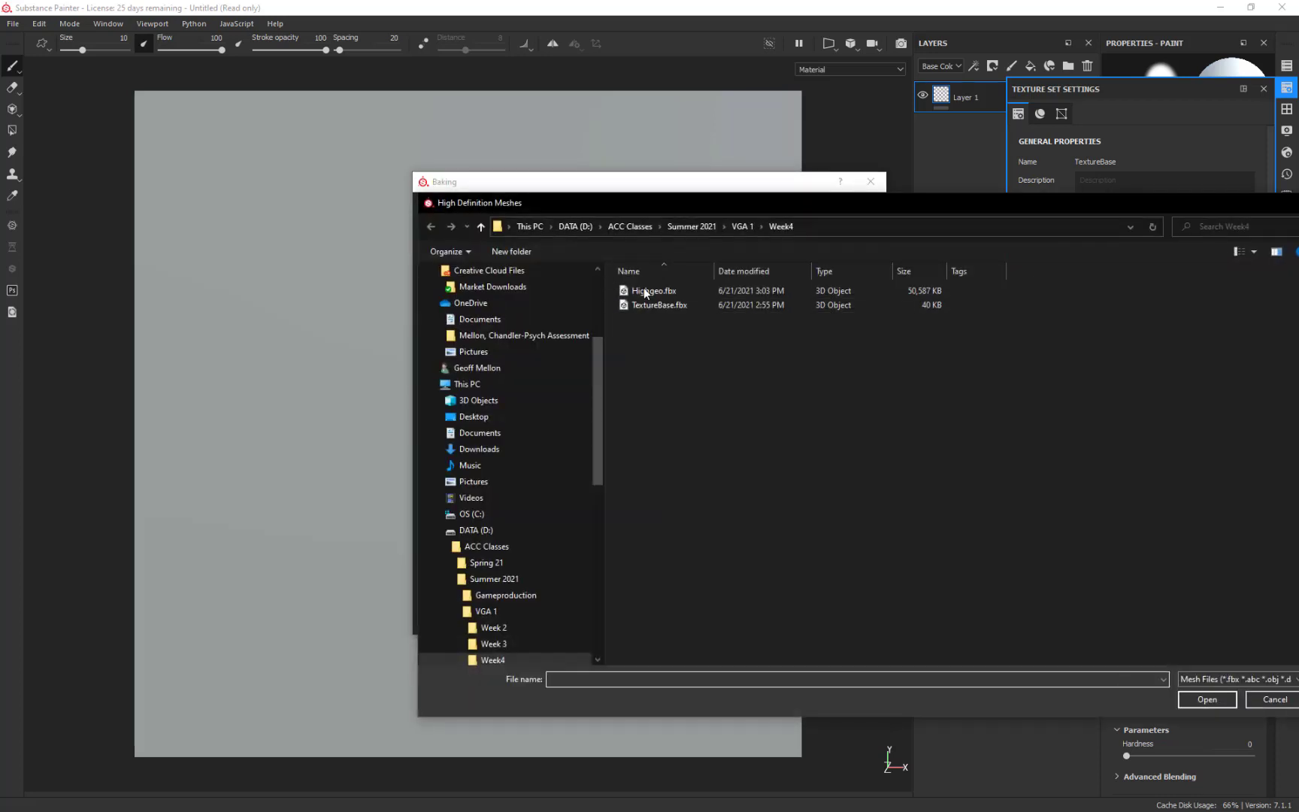
left_click(647, 291)
left_click(1206, 699)
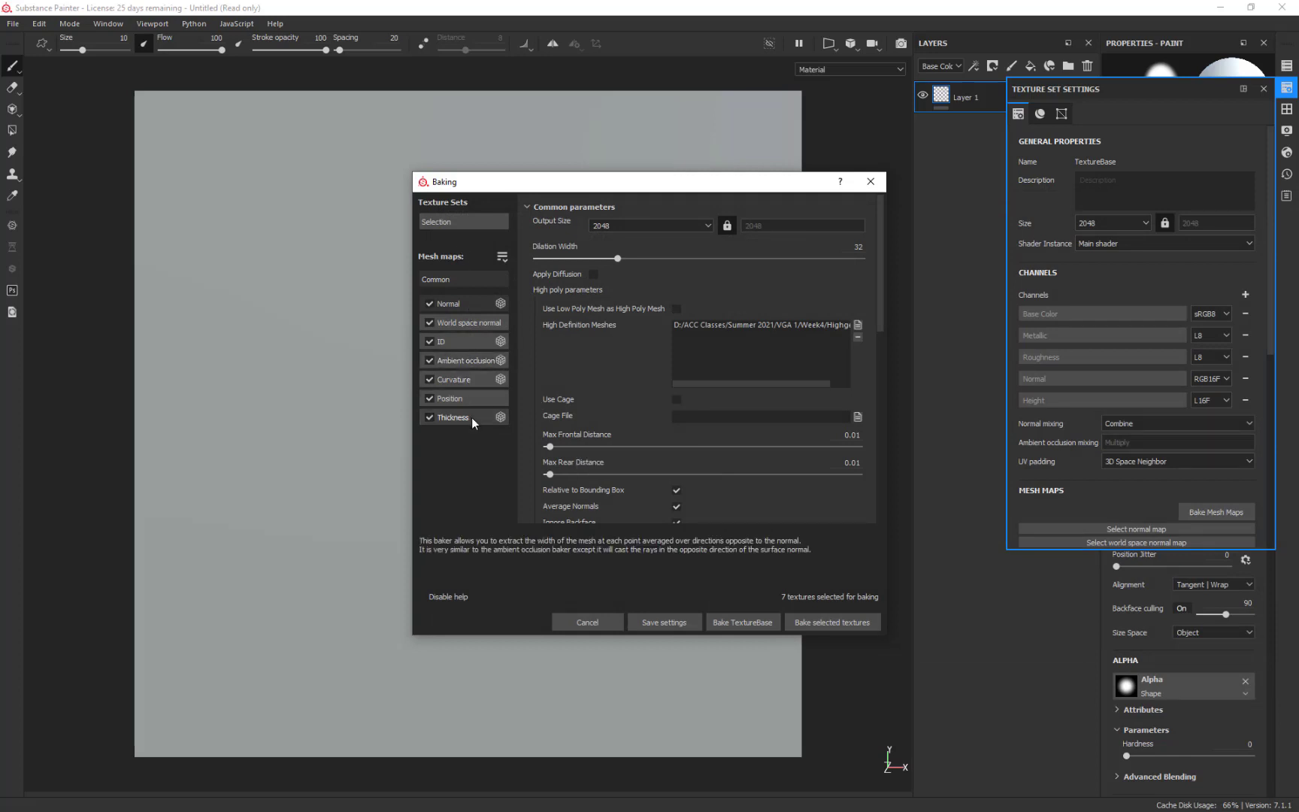
Step: Review the color source options of the ID baker, then return to the common baking parameters
left_click(464, 339)
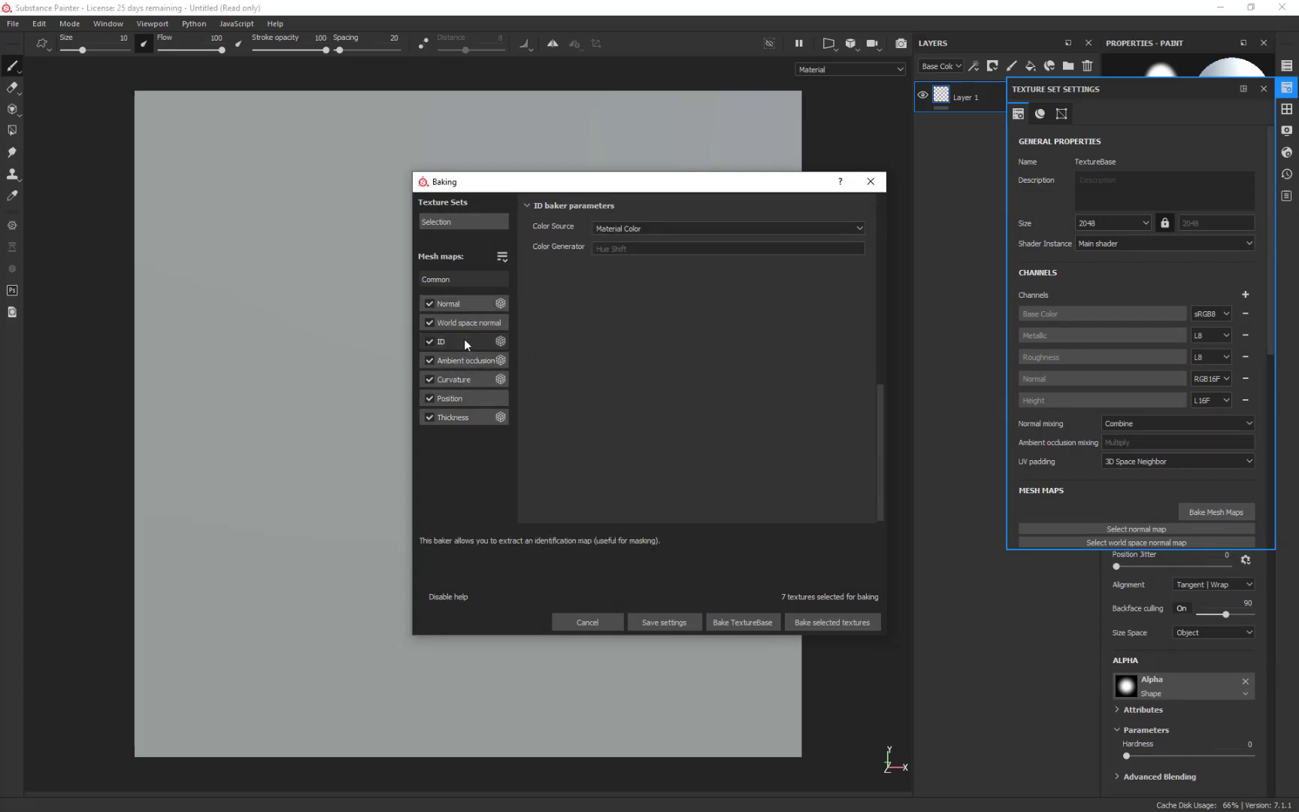
left_click(658, 226)
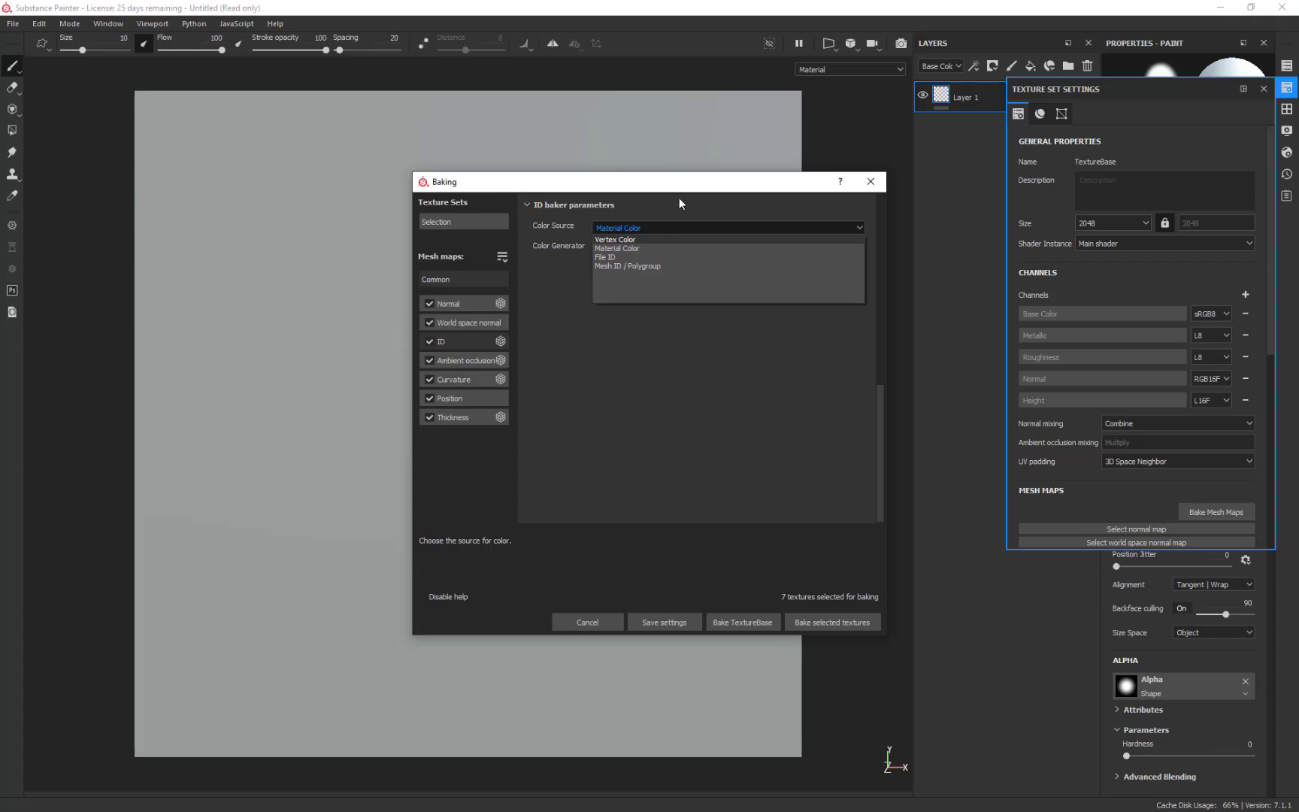
left_click(679, 197)
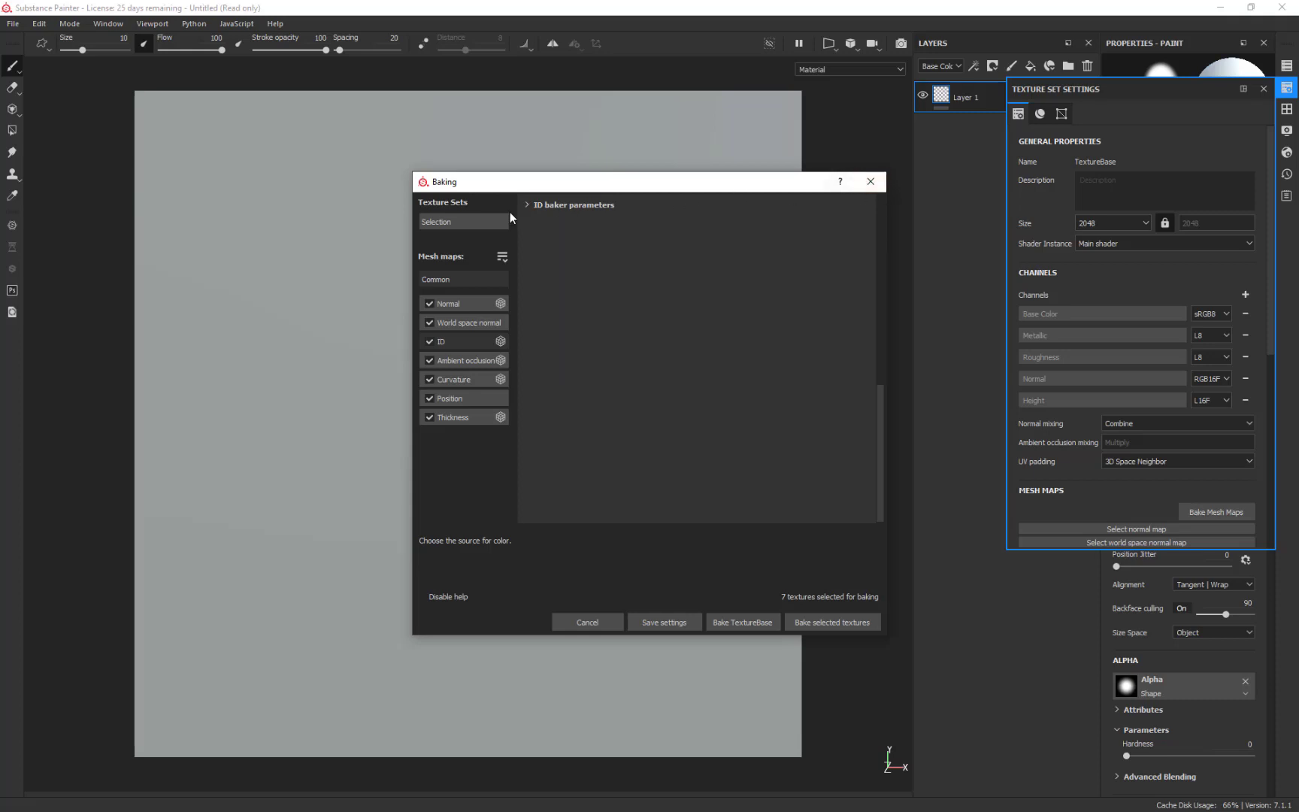
left_click(548, 205)
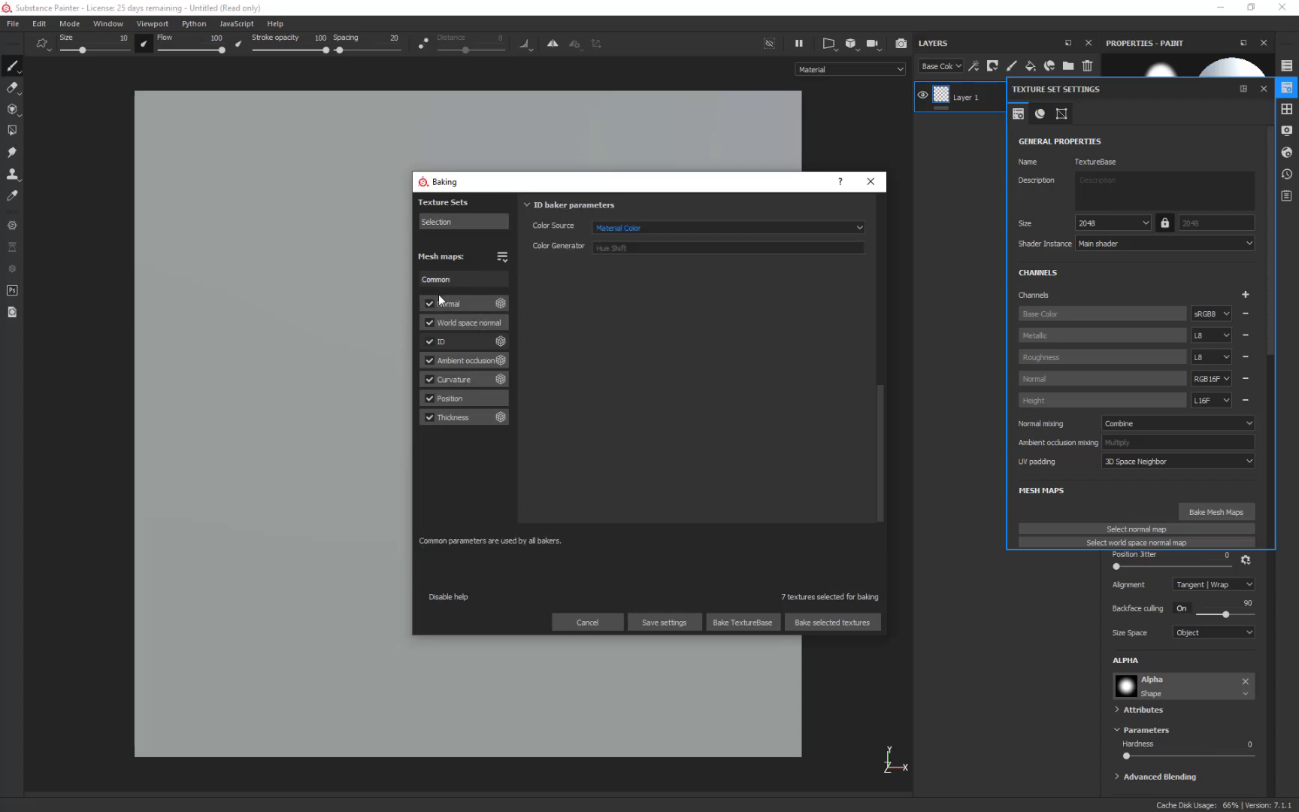
left_click(460, 281)
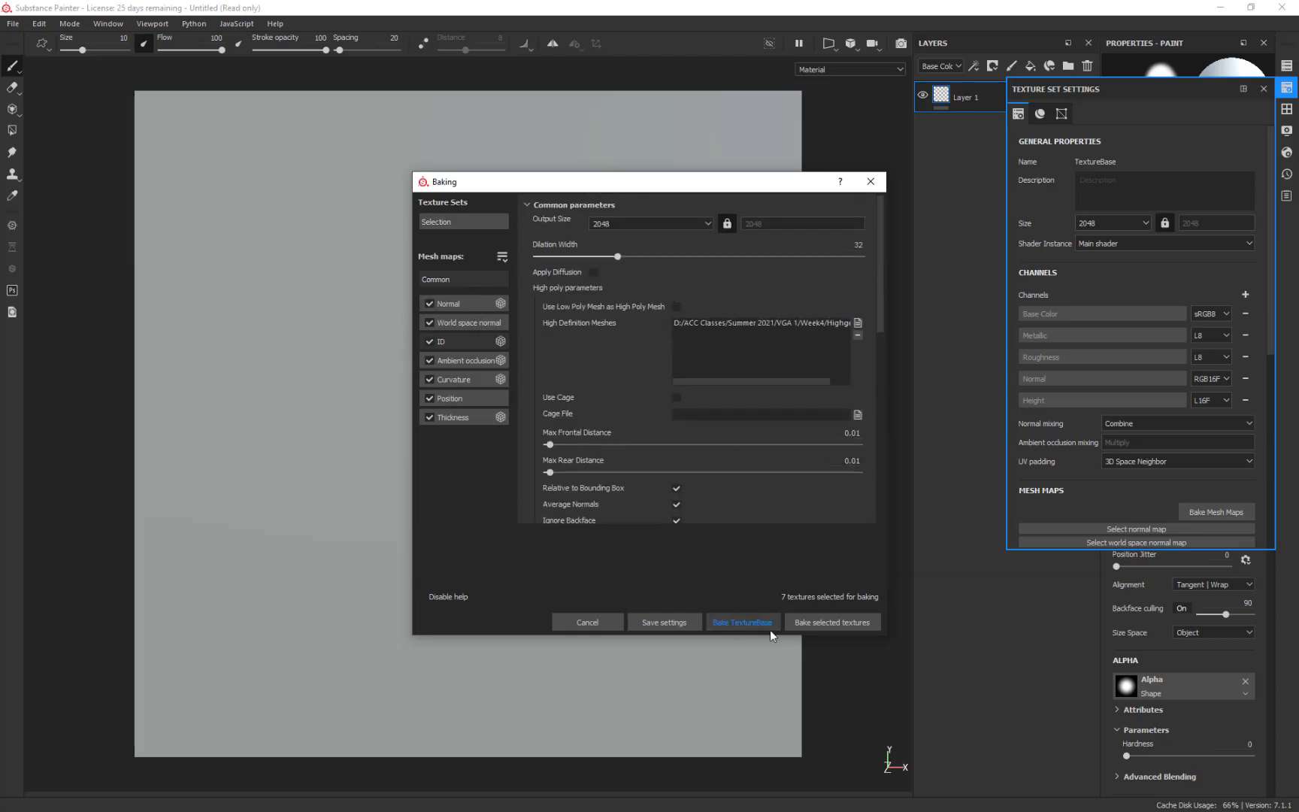
Step: Bake all seven selected mesh maps for TextureBase and check the result on the plane
left_click(855, 622)
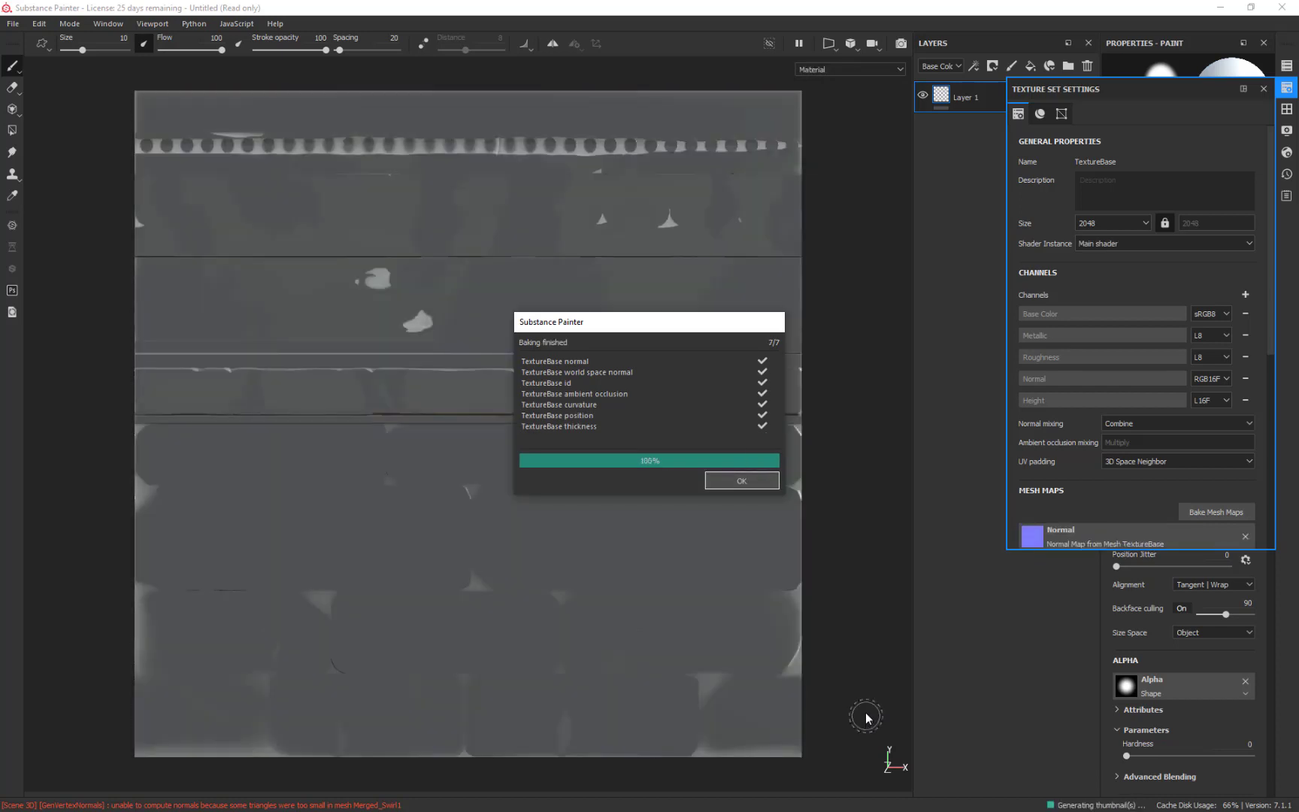
left_click(748, 480)
left_click_drag(857, 415, 857, 449, "alt")
right_click_drag(857, 449, 798, 328, "alt")
left_click_drag(797, 328, 785, 457, "alt")
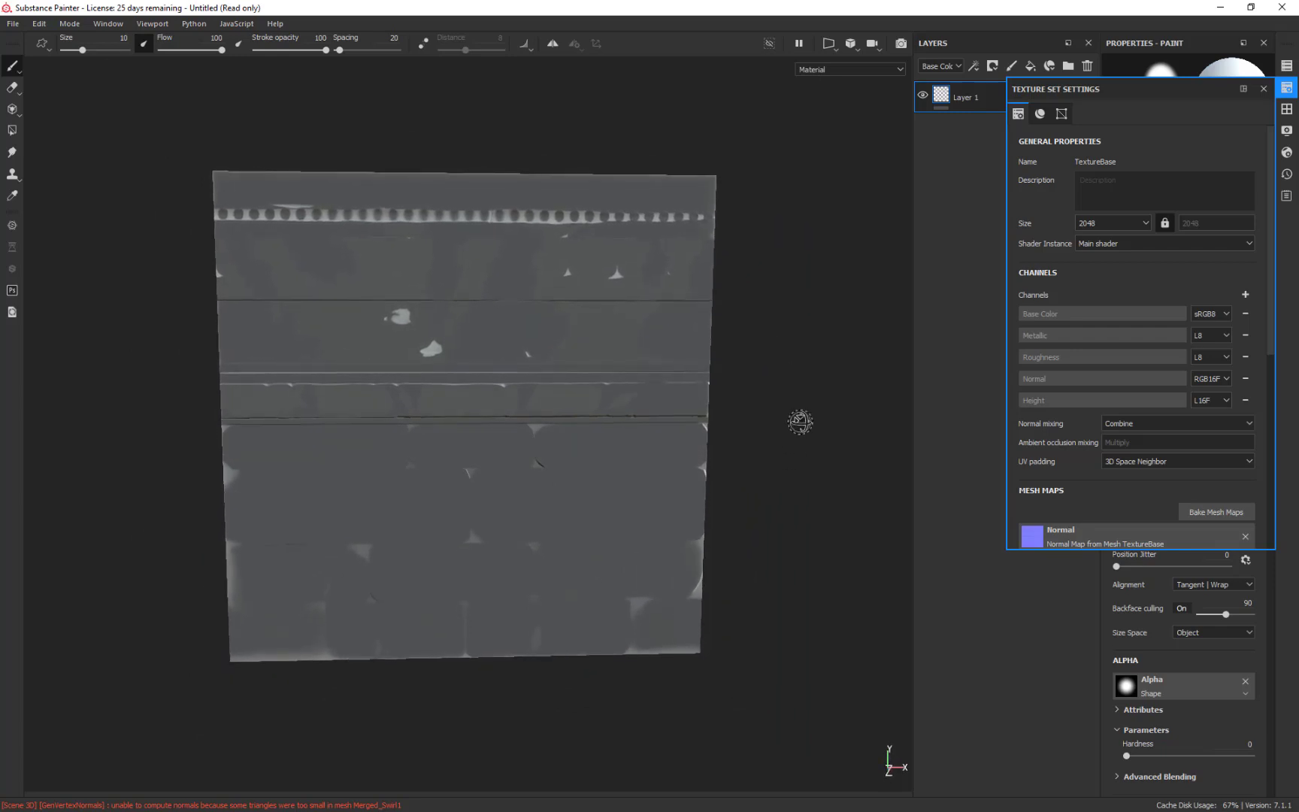
Step: Set the Max Frontal Distance to 0.1 in the baking settings and bake the selected mesh maps again
left_click(1216, 512)
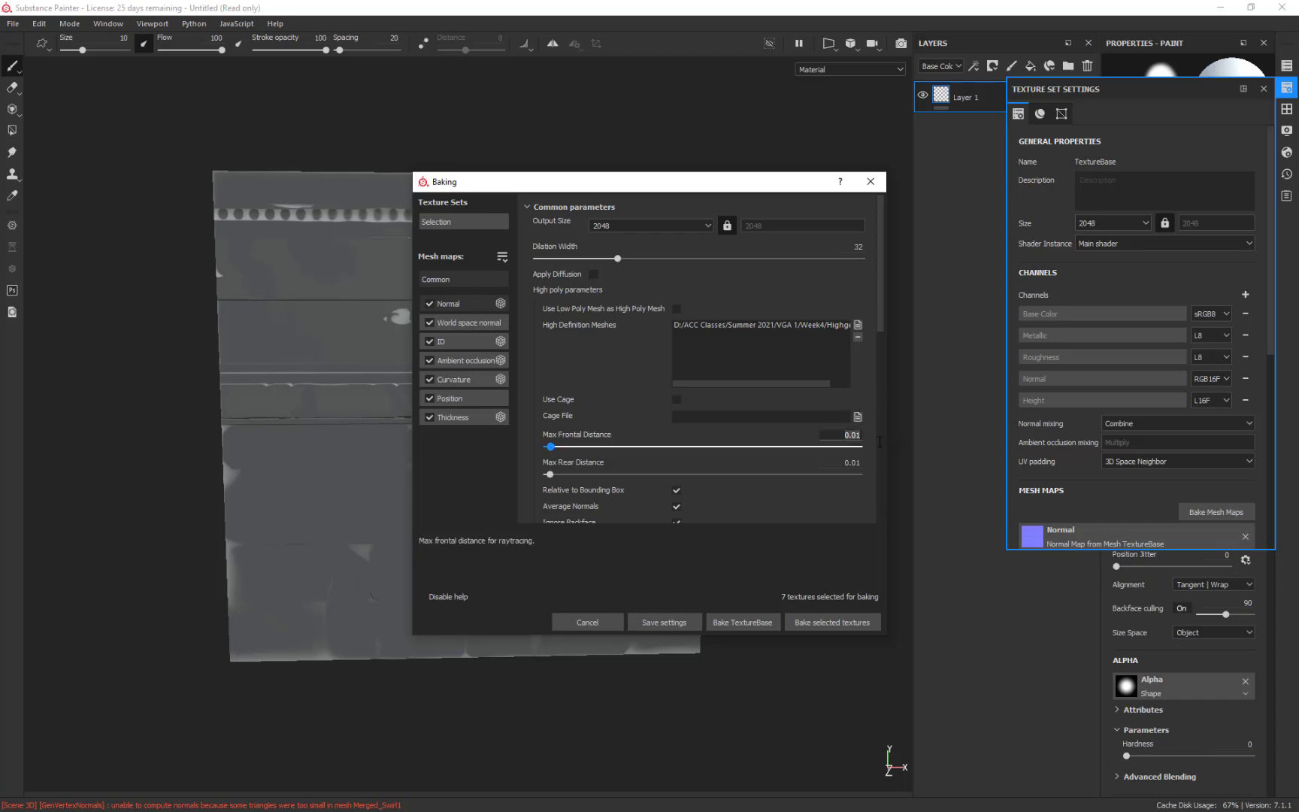
type("0.1")
key("Return")
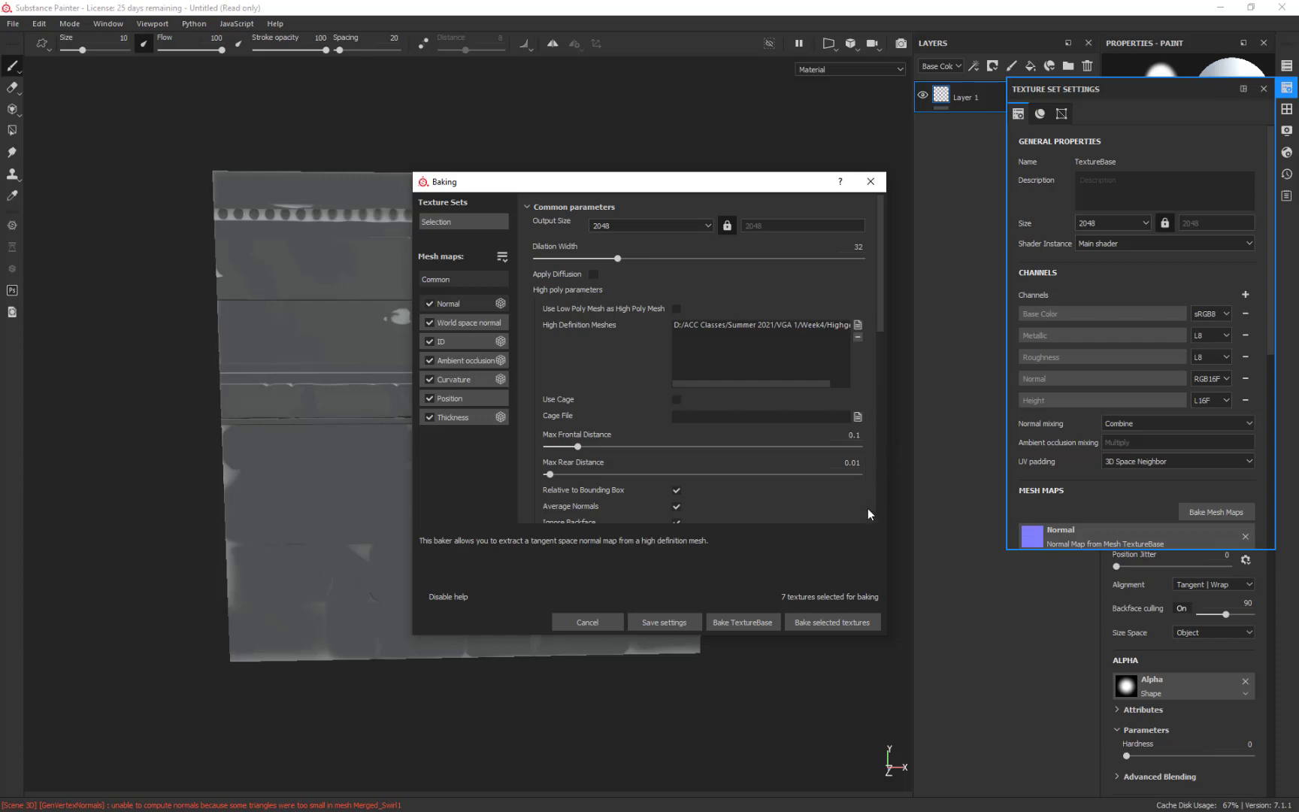
left_click(839, 624)
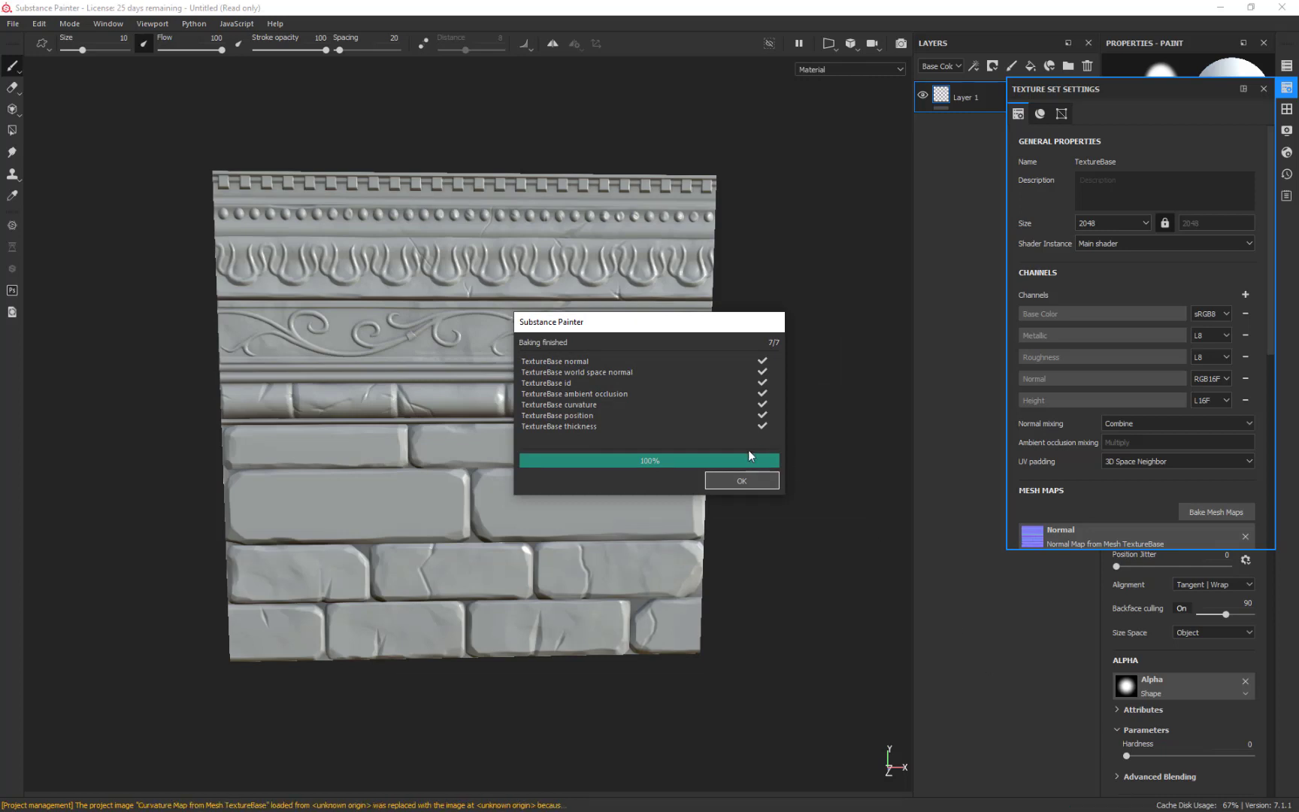
left_click(742, 481)
Step: Inspect the baked ID color map in the mesh maps of the texture set settings, then close the settings
left_click_drag(1195, 89, 815, 176)
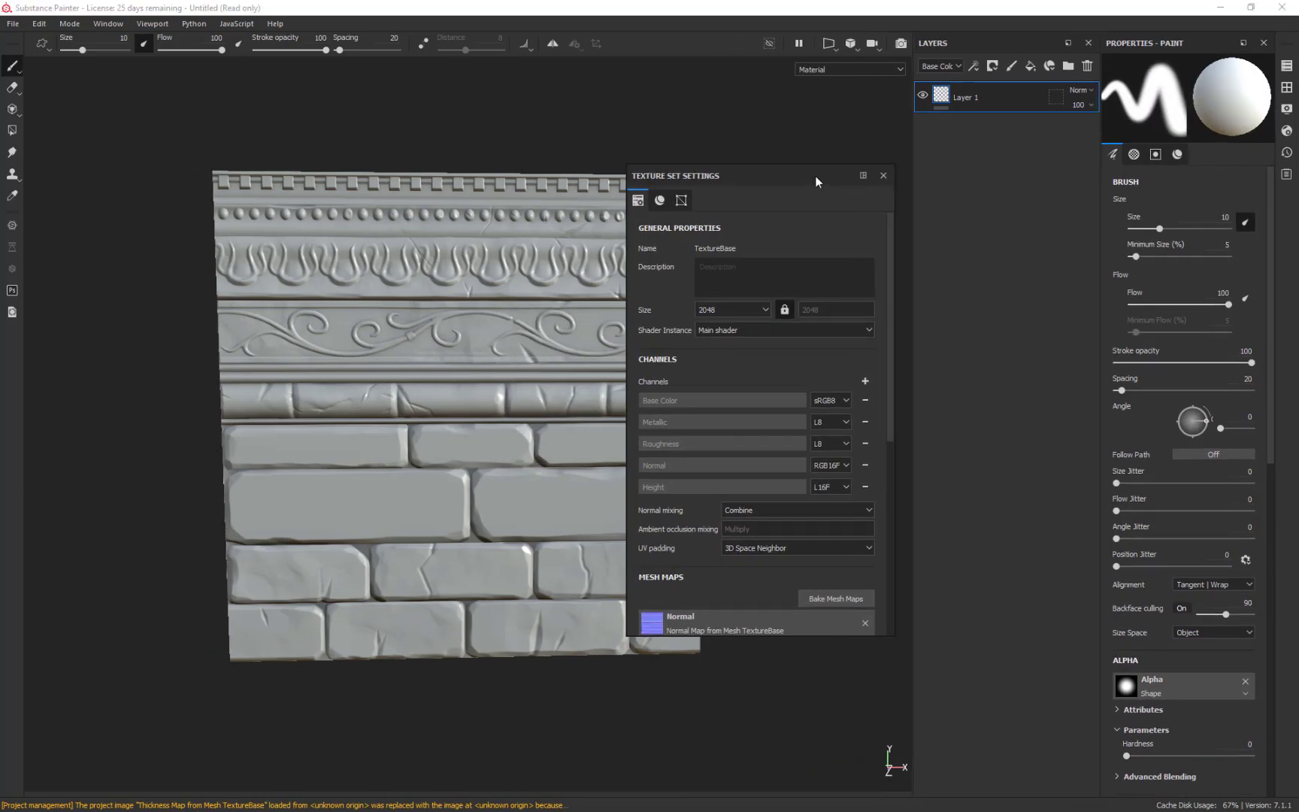
left_click(1287, 88)
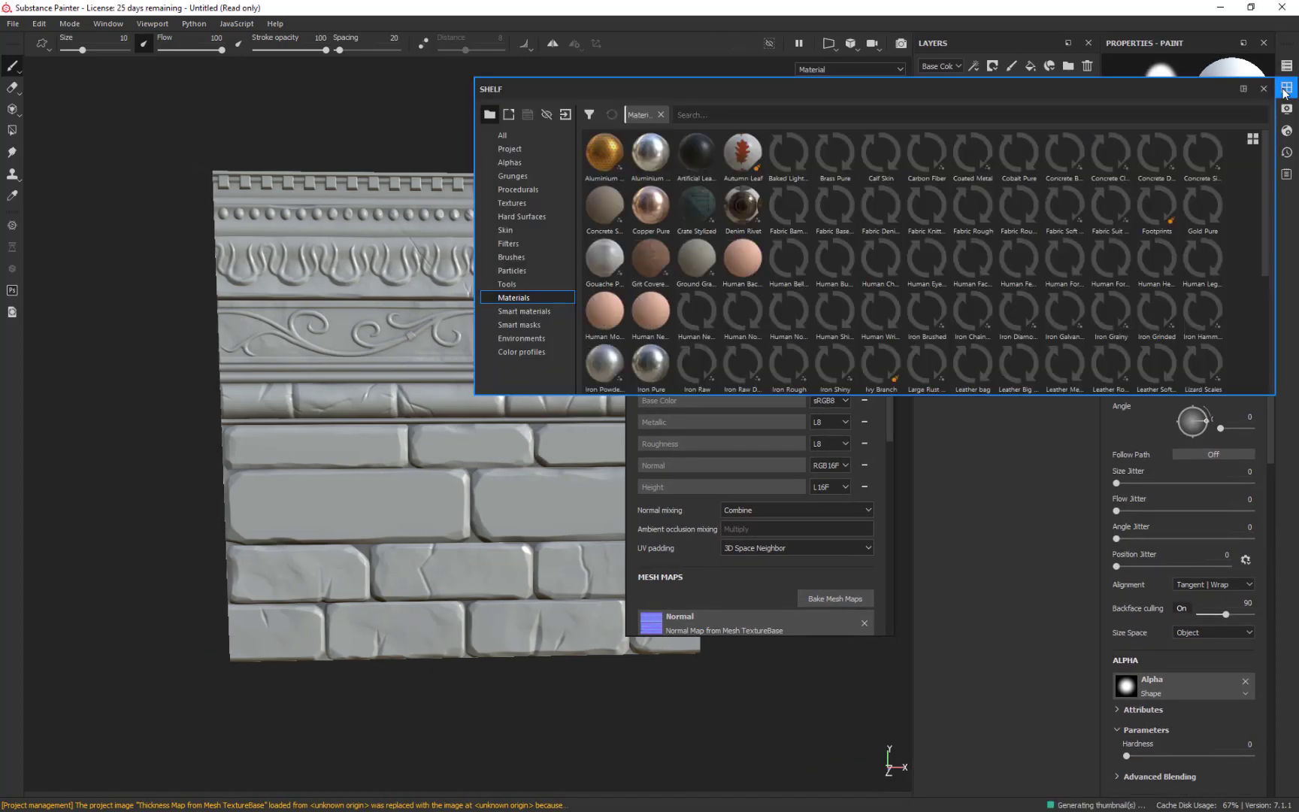
left_click(1287, 89)
scroll(649, 493, "down", 5)
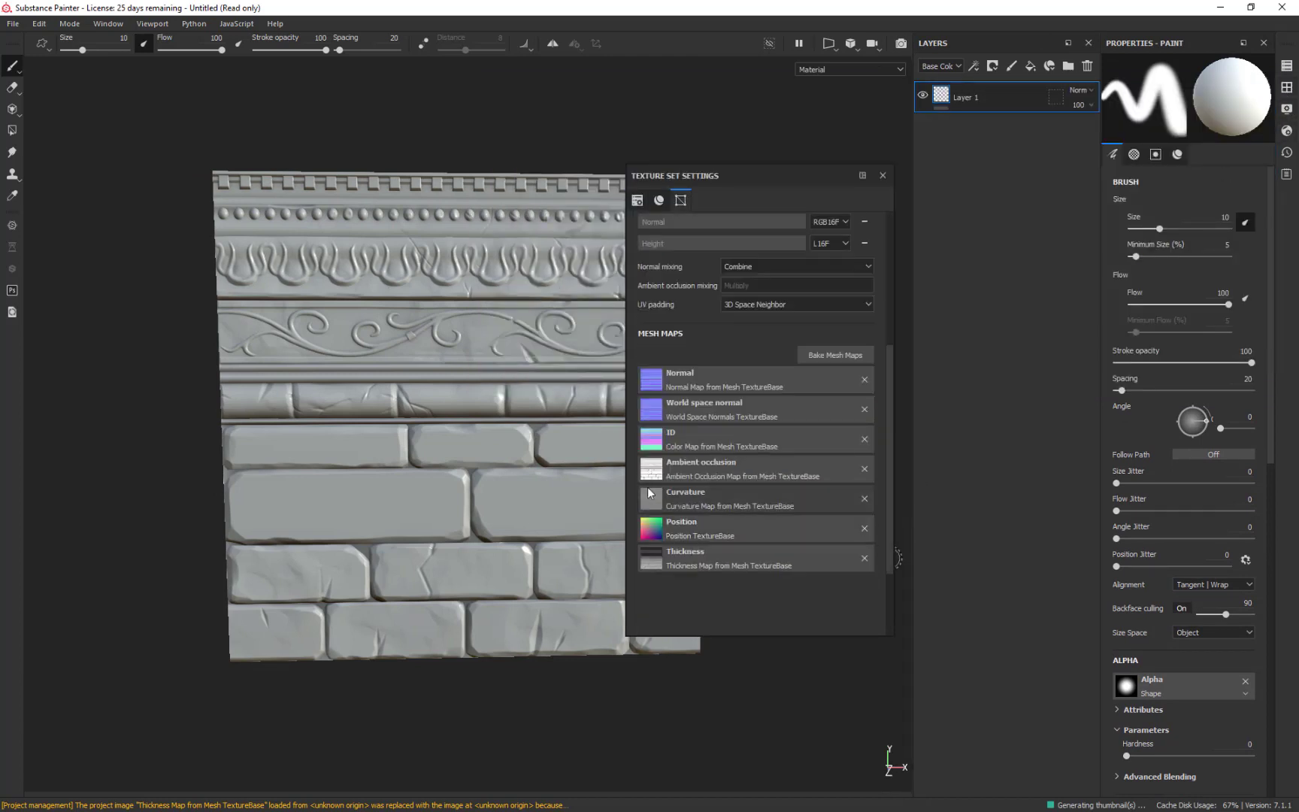
left_click(656, 441)
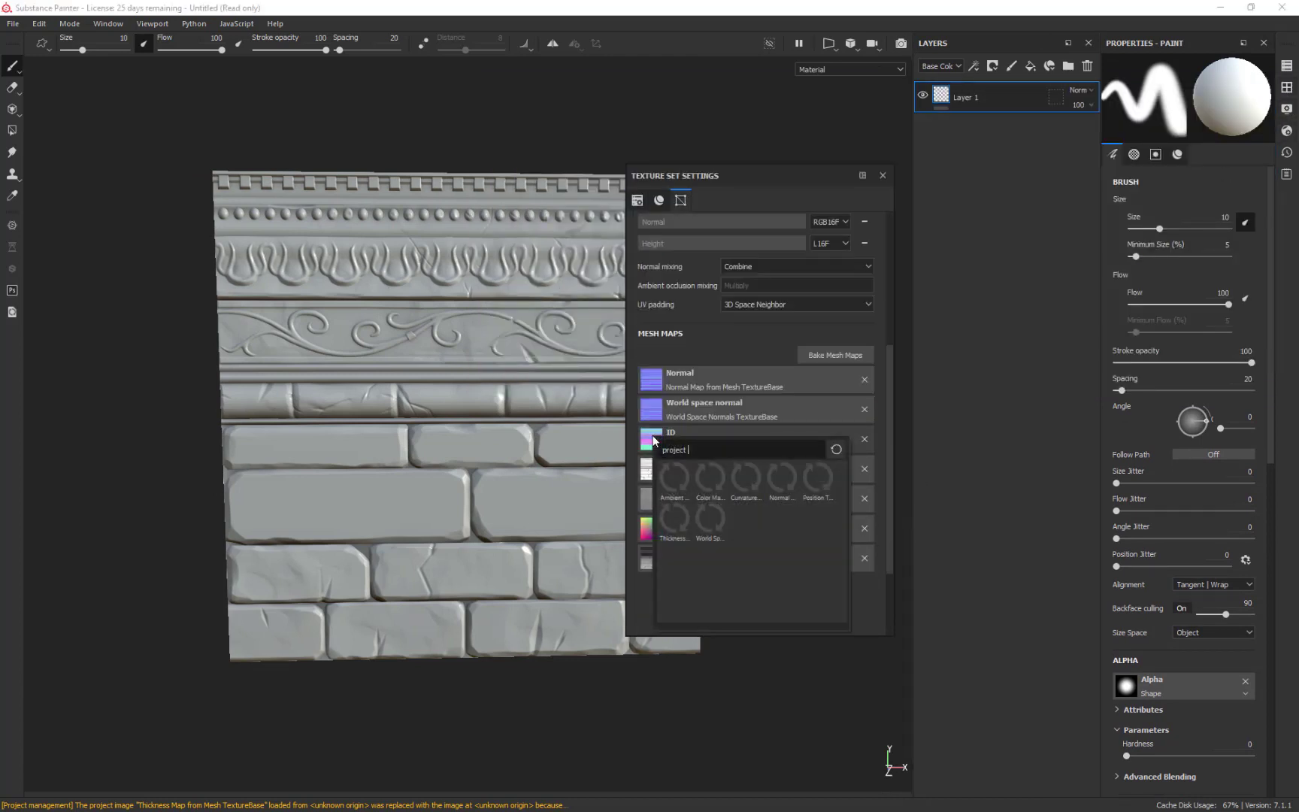
mouse_move(709, 478)
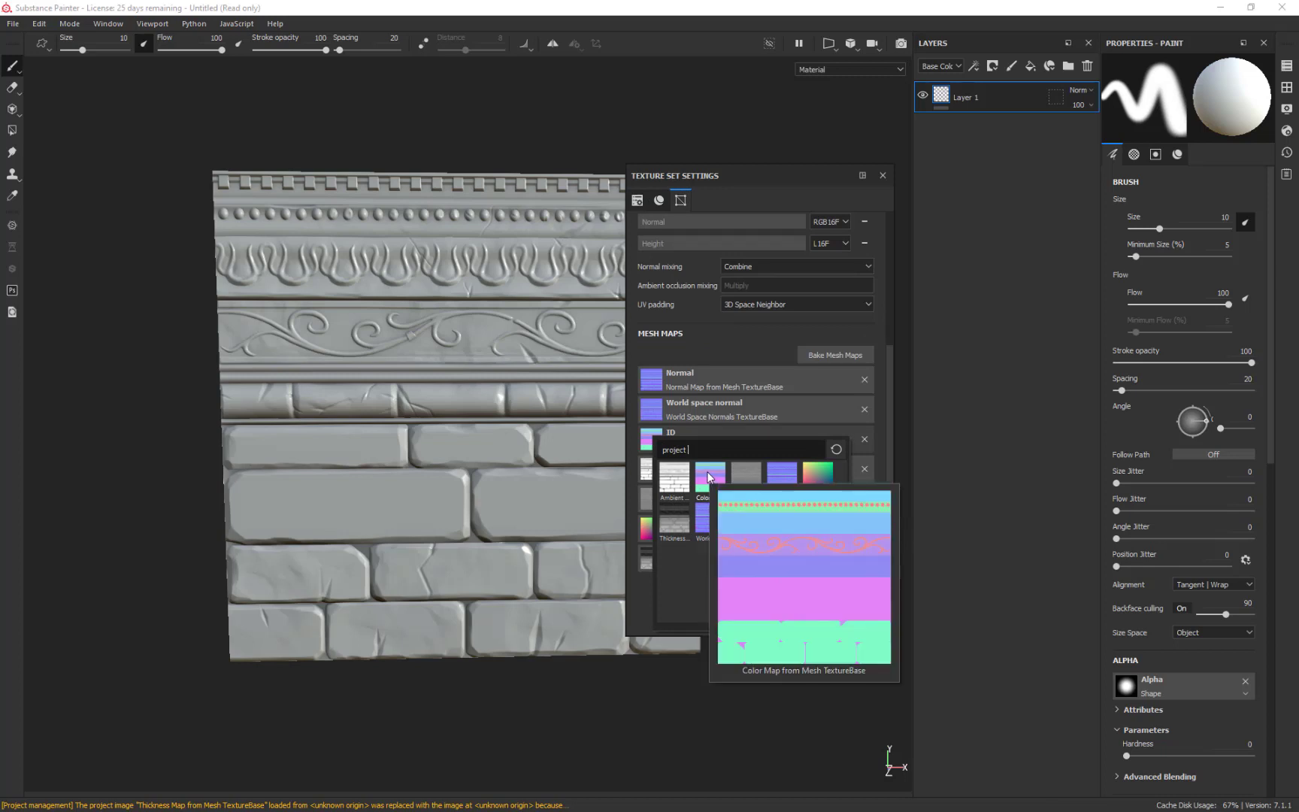
left_click(962, 460)
left_click_drag(735, 178, 835, 206)
left_click(867, 220)
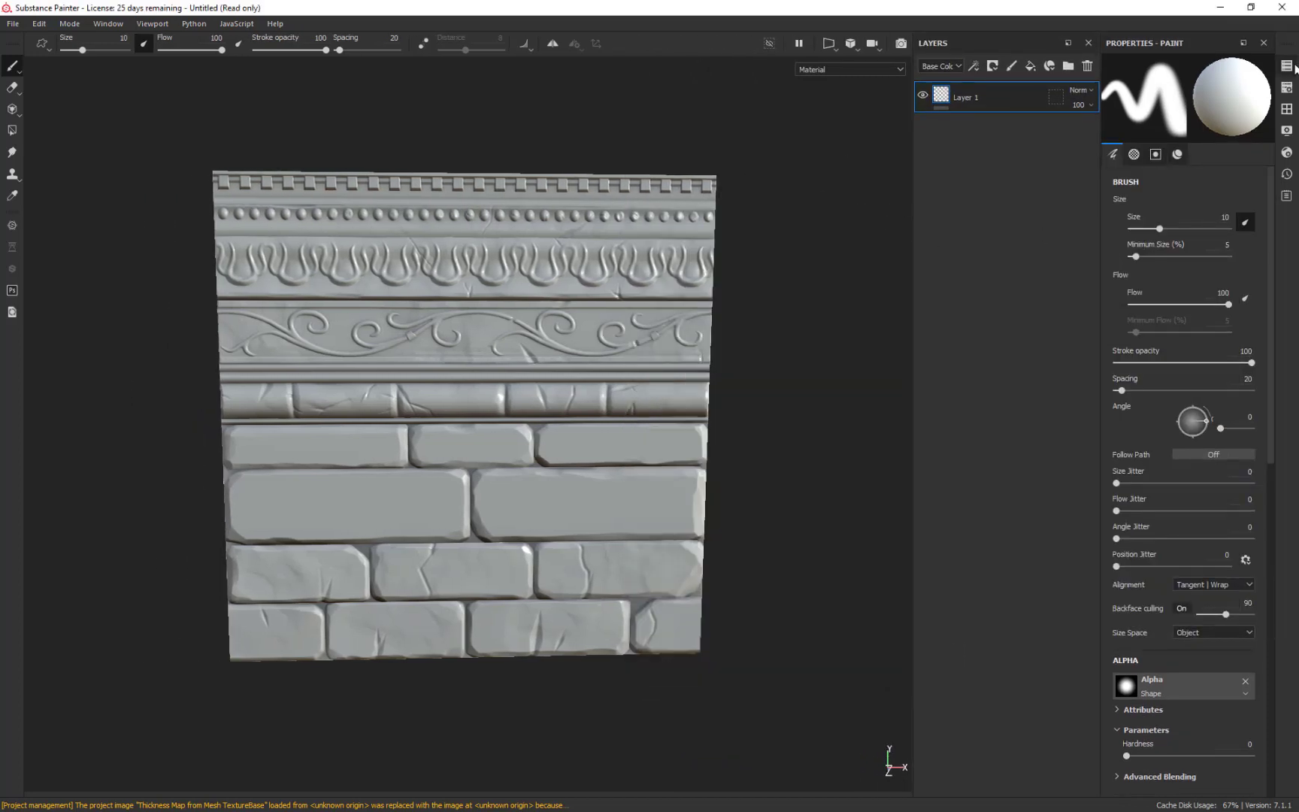
Step: Export the Color Map from Mesh TextureBase resource from the project shelf into the Week4 folder and close the shelf
left_click(1287, 109)
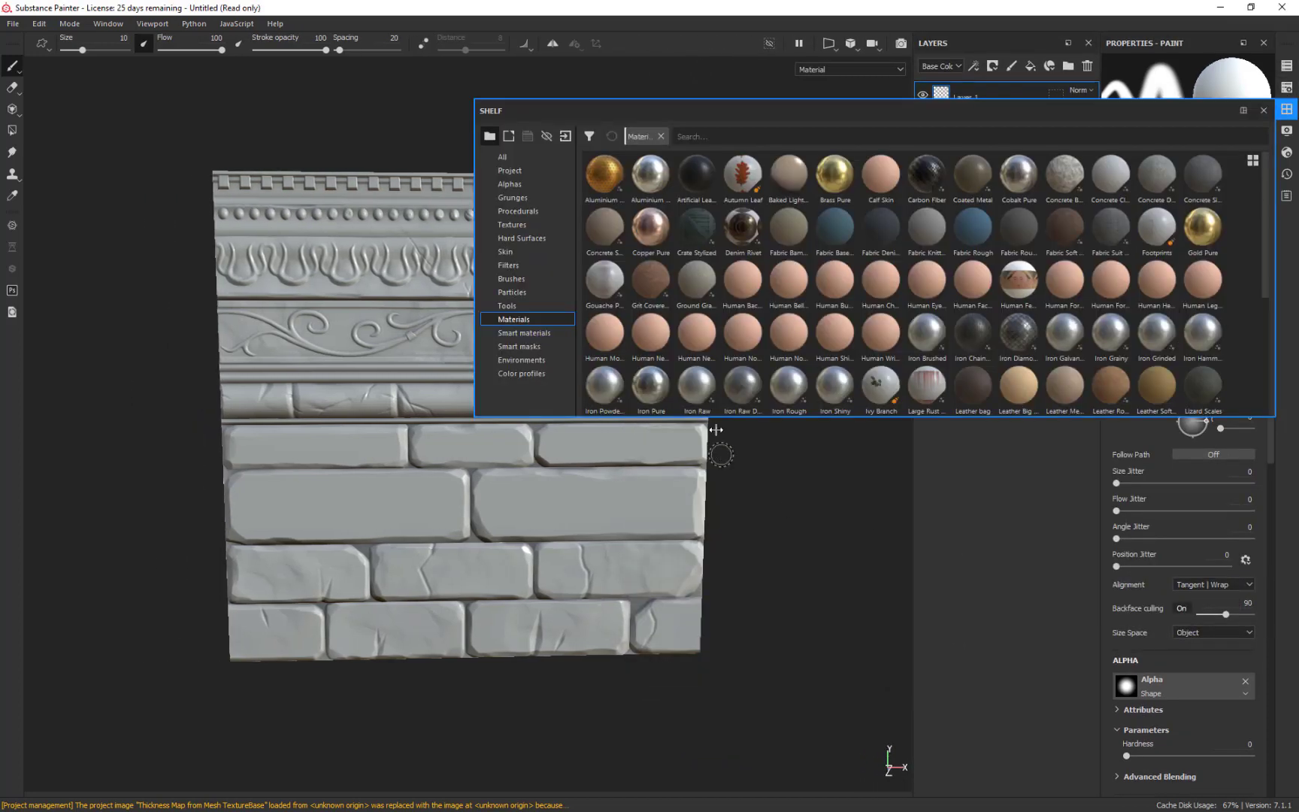
left_click(512, 171)
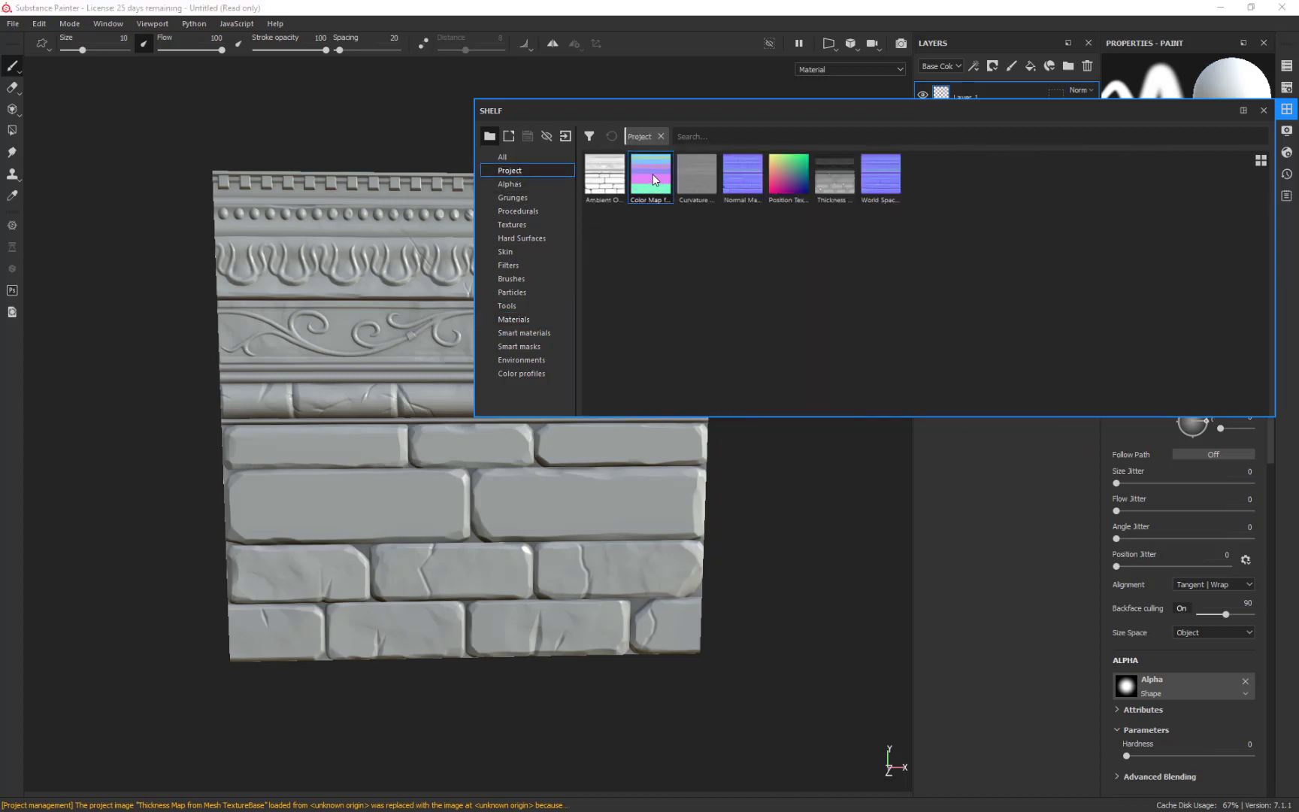
mouse_move(642, 194)
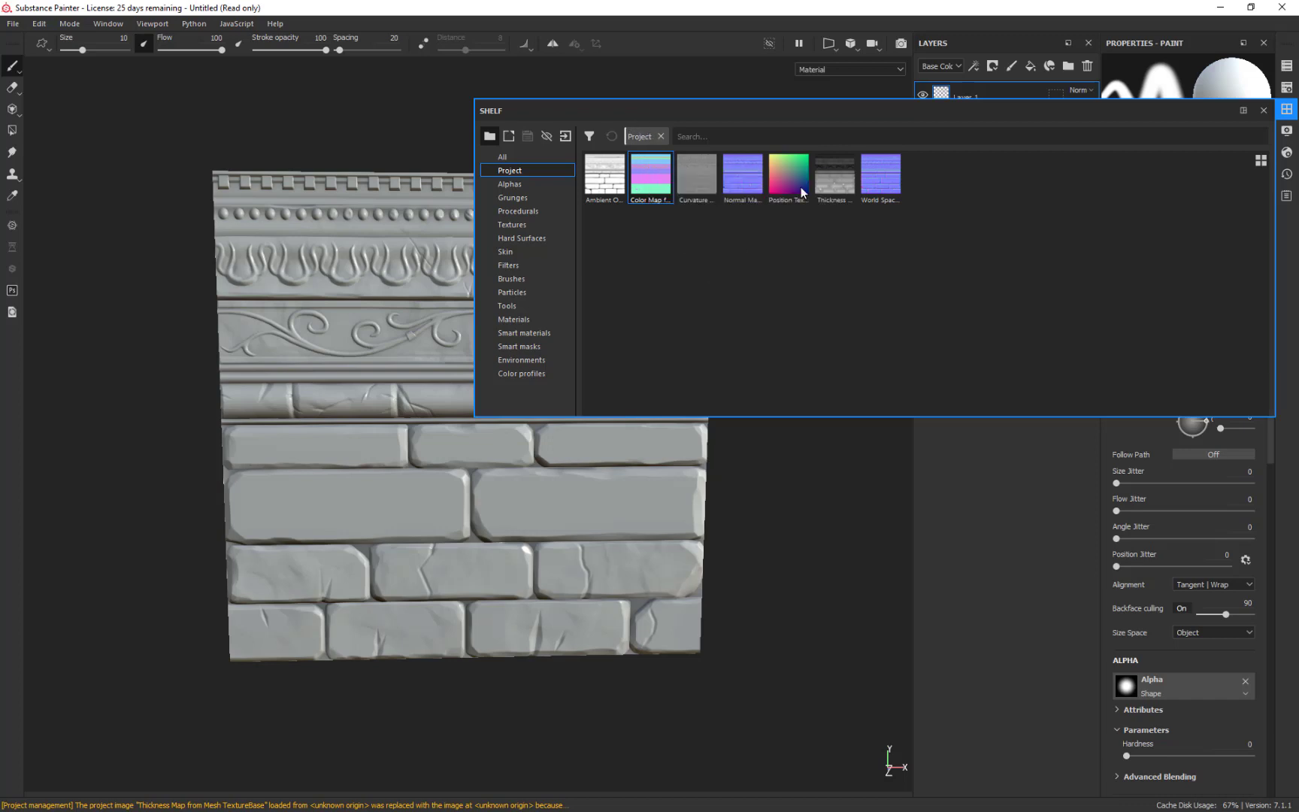
right_click(654, 159)
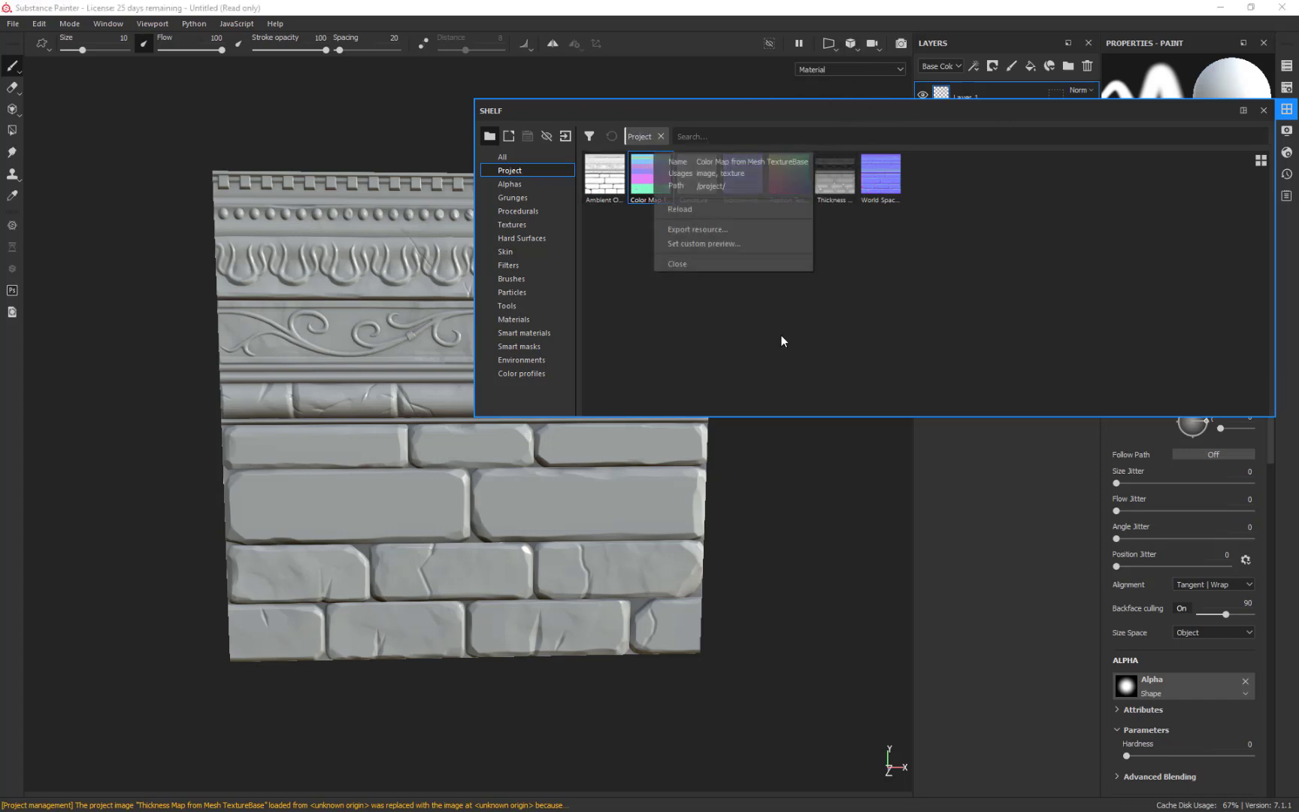
left_click(697, 229)
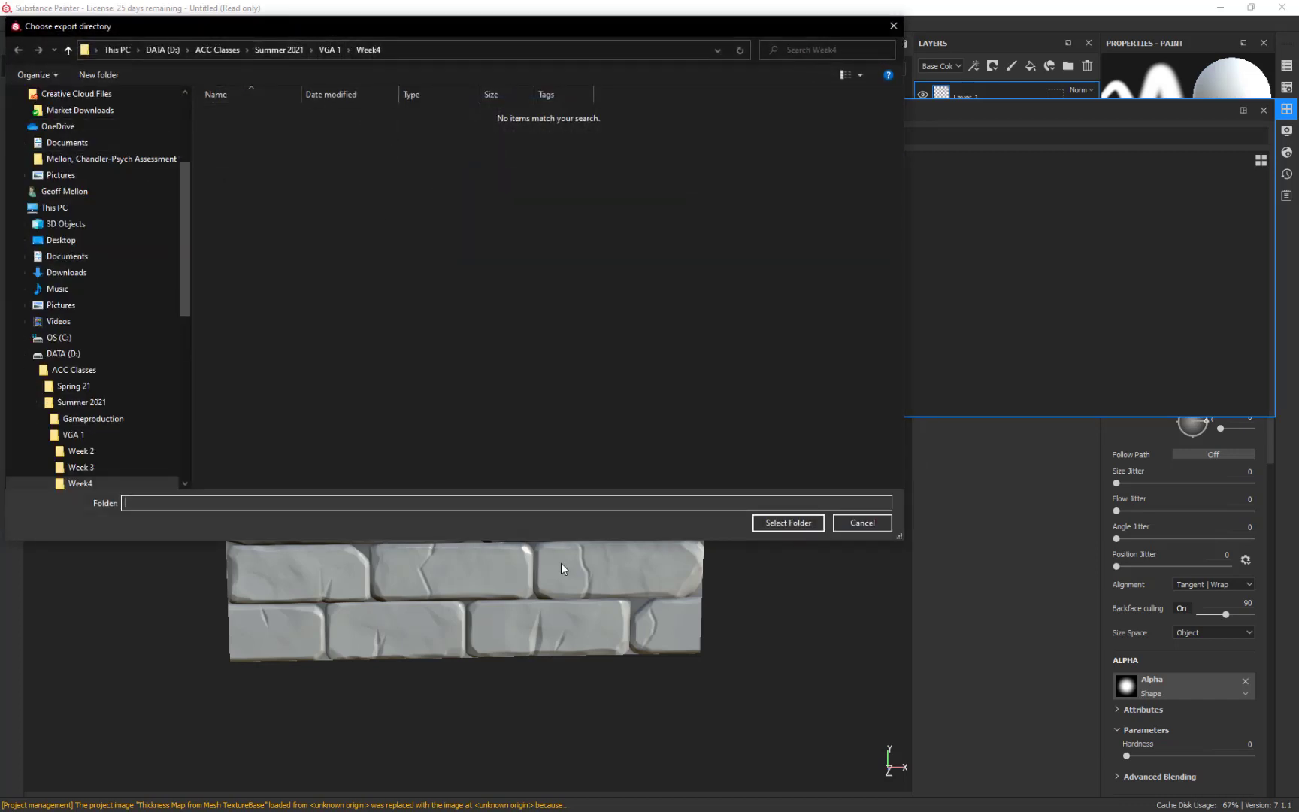
left_click(782, 526)
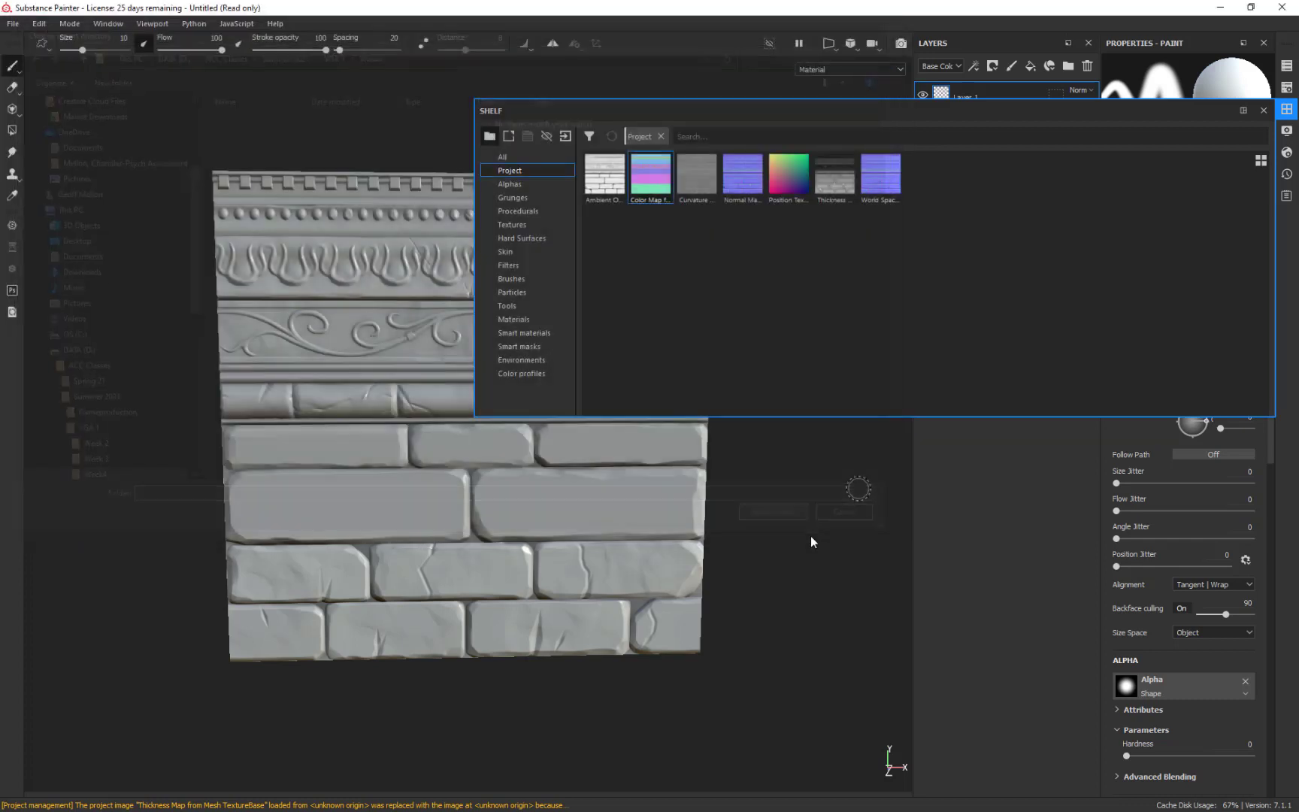
left_click(1264, 109)
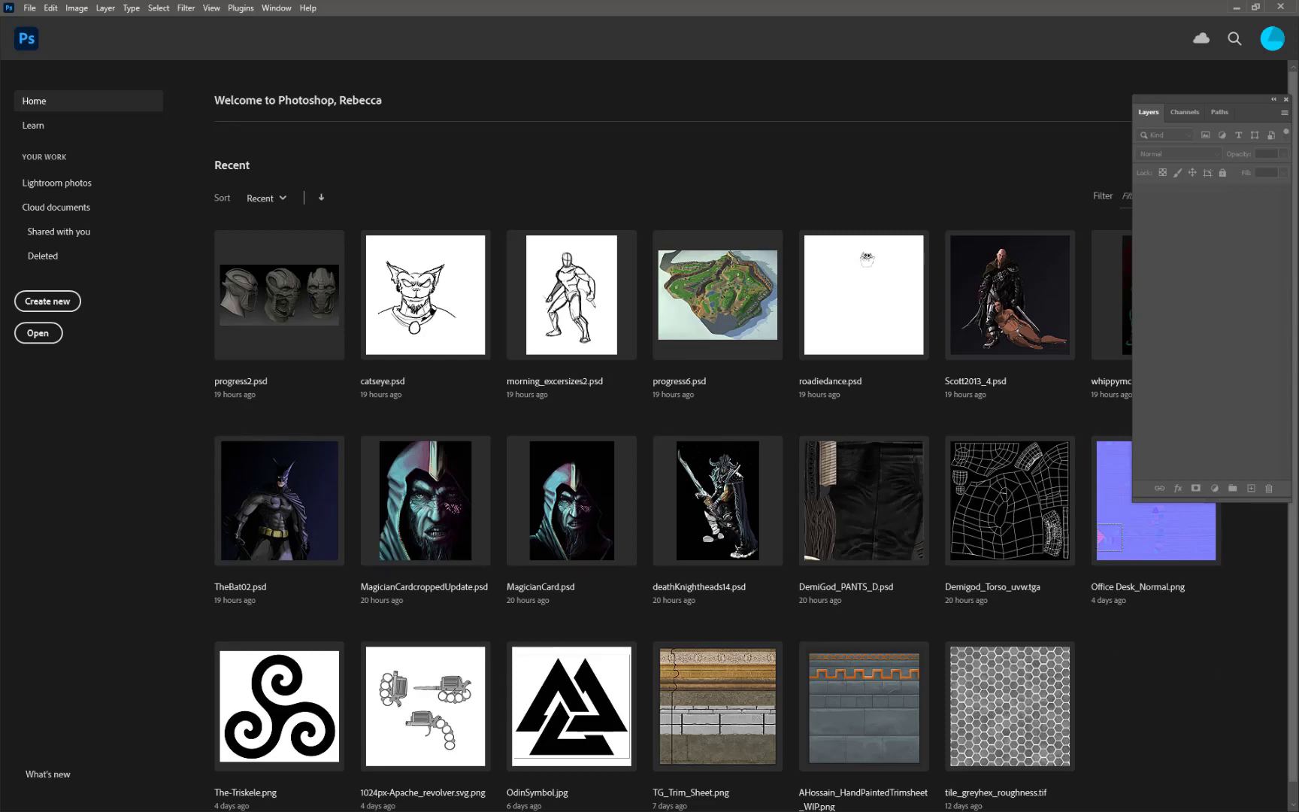
Step: Preview the exported Color Map from Mesh TextureBase.png in Photos, close the preview, and open the image in Photoshop
left_click_drag(489, 380, 703, 76)
left_click(894, 79)
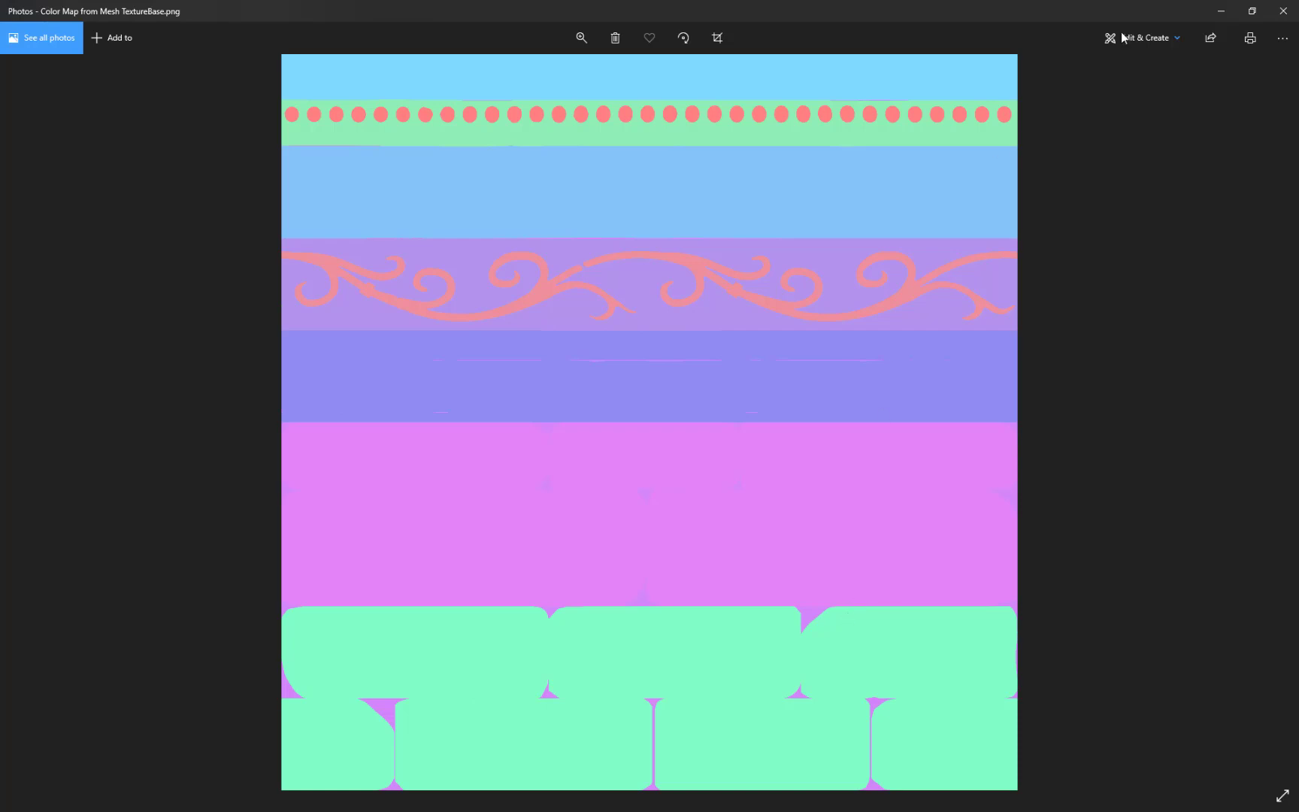
left_click(1282, 10)
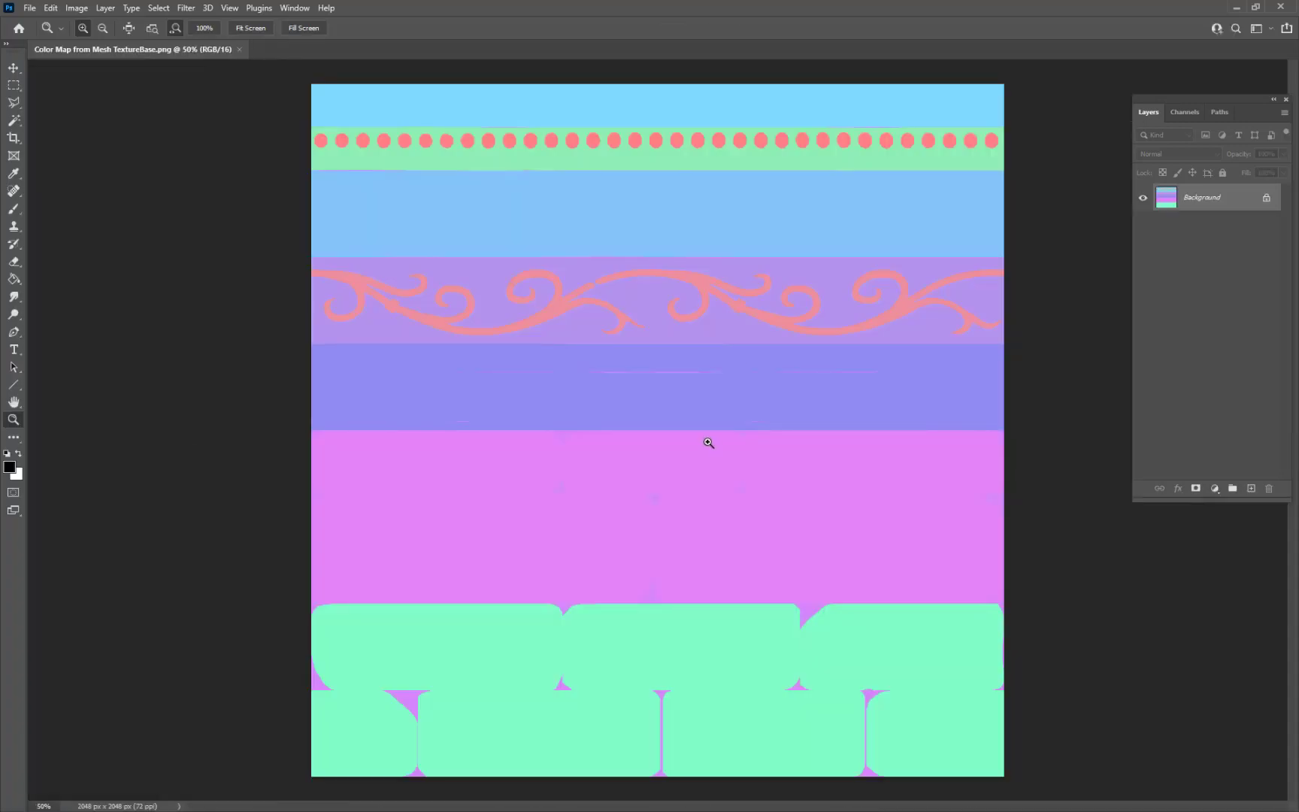
Step: Select all the light purple gap areas between the bricks across the color map with the Magic Wand tool
key("w")
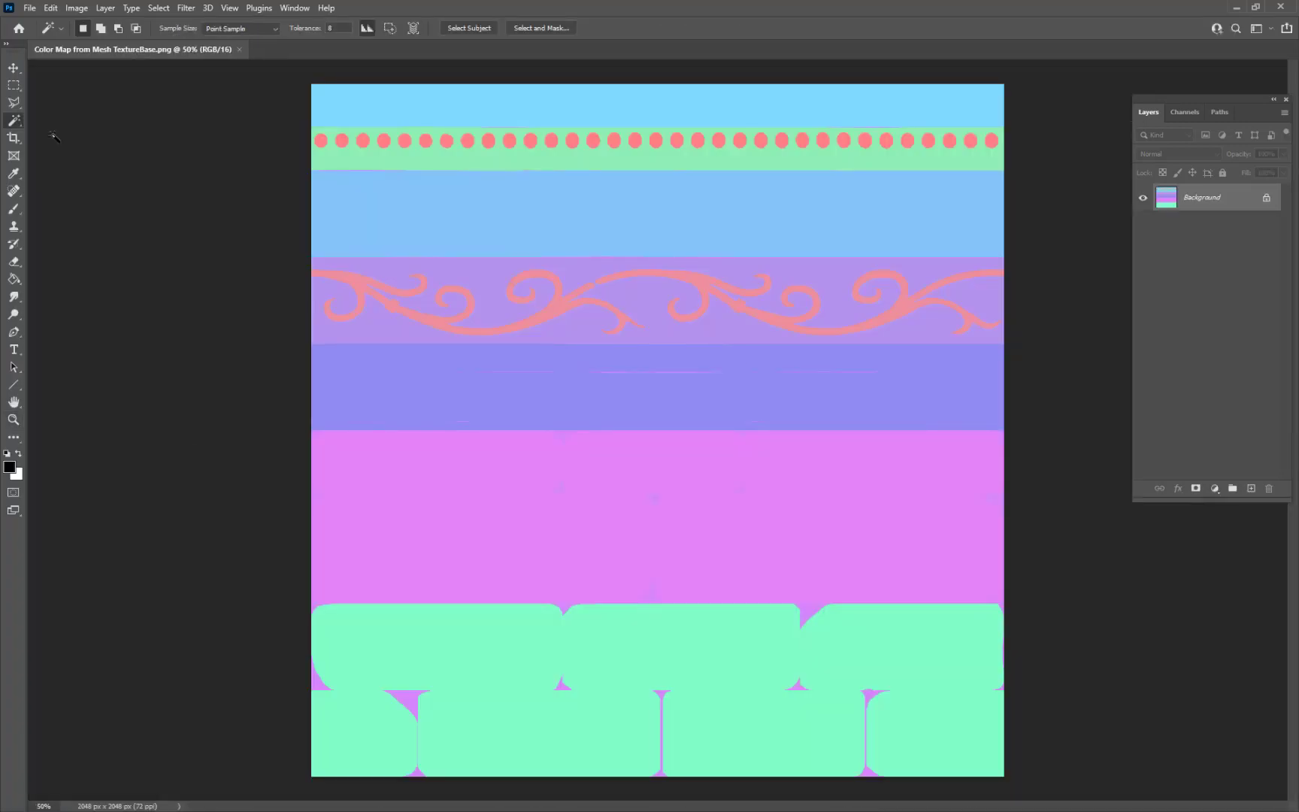
left_click(656, 505)
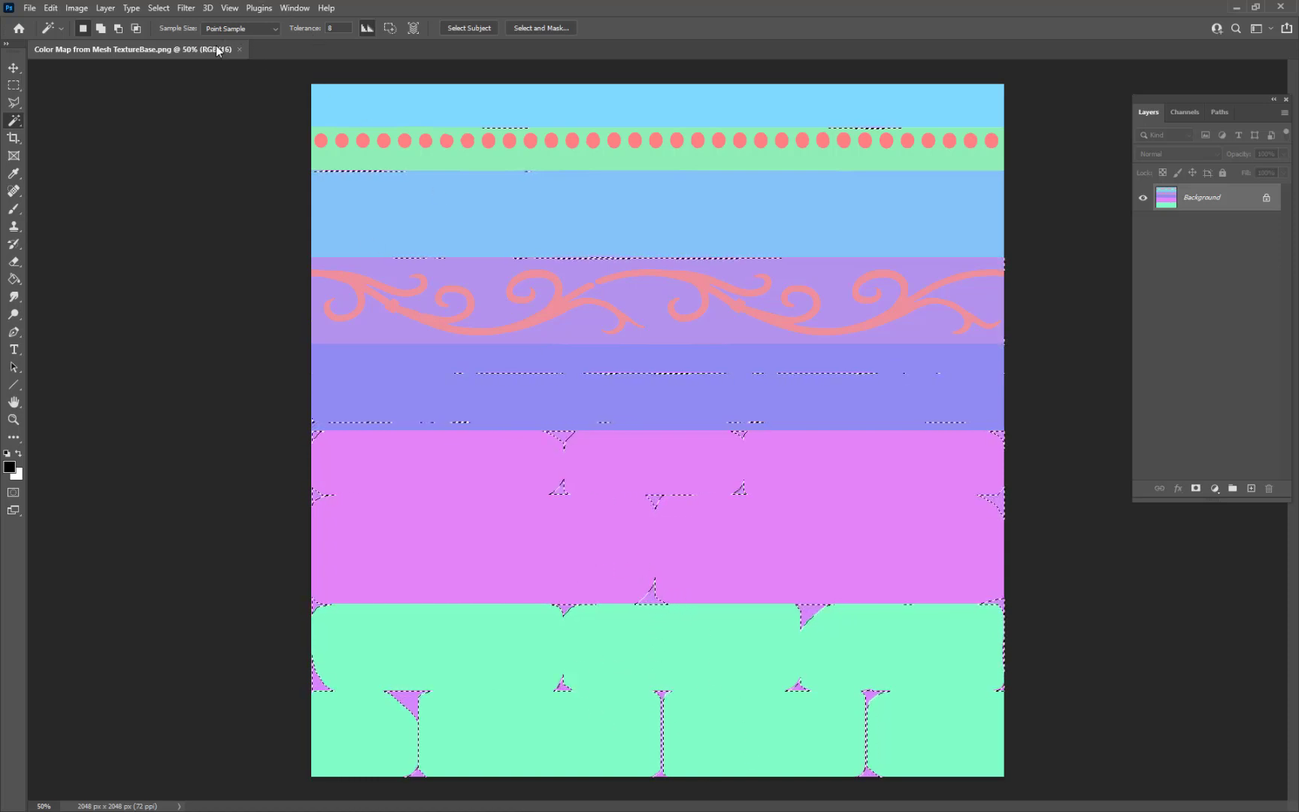
Step: Examine the edges of the gap selection up close around the brick corners and across the whole color map
key("z")
left_click(679, 615)
left_click(671, 614)
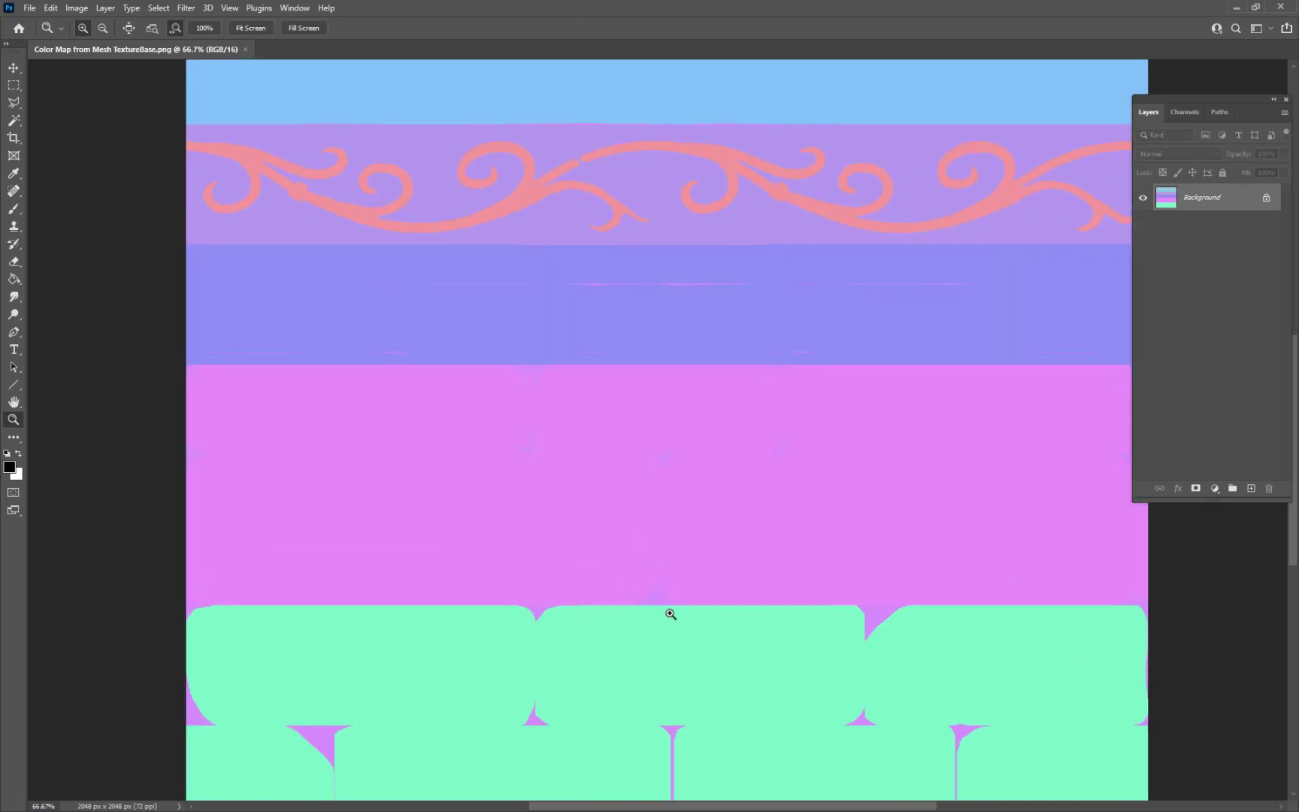
left_click(669, 613)
left_click(671, 615)
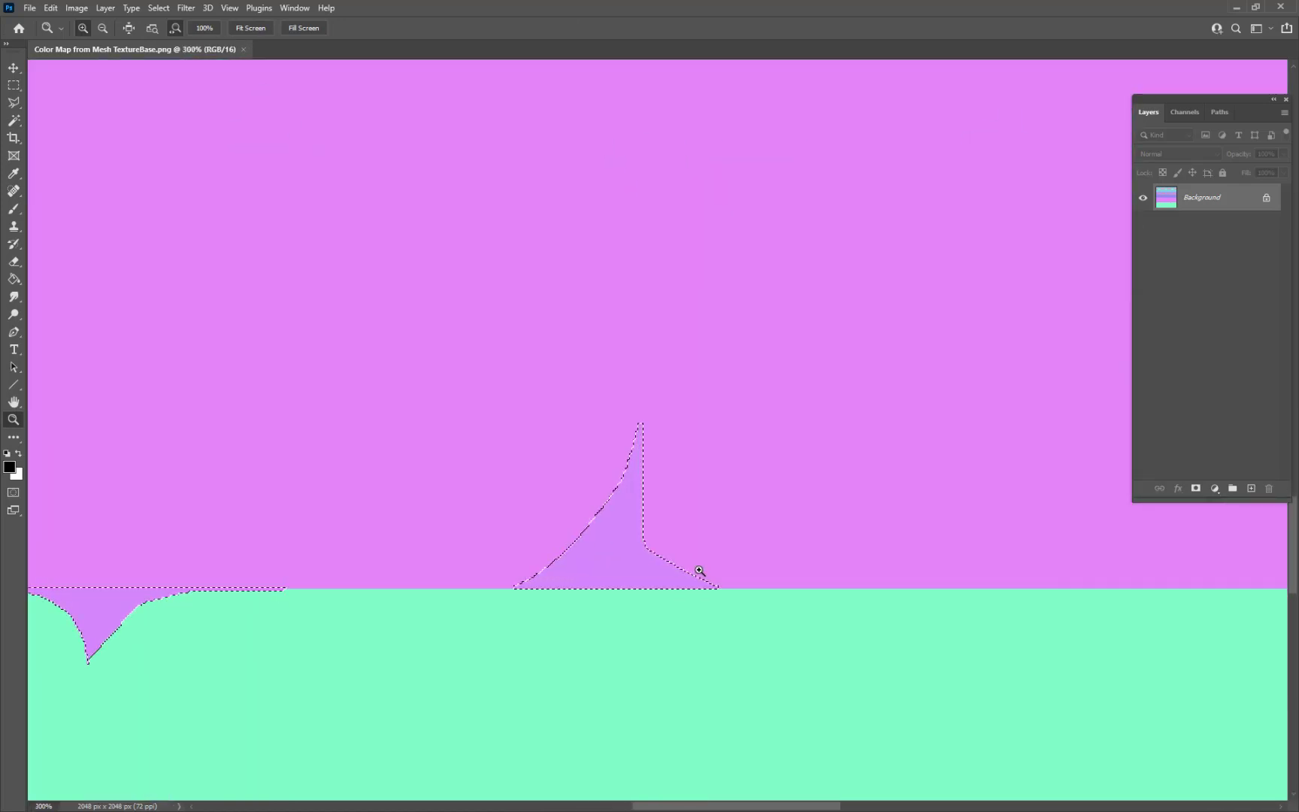
left_click(717, 599, "alt")
left_click(717, 599, "alt")
left_click(717, 600, "alt")
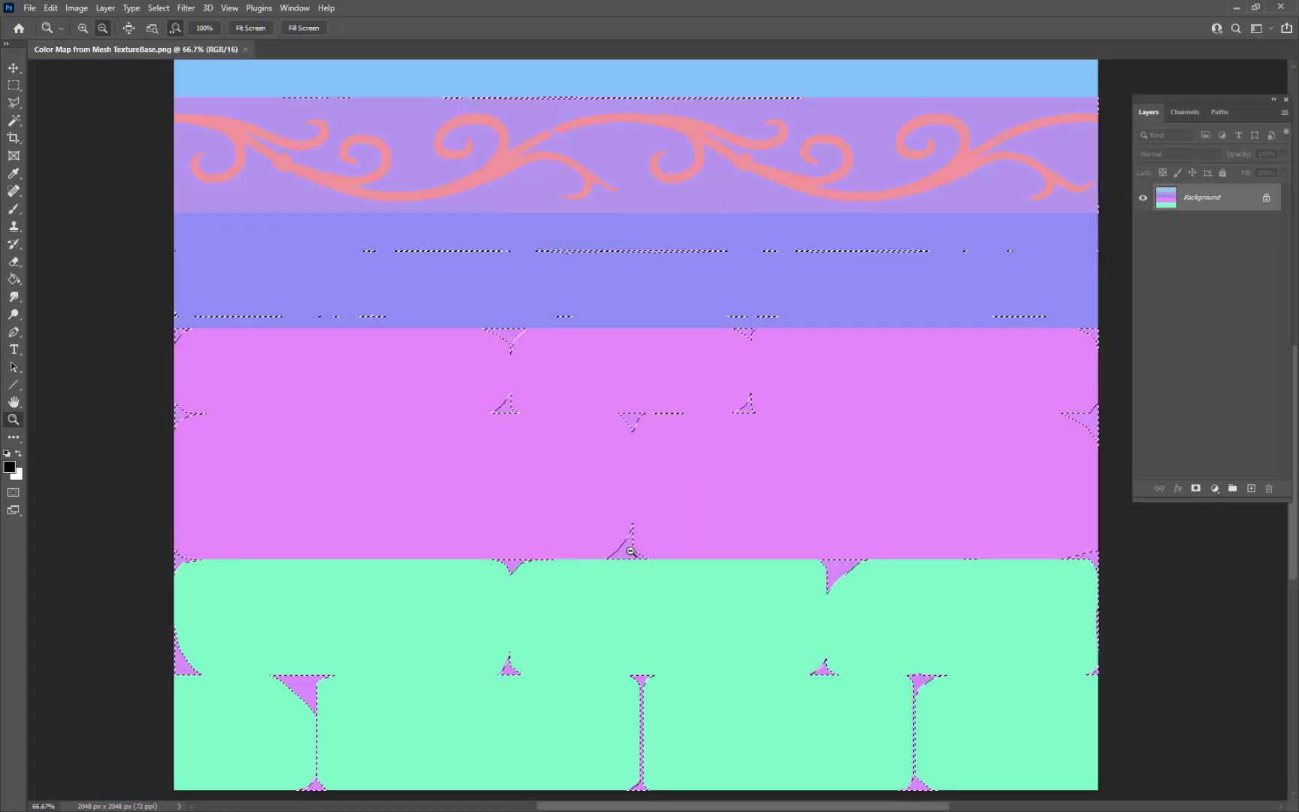
left_click(940, 675, "alt")
left_click(940, 674, "alt")
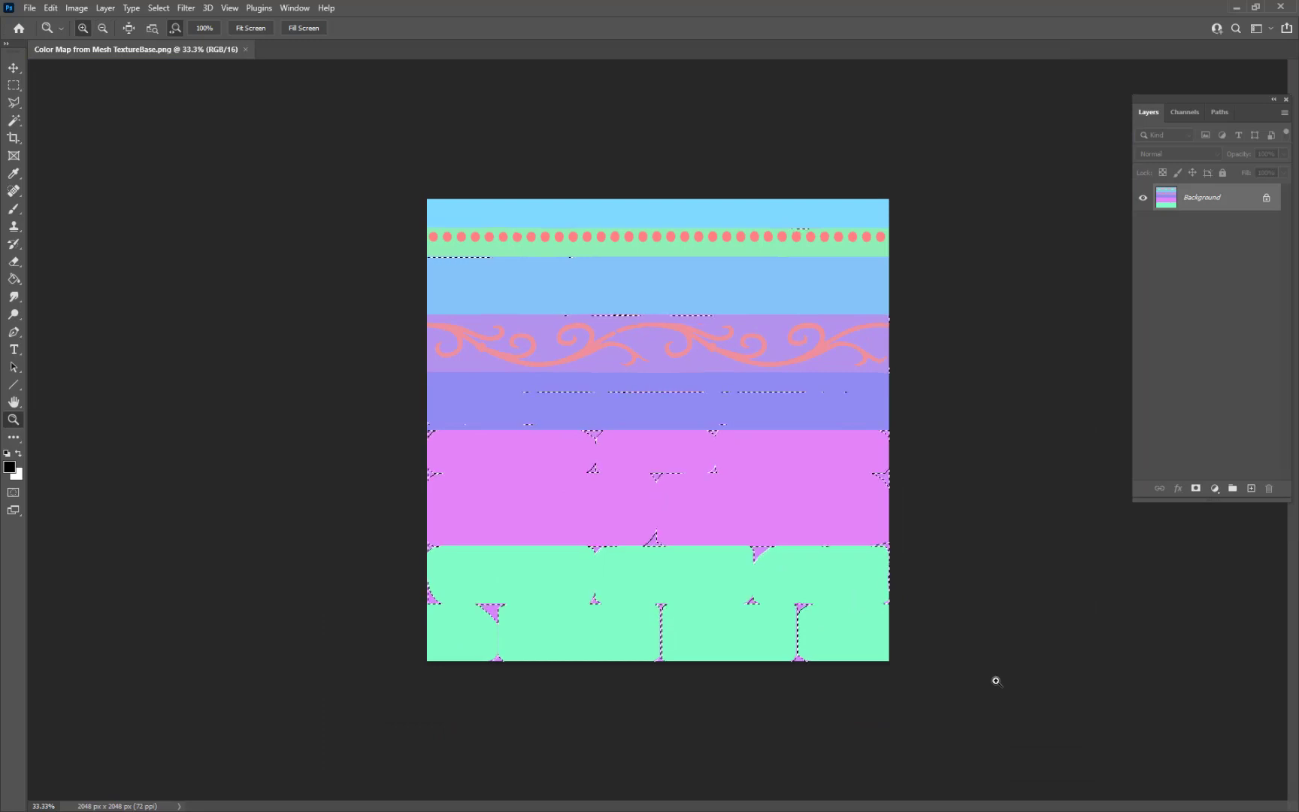
Step: Colorize the selected gap areas yellow-orange using Hue/Saturation with Colorize on, hue 46 and saturation 100
key("ctrl+u")
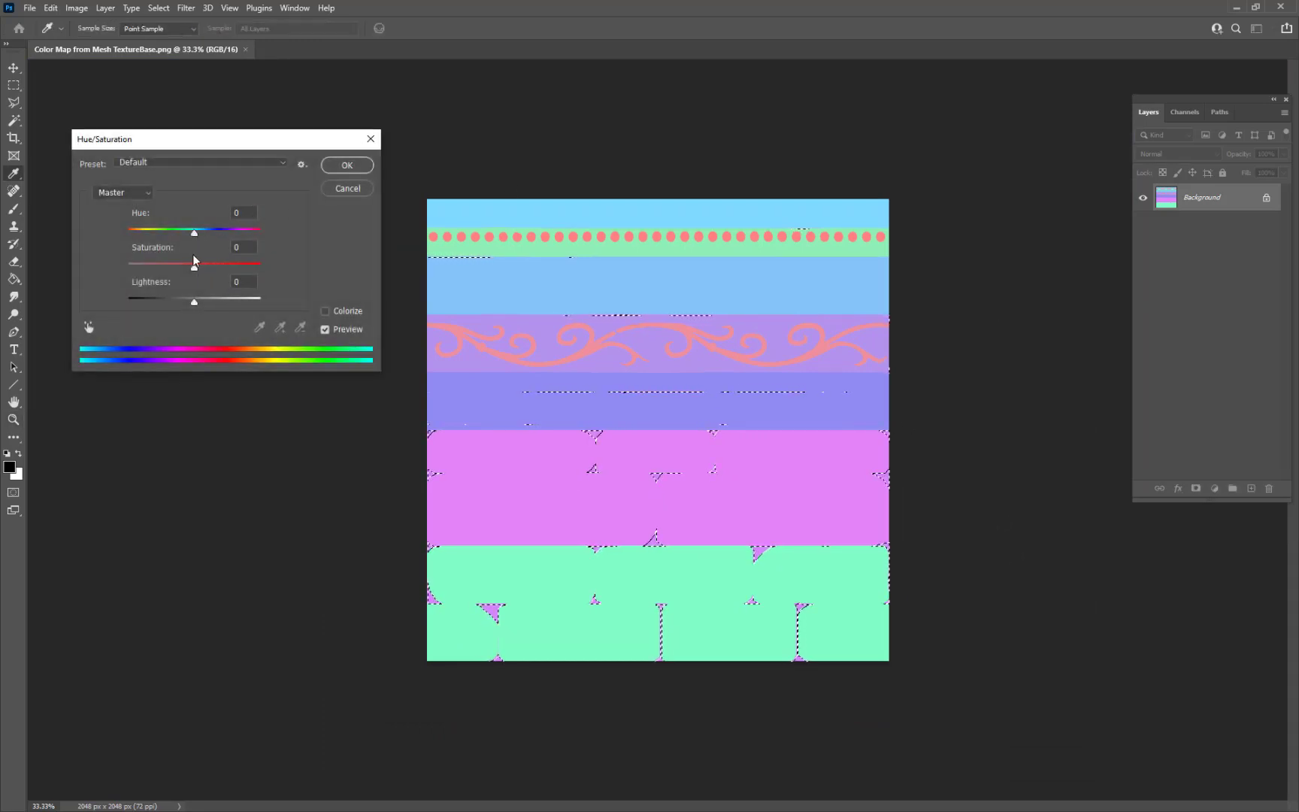
left_click_drag(196, 237, 148, 236)
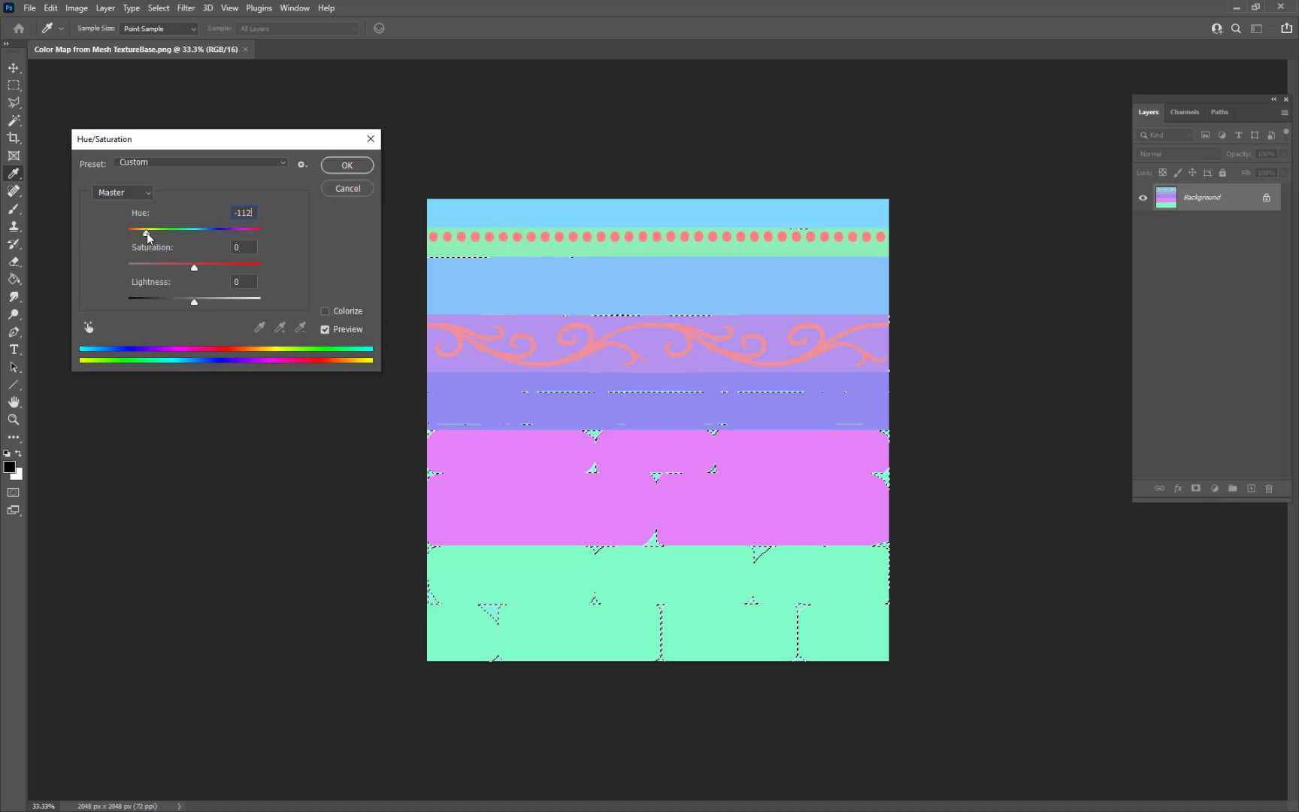
left_click(325, 311)
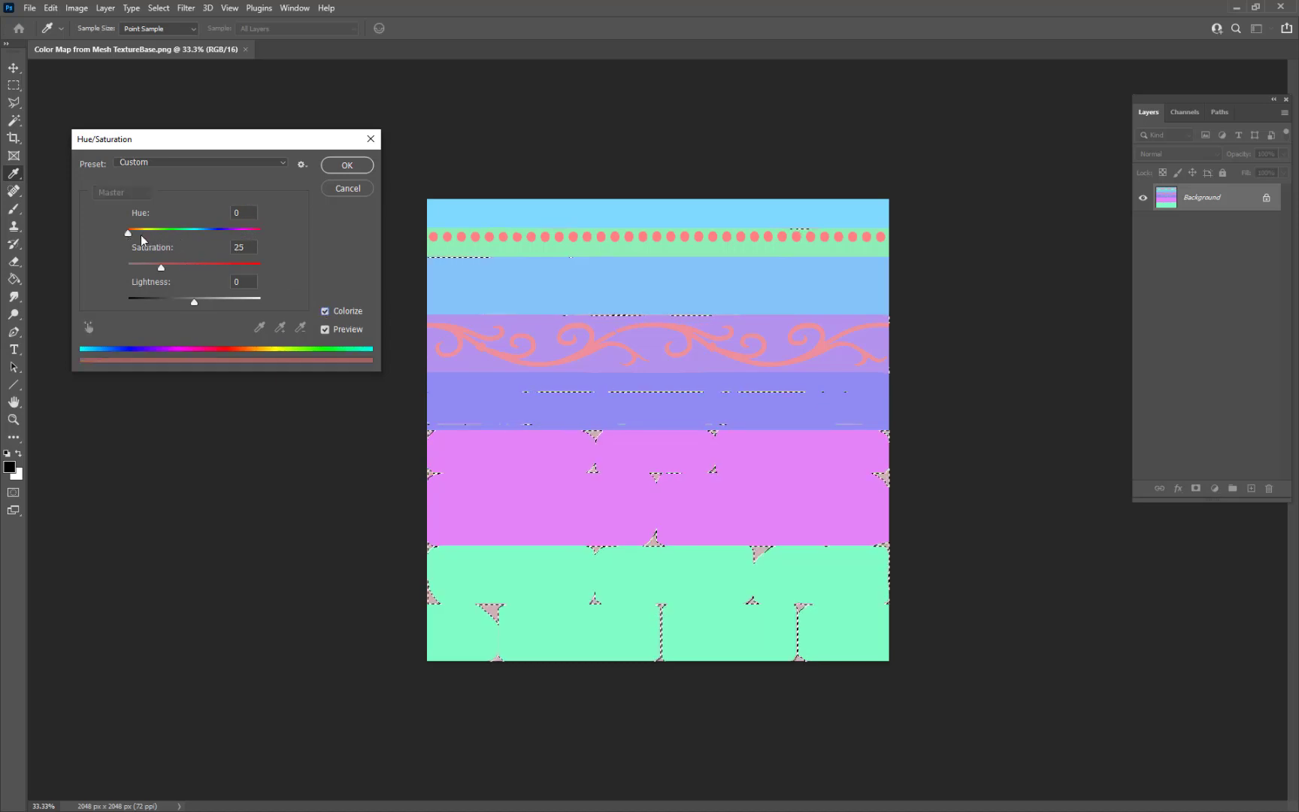
left_click_drag(128, 232, 260, 269)
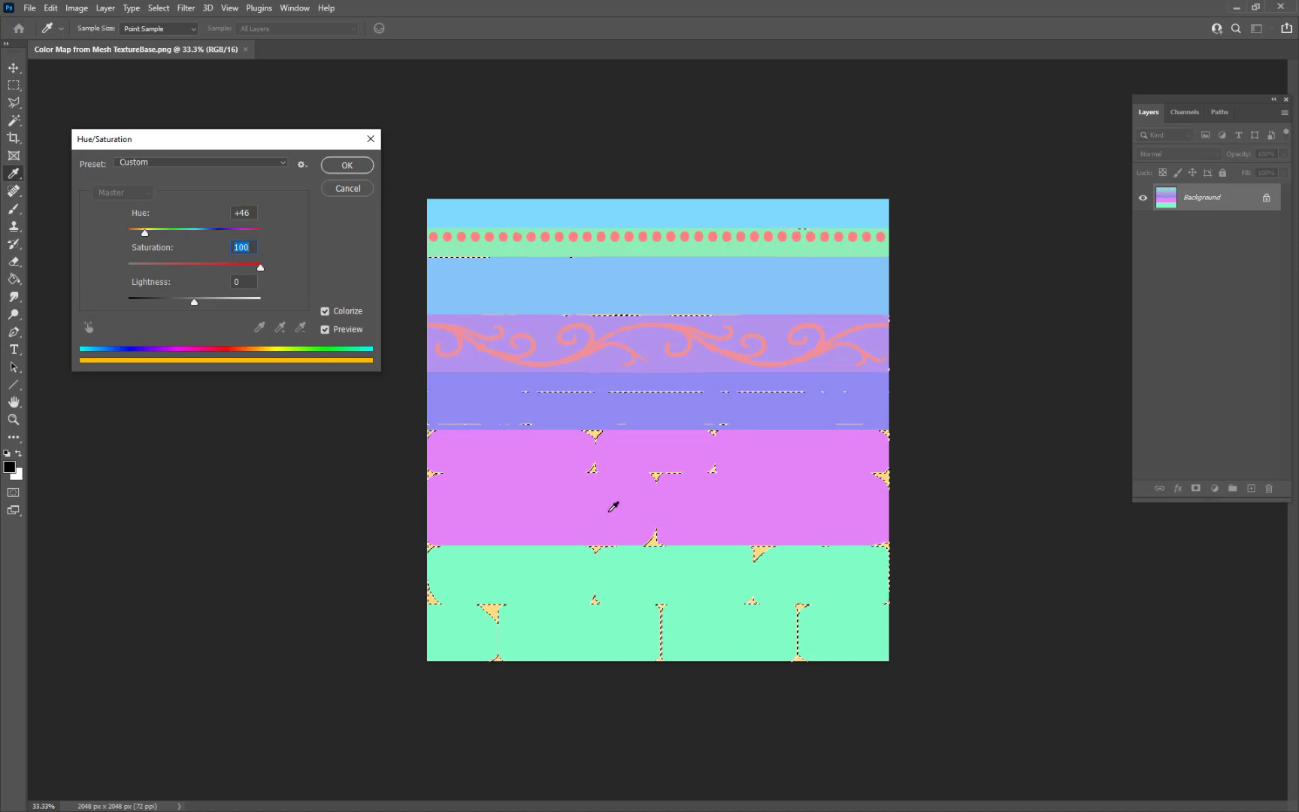
left_click(346, 165)
key("z")
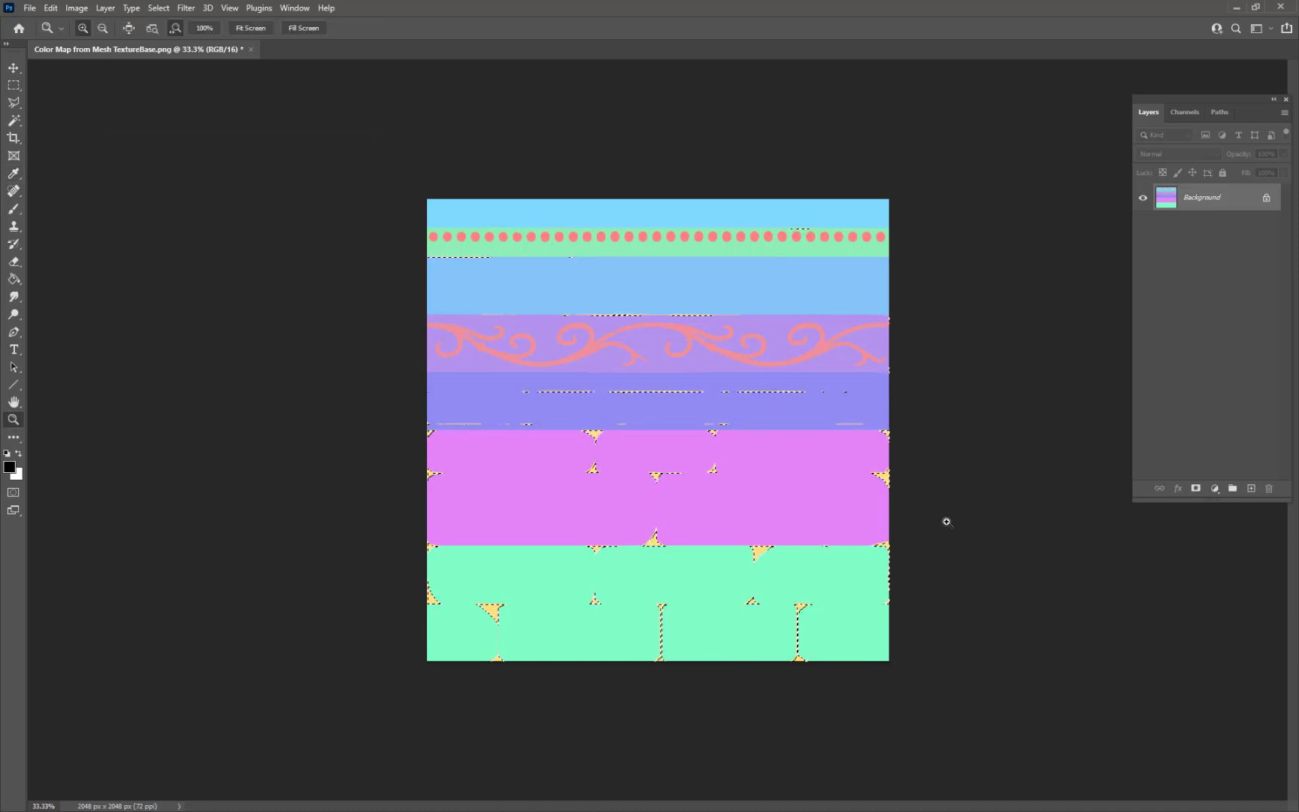
Step: Deselect the recolored gaps, save the color map PNG, and switch back to Substance Painter
key("ctrl+d")
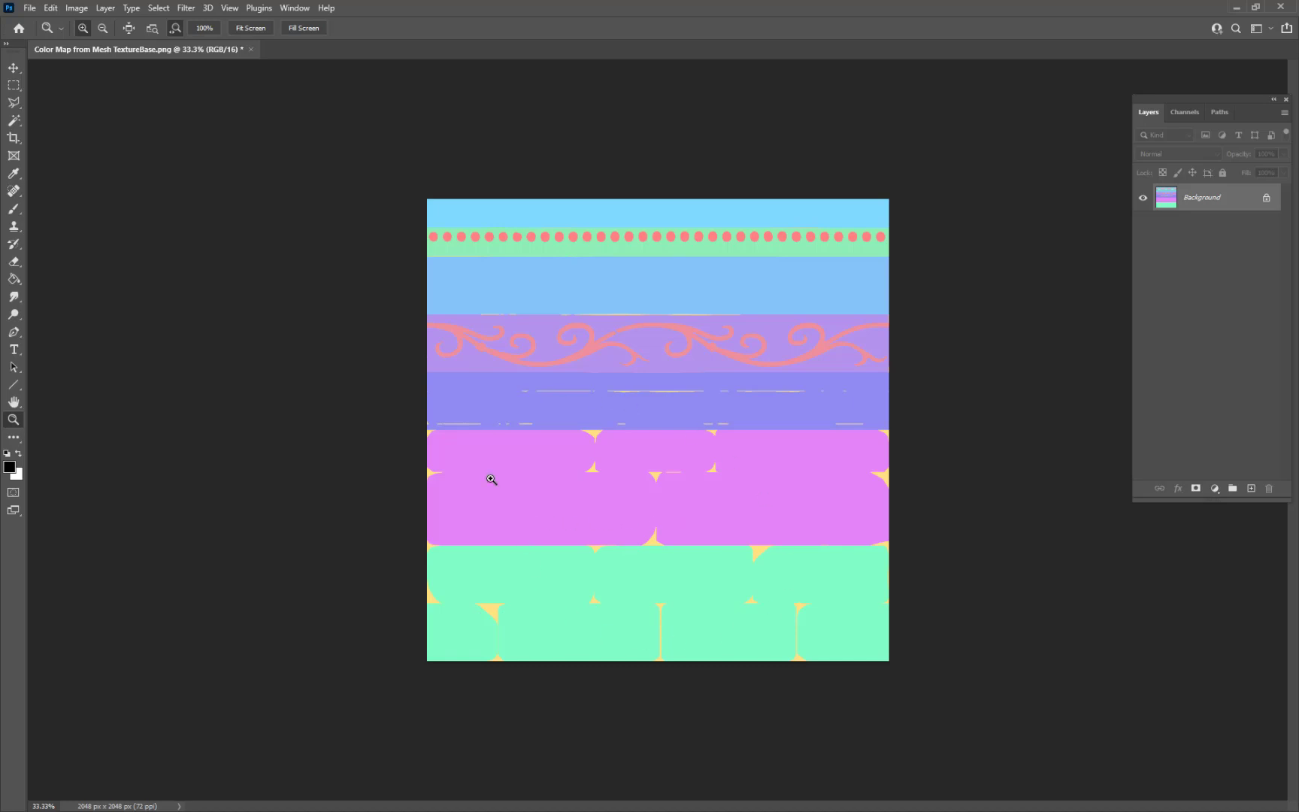
key("ctrl+s")
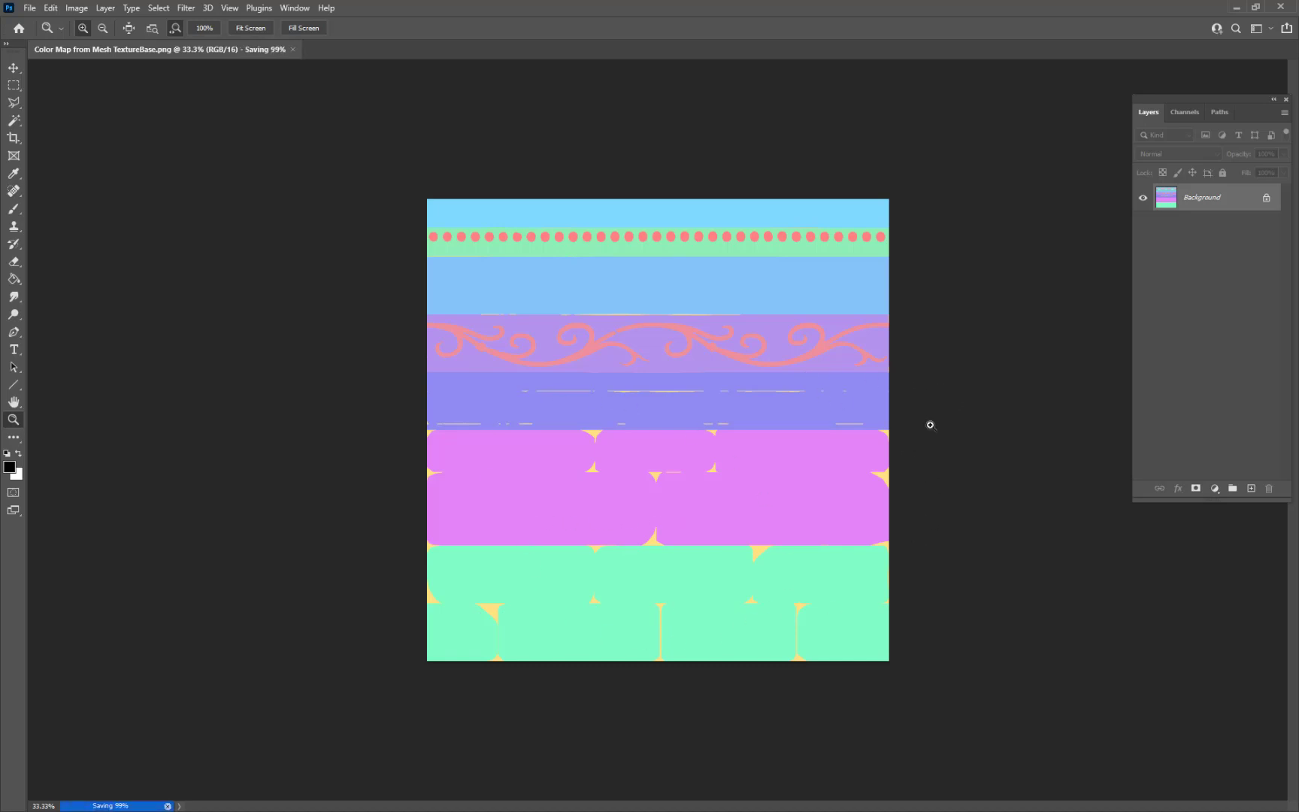
left_click(1233, 9)
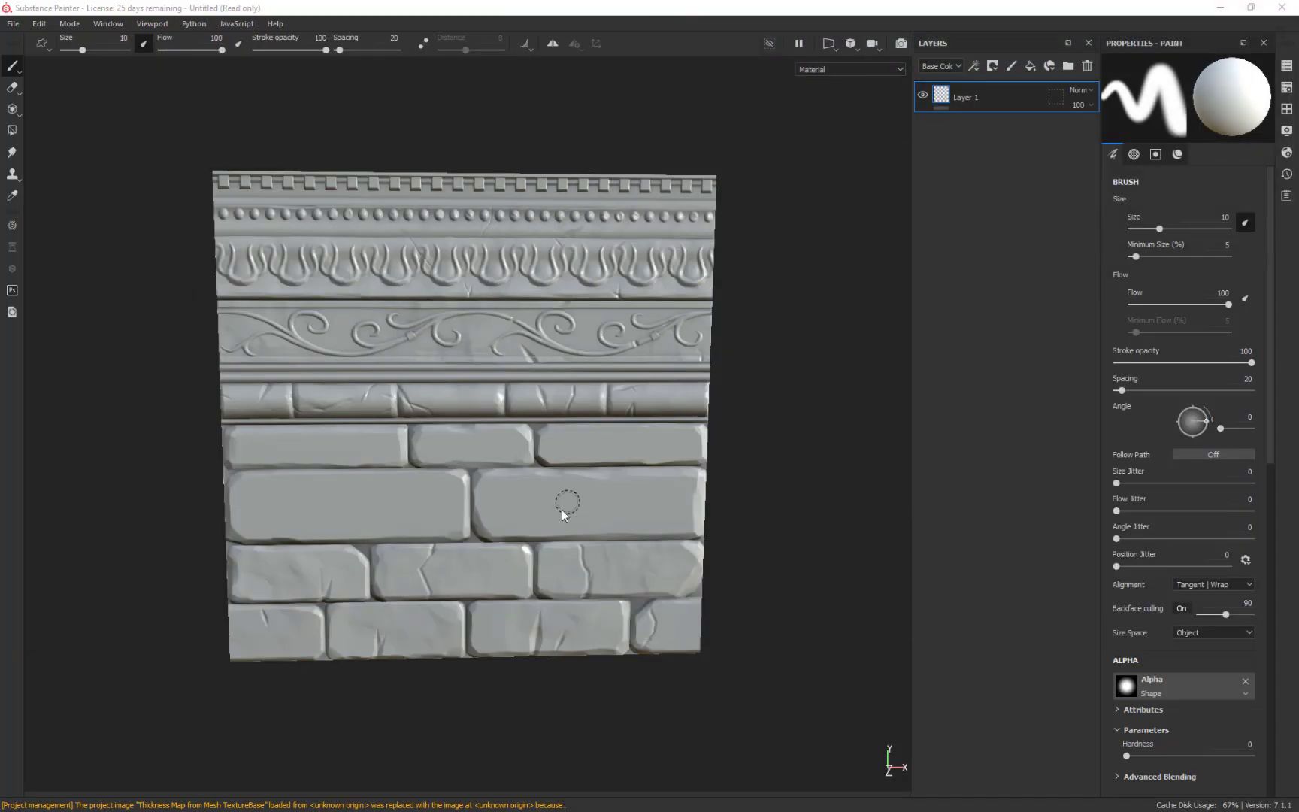
Step: Import the edited Color Map from Mesh TextureBase.png into the current session as a texture
left_click(1287, 109)
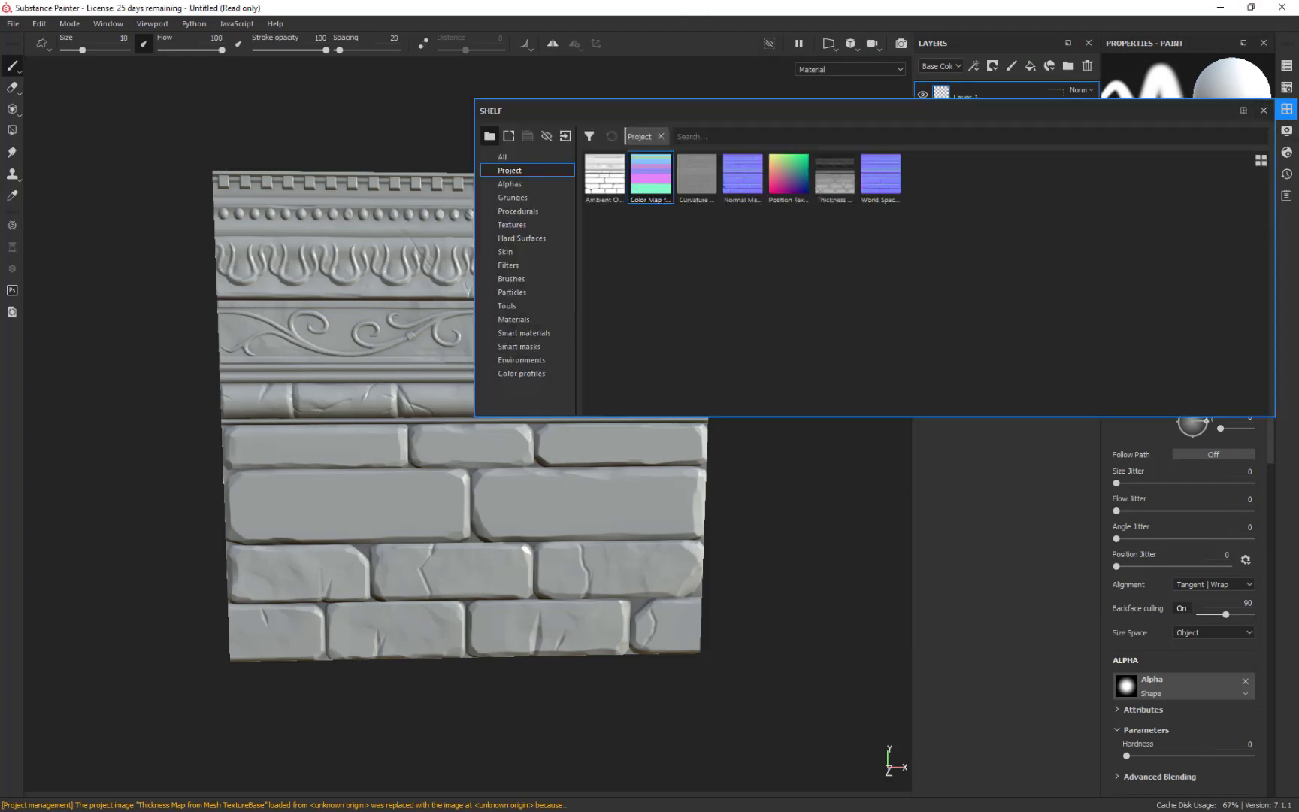
left_click_drag(650, 175, 728, 312)
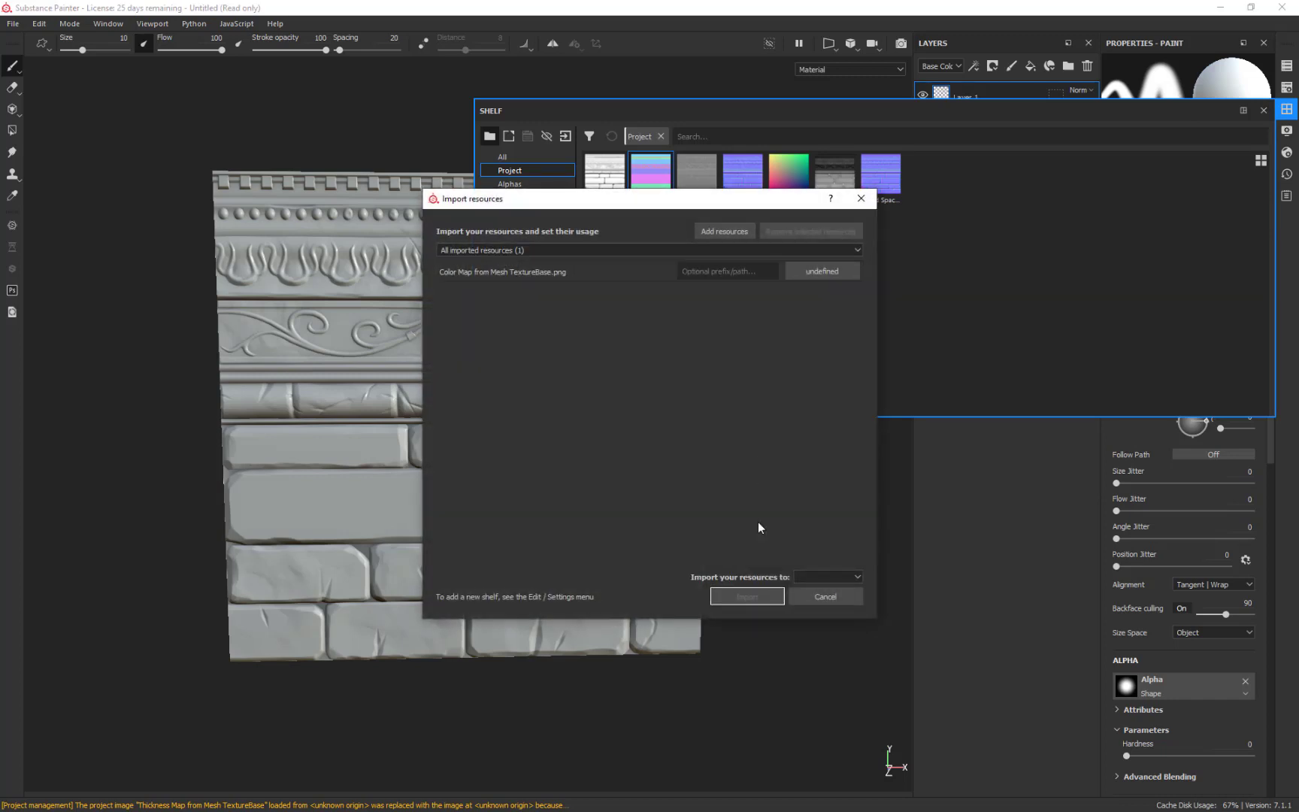
left_click(847, 275)
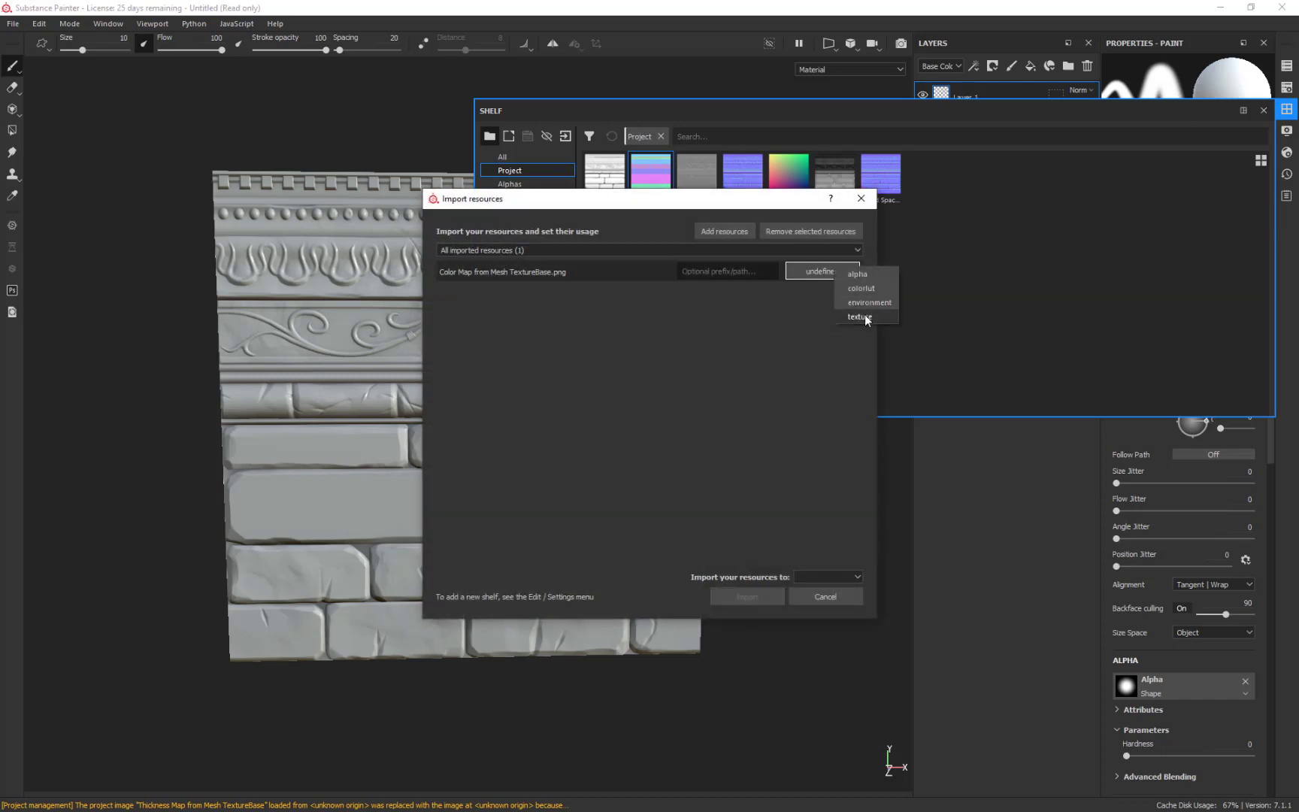
left_click(865, 317)
left_click(838, 579)
left_click(812, 592)
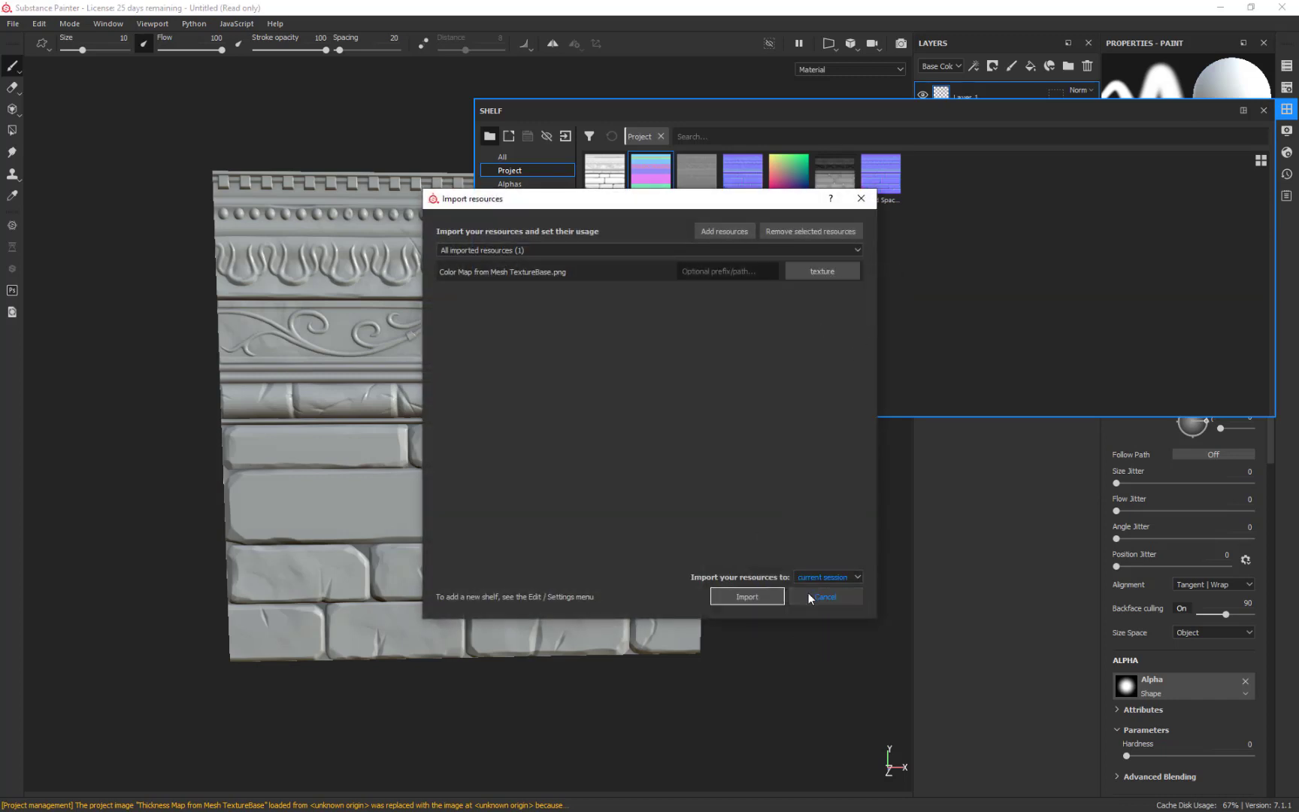
key("Return")
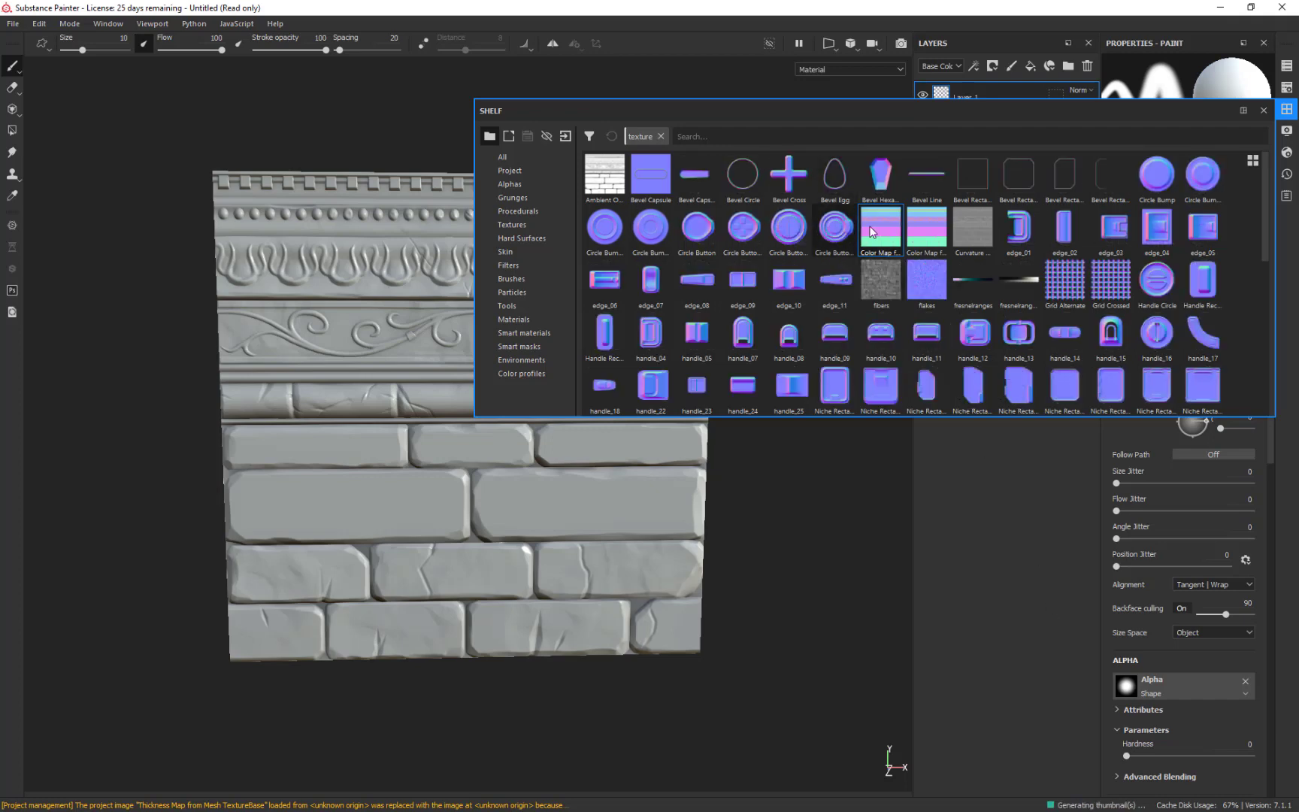
Step: Try to assign the imported Color Map from Mesh TextureBase texture to the ID mesh map in the texture set settings
mouse_move(1015, 113)
left_mouse_down()
mouse_move(997, 130)
mouse_move(594, 224)
left_mouse_up()
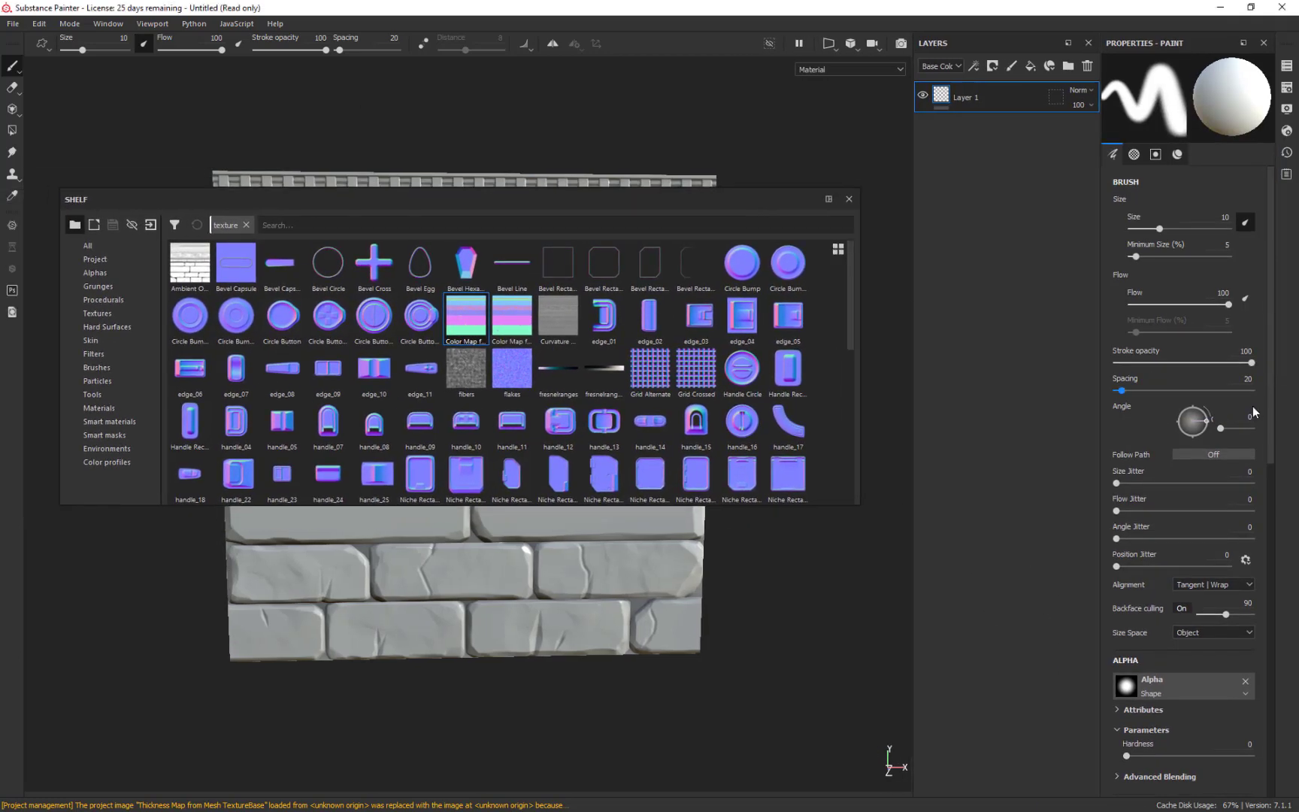
left_click(1287, 88)
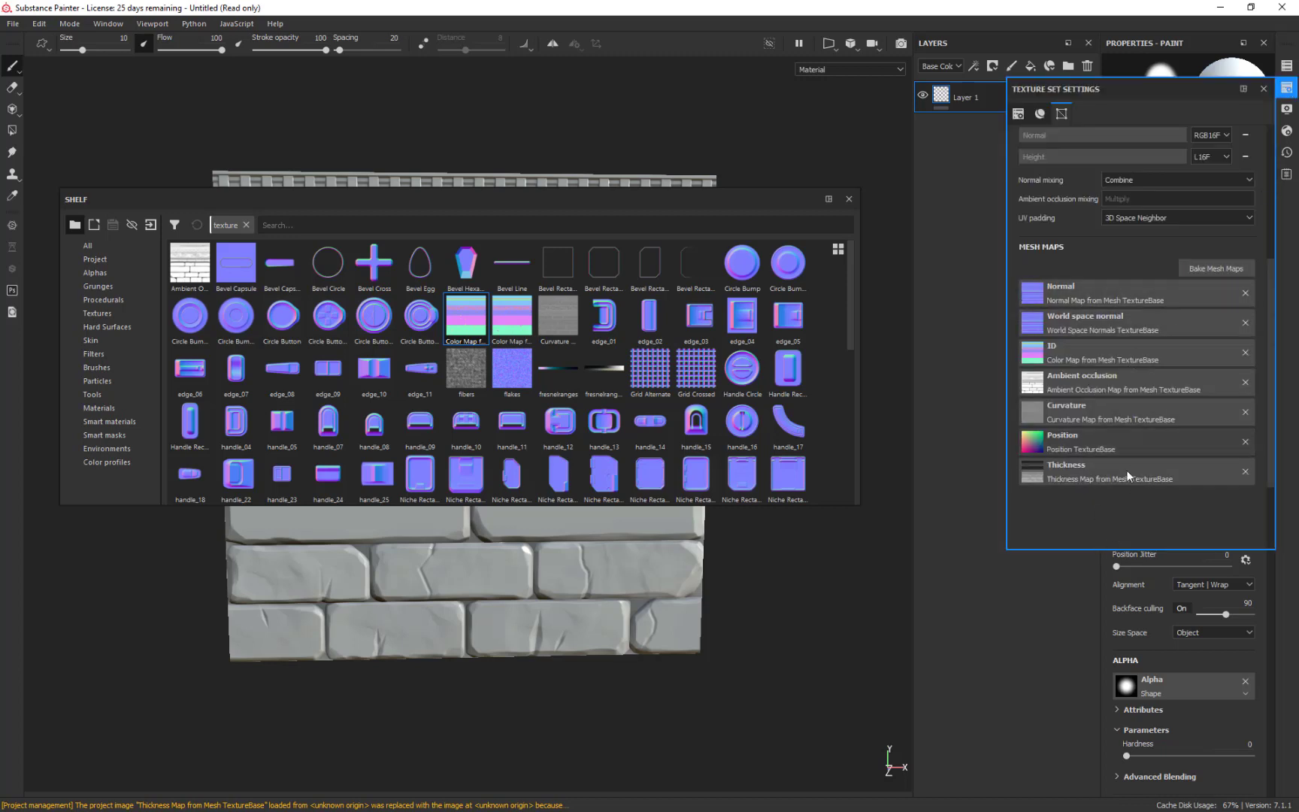
left_click(1034, 355)
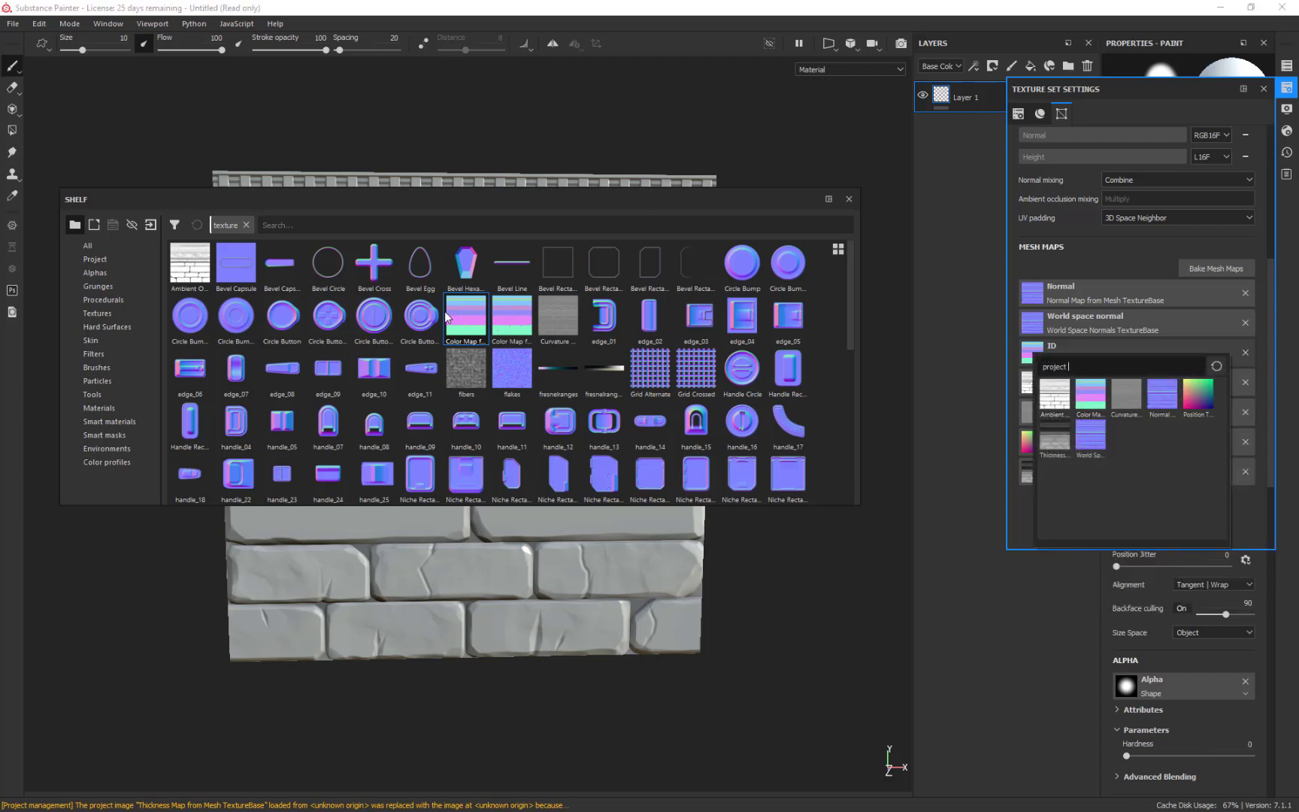
left_click_drag(470, 319, 1040, 349)
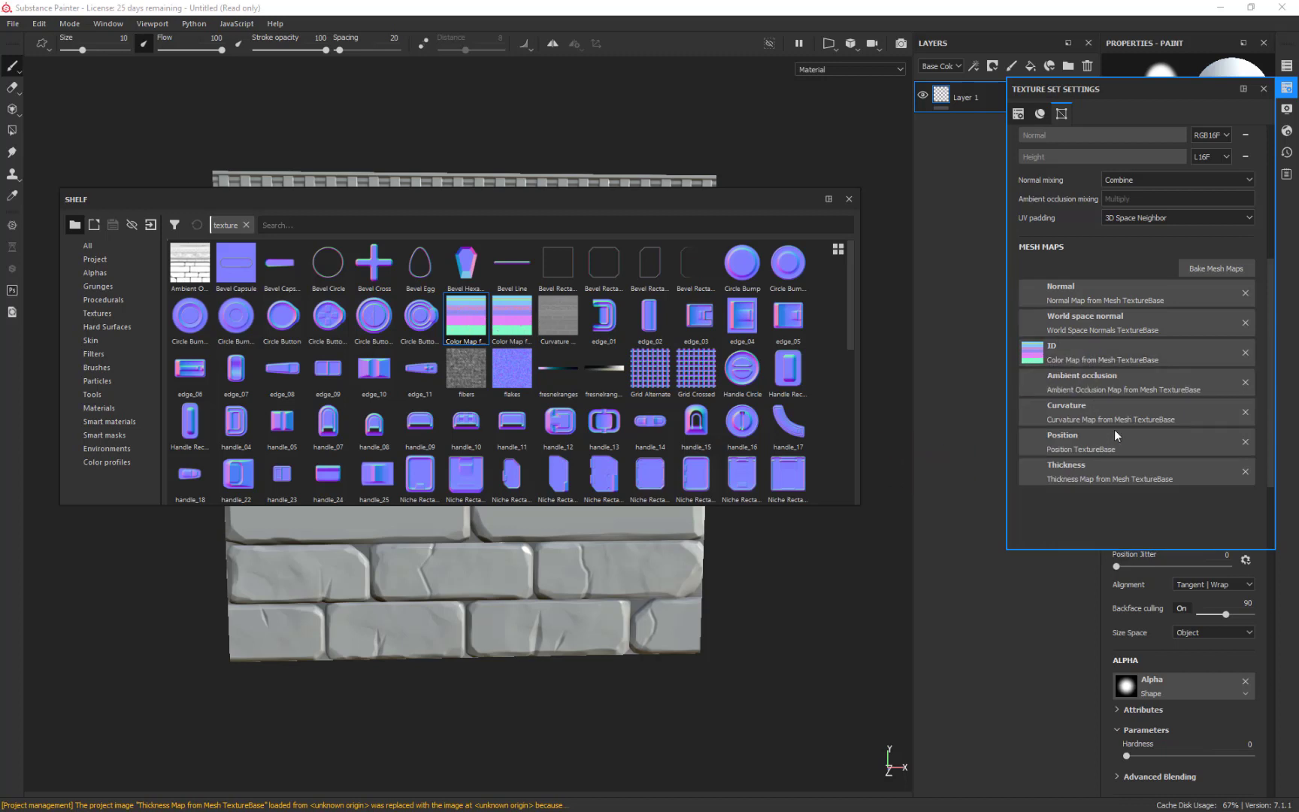
left_click(1030, 356)
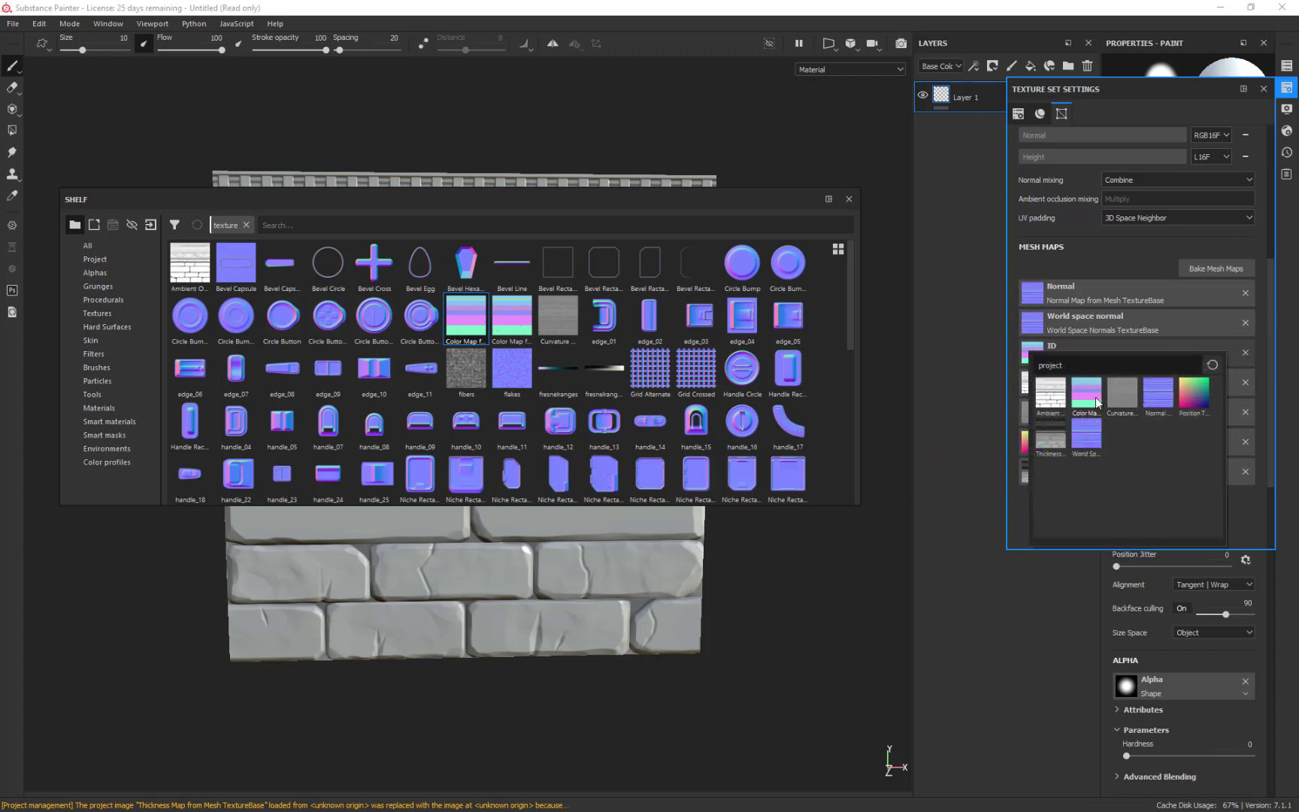
mouse_move(1096, 403)
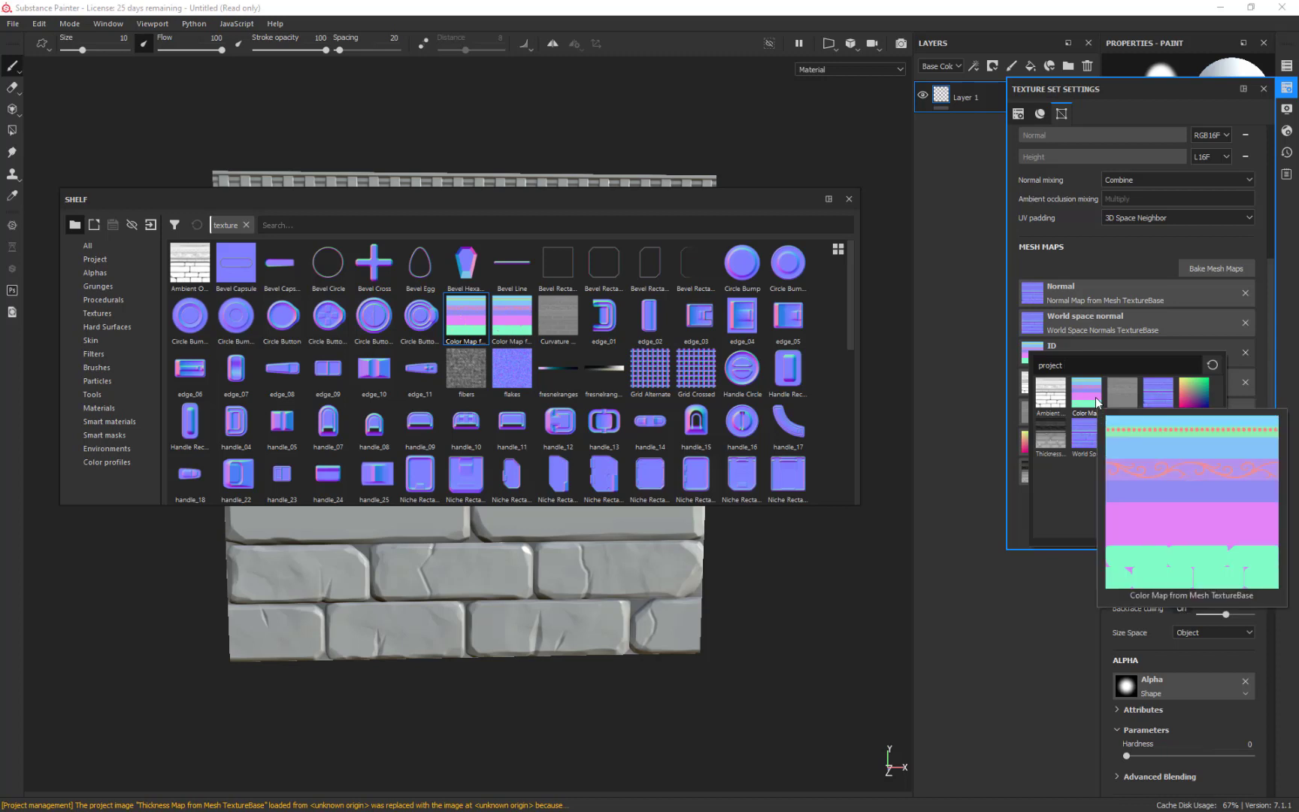
left_click_drag(467, 329, 1075, 352)
left_click(1034, 354)
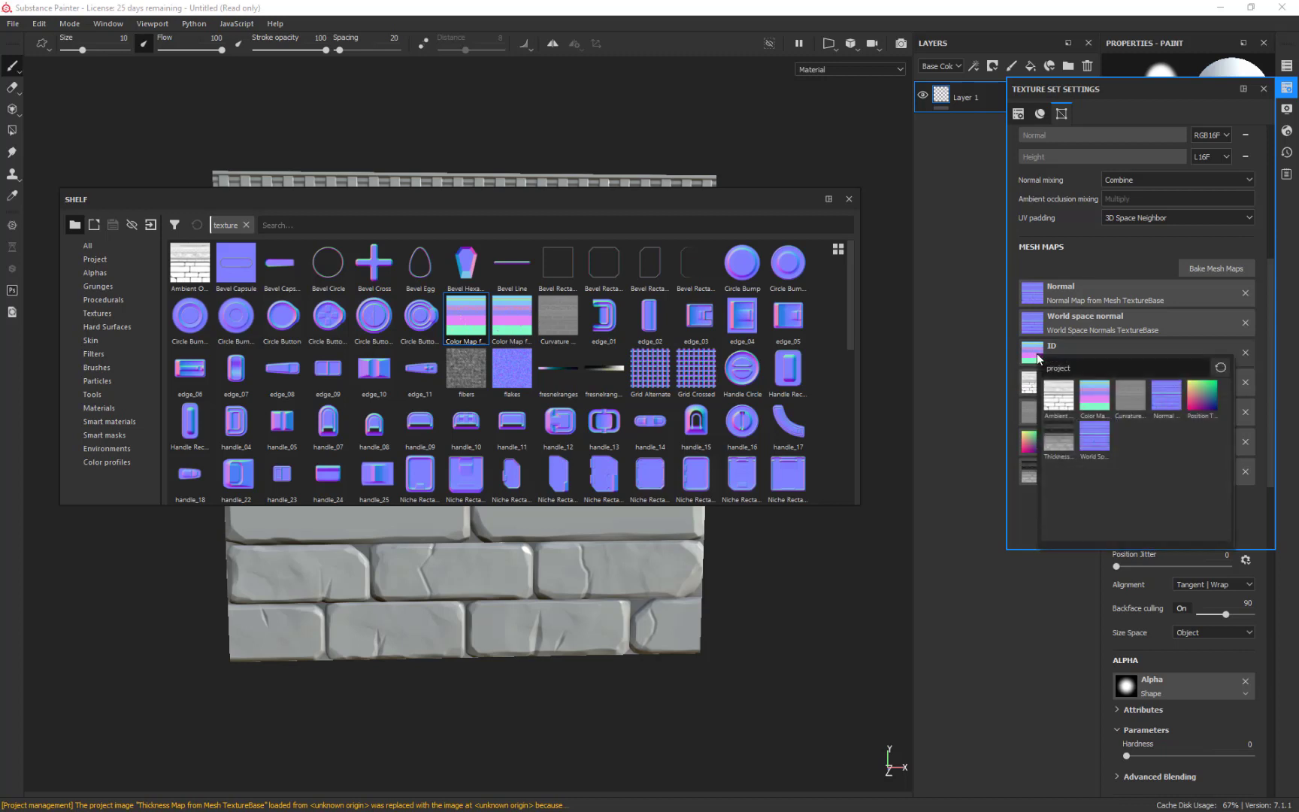
mouse_move(1093, 402)
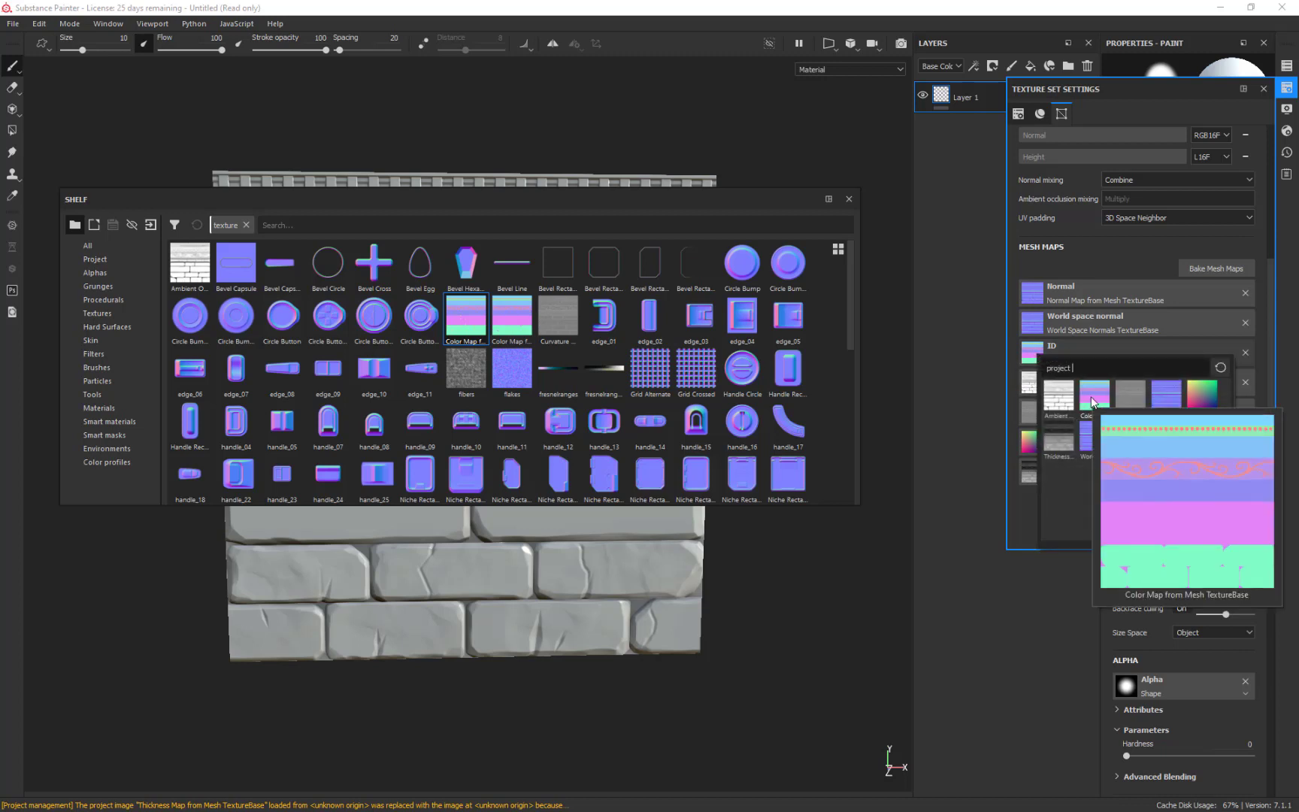
left_click(1094, 399)
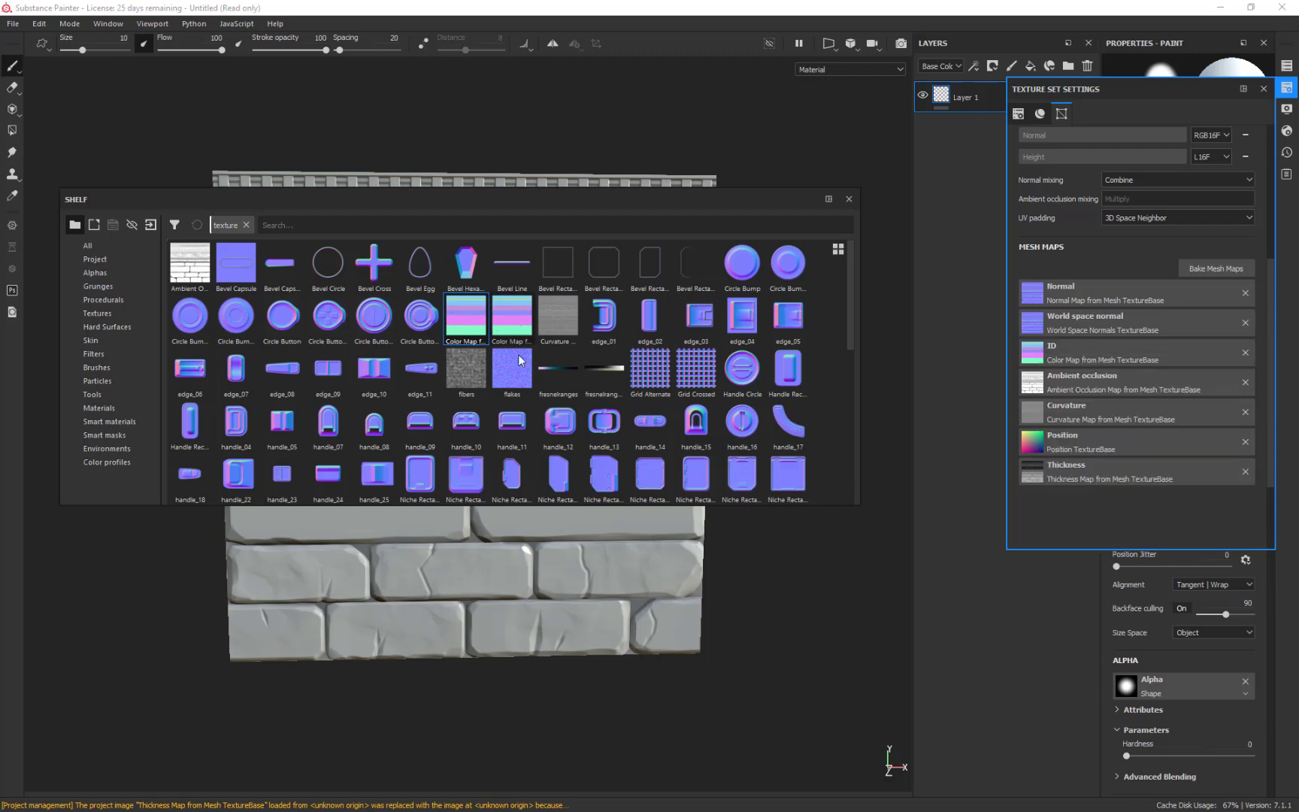
Step: Clear the ID mesh map and try assigning the imported Color Map from Mesh TextureBase texture to it again
left_click(1246, 352)
left_click_drag(466, 316, 1113, 342)
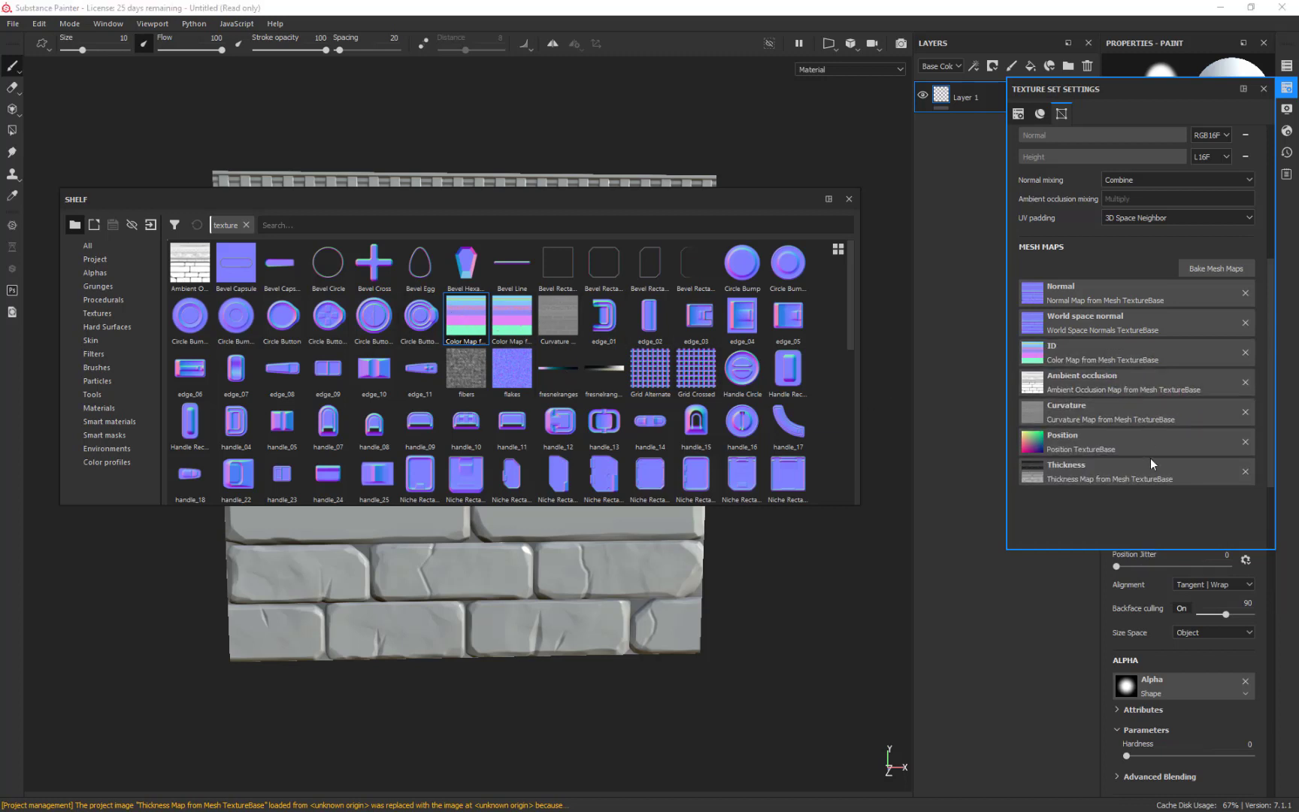
left_click(1038, 360)
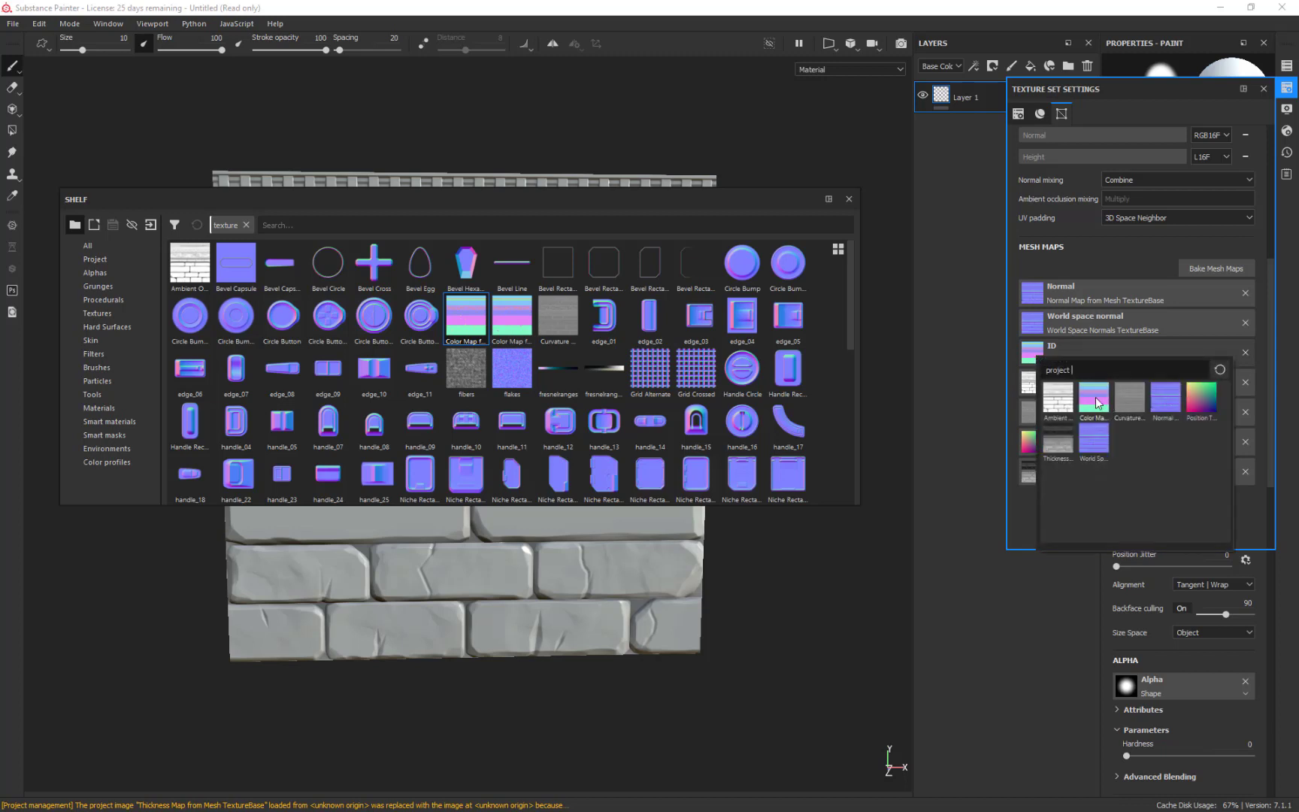
mouse_move(1096, 402)
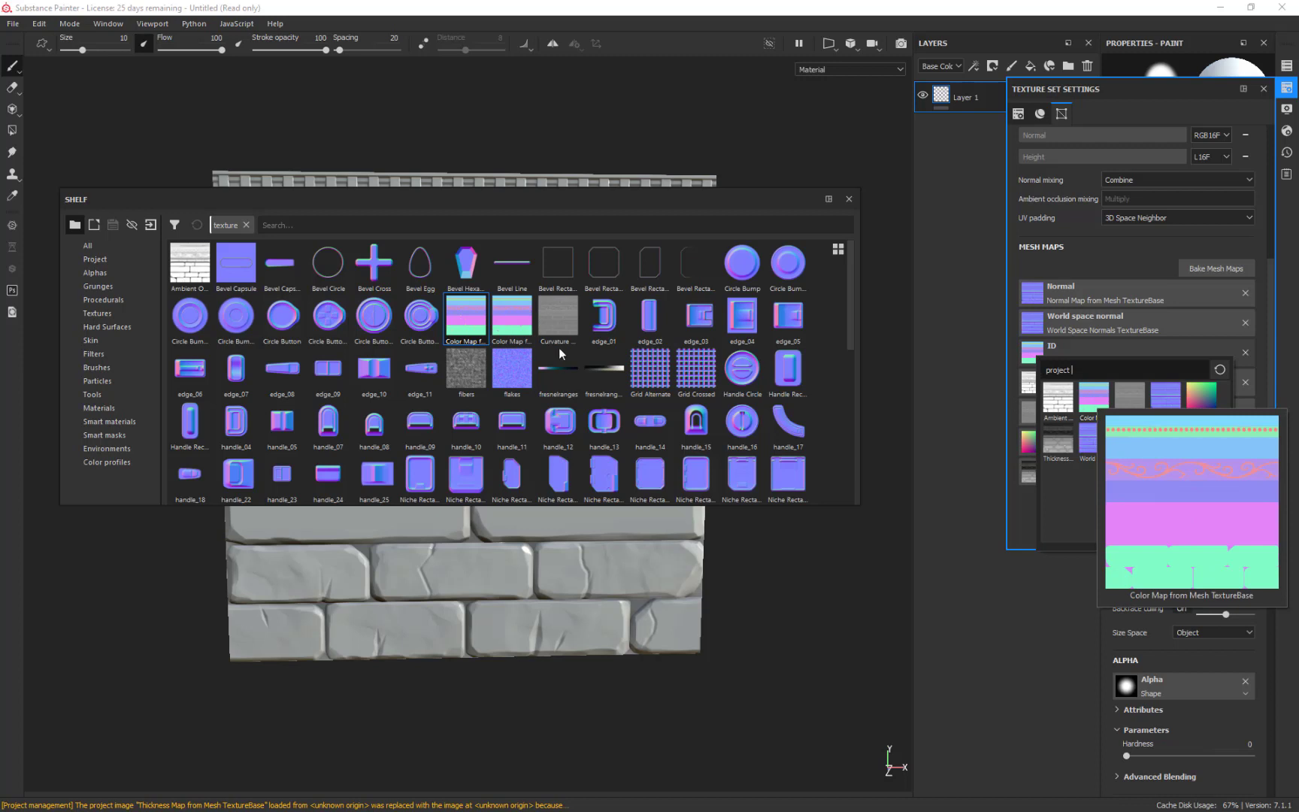
left_click(465, 329)
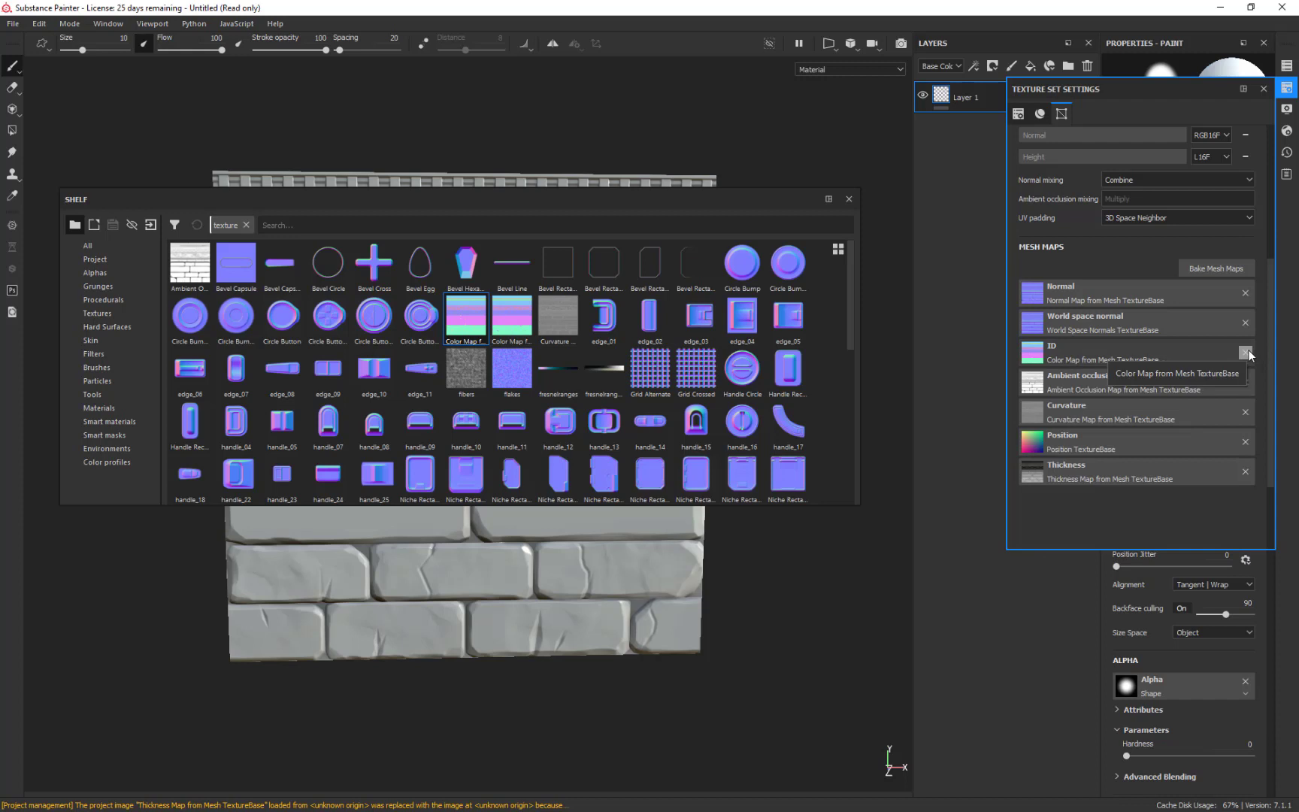
Step: Import the renamed Color Map.png file into the shelf with its usage set to texture
mouse_move(466, 323)
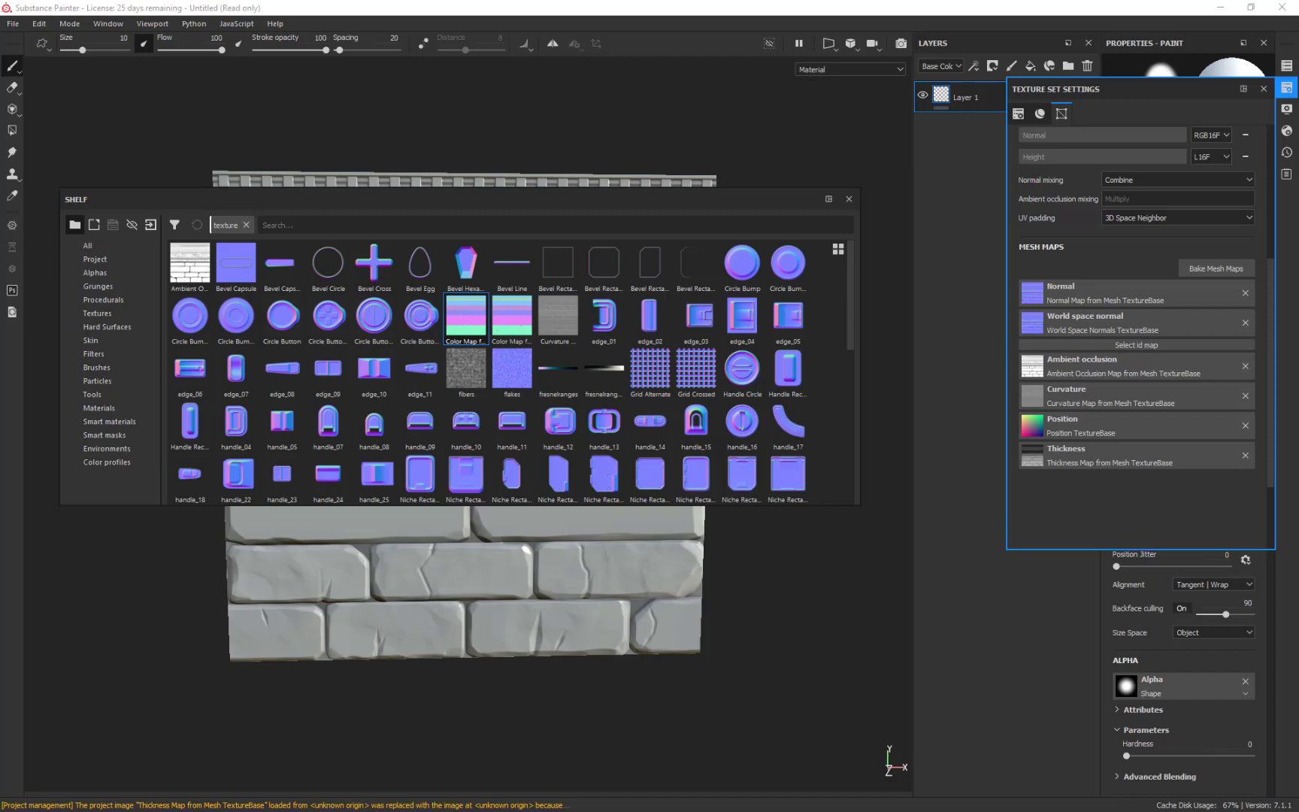
left_click_drag(467, 316, 594, 261)
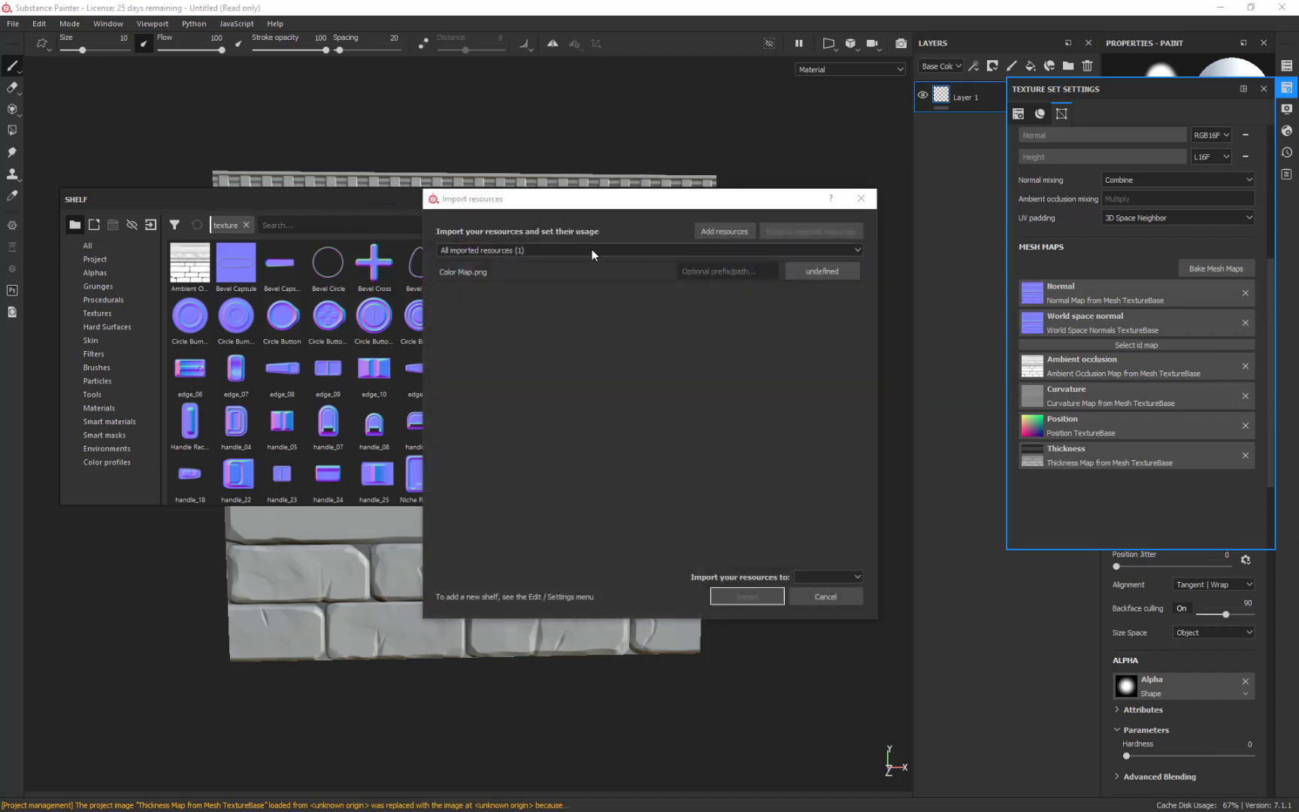
left_click(823, 271)
left_click(857, 324)
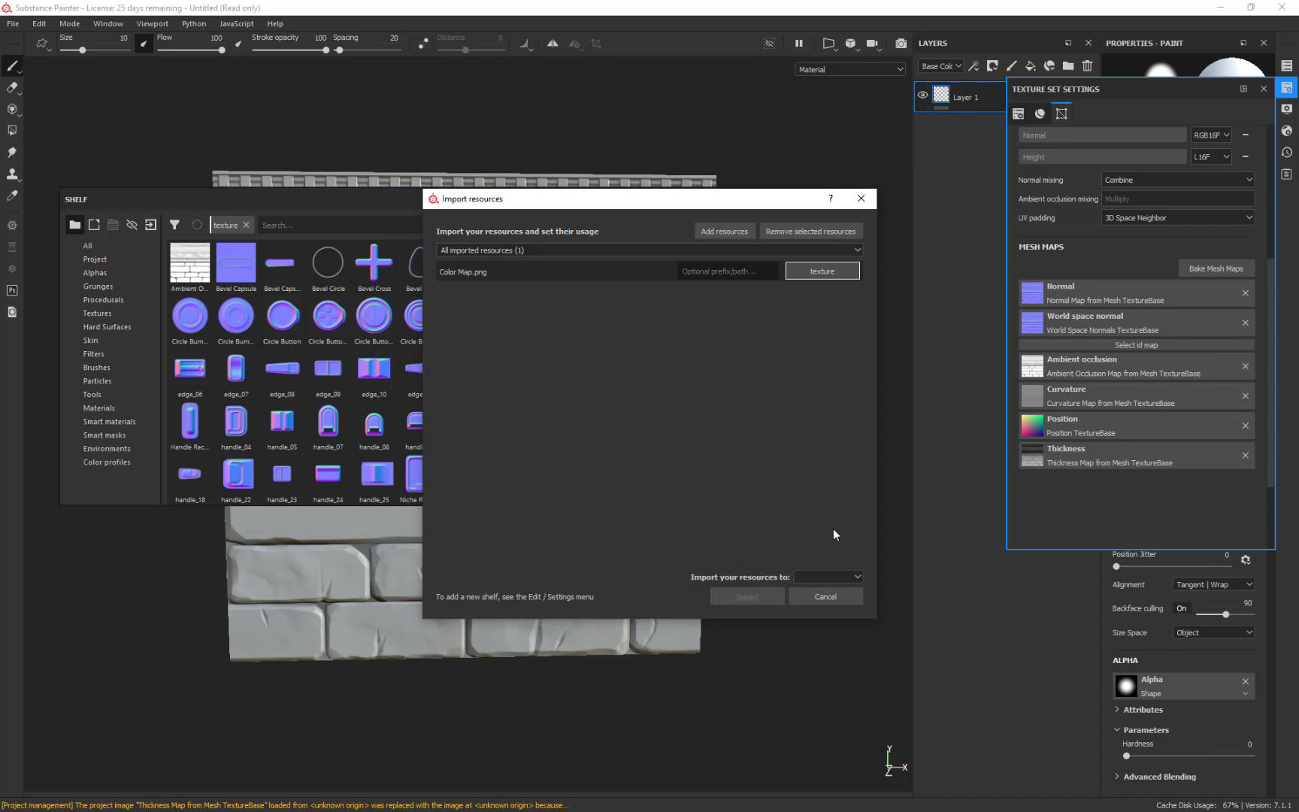
left_click(835, 577)
left_click(827, 635)
left_click(747, 596)
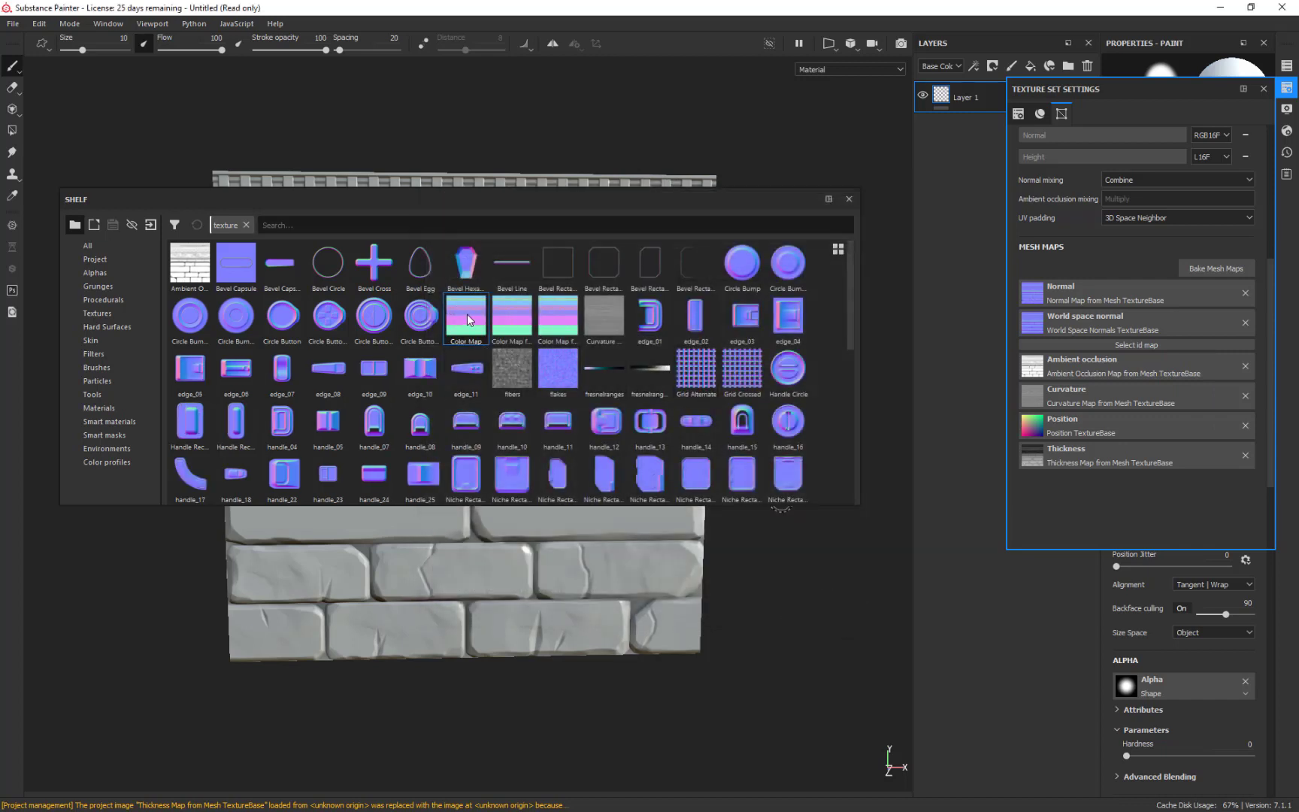
Step: Assign the imported Color Map texture to the ID mesh map and close the shelf and texture set settings
left_click_drag(467, 320, 1061, 353)
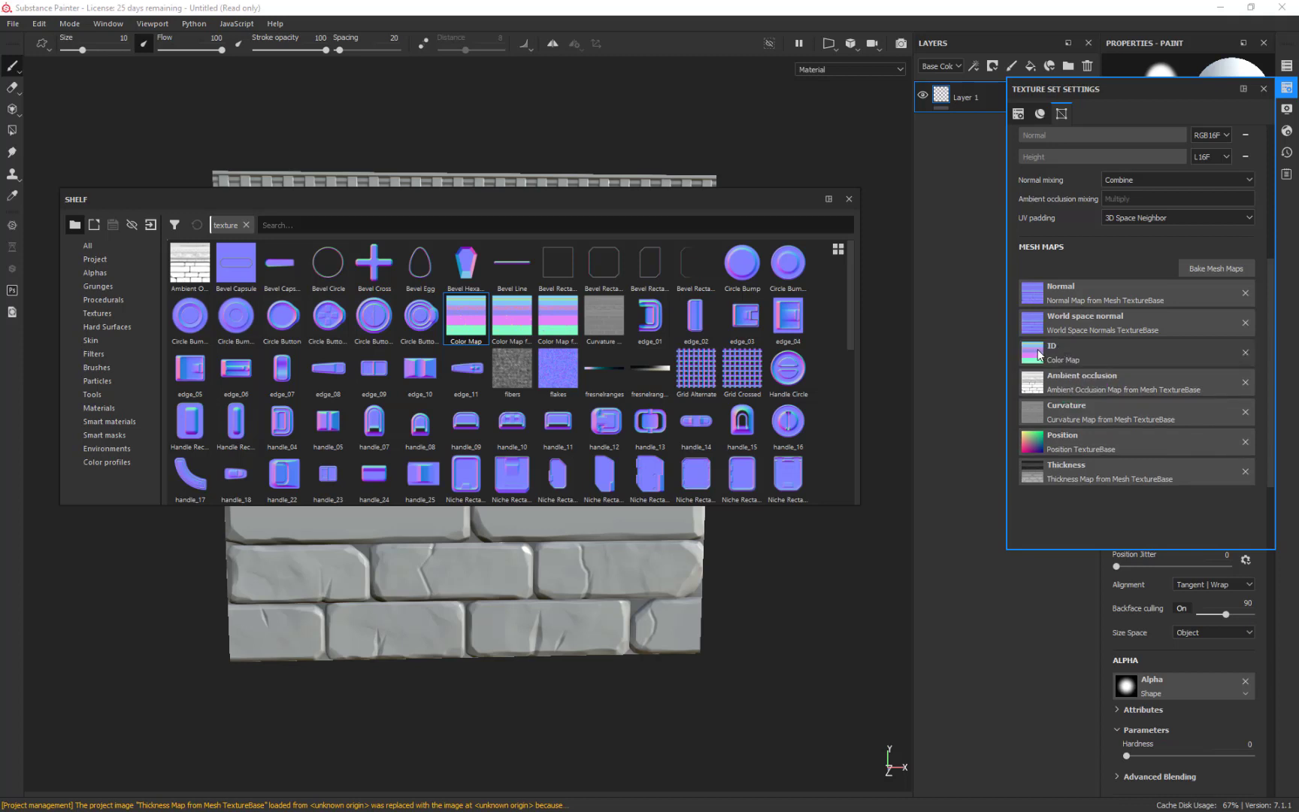
left_click(1040, 354)
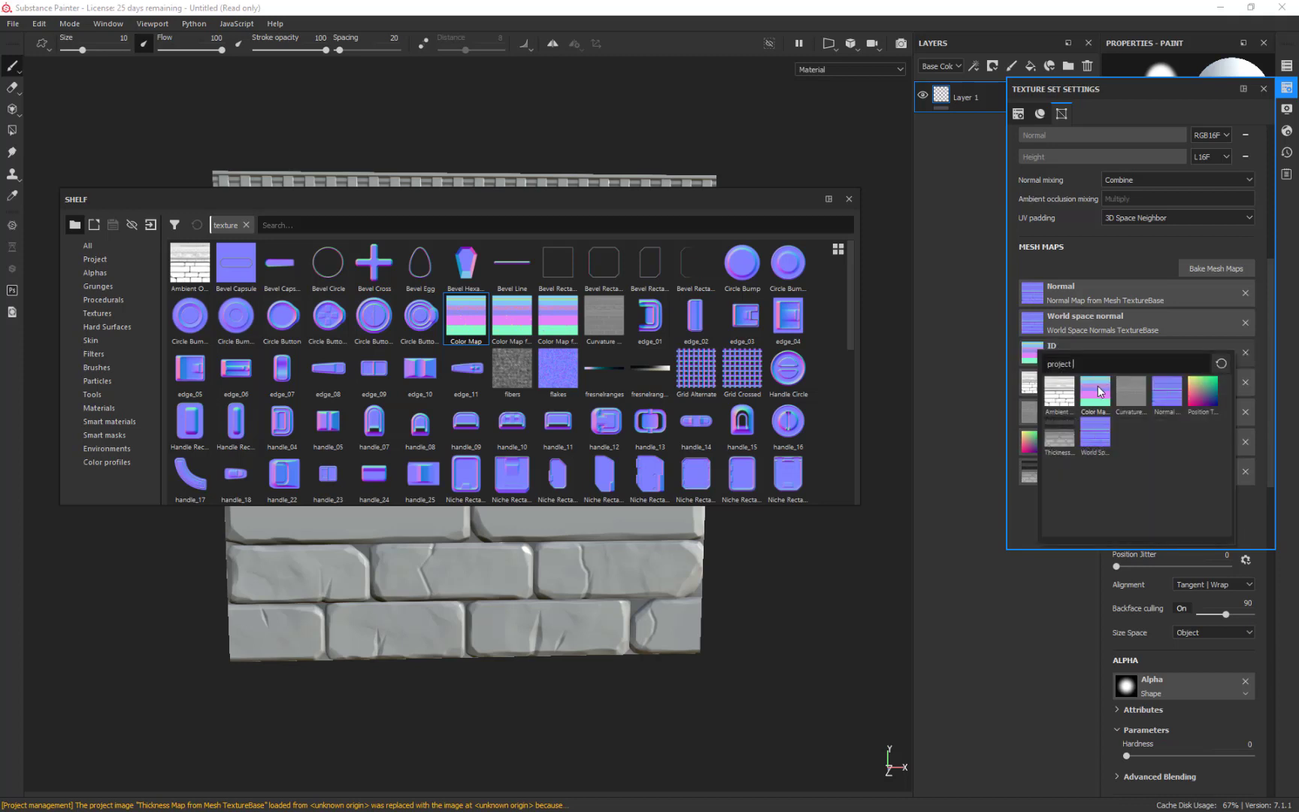
mouse_move(1100, 391)
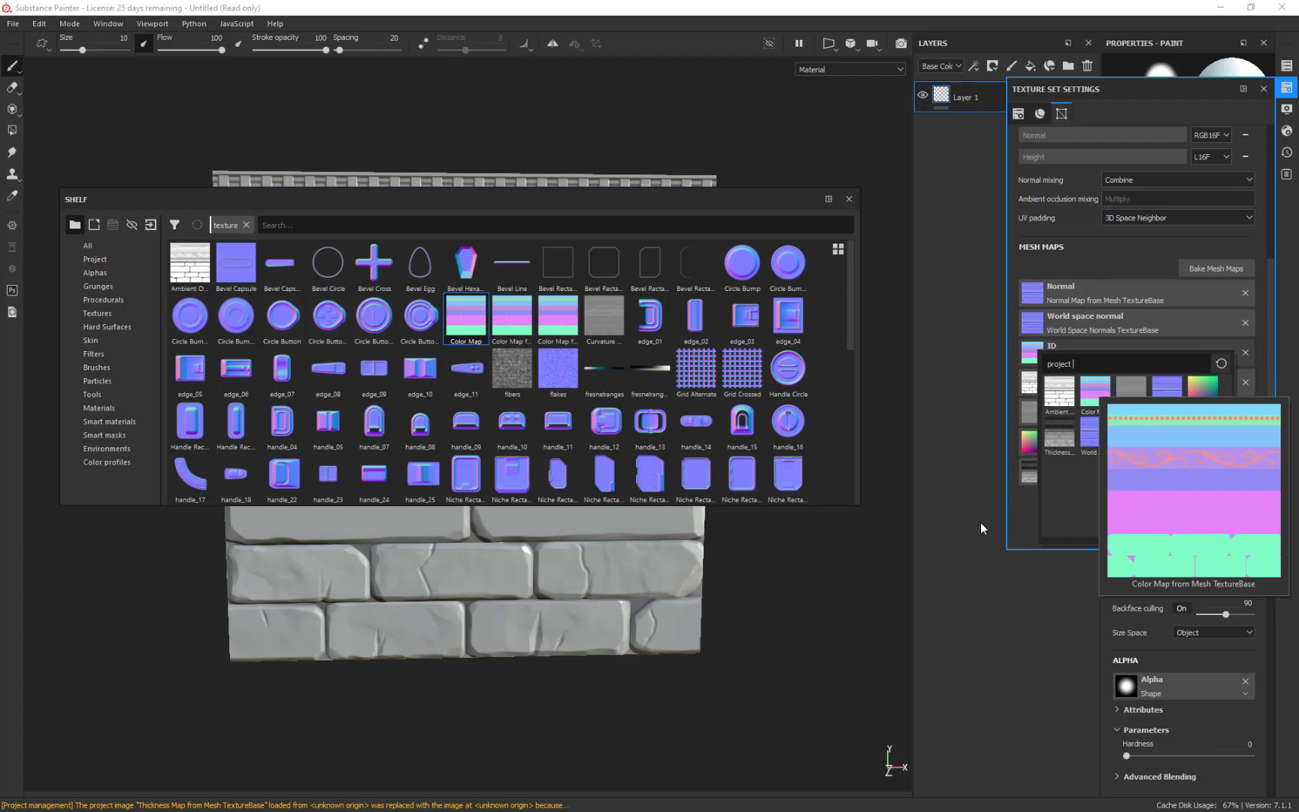
left_click(1098, 391)
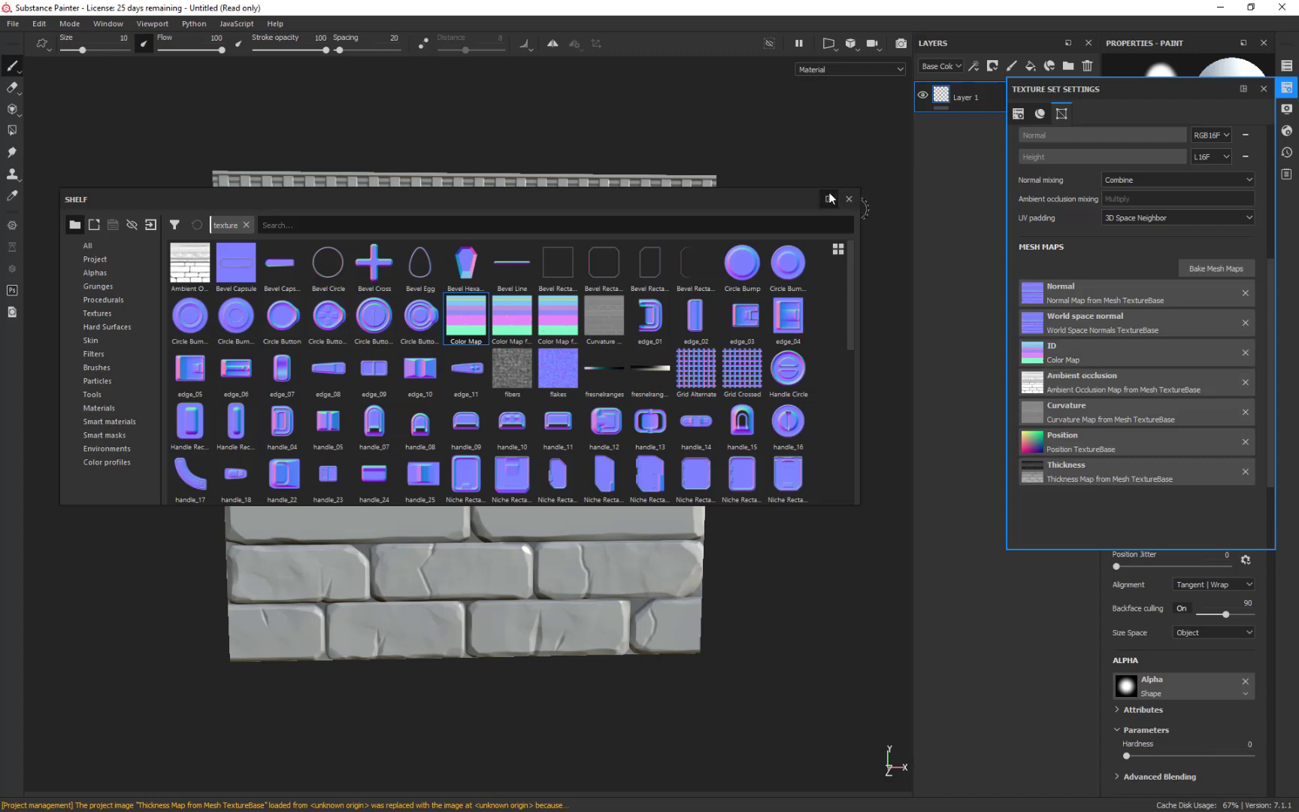
left_click(848, 200)
left_click(1263, 88)
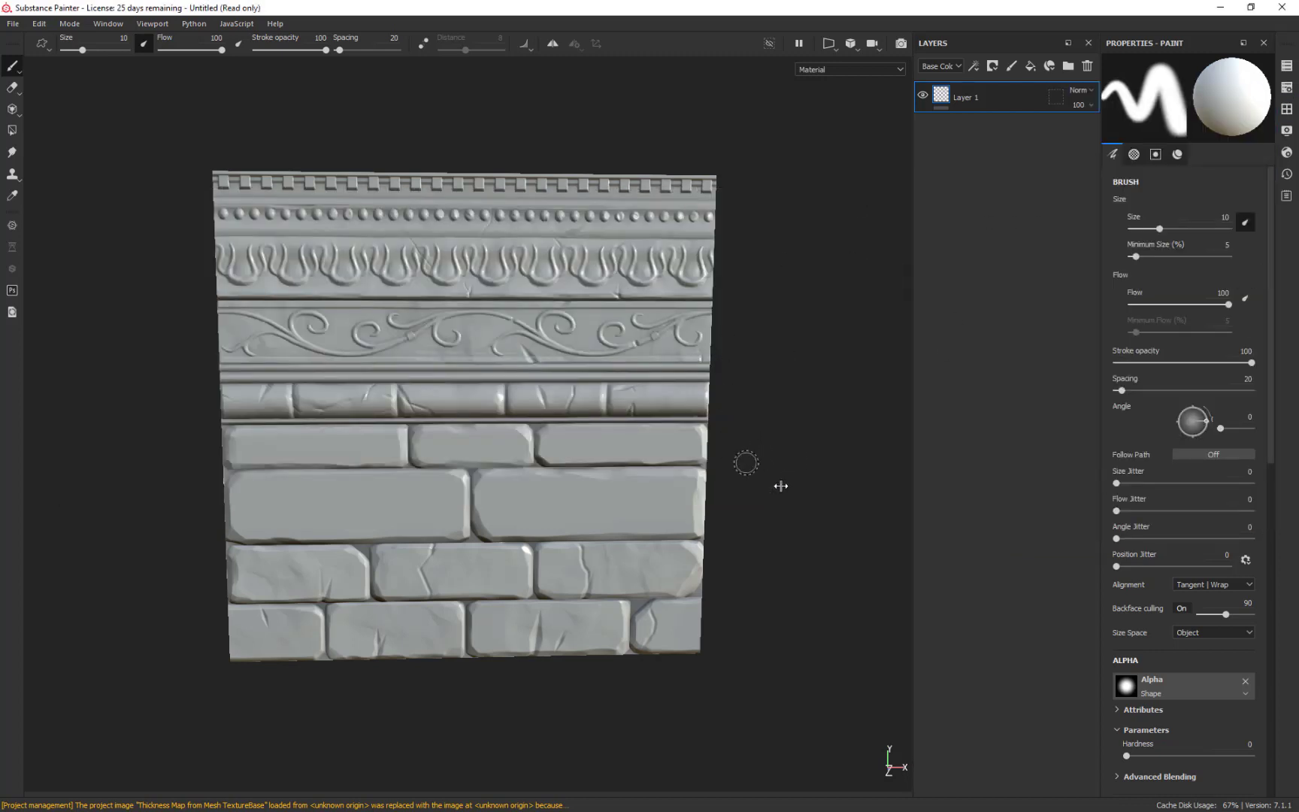
Step: Add a new folder to the layer stack and delete the default Layer 1
left_click_drag(779, 484, 869, 519, "alt")
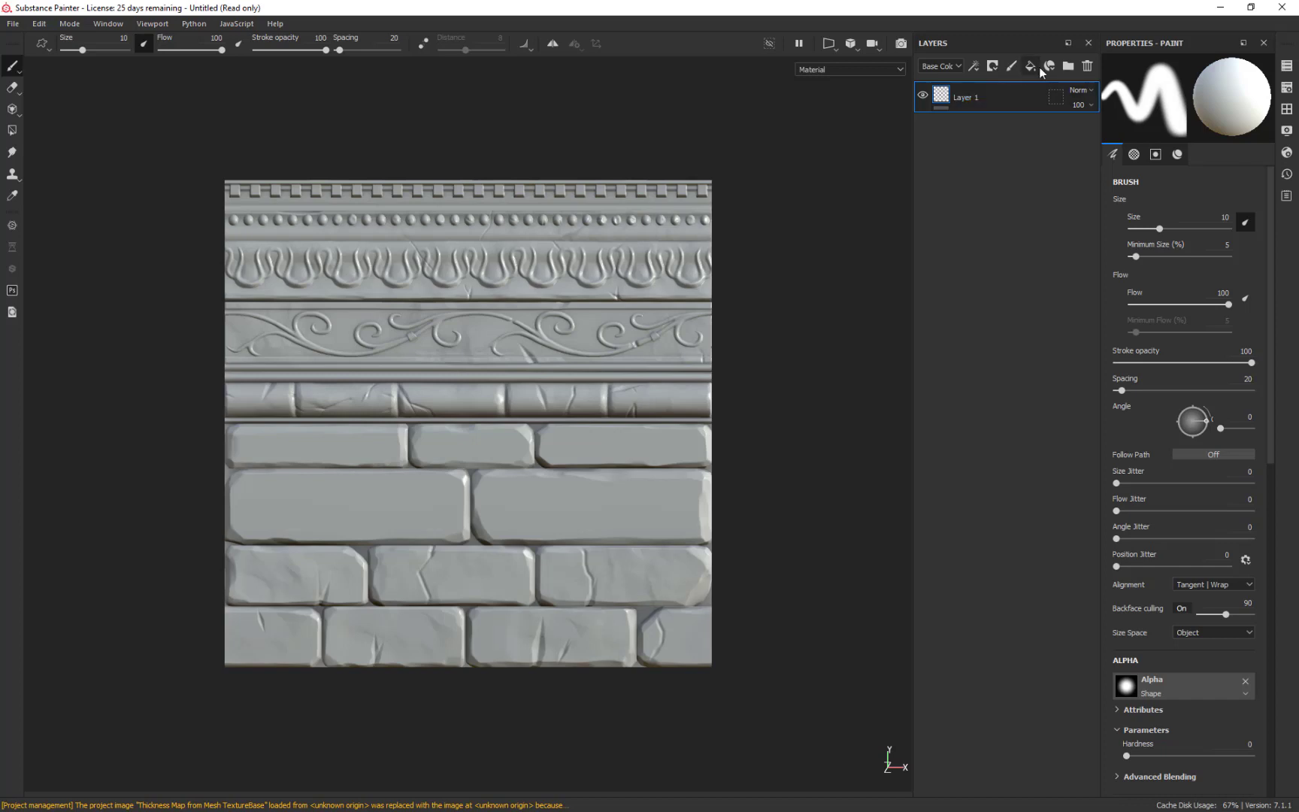
left_click(1068, 66)
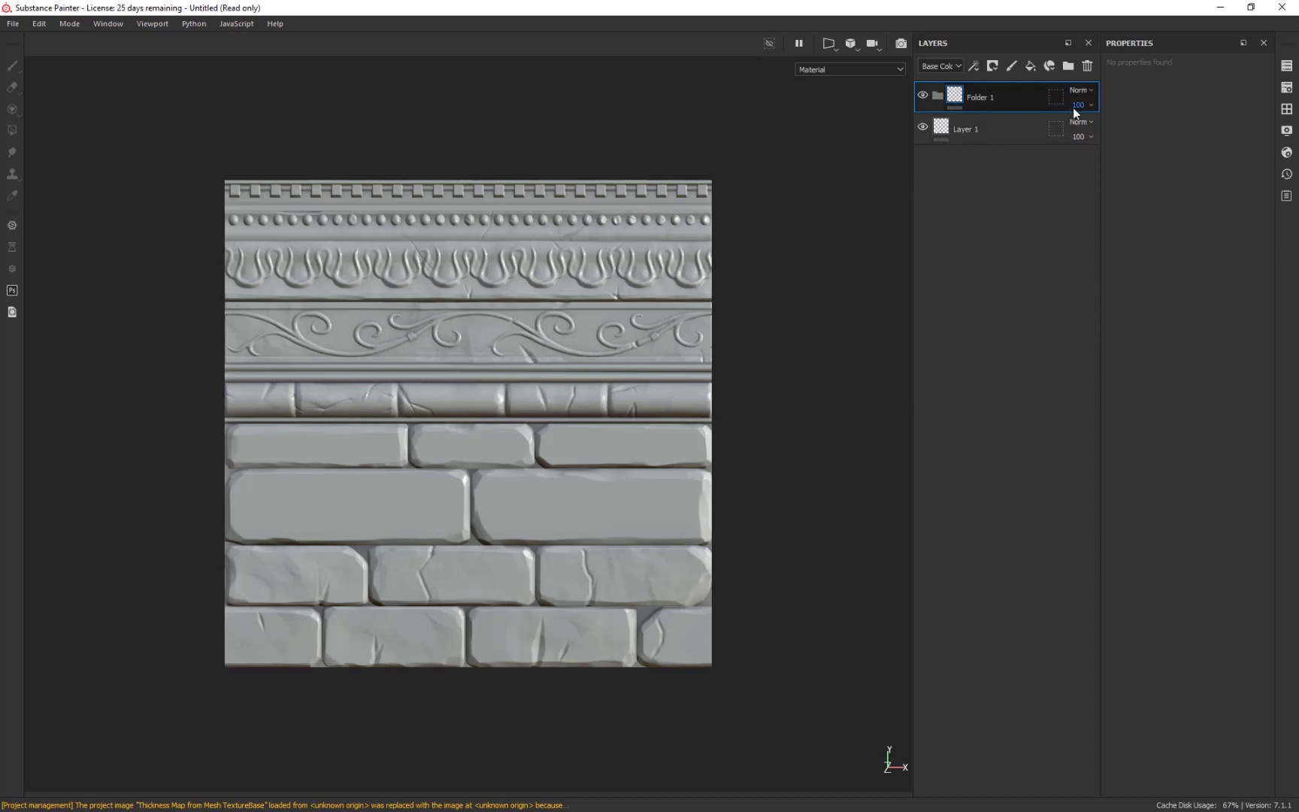
left_click(989, 129)
key("Delete")
Step: Add the Fabric Baseball Hat material as a fill layer and move it inside Folder 1
left_click(1282, 110)
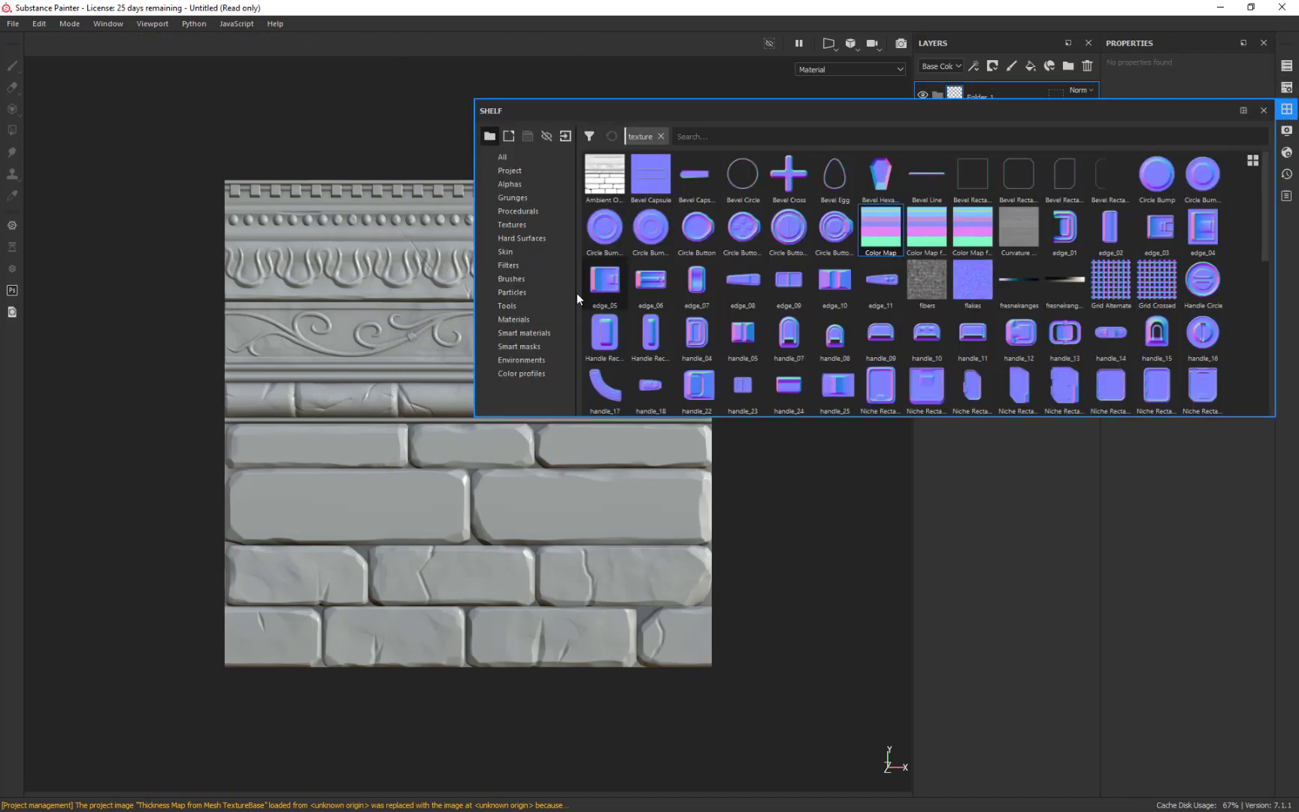
left_click(514, 319)
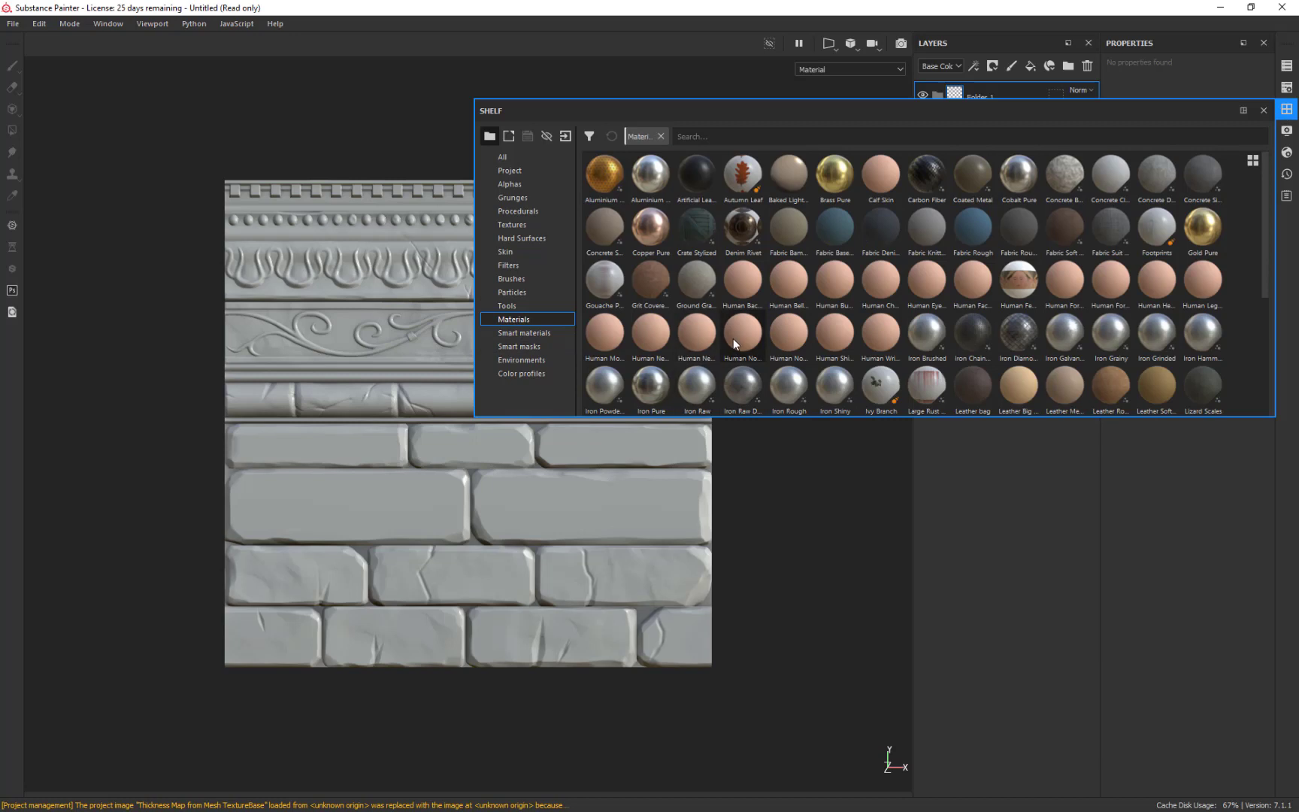
left_click_drag(829, 226, 589, 633)
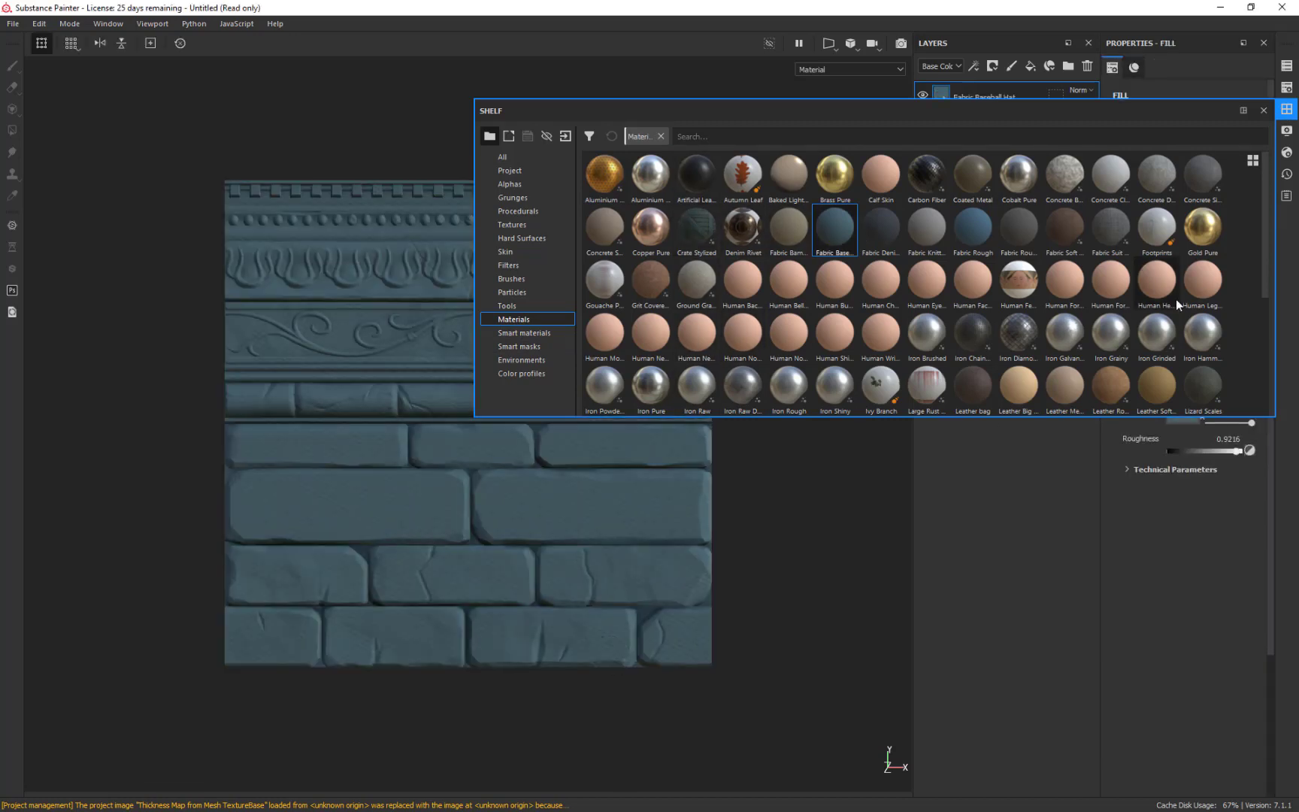
left_click(1264, 110)
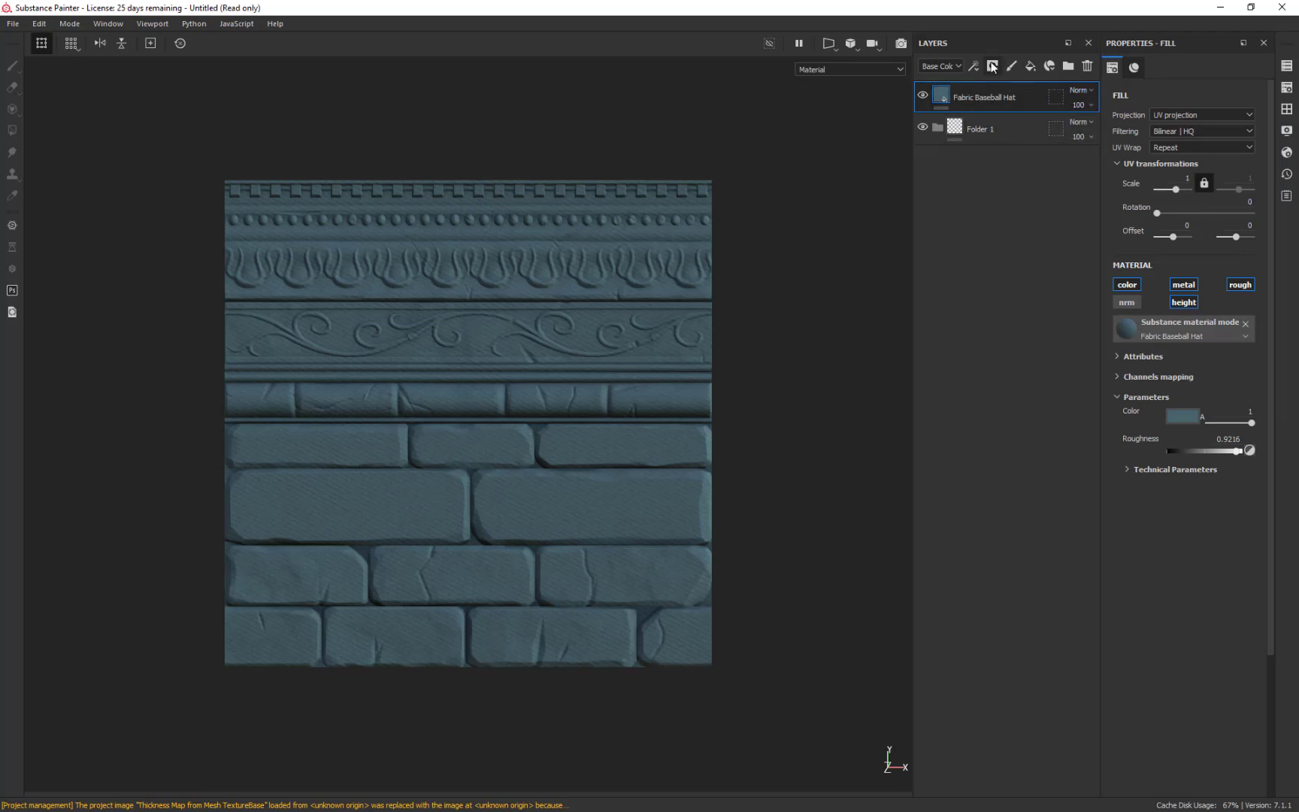
left_click_drag(986, 102, 984, 126)
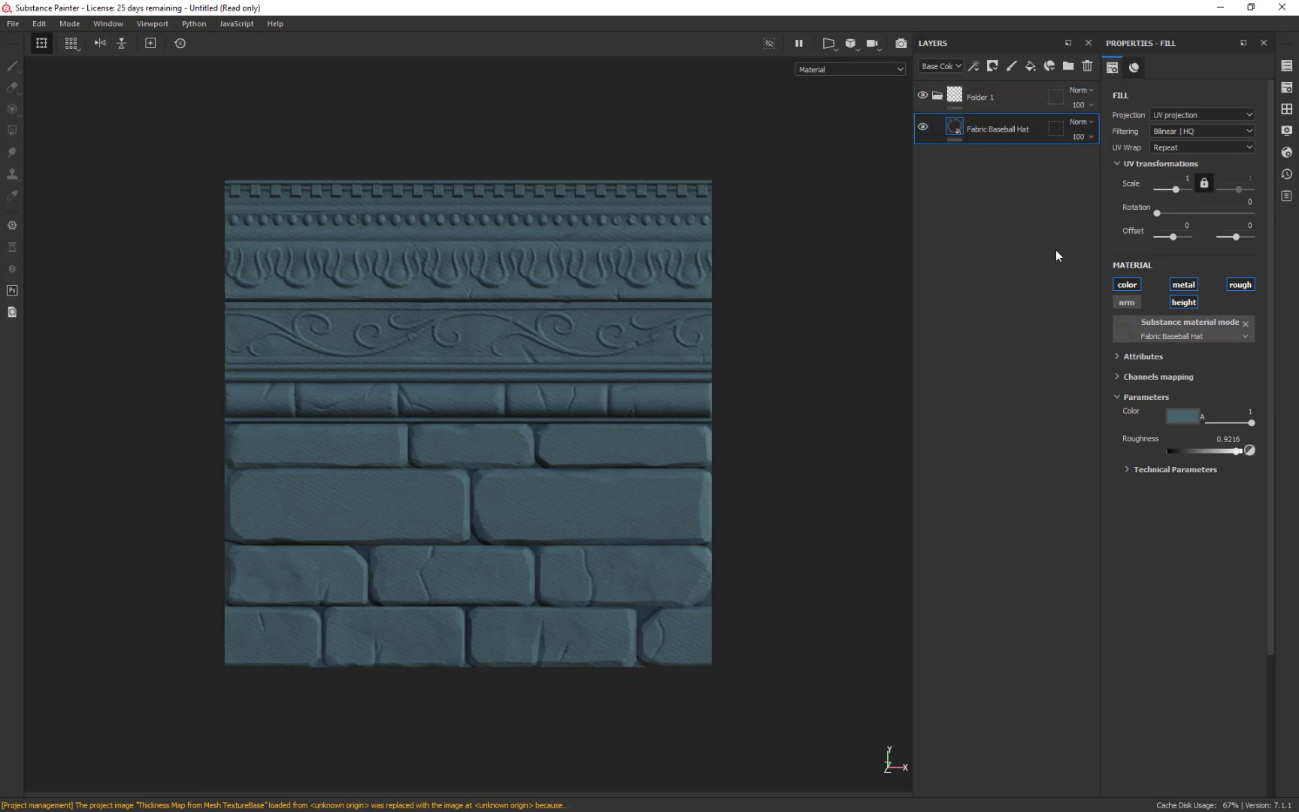
Step: Mask Folder 1 with a color selection using the green ID color of the two lowest brick rows
left_click(1022, 105)
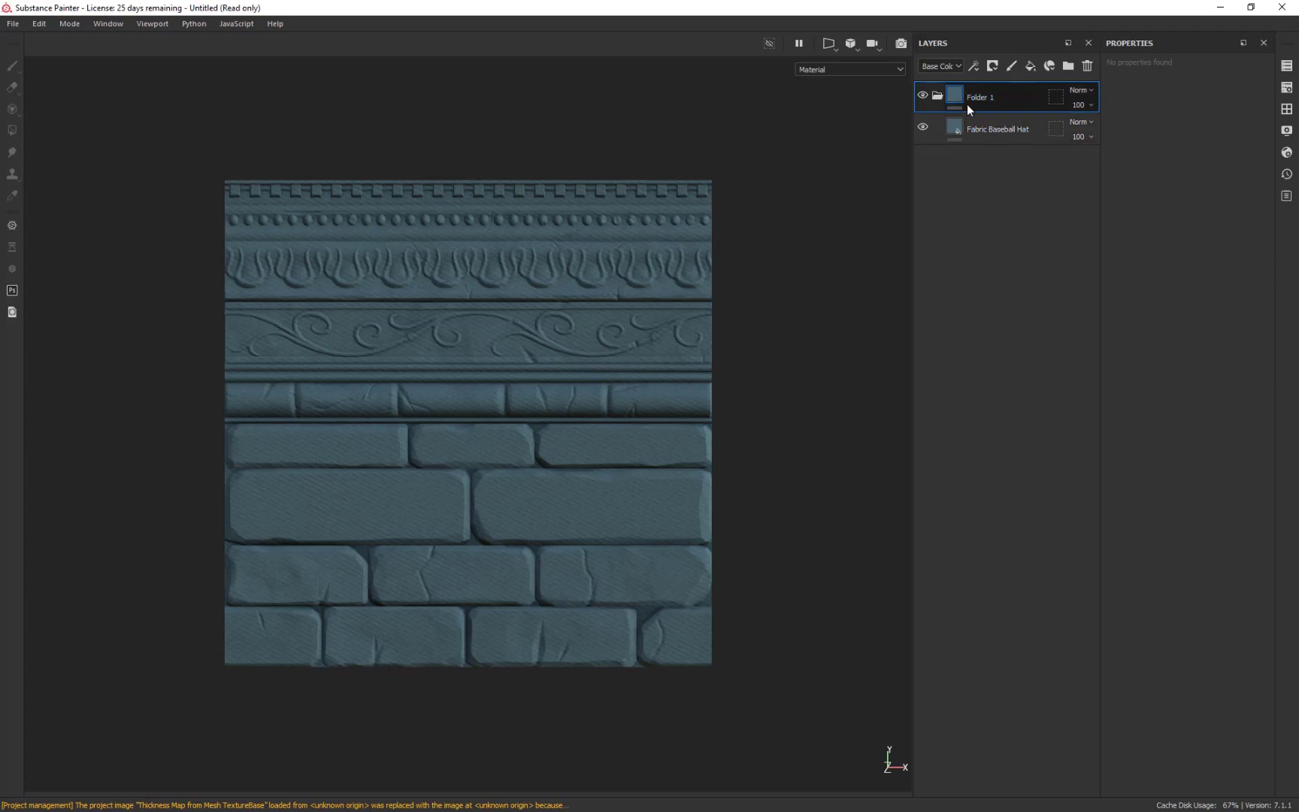
left_click(991, 66)
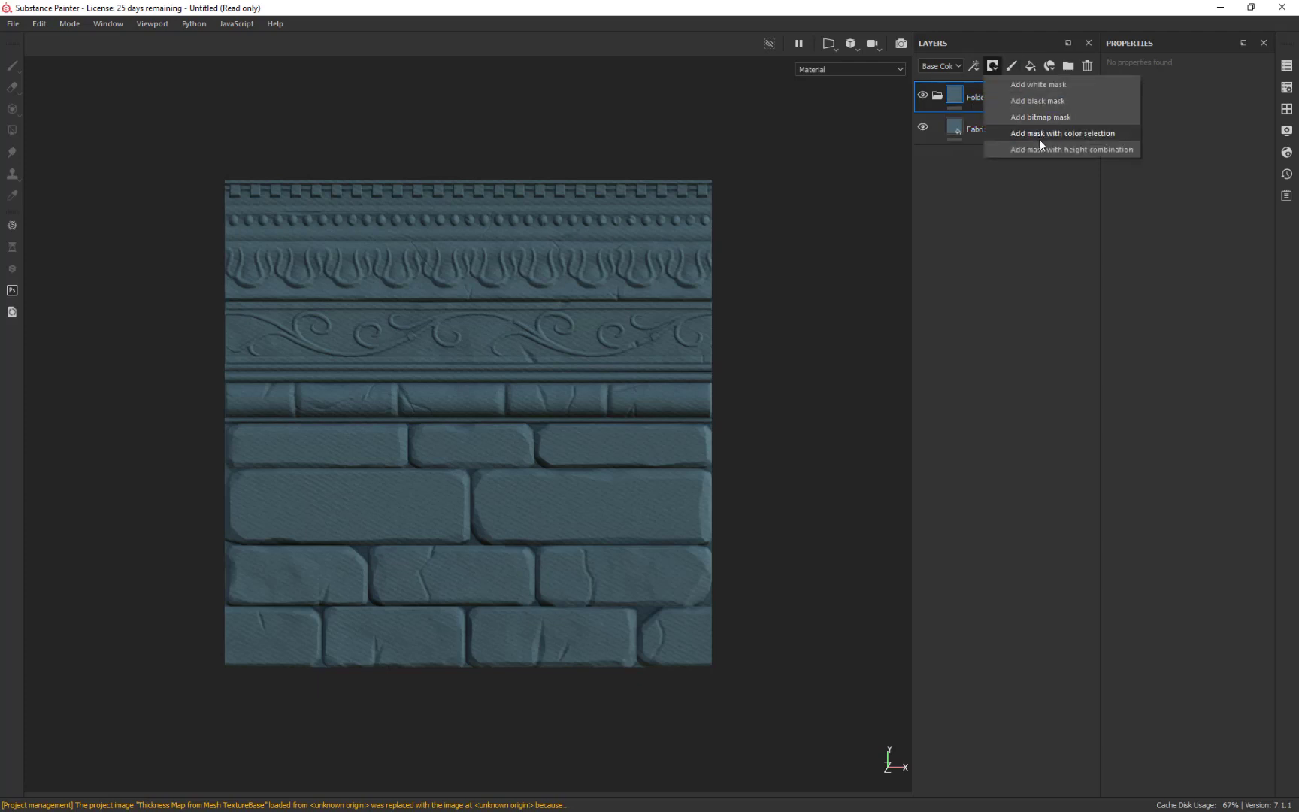
left_click(1088, 135)
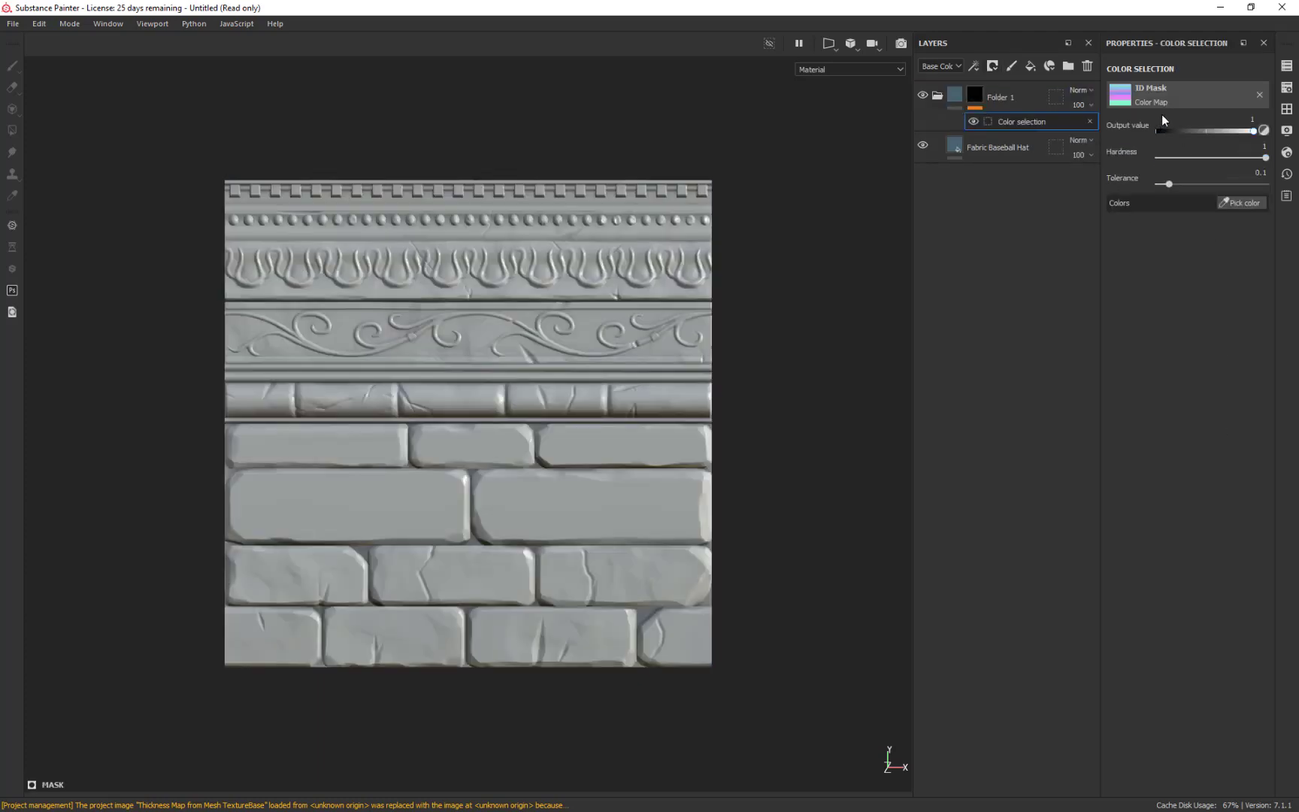
left_click(1250, 203)
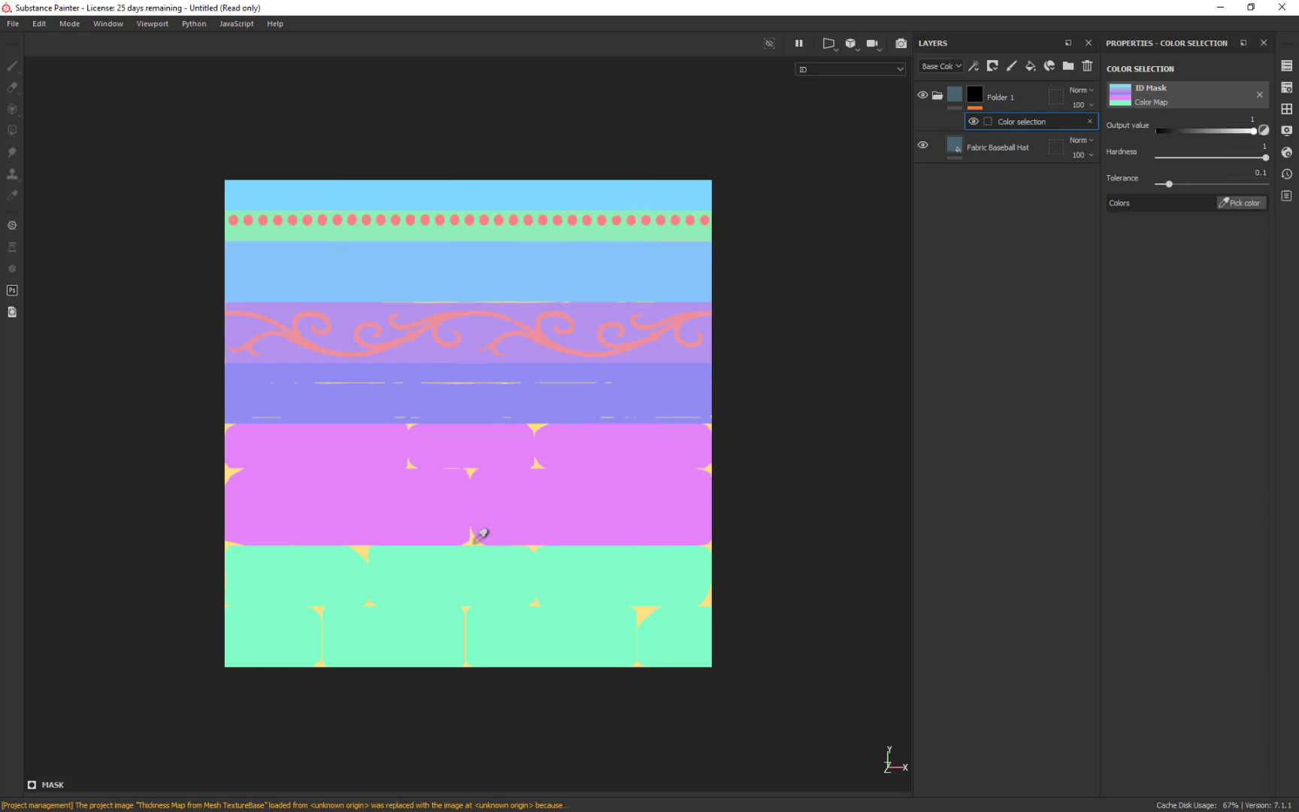
left_click(485, 568)
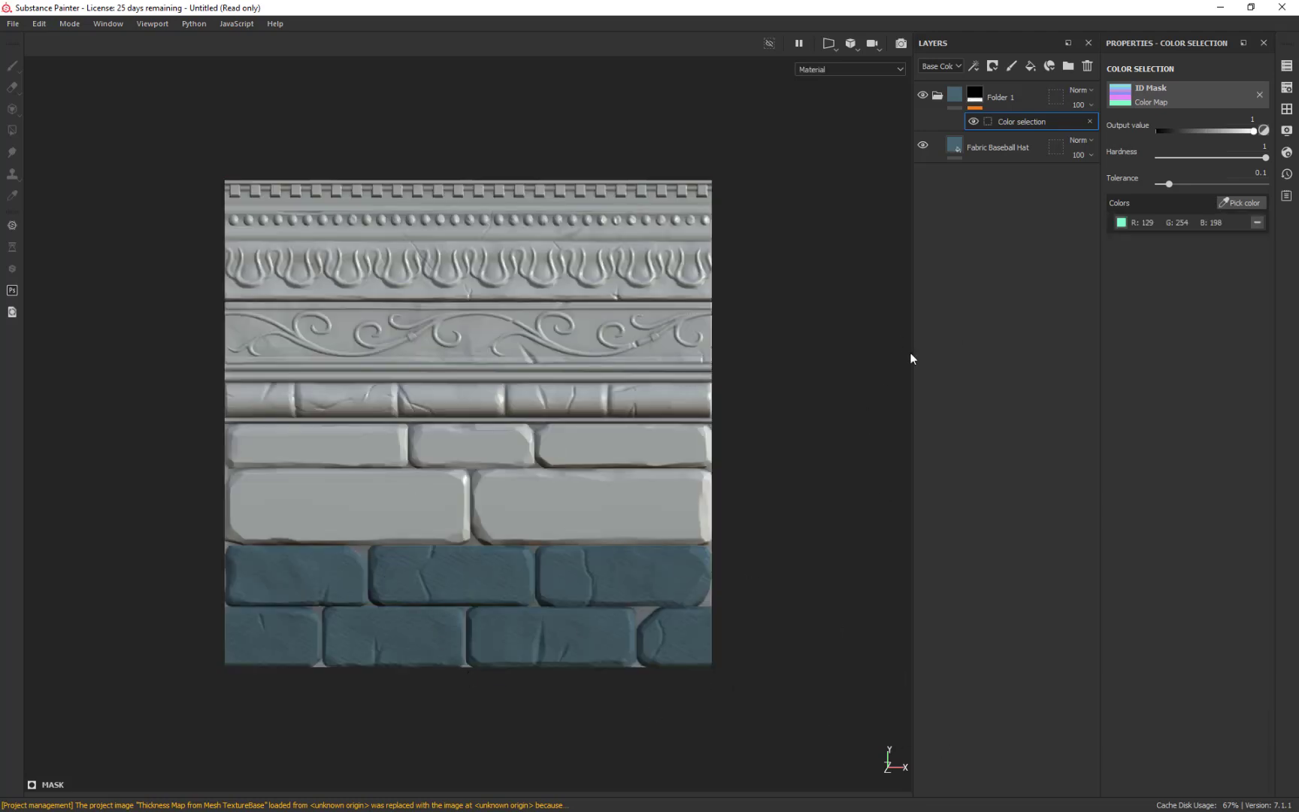
Step: Add the Leather bag material as a fill layer and place it inside a new folder above Folder 1
left_click(1287, 109)
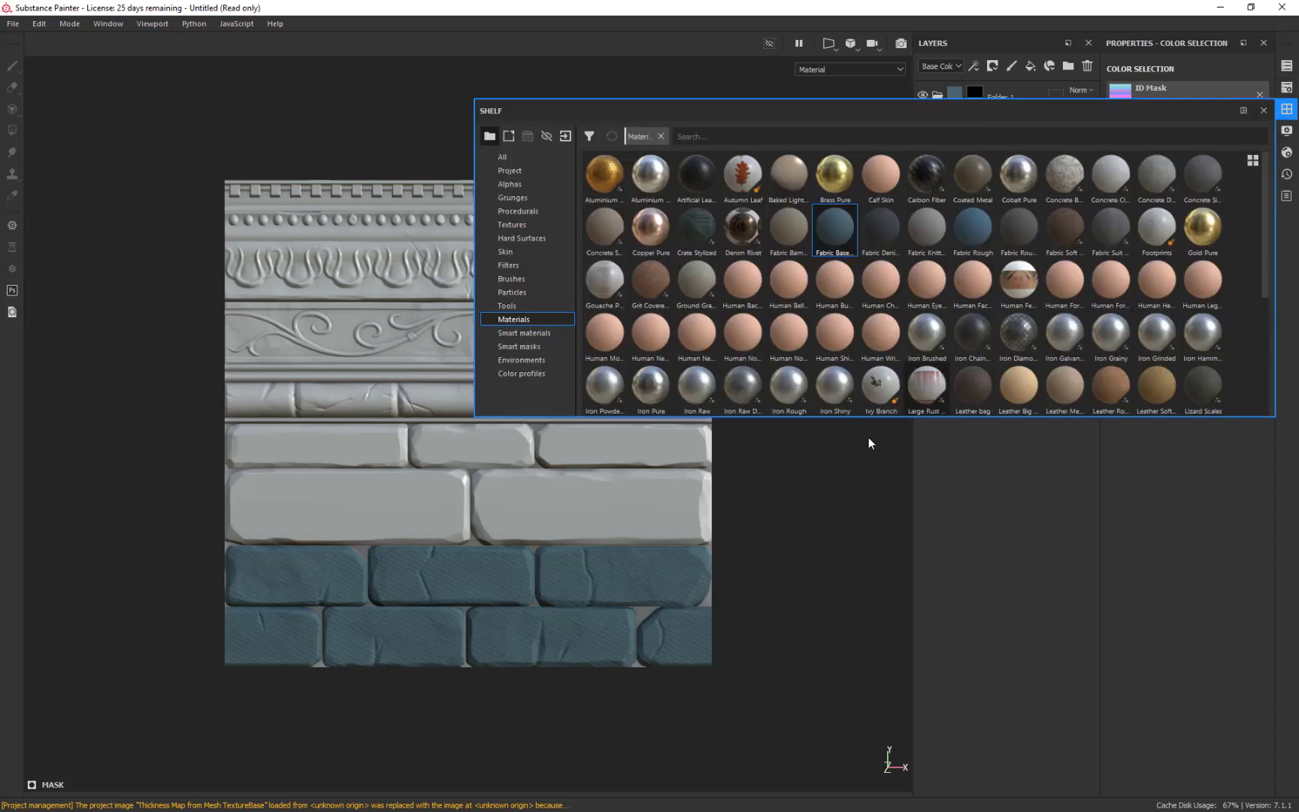
left_click_drag(979, 388, 984, 544)
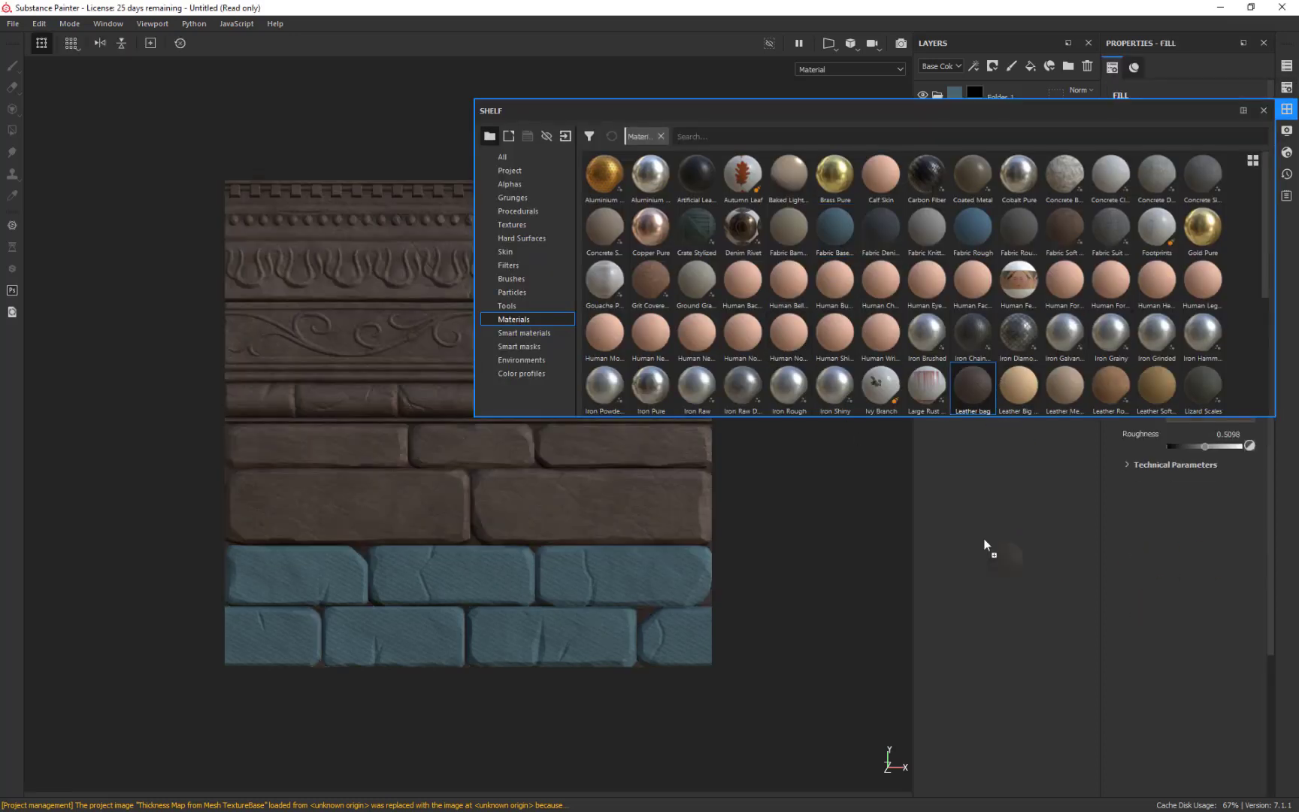
left_click(1263, 110)
left_click_drag(985, 179, 983, 85)
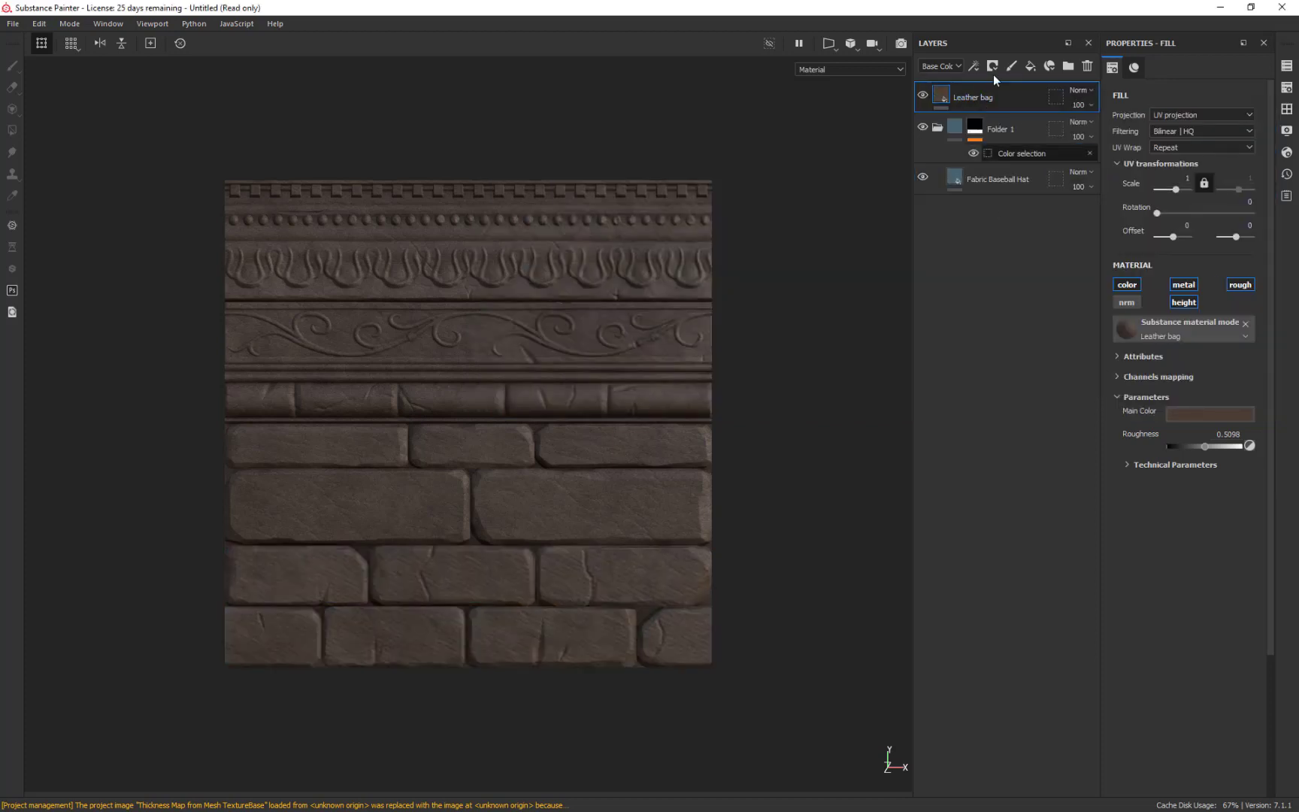
left_click(1069, 66)
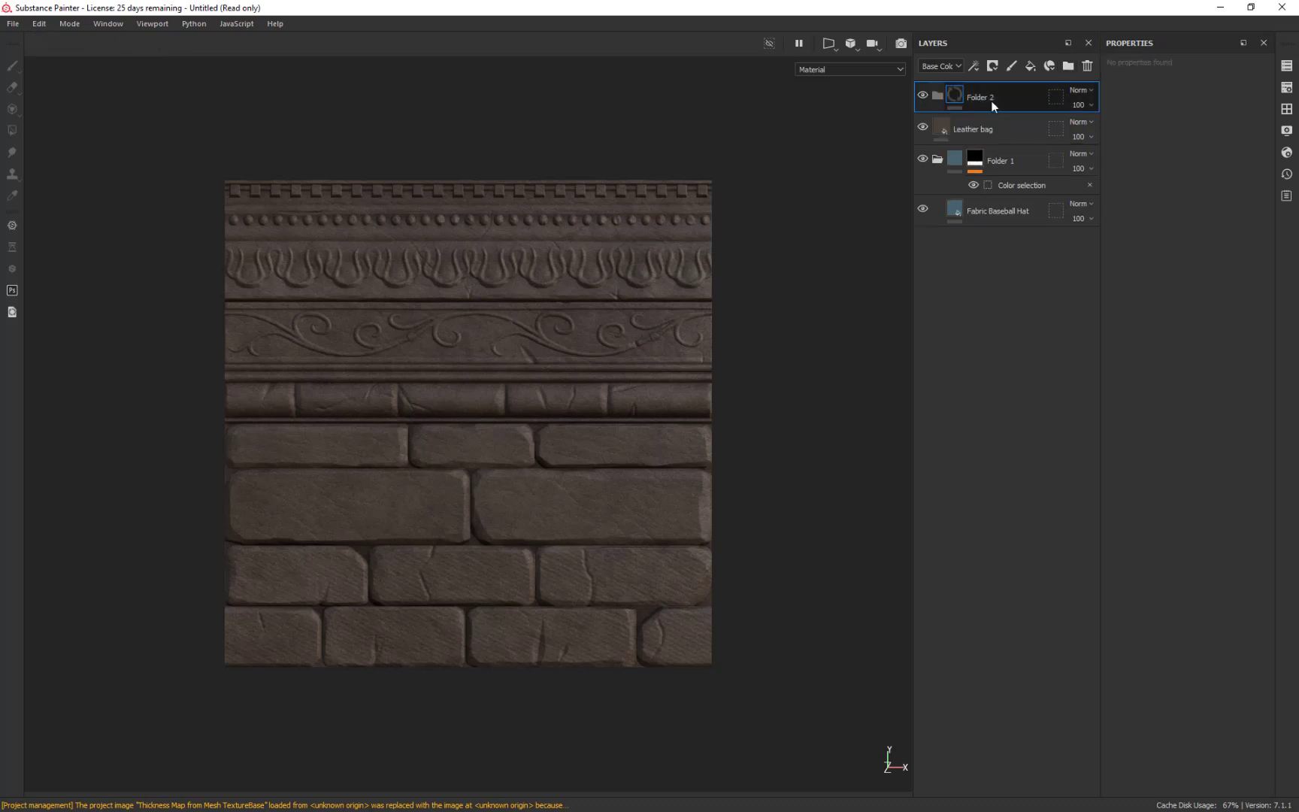
left_click(972, 129)
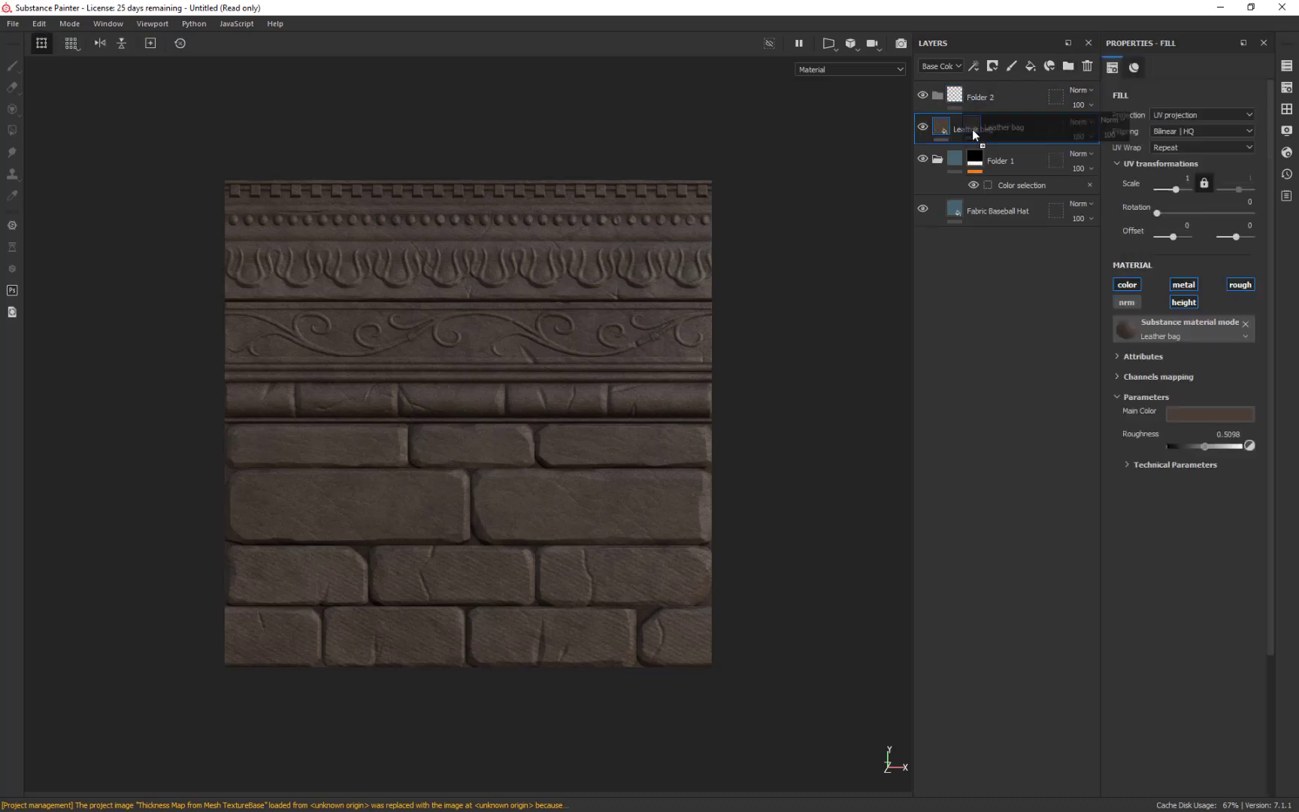
Step: Mask the Leather bag layer with a color selection using the yellow ID color of the gaps between the bricks
left_click(992, 66)
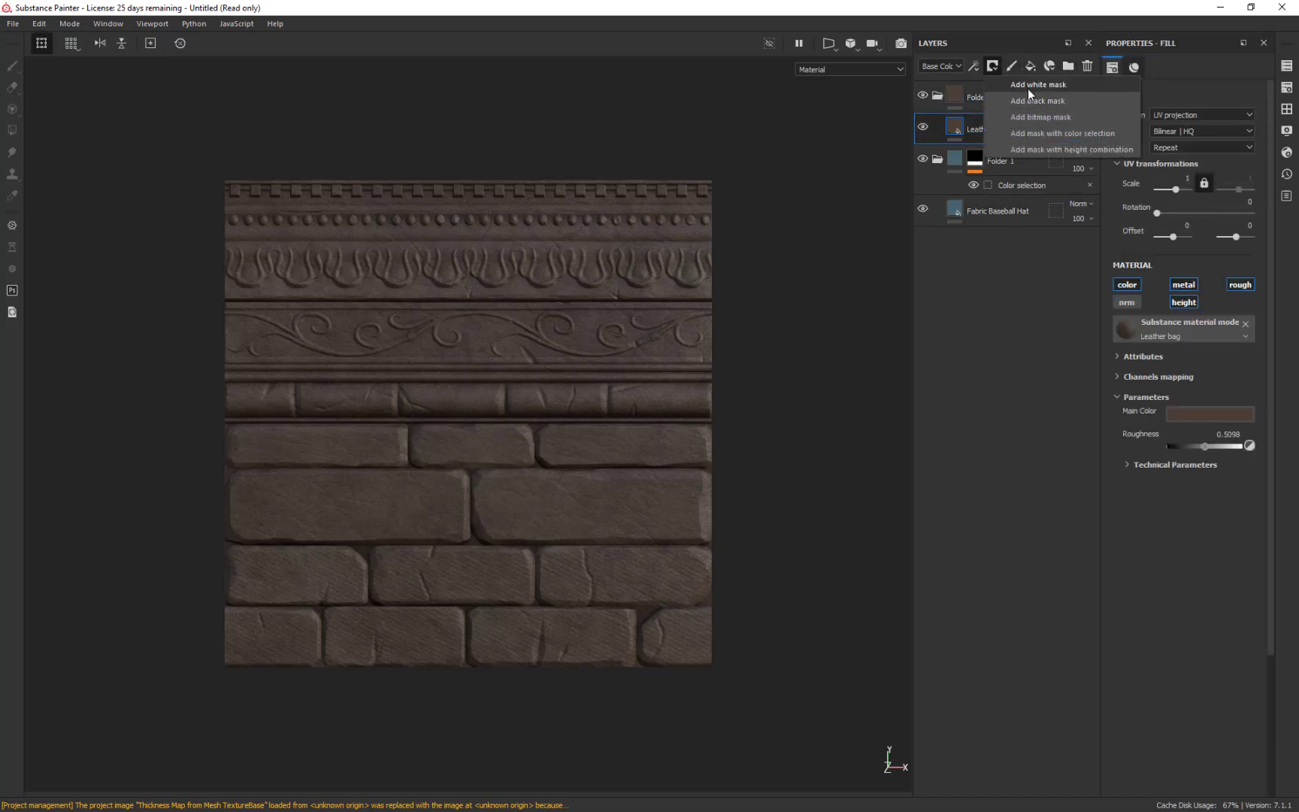
left_click(1039, 133)
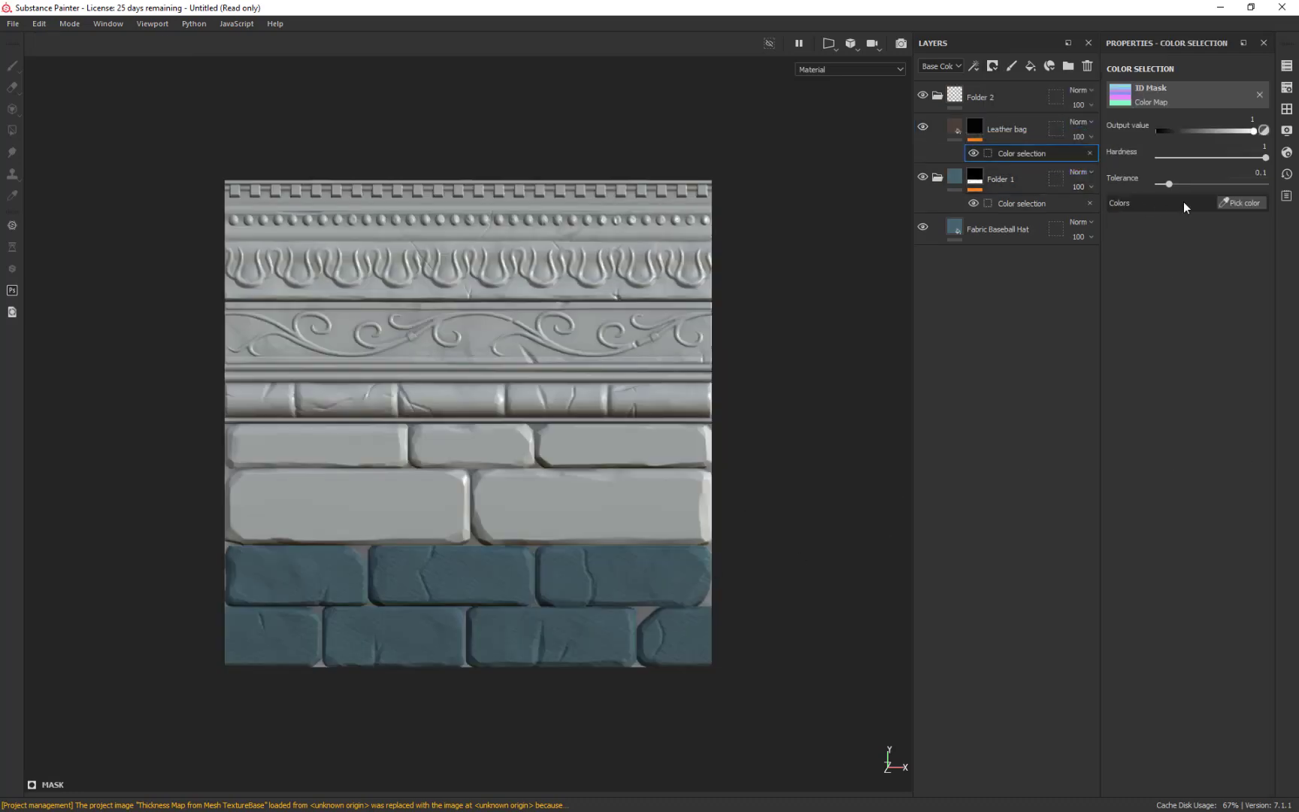
left_click(1237, 204)
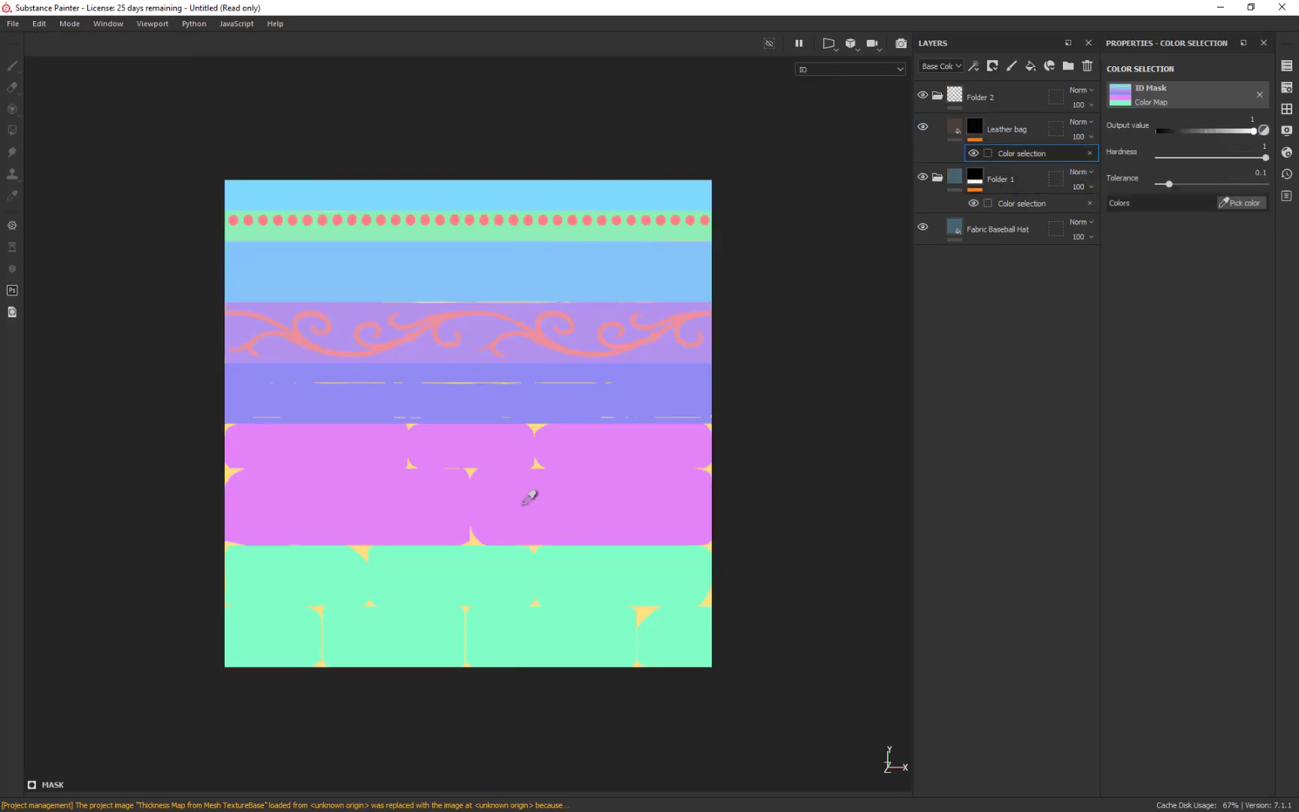
left_click(483, 530)
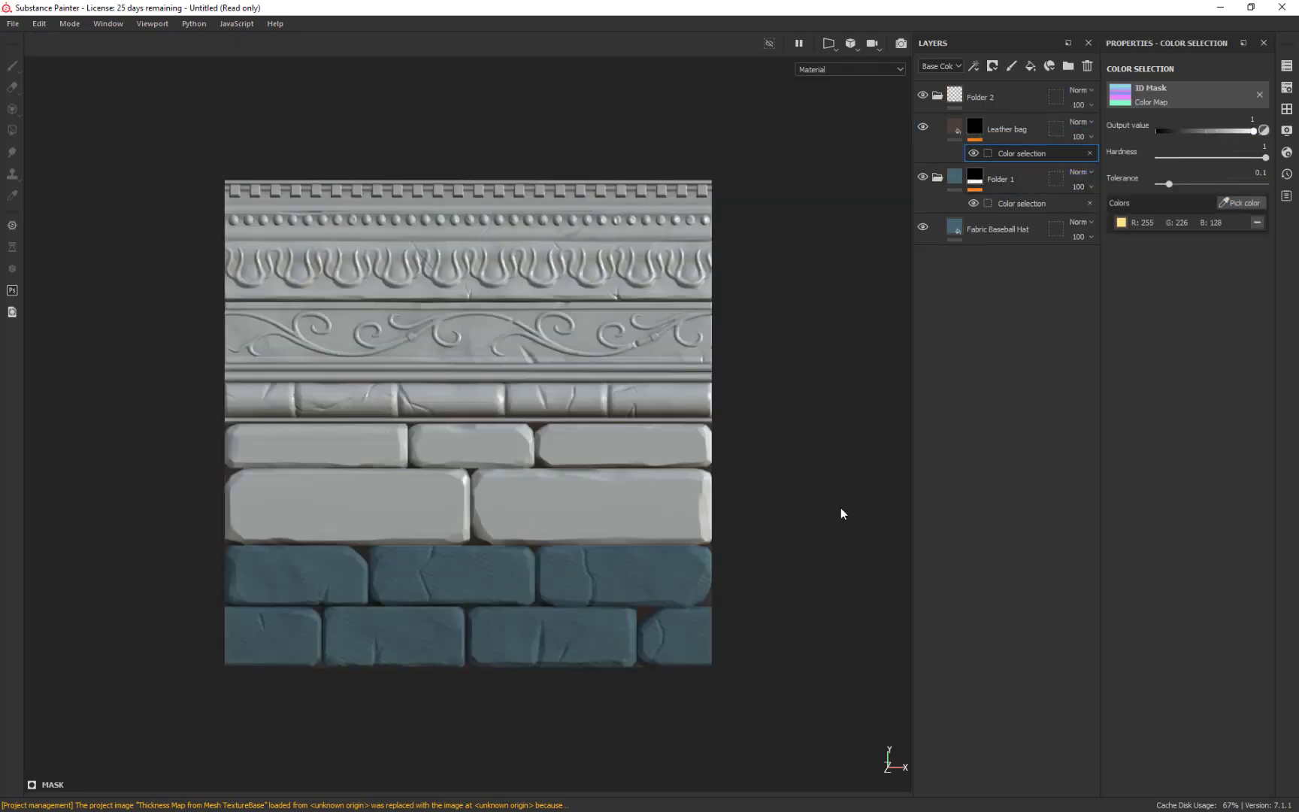
Step: Inspect the masked materials up close on the trim sheet and collapse Folder 2
left_click_drag(818, 542, 797, 359, "alt")
right_click_drag(792, 414, 865, 459, "alt")
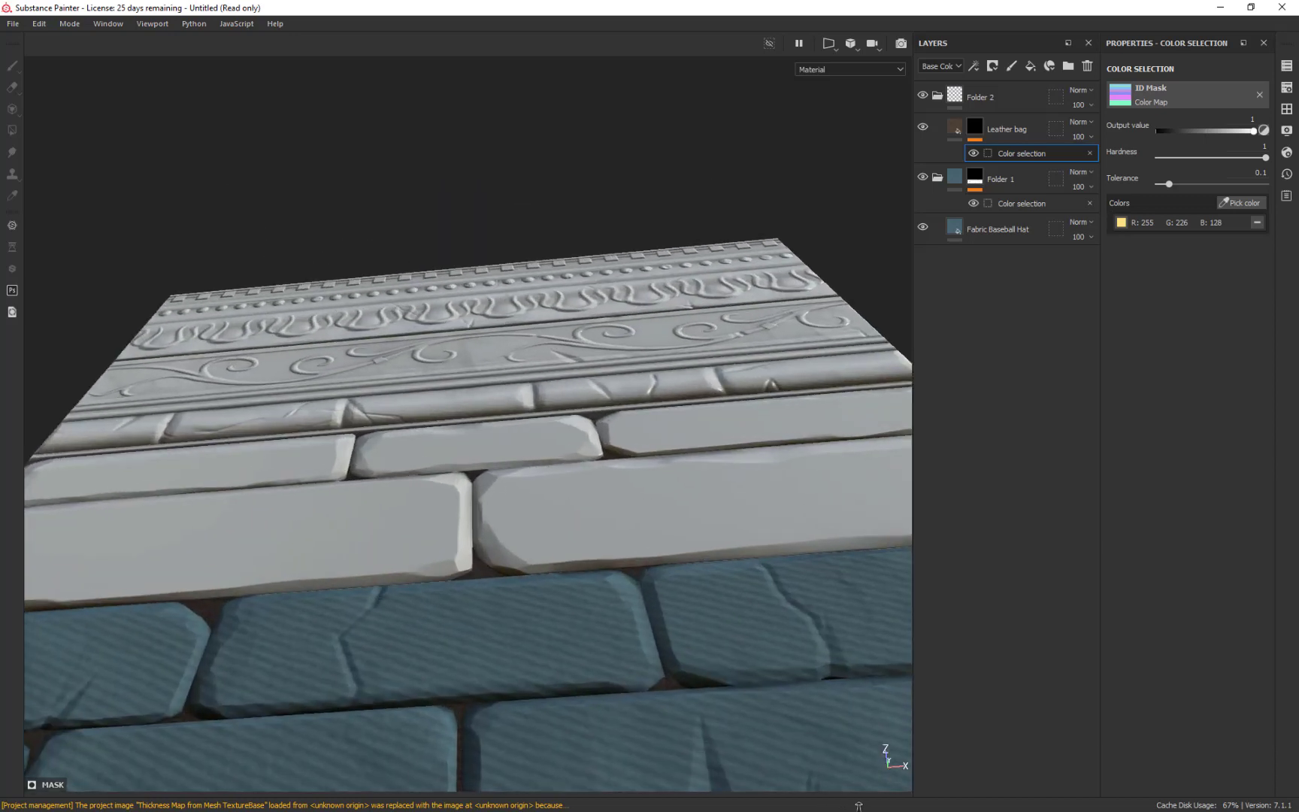
middle_click_drag(865, 459, 573, 312, "alt")
left_click_drag(895, 328, 896, 488, "alt")
middle_click_drag(788, 444, 832, 365, "alt")
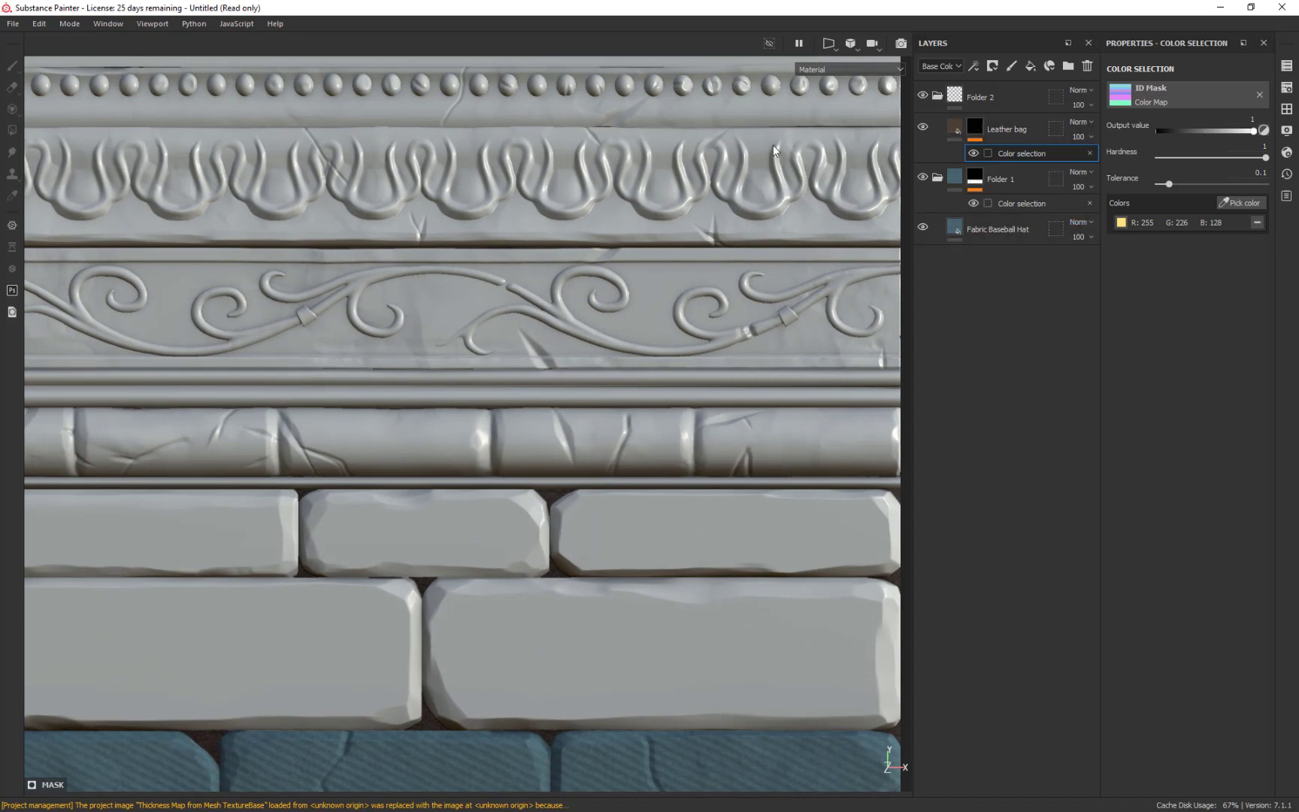
left_click(937, 96)
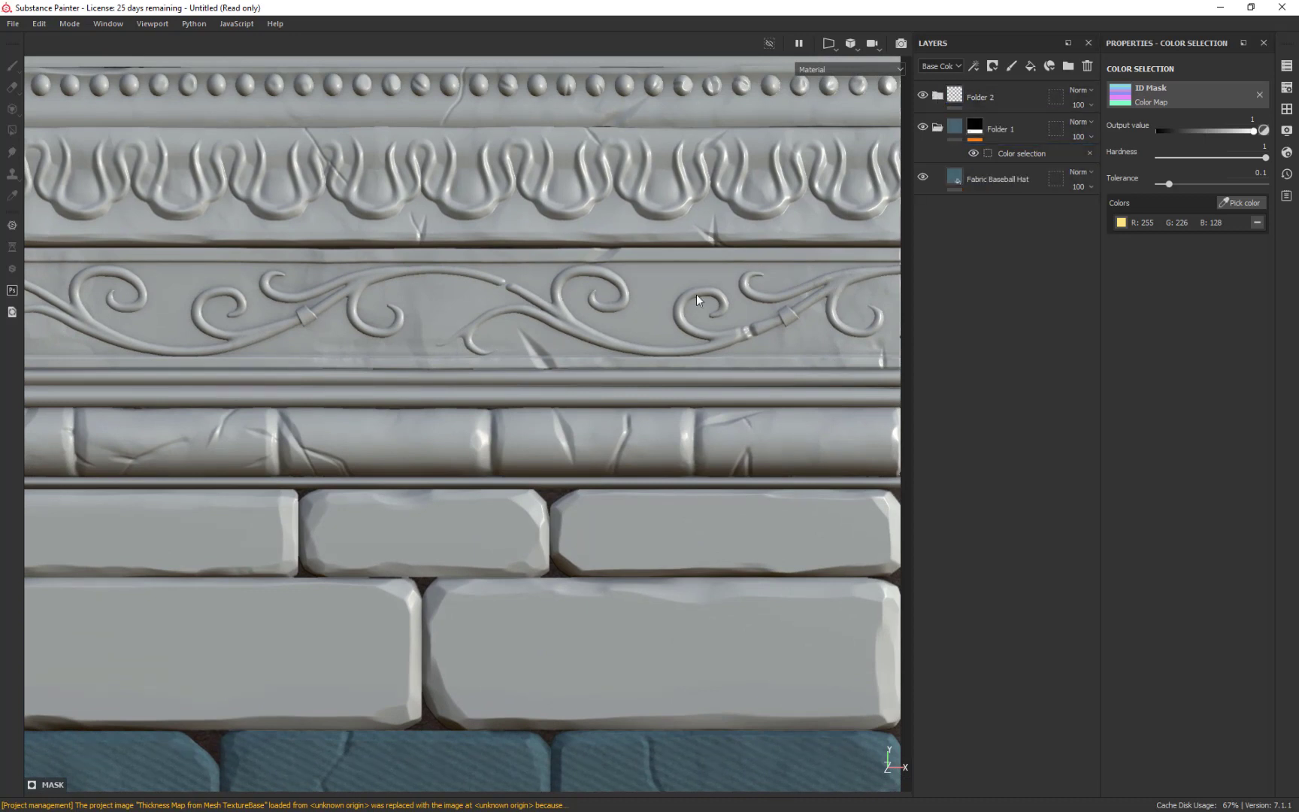
Step: Add the Side Road Rubble and Silver Pure materials as fill layers above Folder 2
left_click(1287, 87)
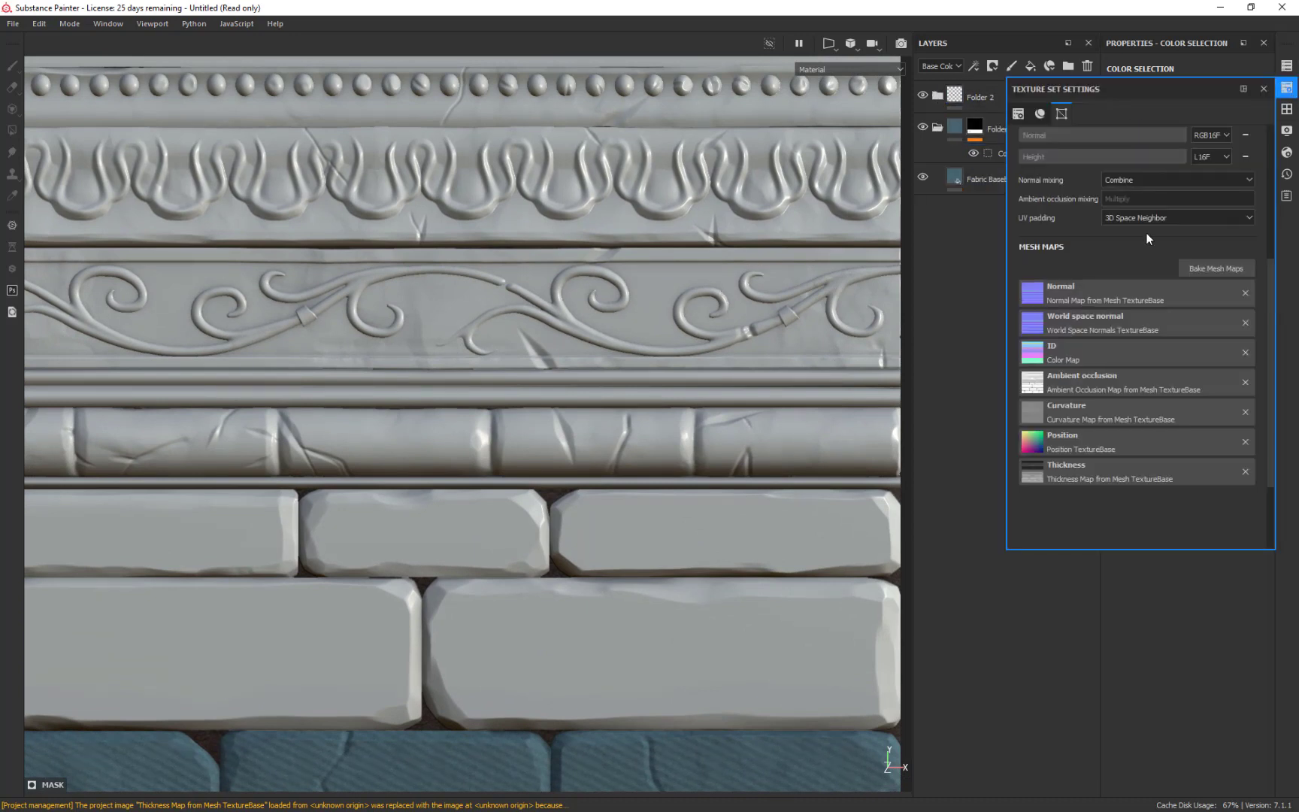
left_click(1287, 87)
left_click(1287, 109)
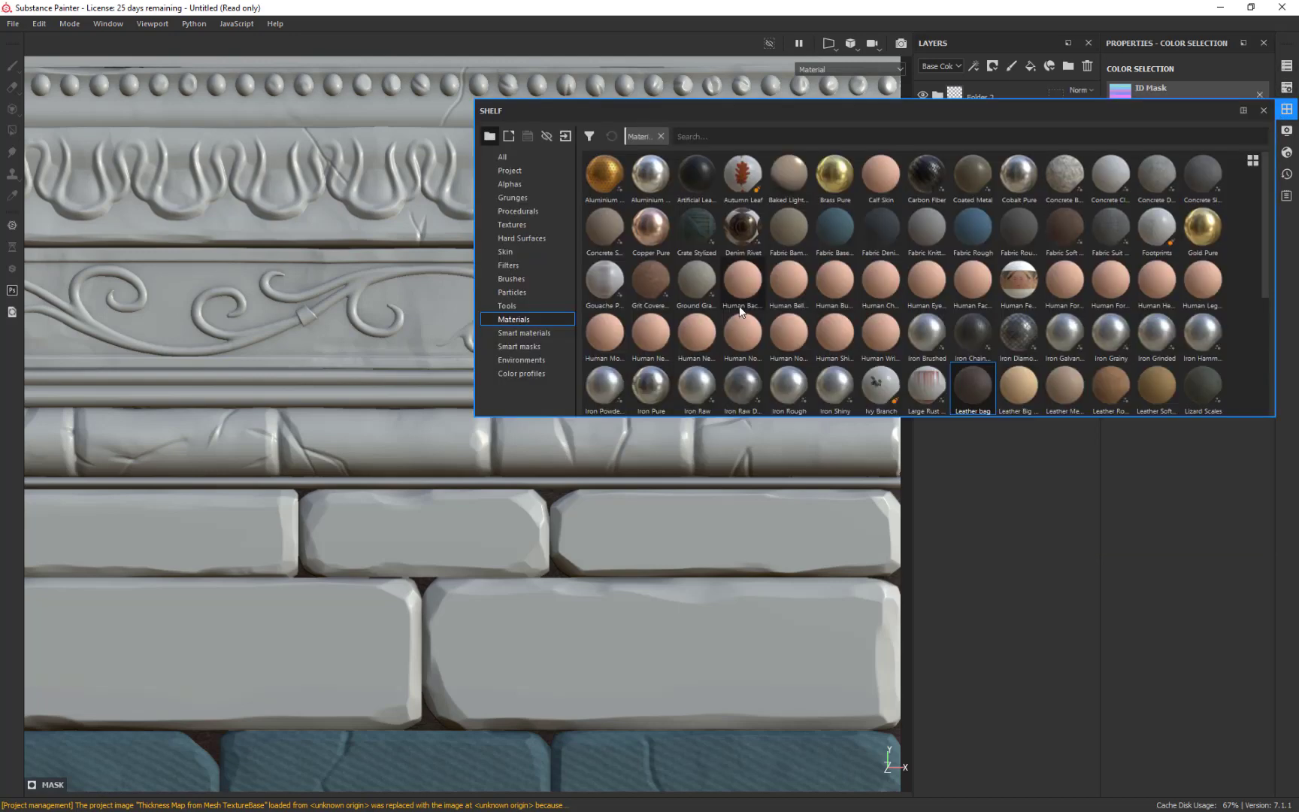
scroll(957, 339, "down", 4)
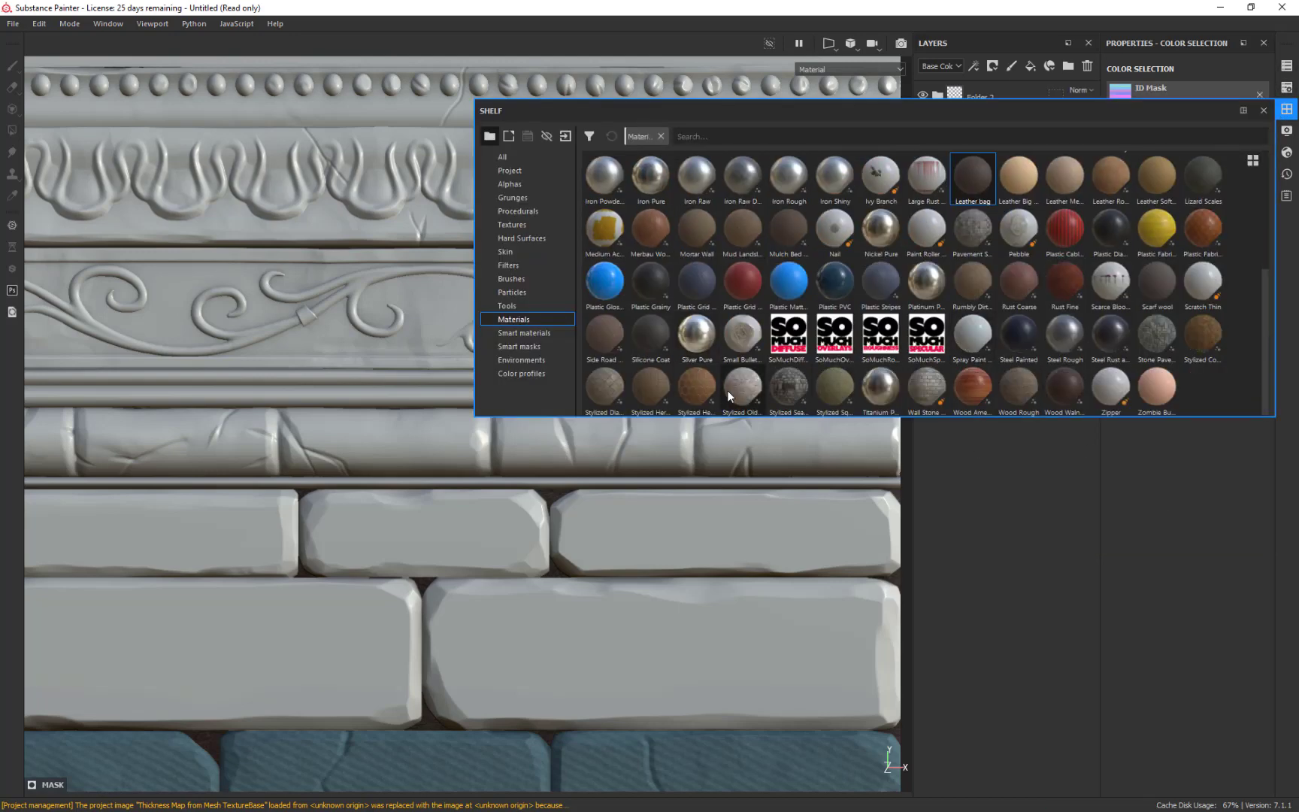
mouse_move(612, 393)
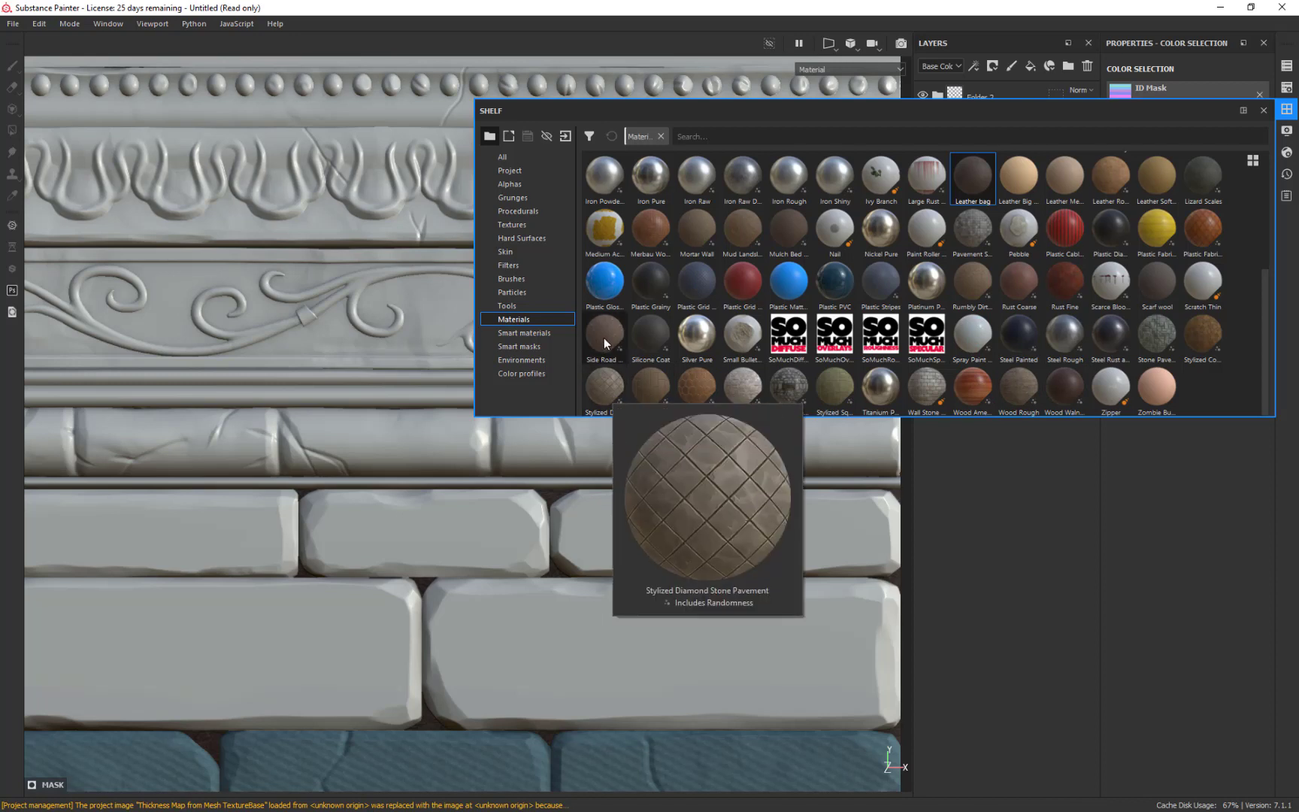
mouse_move(603, 339)
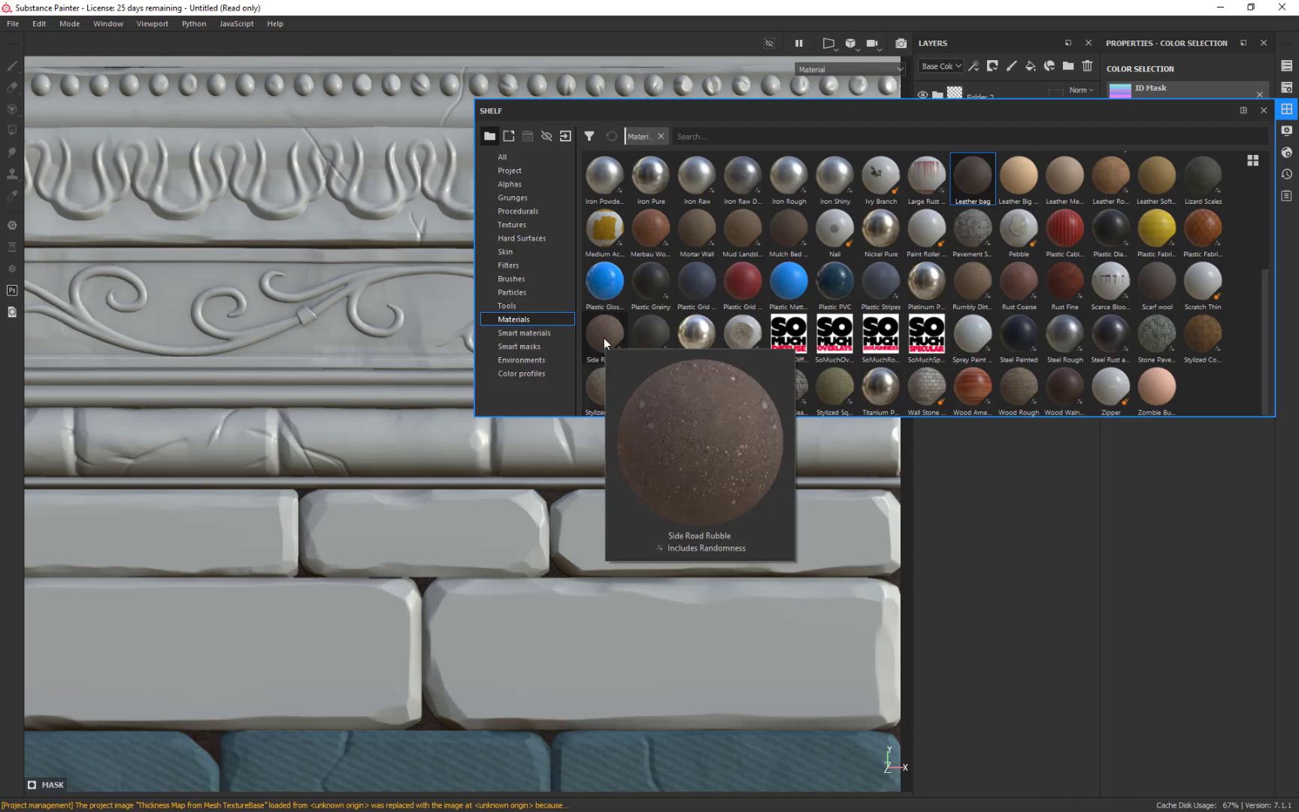
left_click_drag(603, 338, 790, 416)
left_click_drag(789, 419, 795, 443)
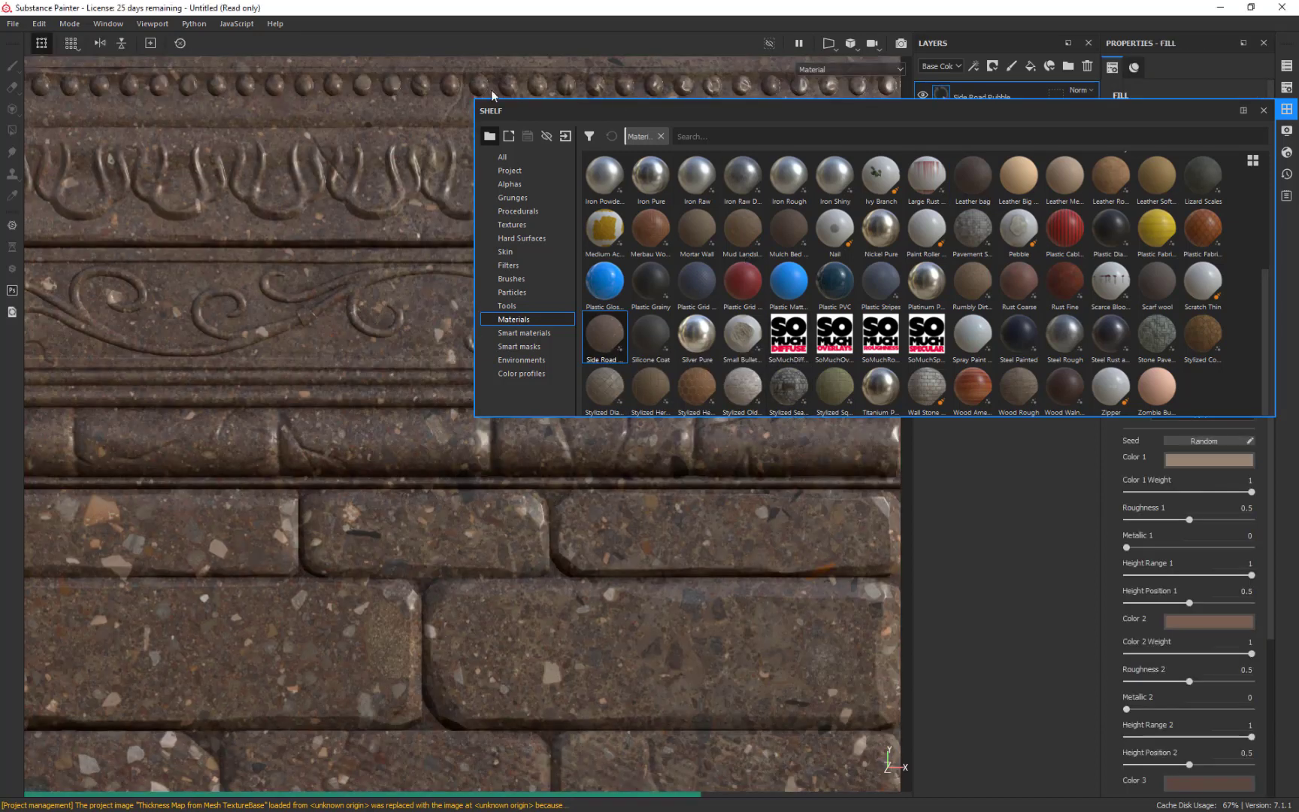
left_click_drag(700, 348, 358, 318)
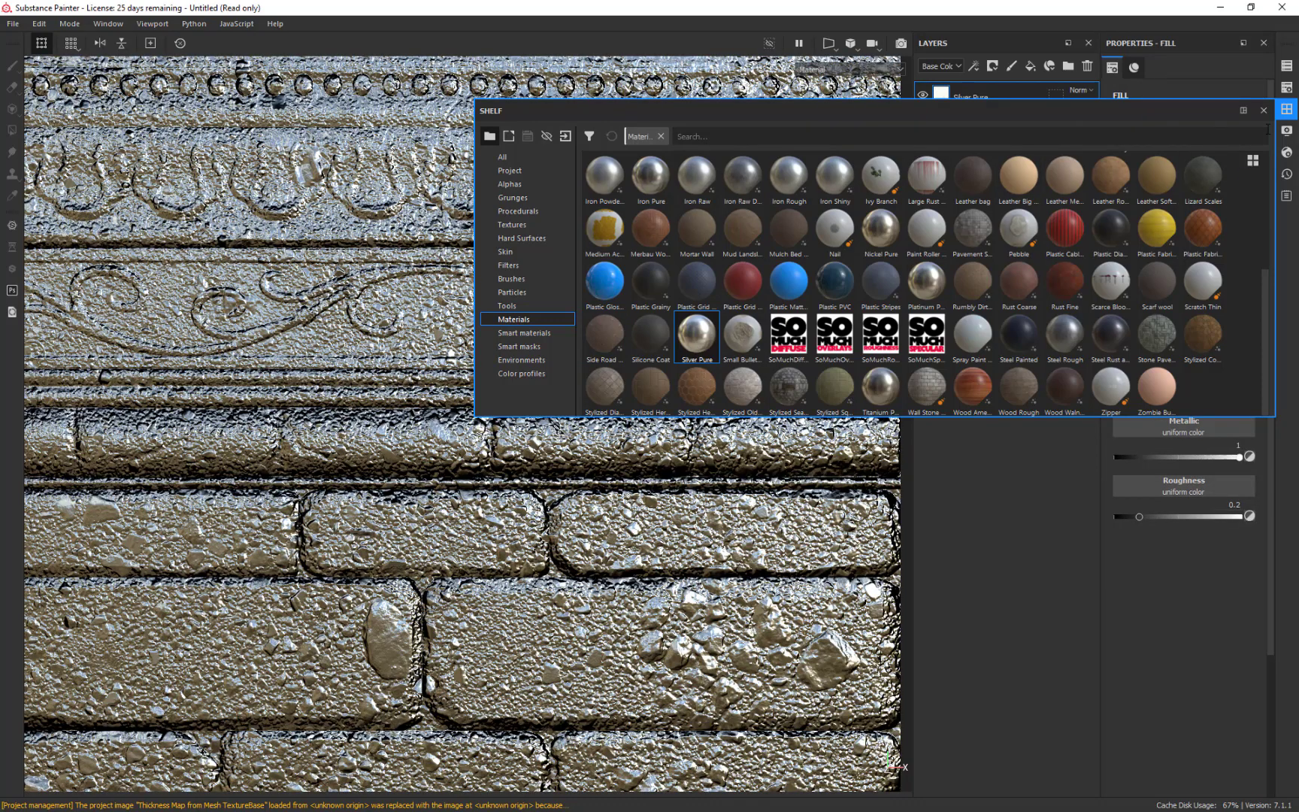
Step: Add a color selection mask to the Side Road Rubble layer and remove its color selection effect, keeping the black mask
left_click(994, 134)
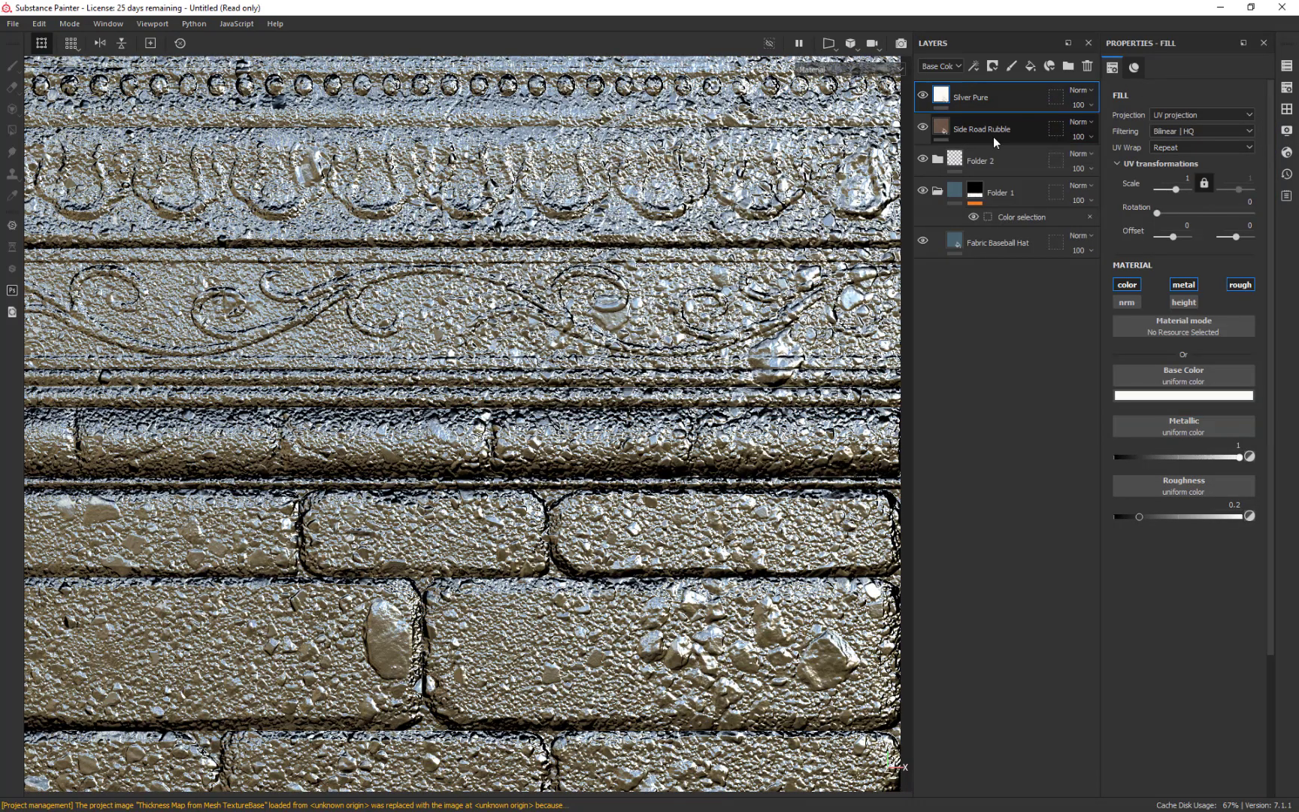
left_click(992, 67)
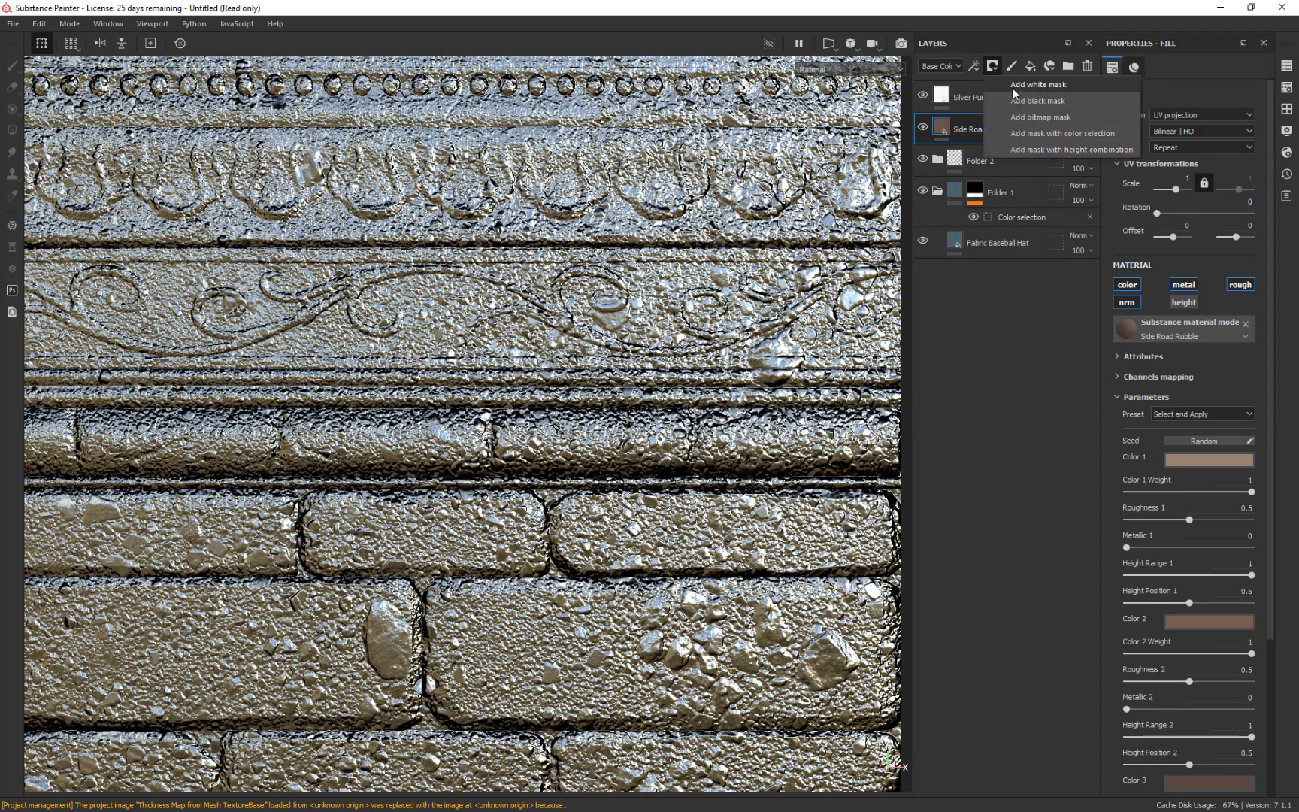
left_click(1039, 132)
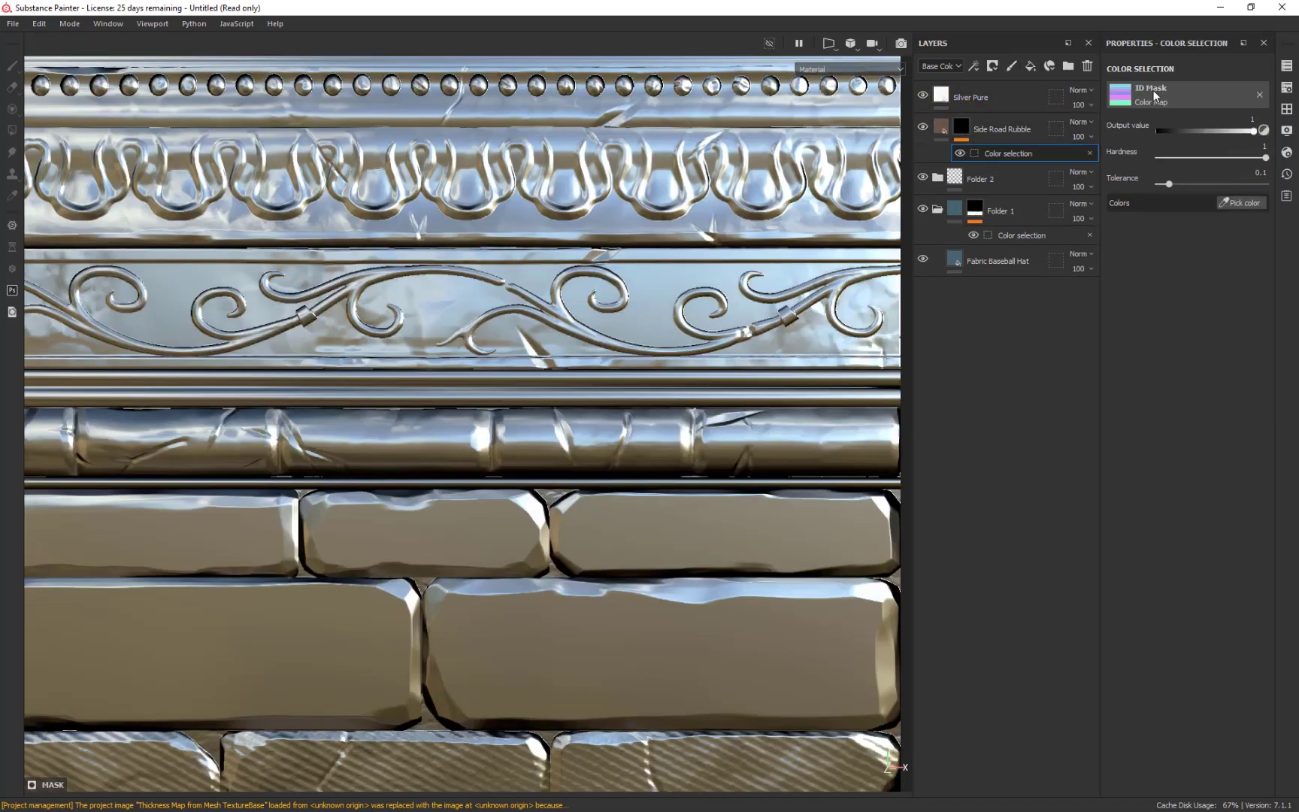
left_click(1090, 153)
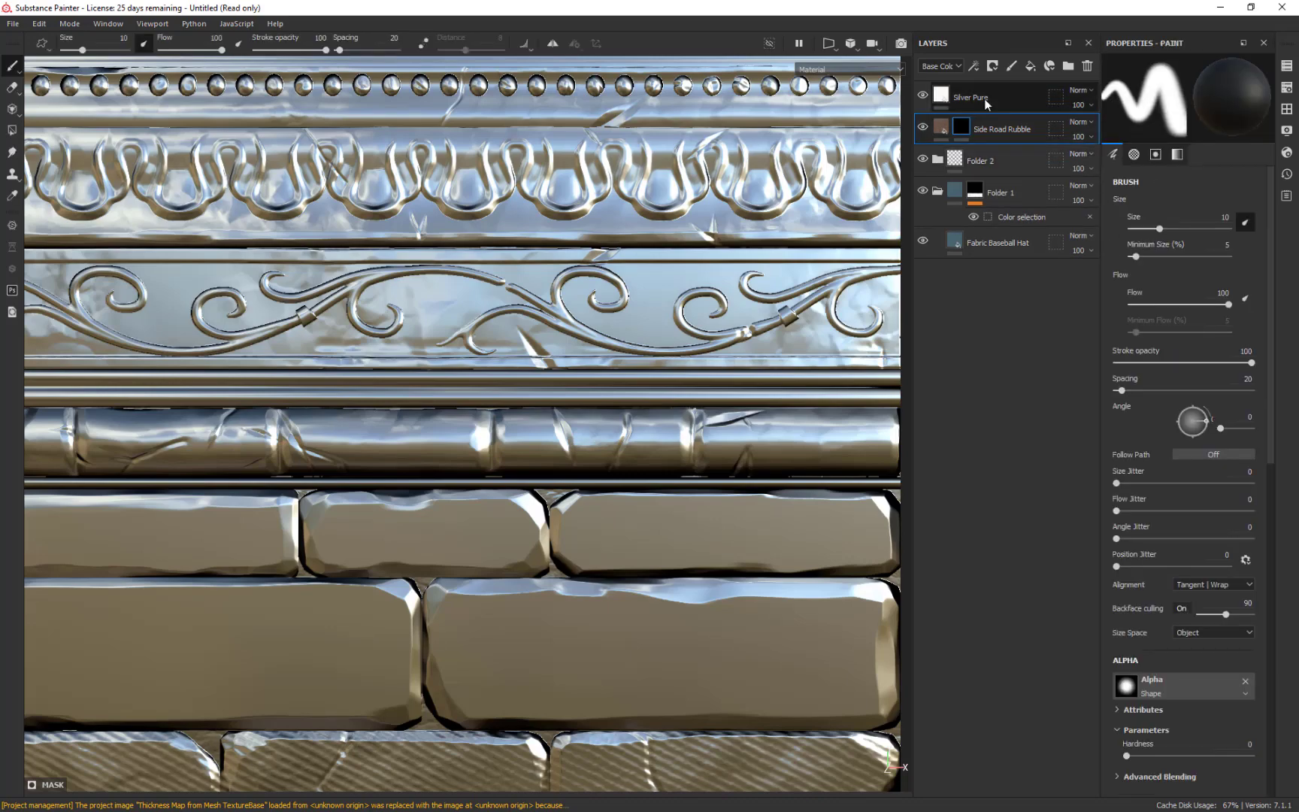
Step: Remove the mask from the Side Road Rubble layer and move the layer into a new folder above it
right_click(961, 127)
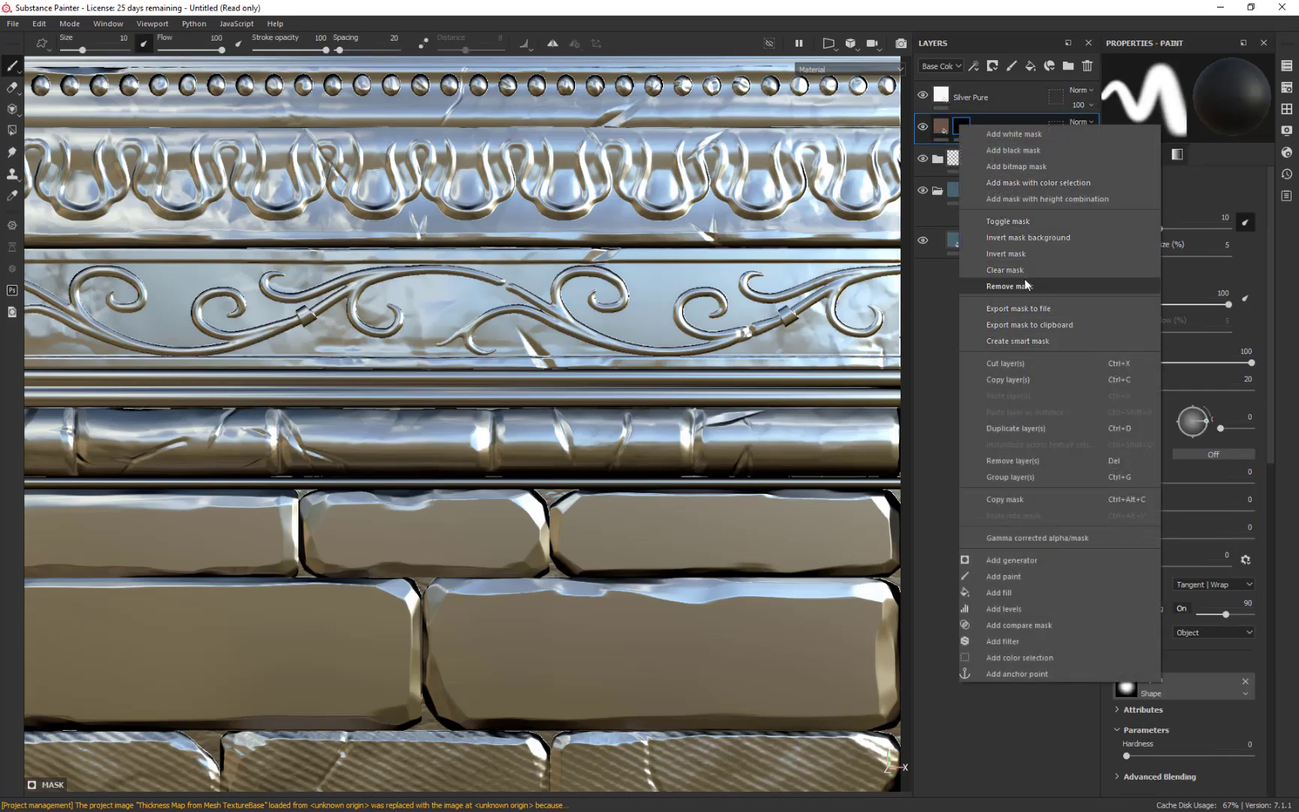
left_click(1024, 286)
left_click(1068, 66)
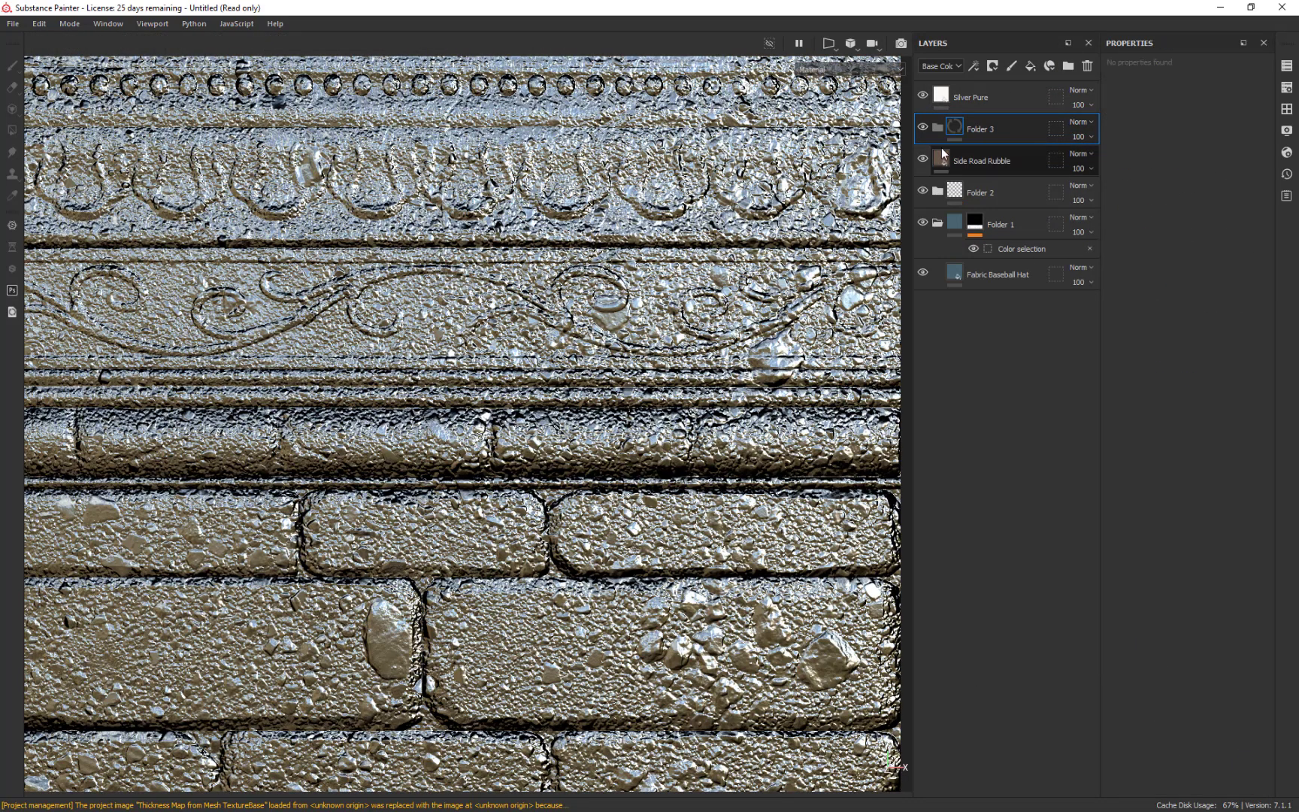
left_click(1007, 157)
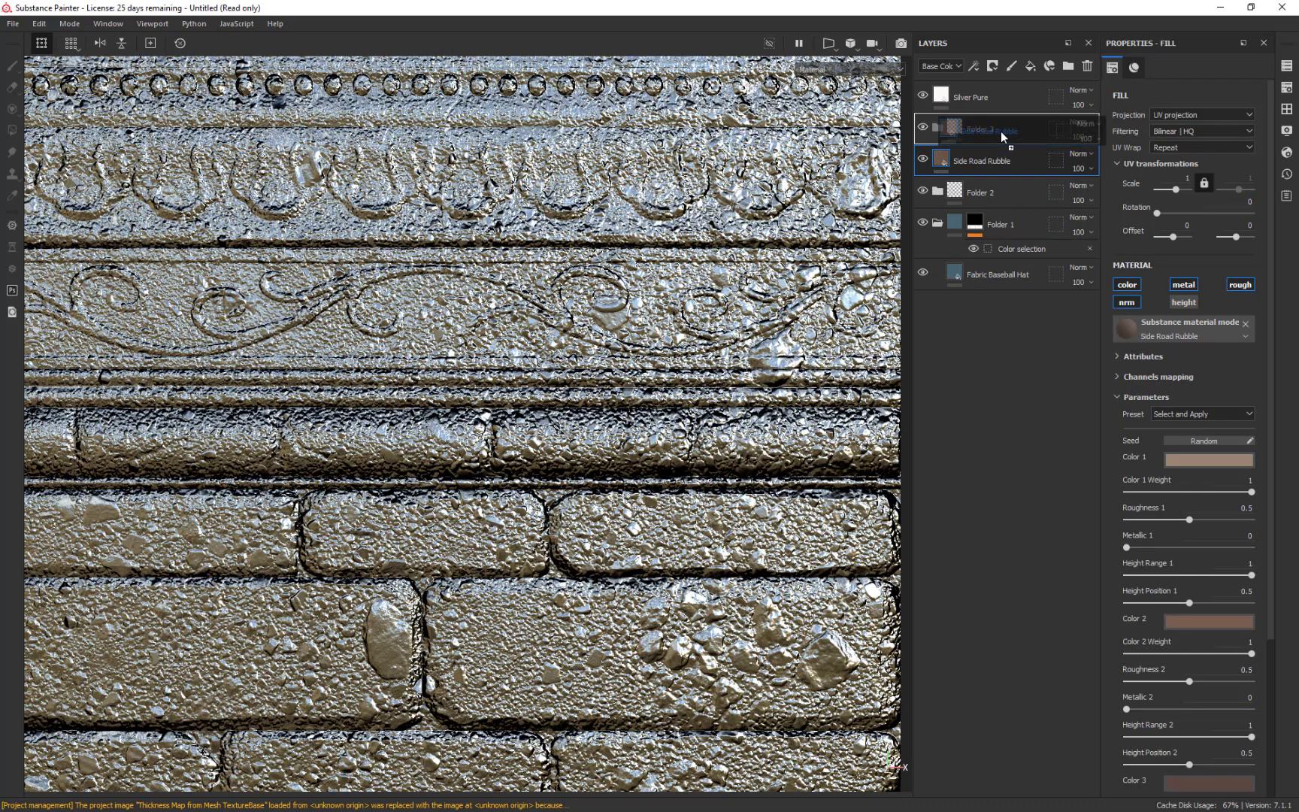
left_click_drag(1007, 161, 970, 149)
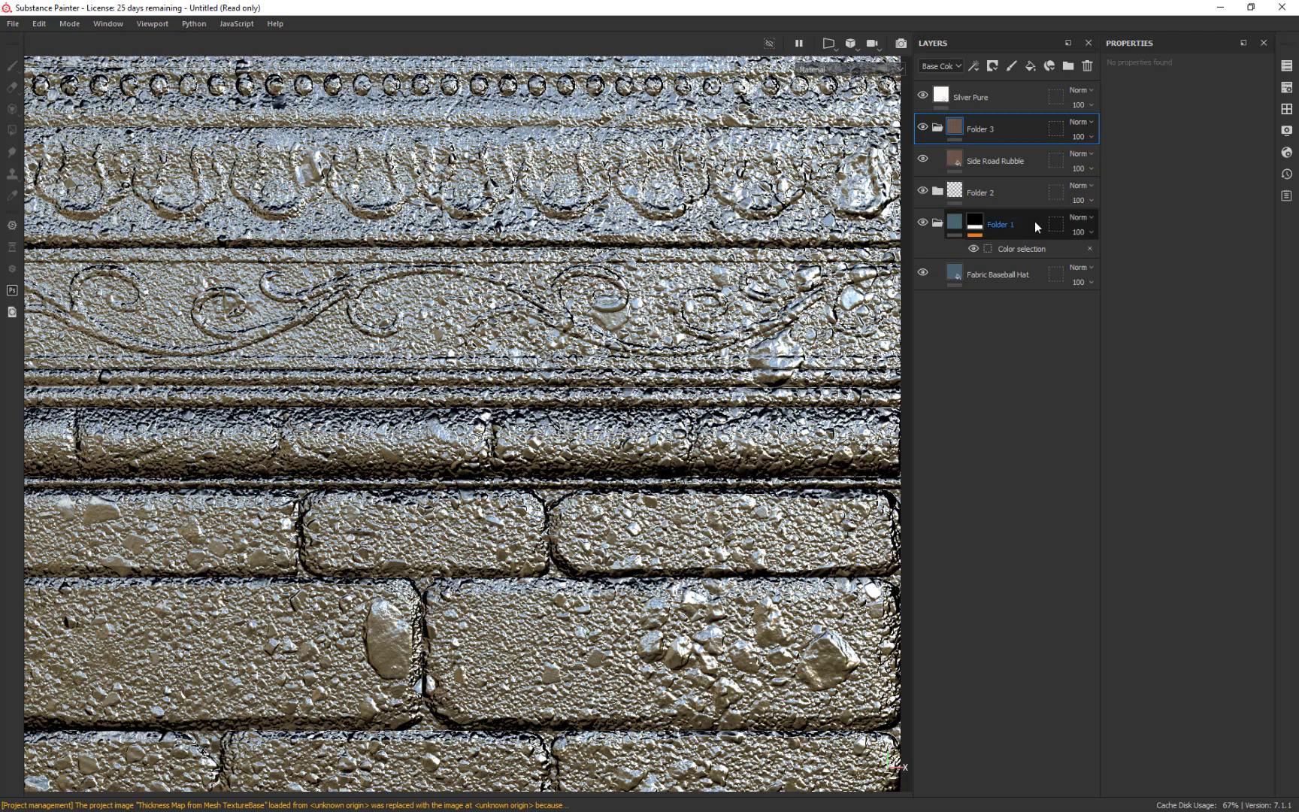
Step: Hide the Silver Pure layer and mask Folder 3 with a color selection using the purple ID color behind the scroll ornament
left_click(922, 94)
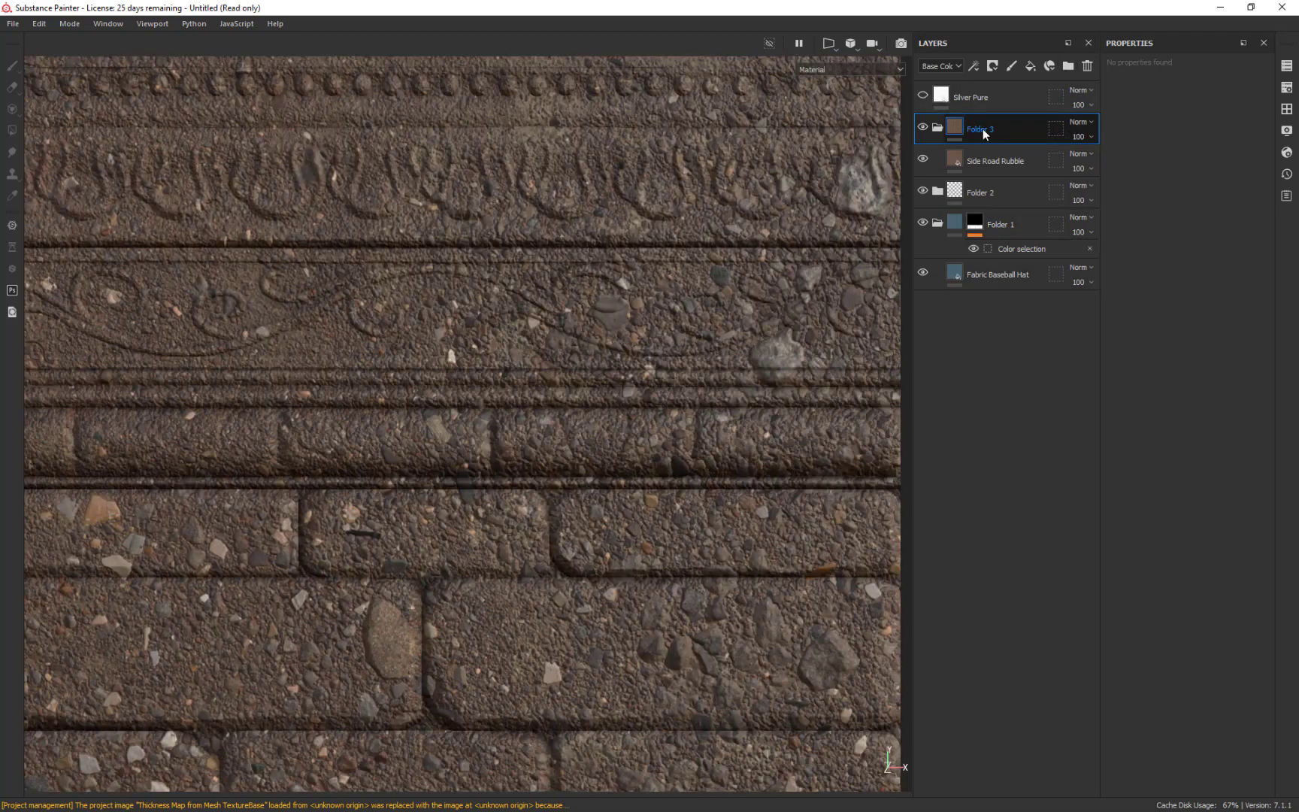
left_click(992, 66)
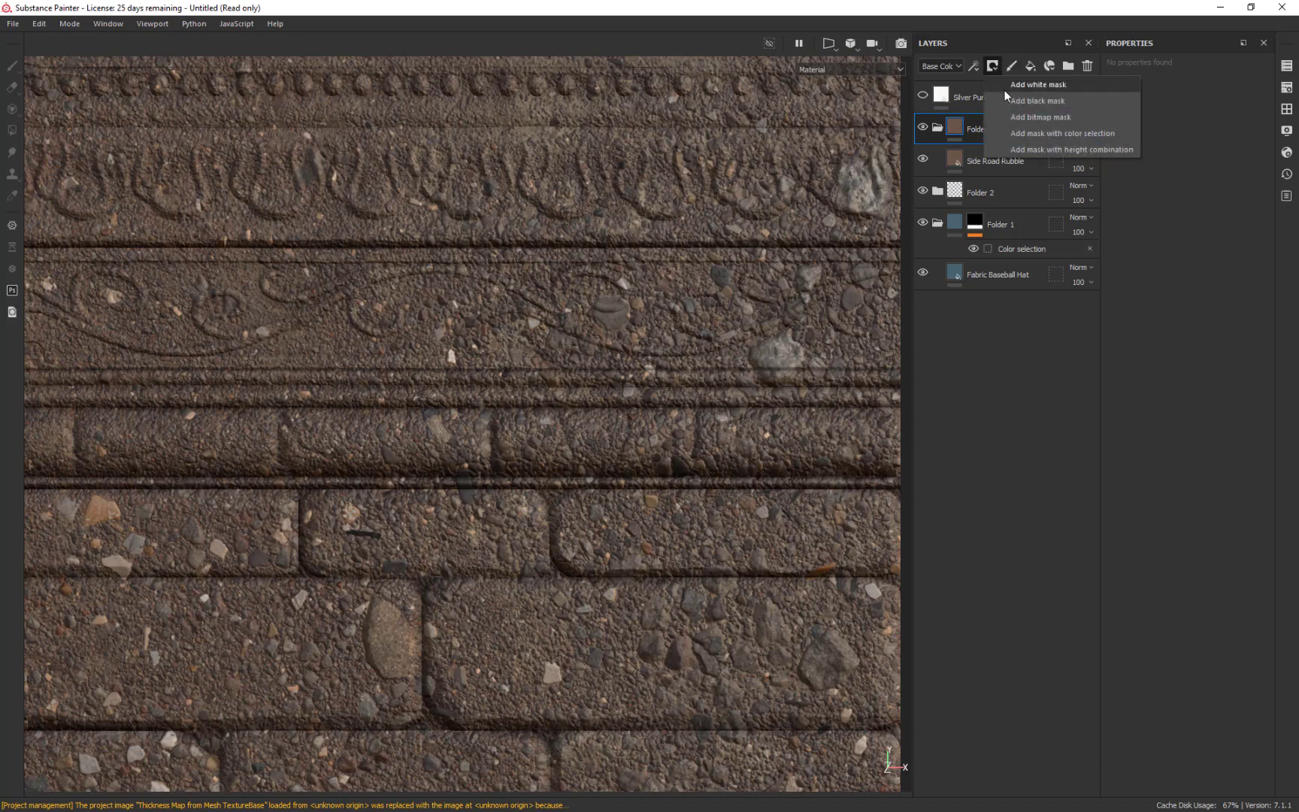
left_click(1093, 136)
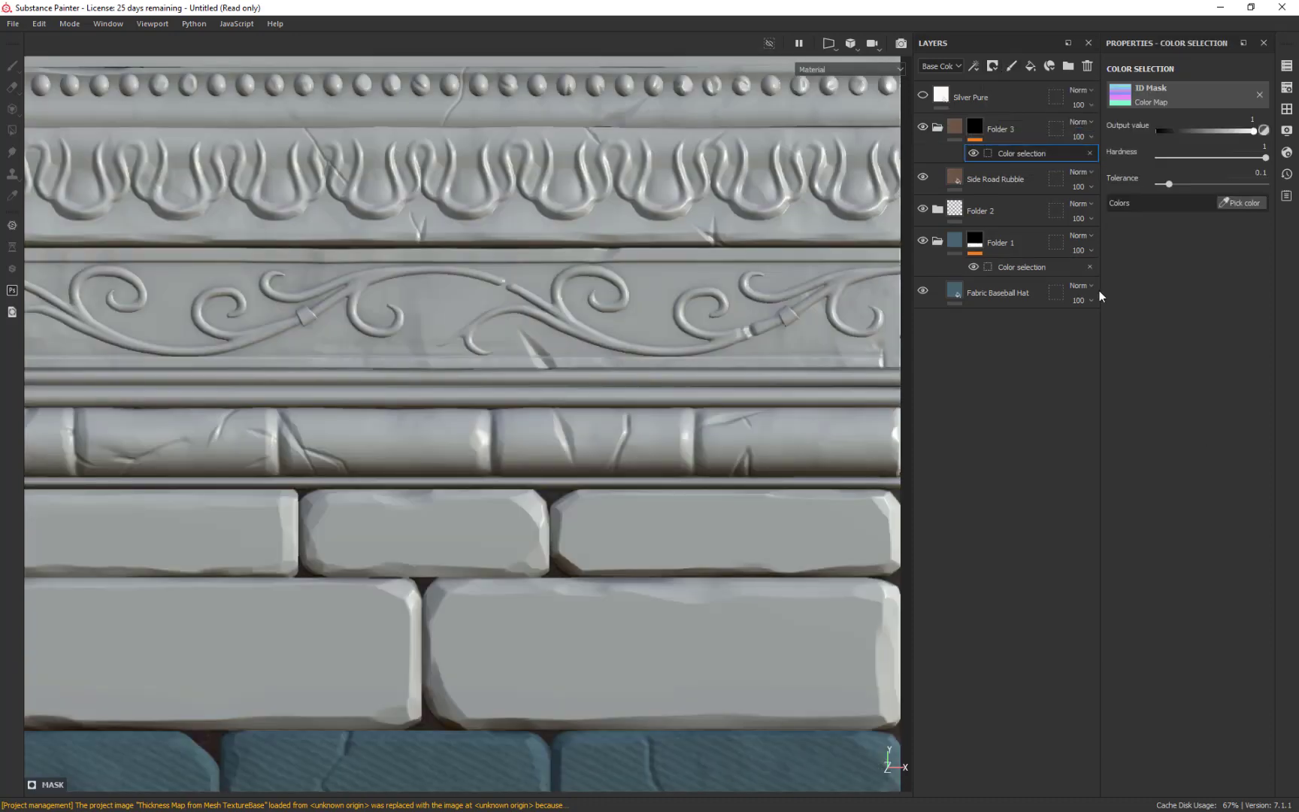
left_click(1249, 202)
left_click(443, 301)
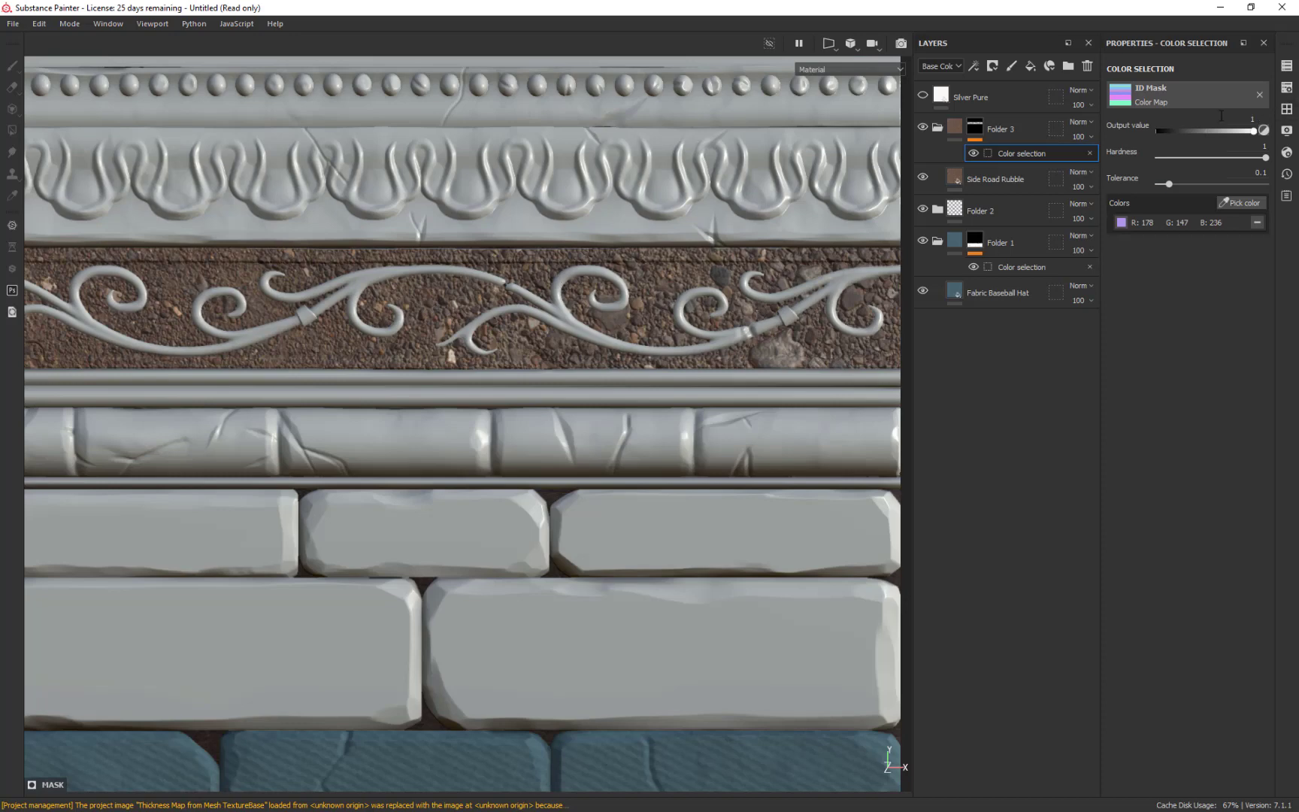
Step: Show the Silver Pure layer again and toggle Folder 3's mask off and back on to compare the rubble coverage
left_click(985, 99)
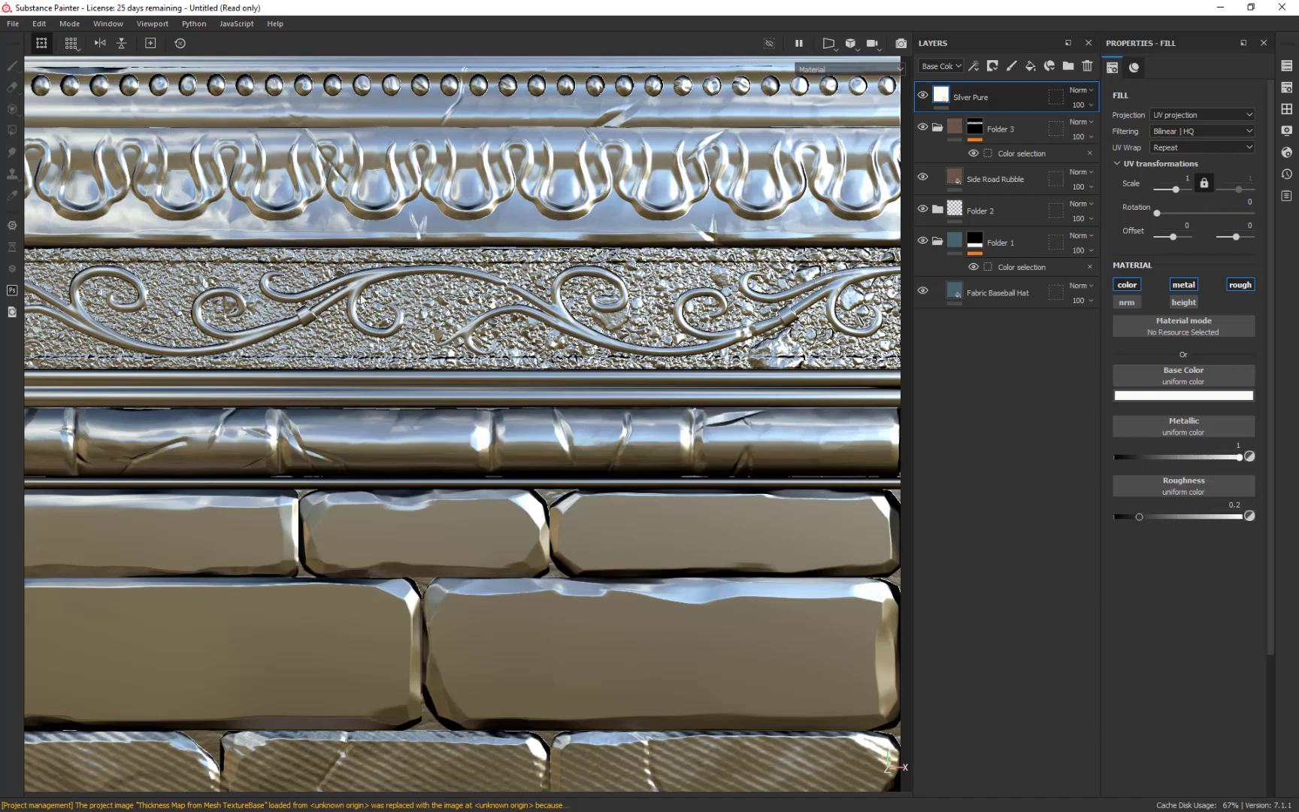
left_click(975, 128)
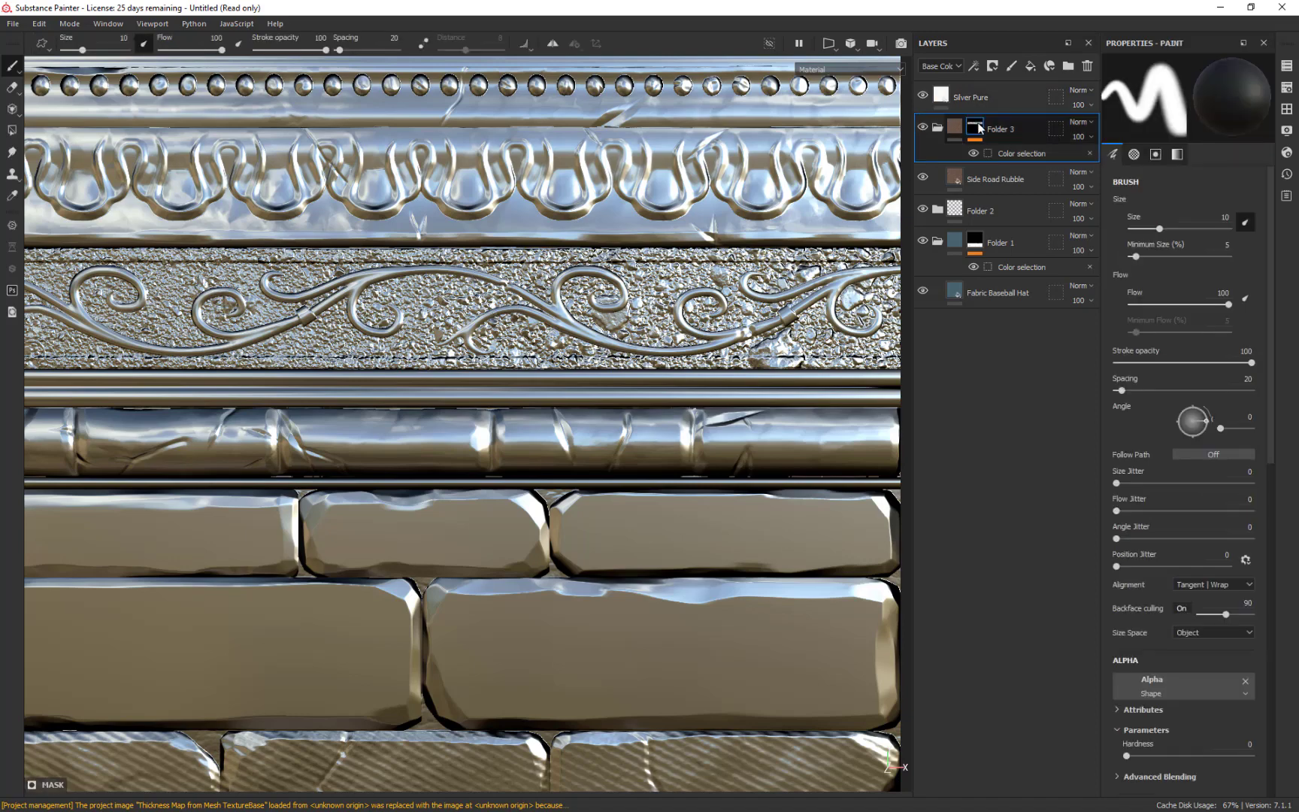
right_click(976, 125)
left_click(1044, 222)
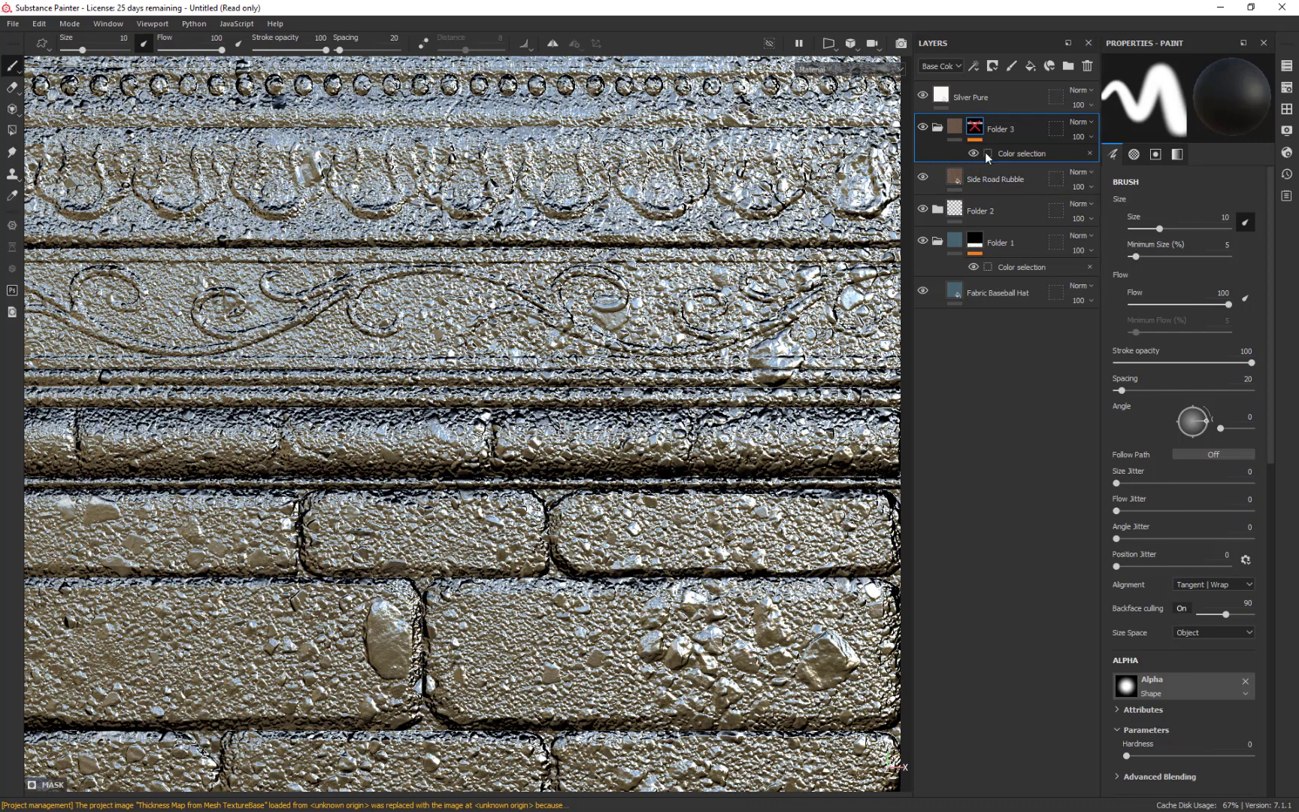
right_click(975, 126)
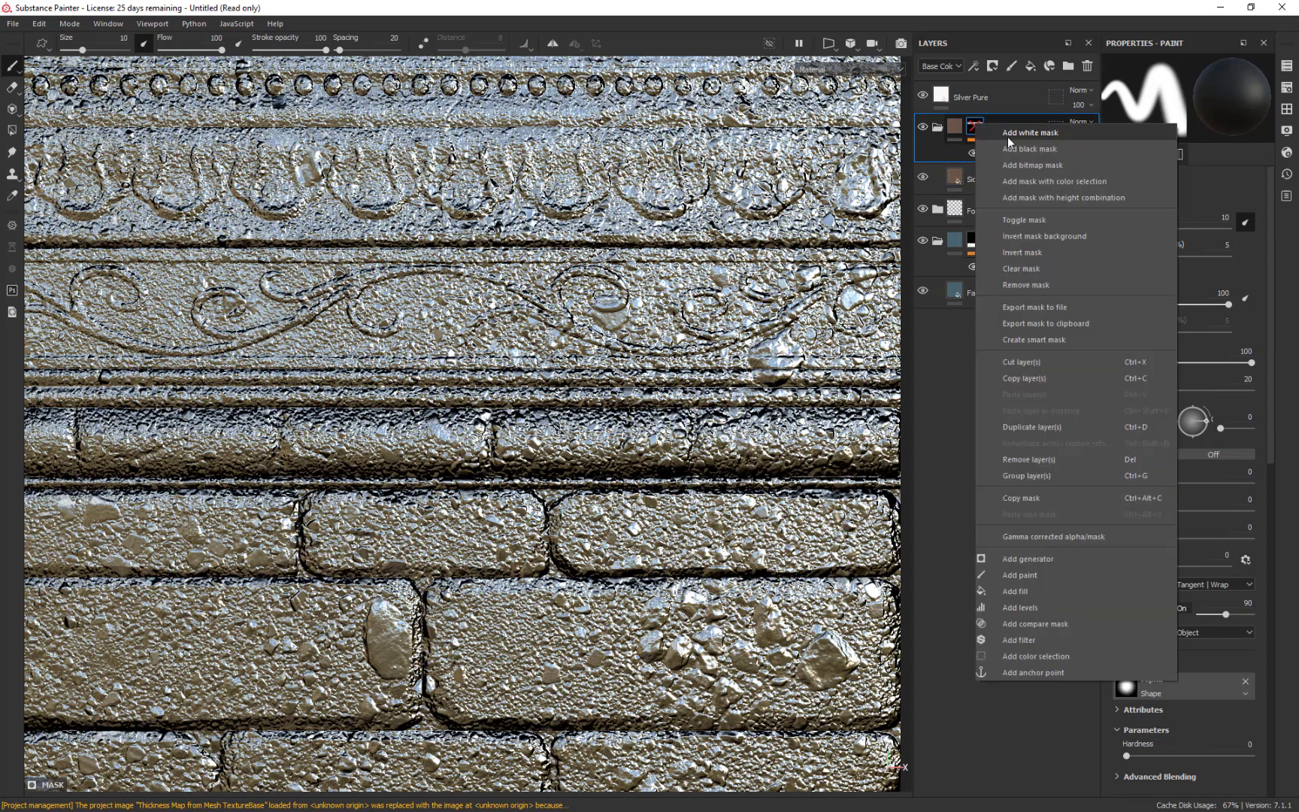
left_click(1055, 221)
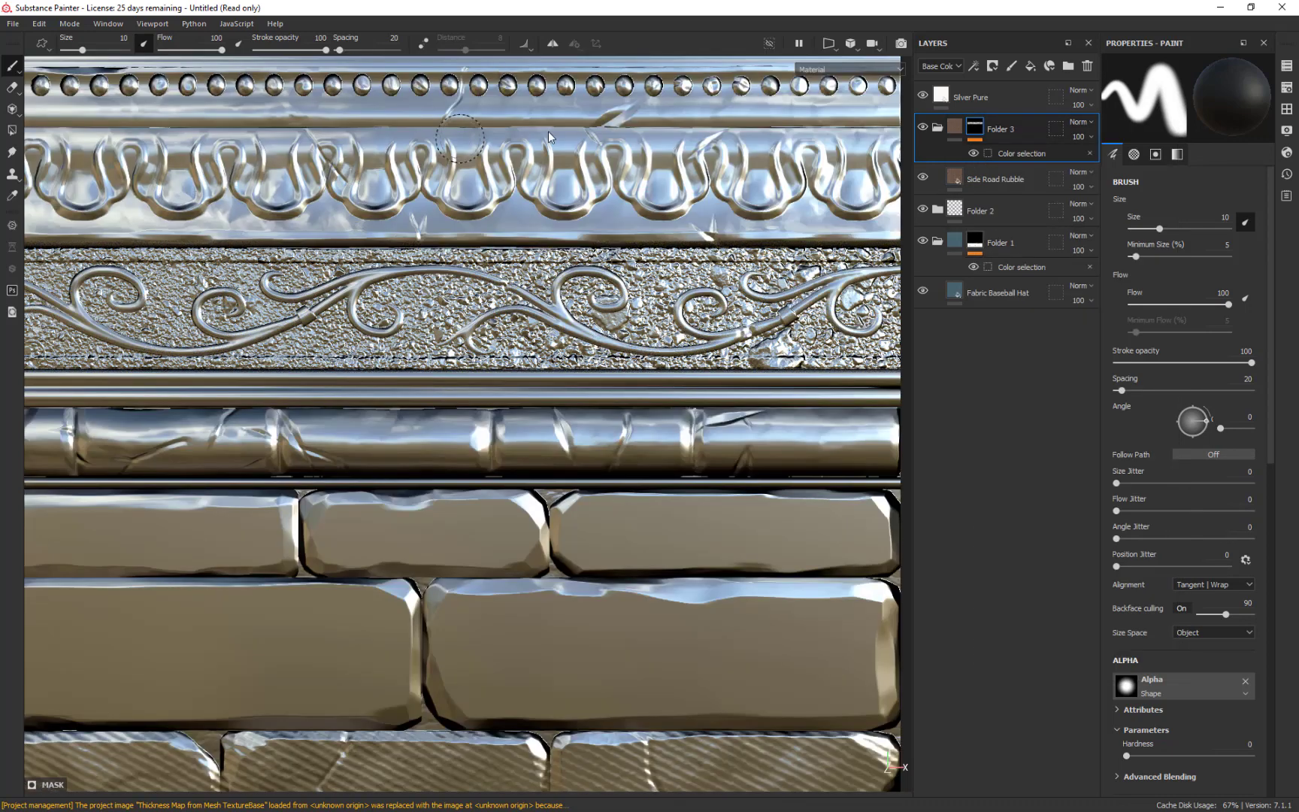
Step: Create a new folder above the Silver Pure layer and move Silver Pure into it
left_click(992, 101)
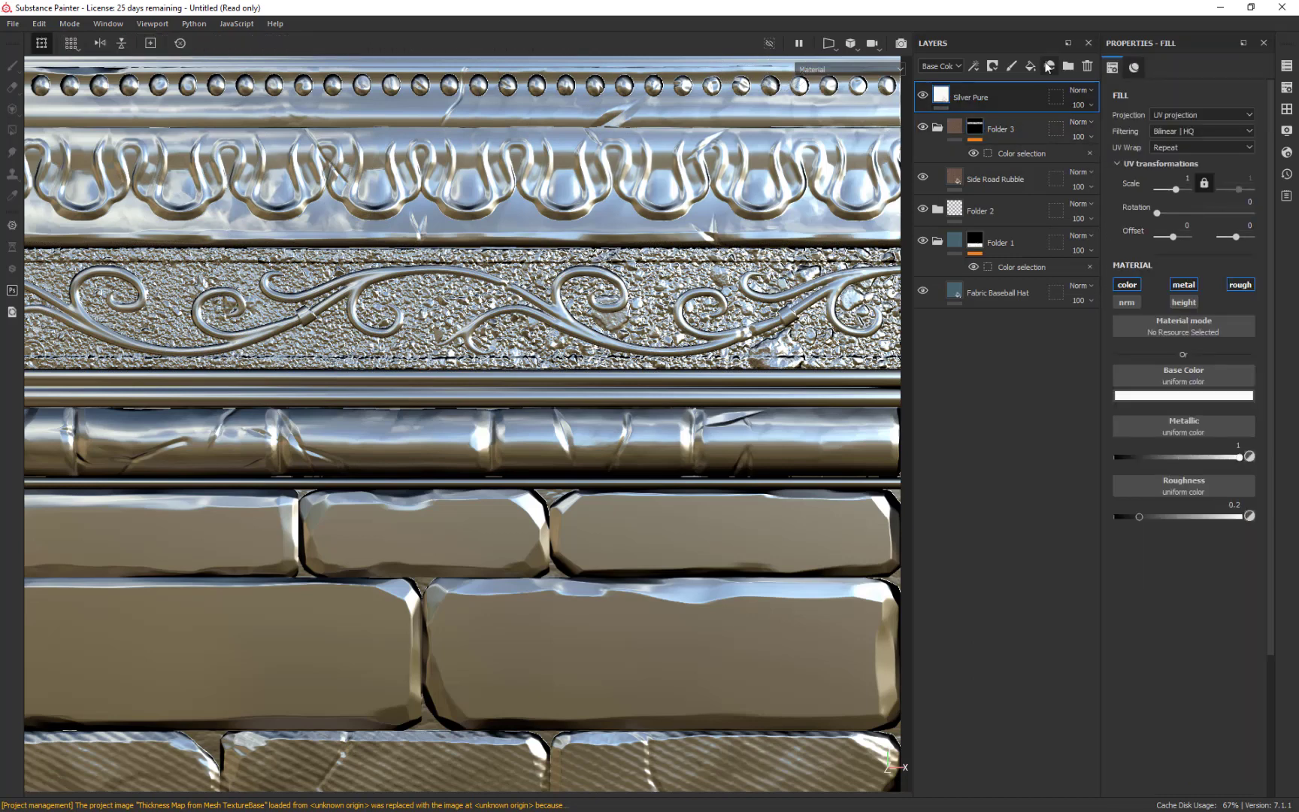
left_click(1068, 66)
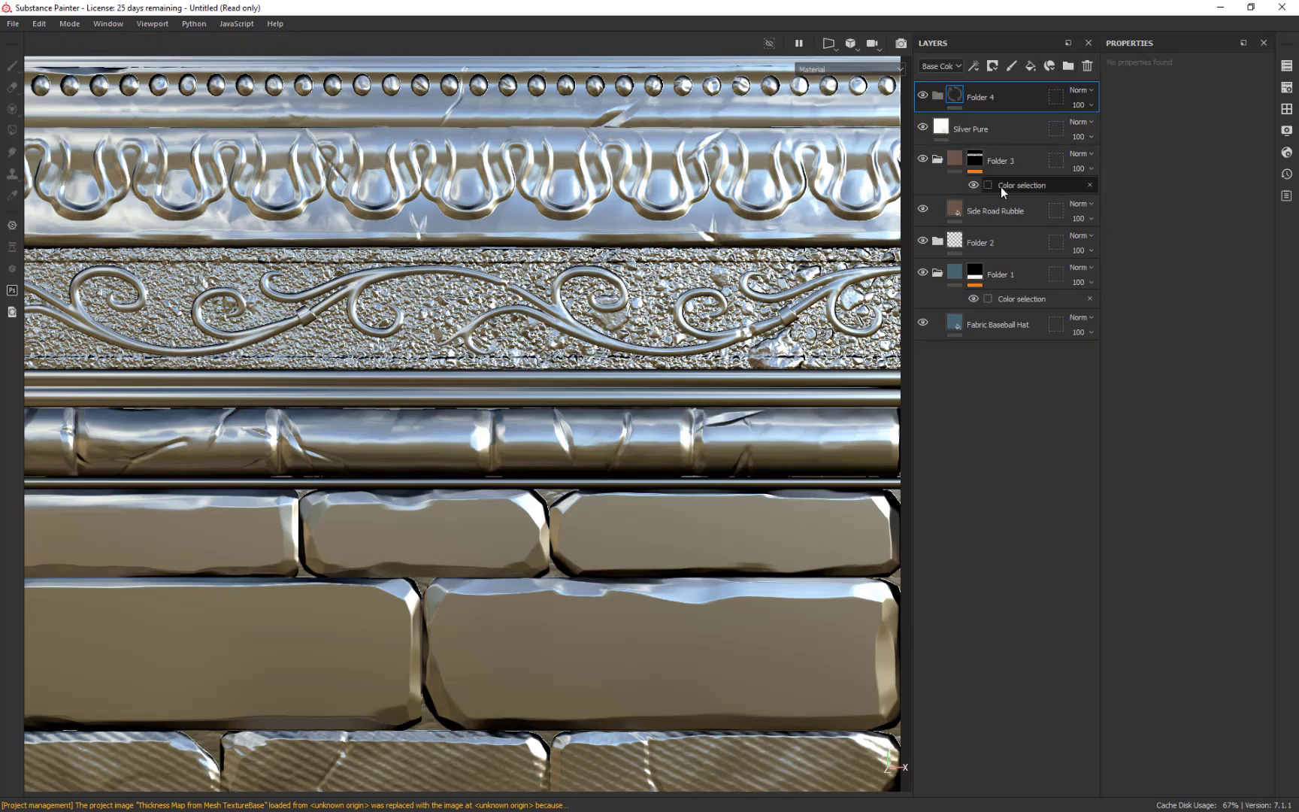
left_click(978, 129)
left_click_drag(991, 126, 998, 99)
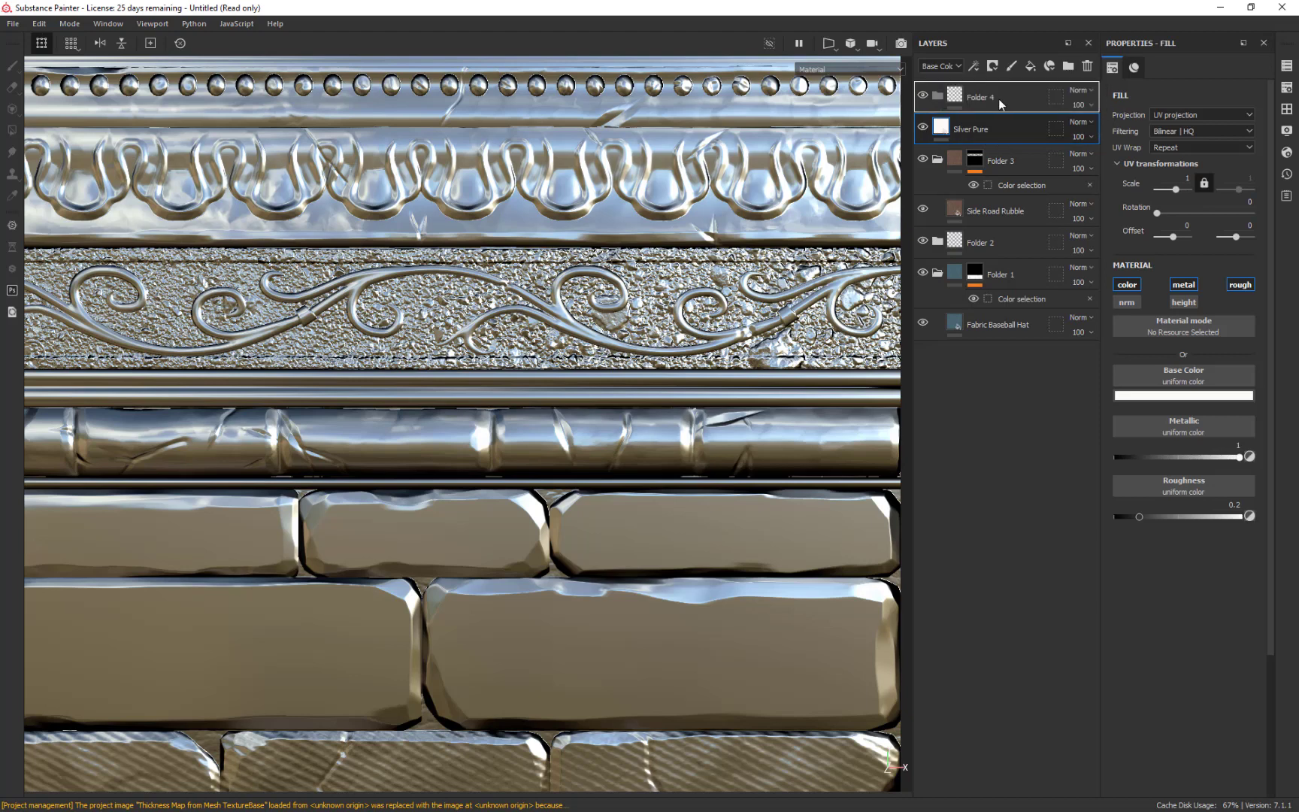
Step: Mask the Silver Pure layer with a color selection using the pink ID color of the scroll ornament
left_click(992, 67)
left_click(992, 66)
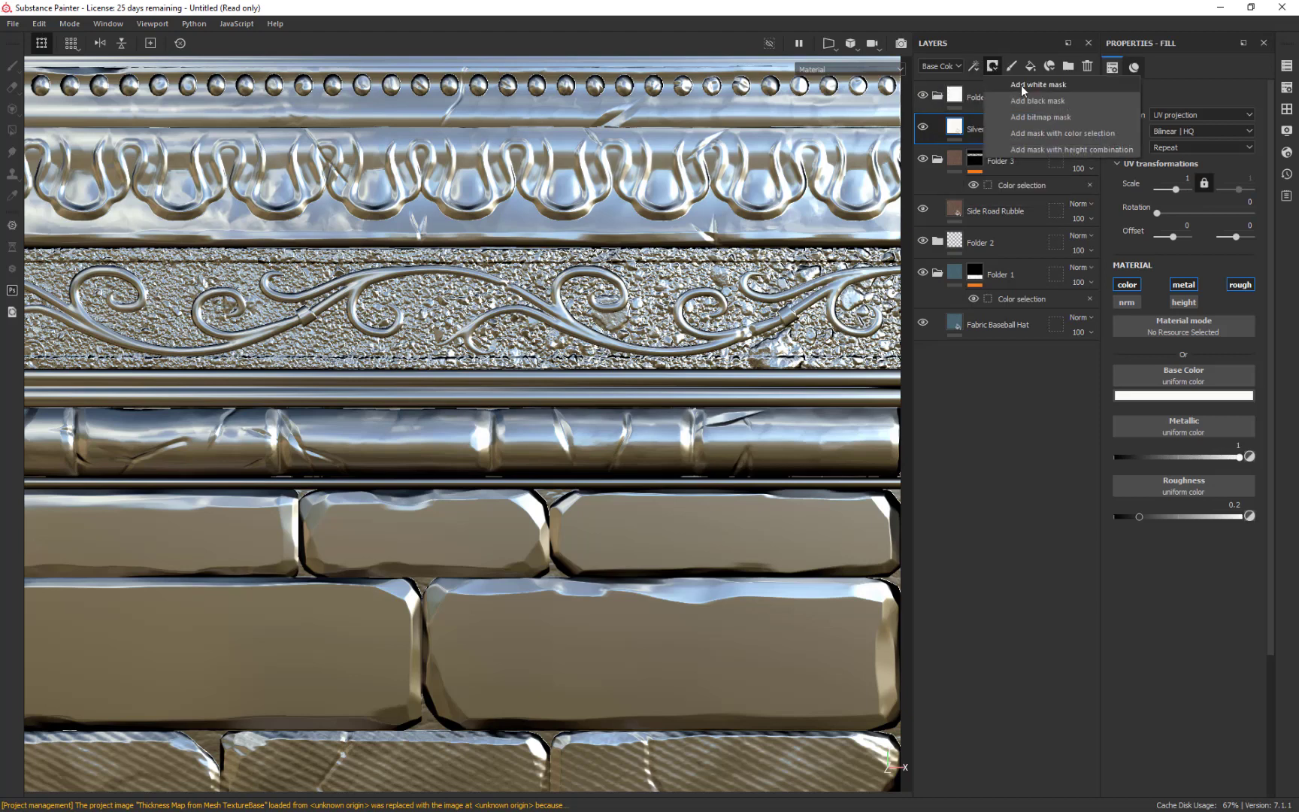
left_click(1069, 140)
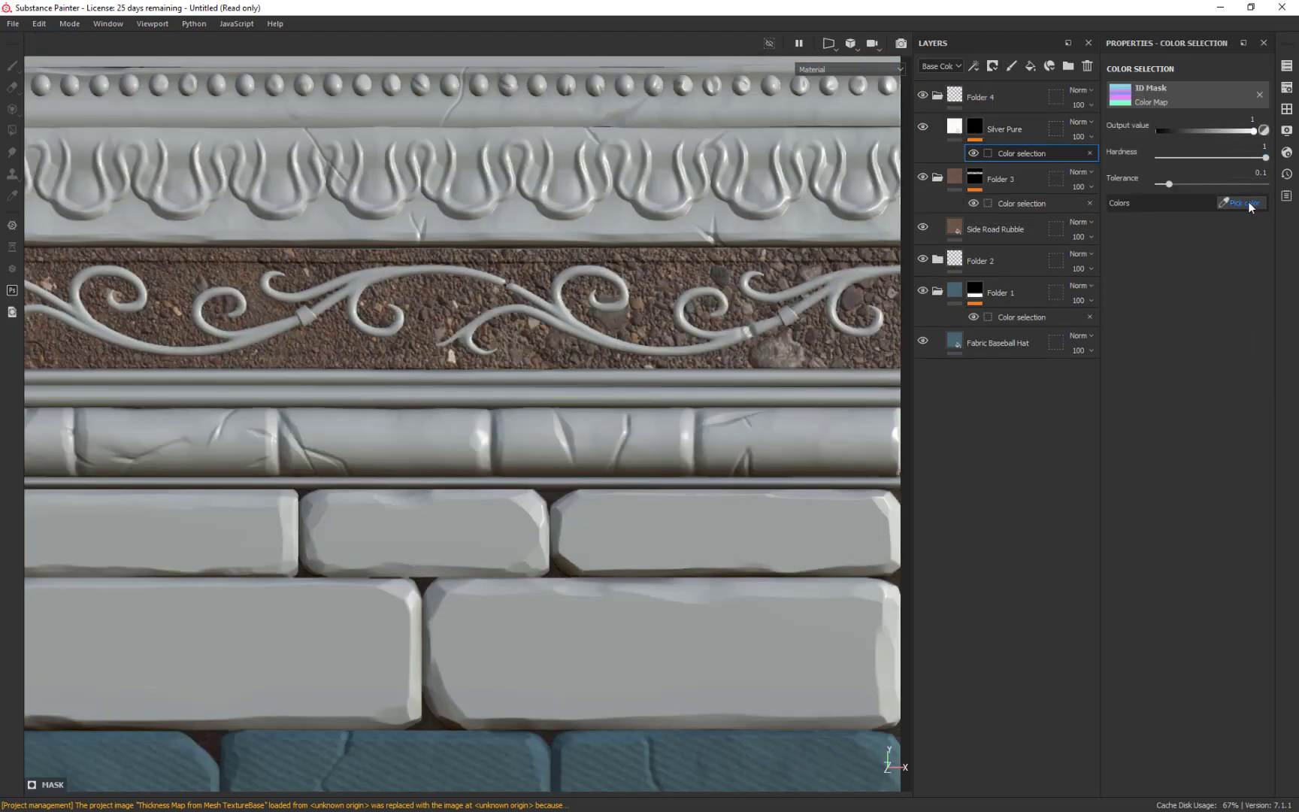
left_click(1245, 203)
left_click(609, 334)
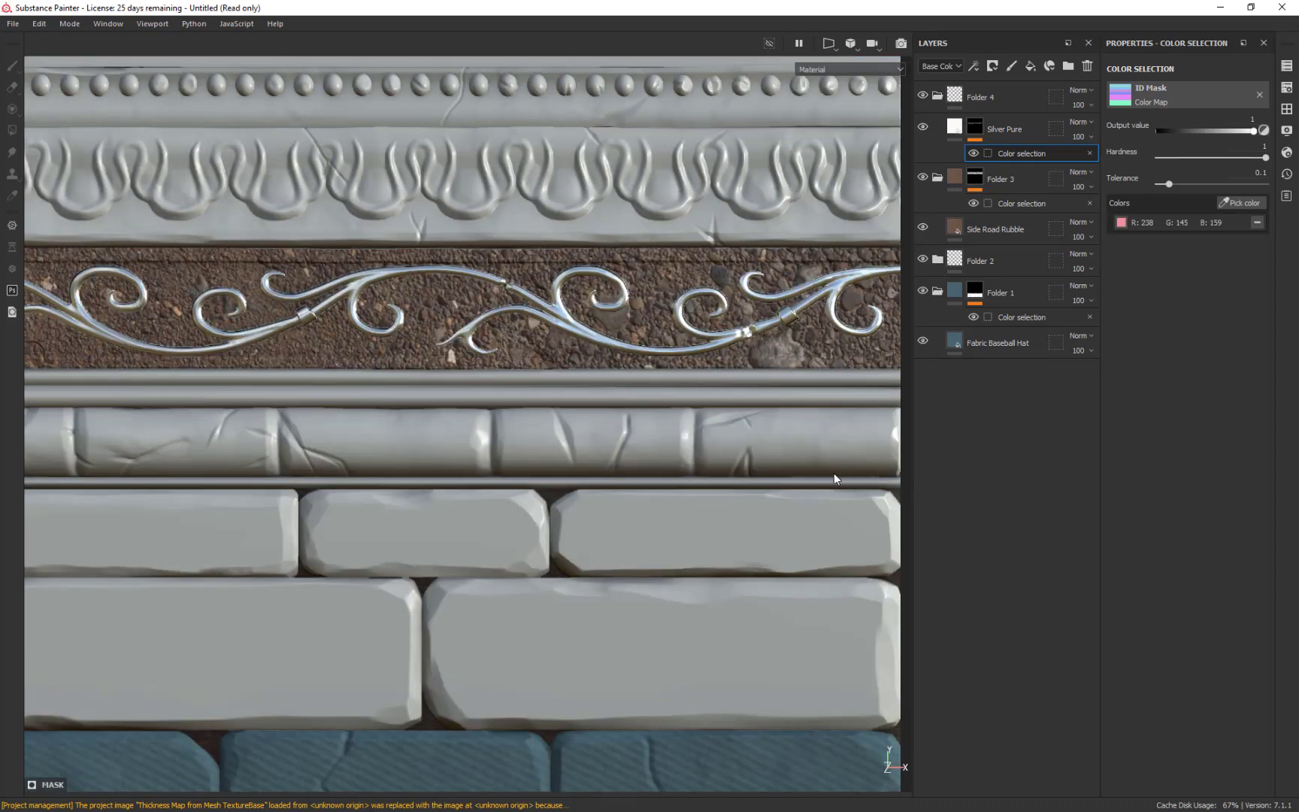
key("f")
left_click_drag(844, 484, 851, 528, "alt")
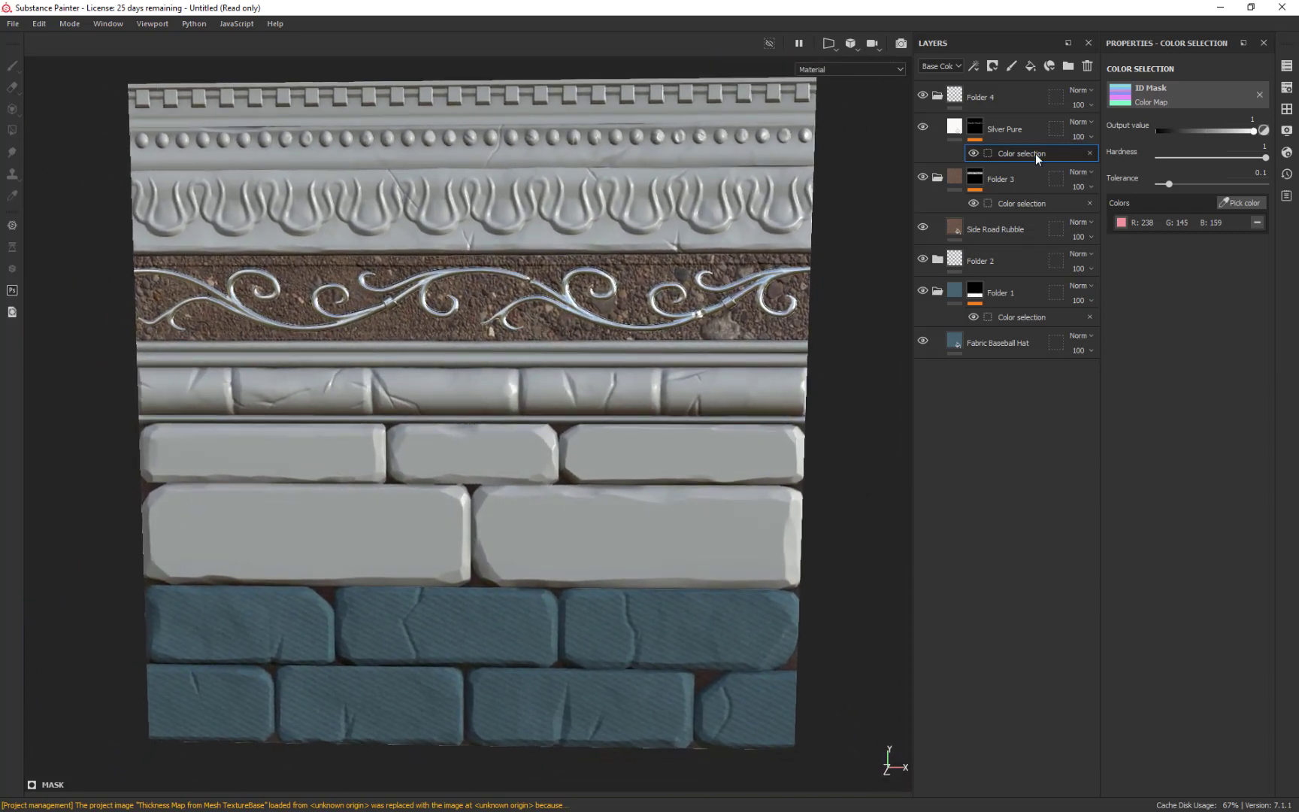
Step: Add the Grit Covered Dirt material as a fill layer above Silver Pure inside Folder 4
left_click(1015, 131)
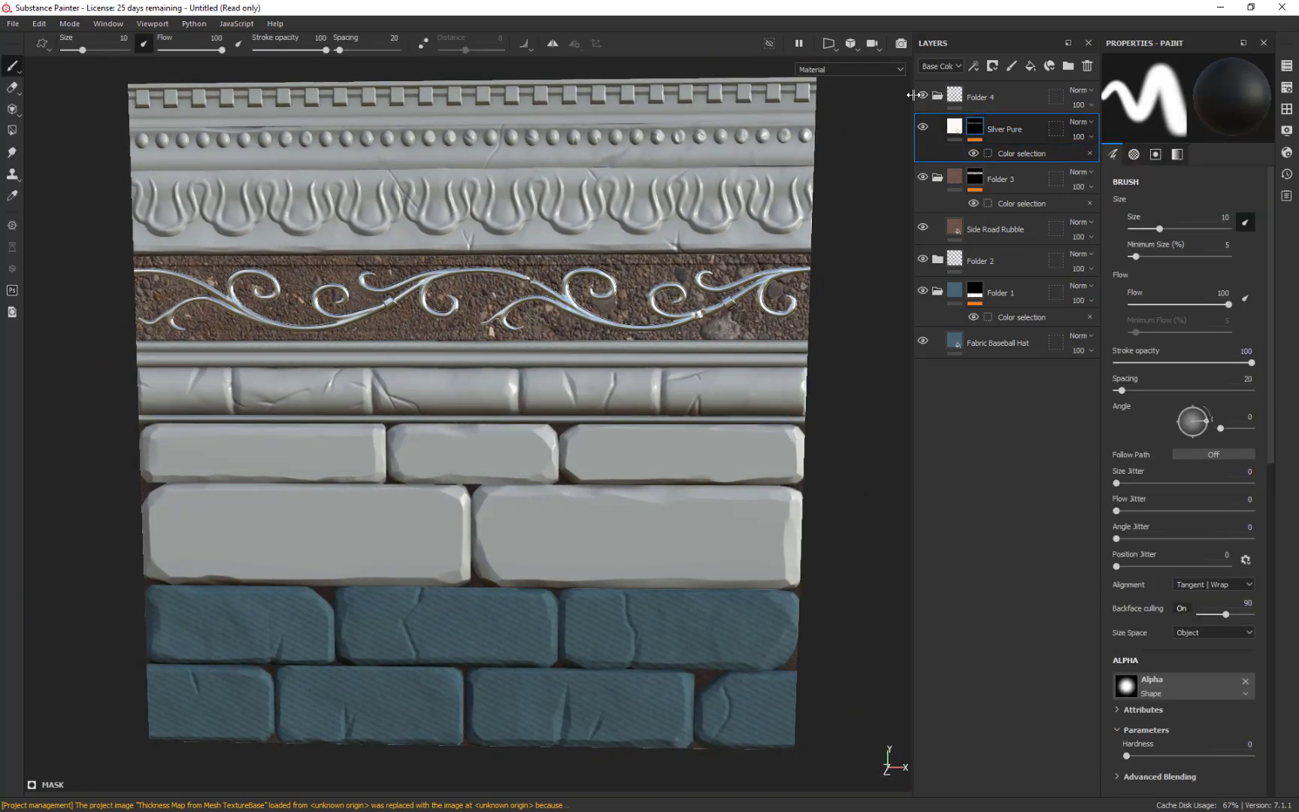
left_click(1288, 88)
left_click(1288, 89)
left_click(1287, 109)
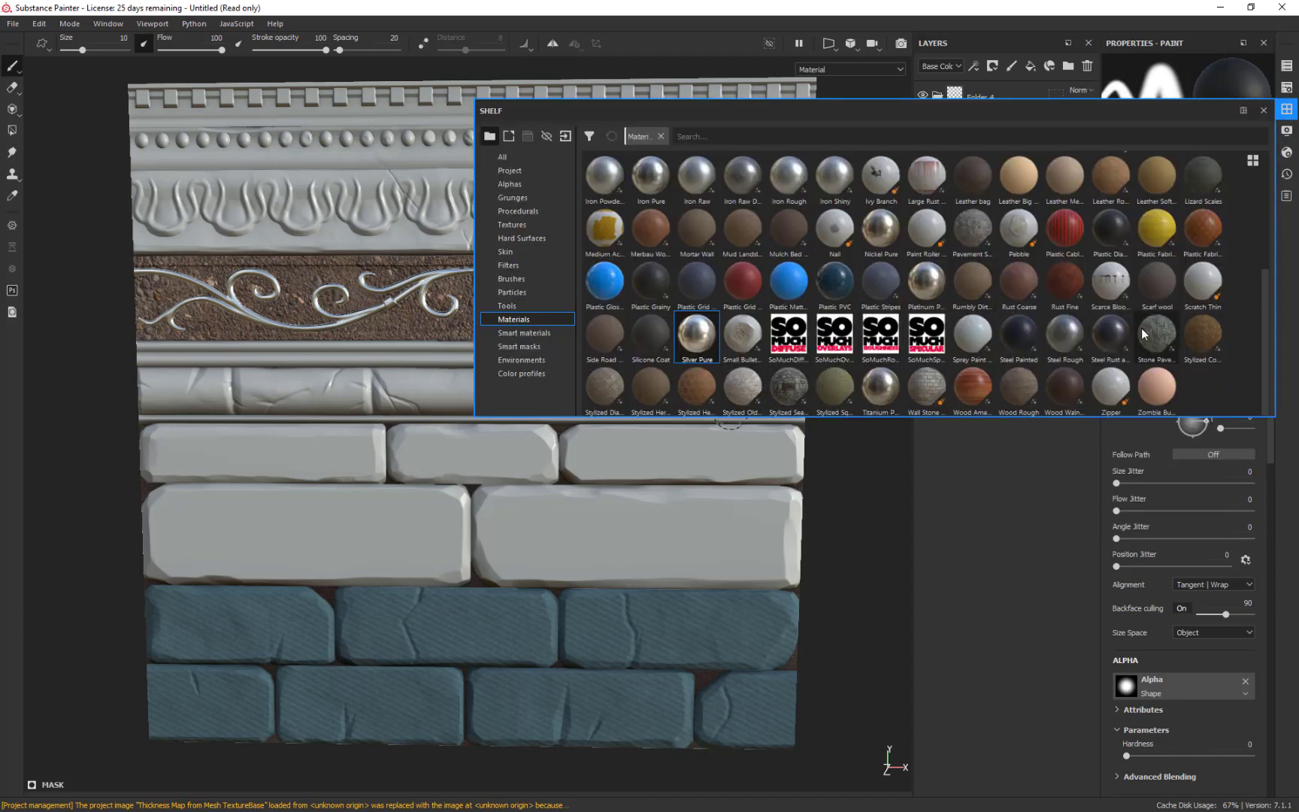
scroll(1144, 334, "up", 4)
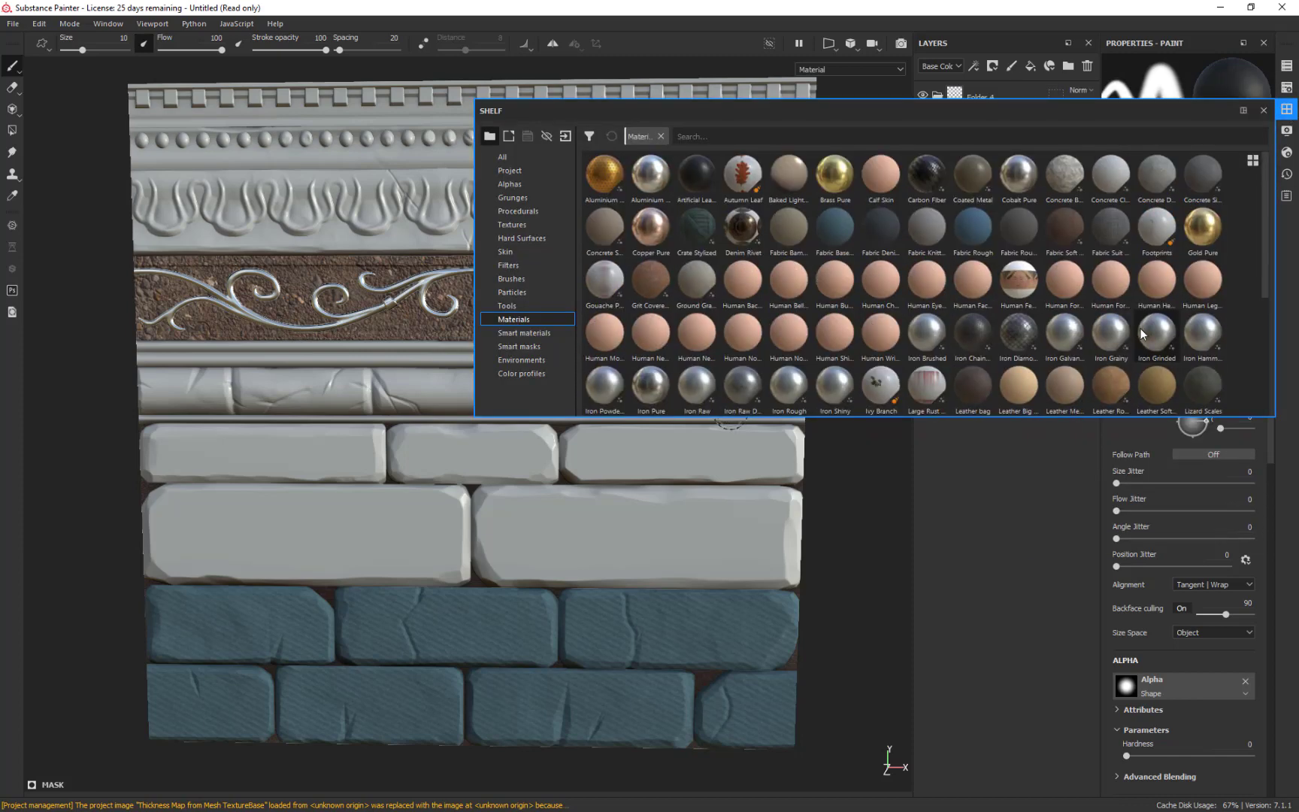
mouse_move(651, 284)
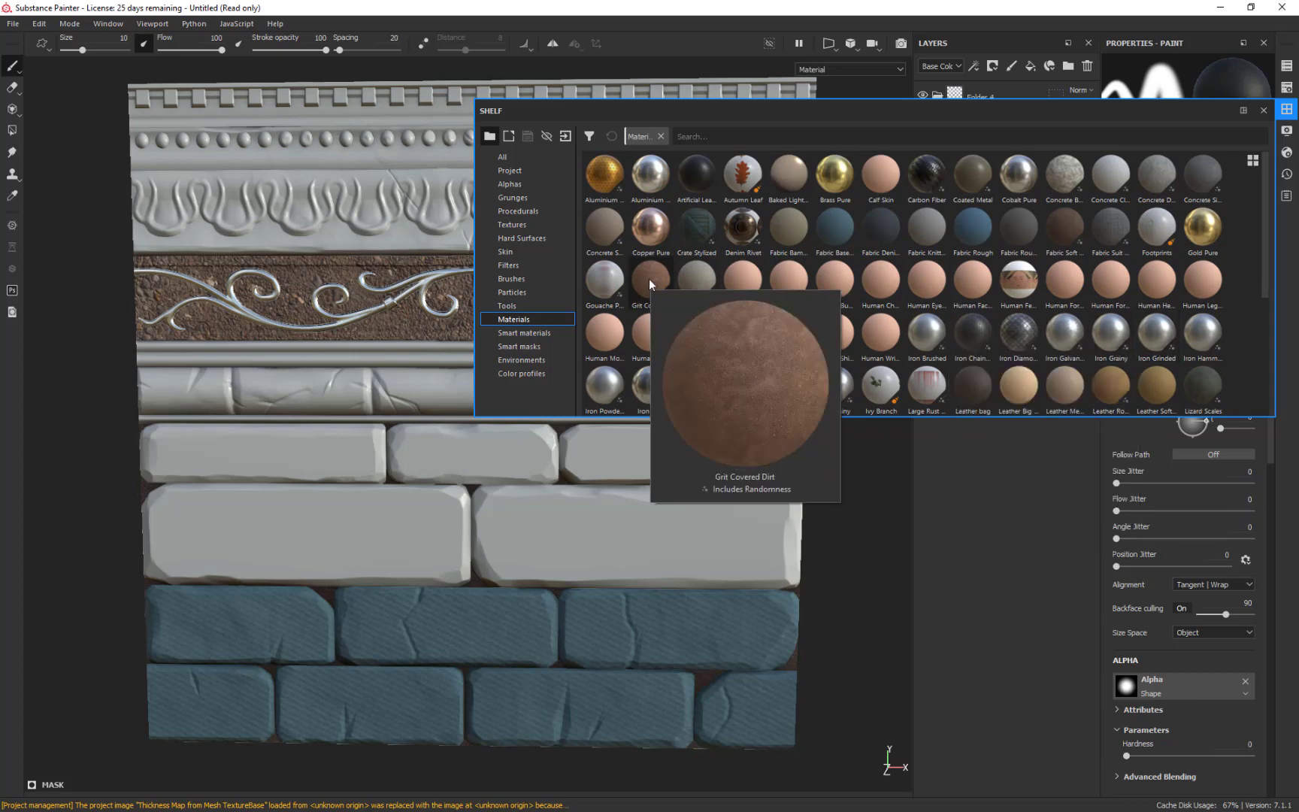
left_click_drag(651, 283, 344, 292)
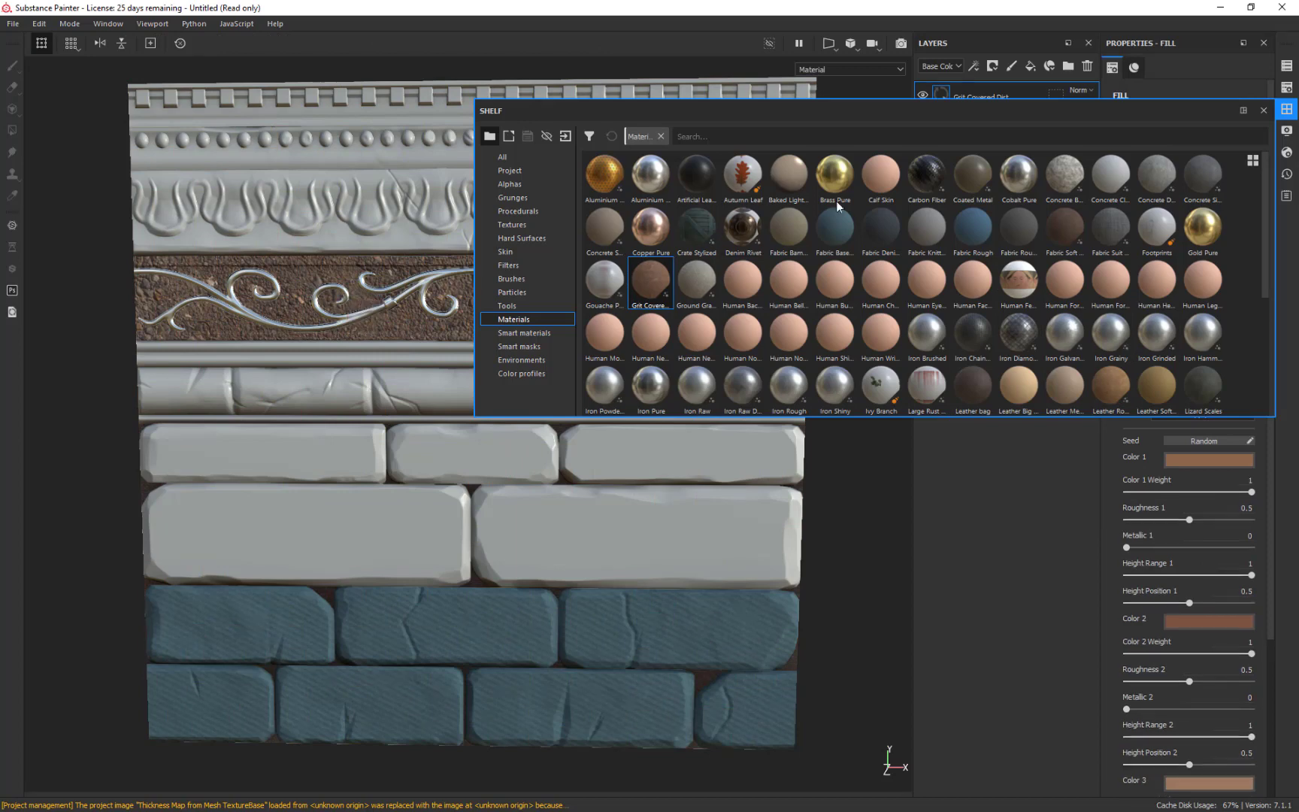
left_click(1262, 111)
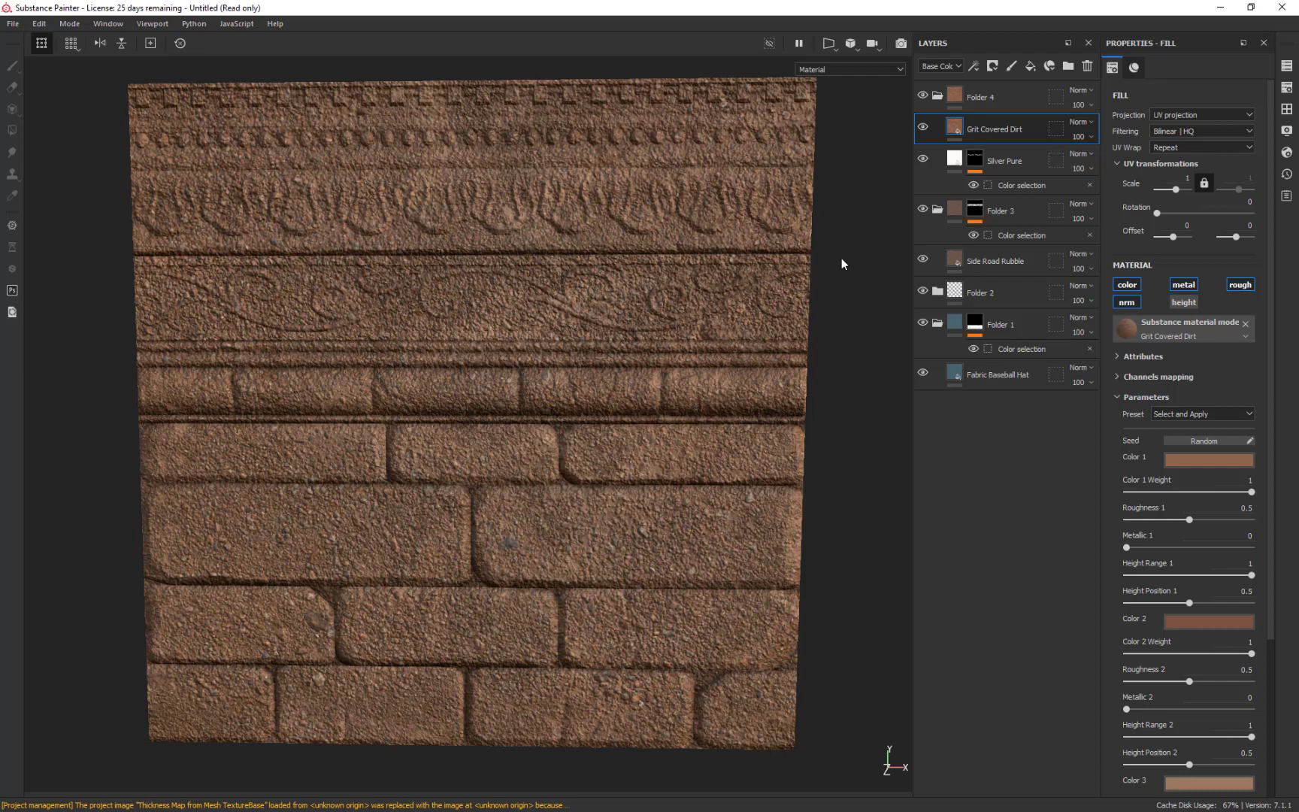
Step: Remove the color selection mask from the Silver Pure layer
left_click(993, 159)
right_click(981, 157)
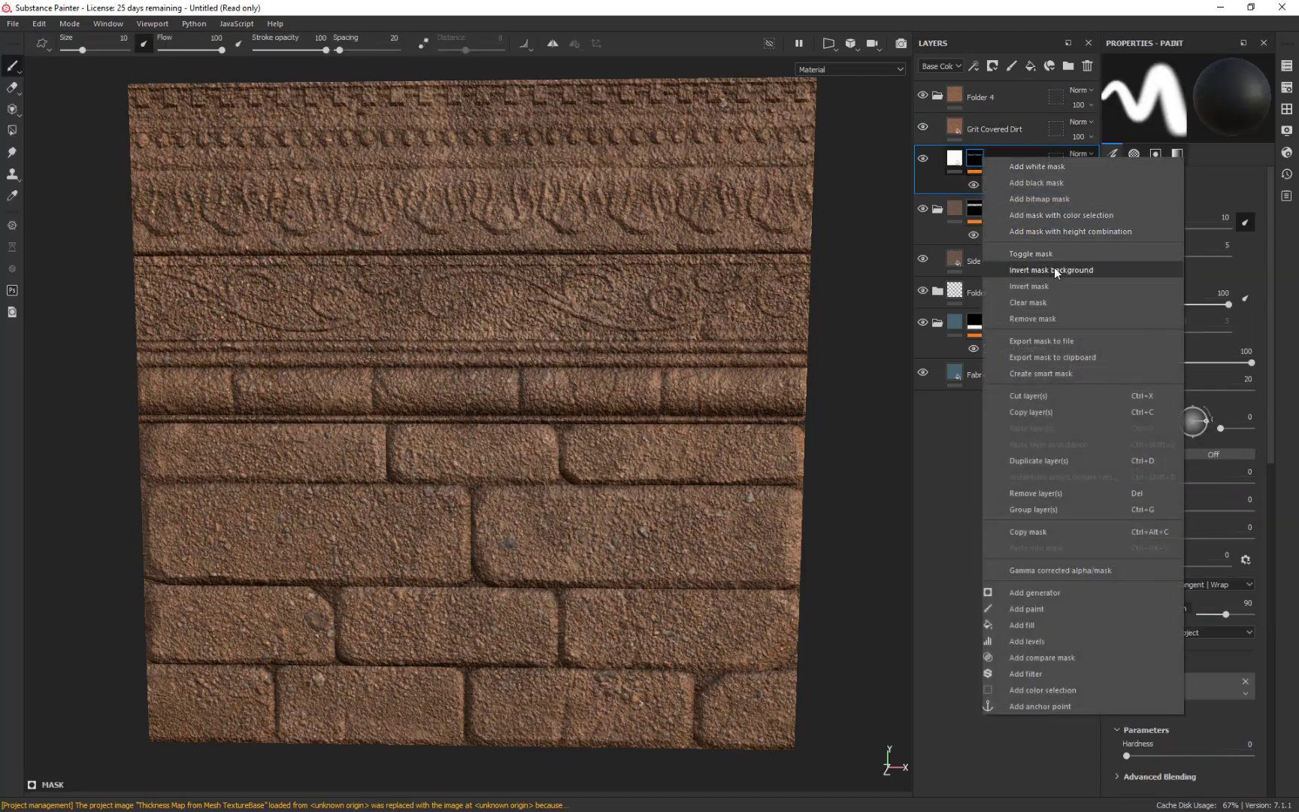
left_click(1041, 319)
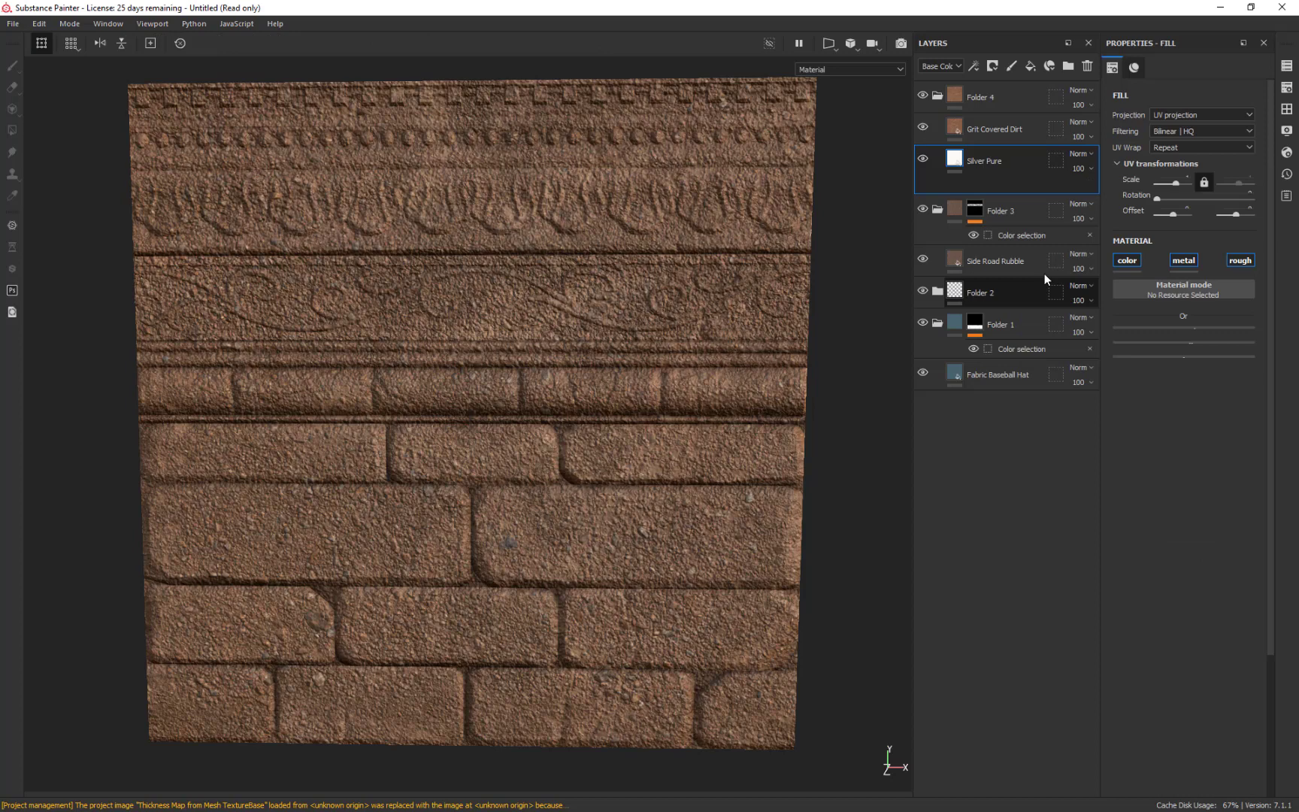
Step: Mask Folder 4 with a color selection using the pink ID color of the scroll ornament
left_click(981, 96)
left_click(994, 67)
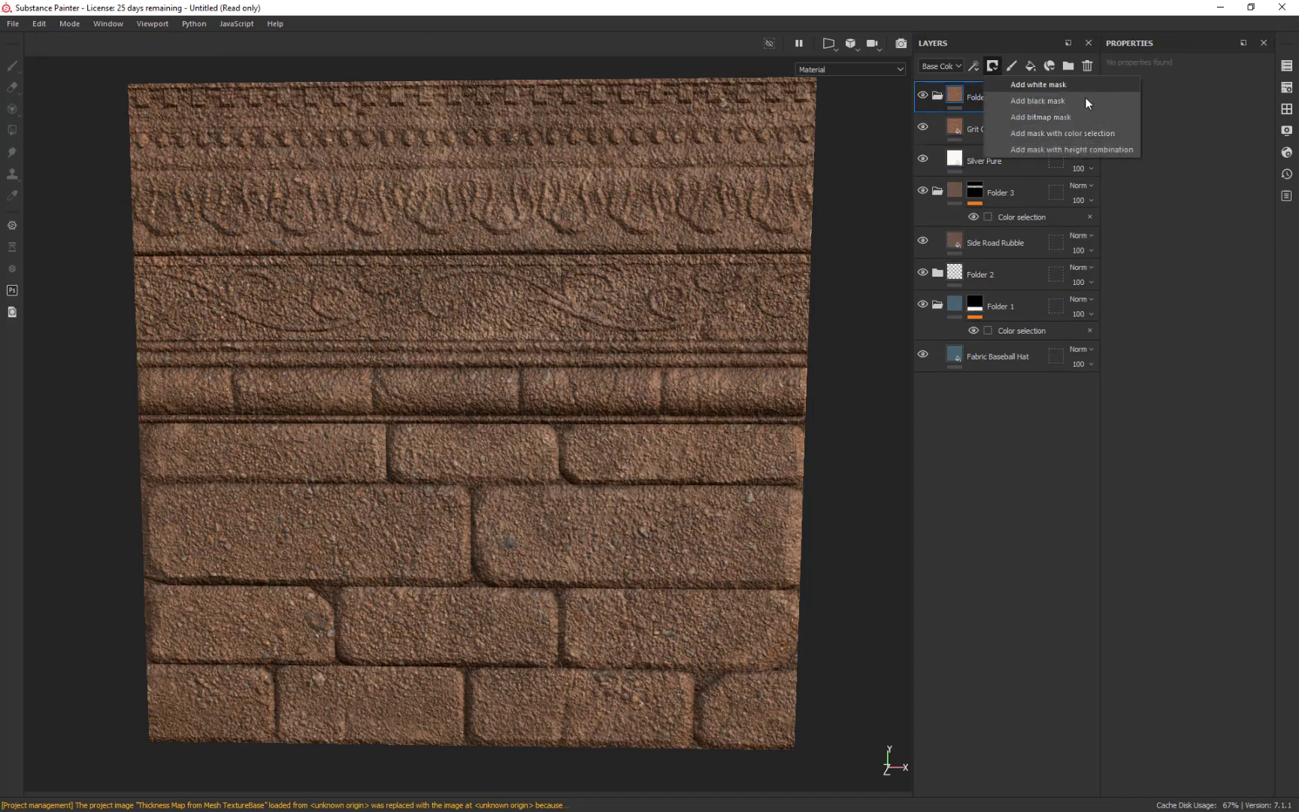
left_click(1050, 133)
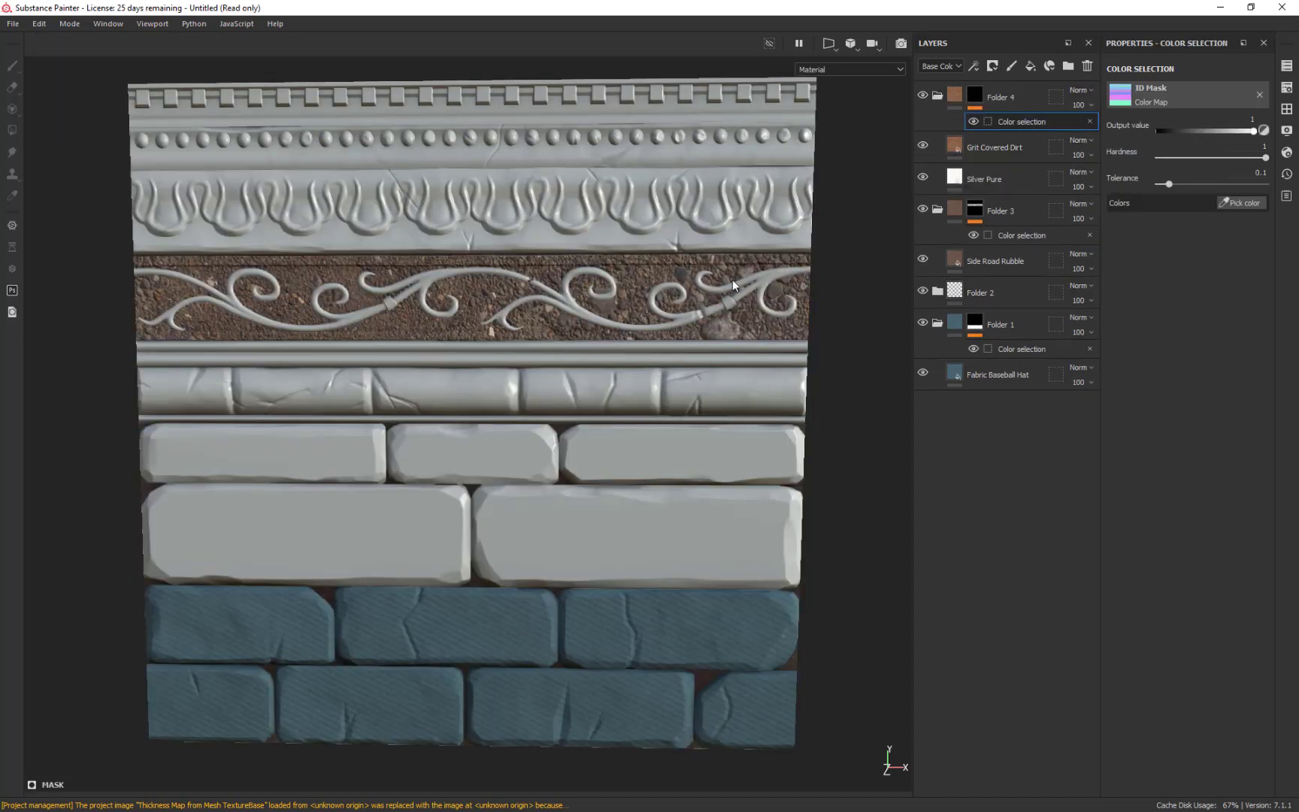
left_click(1242, 203)
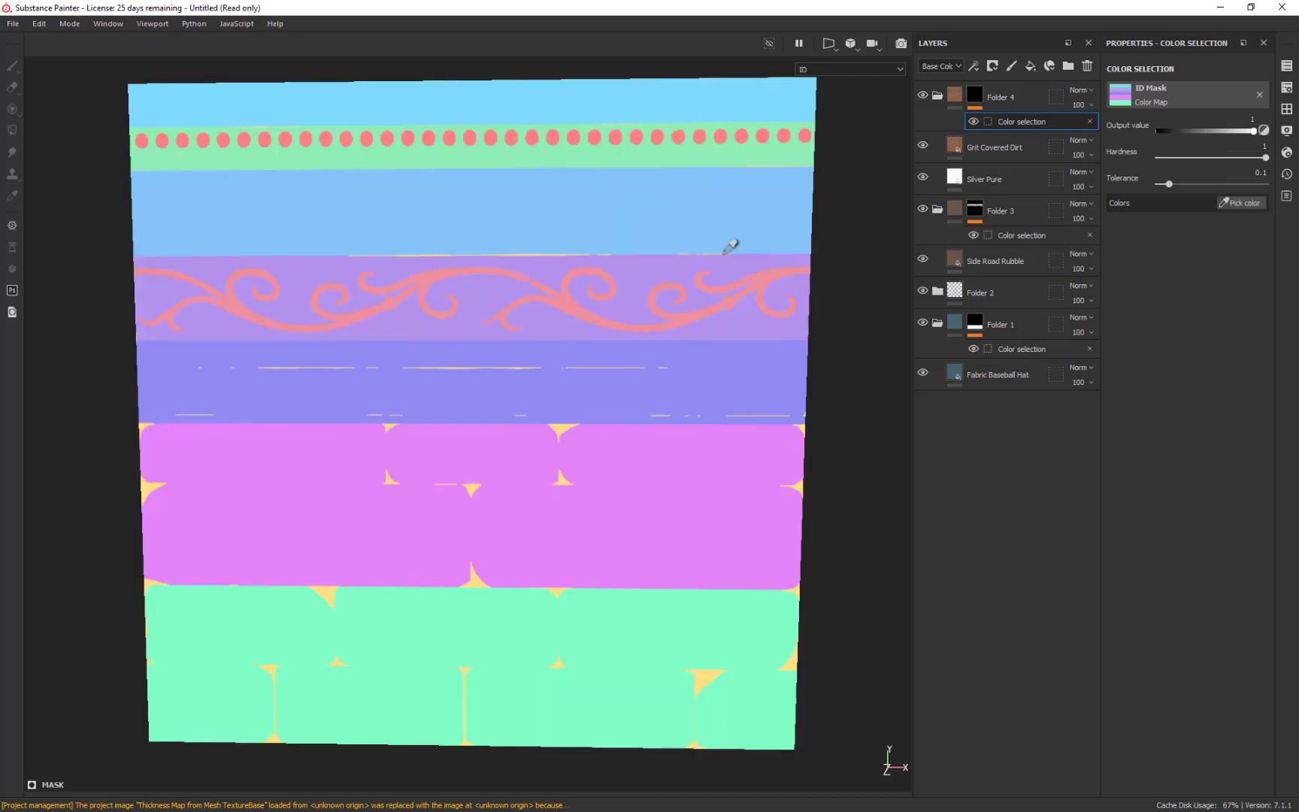
left_click(736, 298)
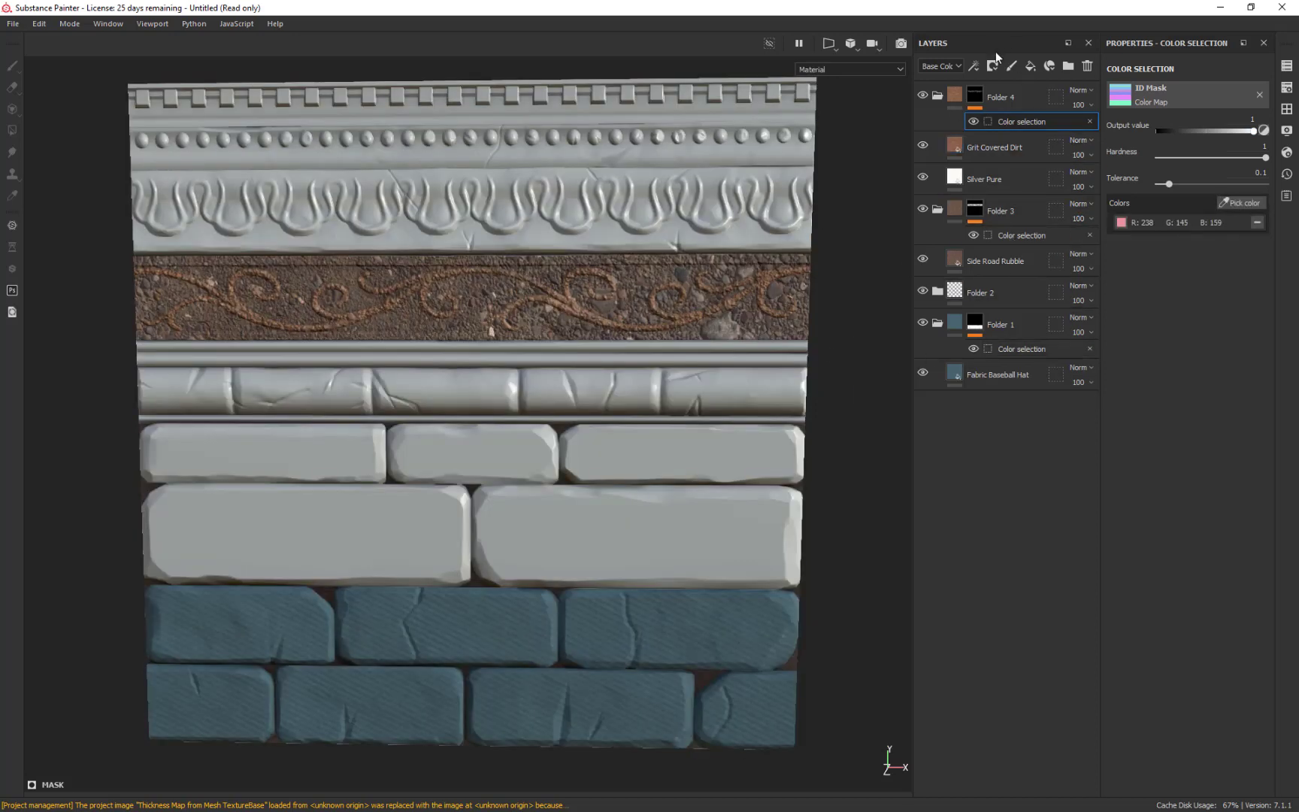
Step: Try Overlay blending on the Grit Covered Dirt layer and settle on Multiply
left_click(1000, 148)
left_click(1080, 140)
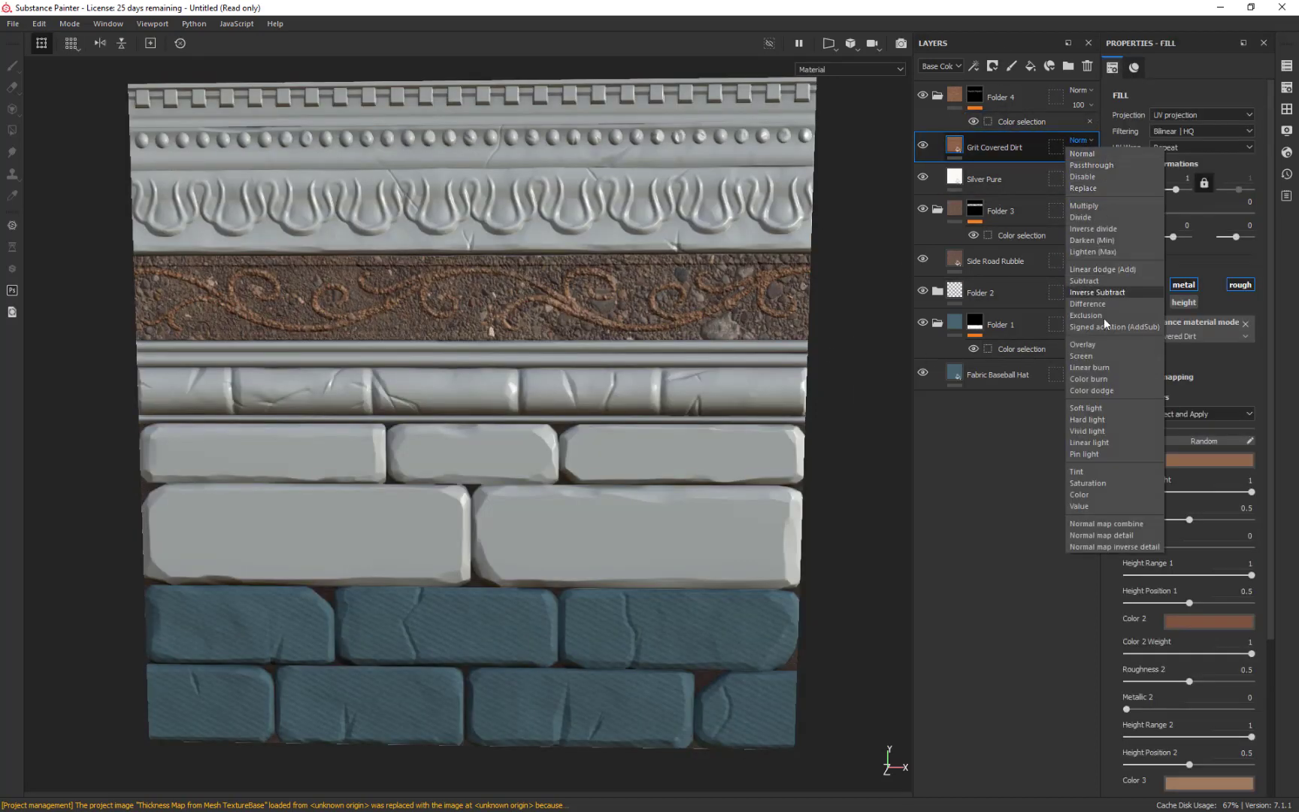
left_click(1096, 345)
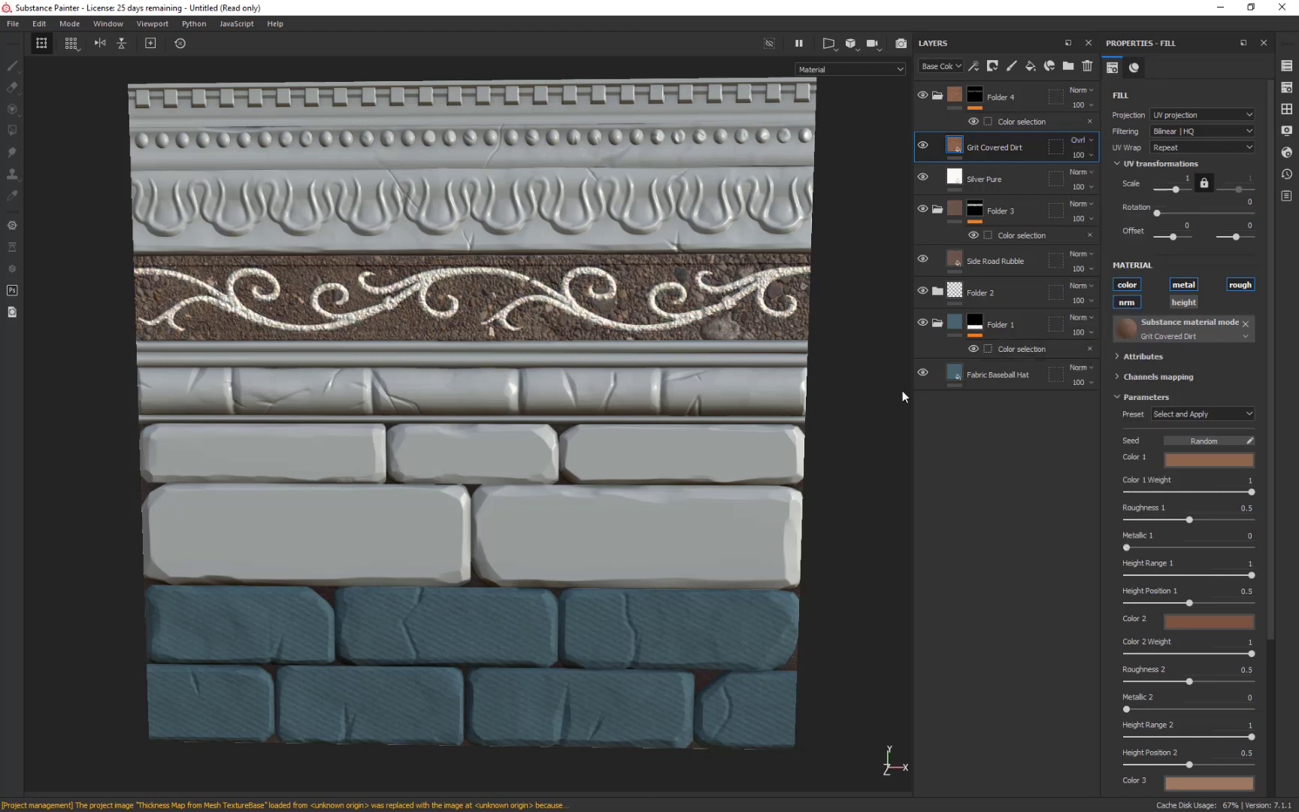
left_click(1092, 140)
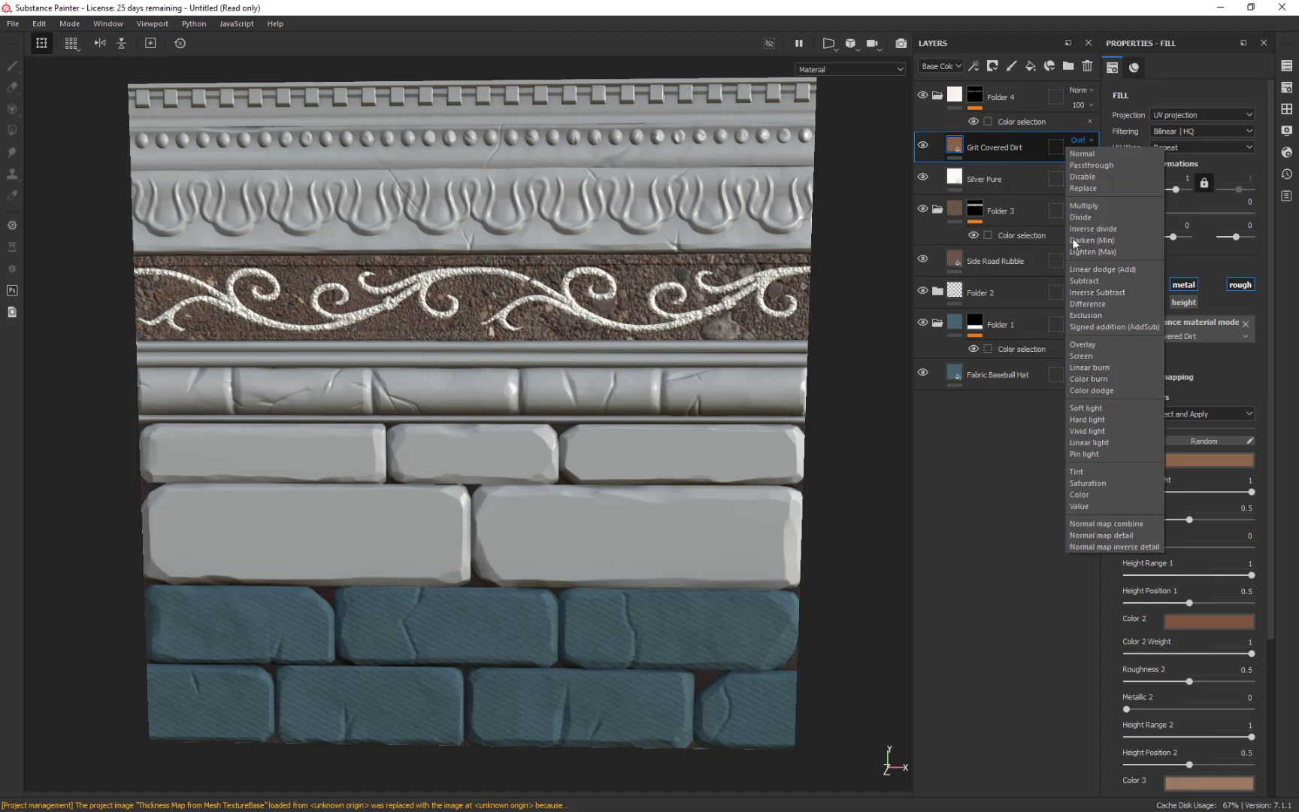
left_click(1082, 206)
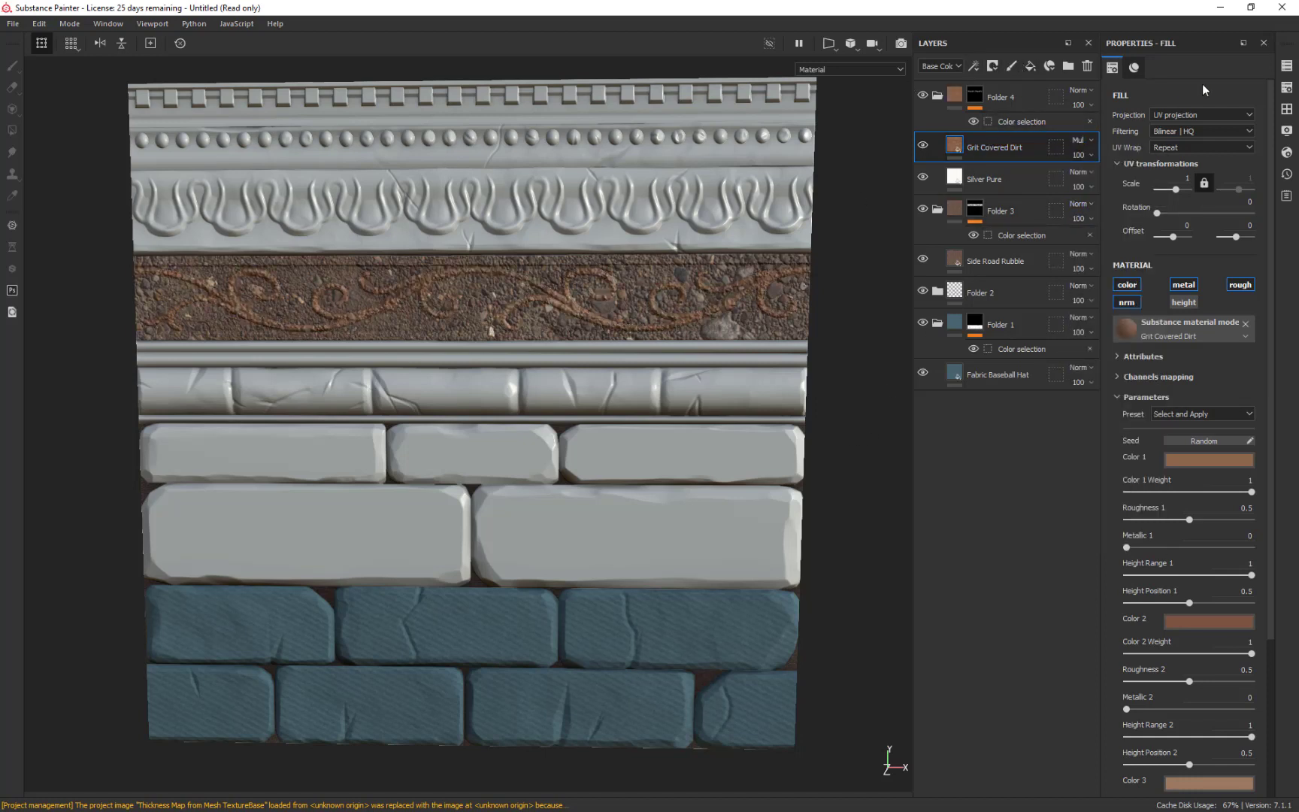
Step: Dock the shelf below the viewport and apply the Dirt Dry smart mask to the Grit Covered Dirt layer
left_click(1286, 109)
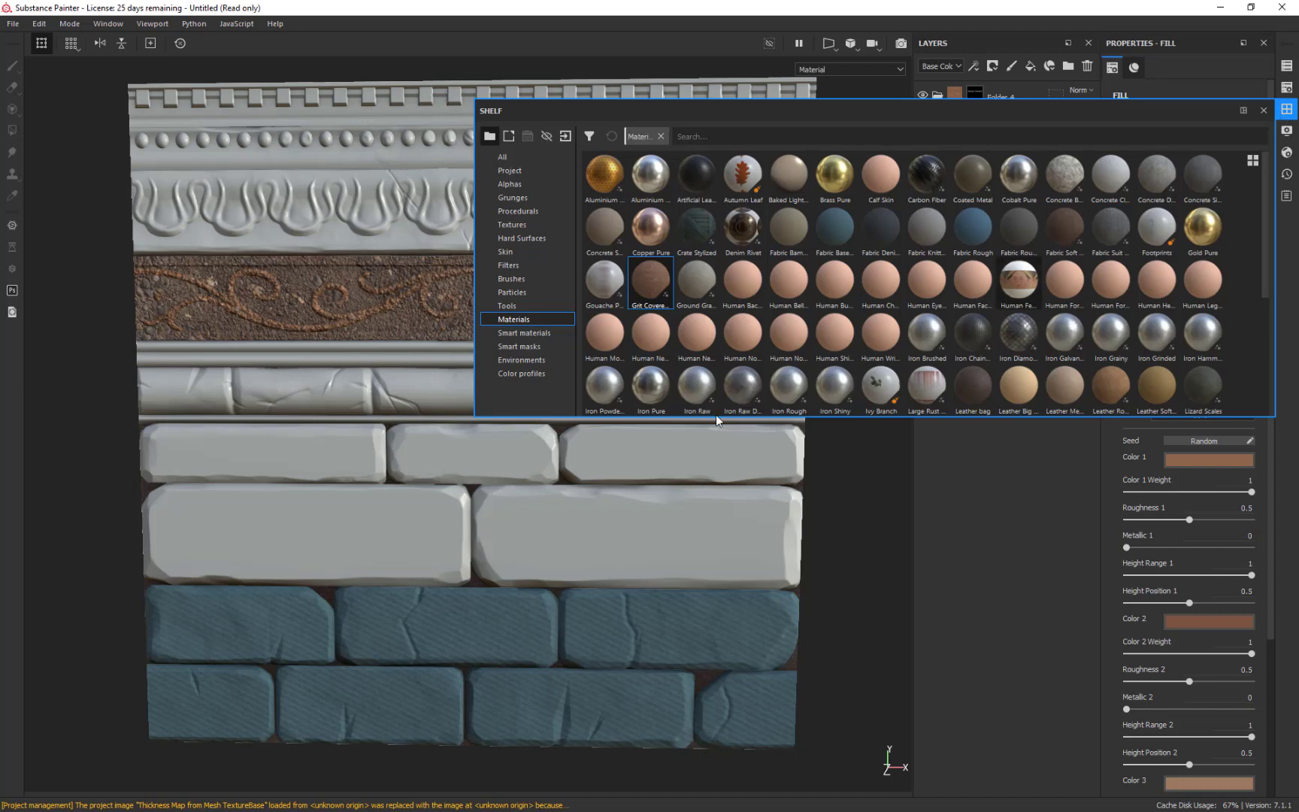
left_click(519, 346)
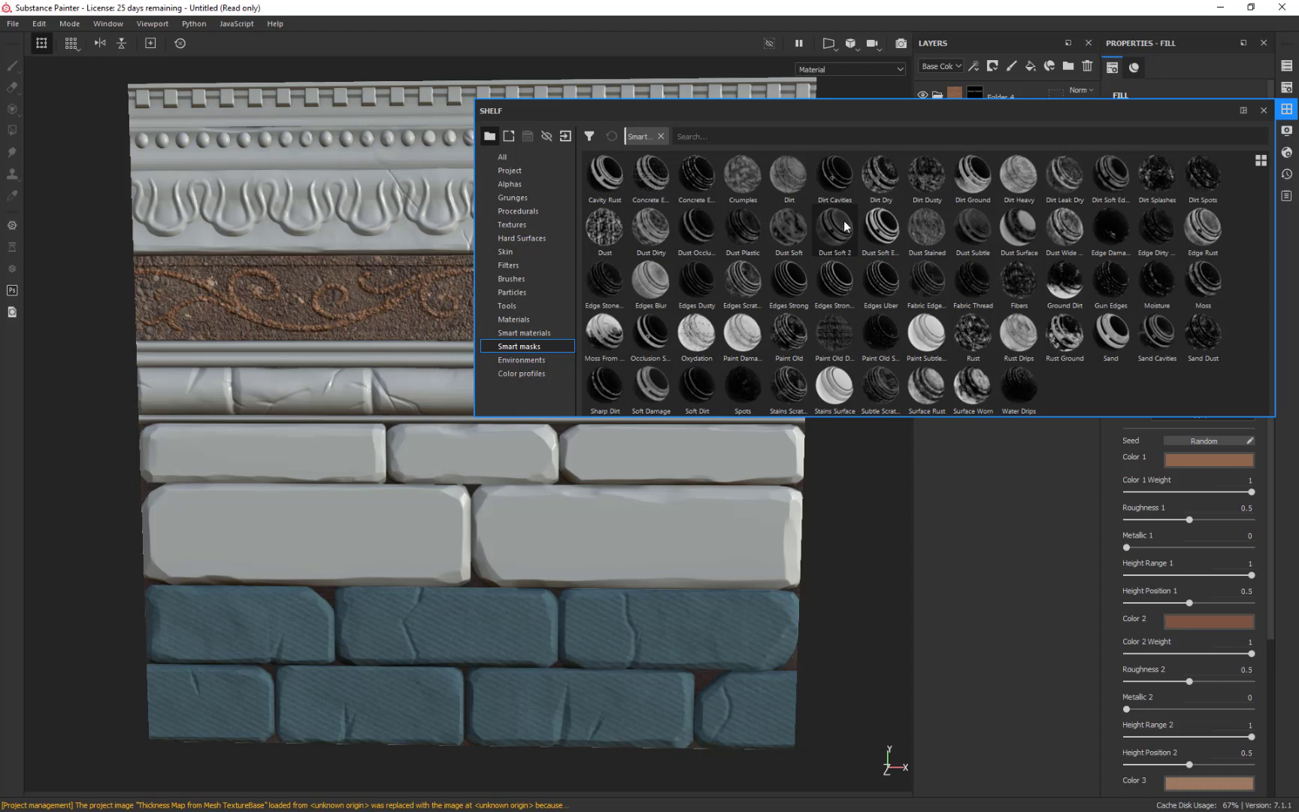
left_click(879, 182)
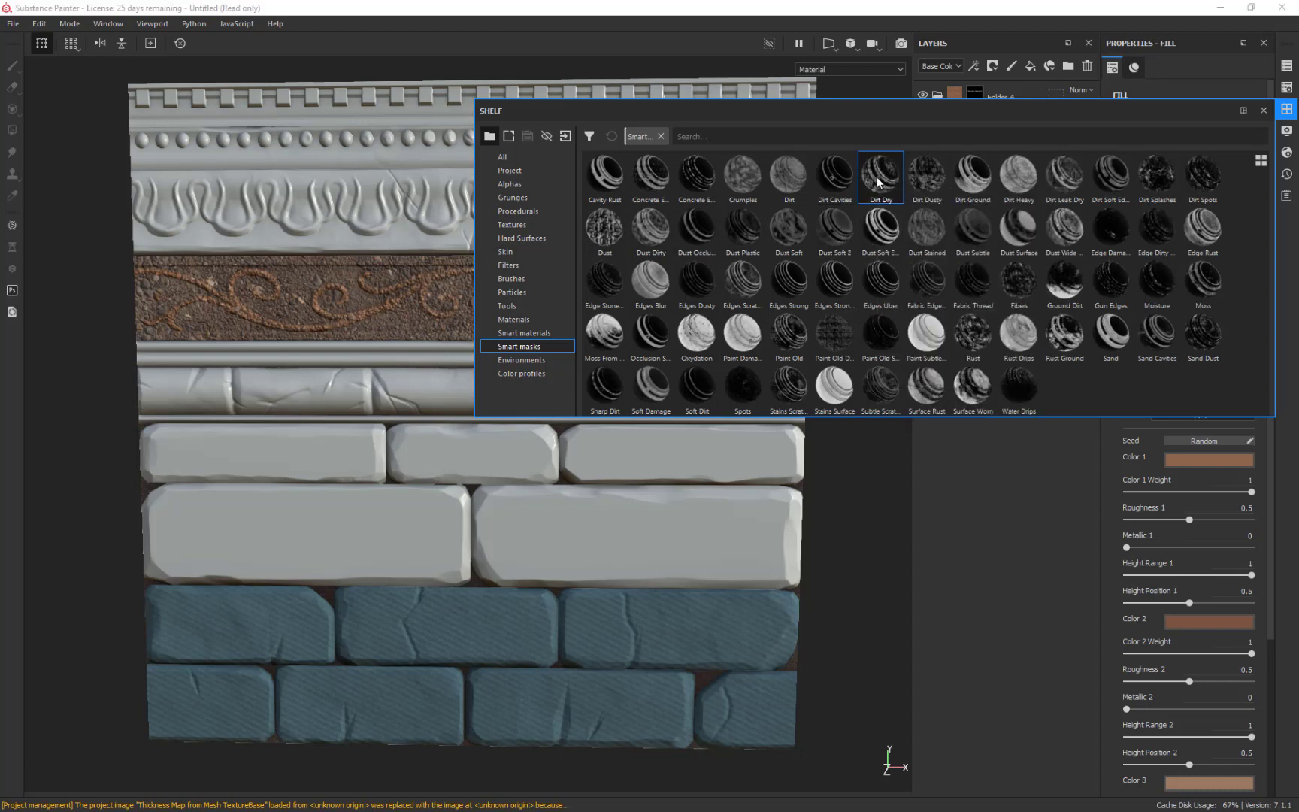
left_click_drag(921, 114, 526, 782)
mouse_move(441, 560)
left_mouse_down()
mouse_move(949, 357)
mouse_move(993, 151)
left_mouse_up()
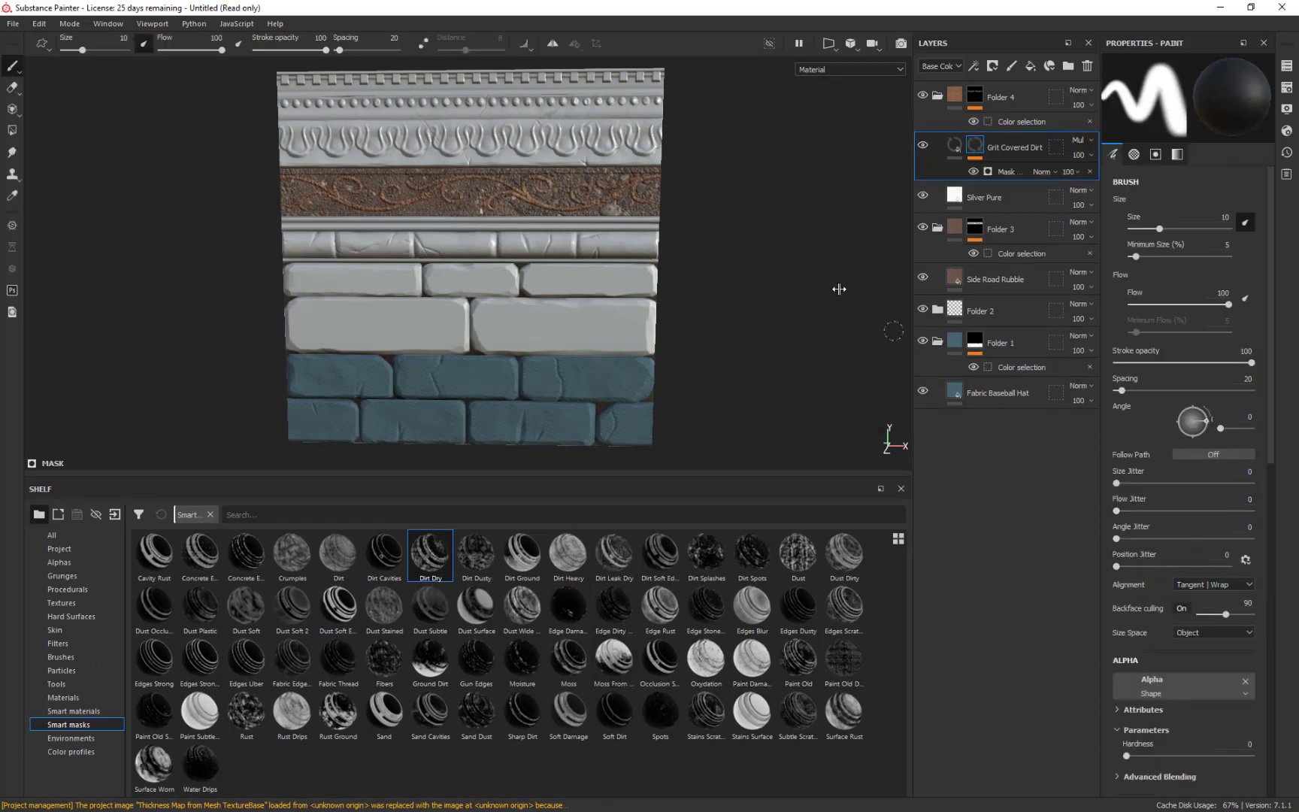
Step: Set the secondary texture's histogram position to 0.82 in the Grit Covered Dirt layer's mask generator
left_click_drag(788, 259, 784, 214, "alt")
right_click_drag(783, 218, 814, 562, "alt")
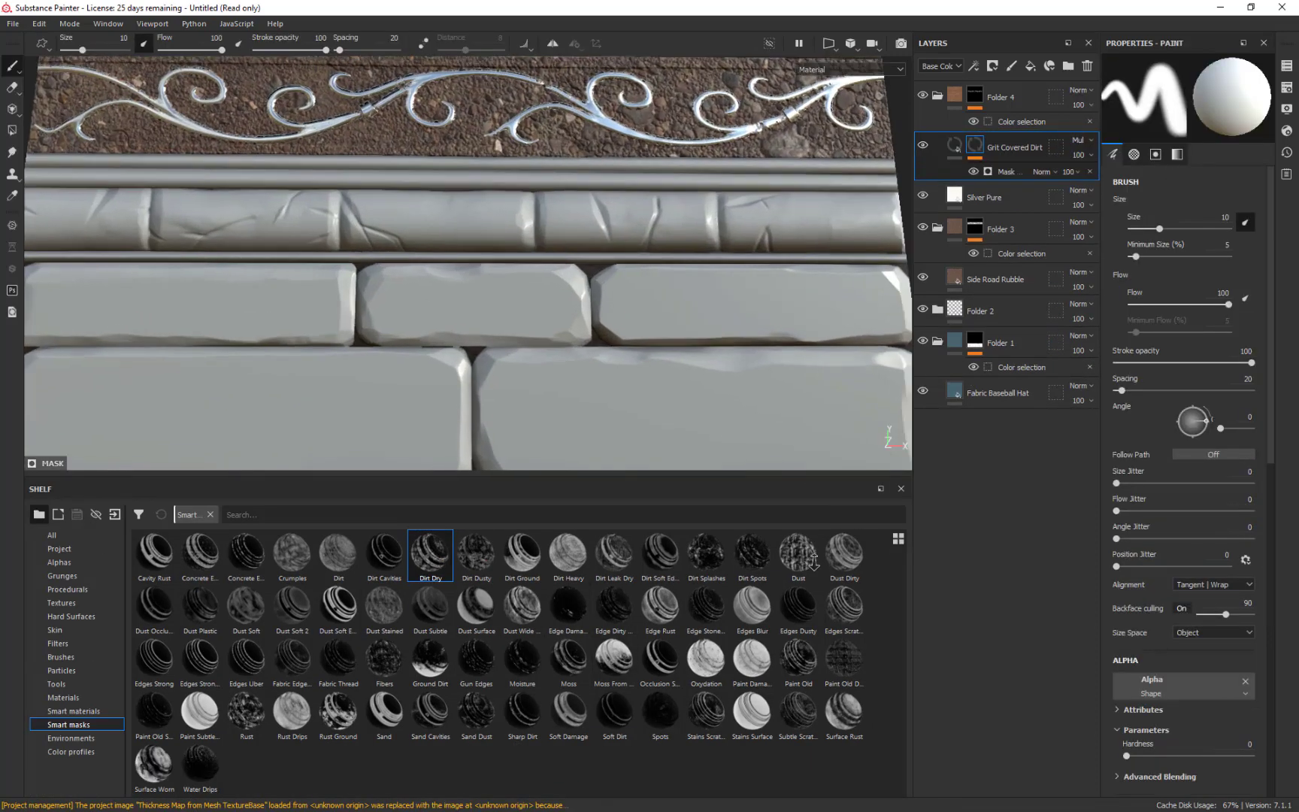
left_click_drag(717, 142, 653, 186, "alt")
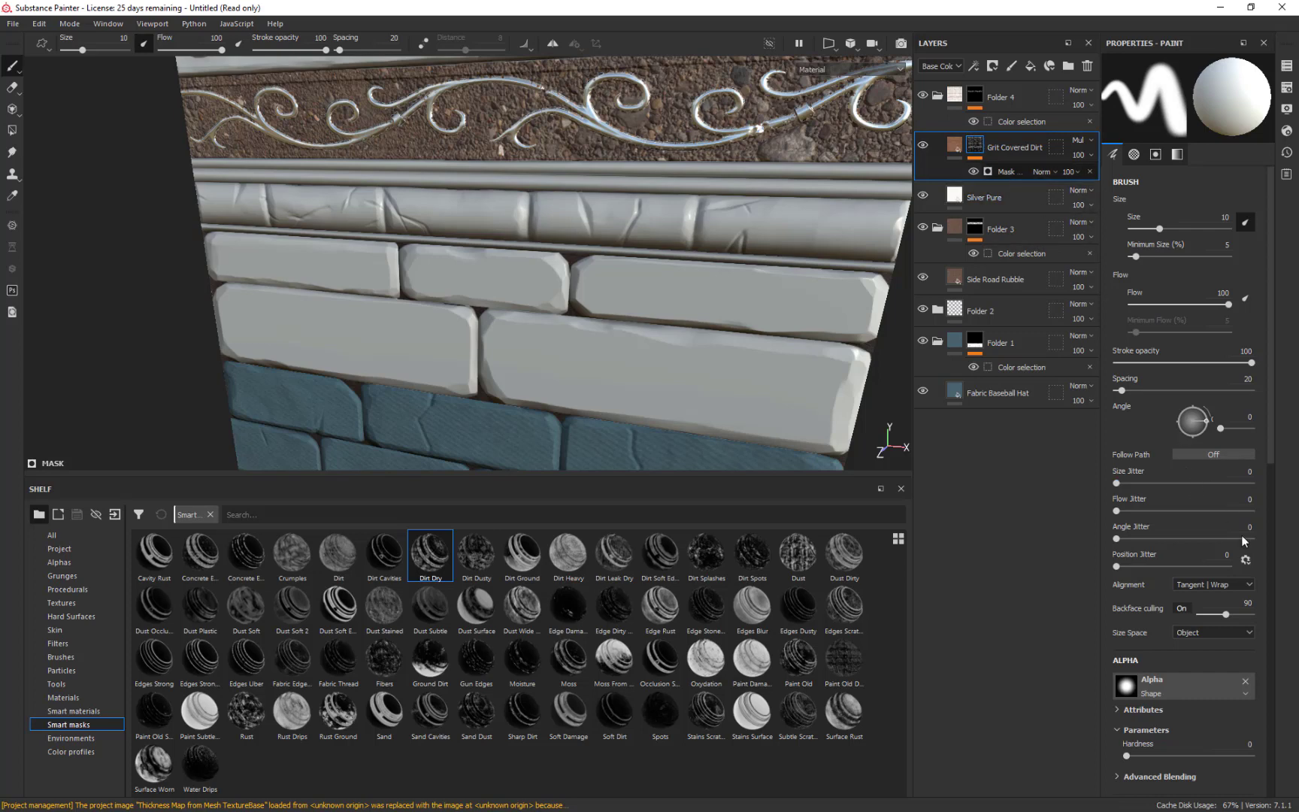
scroll(1212, 682, "down", 7)
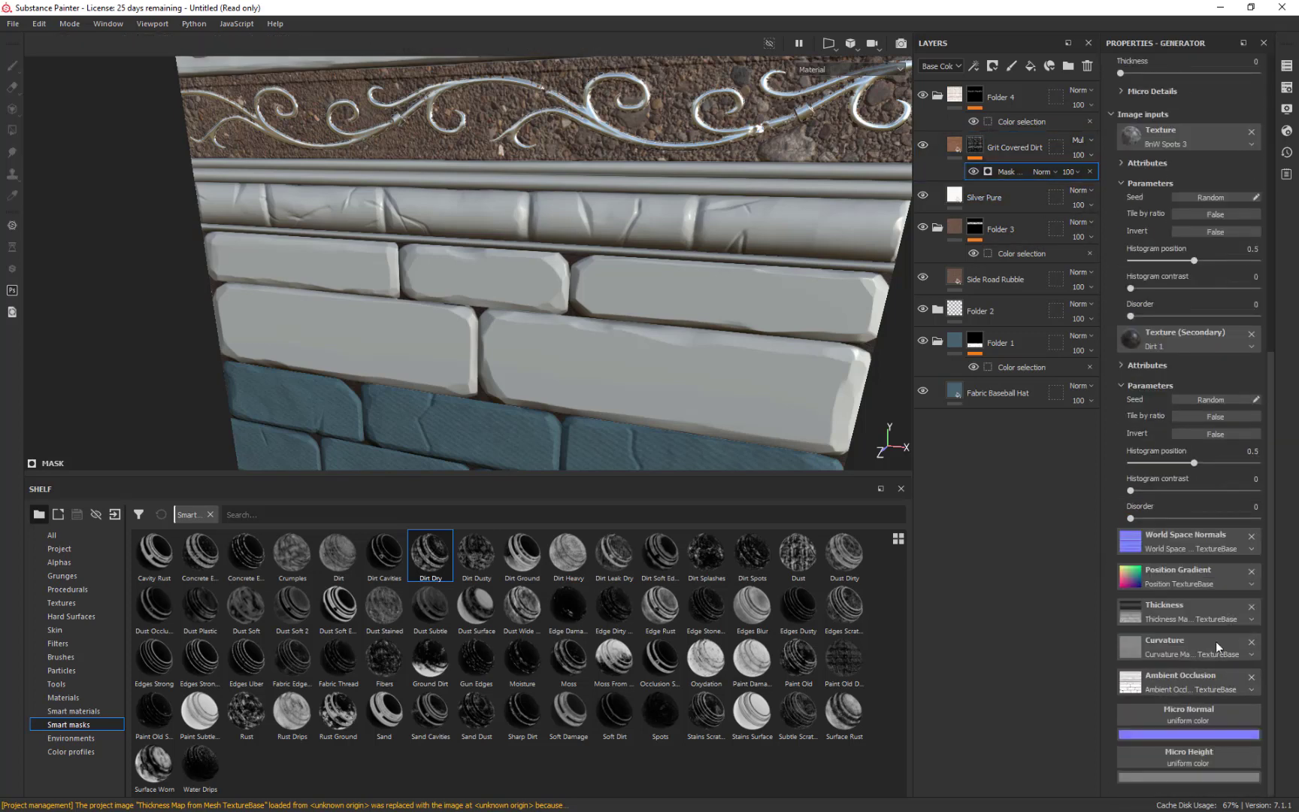
left_click(1011, 173)
left_click(1011, 173)
left_click_drag(1197, 466, 1234, 463)
Step: Examine the dirt on the silver scroll ornament and the rest of the trim sheet up close and from several angles
left_click_drag(252, 342, 307, 295, "alt")
middle_click_drag(416, 247, 426, 350, "alt")
right_click_drag(455, 206, 579, 532, "alt")
left_click_drag(492, 323, 571, 358, "alt")
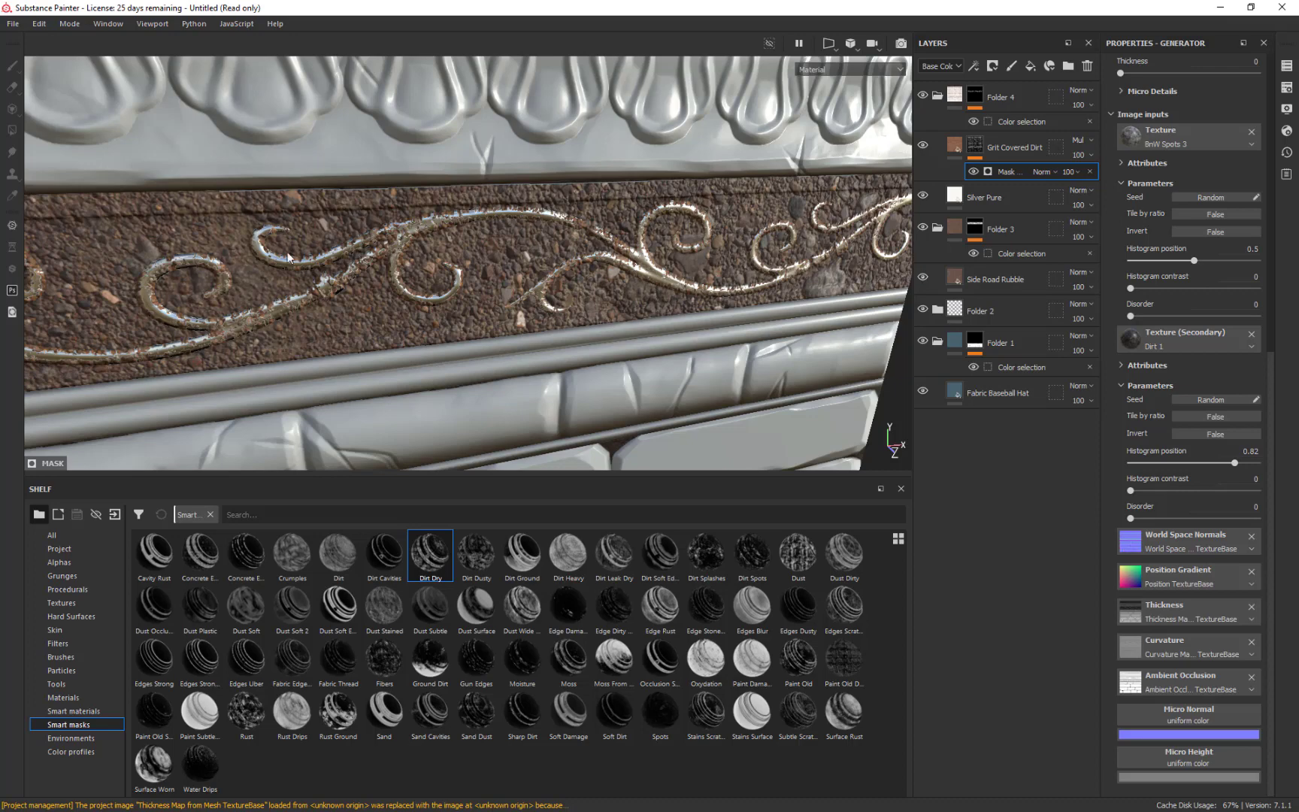
left_click_drag(700, 468, 610, 408, "alt")
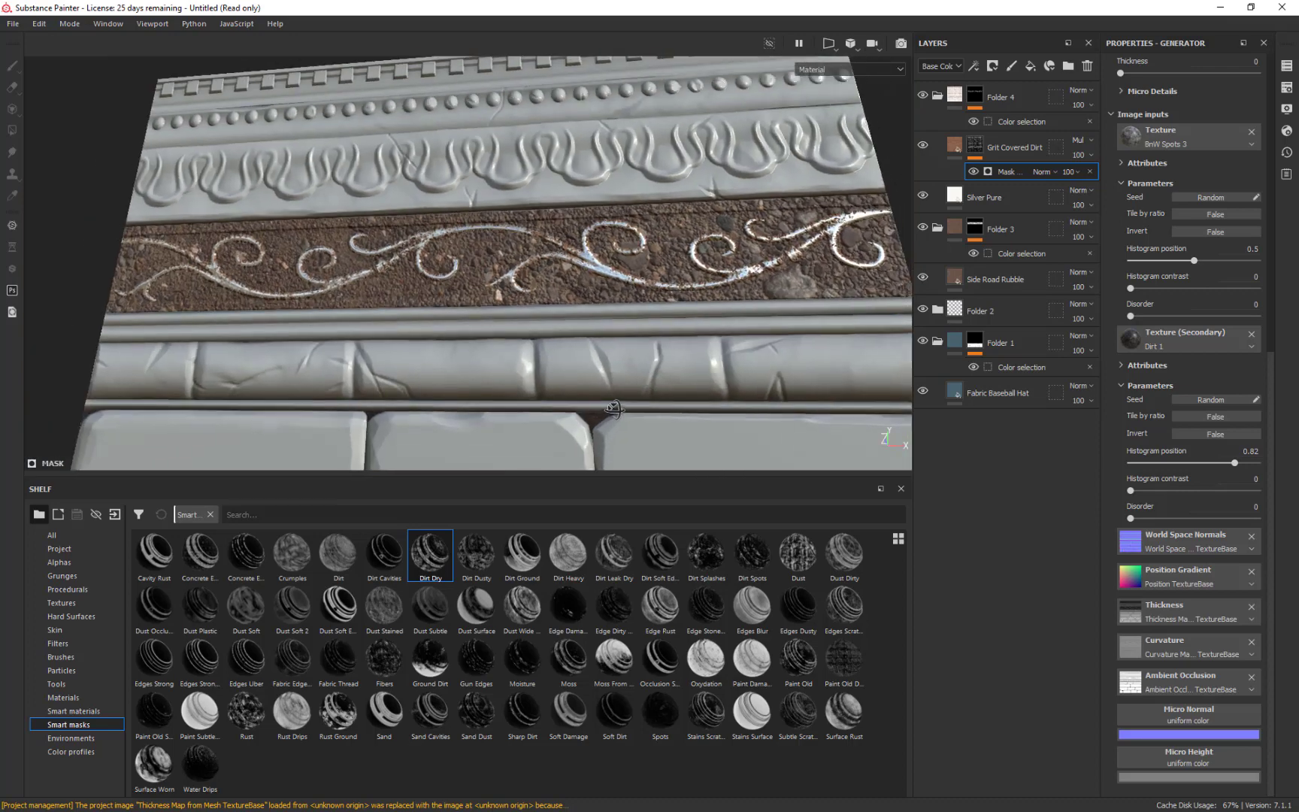
middle_click_drag(707, 402, 652, 137, "alt")
left_click_drag(703, 257, 694, 223, "alt")
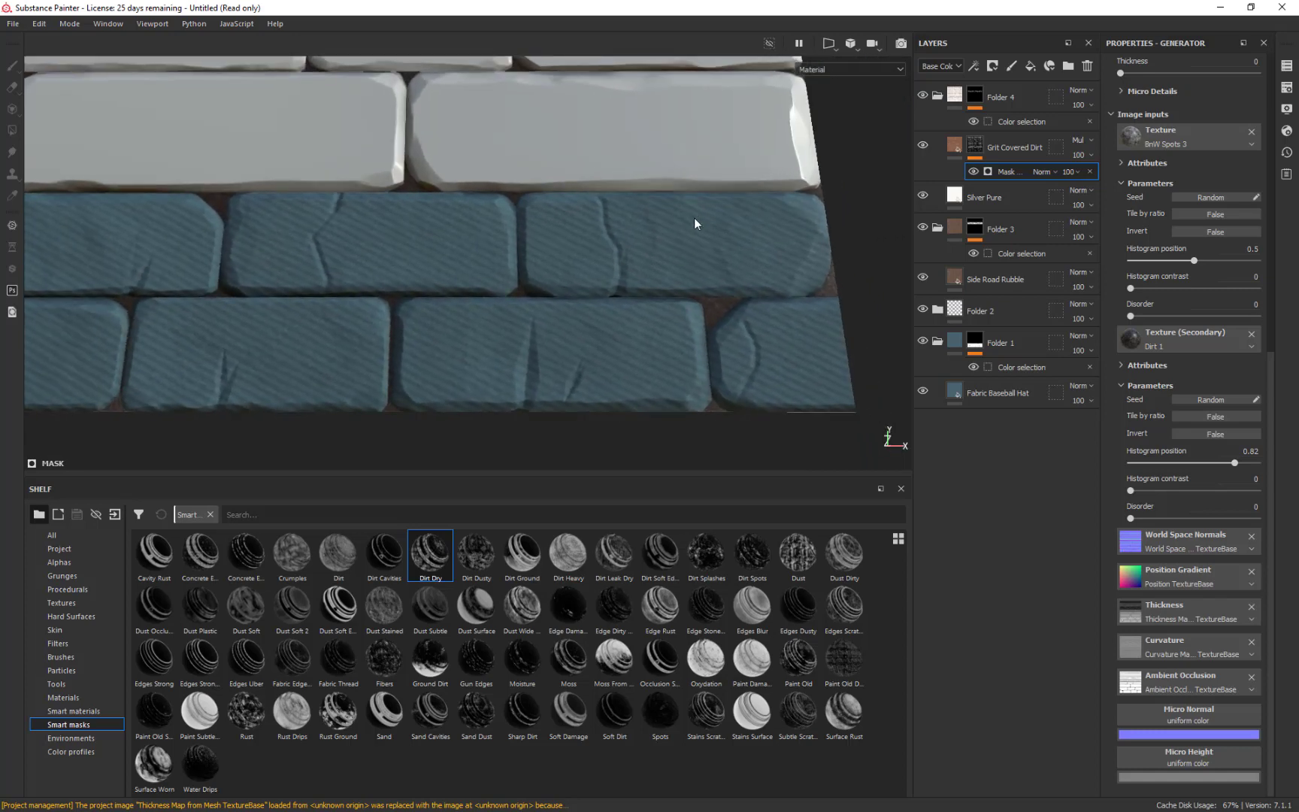
right_click_drag(869, 432, 671, 188, "alt")
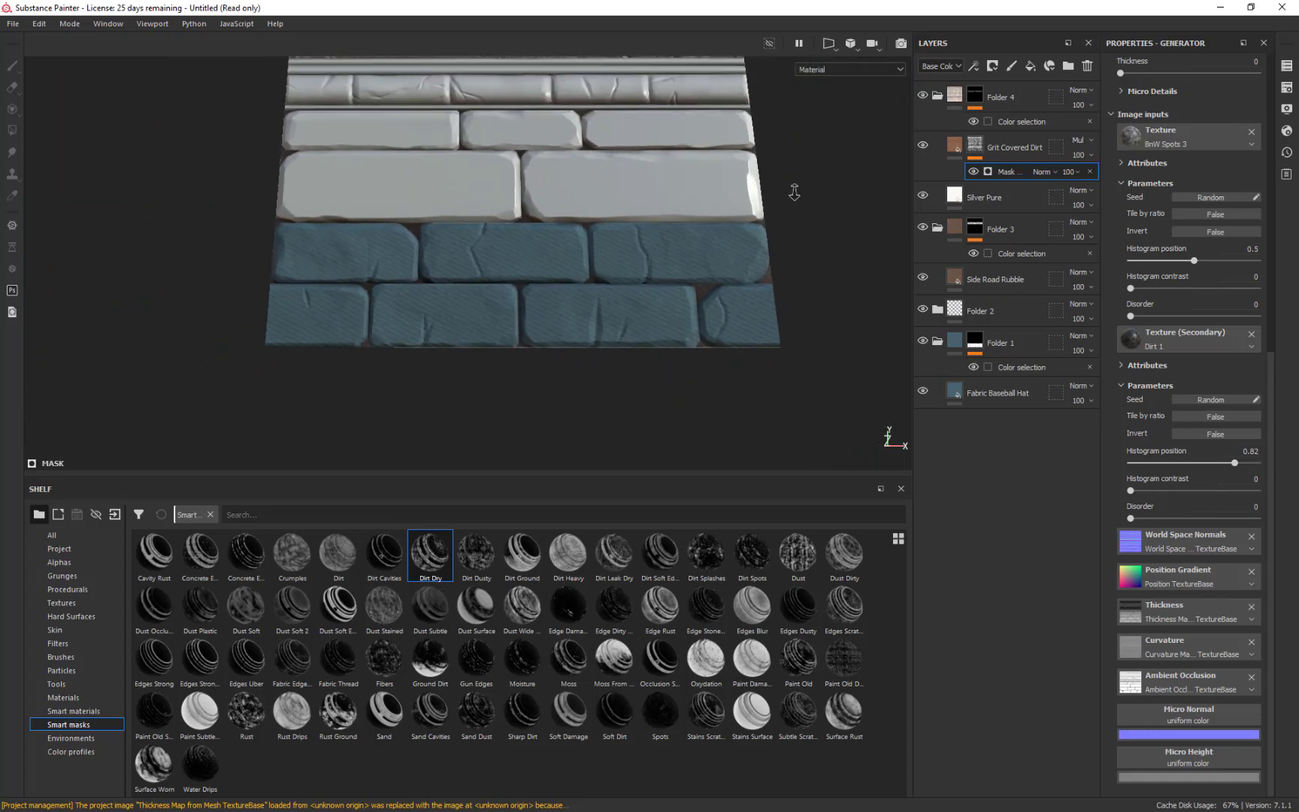
left_click_drag(672, 188, 606, 288, "alt")
left_click_drag(772, 218, 594, 214, "alt")
middle_click_drag(667, 208, 644, 338, "alt")
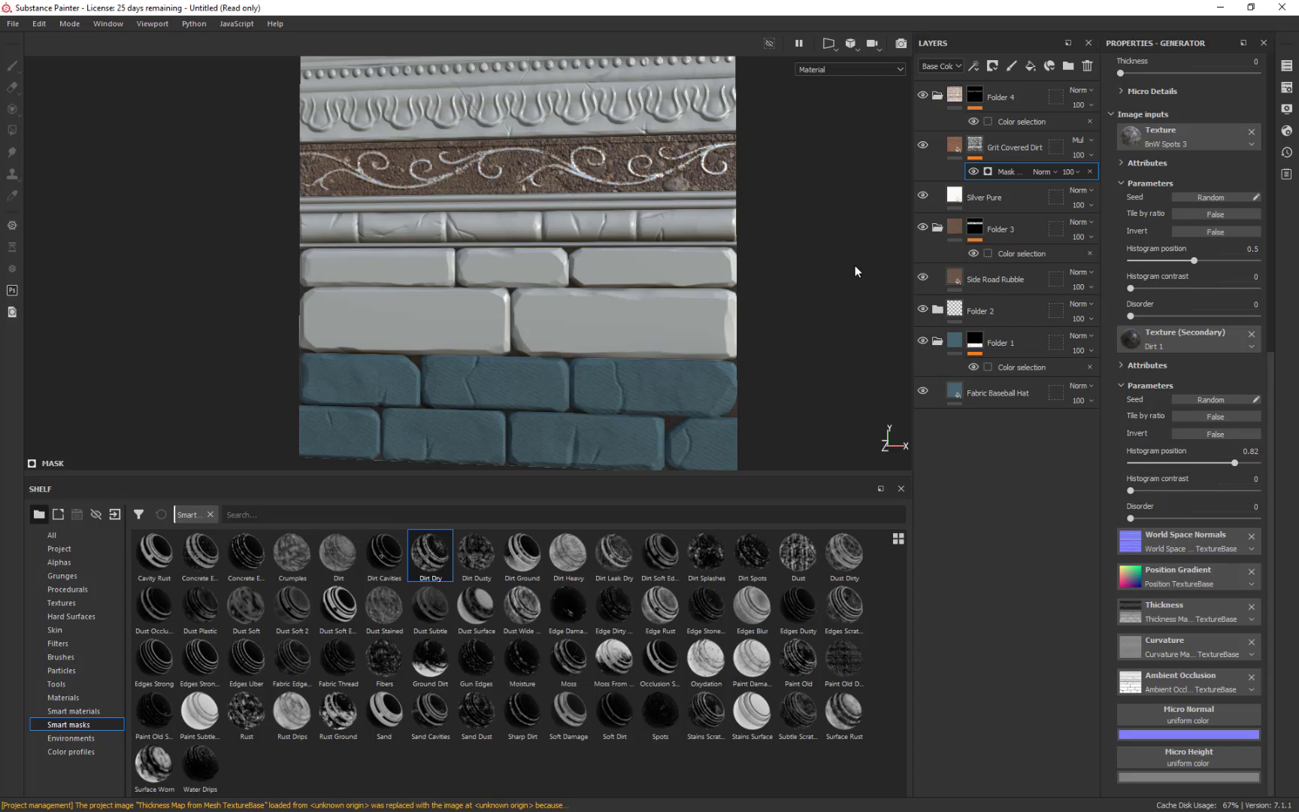
left_click_drag(803, 246, 769, 261, "alt")
scroll(797, 260, "down", 5)
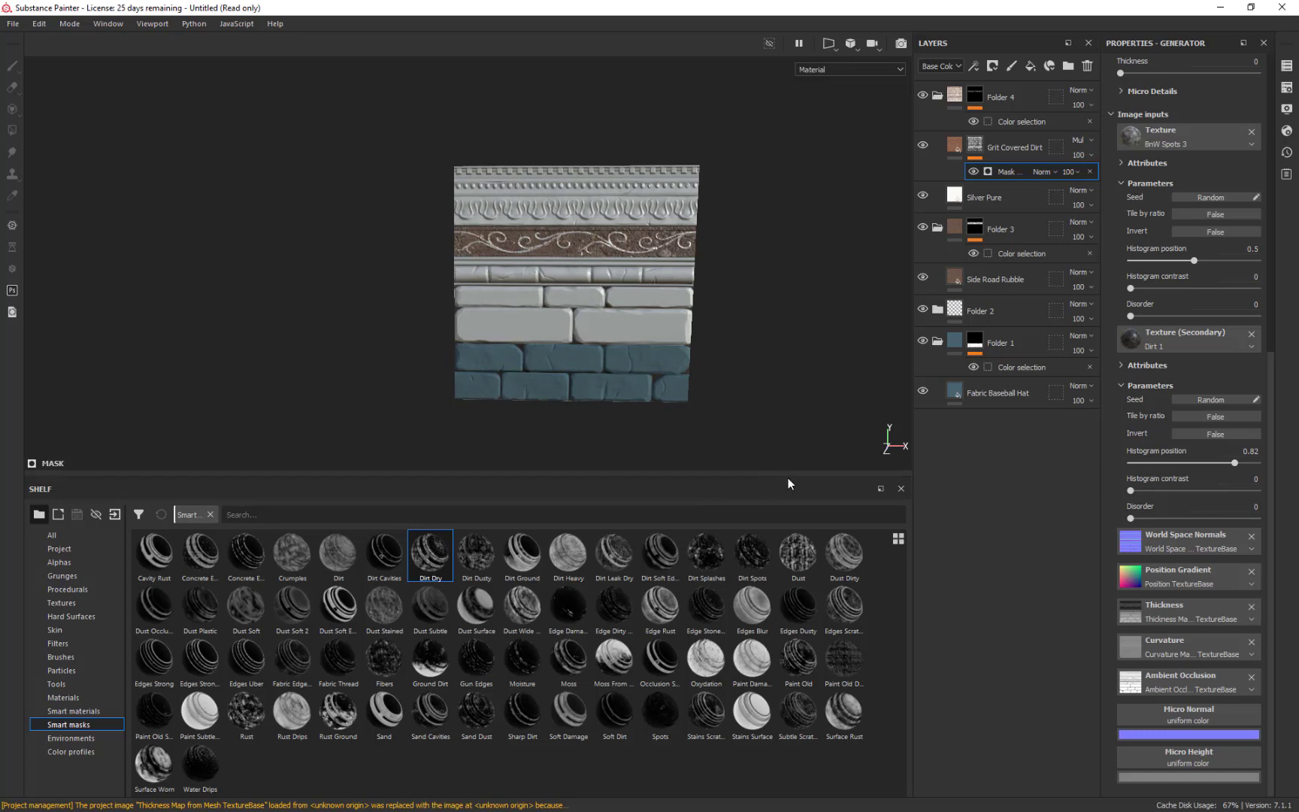
left_click_drag(788, 475, 789, 683)
scroll(832, 450, "up", 5)
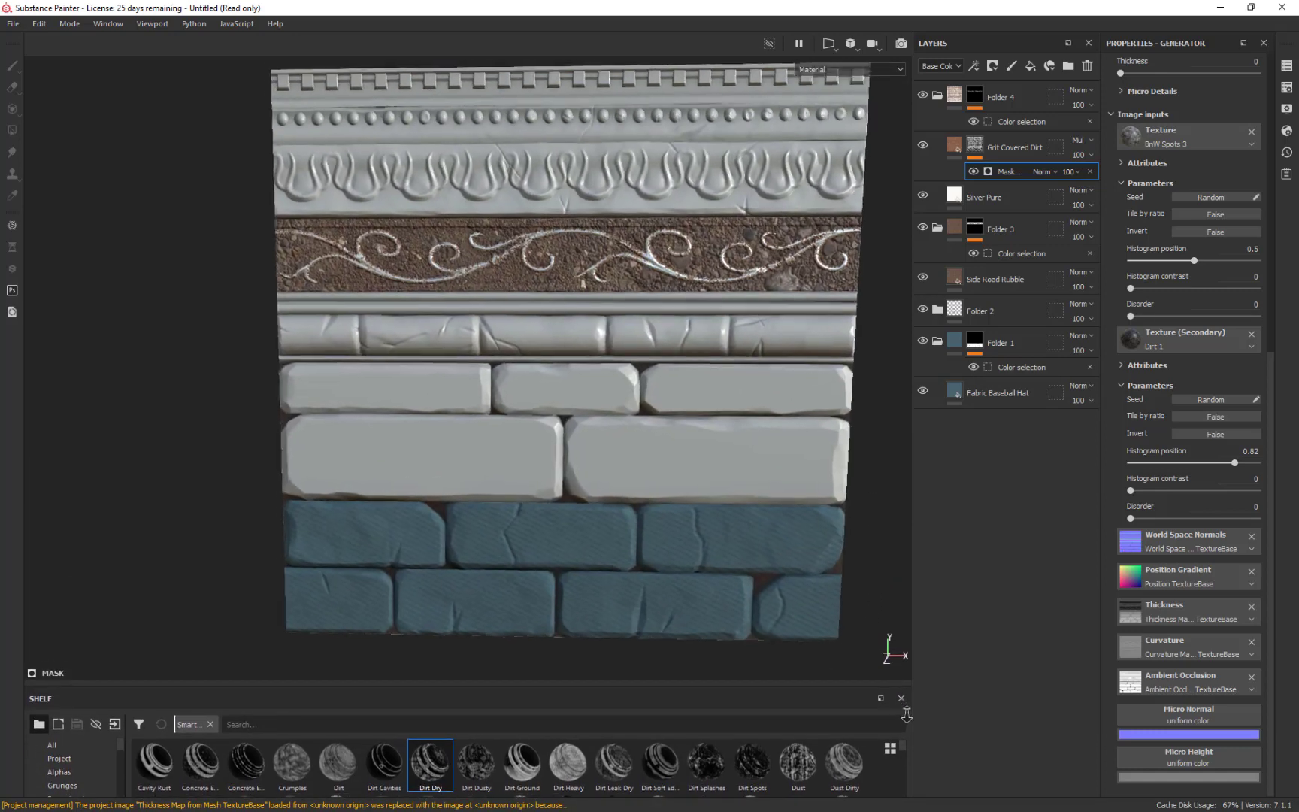
left_click_drag(642, 435, 598, 441, "alt")
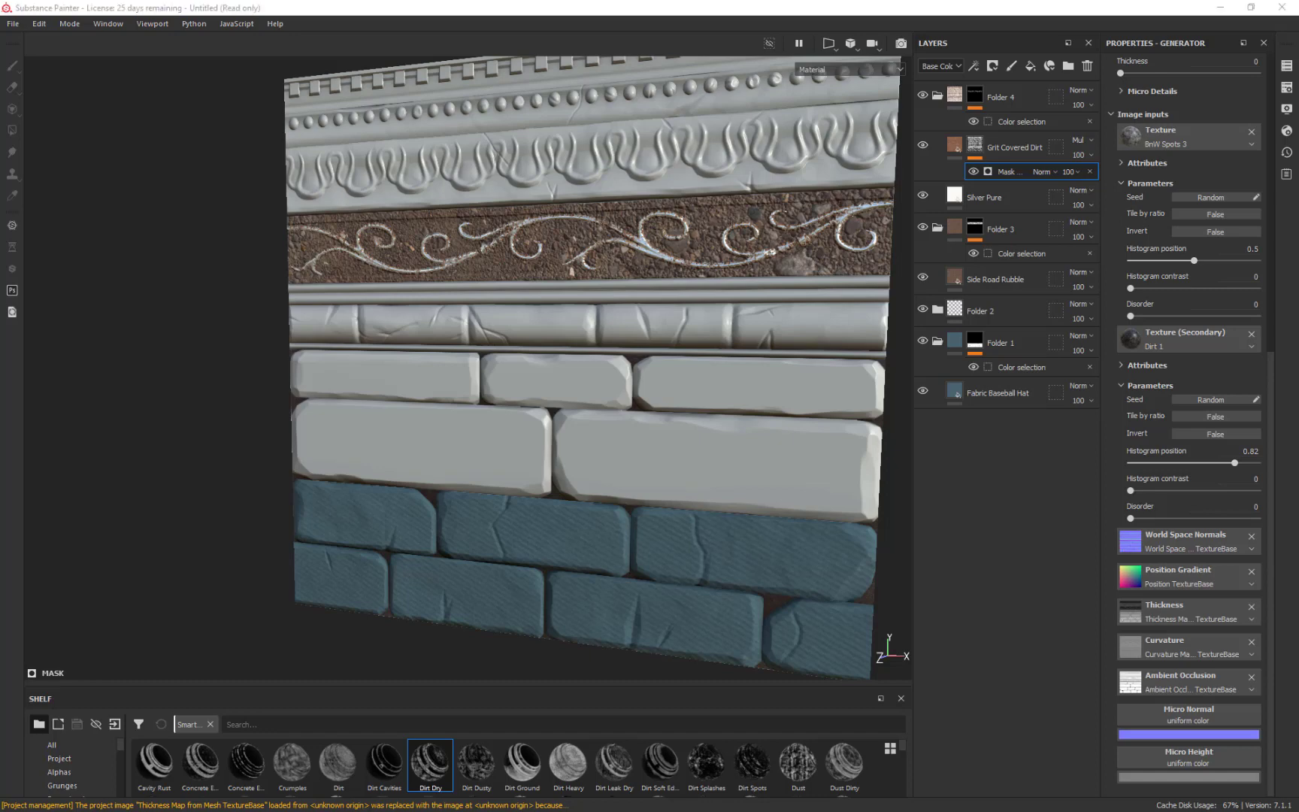
left_click_drag(761, 0, 740, 113)
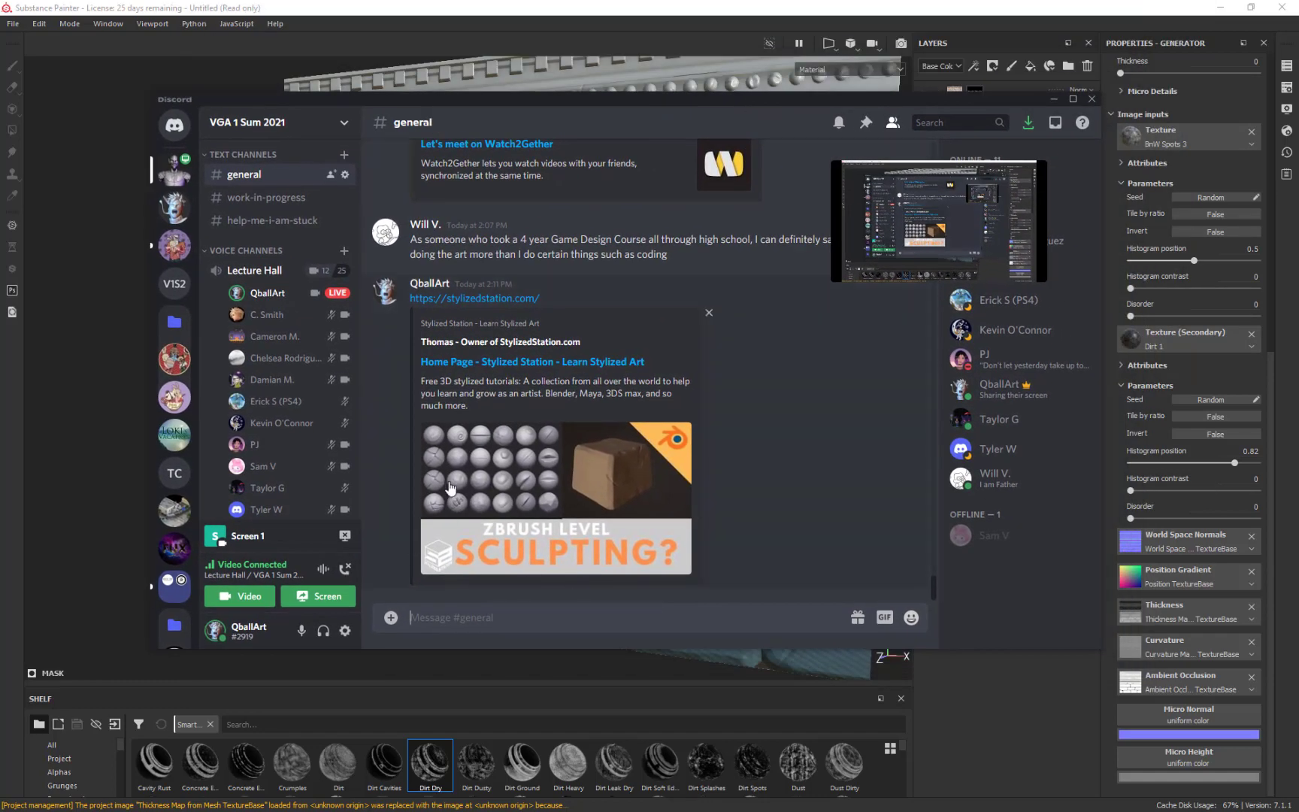
key("alt+Tab")
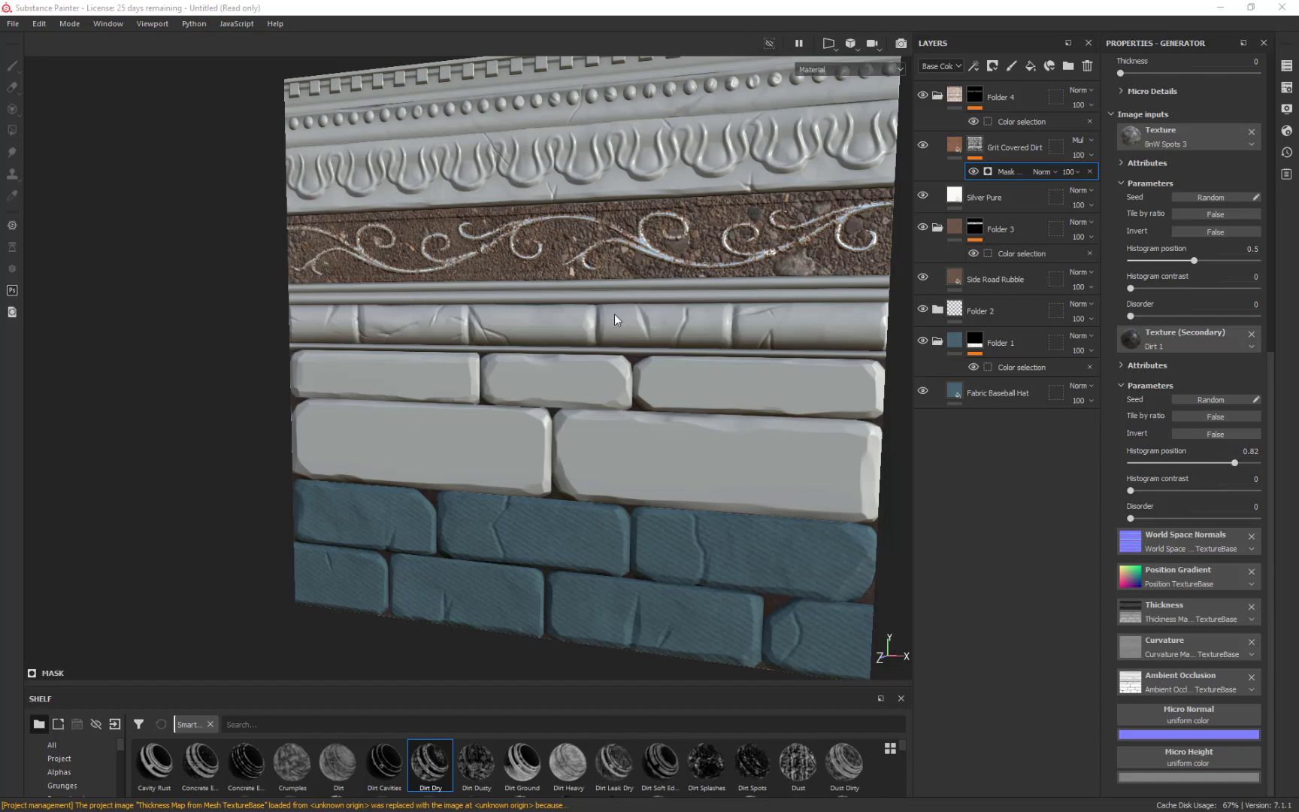
Step: Duplicate Folder 1 with its Fabric Baseball Hat layer to the end of the layer stack and remove the mask from the copied folder
left_click_drag(217, 349, 269, 344, "alt")
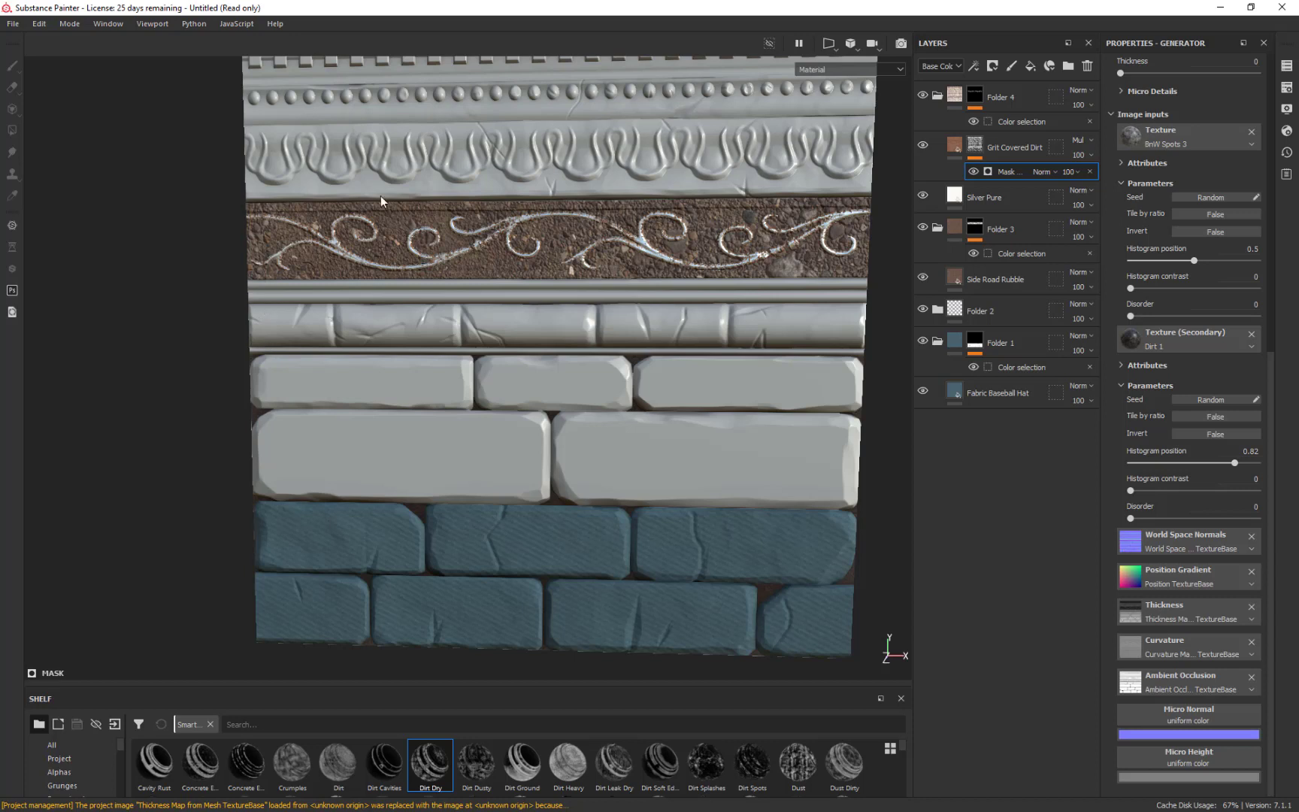
left_click_drag(1011, 349, 1008, 508, "ctrl")
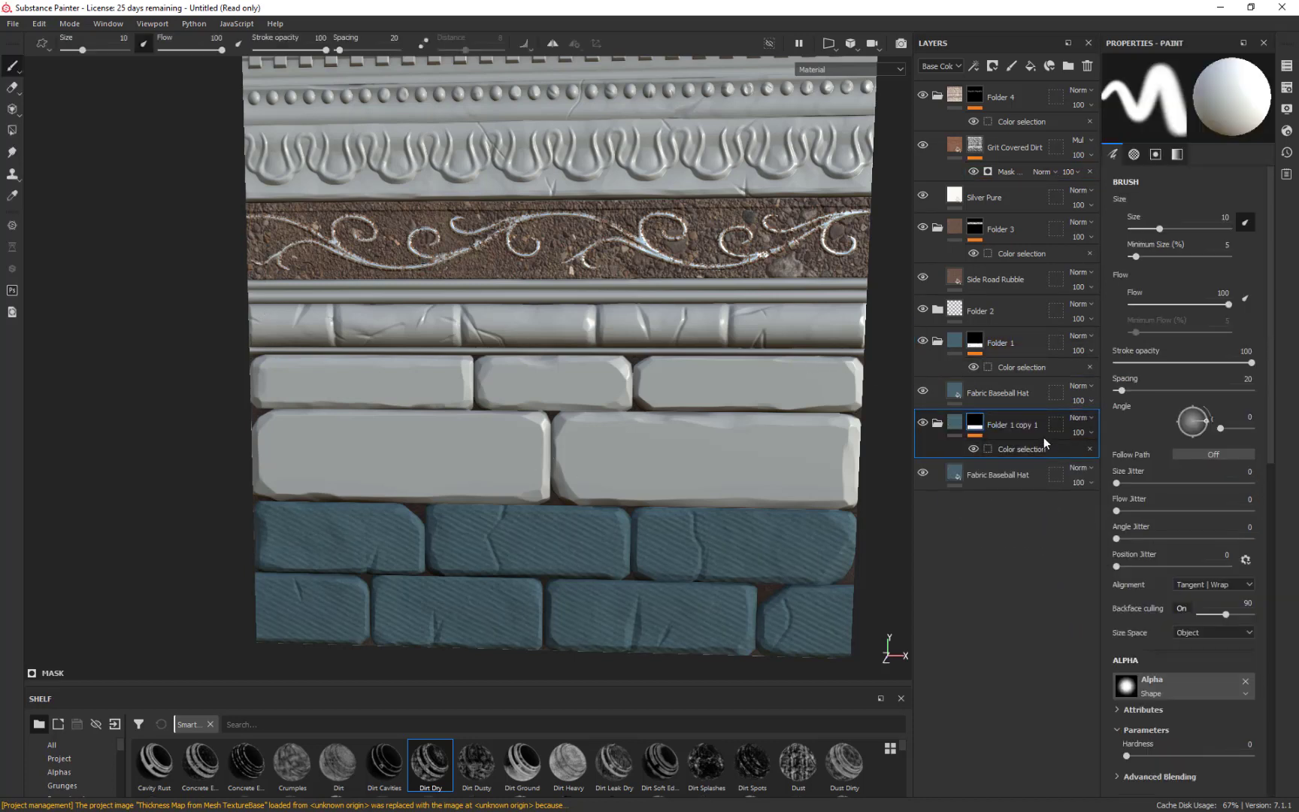
right_click(980, 427)
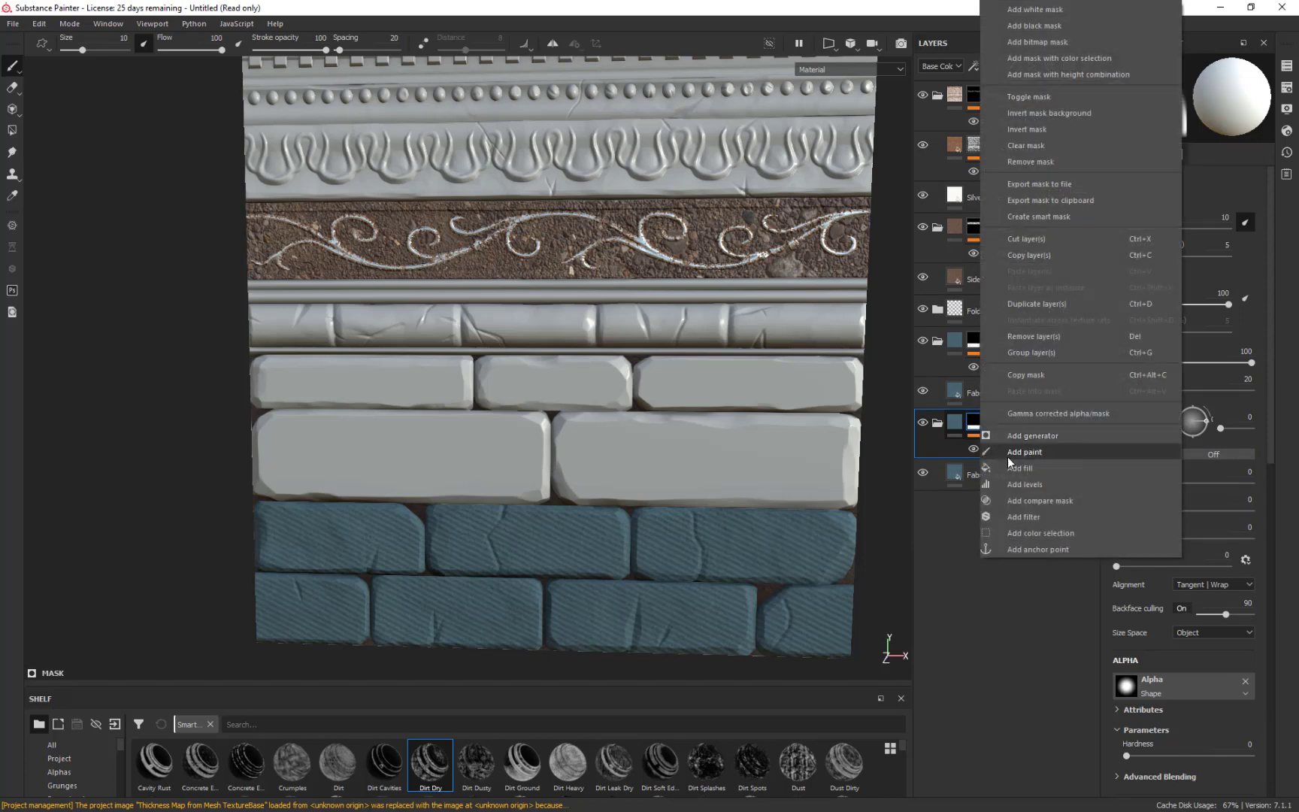
left_click(1053, 161)
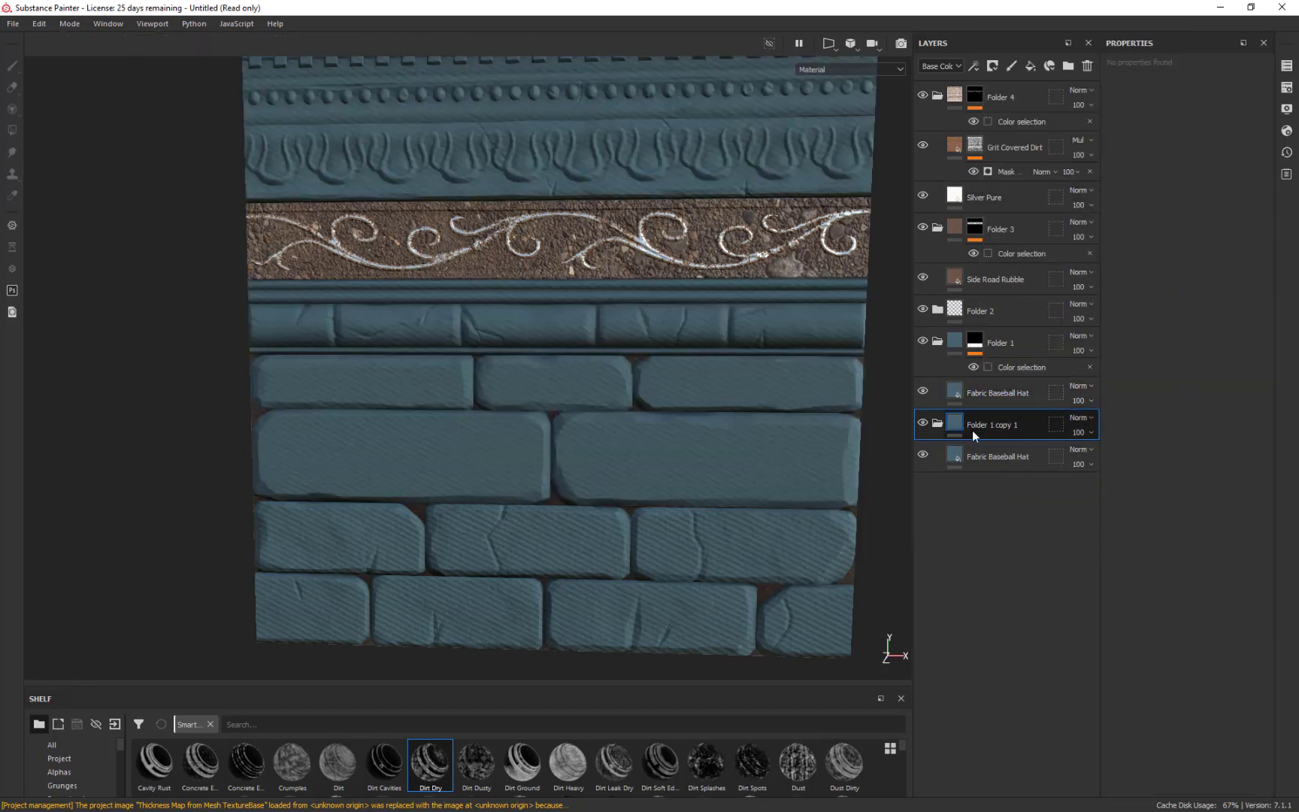
Step: Mask the copied folder with a color selection using the magenta ID color of the upper stone rows
left_click(994, 66)
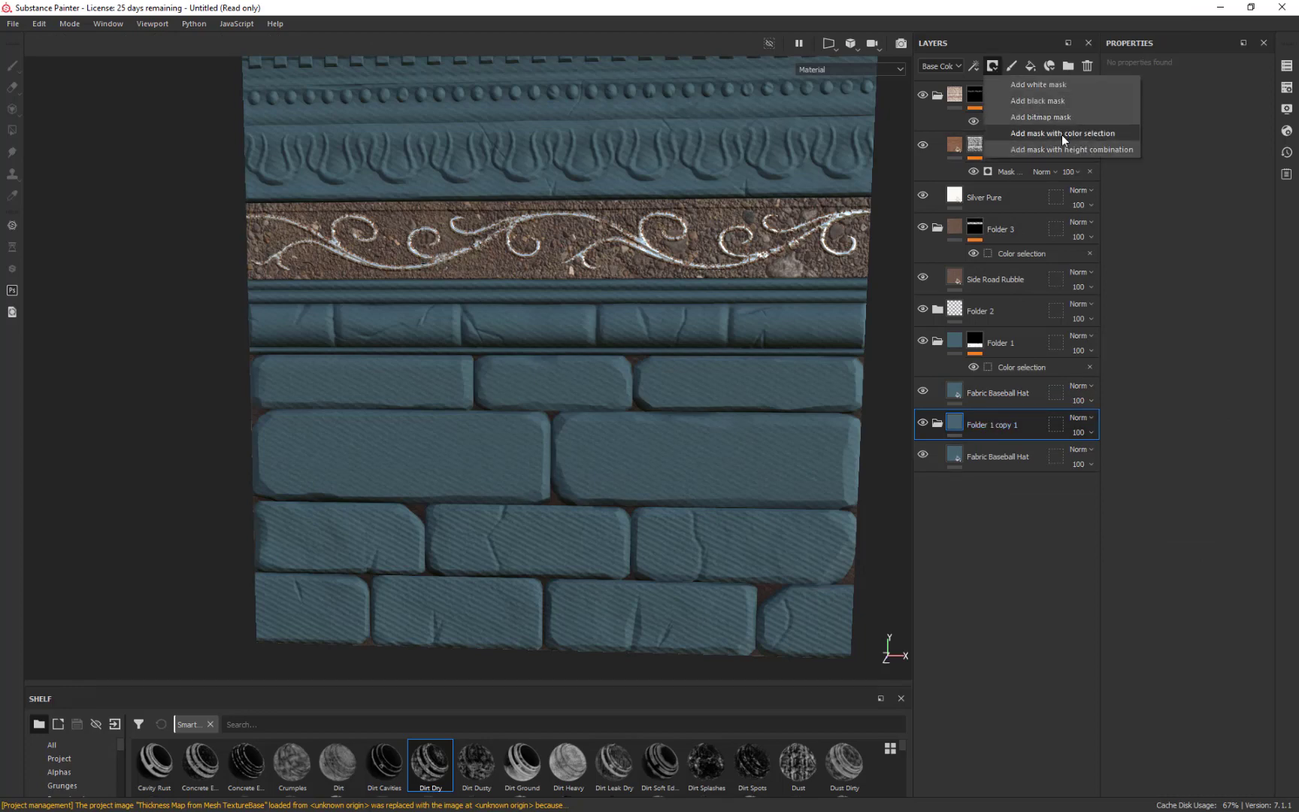
left_click(1072, 136)
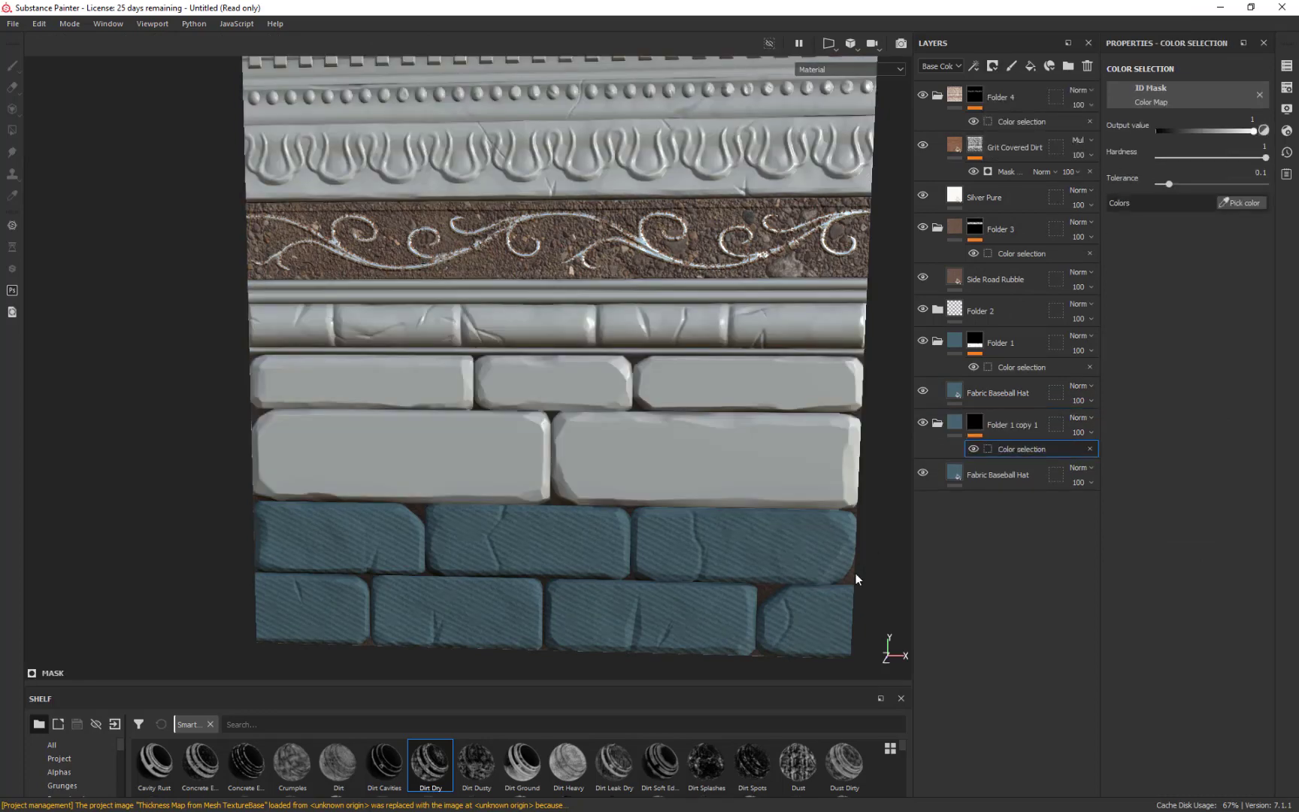
left_click(1257, 202)
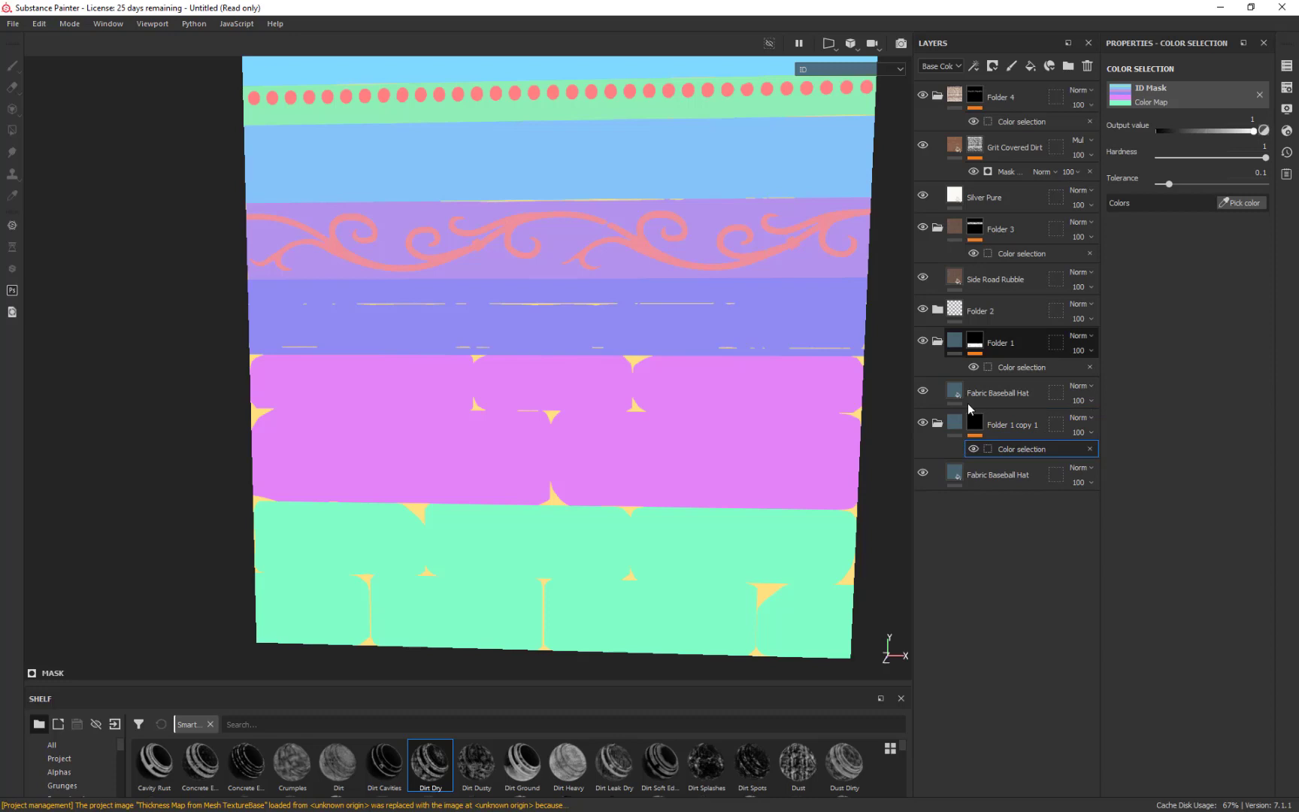
left_click(733, 455)
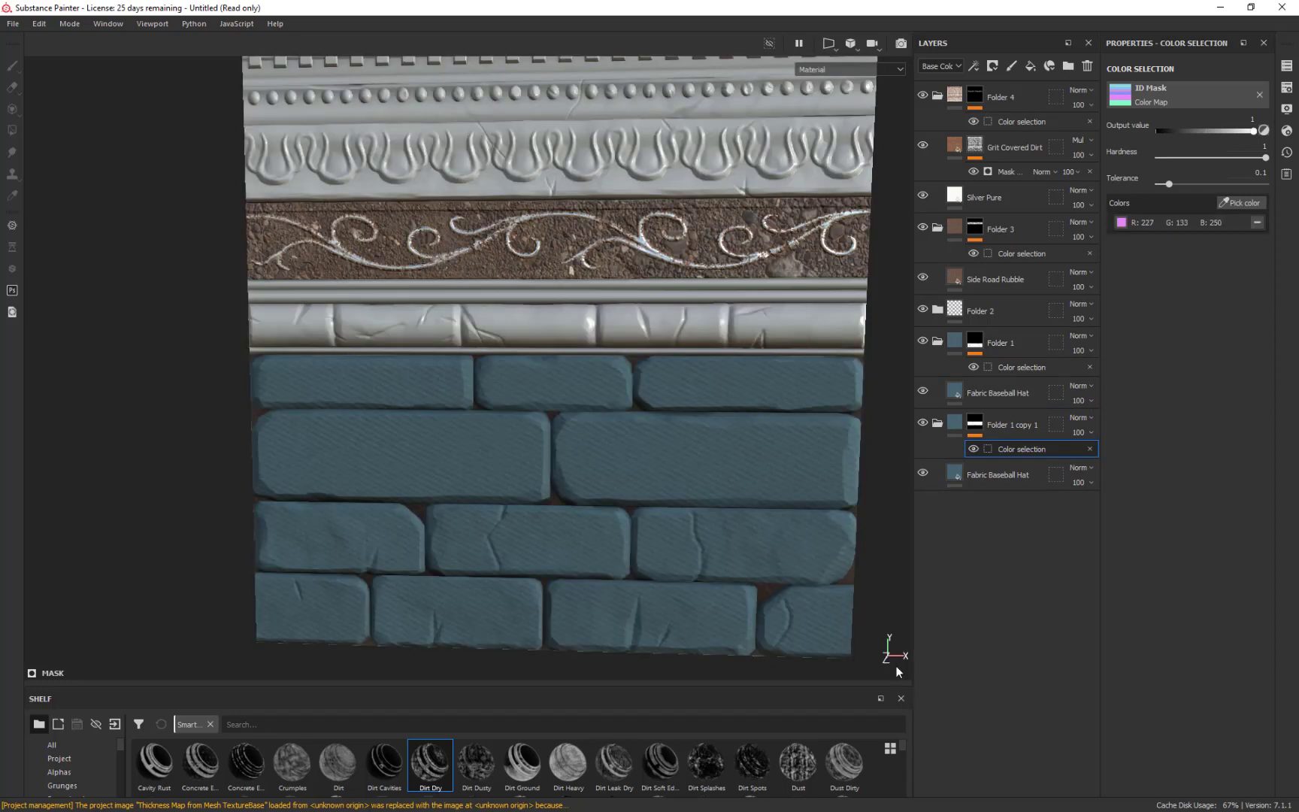
Step: Change the color of the copied folder's Fabric Baseball Hat layer to a muted red, 6e4949
left_click(961, 476)
left_click(1181, 418)
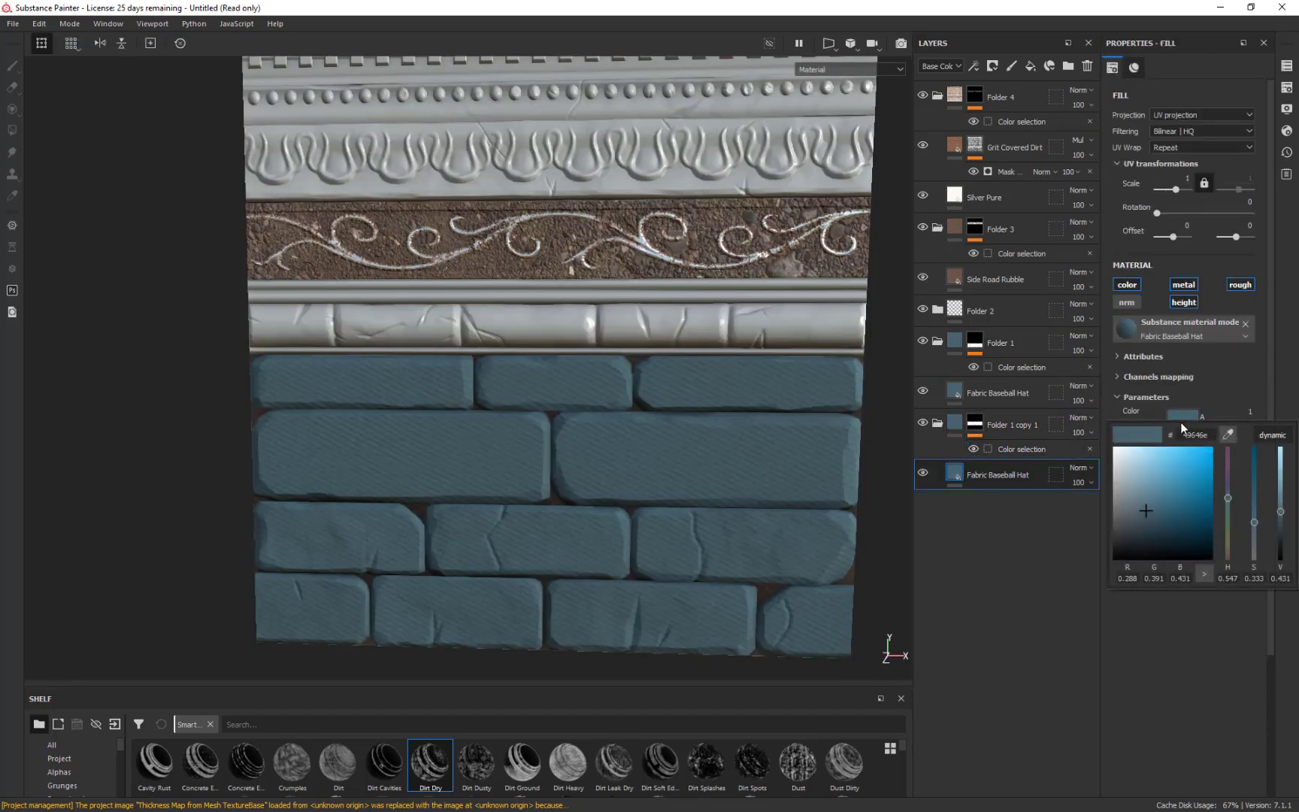
left_click_drag(1229, 470, 1229, 448)
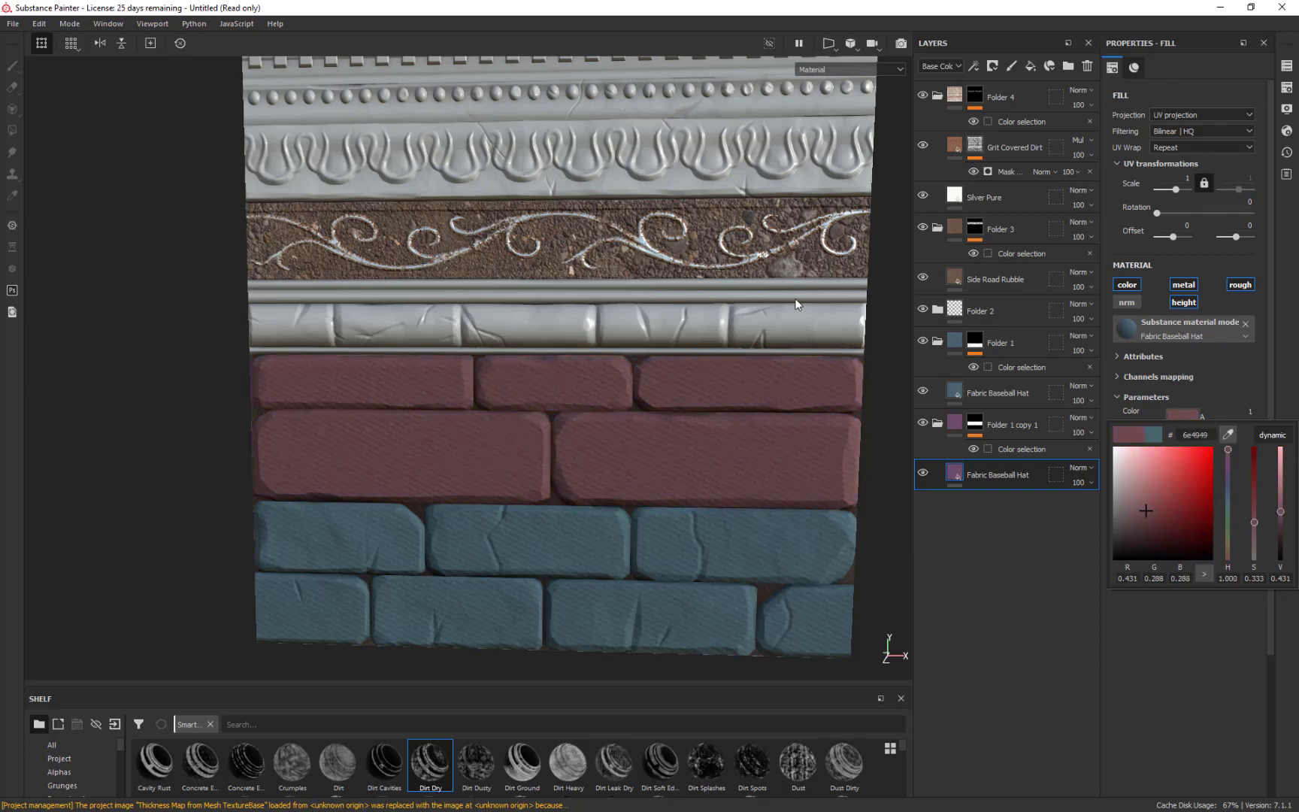
left_click(325, 375)
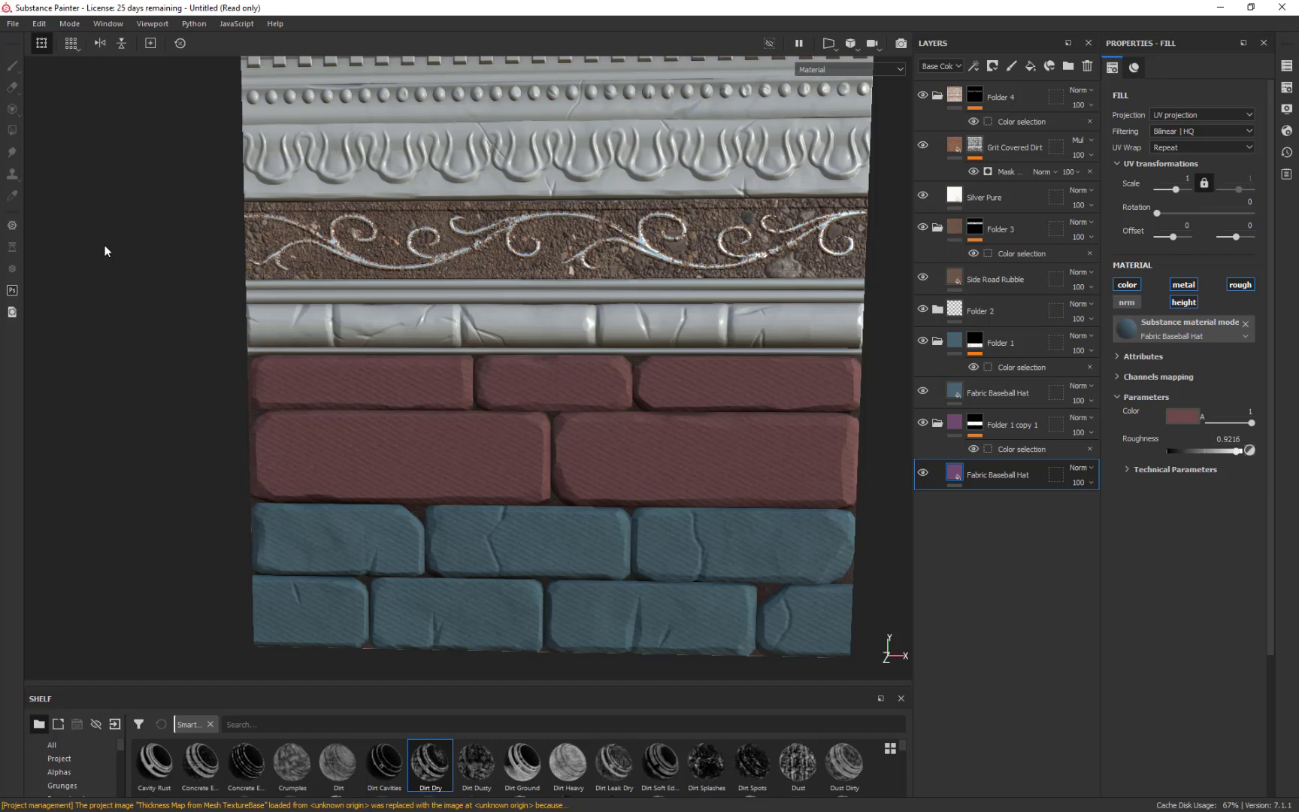
Step: Rename the copied folder as Second Stones and Folder 1 as Bottom Stones
left_click(1014, 420)
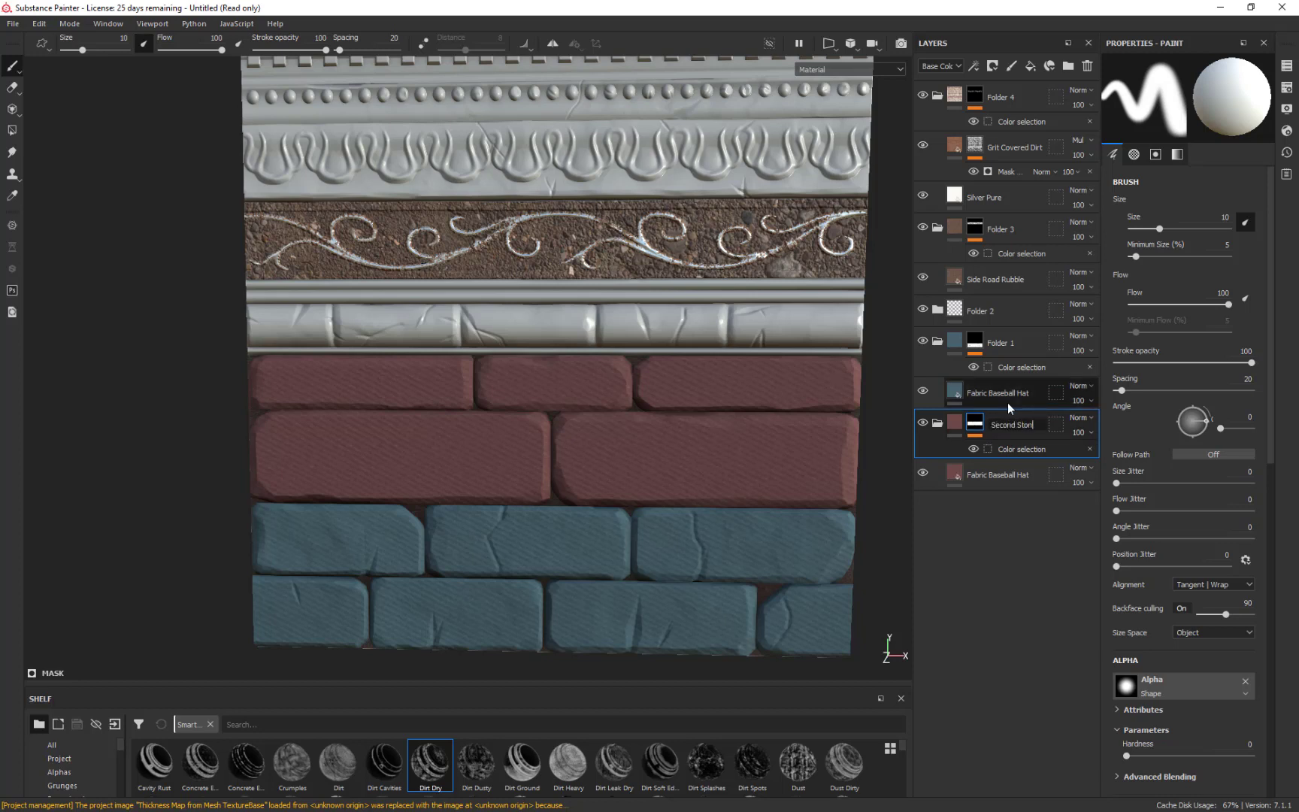
double_click(1008, 343)
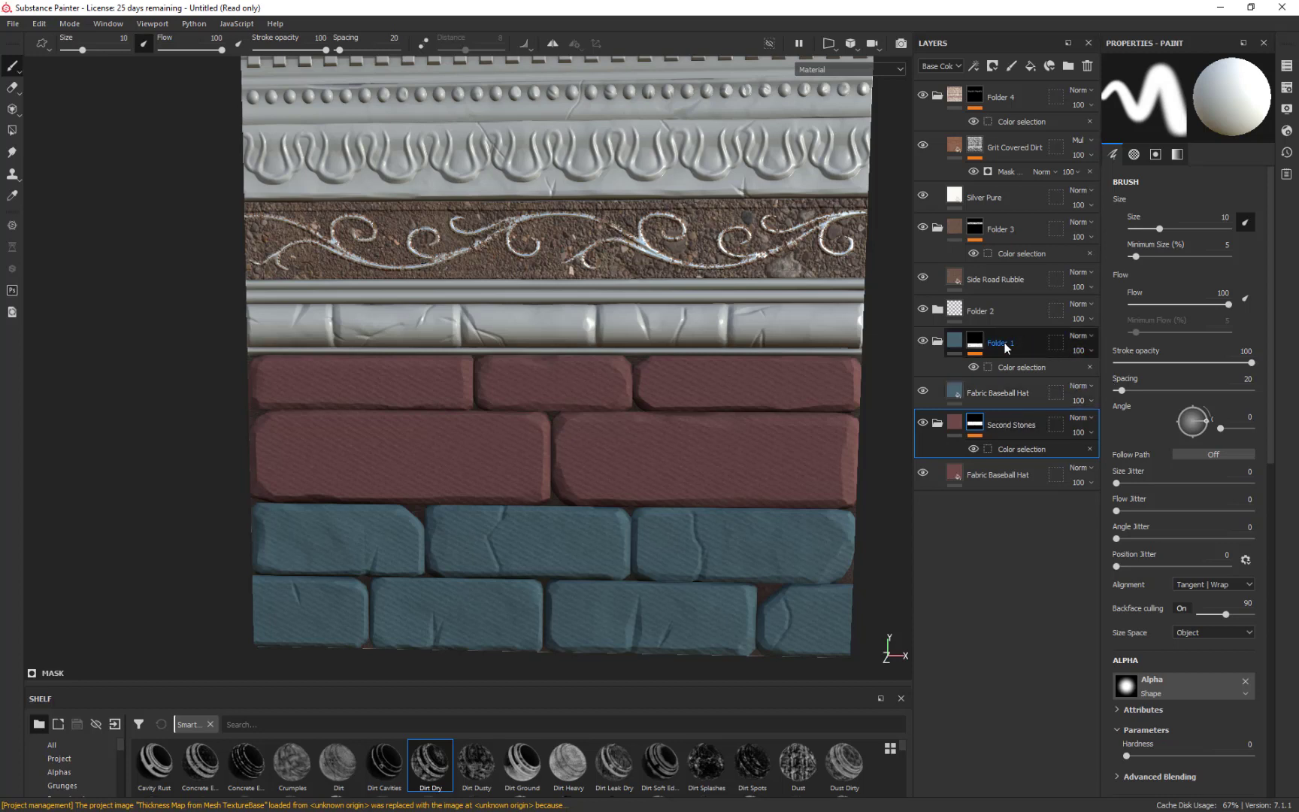
type("B")
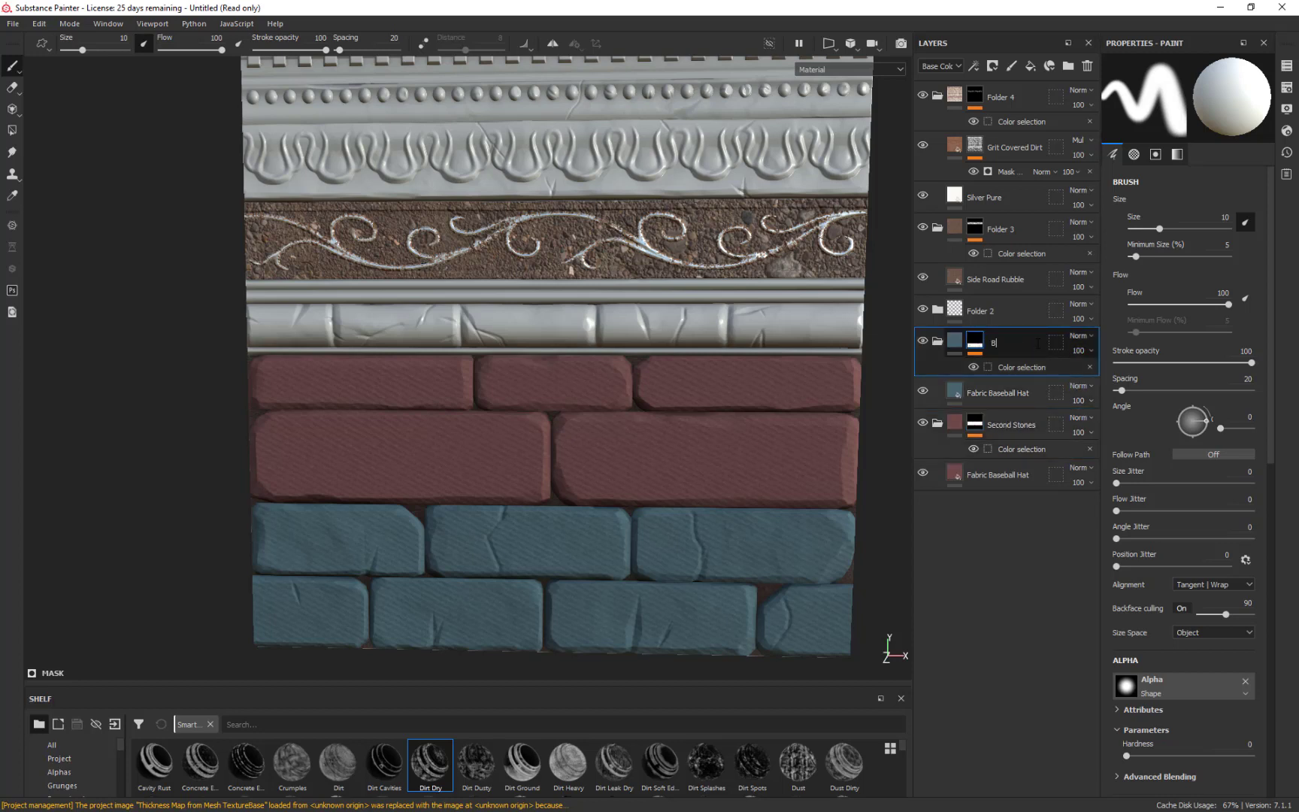
type("ottom Stones")
key("Return")
Step: Move the Bottom Stones folder with its fabric layer below the Second Stones folder and collapse Second Stones
left_click_drag(1020, 336, 1012, 504)
mouse_move(218, 390)
left_mouse_down("alt")
mouse_move(179, 342)
mouse_move(386, 359)
mouse_move(192, 418)
mouse_move(102, 415)
mouse_move(210, 400)
left_mouse_up("alt")
left_click(938, 342)
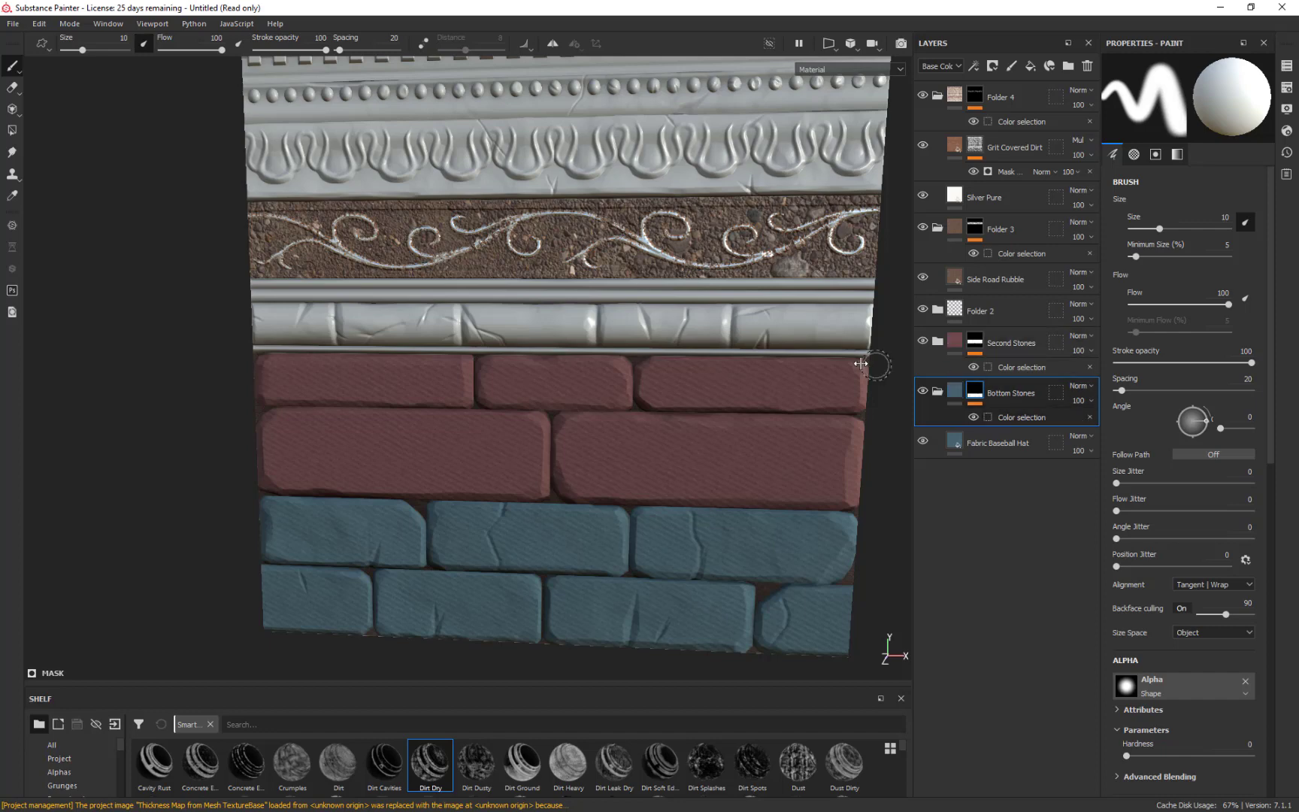
left_click_drag(872, 361, 884, 301, "alt")
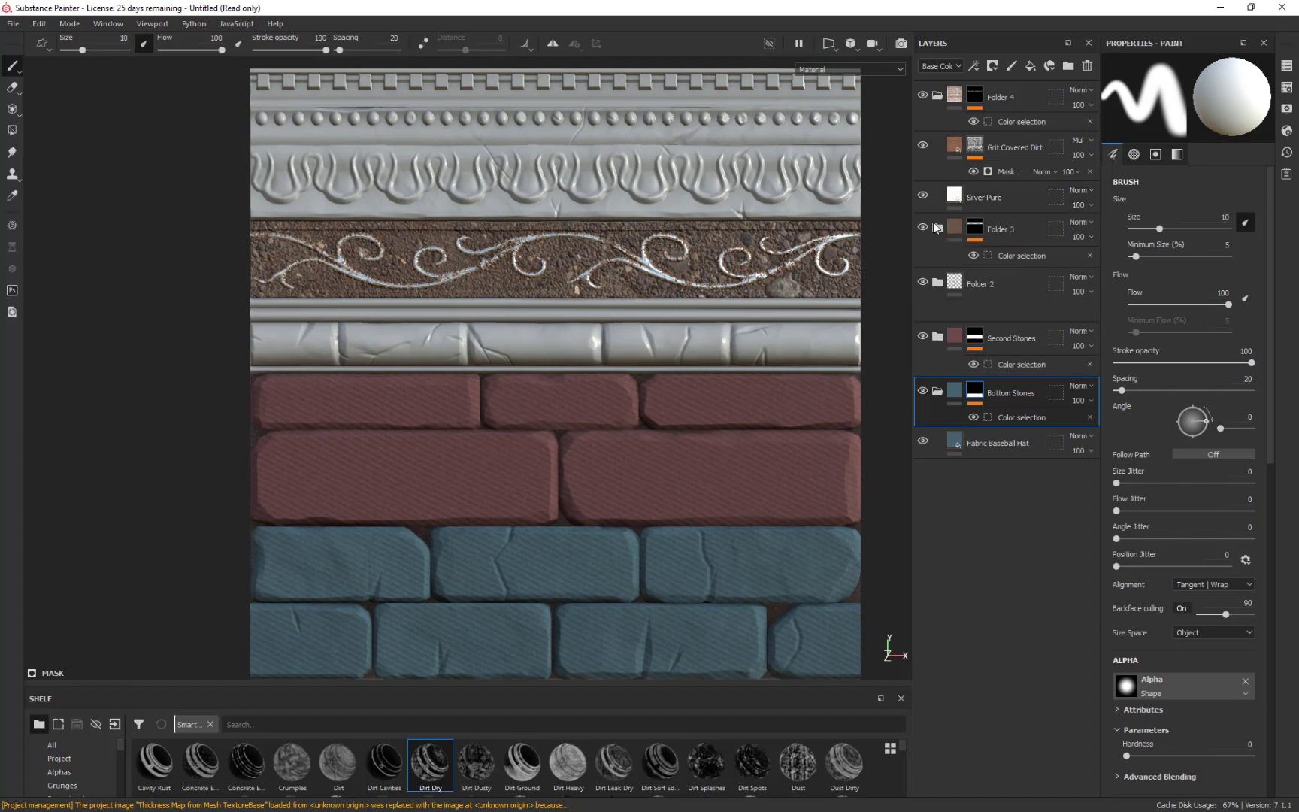
Step: Collapse all the material folders and hide them so the trim sheet shows without any materials
left_click(937, 228)
left_click(922, 227)
left_click(923, 279)
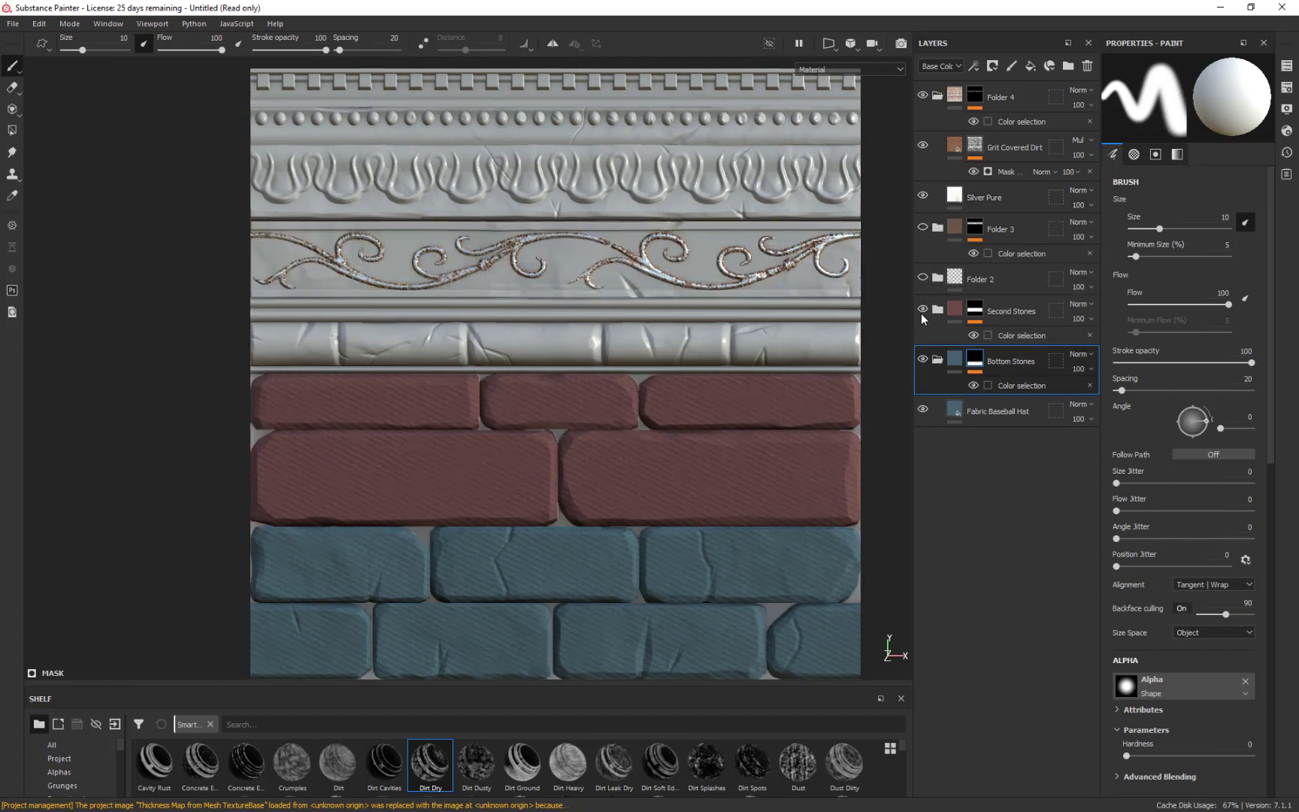
left_click(923, 309)
left_click(924, 358)
left_click(933, 361)
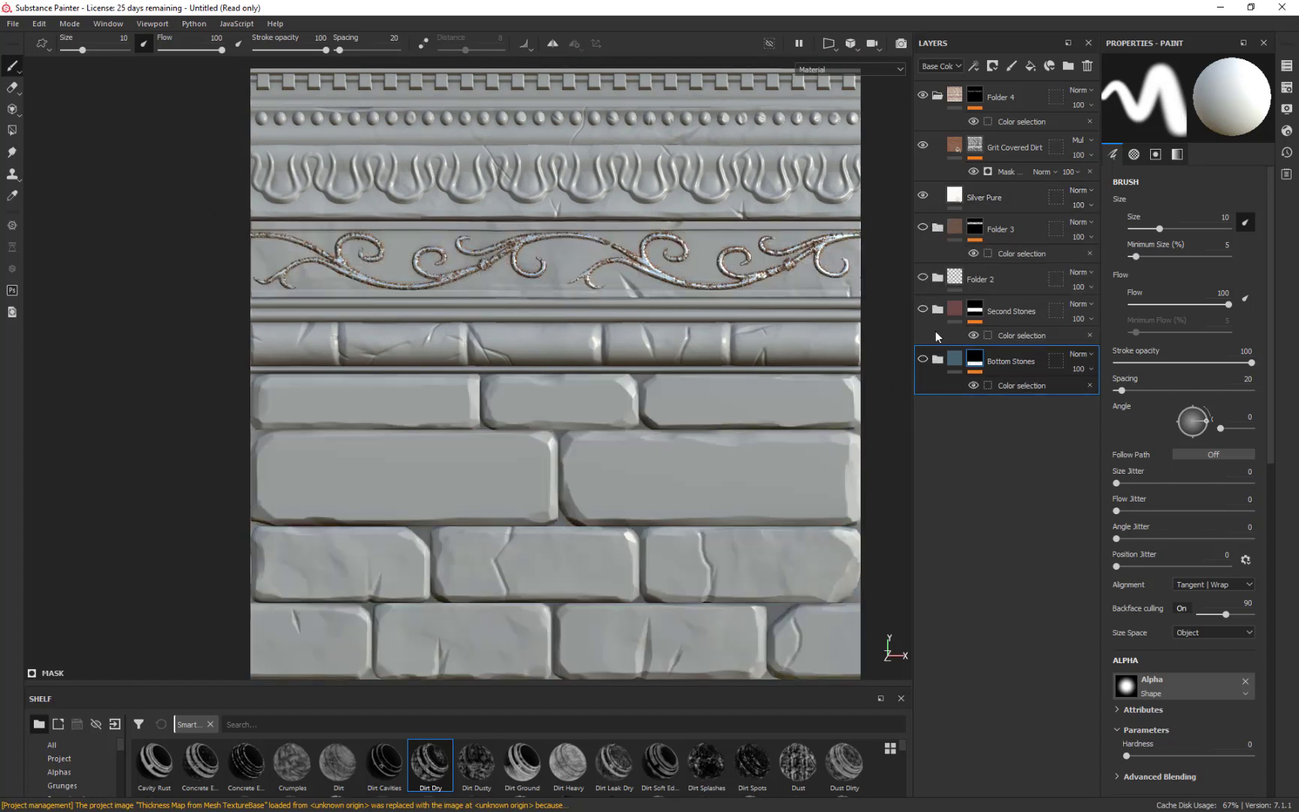
left_click(923, 196)
left_click(923, 95)
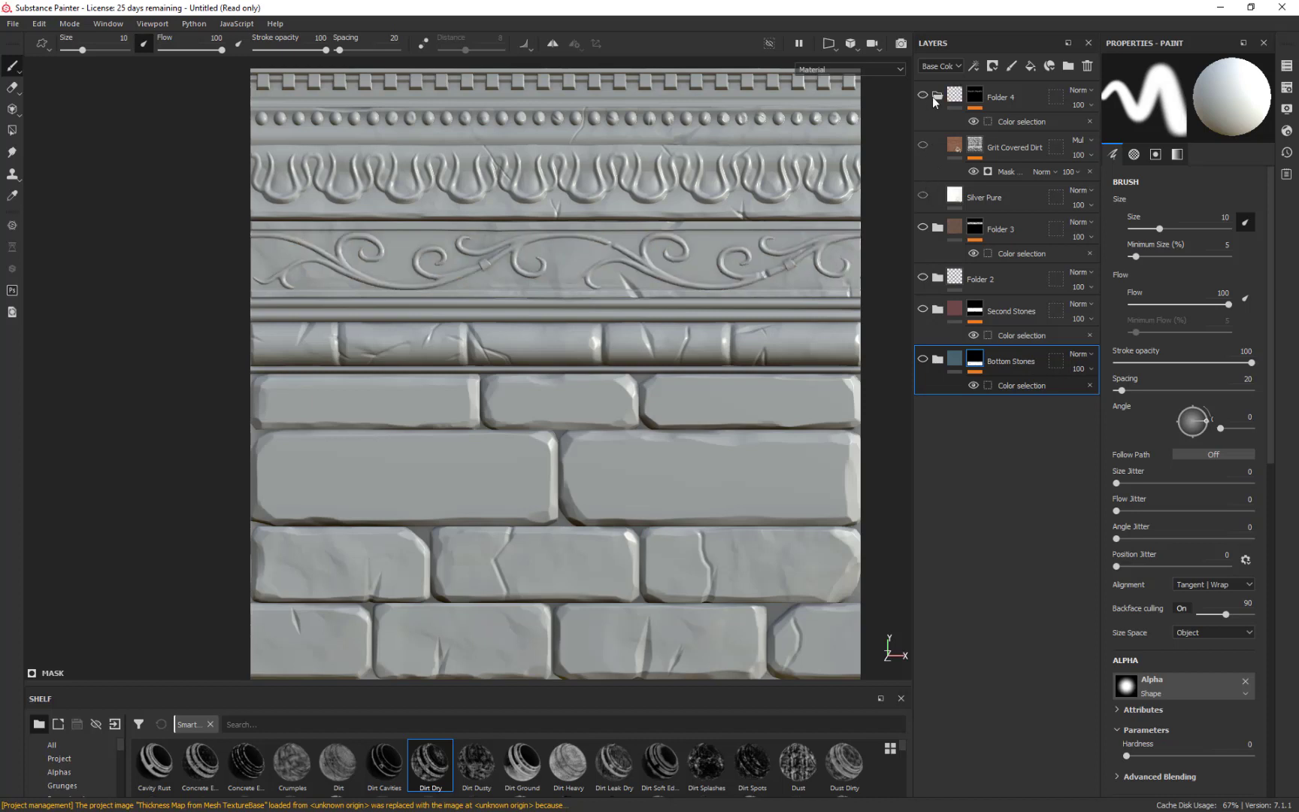
left_click(936, 95)
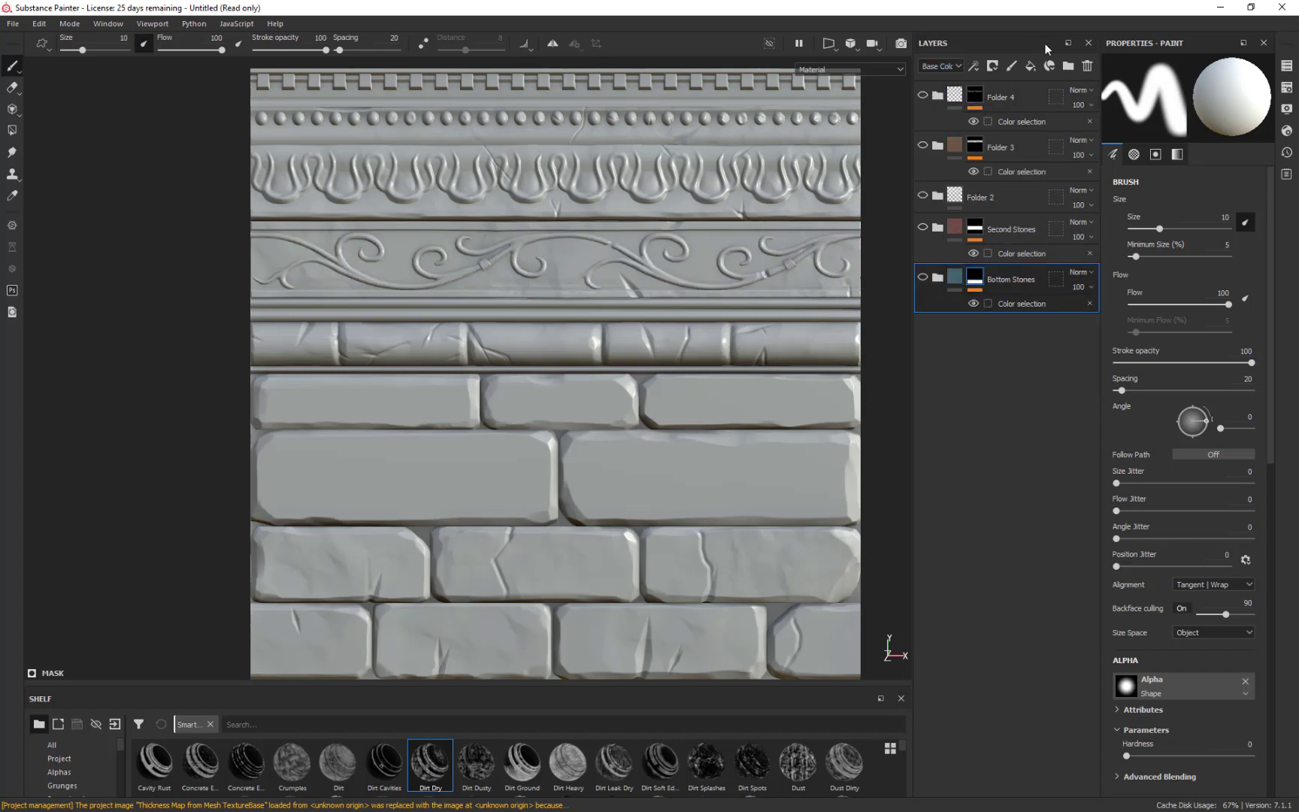
Step: Create a new folder at the start of the layer stack and place a new fill layer inside it
left_click(1072, 68)
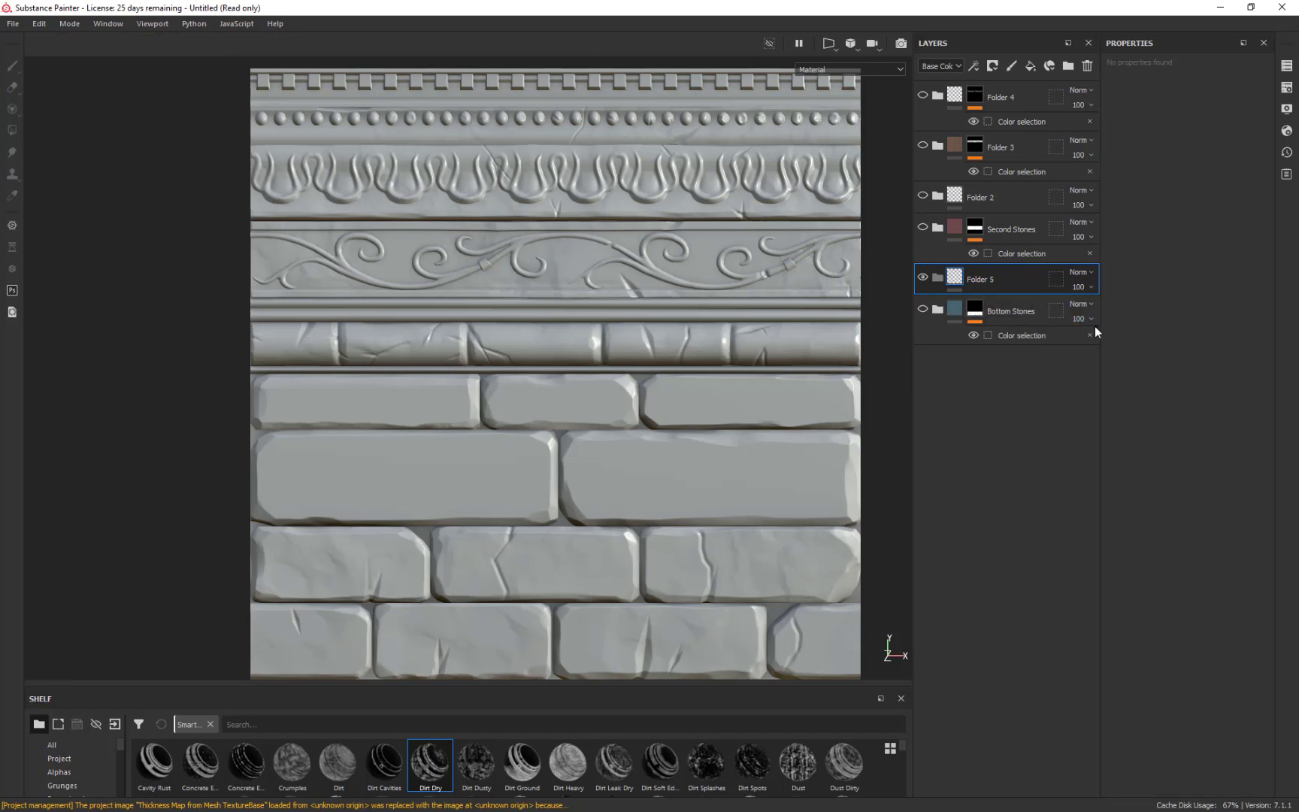
left_click_drag(1011, 291, 989, 82)
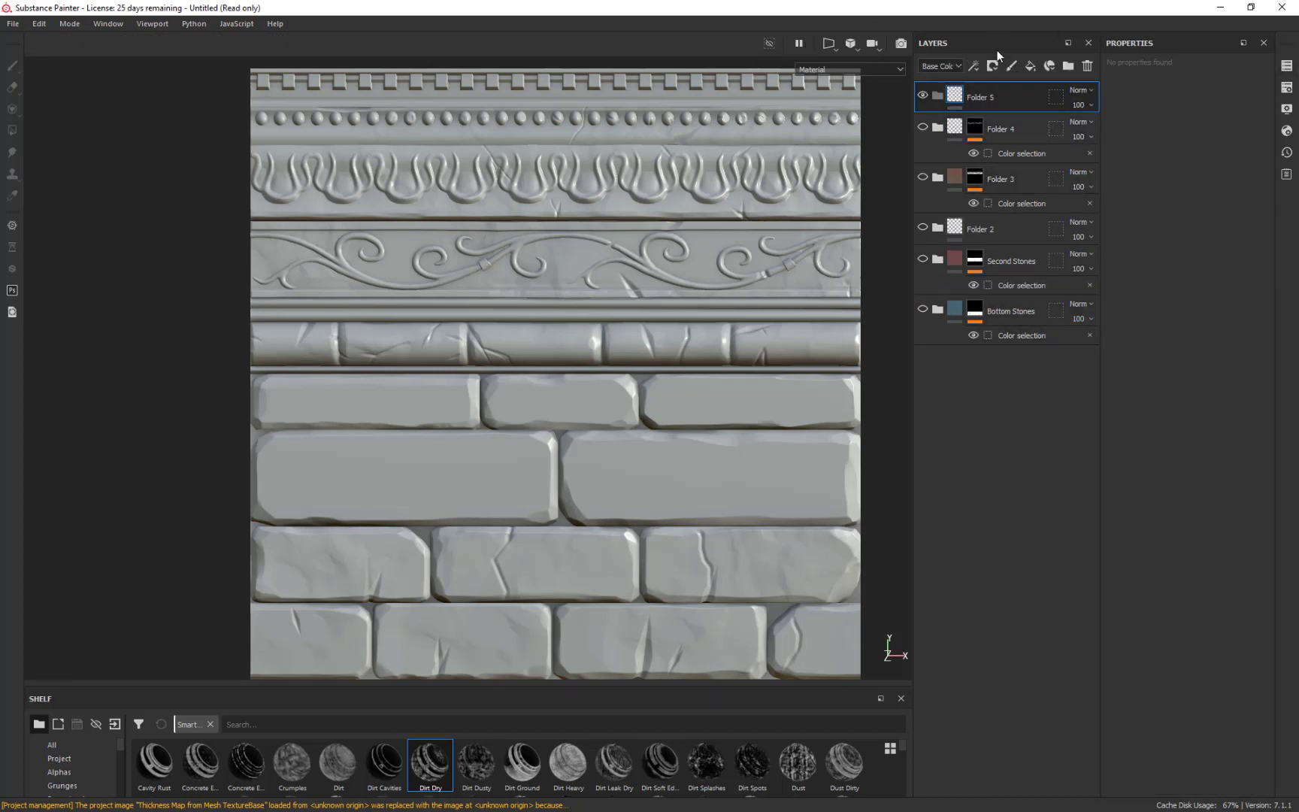
left_click(1031, 65)
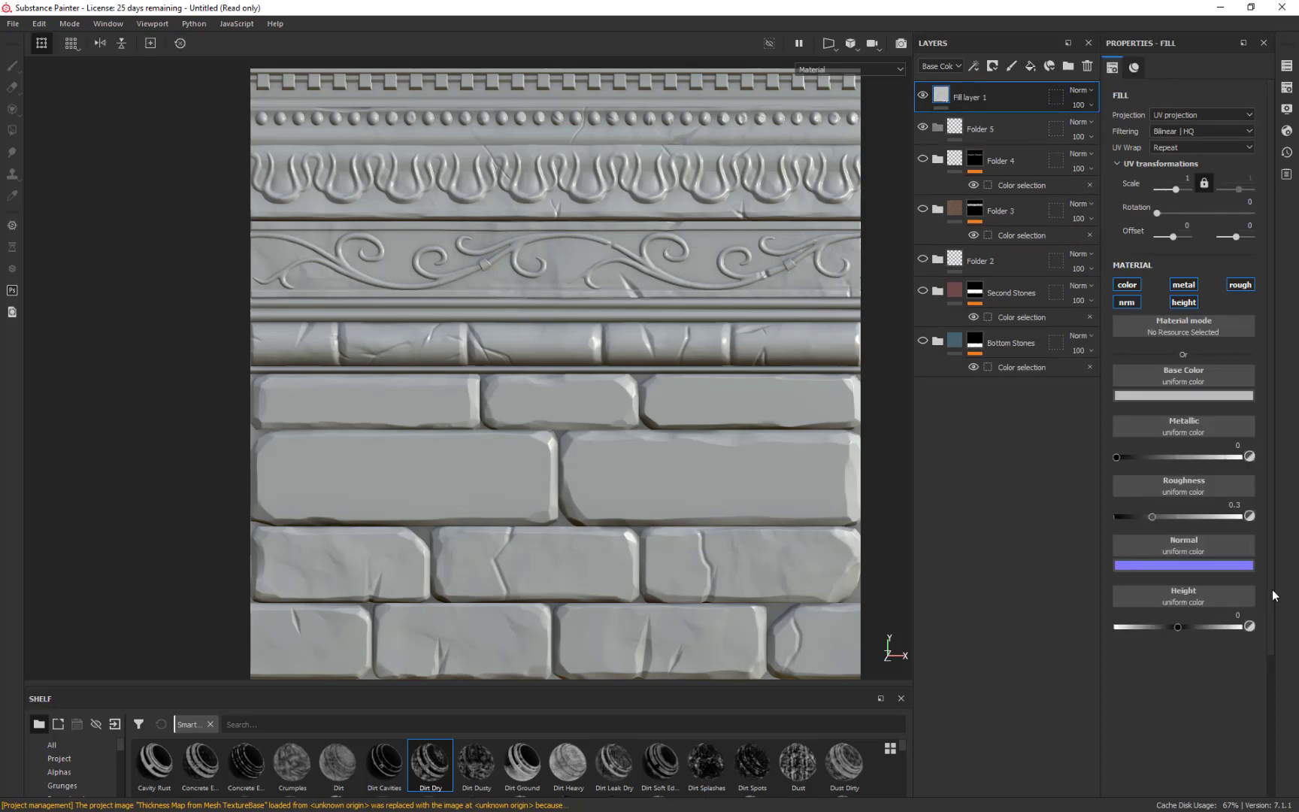
left_click_drag(997, 95, 988, 121)
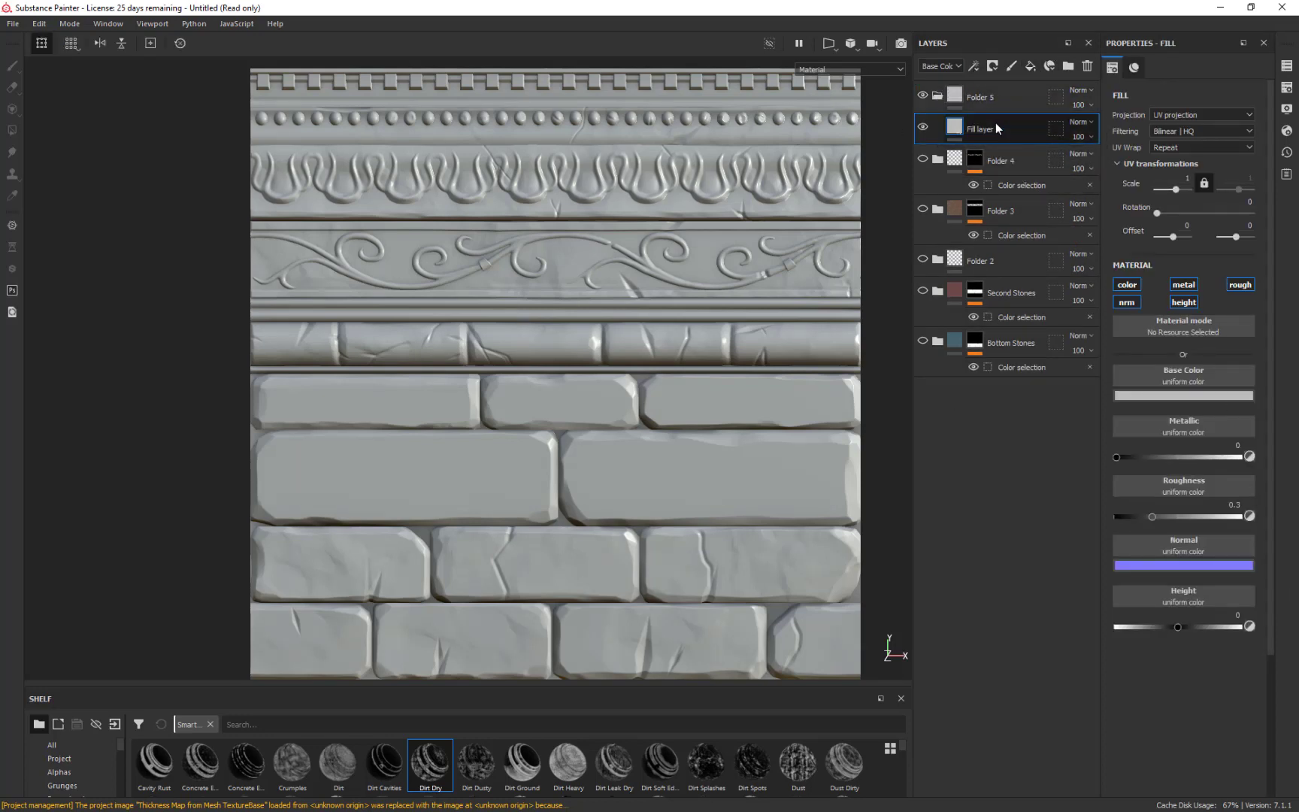
Step: Review the mesh maps in the texture set settings and show the project's baked maps in an enlarged shelf
left_click(1287, 88)
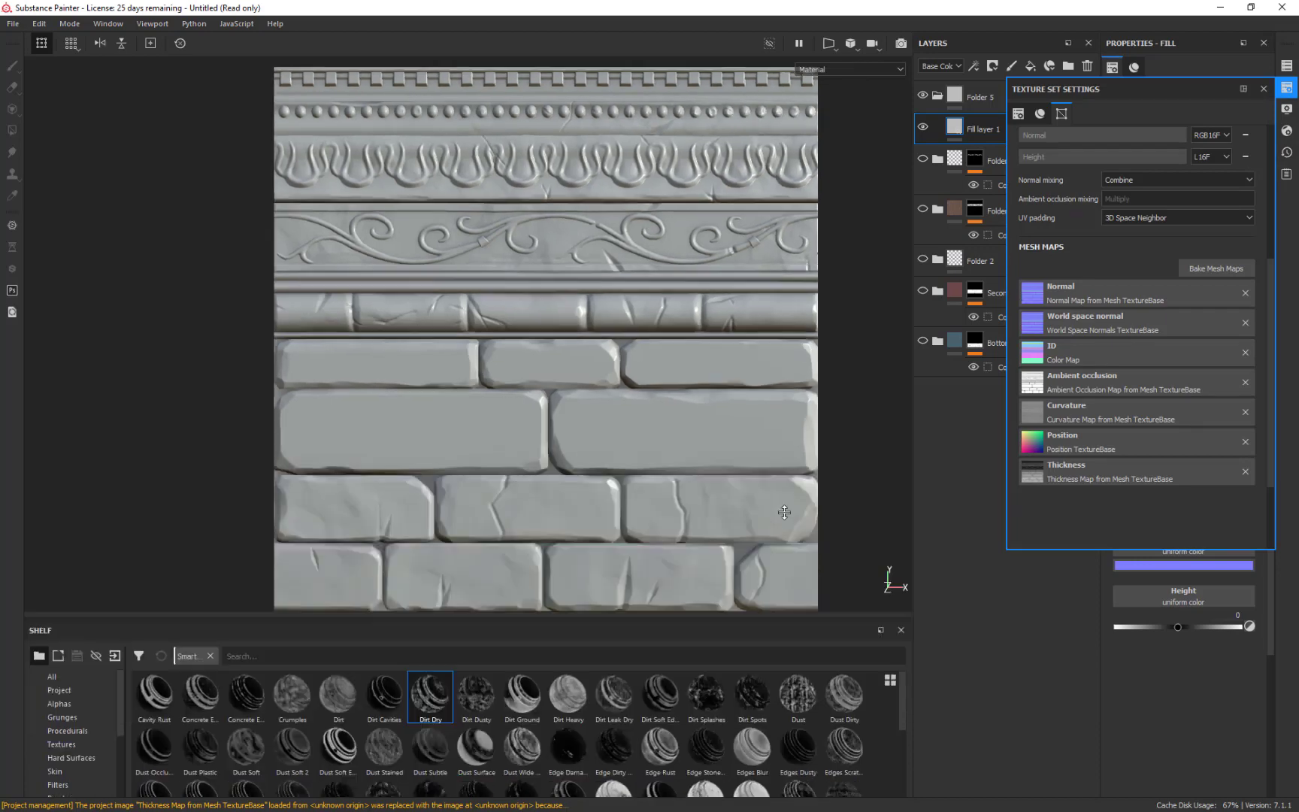
left_click_drag(781, 686, 782, 397)
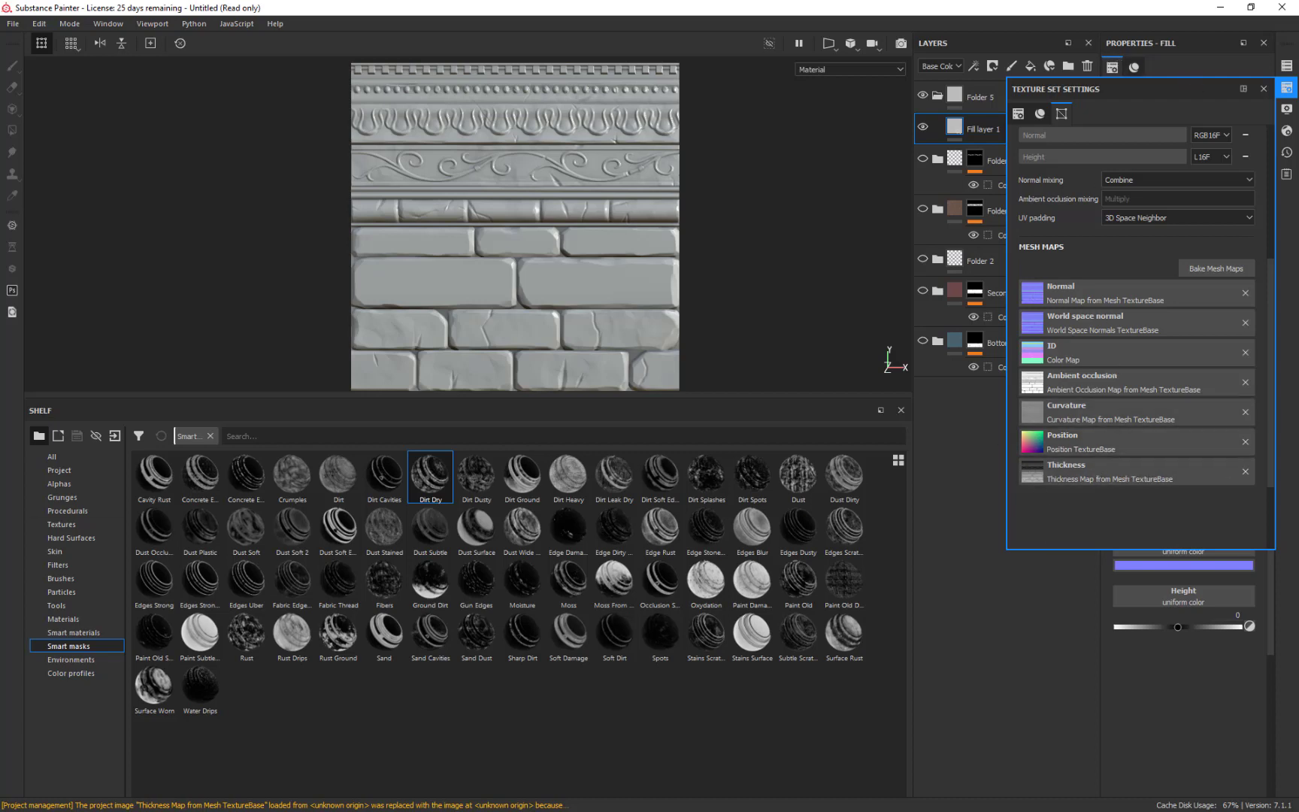
left_click(65, 471)
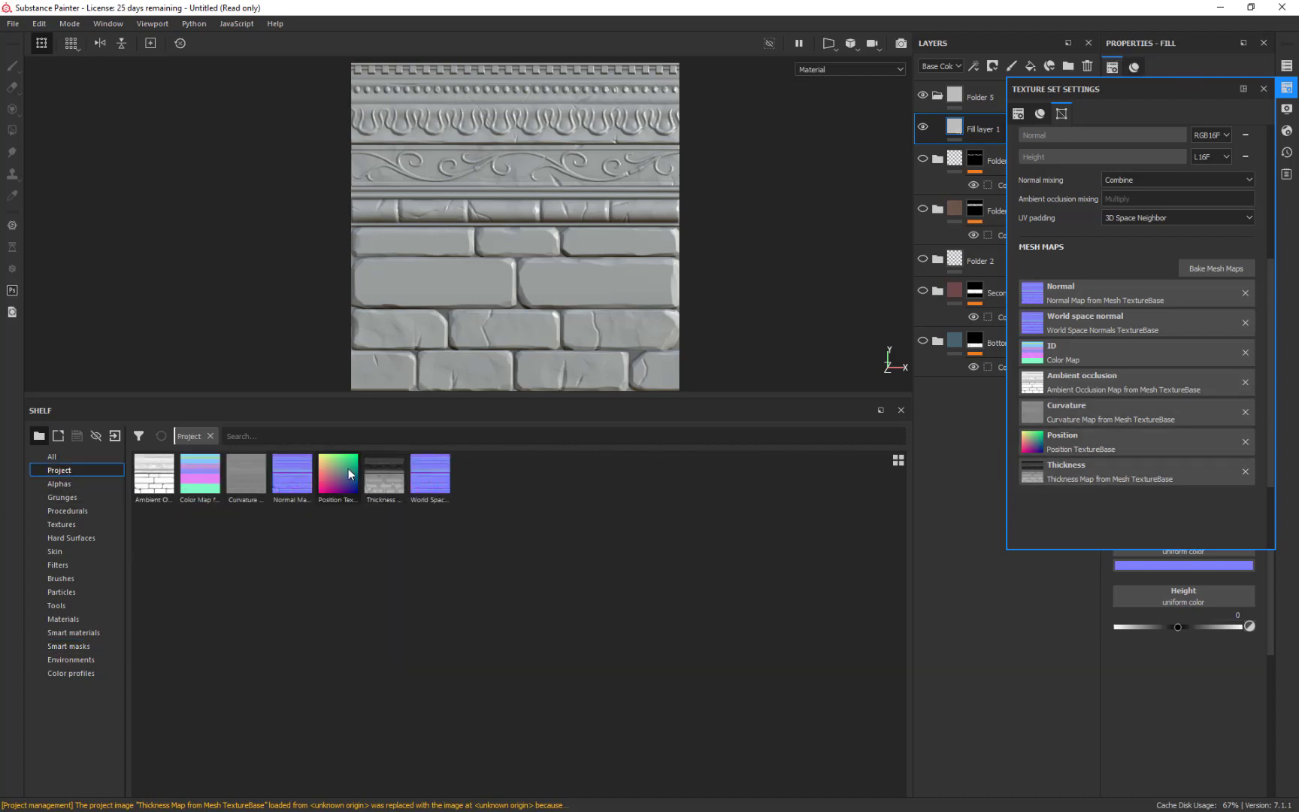
left_click(1263, 89)
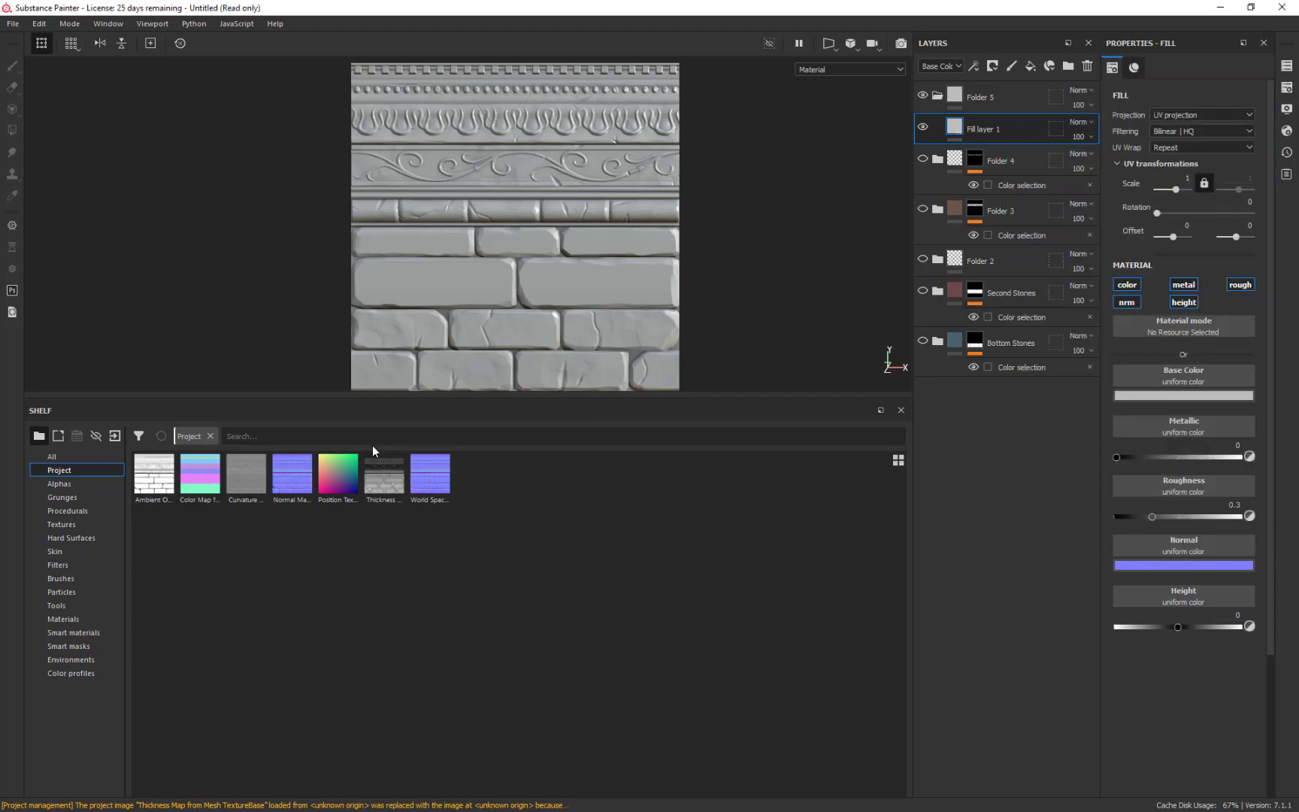
Step: Preview the baked Position map and the Thickness map in turn as the new fill layer's base color
left_click_drag(339, 473, 1164, 379)
scroll(724, 221, "up", 1)
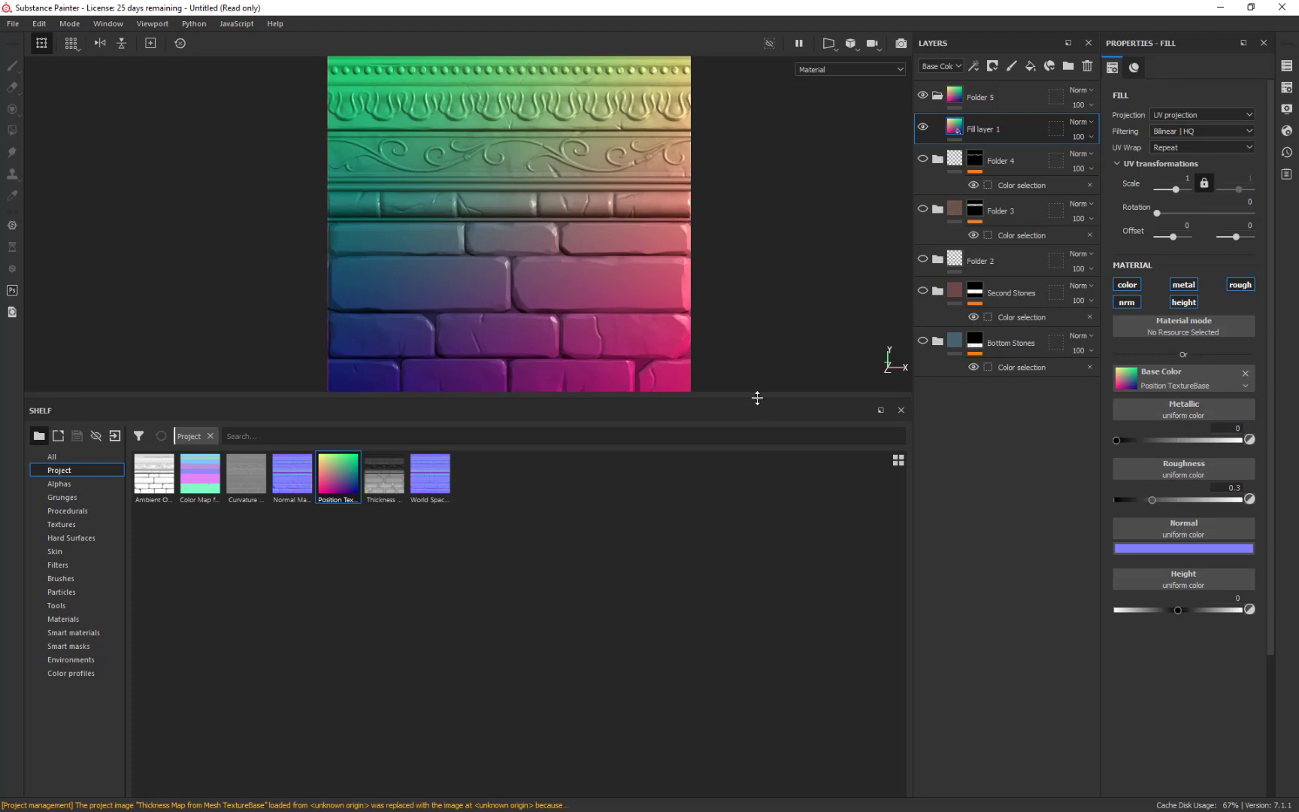
left_click_drag(765, 397, 872, 594)
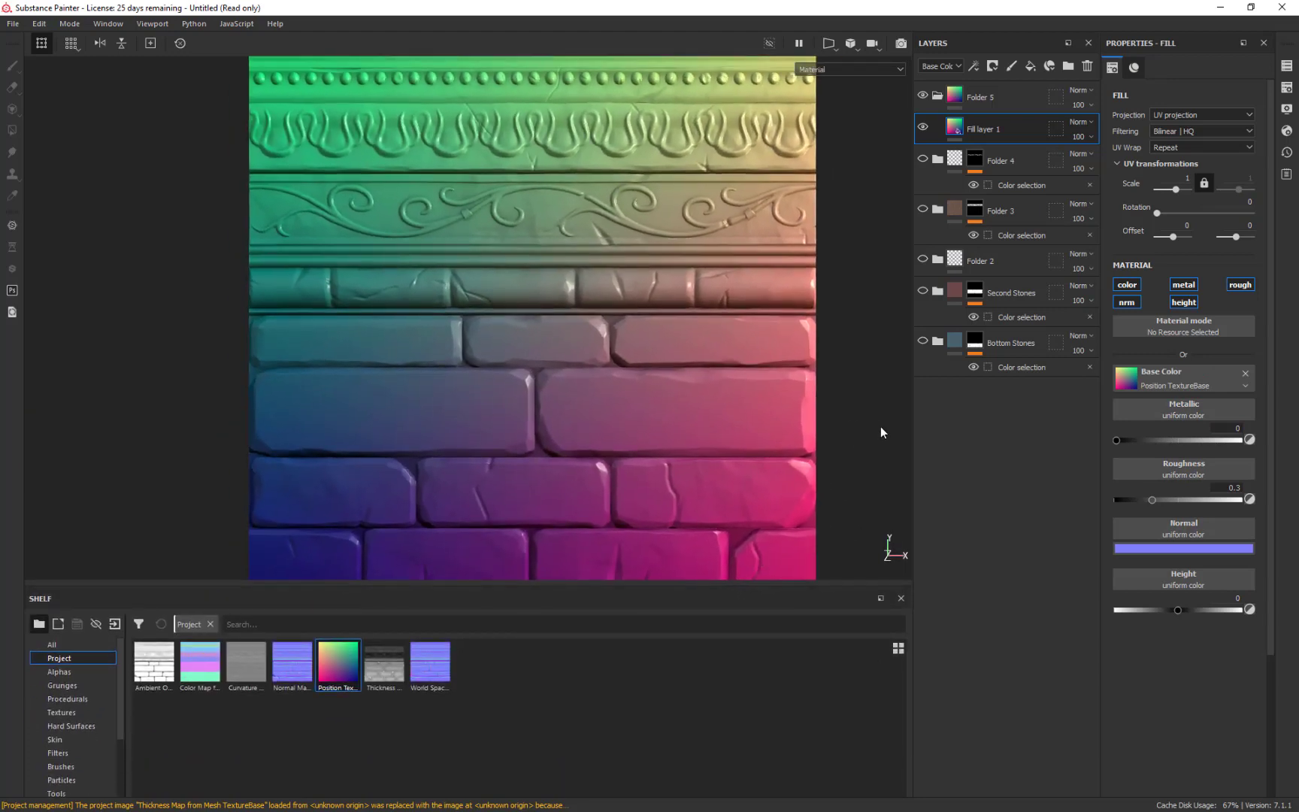
right_click_drag(890, 412, 873, 336, "alt")
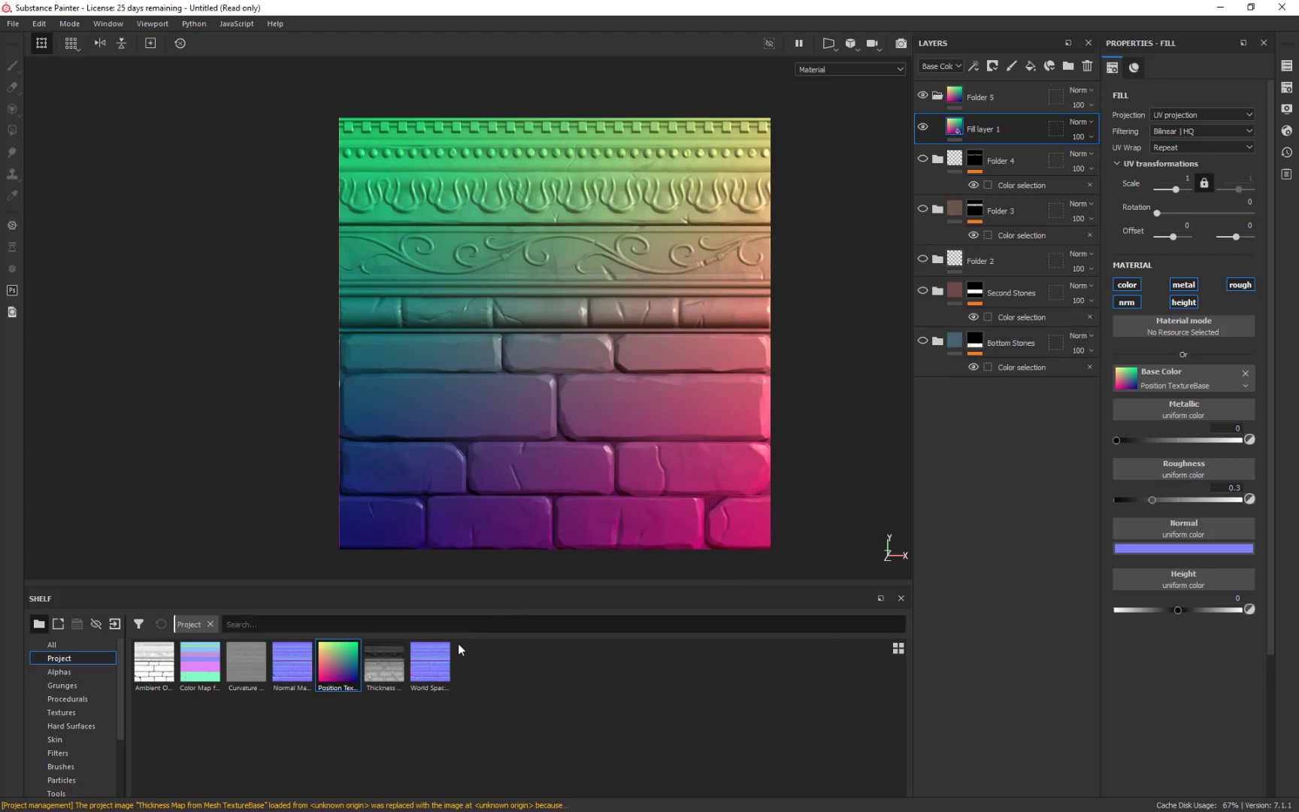
left_click_drag(388, 664, 1177, 382)
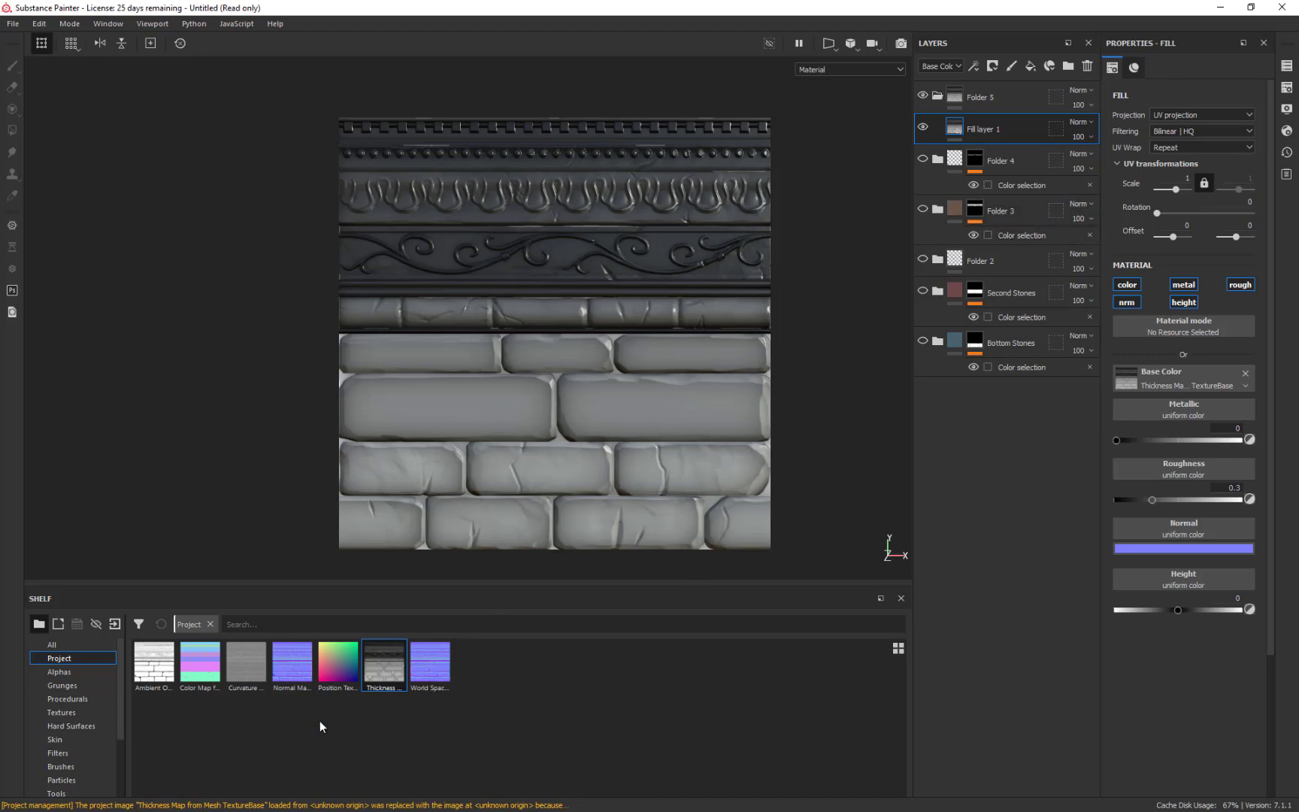
Step: Apply the baked Curvature map as Fill layer 1's base color and inspect the edges on the trim sheet
left_click_drag(247, 663, 1191, 373)
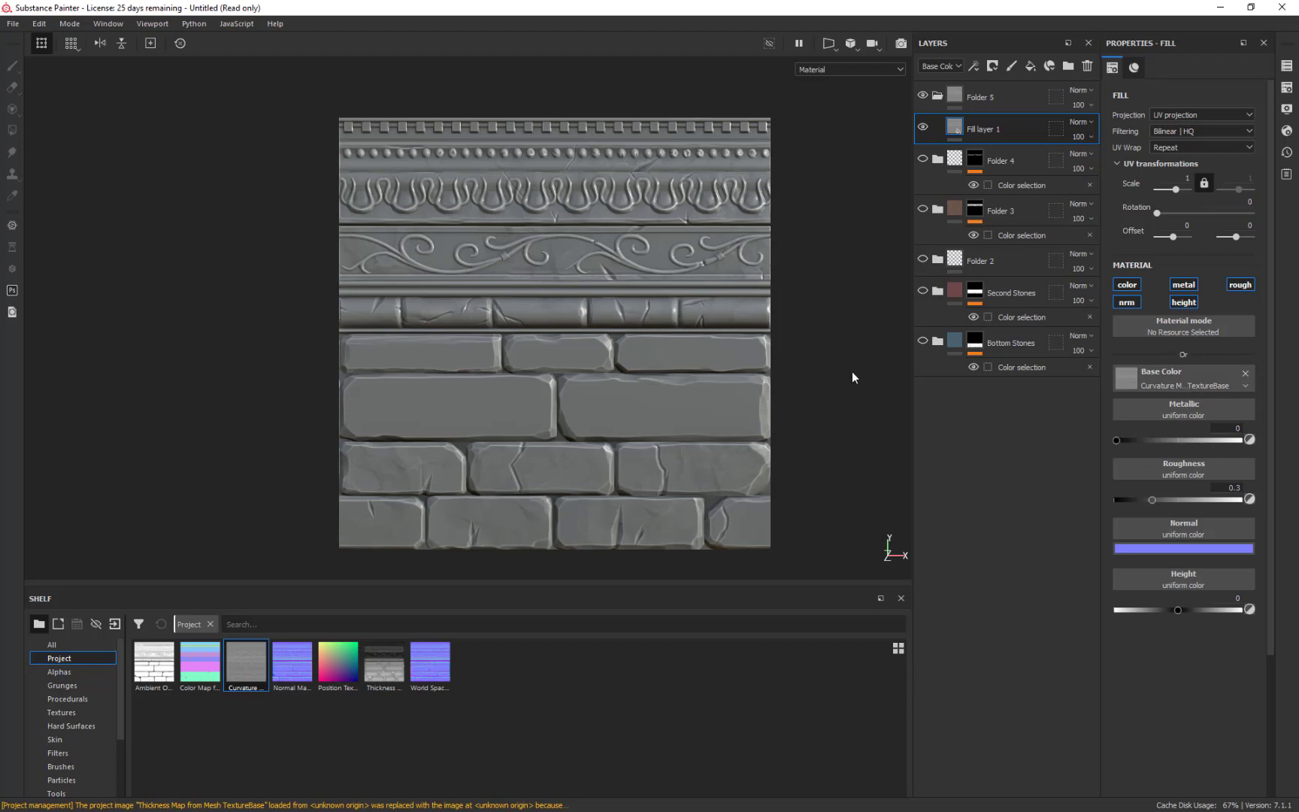
mouse_move(851, 372)
left_mouse_down("alt")
mouse_move(872, 338)
mouse_move(876, 385)
mouse_move(824, 386)
mouse_move(837, 393)
left_mouse_up("alt")
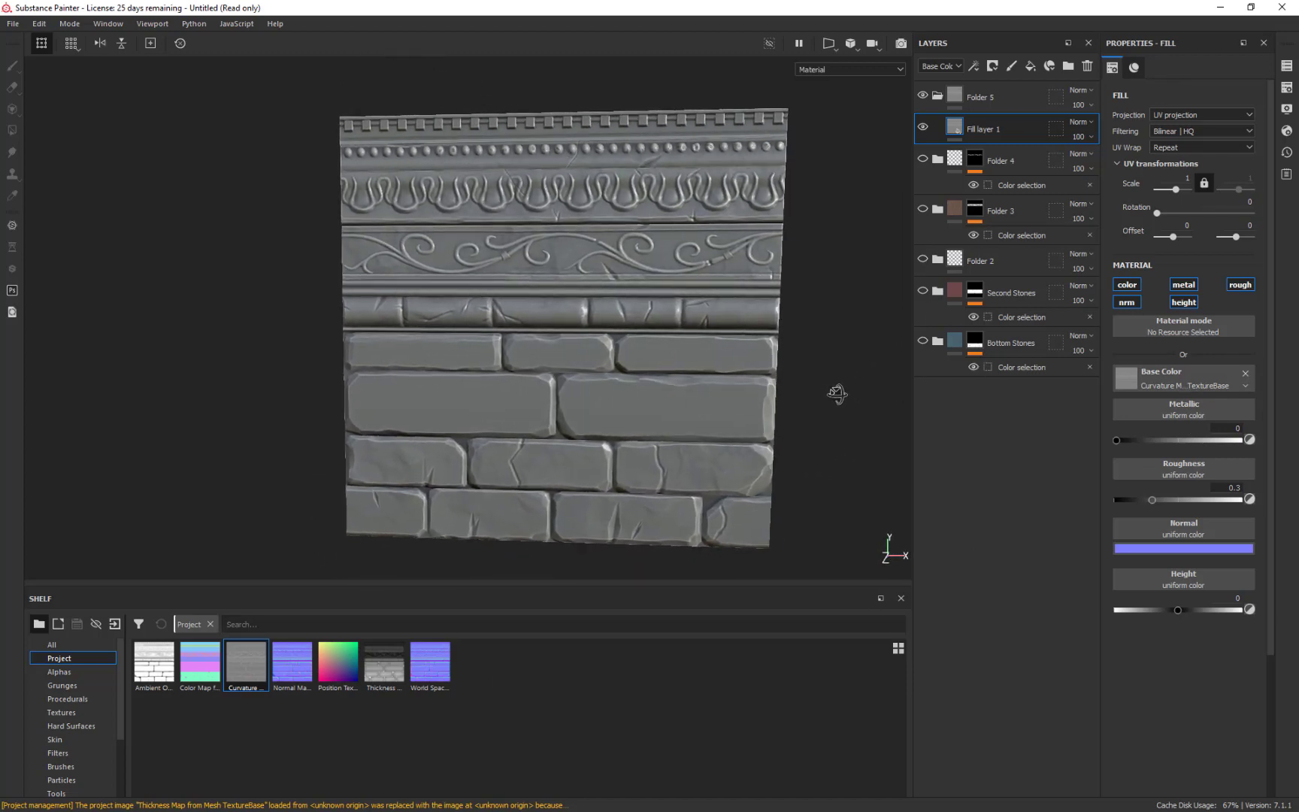
right_click_drag(867, 359, 860, 441, "alt")
mouse_move(859, 441)
left_mouse_down("alt")
mouse_move(879, 421)
mouse_move(880, 441)
left_mouse_up("alt")
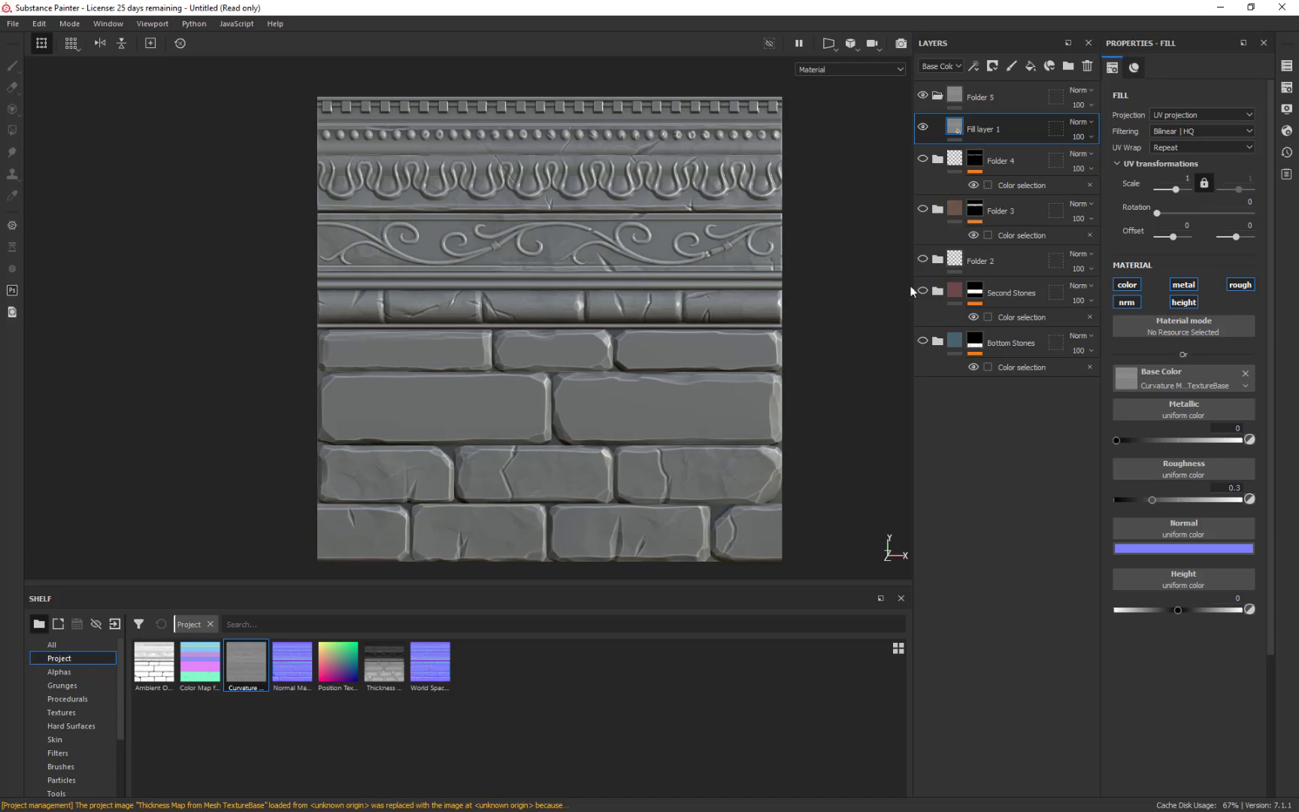
Step: Disable the normal, height, metallic and roughness channels of Fill layer 1, leaving only color active
left_click(1126, 303)
left_click(1185, 301)
left_click(1185, 285)
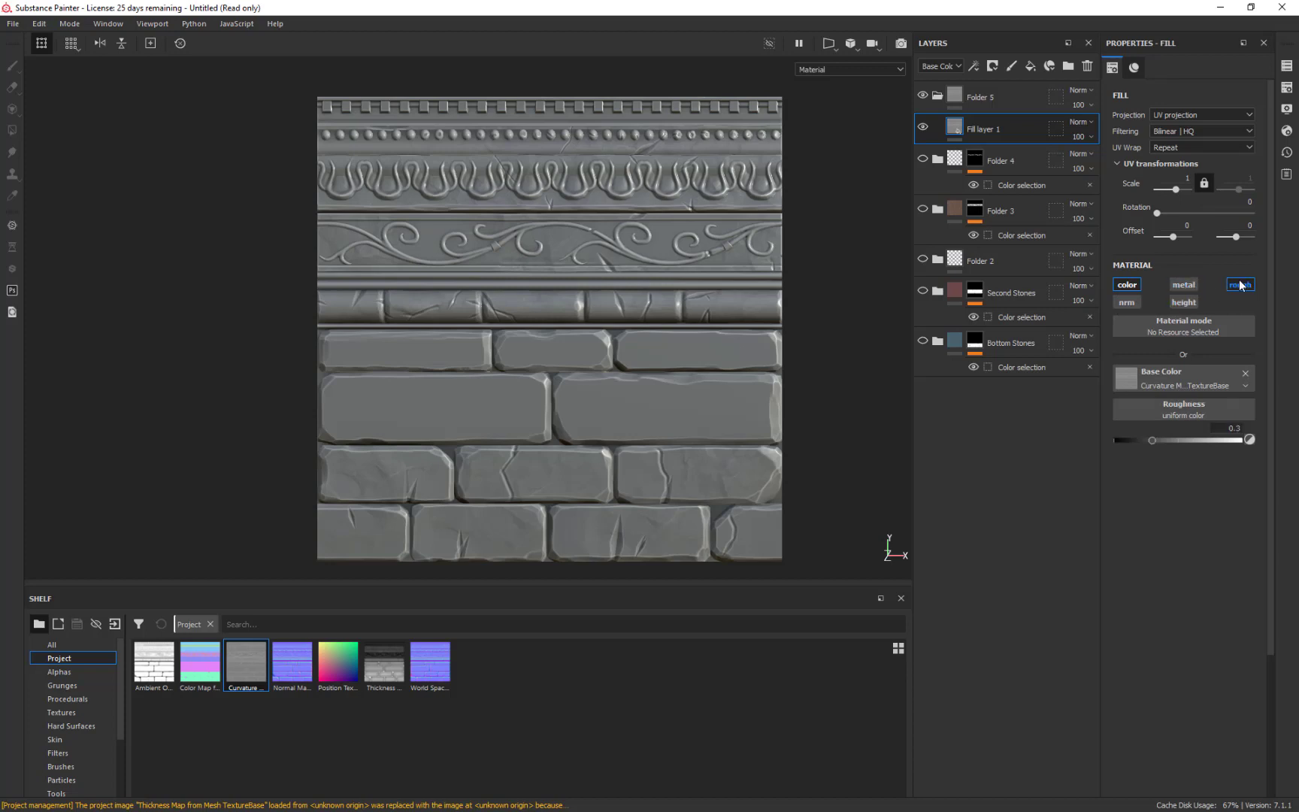
left_click(1240, 285)
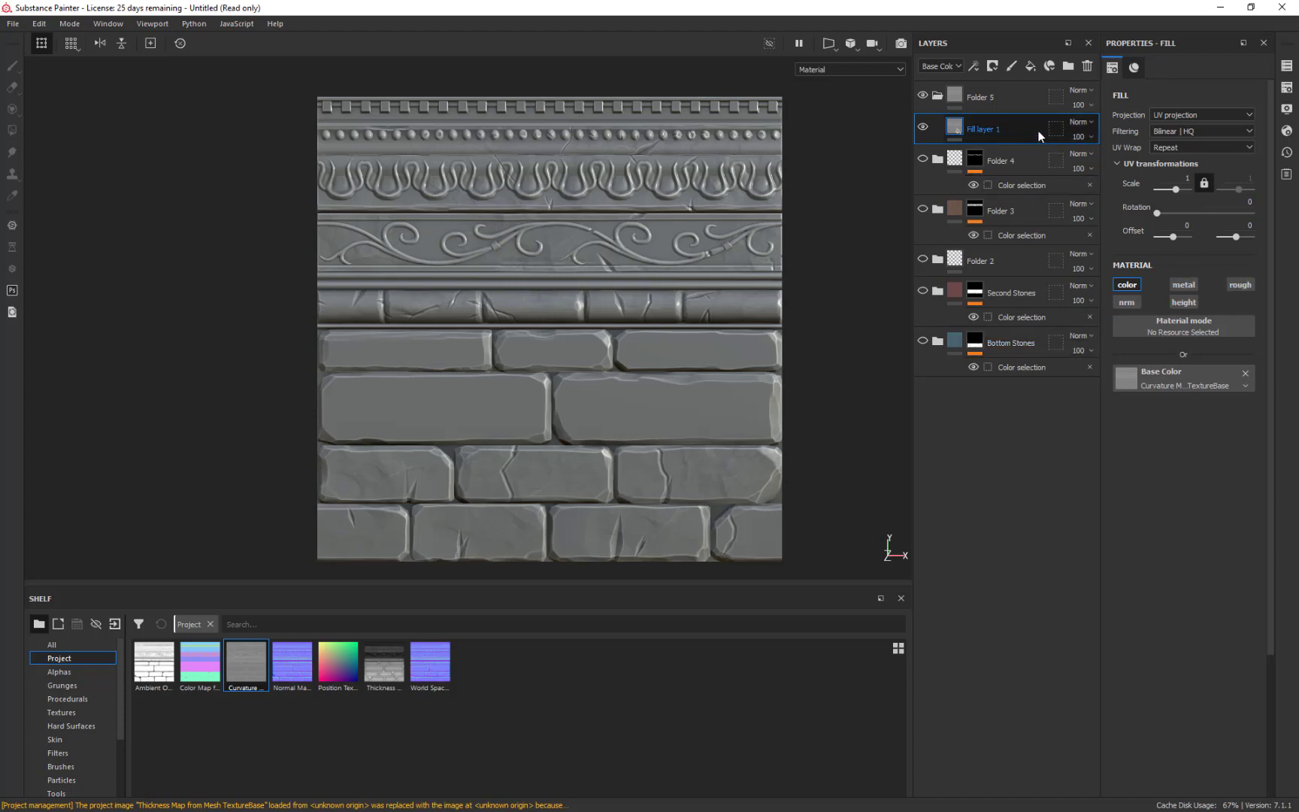
Step: Add a second fill layer beneath the curvature layer and set its base color to red, b92222
left_click(1030, 66)
left_click_drag(1000, 130, 1012, 166)
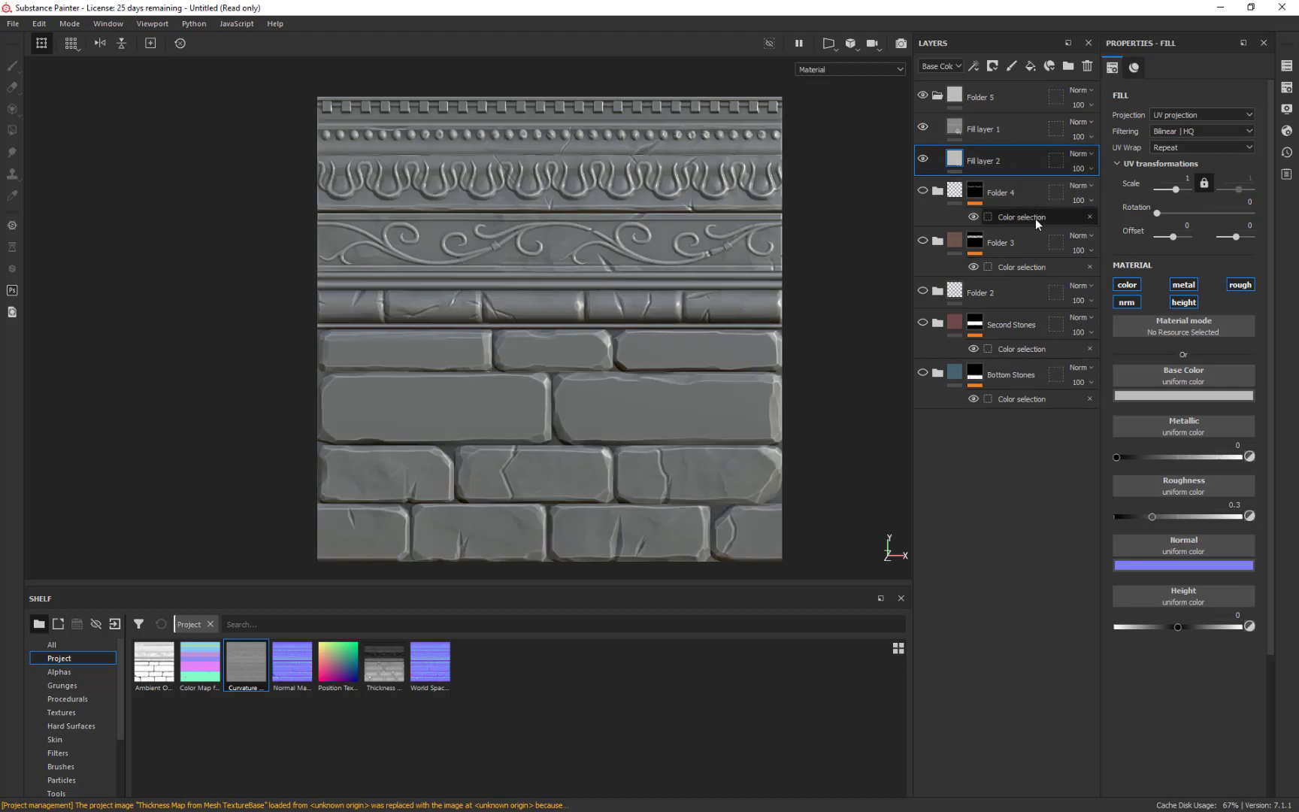
left_click(1173, 397)
left_click_drag(1170, 464, 1193, 451)
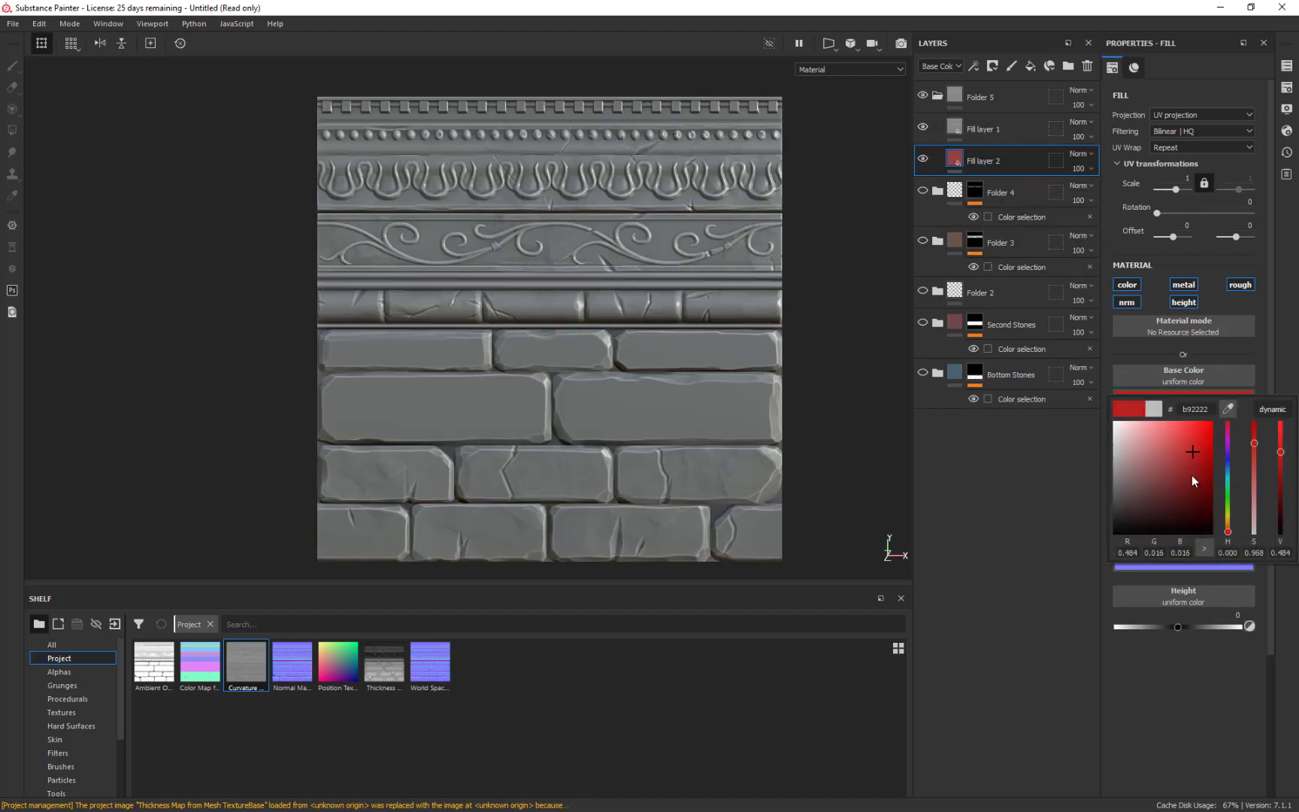
left_click(1019, 507)
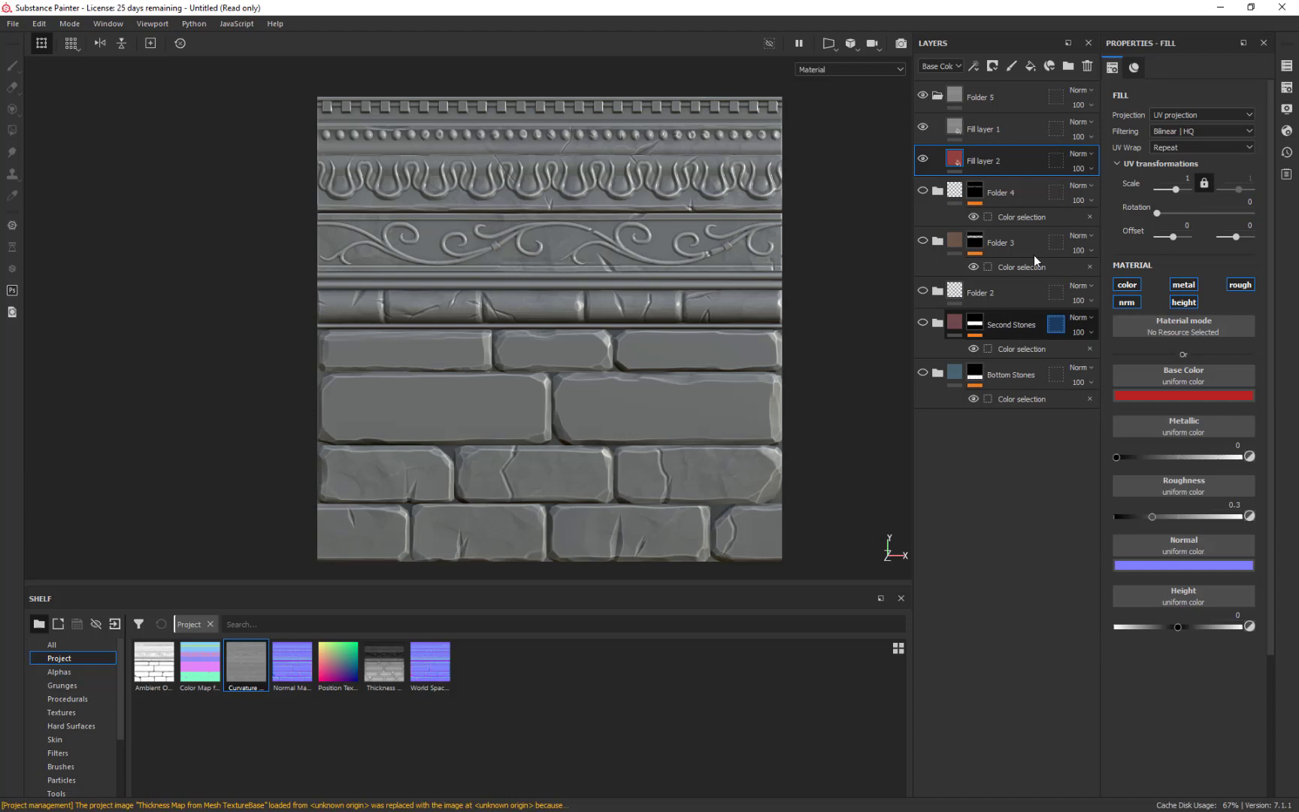
Step: Set the blending mode of the curvature layer, Fill layer 1, to Overlay
left_click(1019, 132)
left_click(1081, 132)
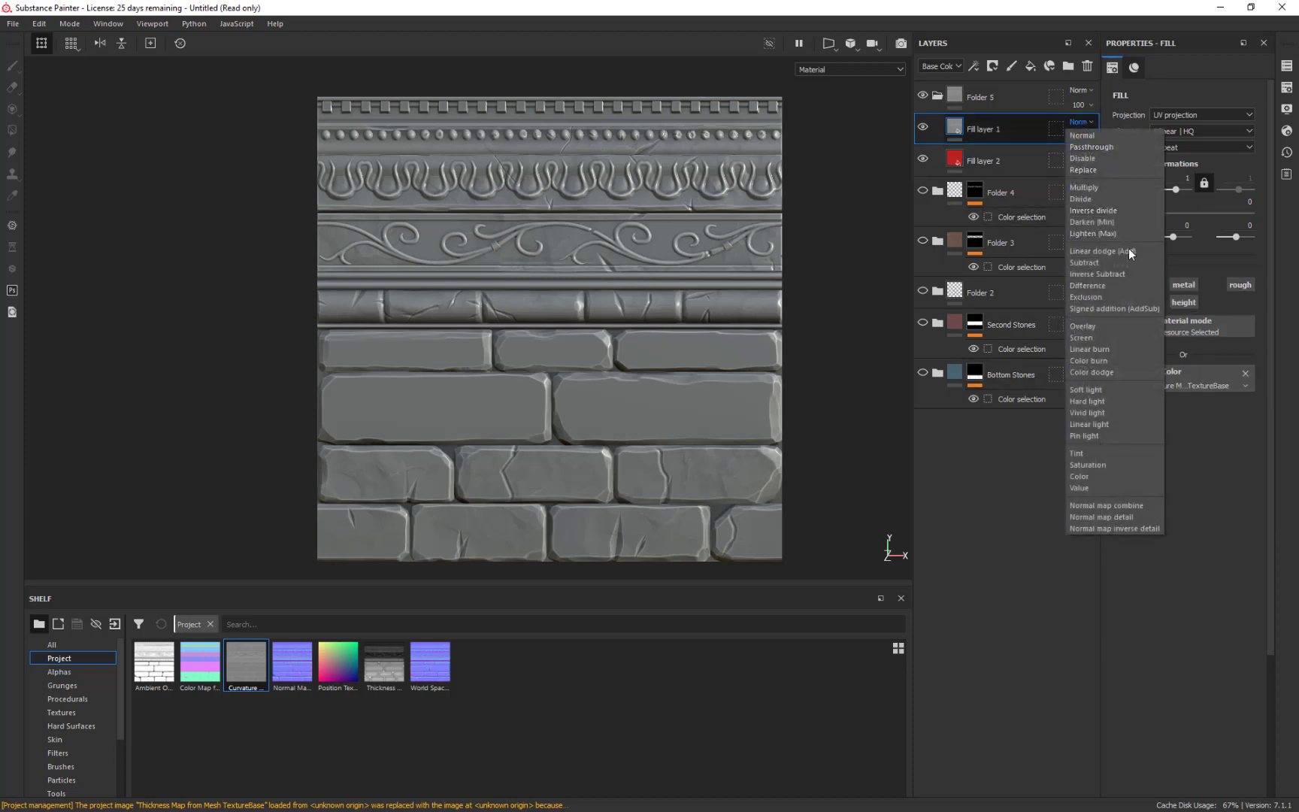
left_click(1098, 331)
left_click(1032, 102)
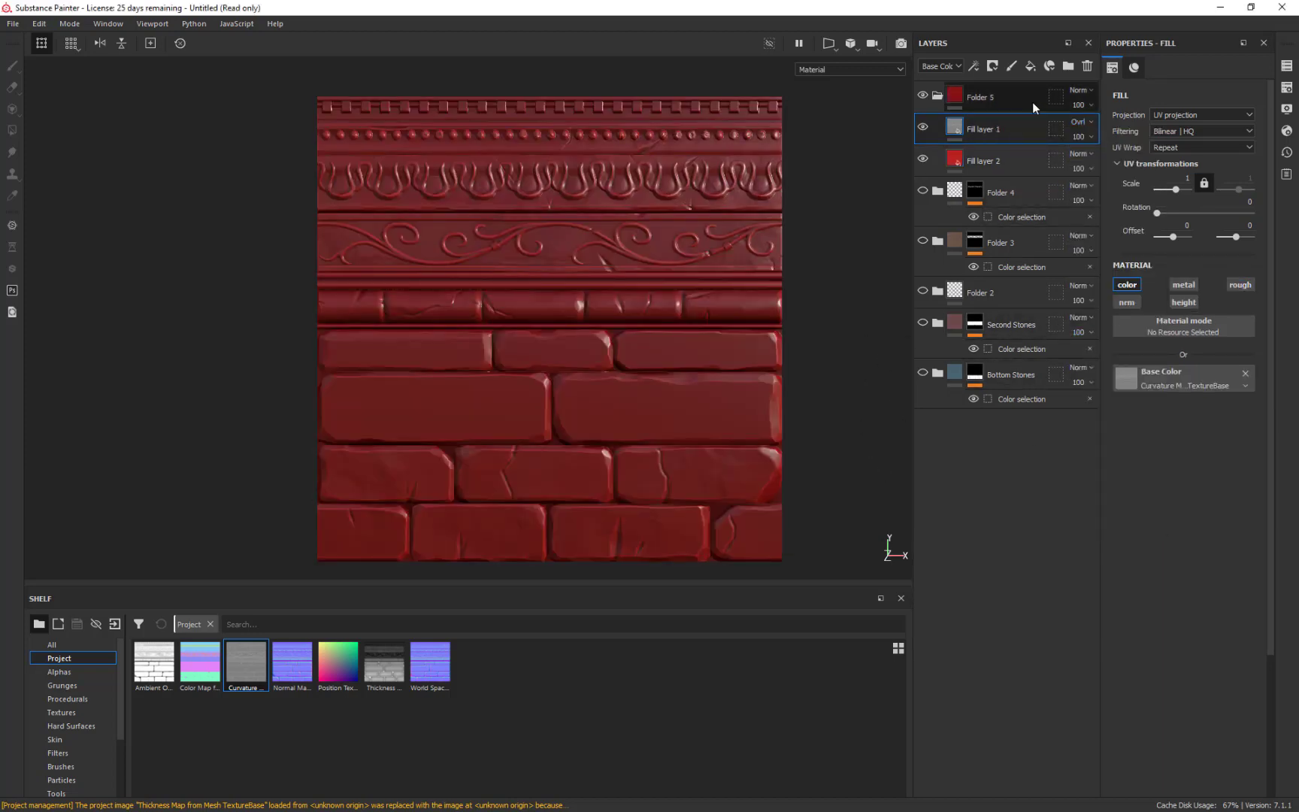
Step: Duplicate the curvature fill layer and set the copy's blending mode to Lighten (Max)
left_click(1018, 132)
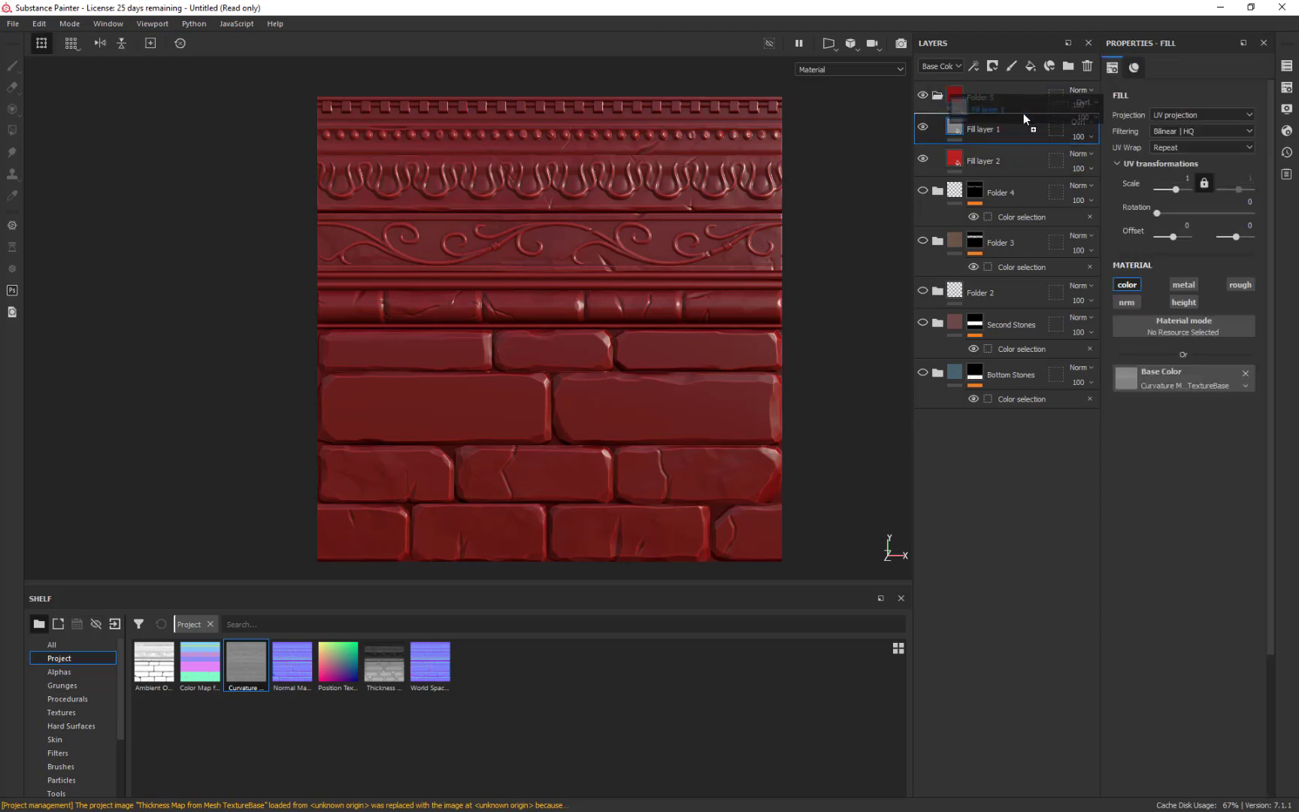
key("ctrl+d")
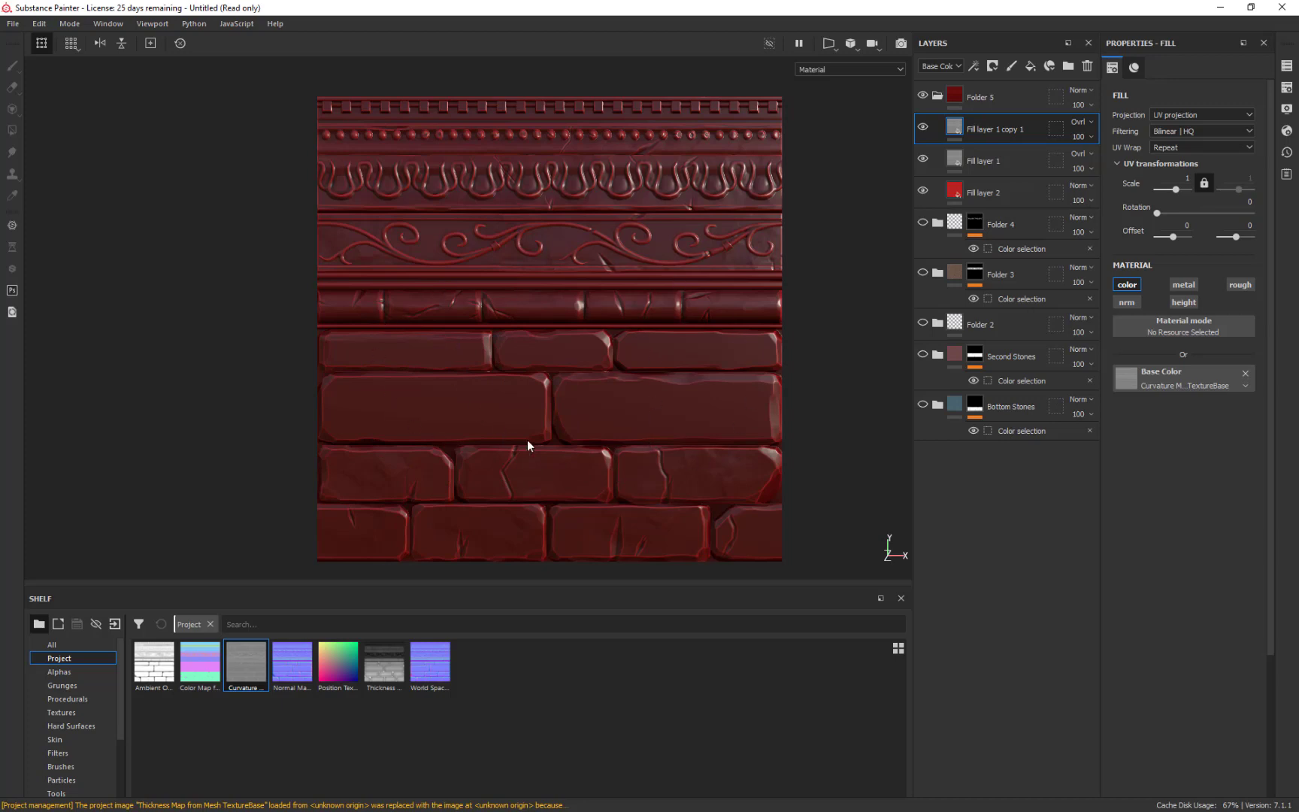
left_click(1081, 122)
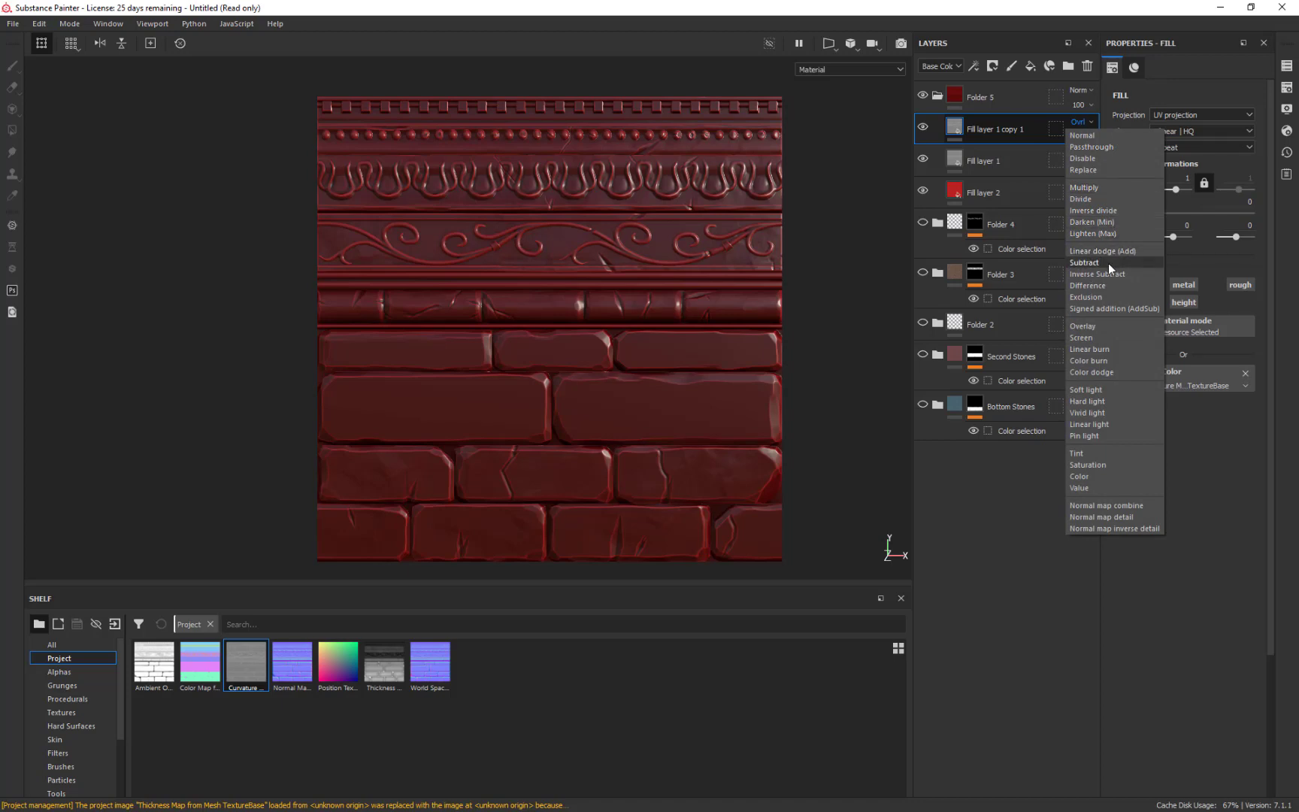
left_click(1105, 233)
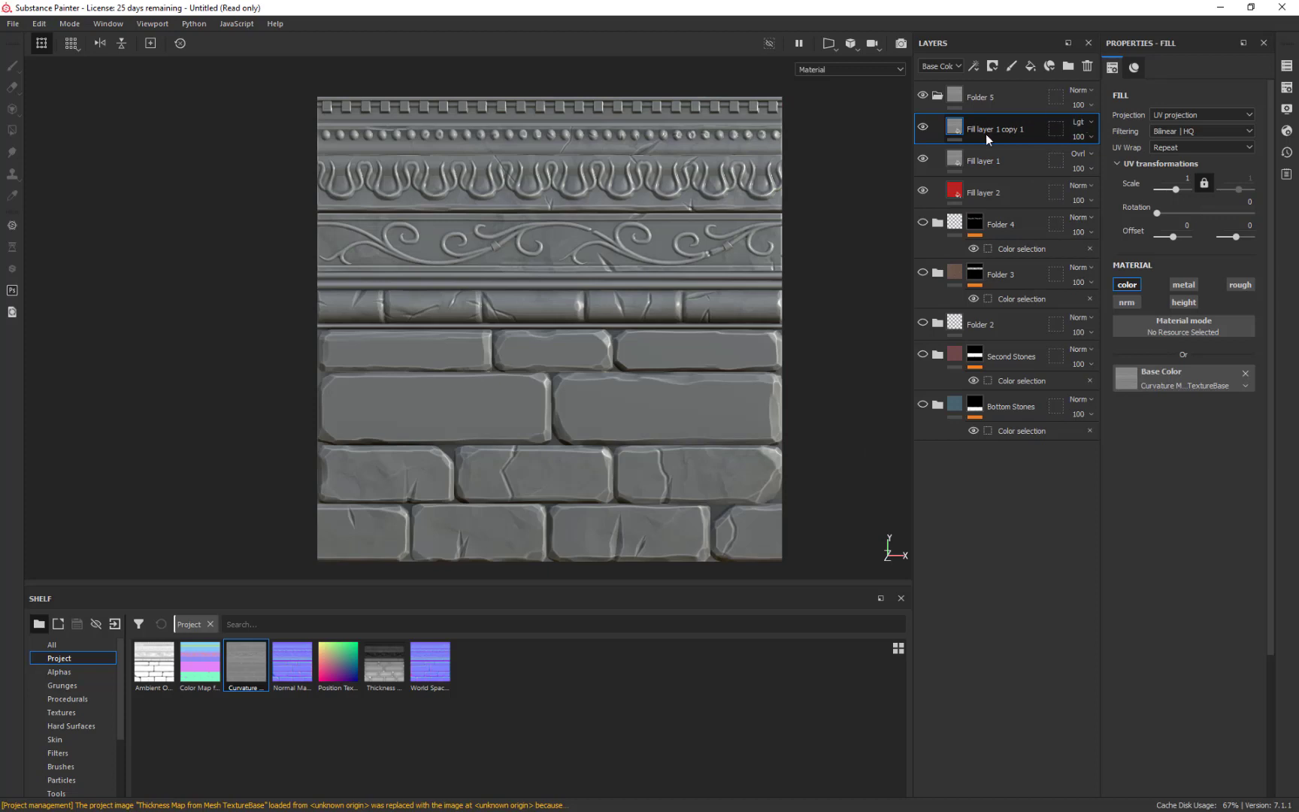
Step: Set the blending mode of Fill layer 1 copy 1 to Multiply and toggle the layer's visibility to compare the effect
left_click(1081, 122)
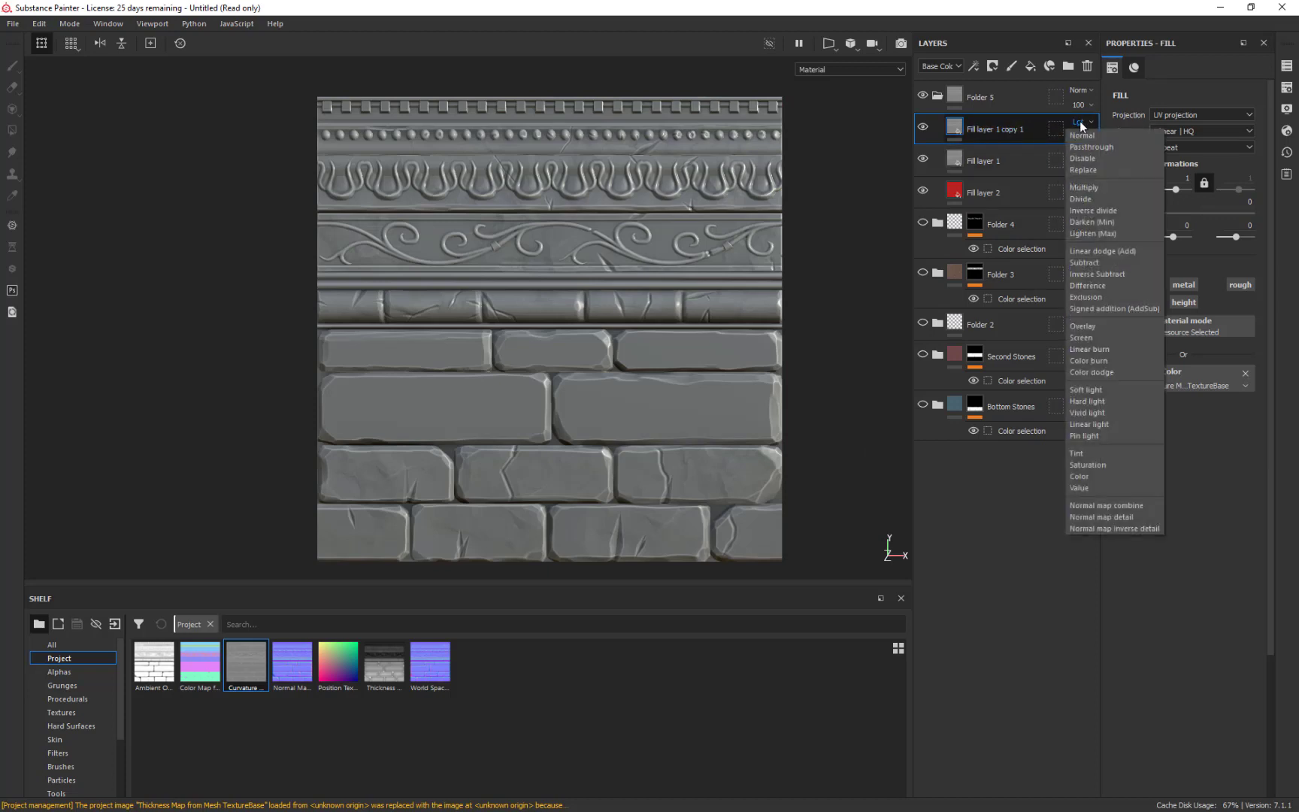
left_click(1092, 190)
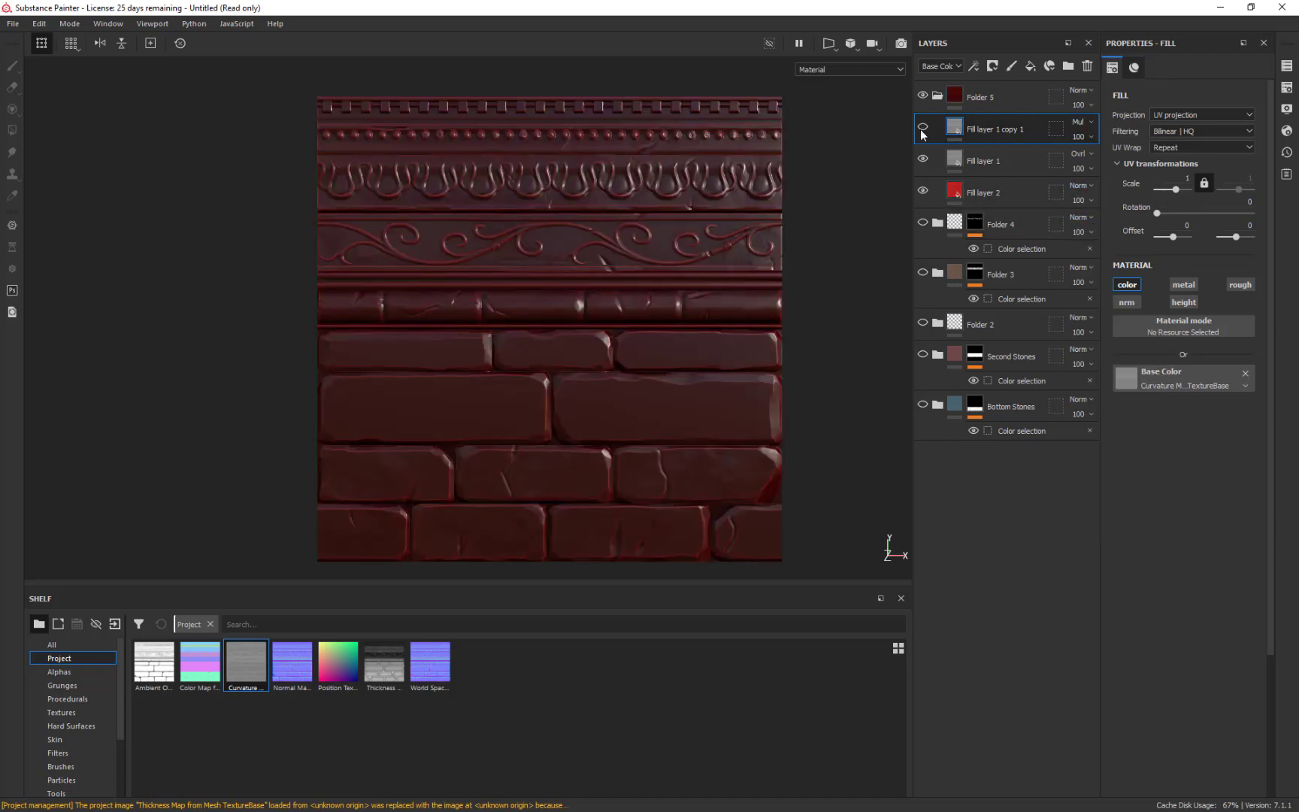
left_click(922, 128)
left_click(922, 128)
left_click(922, 128)
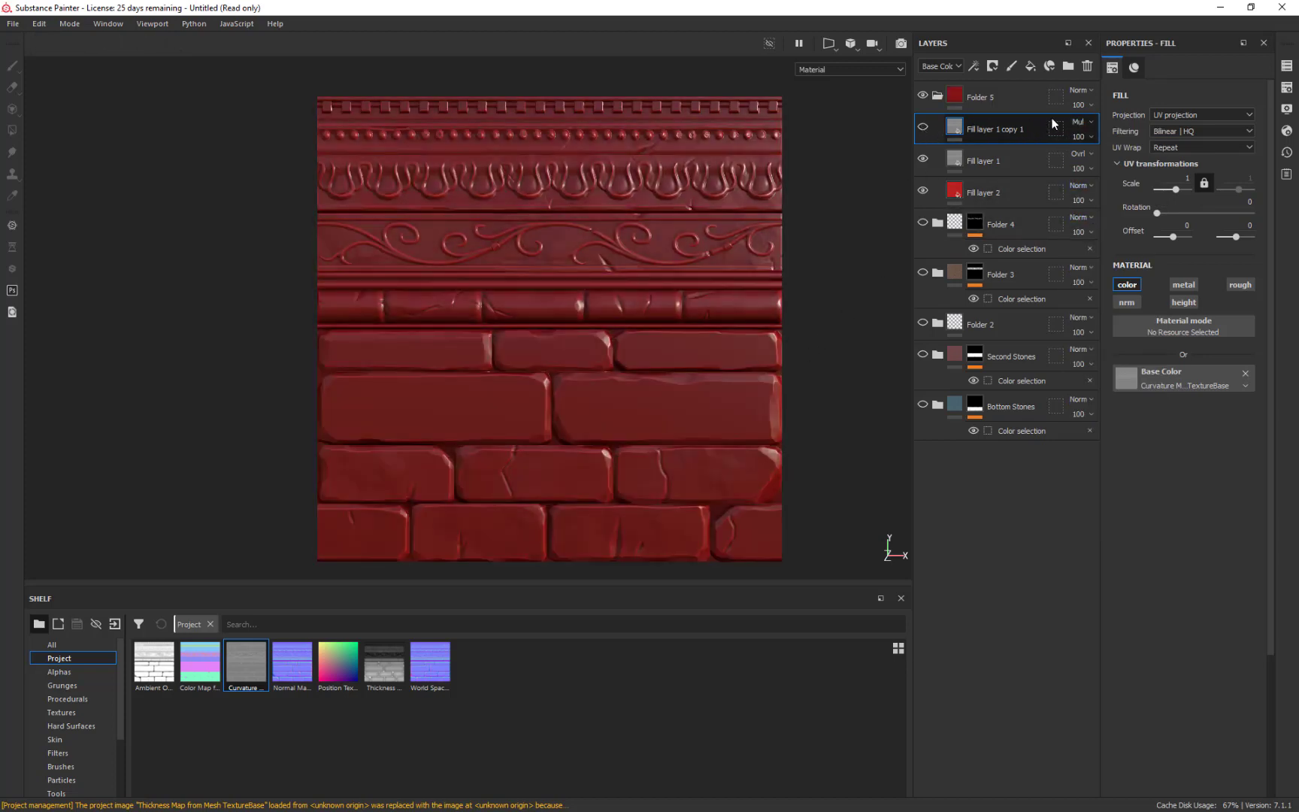
left_click(923, 128)
Step: Set the blending mode of Fill layer 1 copy 1 to Overlay and inspect the stone edges up close
left_click(1081, 122)
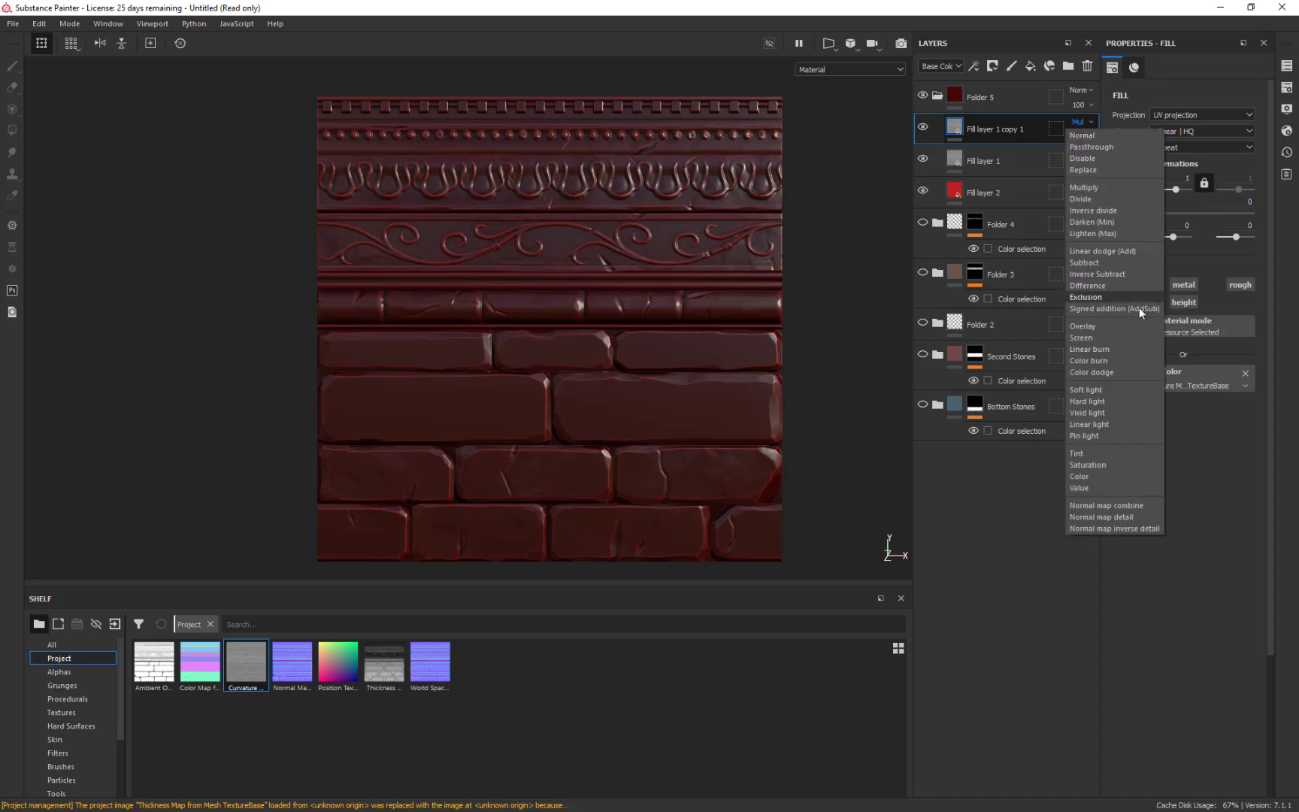
left_click(1083, 325)
scroll(406, 470, "up", 5)
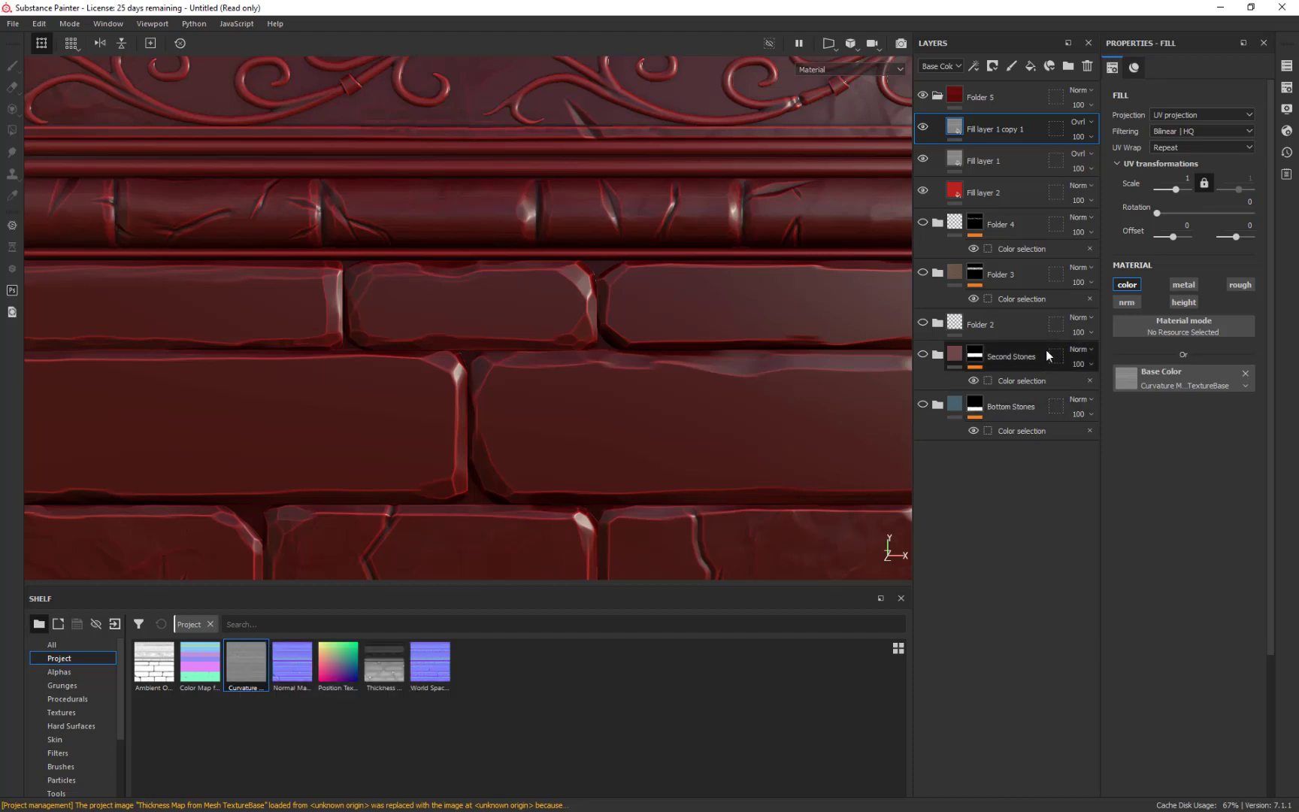
Step: Export the curvature map resource from the project shelf to the Week4 folder
right_click(245, 675)
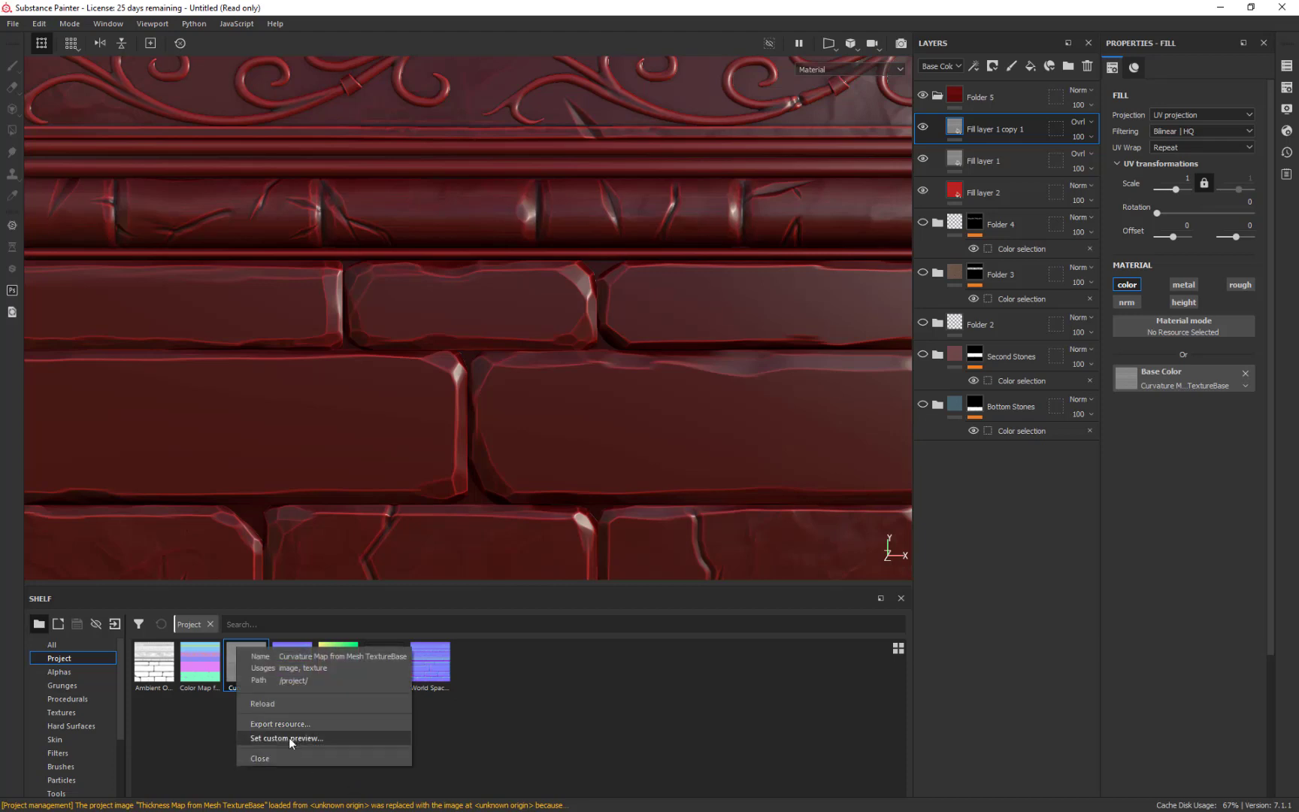
left_click(289, 727)
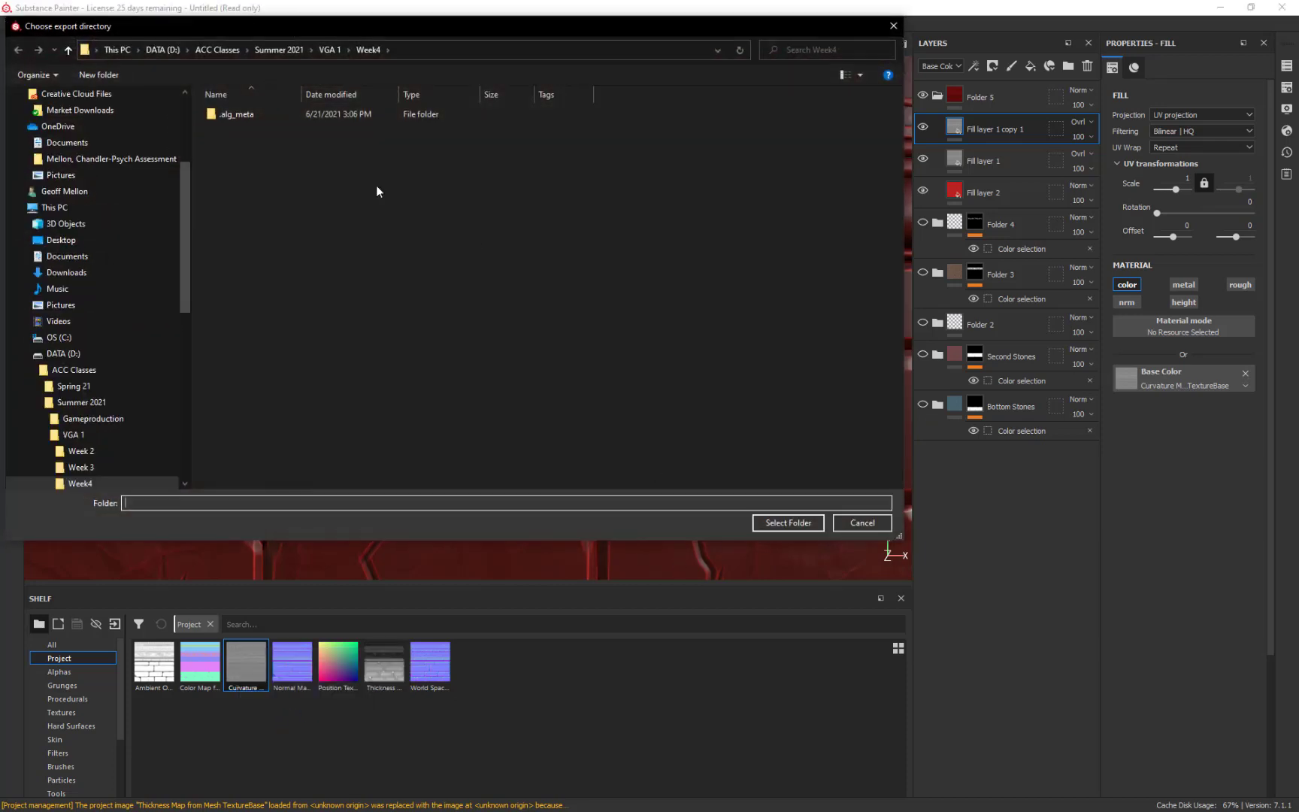
left_click(792, 524)
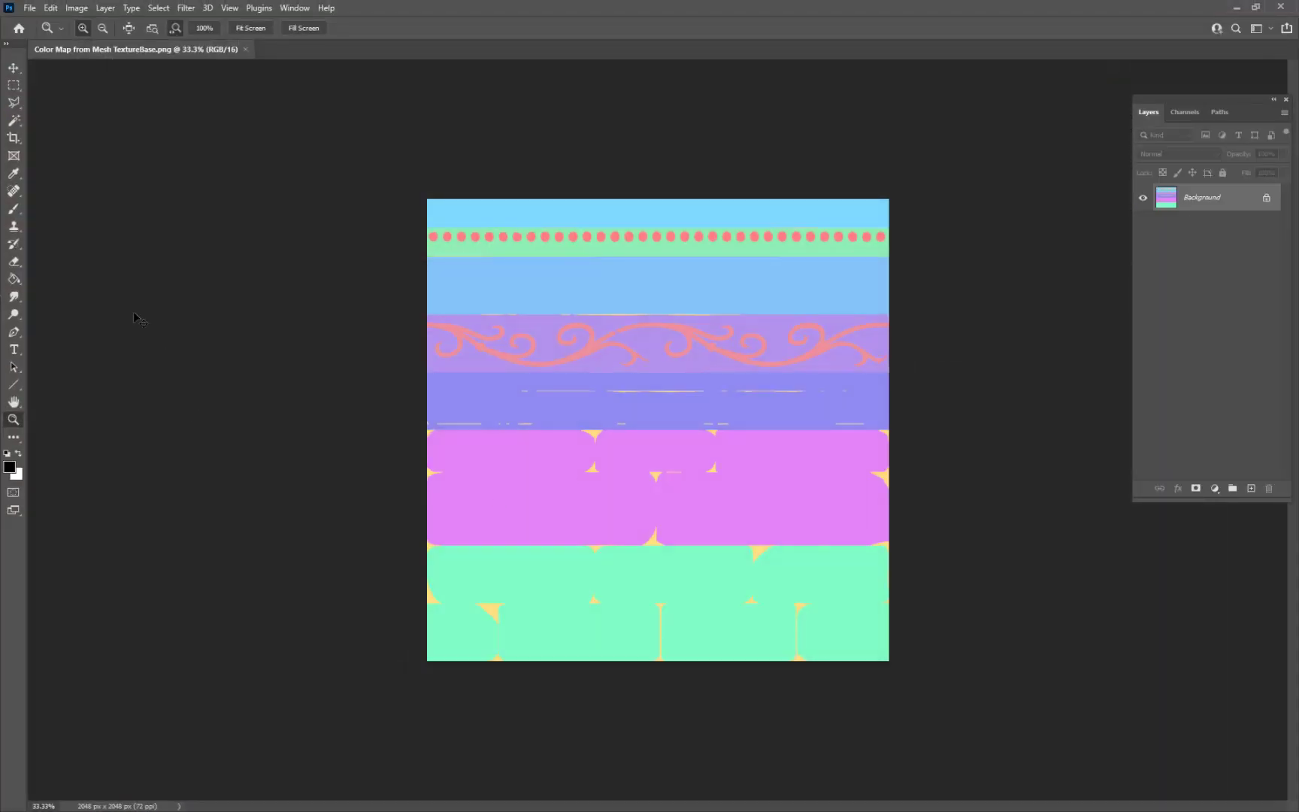
Step: In Photoshop, open Curvature Map from Mesh TextureBase.png from the VGA 1 Week4 folder
key("ctrl+o")
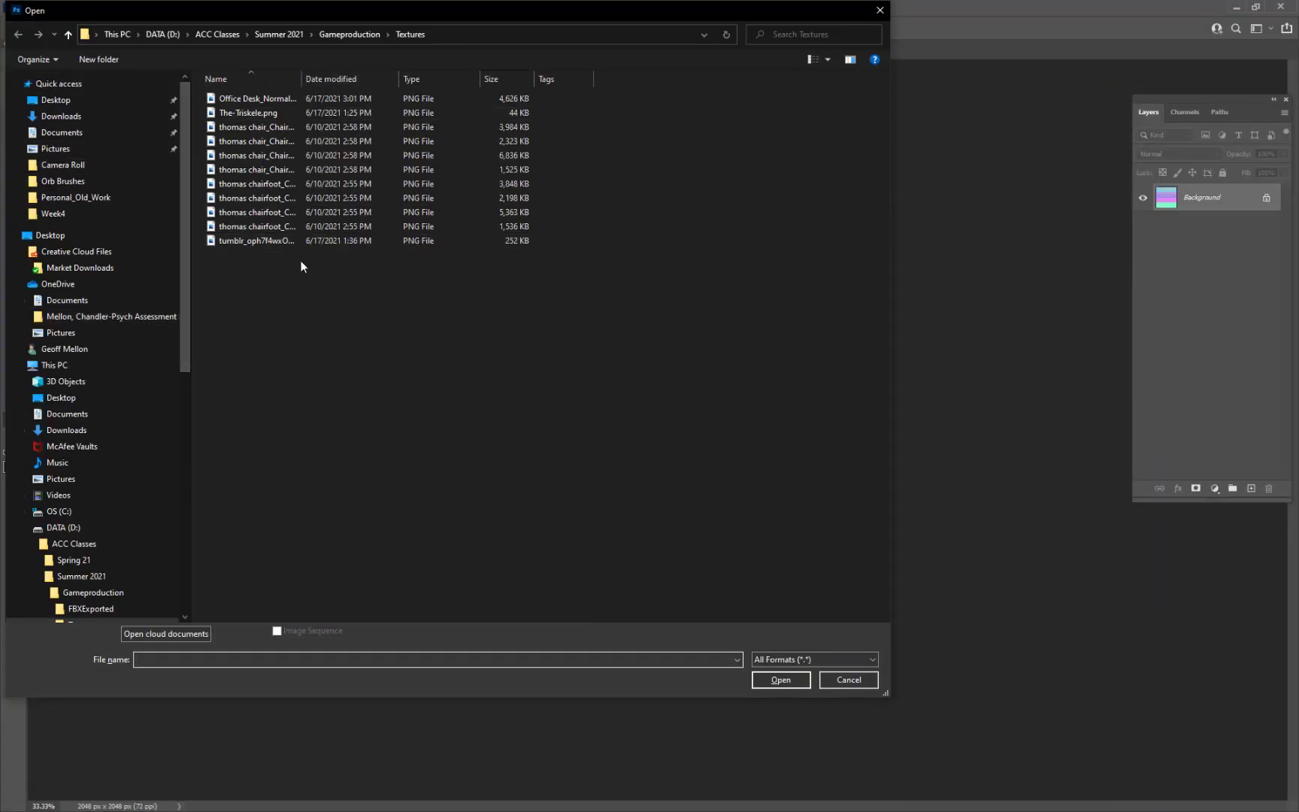
left_click(274, 34)
double_click(235, 113)
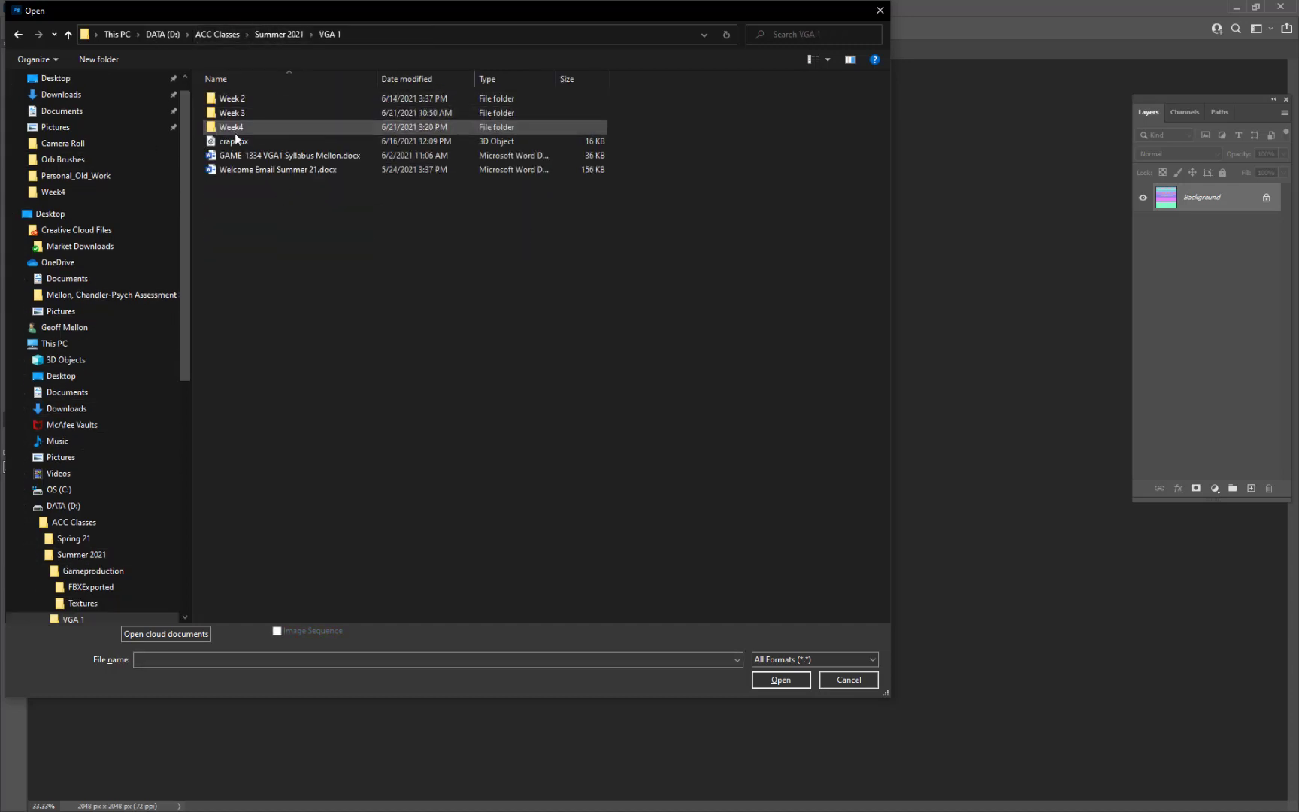
double_click(232, 125)
left_click(249, 126)
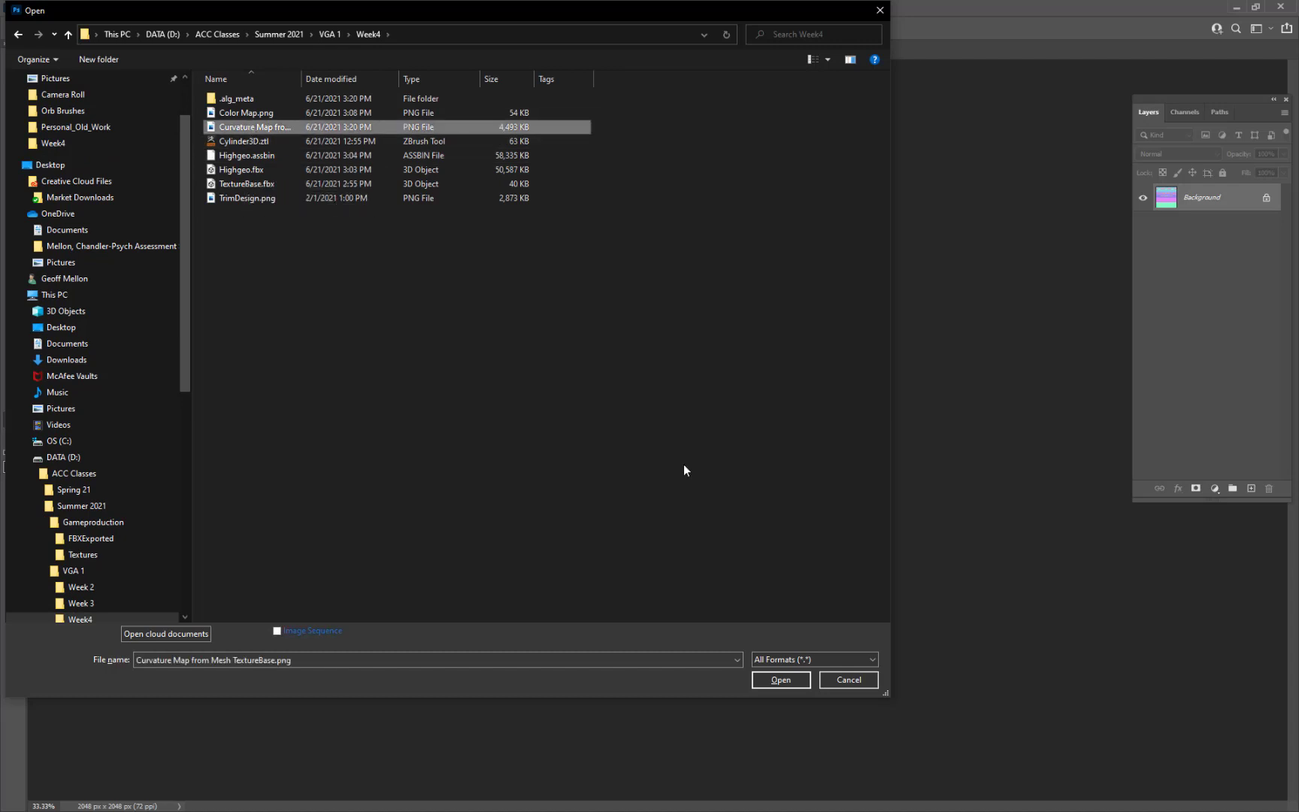
left_click(780, 679)
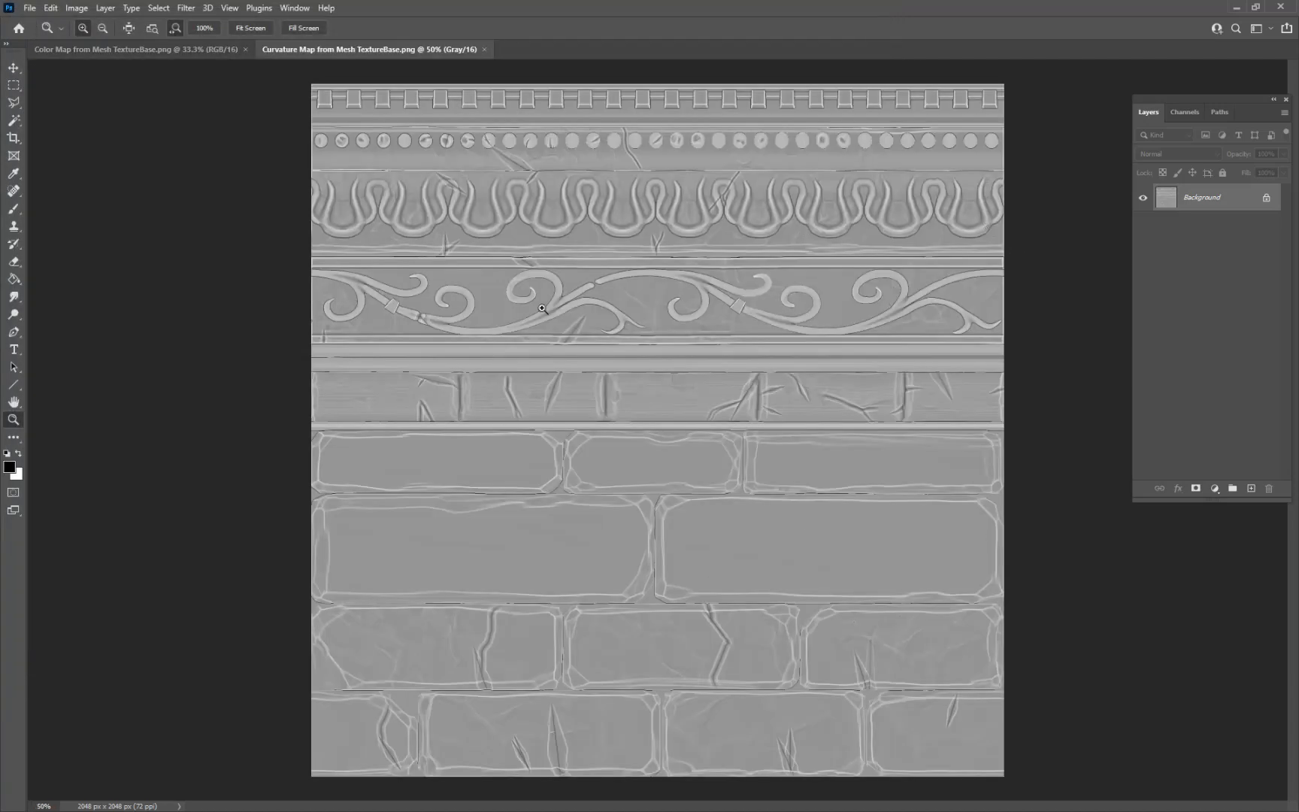
Step: Apply a Levels adjustment to the curvature map with input black at 133 and input white at 158
key("ctrl+l")
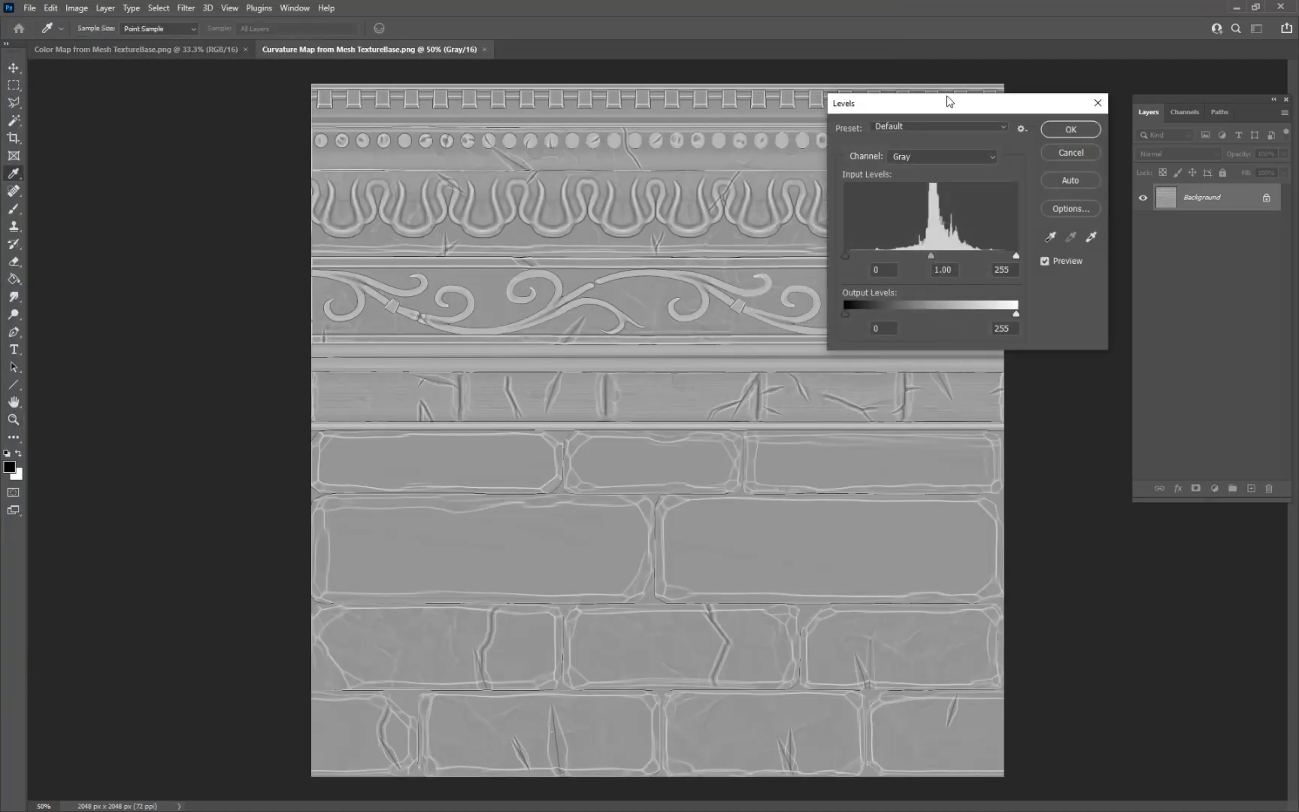
left_click_drag(843, 255, 908, 249)
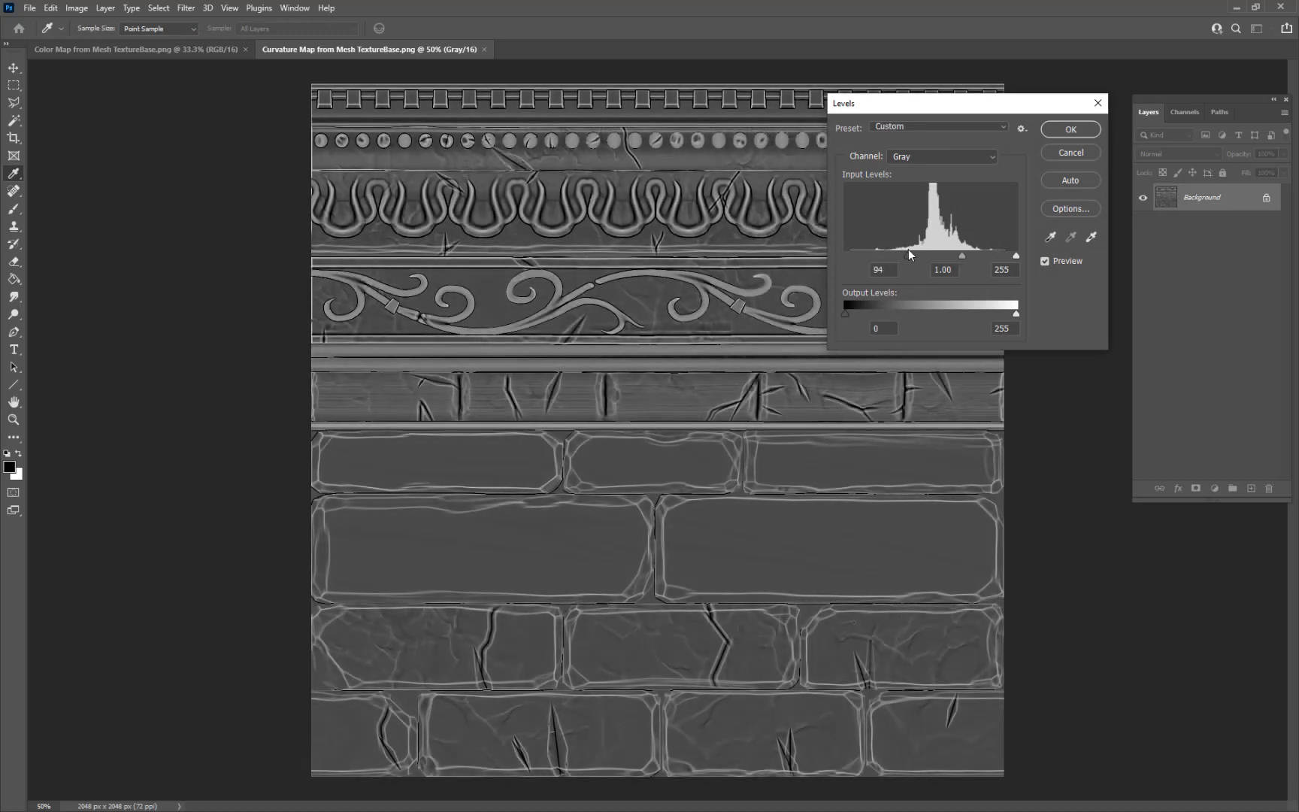
left_click_drag(1015, 257, 952, 257)
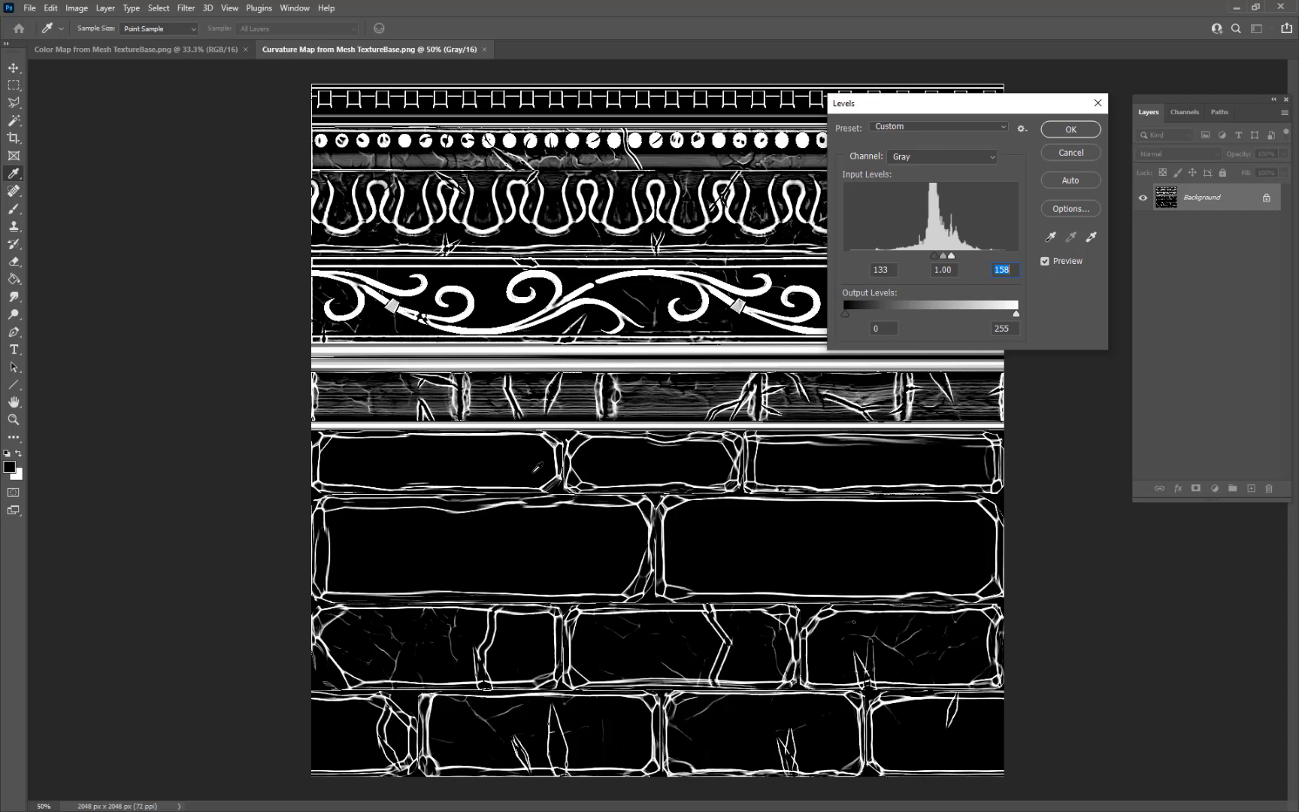
left_click(1082, 135)
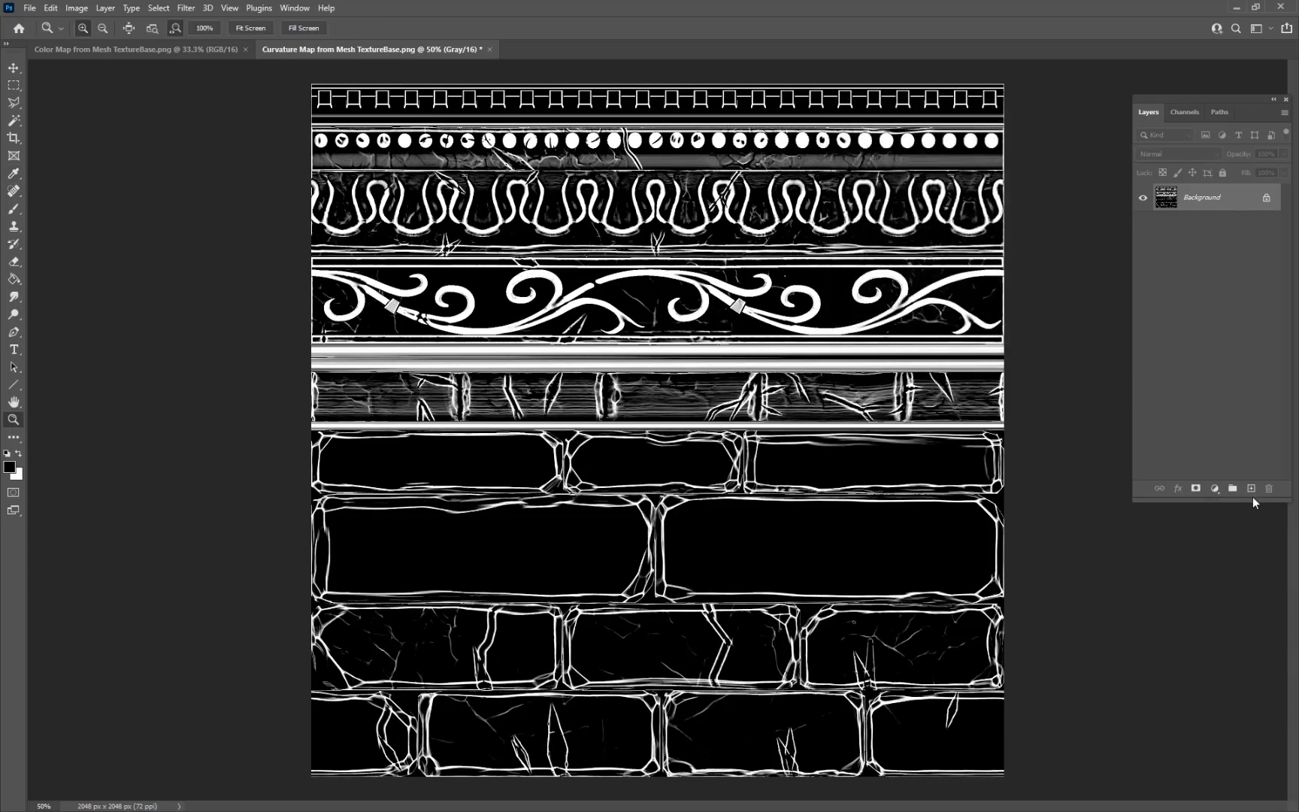
Step: Add a new layer, unlock the Background layer, and place the new layer beneath the curvature image
left_click(1251, 489)
left_click(1266, 226)
left_click_drag(1218, 225, 1218, 188)
left_click(1214, 226)
Step: Choose a dark red foreground color and fill Layer 1 with it using the Paint Bucket tool
key("g")
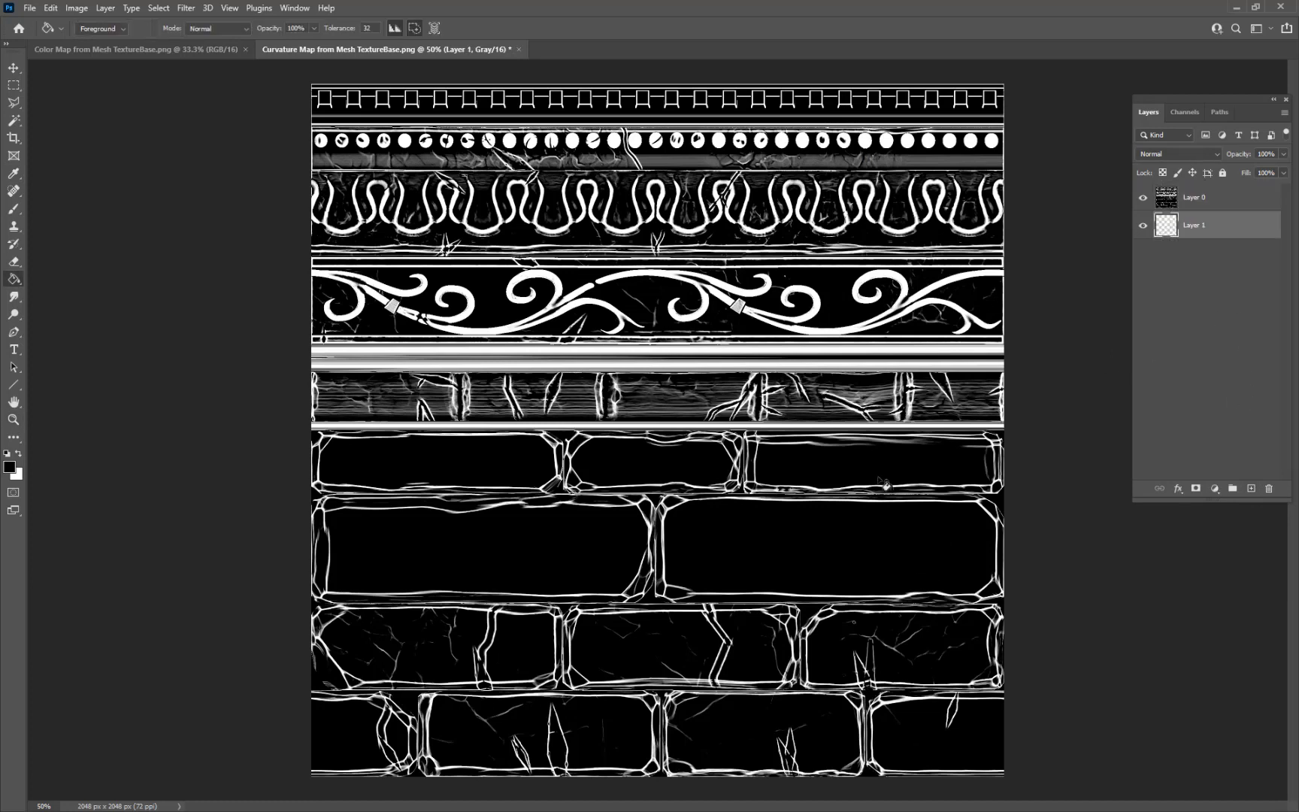
key("x")
left_click(10, 467)
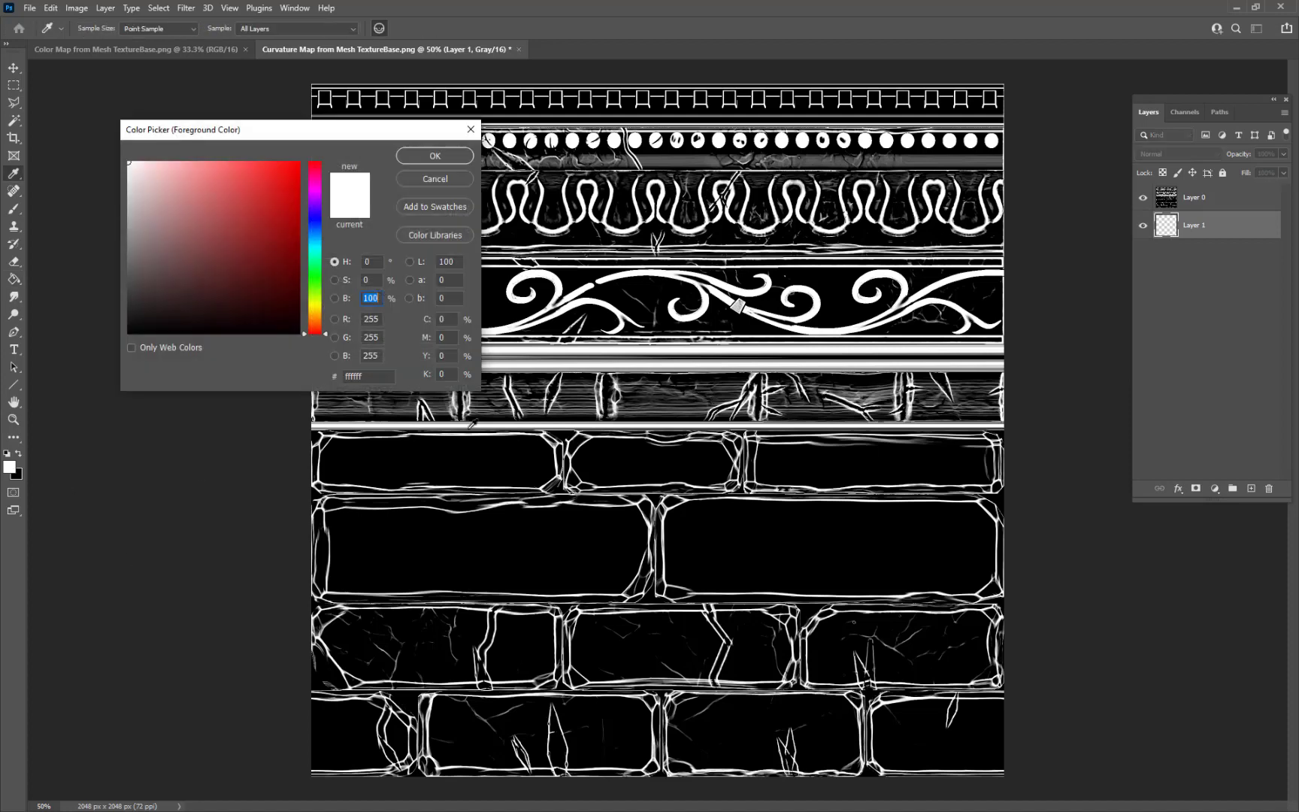
left_click(243, 240)
left_click(435, 155)
left_click(931, 700)
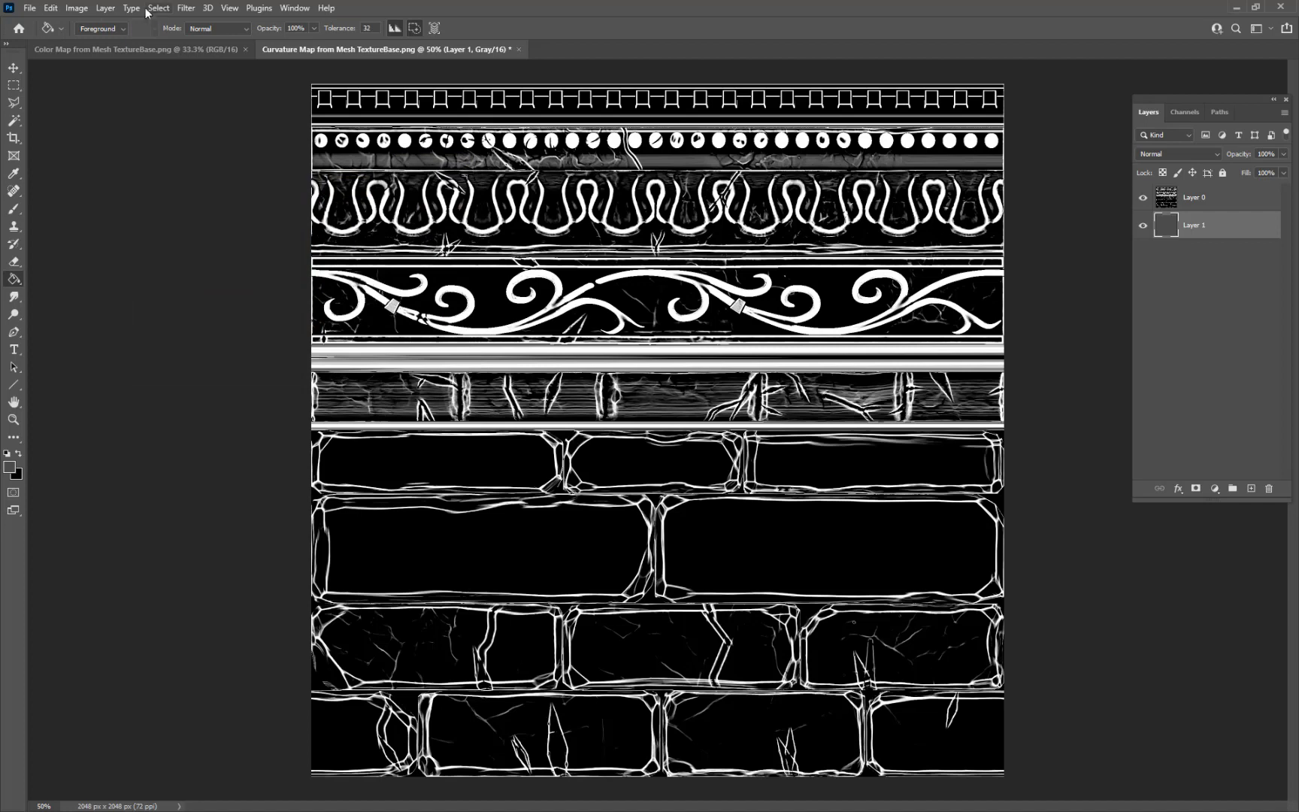
Step: Convert the image from grayscale to RGB Color mode without merging the layers
left_click(75, 9)
mouse_move(97, 23)
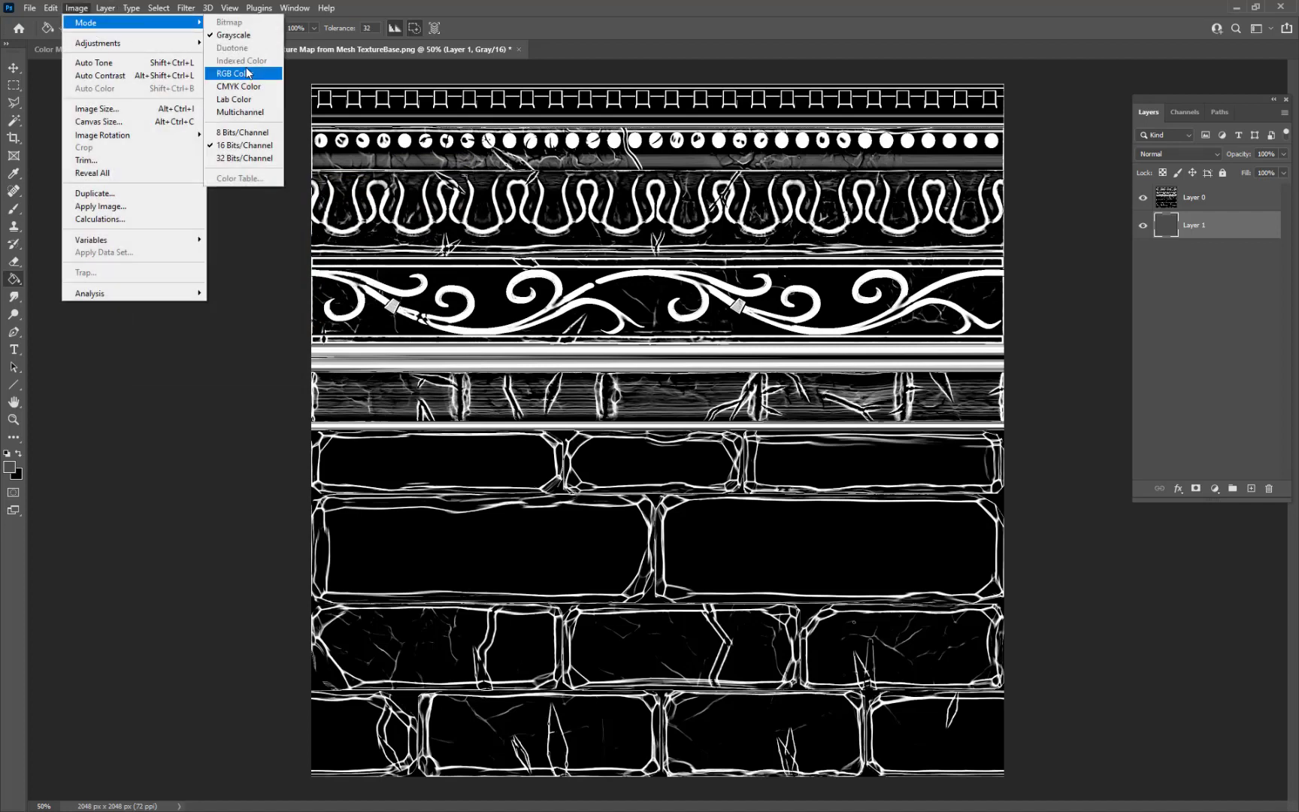
left_click(248, 74)
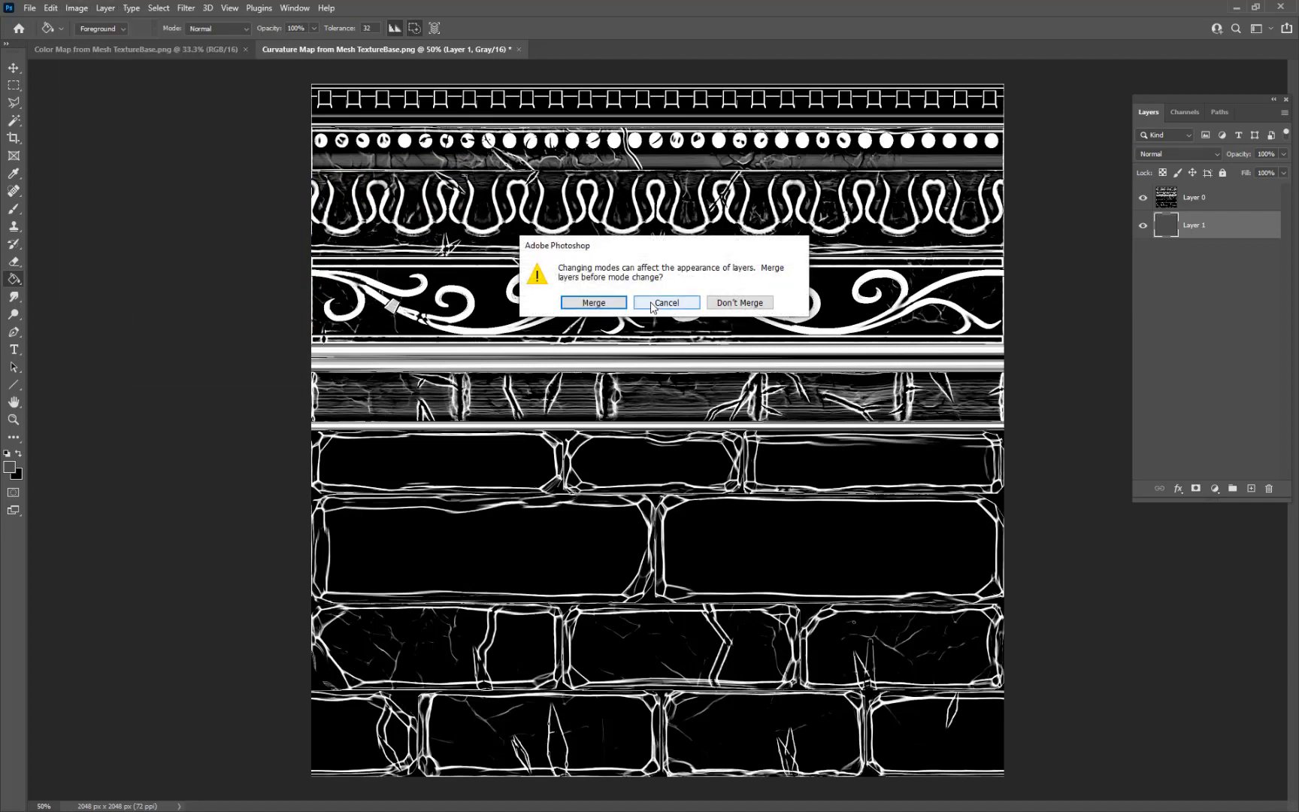
left_click(755, 303)
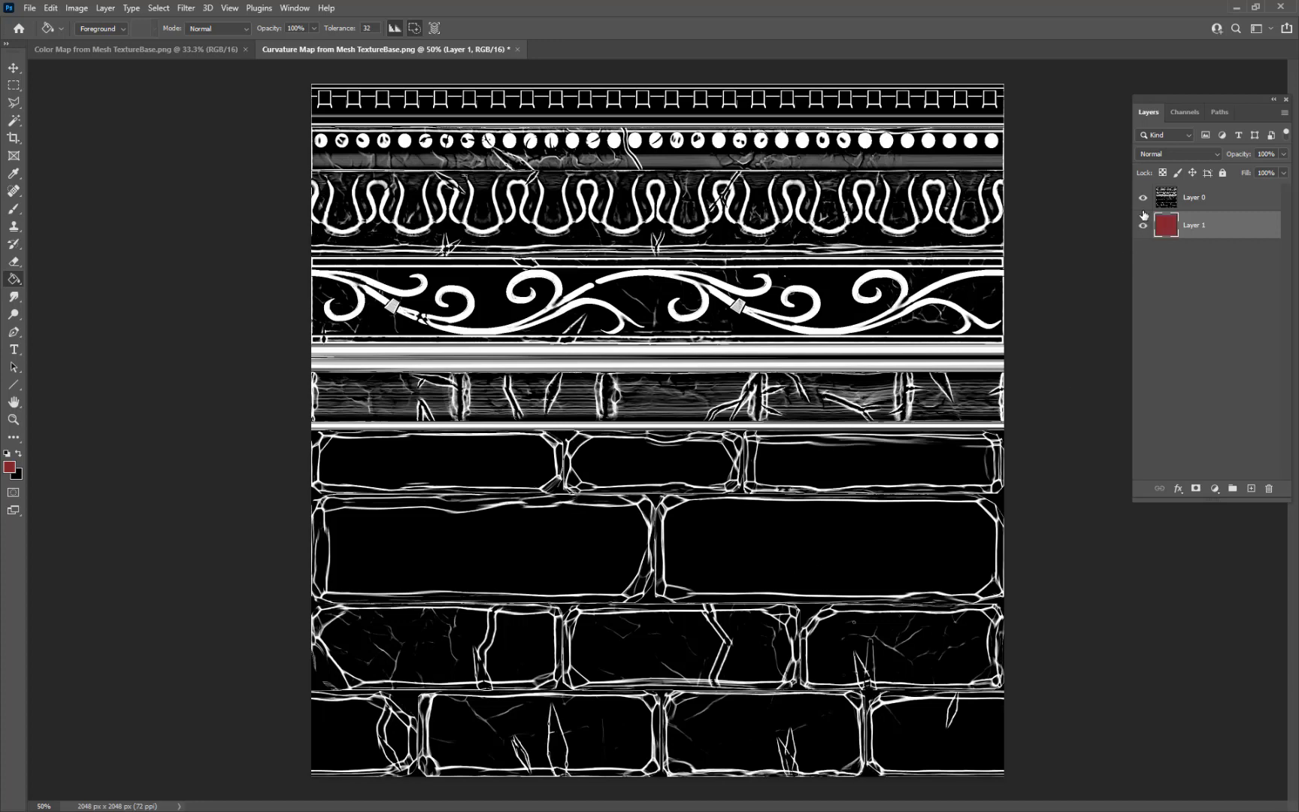
Step: Hide and reshow Layer 0 to check the fill beneath, and set Layer 0's blending mode to Lighten
left_click(1144, 198)
left_click(1143, 197)
left_click(1215, 205)
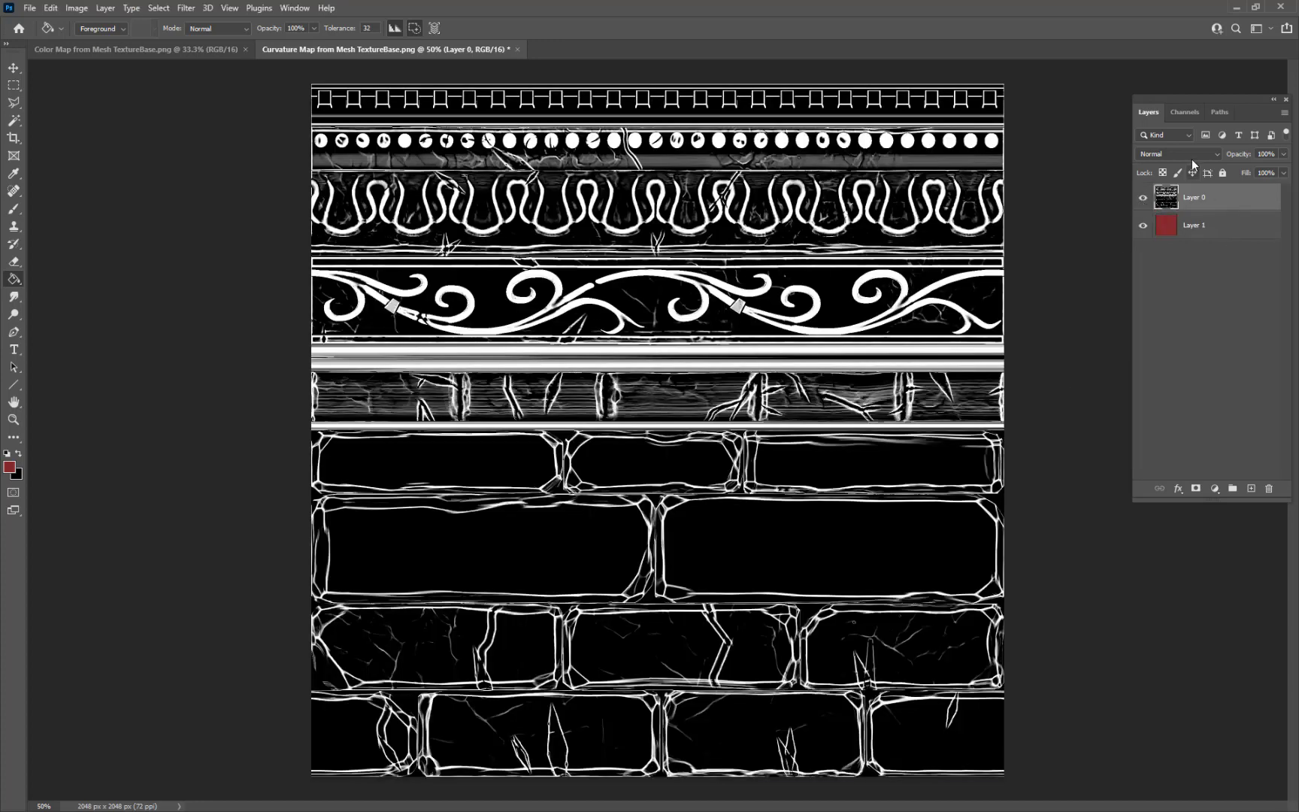
left_click(1176, 154)
left_click(1161, 253)
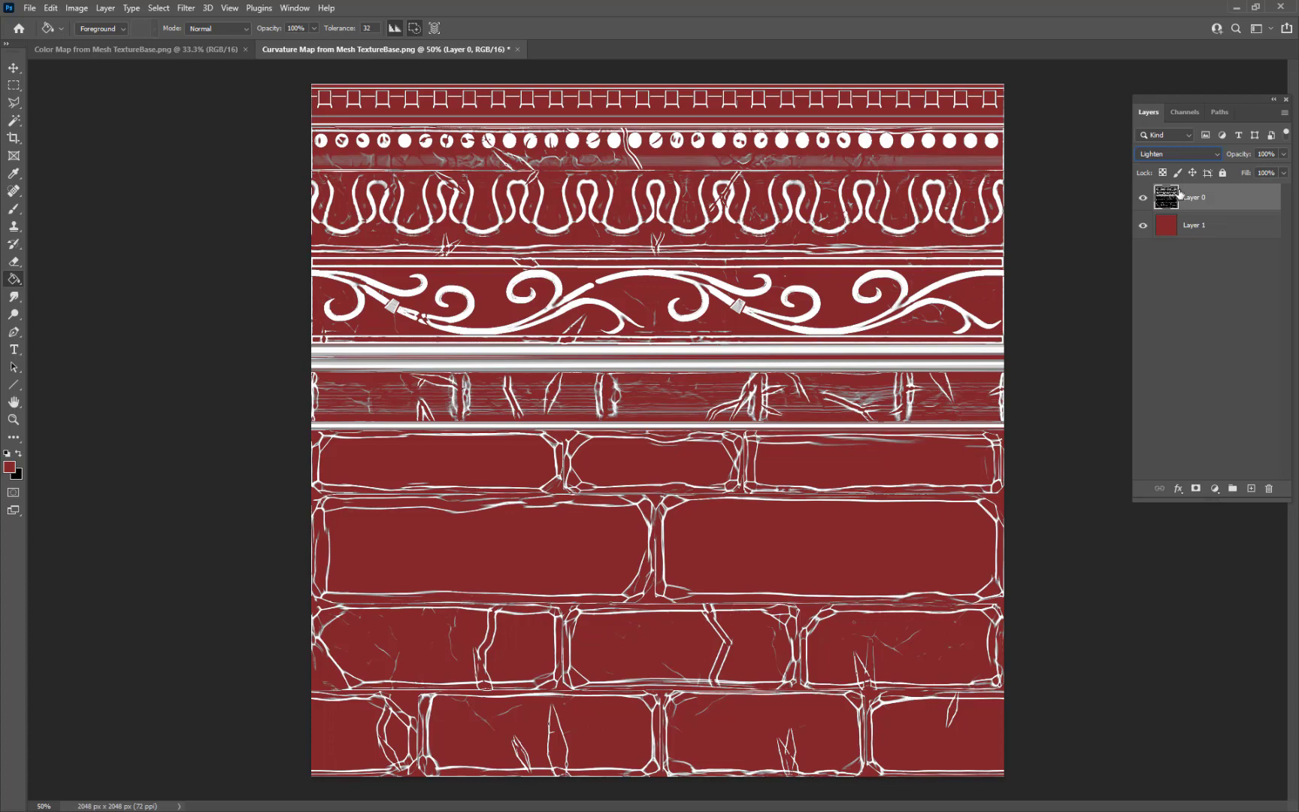
Step: Try the Multiply and Overlay blending modes on Layer 0 and restore it to Normal
left_click(1189, 154)
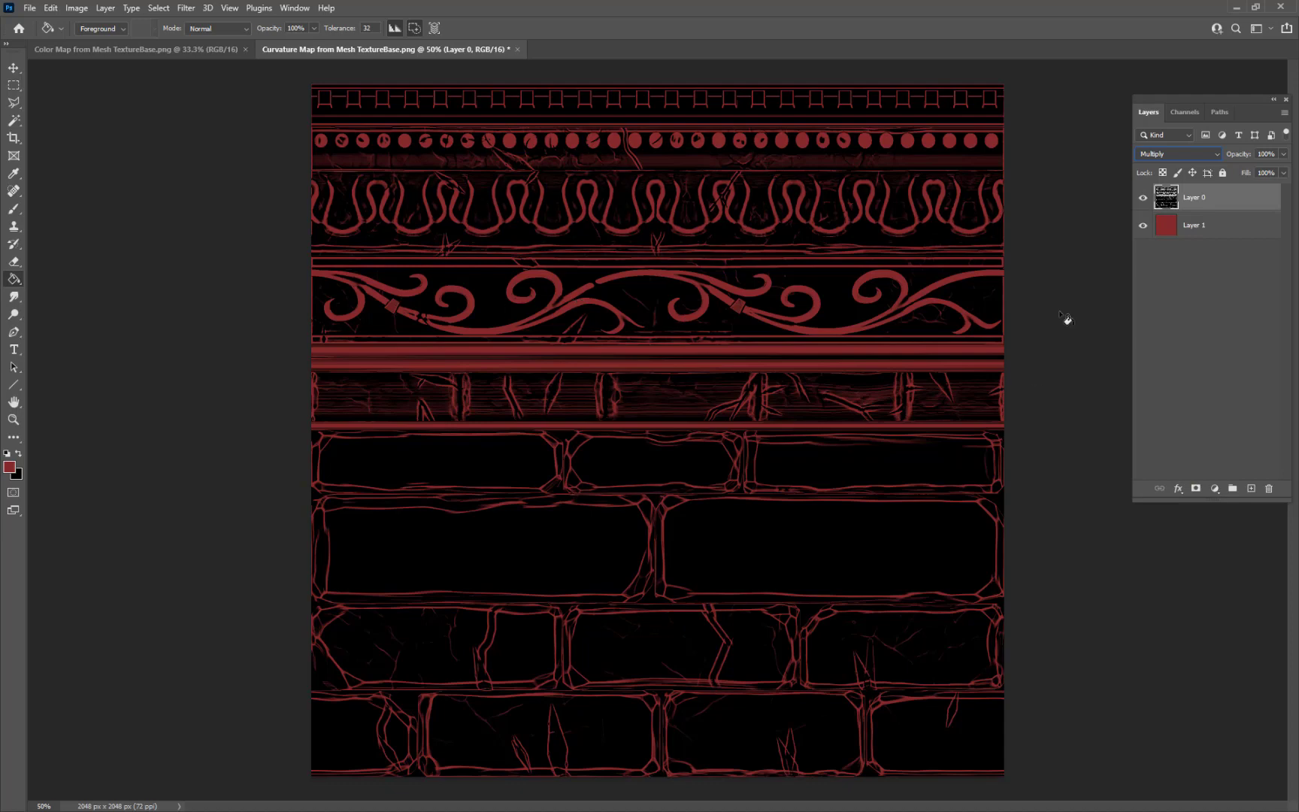
left_click(1189, 155)
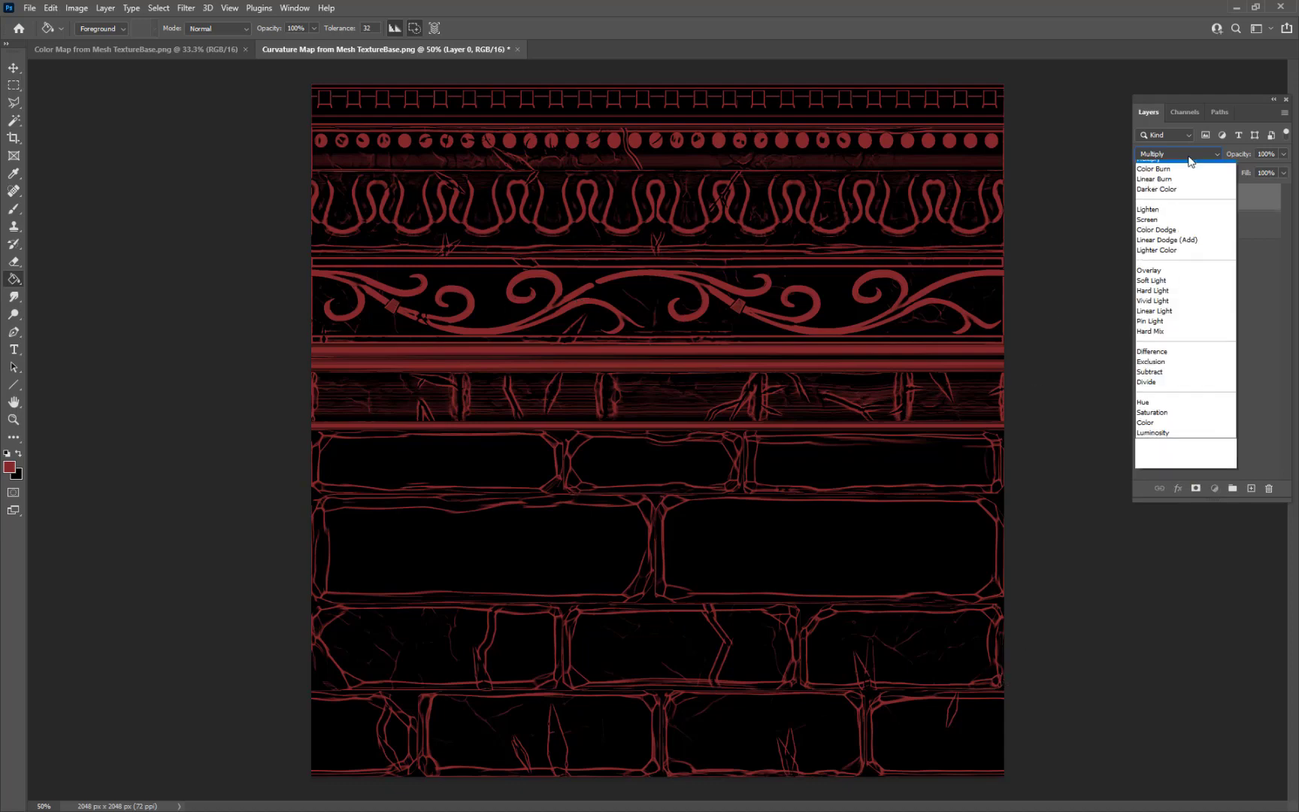
left_click(1167, 319)
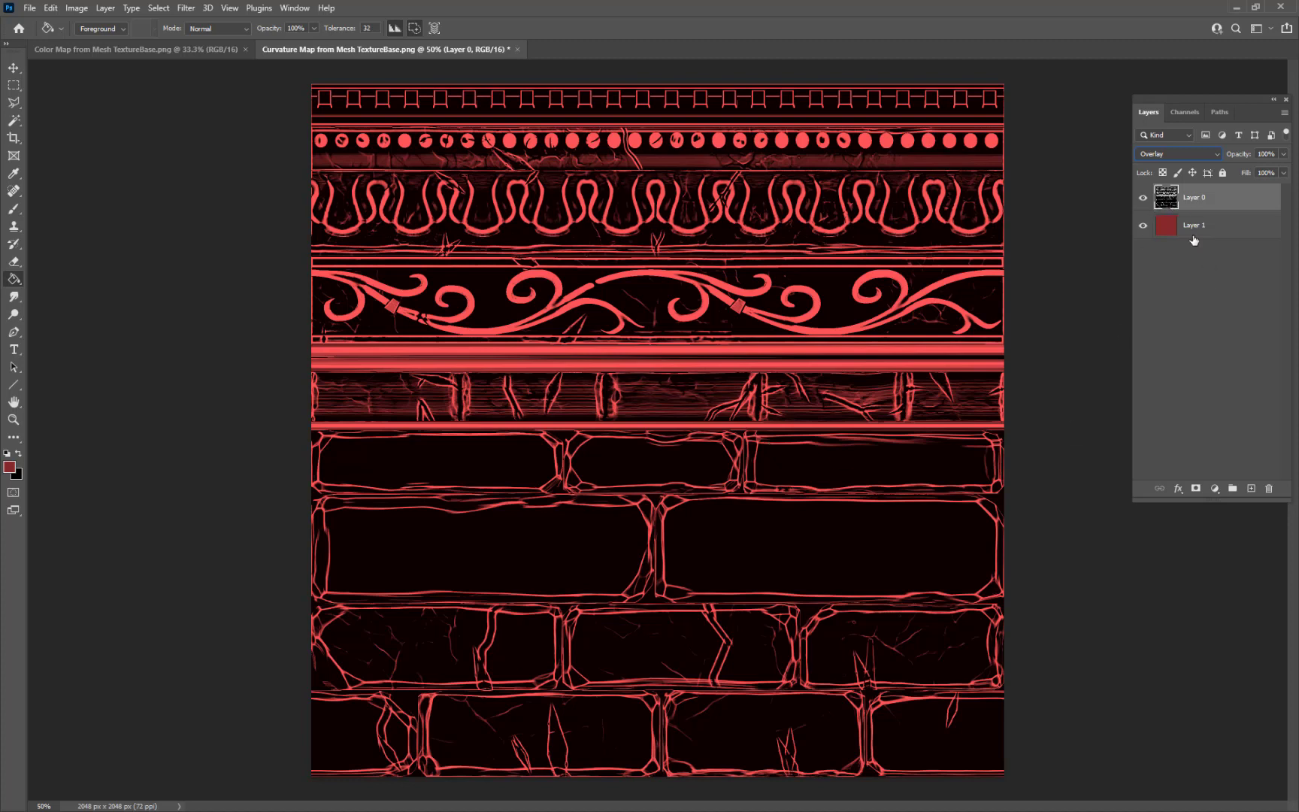
left_click(1180, 154)
left_click(1177, 166)
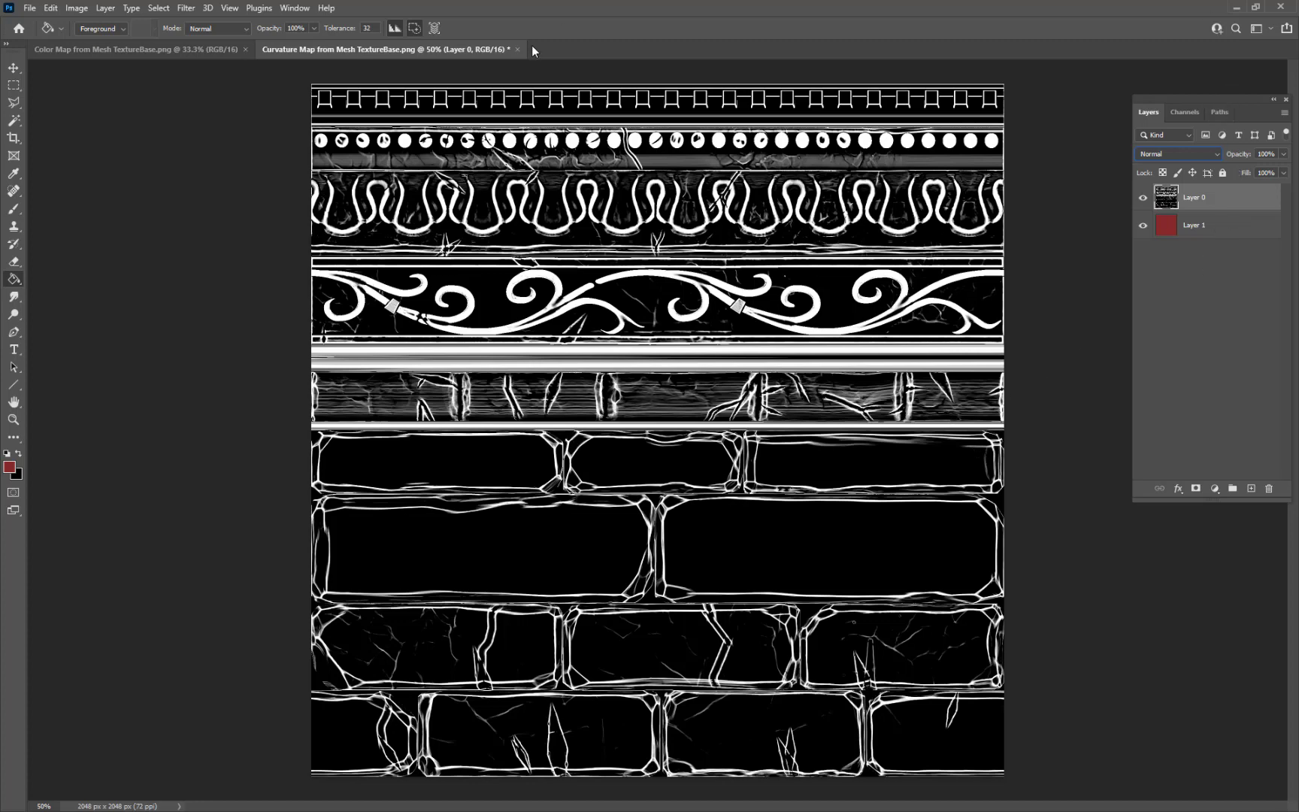
Step: Switch back to Substance Painter, set the blending mode of Fill layer 1 copy 1 to Normal, and inspect the trim sheet
key("alt+Tab")
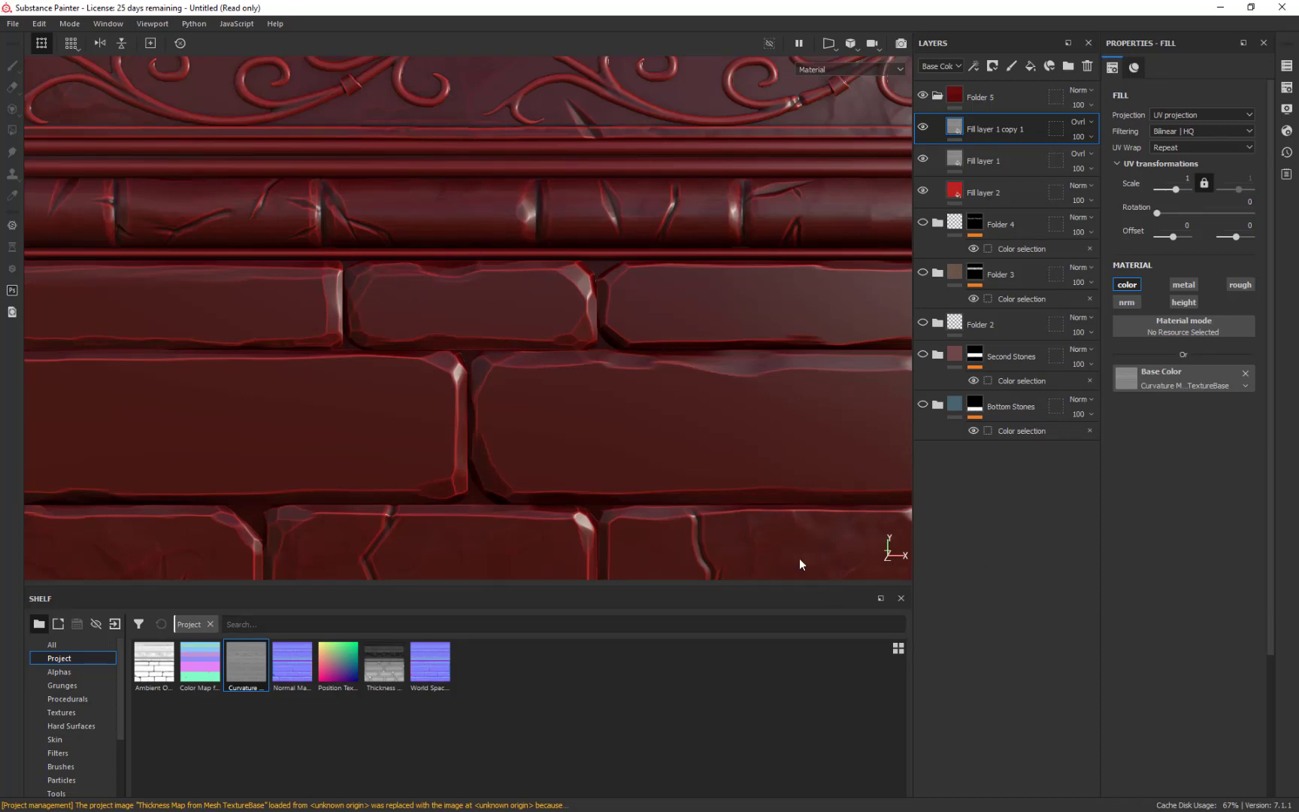
scroll(887, 551, "down", 5)
middle_click_drag(745, 379, 667, 377)
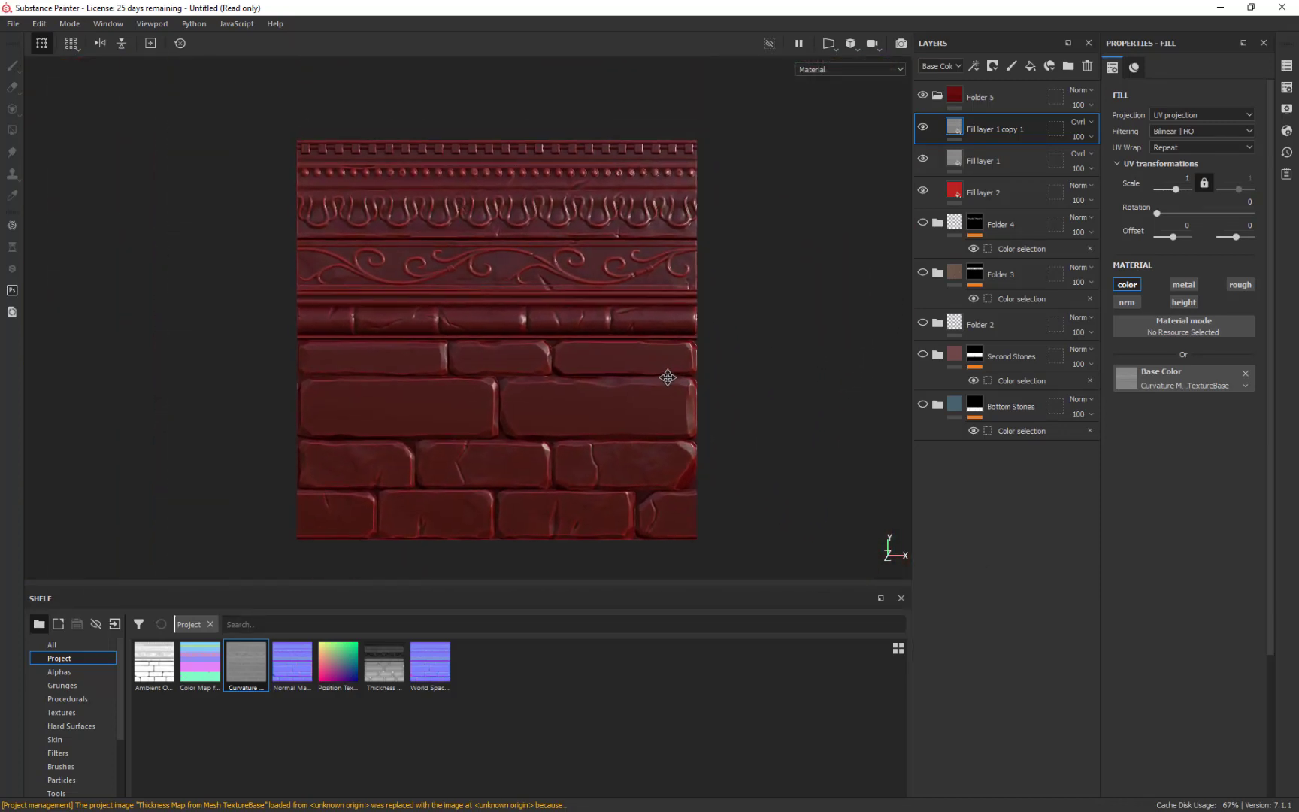
left_click(1081, 121)
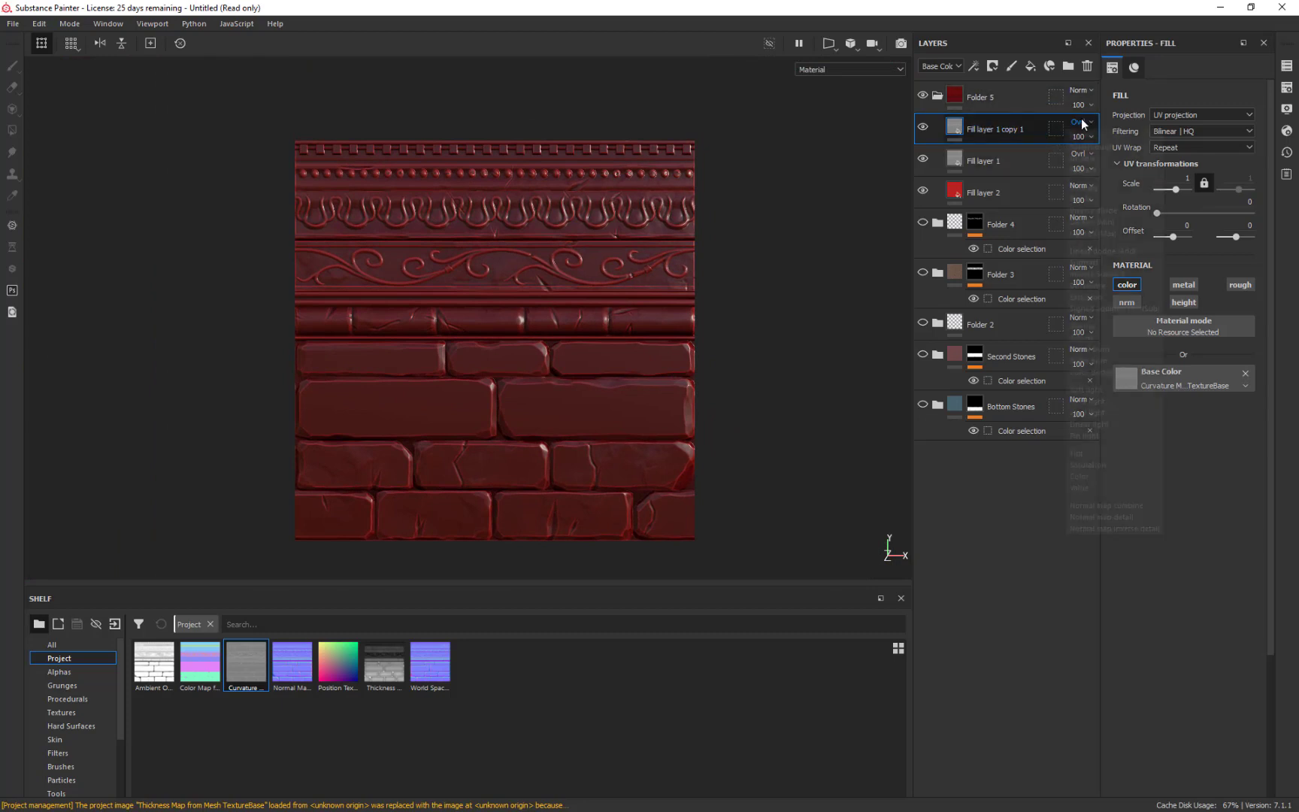
left_click(1073, 133)
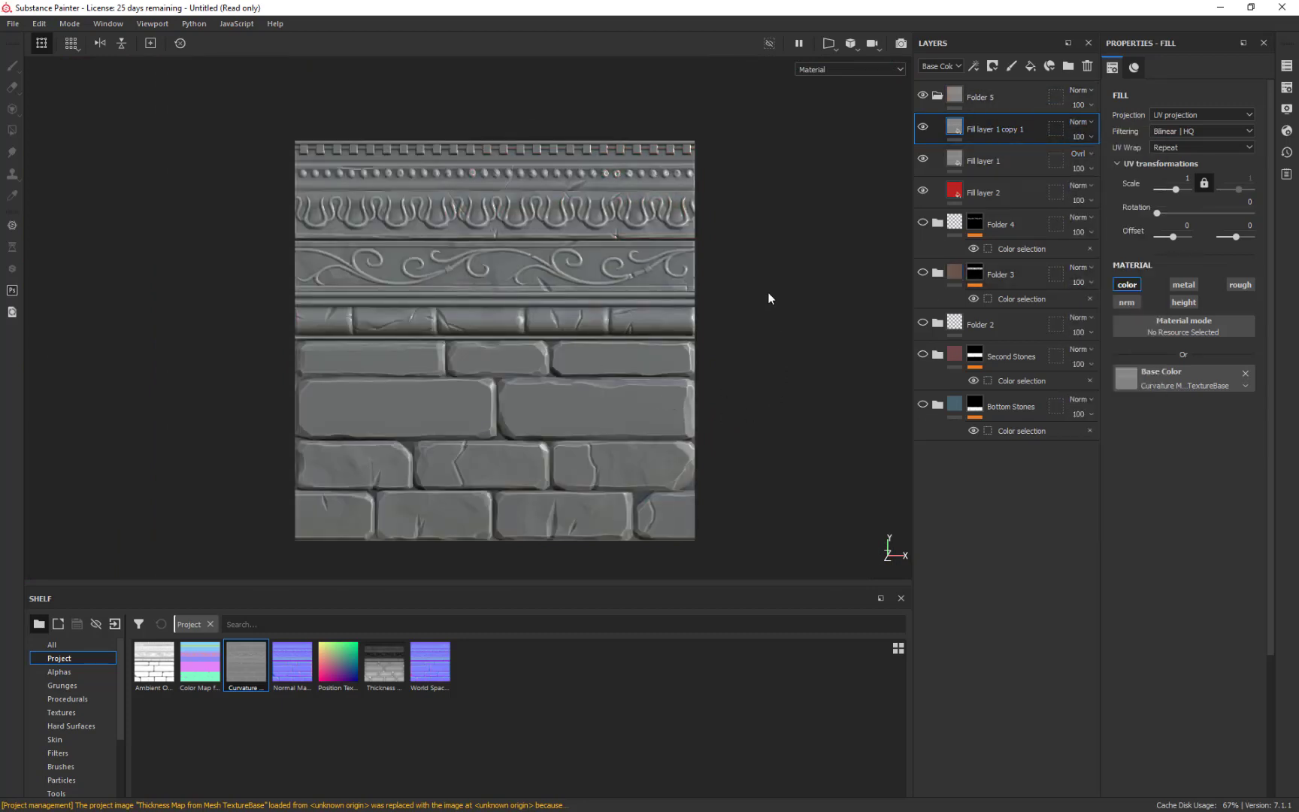
left_click_drag(863, 238, 778, 200, "alt")
right_click_drag(779, 200, 854, 541, "alt")
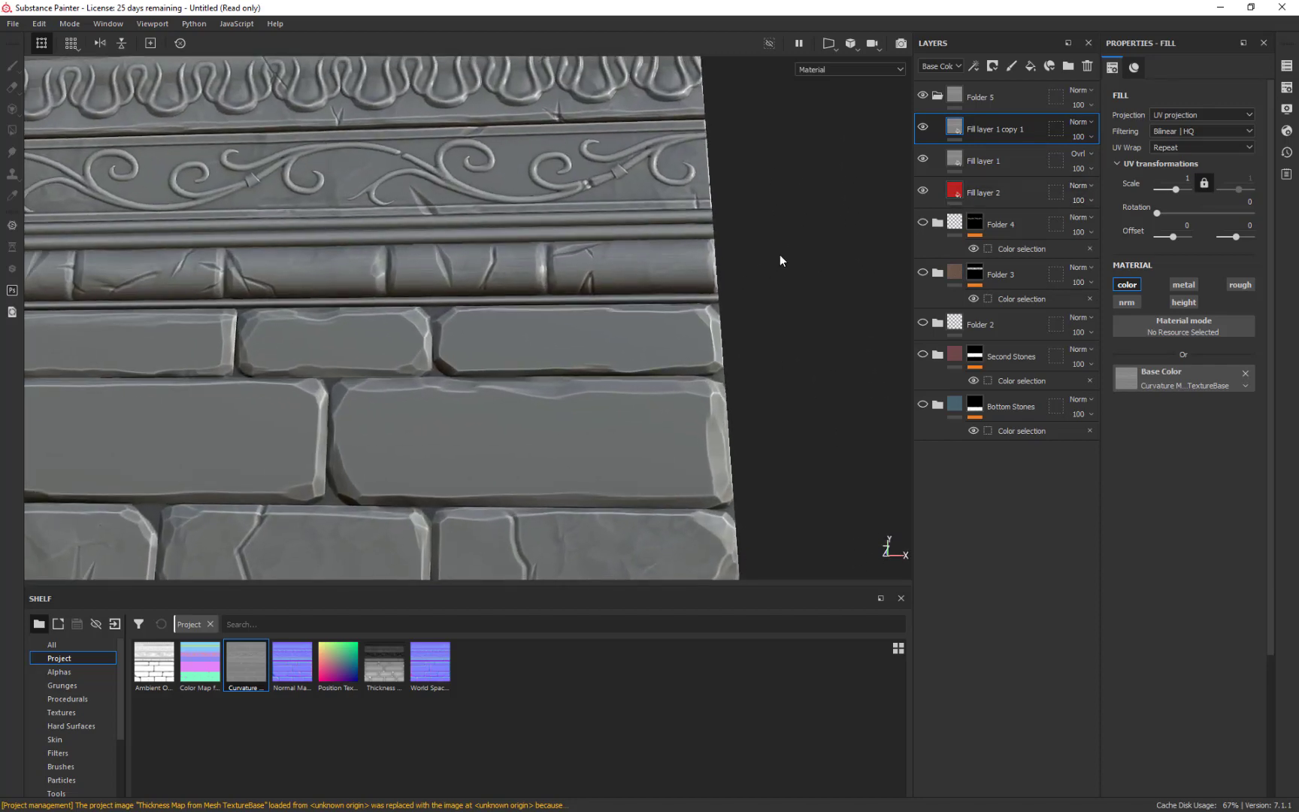
left_click_drag(780, 261, 782, 293, "alt")
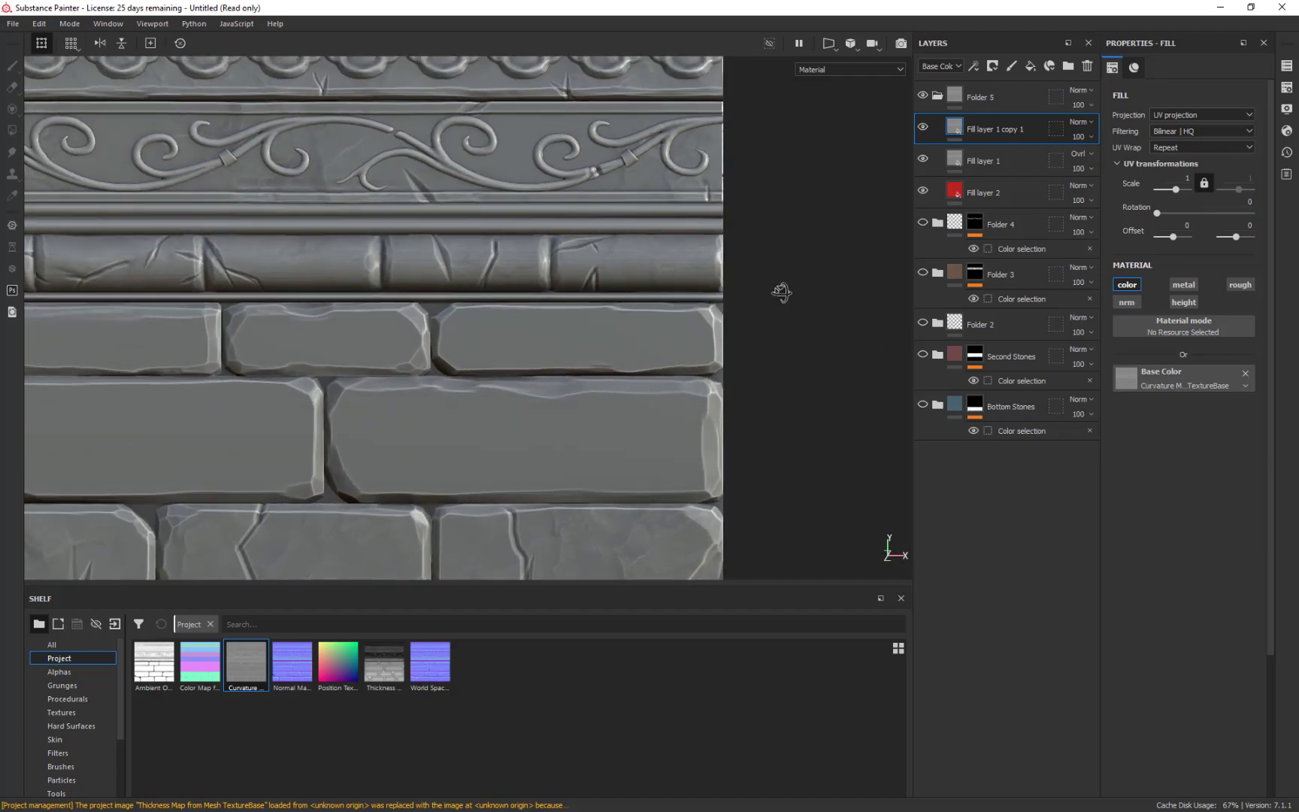